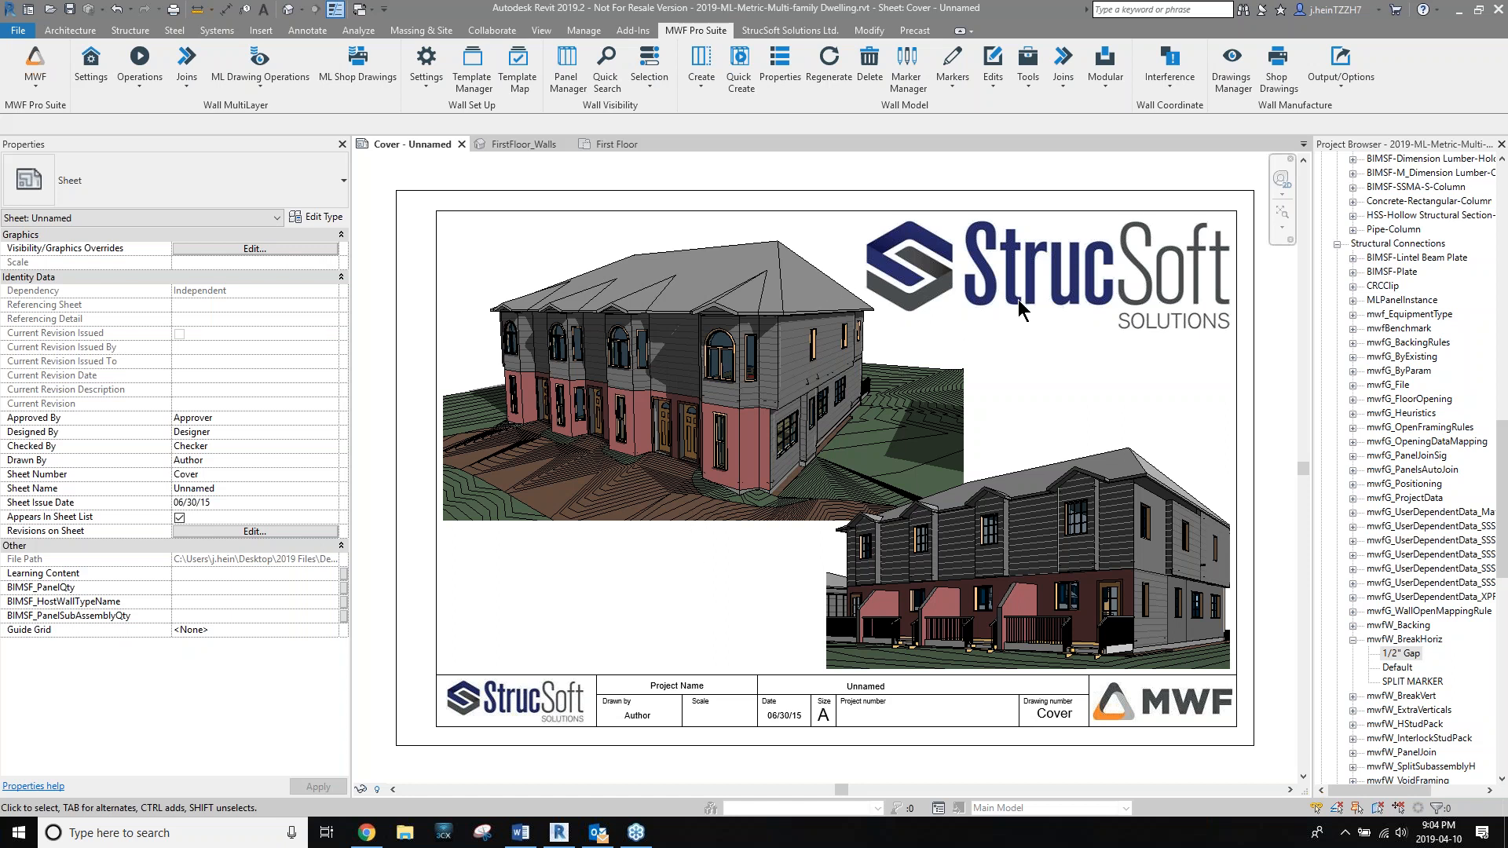
Open the FirstFloor_Walls view and load the Wood-Default data directory into the project.
click(531, 146)
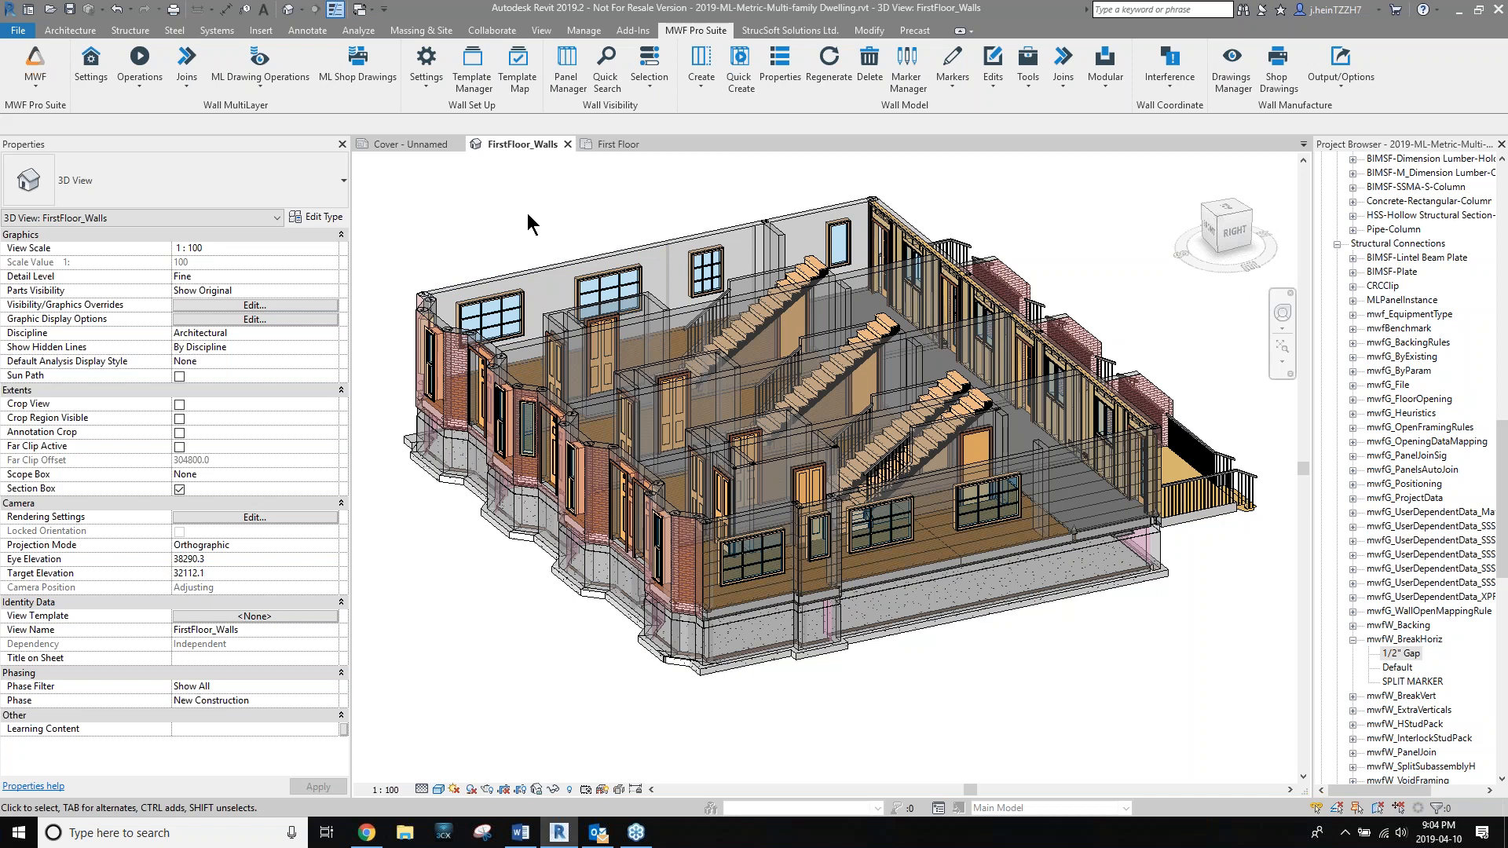
click(426, 85)
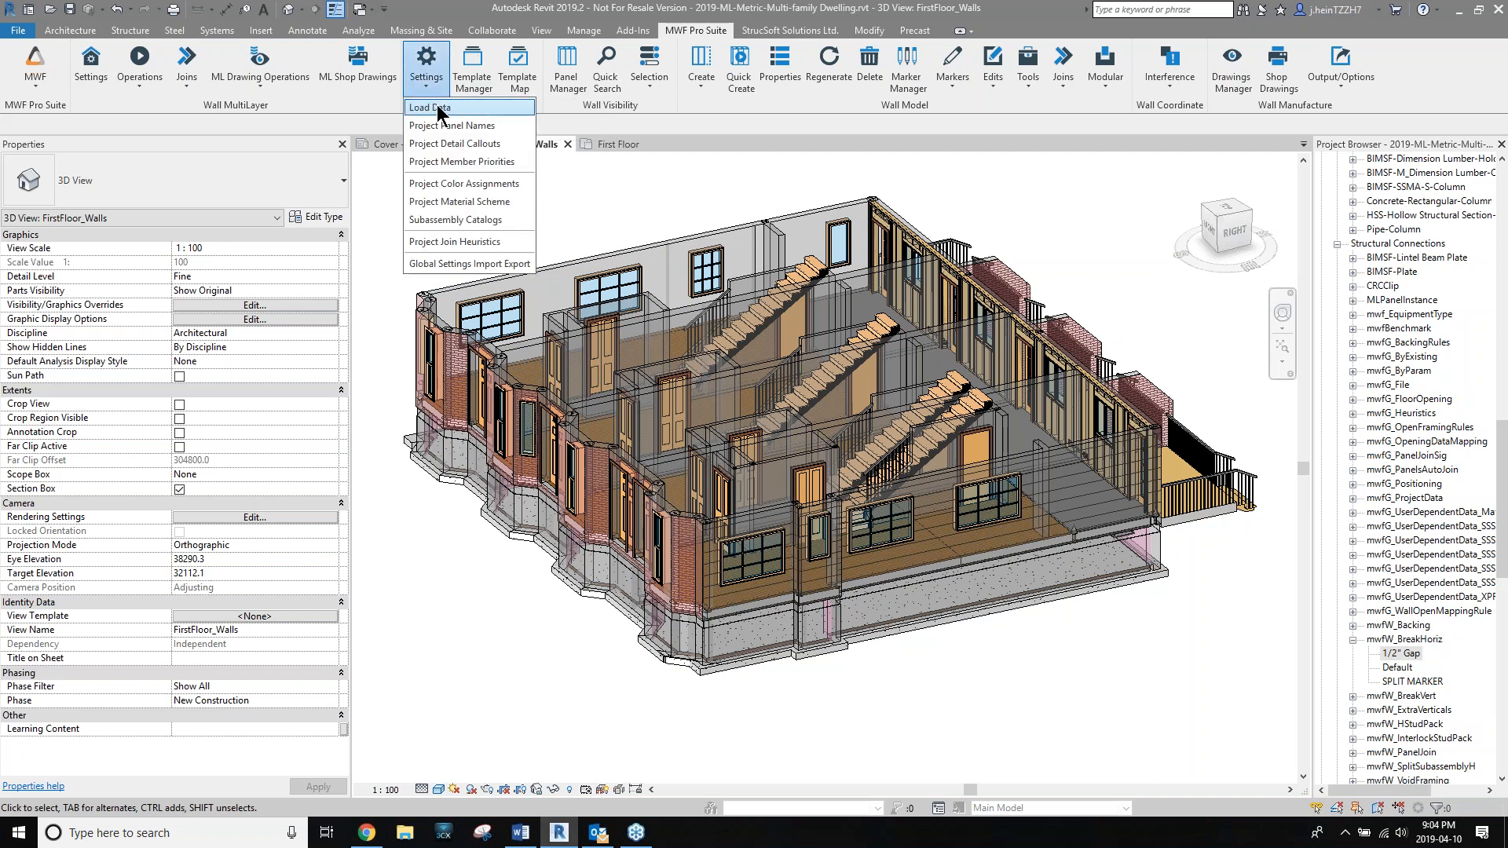
click(439, 110)
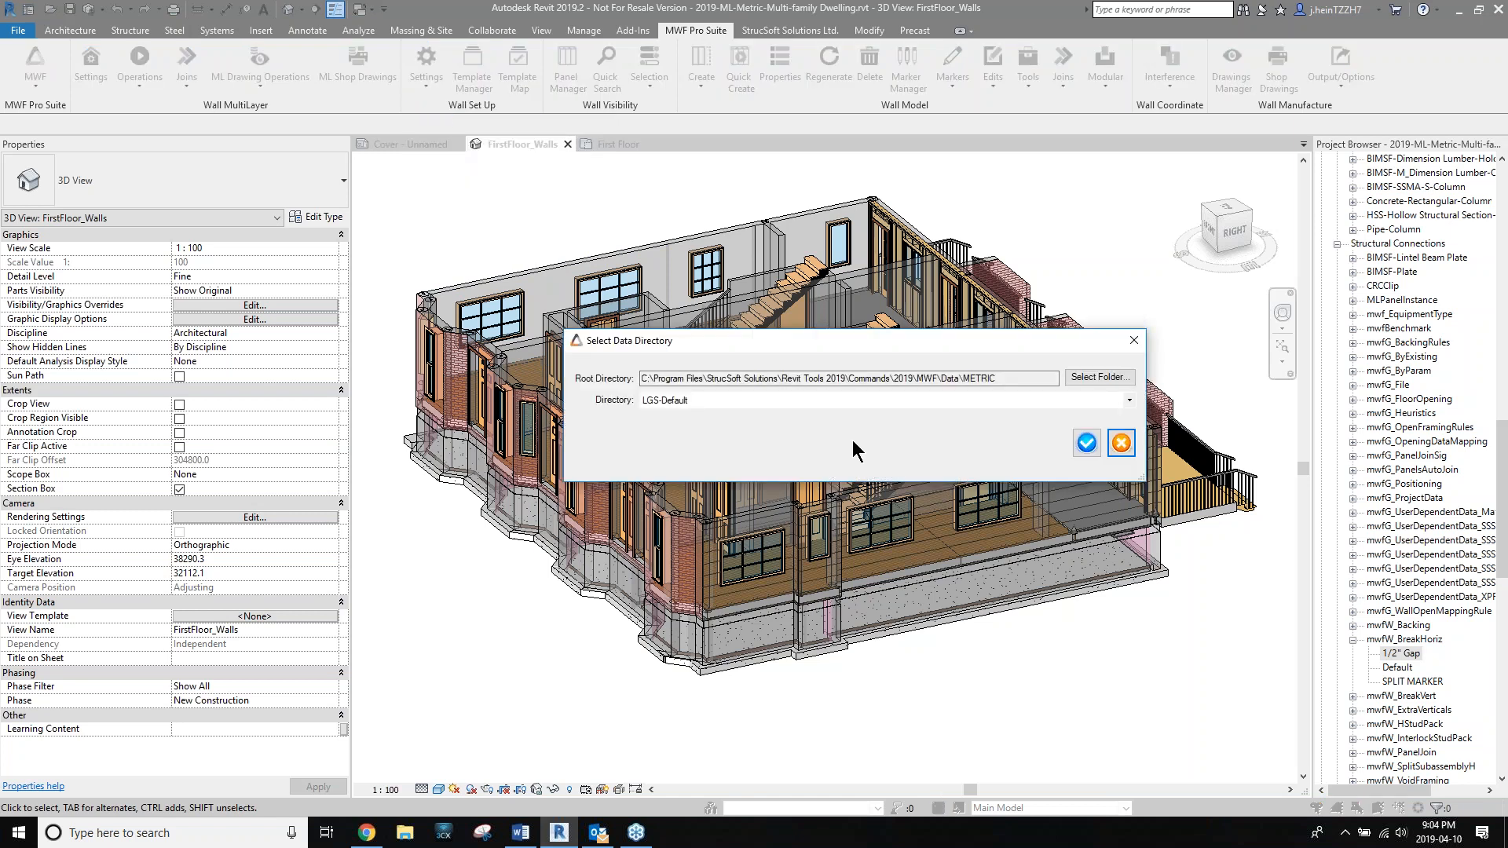
click(1131, 401)
click(680, 424)
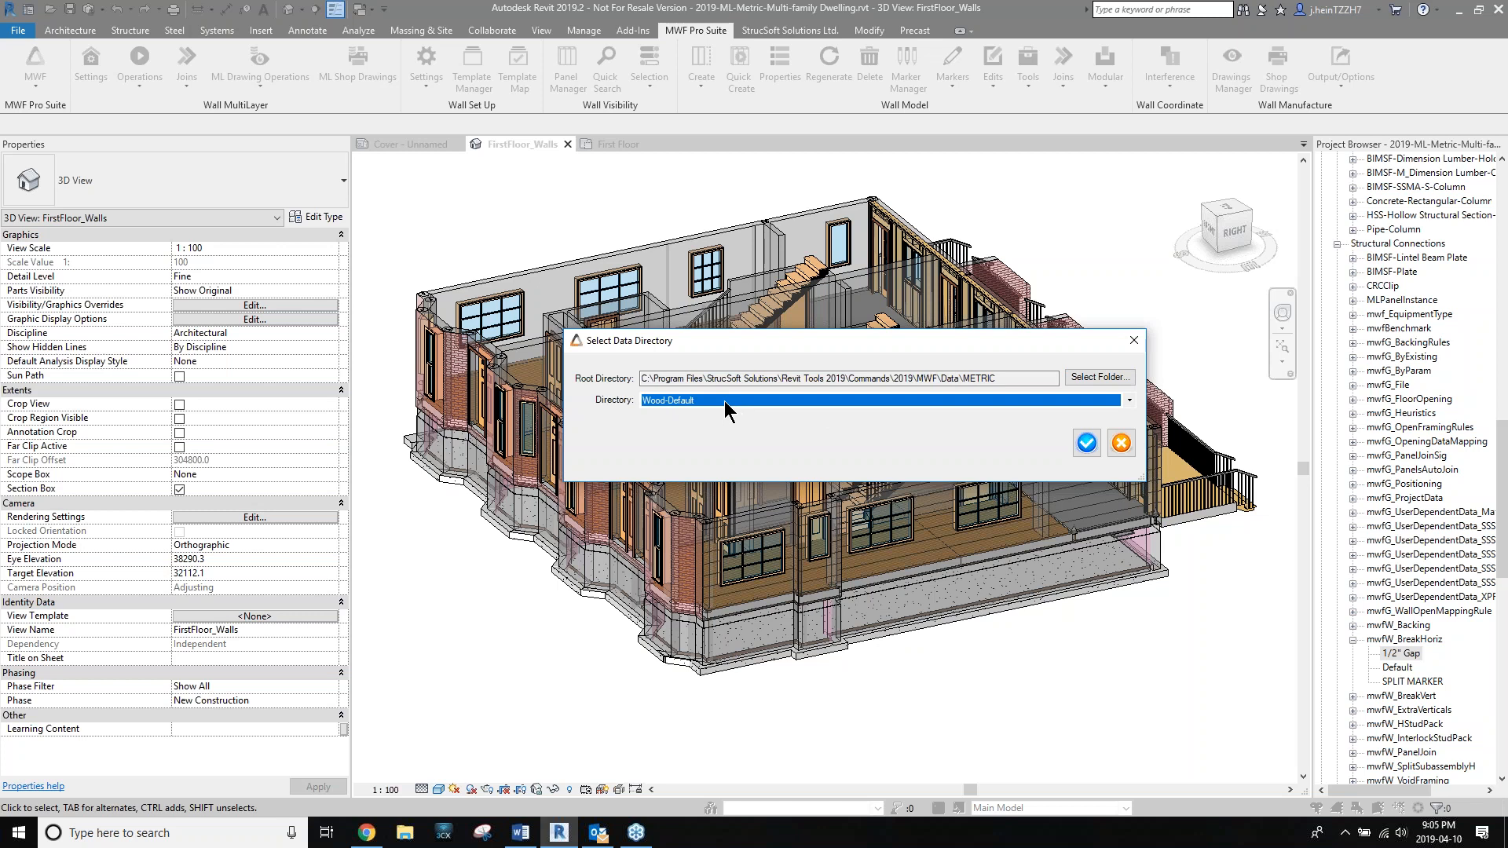
click(1129, 401)
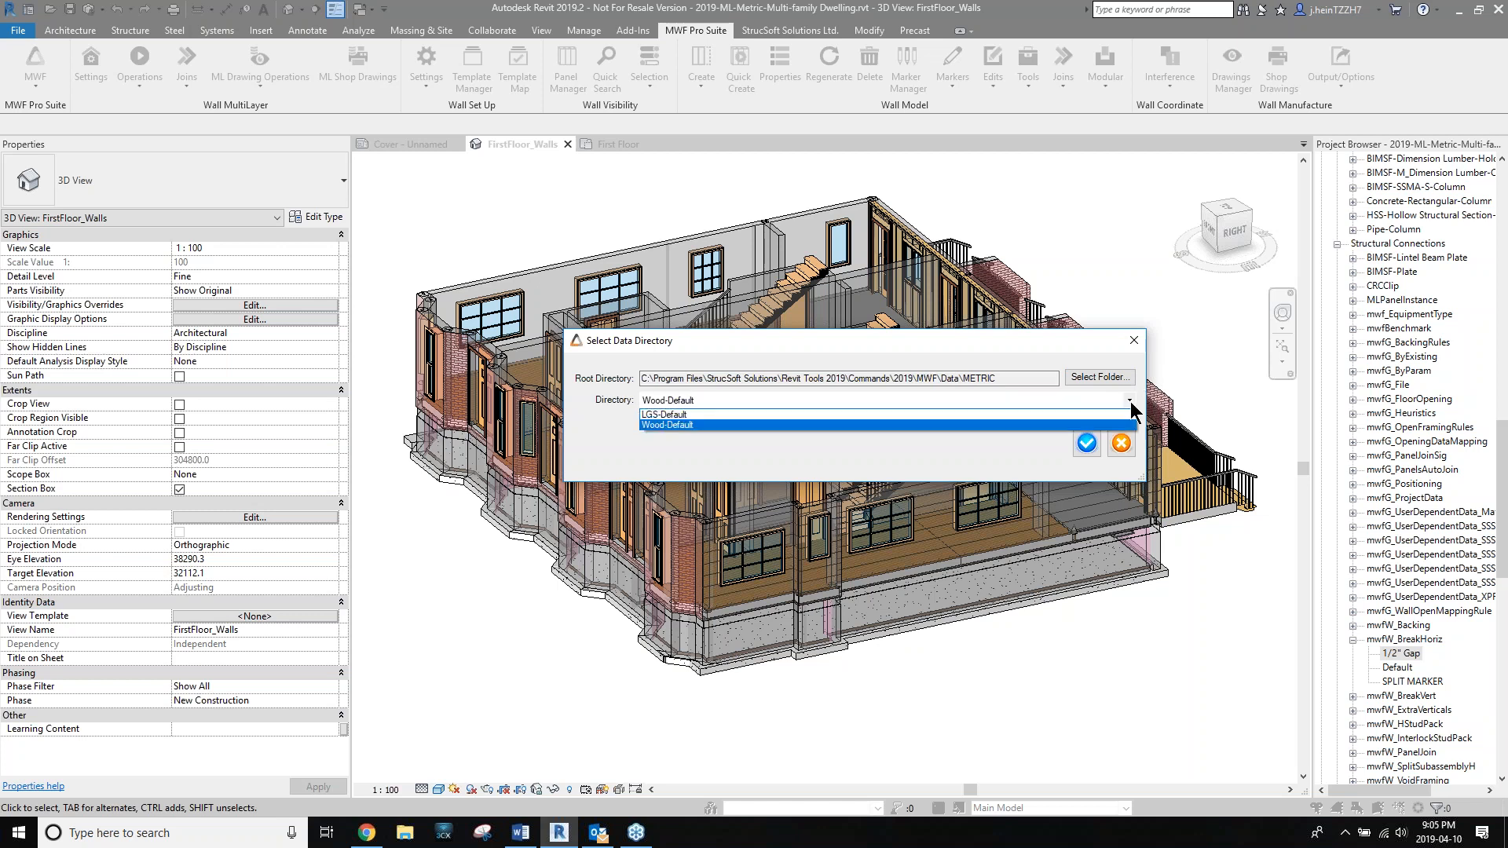
click(672, 425)
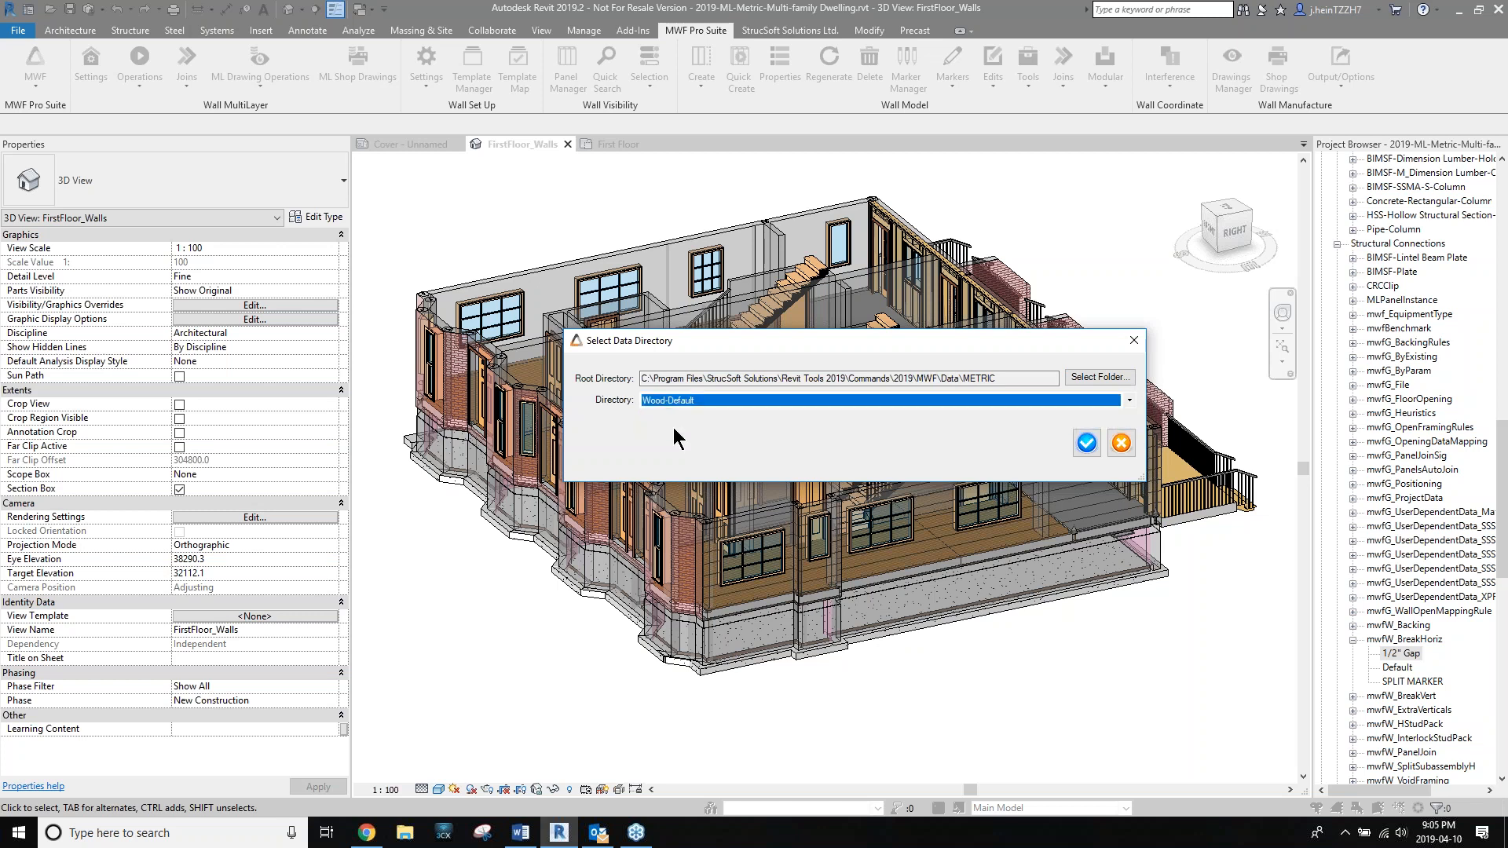
click(1086, 444)
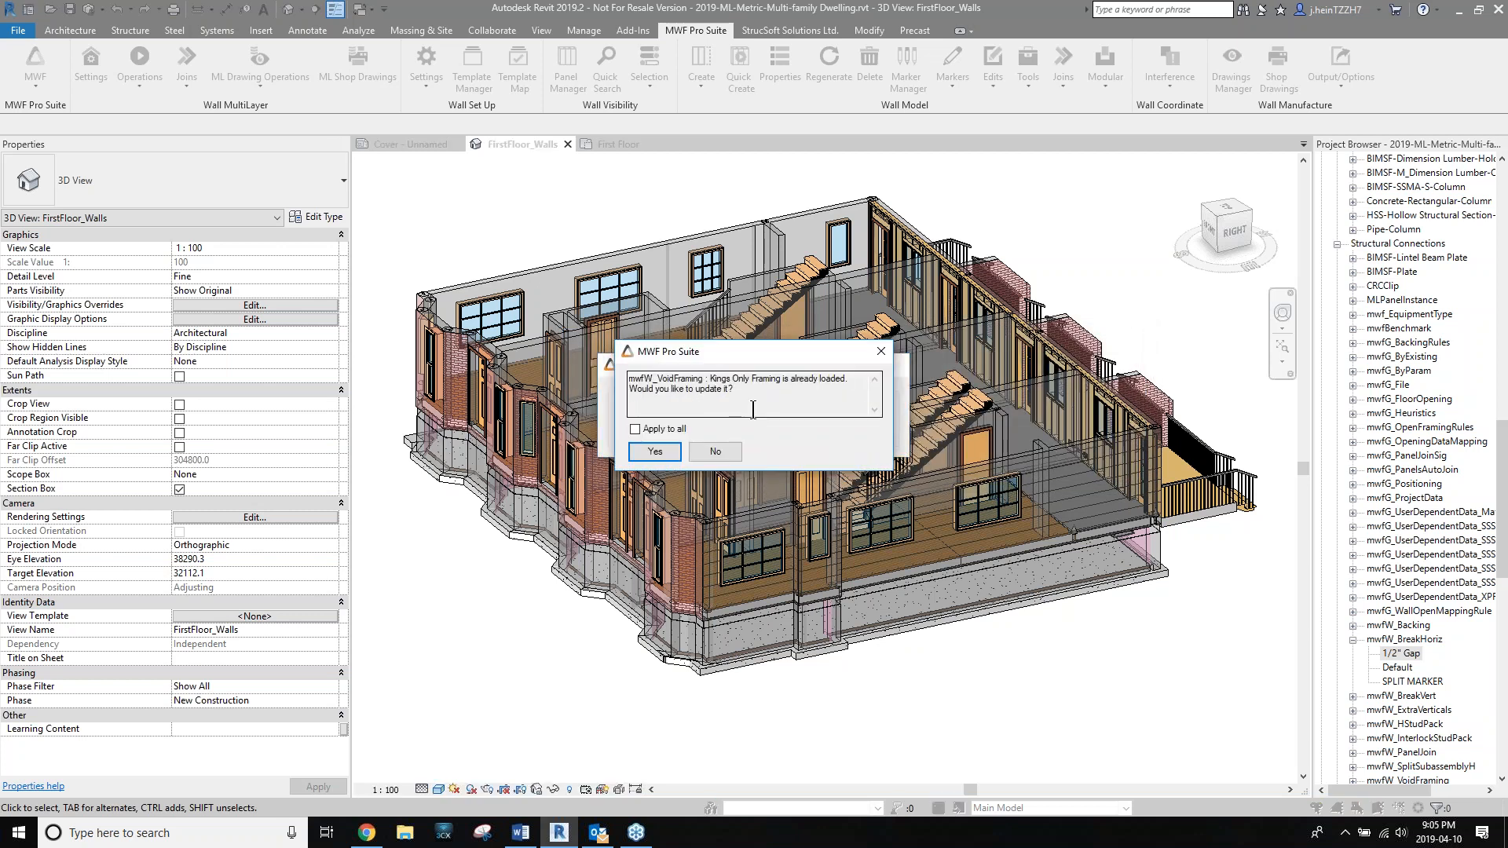
Update all already loaded types with the new data, widen the warning message column to read it, and close the warnings.
click(635, 429)
click(655, 452)
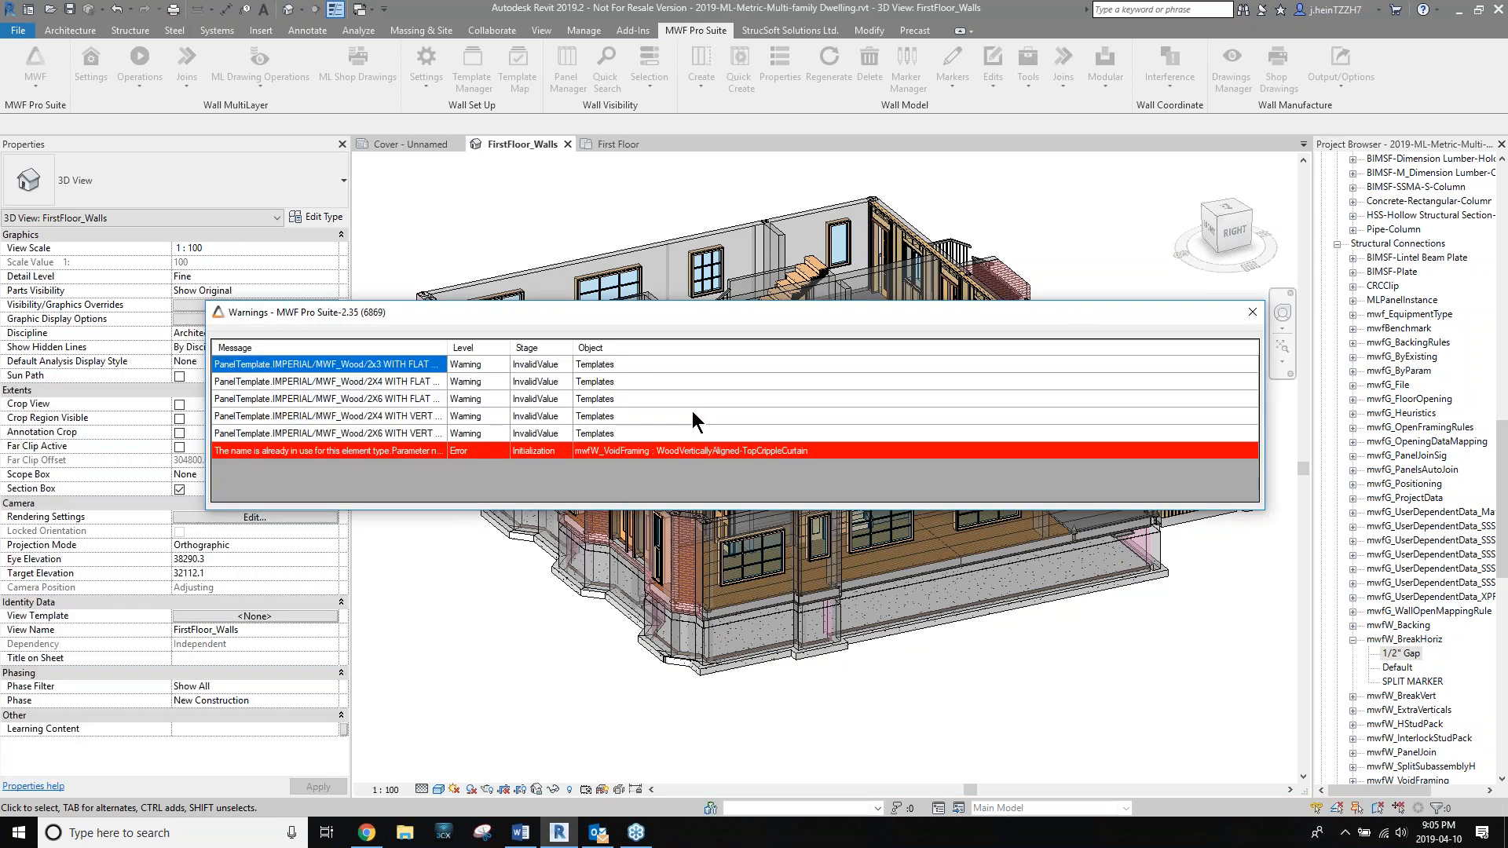
drag(447, 343, 652, 343)
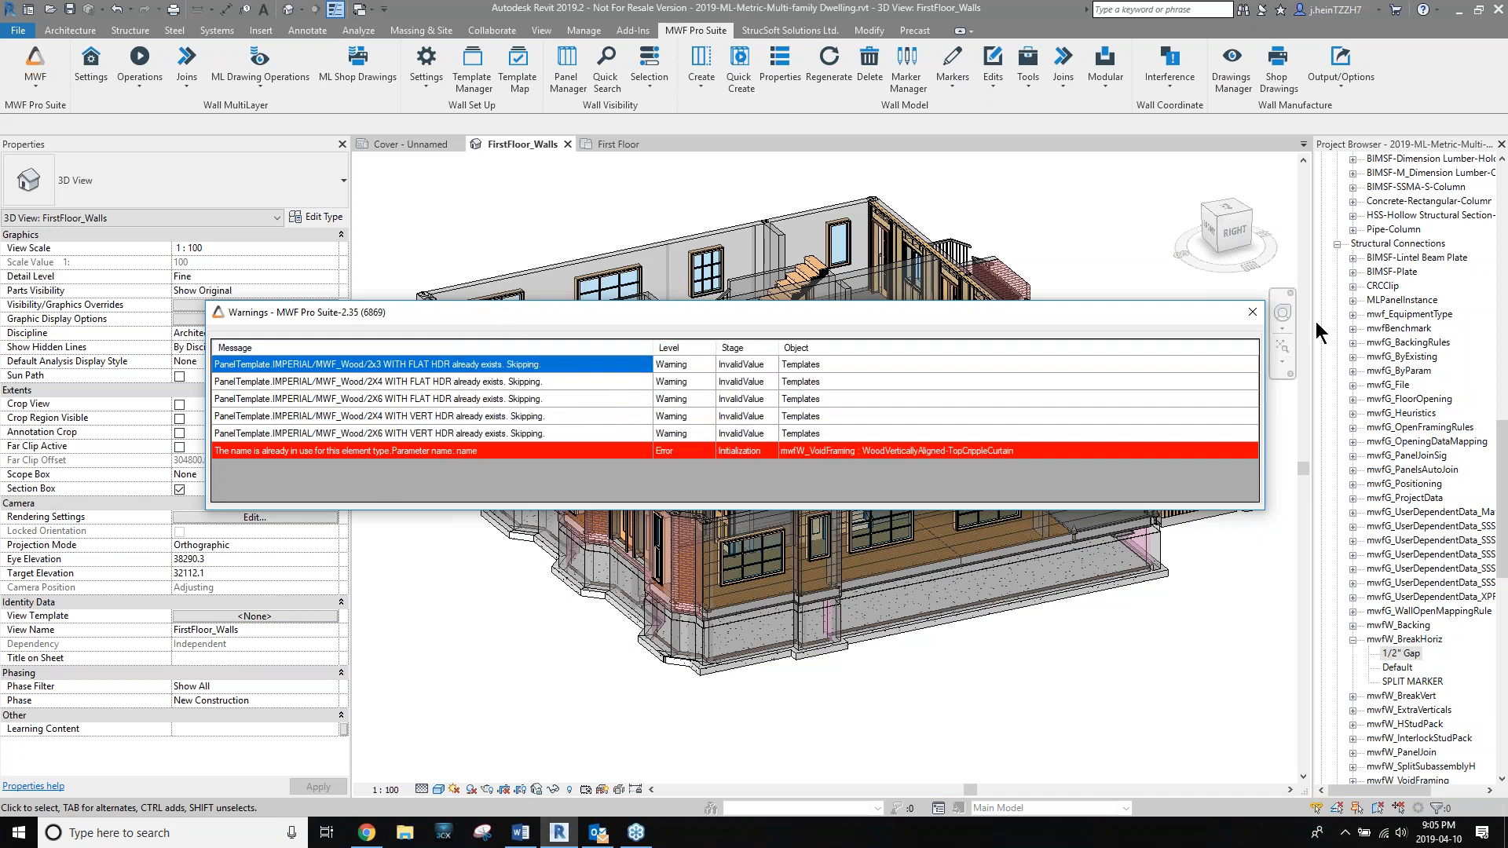
click(1252, 313)
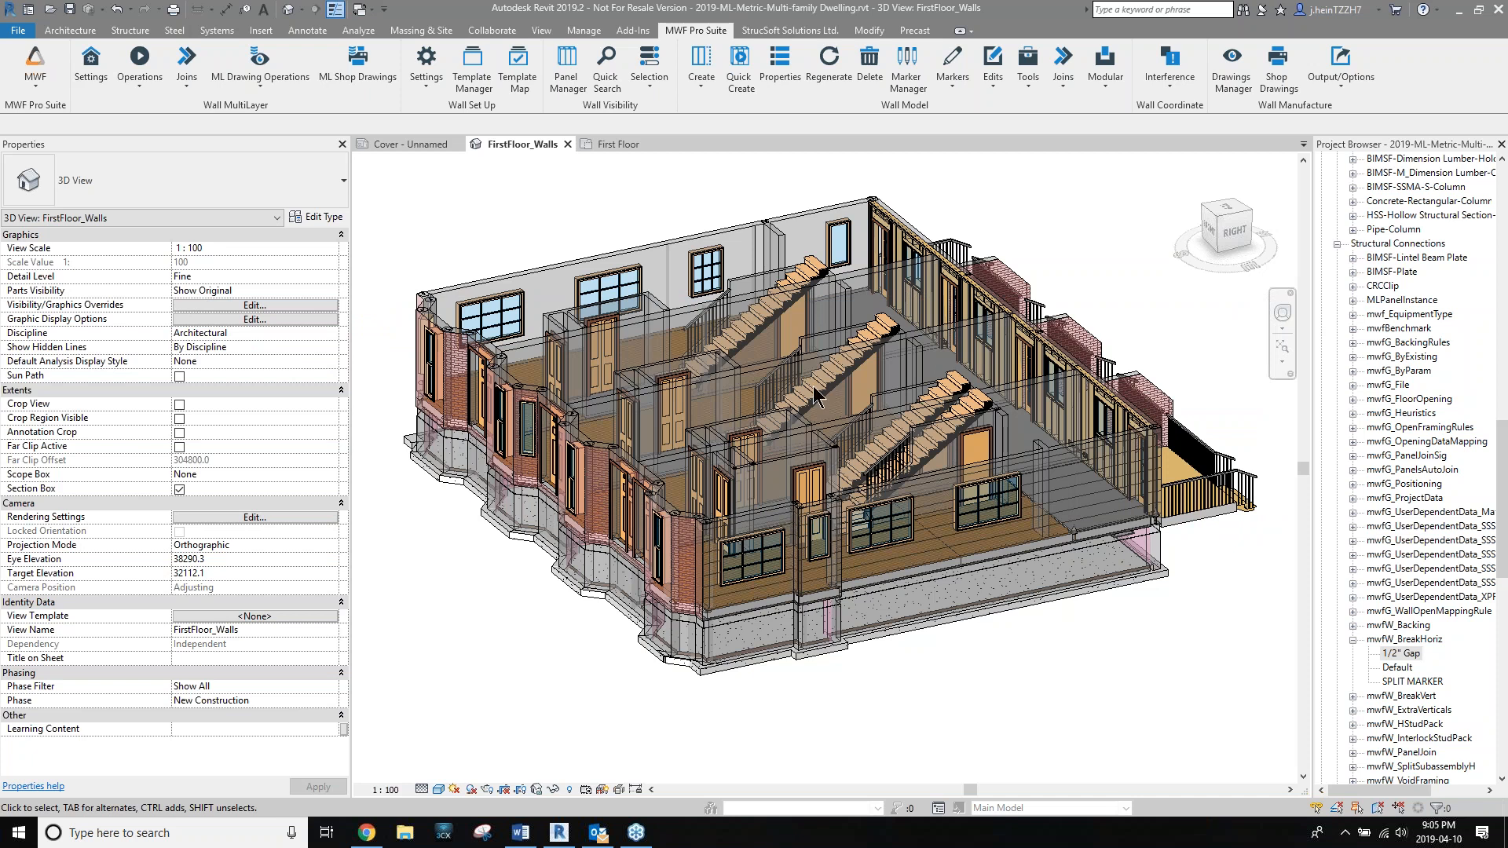
Examine the available single wall opening marker types.
click(908, 74)
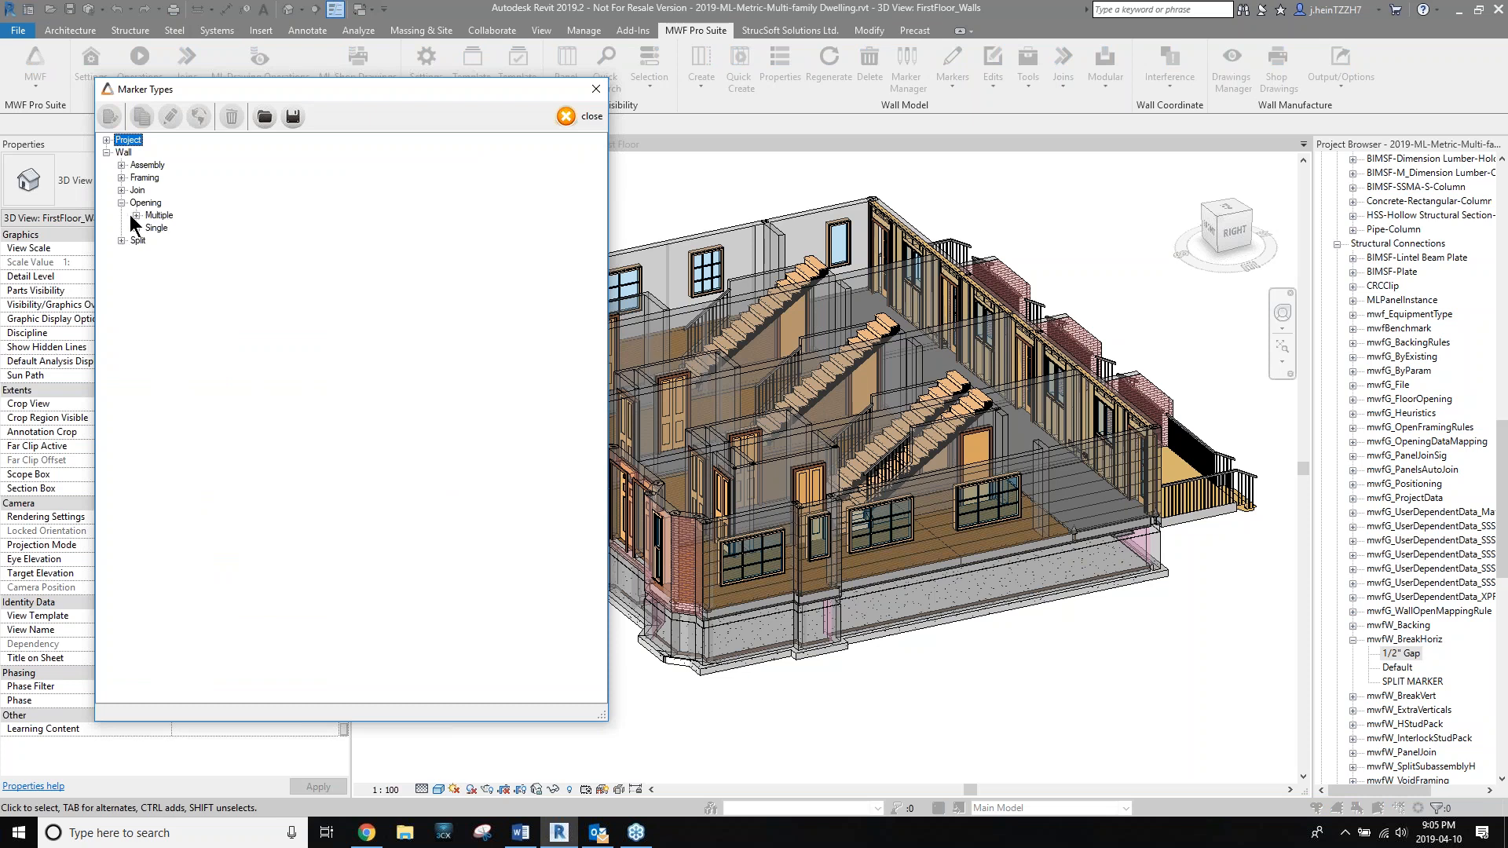
click(136, 228)
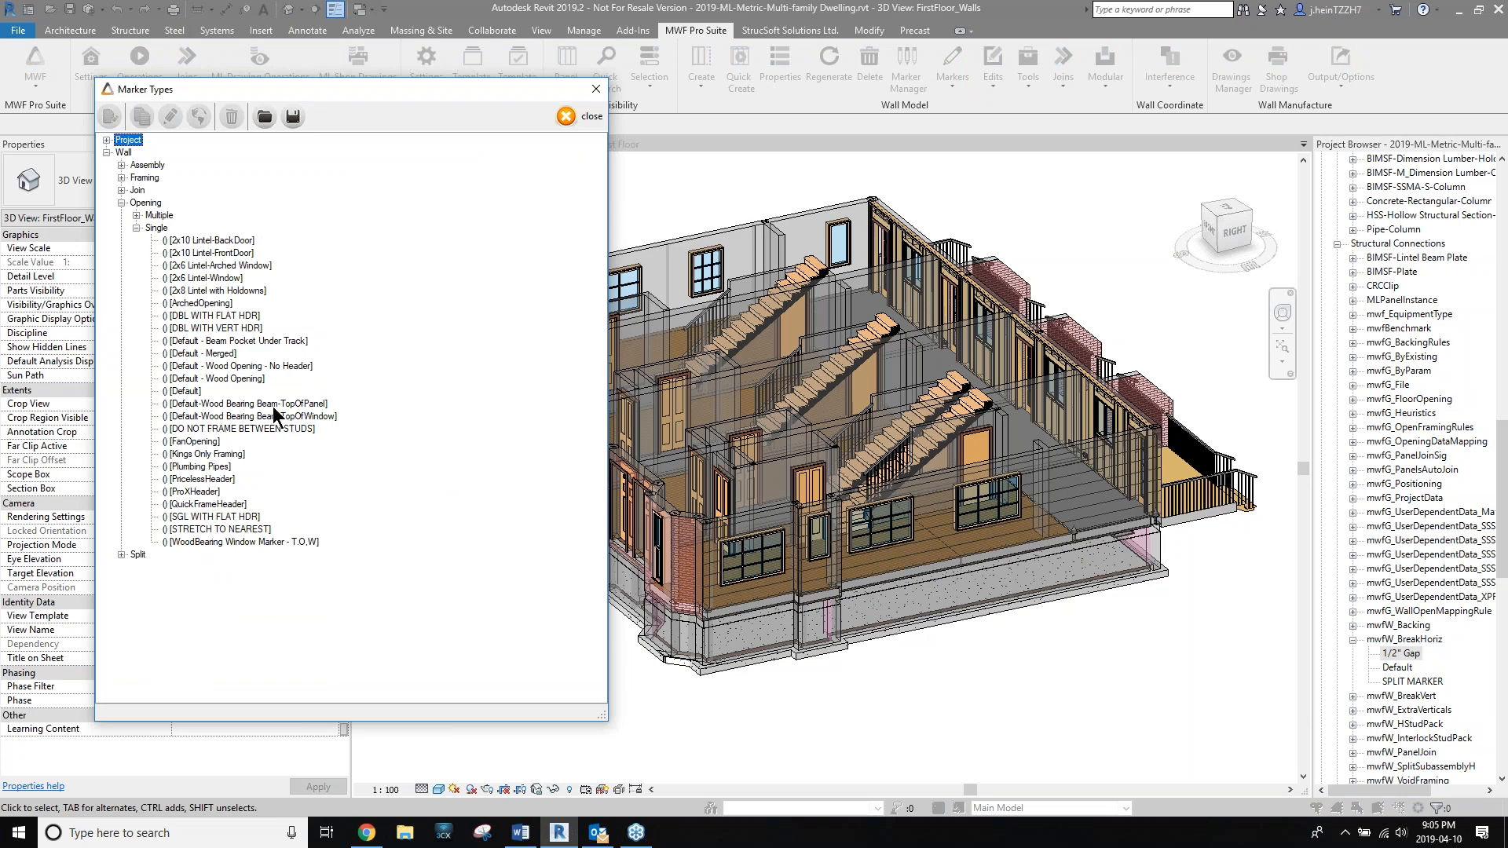
click(594, 89)
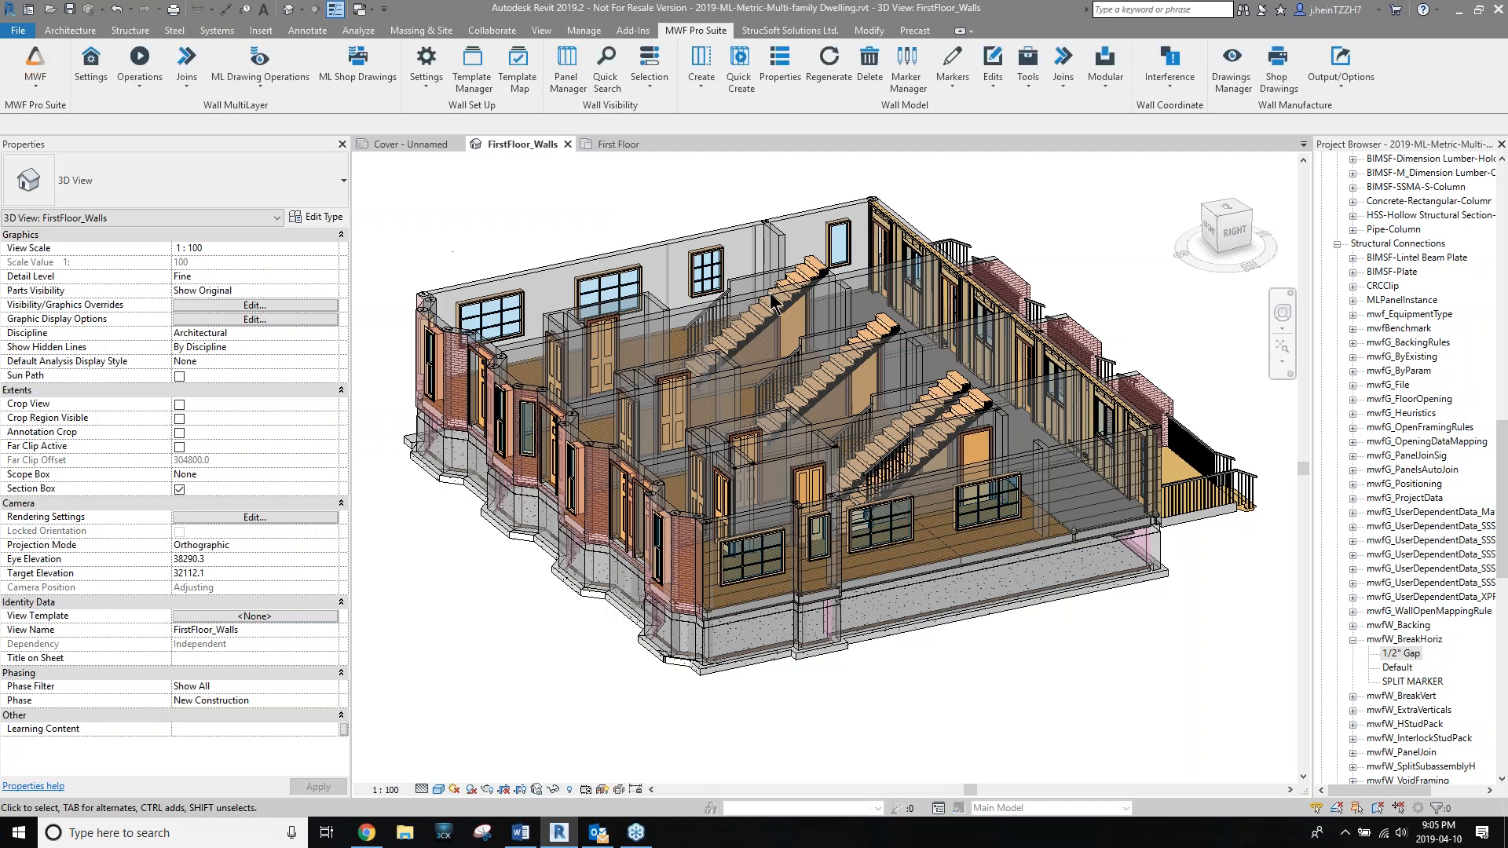
Collapse the Structural Connections families and bring the project's 3D views list back into sight.
click(1336, 243)
scroll(1370, 333, up, 5)
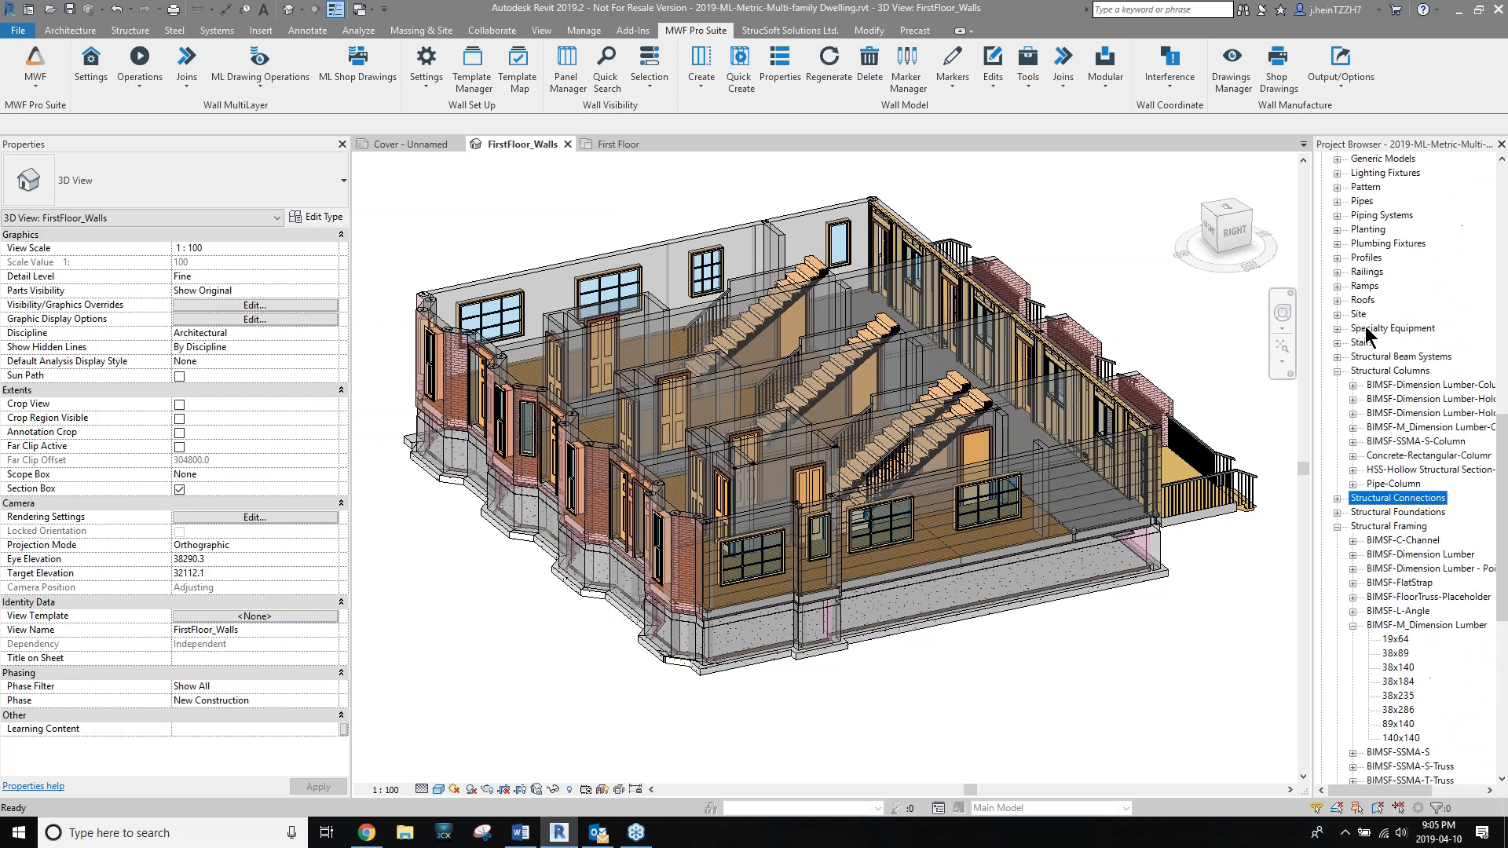
drag(1498, 427, 1492, 233)
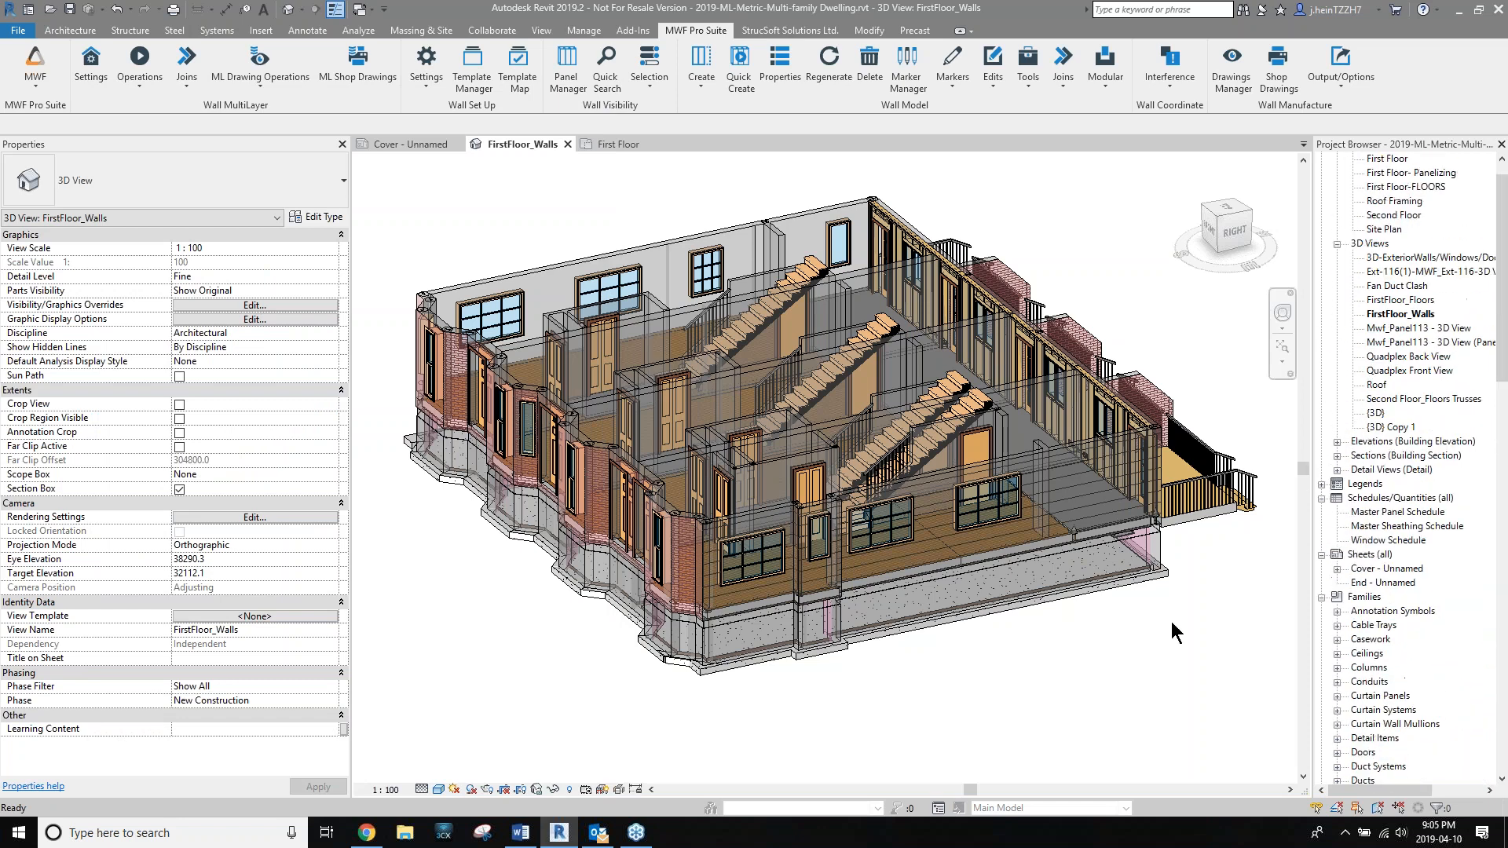
Select the exterior stucco wall hosting the 3x3 casement window beside the brick bay and bring up the wall framing tools.
scroll(751, 557, up, 5)
scroll(751, 549, up, 3)
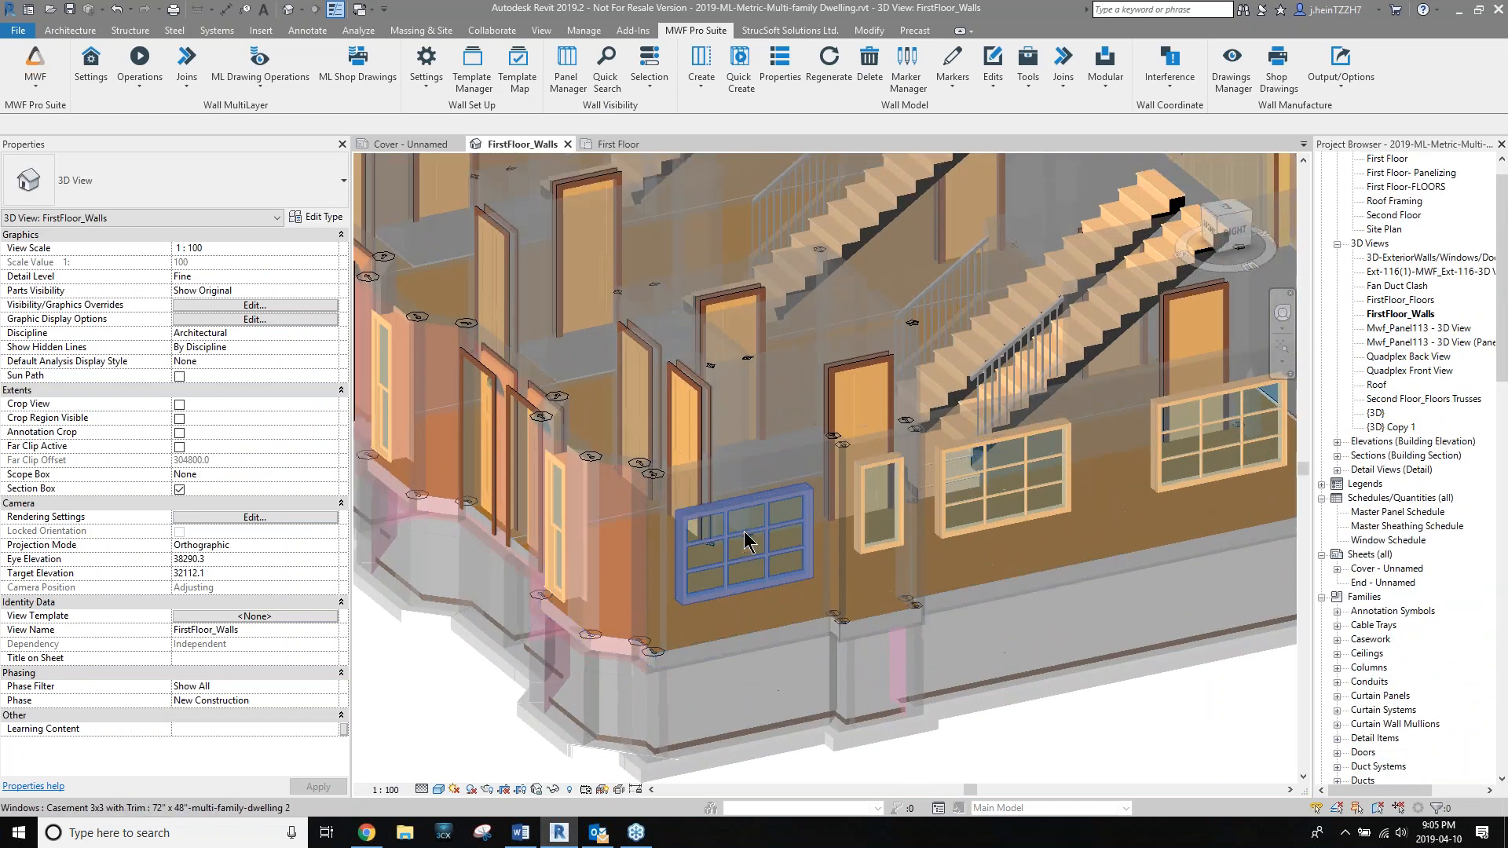
click(728, 472)
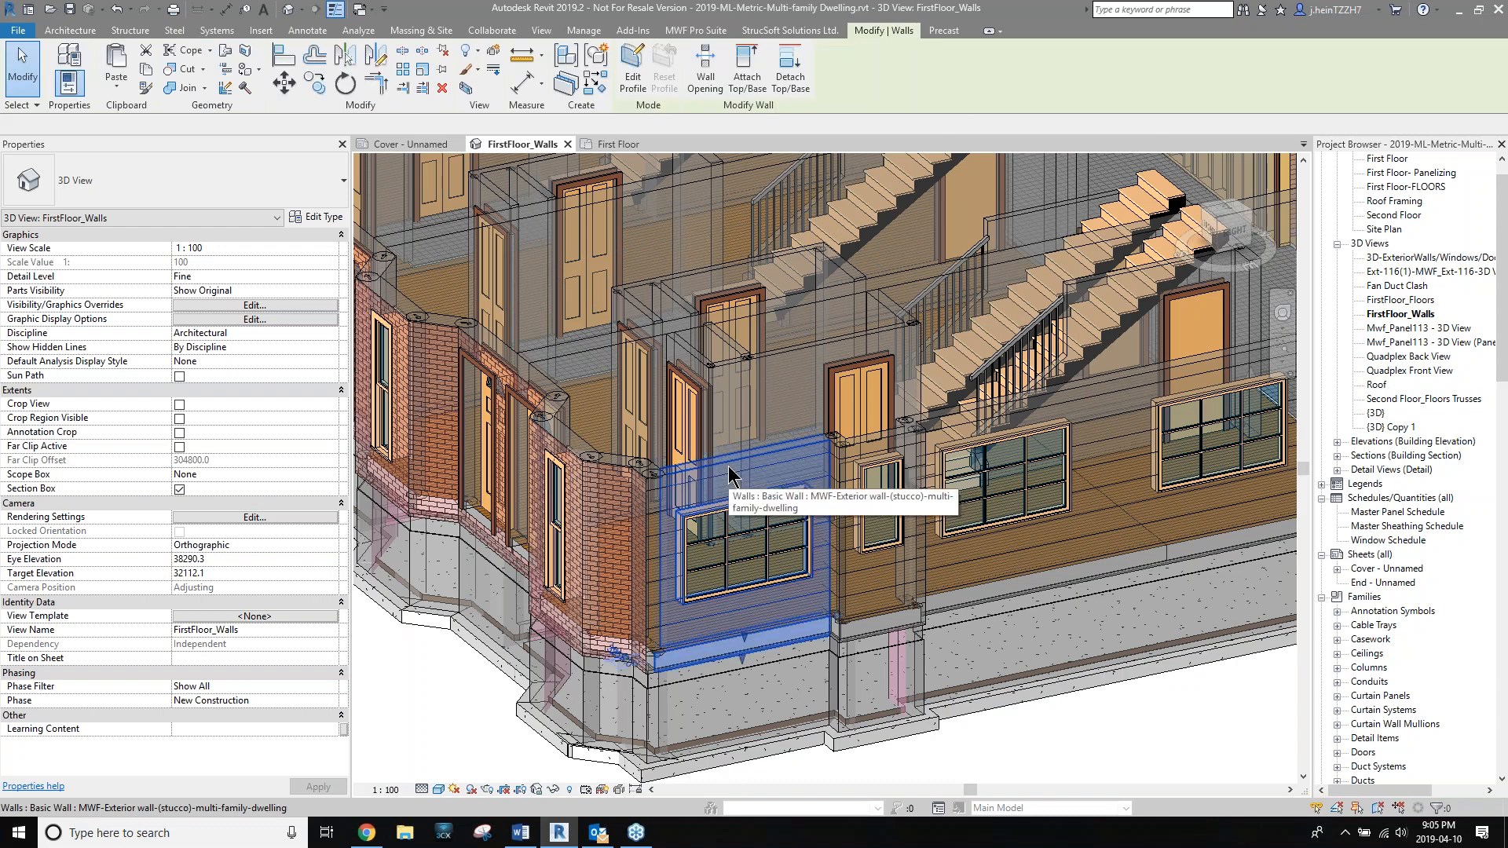
scroll(746, 467, up, 3)
mouse_move(775, 459)
middle_down()
mouse_move(780, 410)
mouse_move(780, 440)
middle_up()
scroll(764, 422, up, 1)
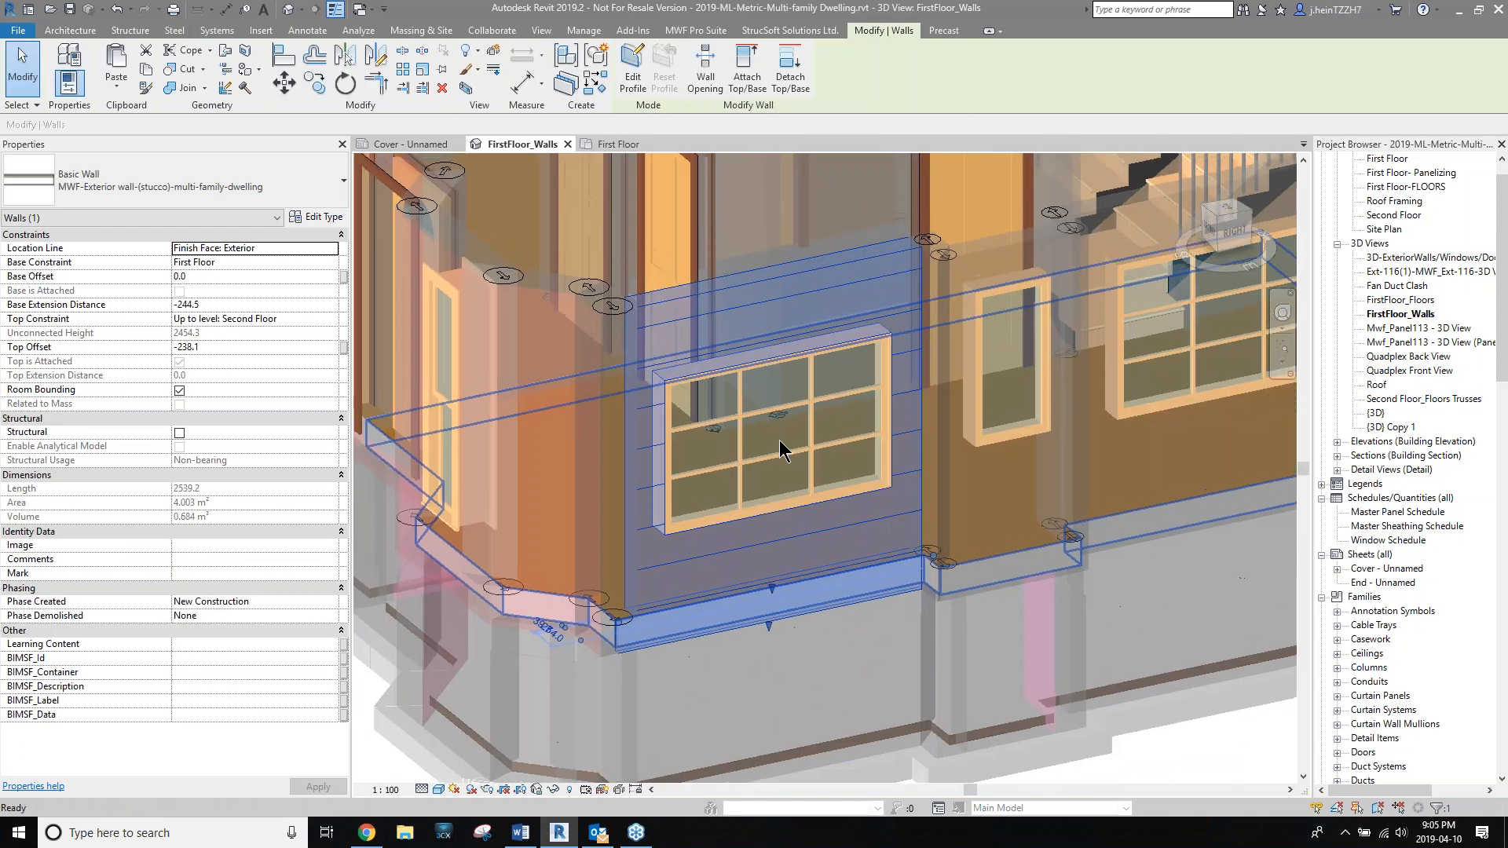
click(705, 30)
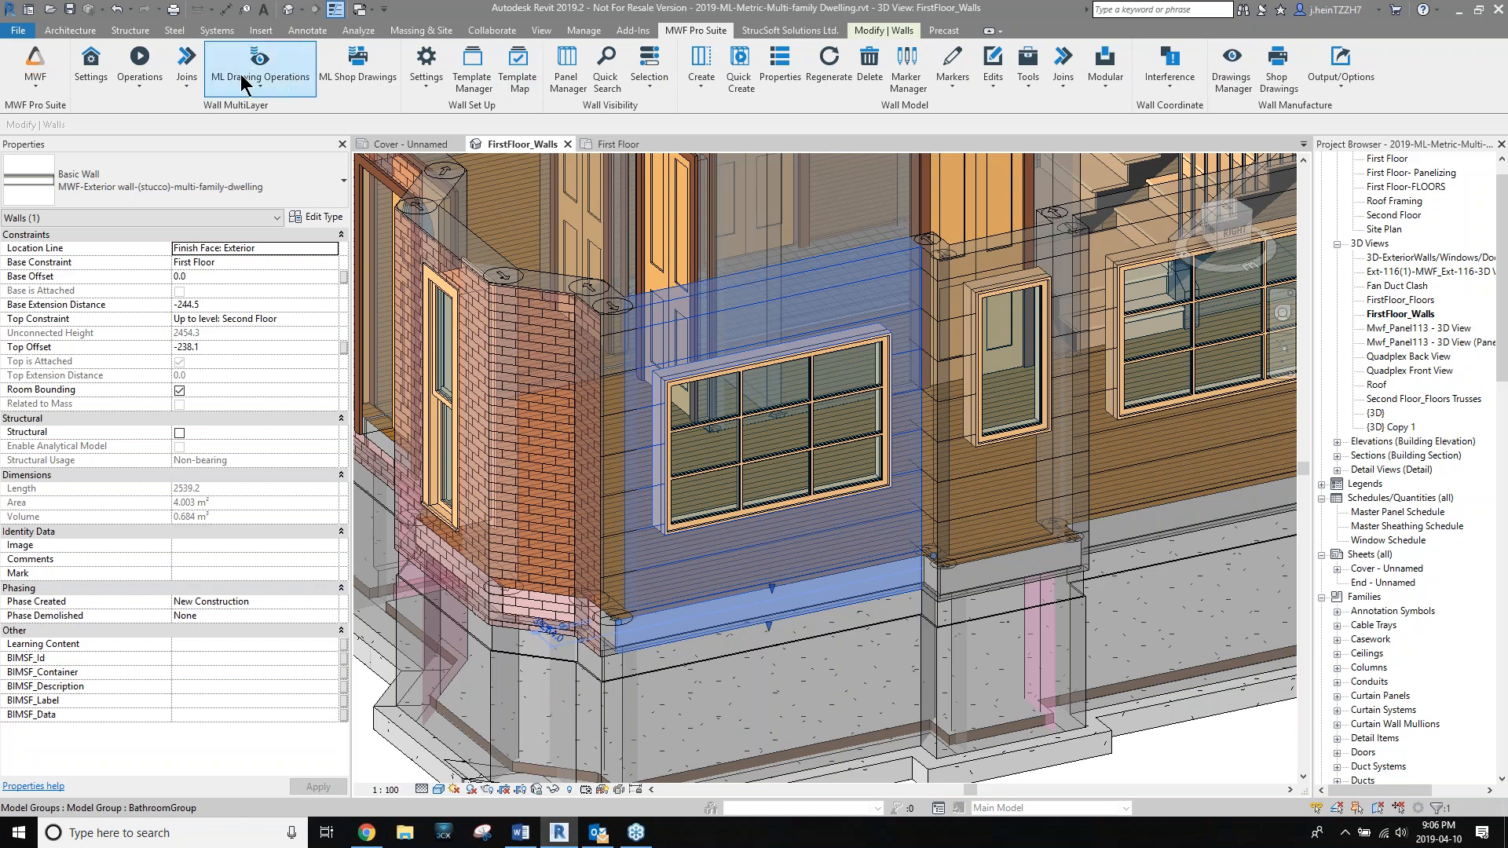
Show the tools of all MWF modules and switch back to the Wall module.
click(33, 85)
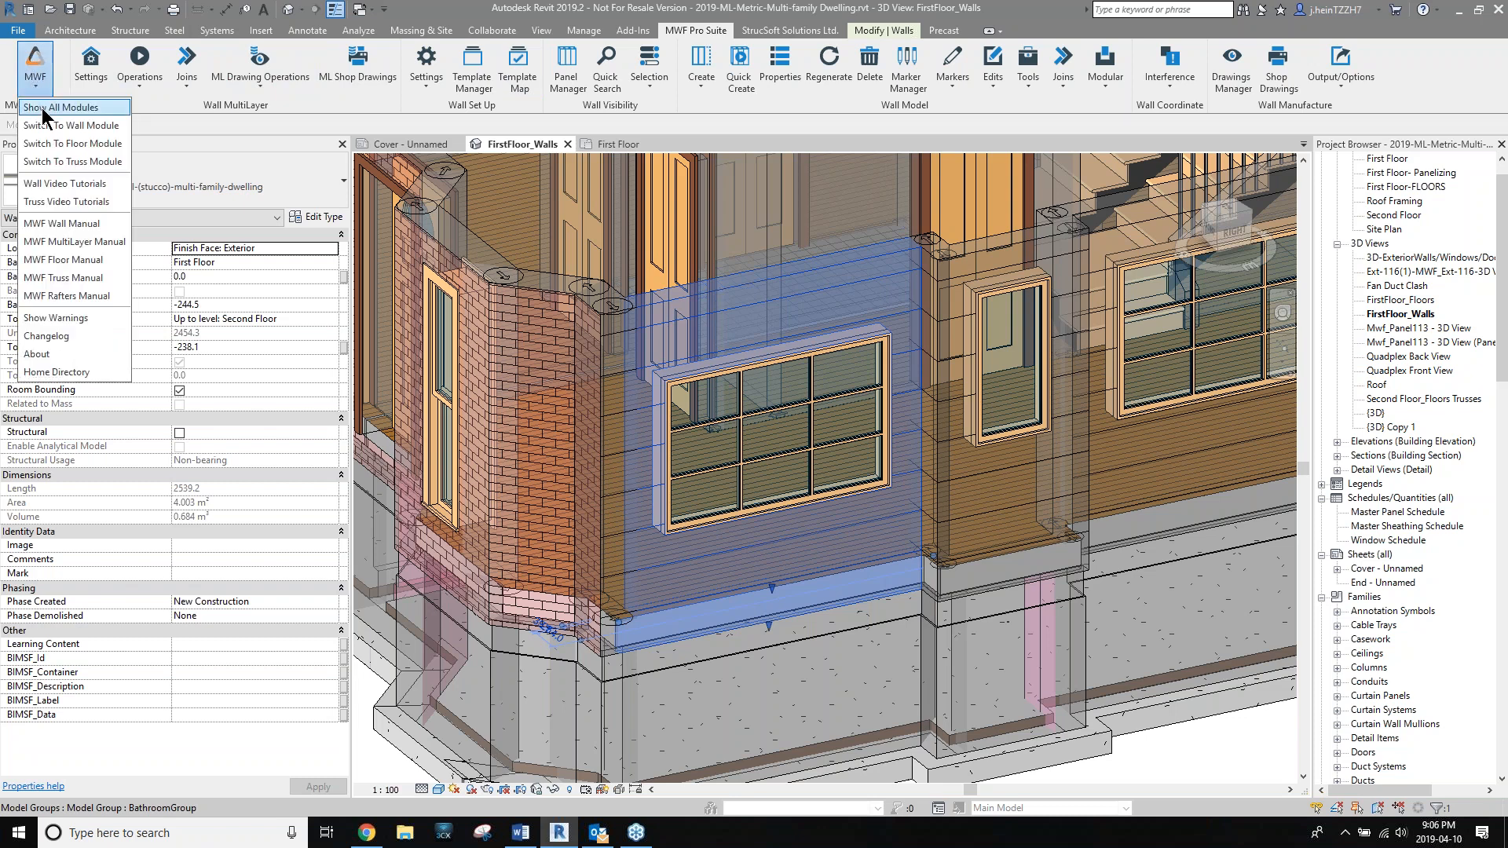
click(39, 90)
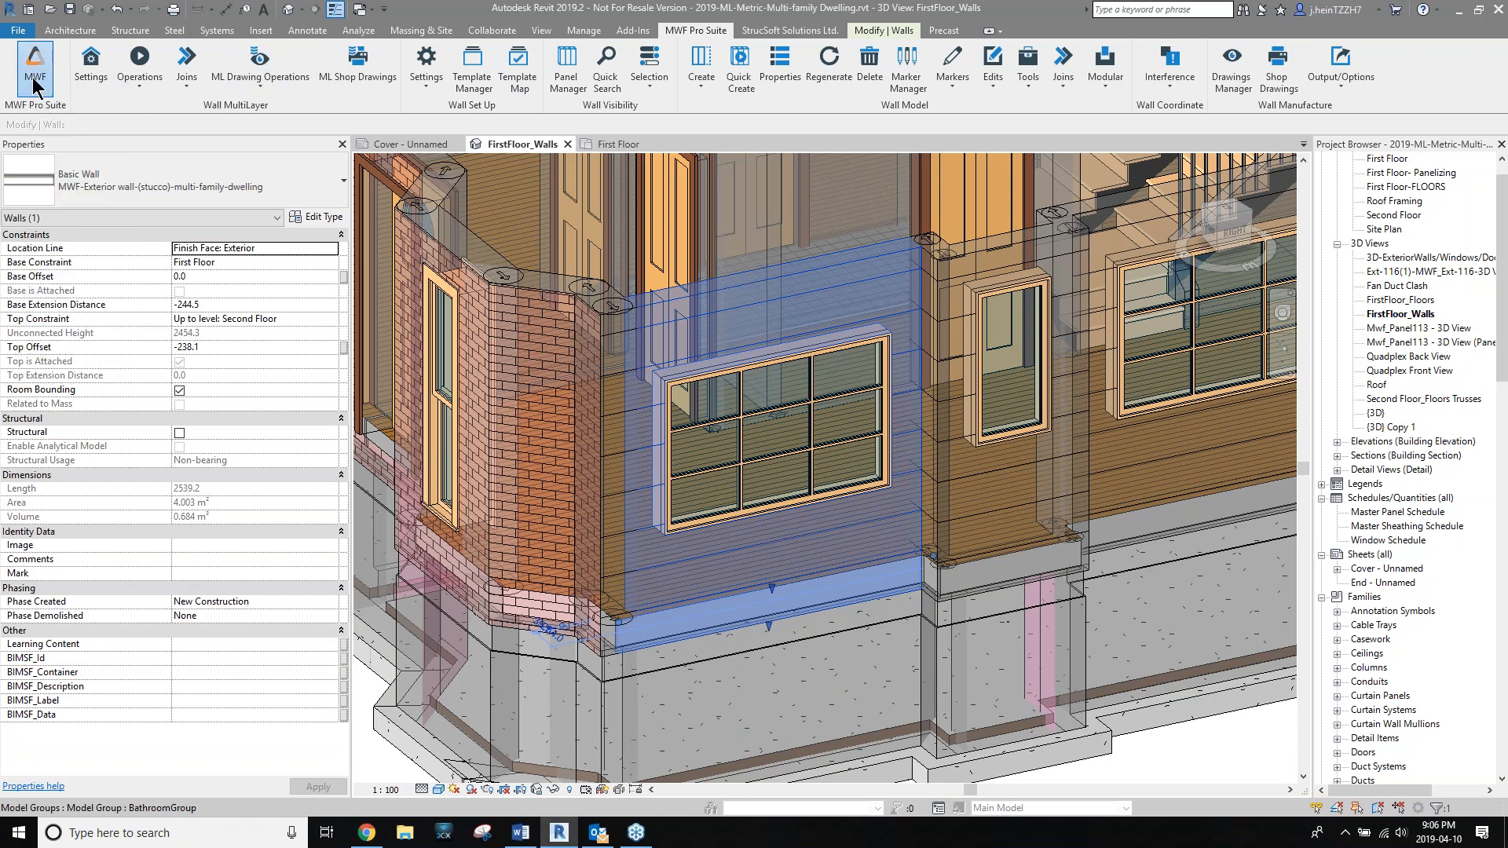
click(31, 79)
click(1066, 68)
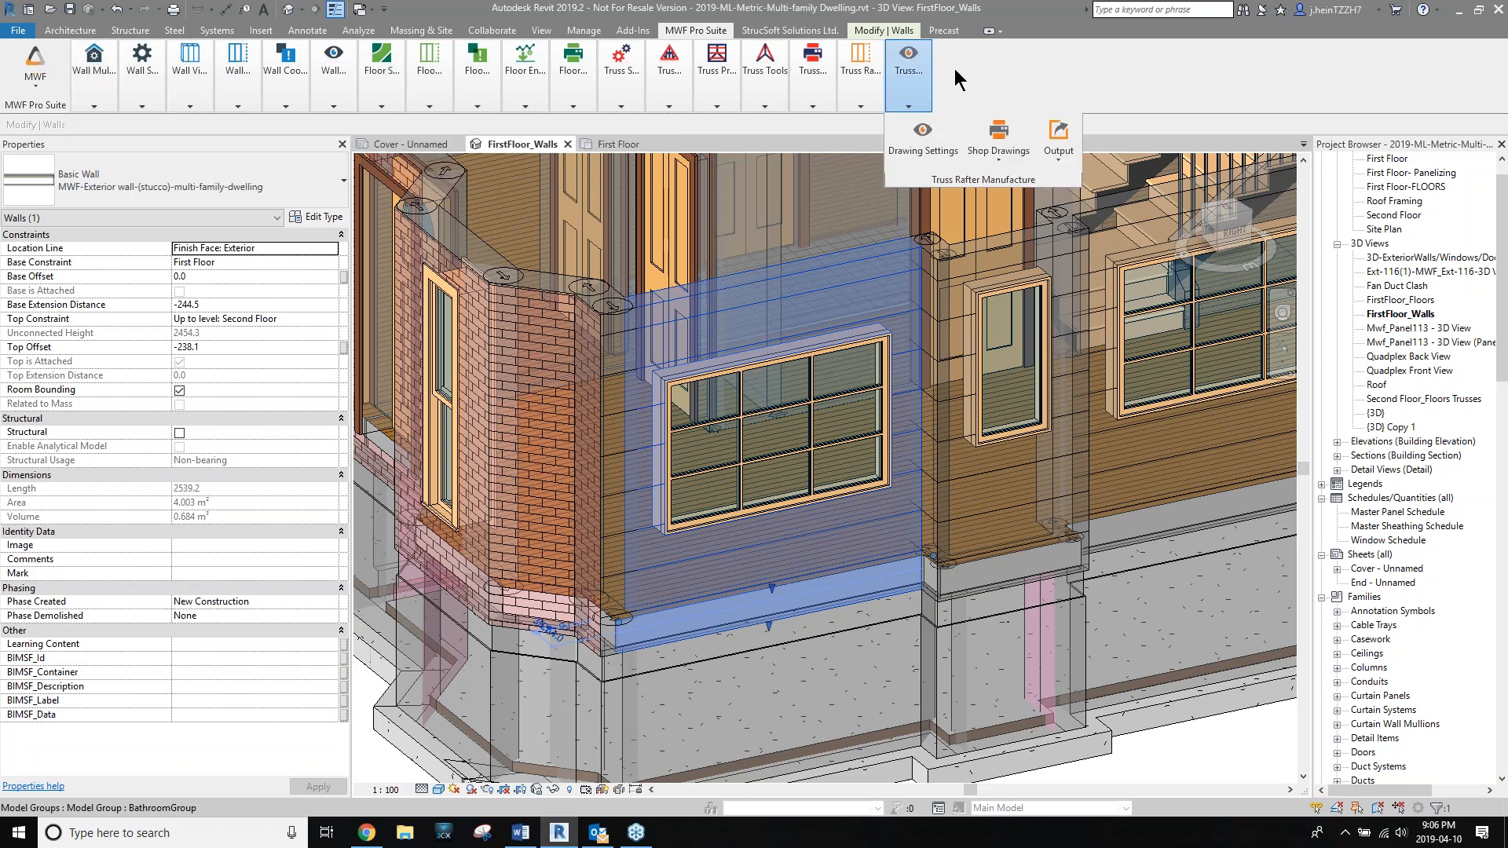
click(27, 86)
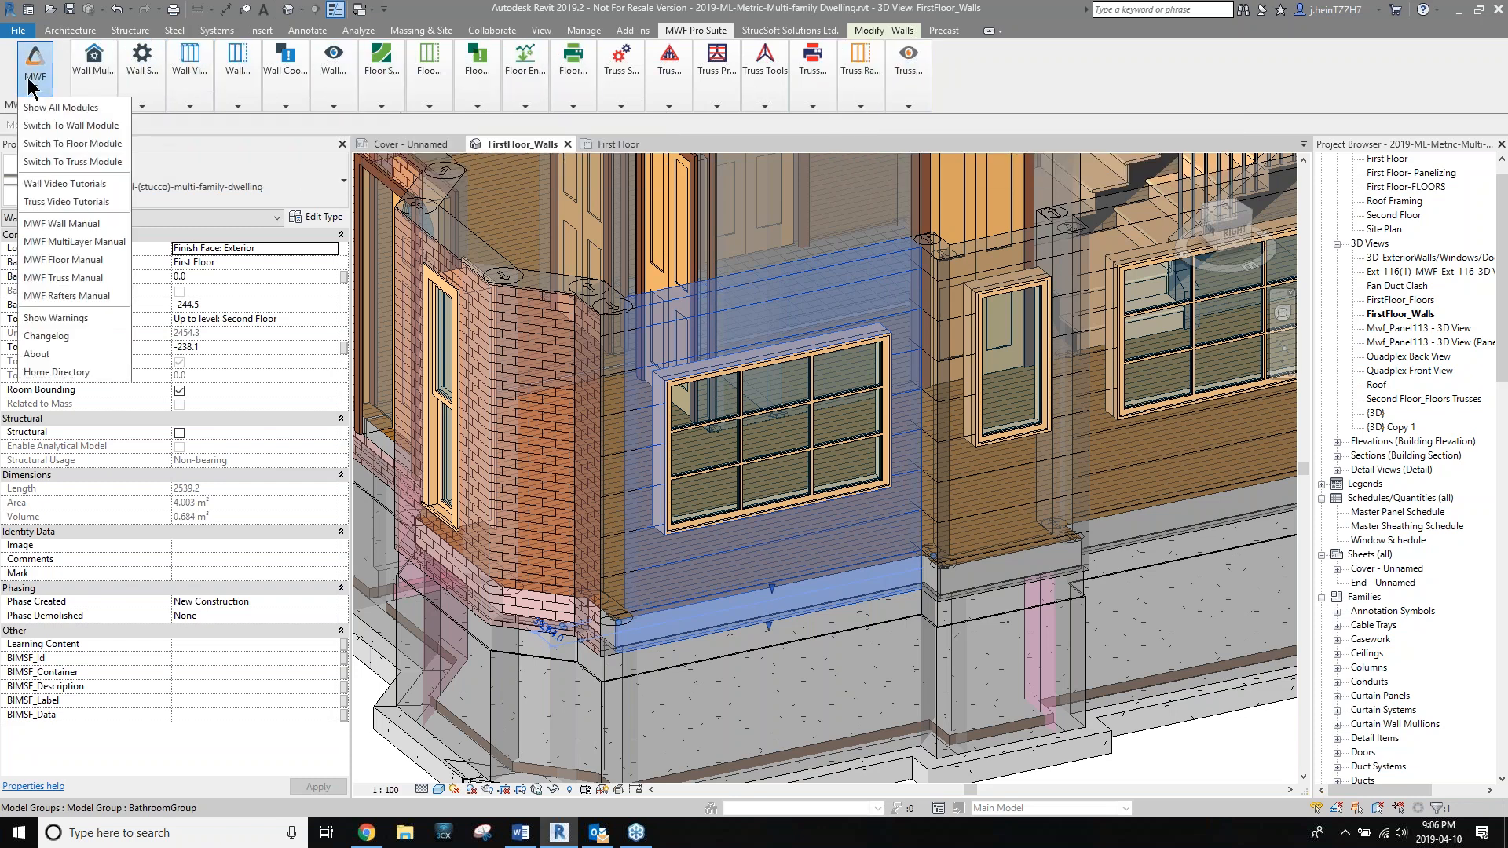
click(45, 133)
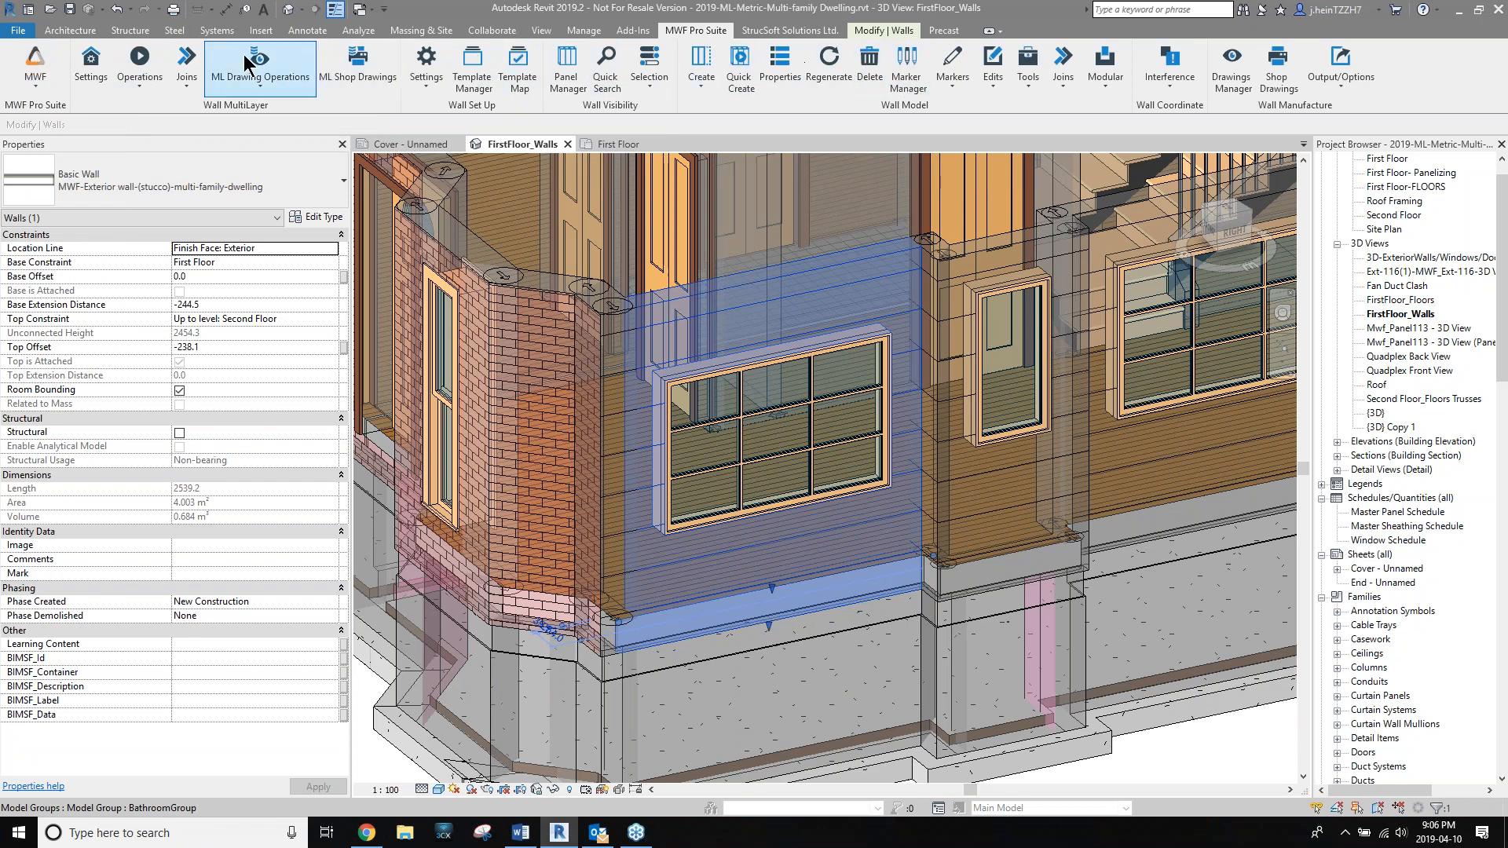
Switch to the MWF Floor module and return to the Wall module.
click(44, 74)
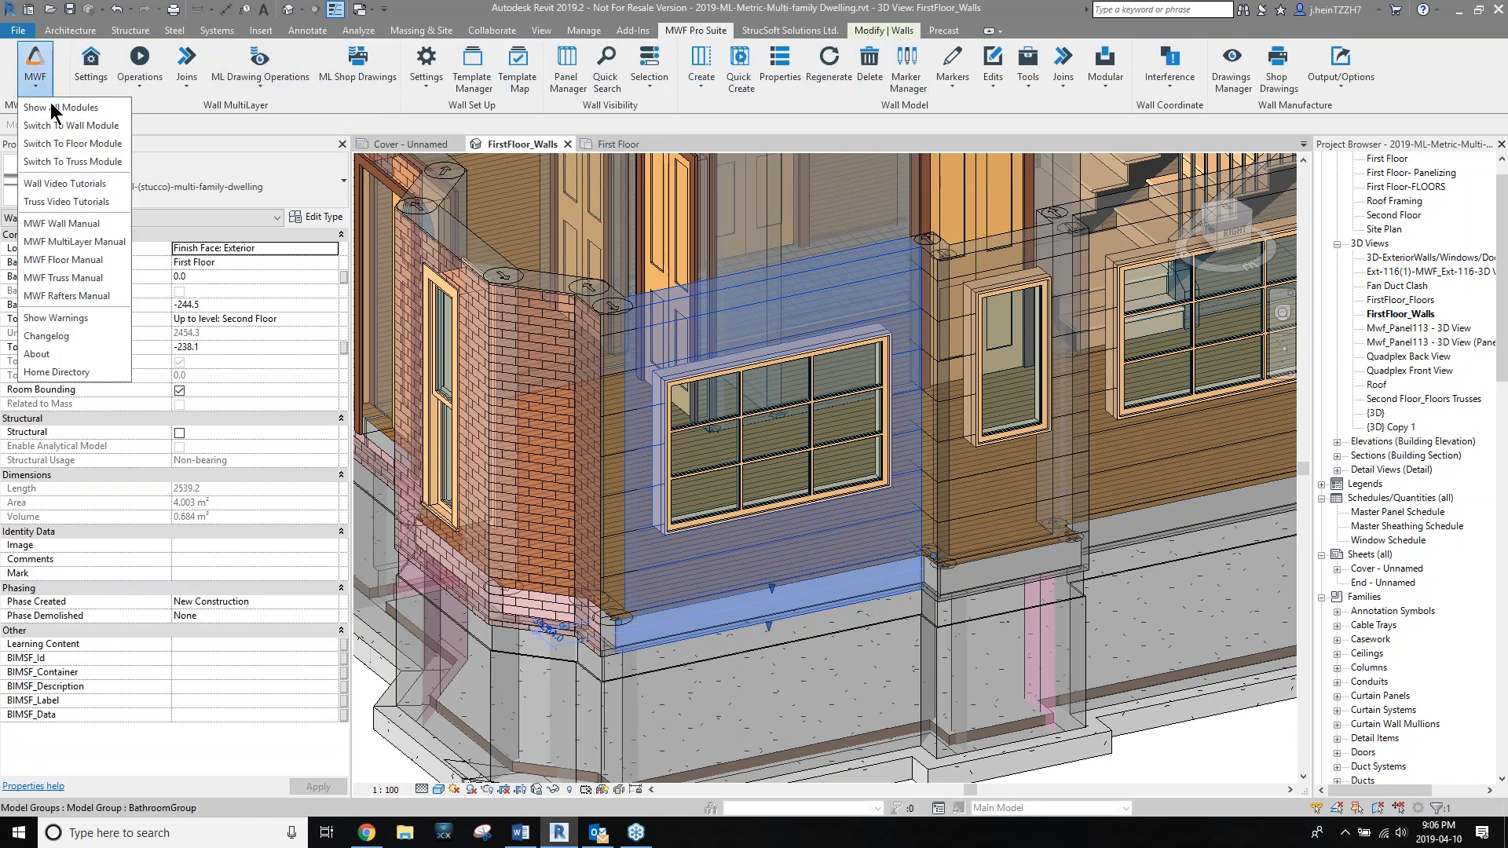
click(64, 145)
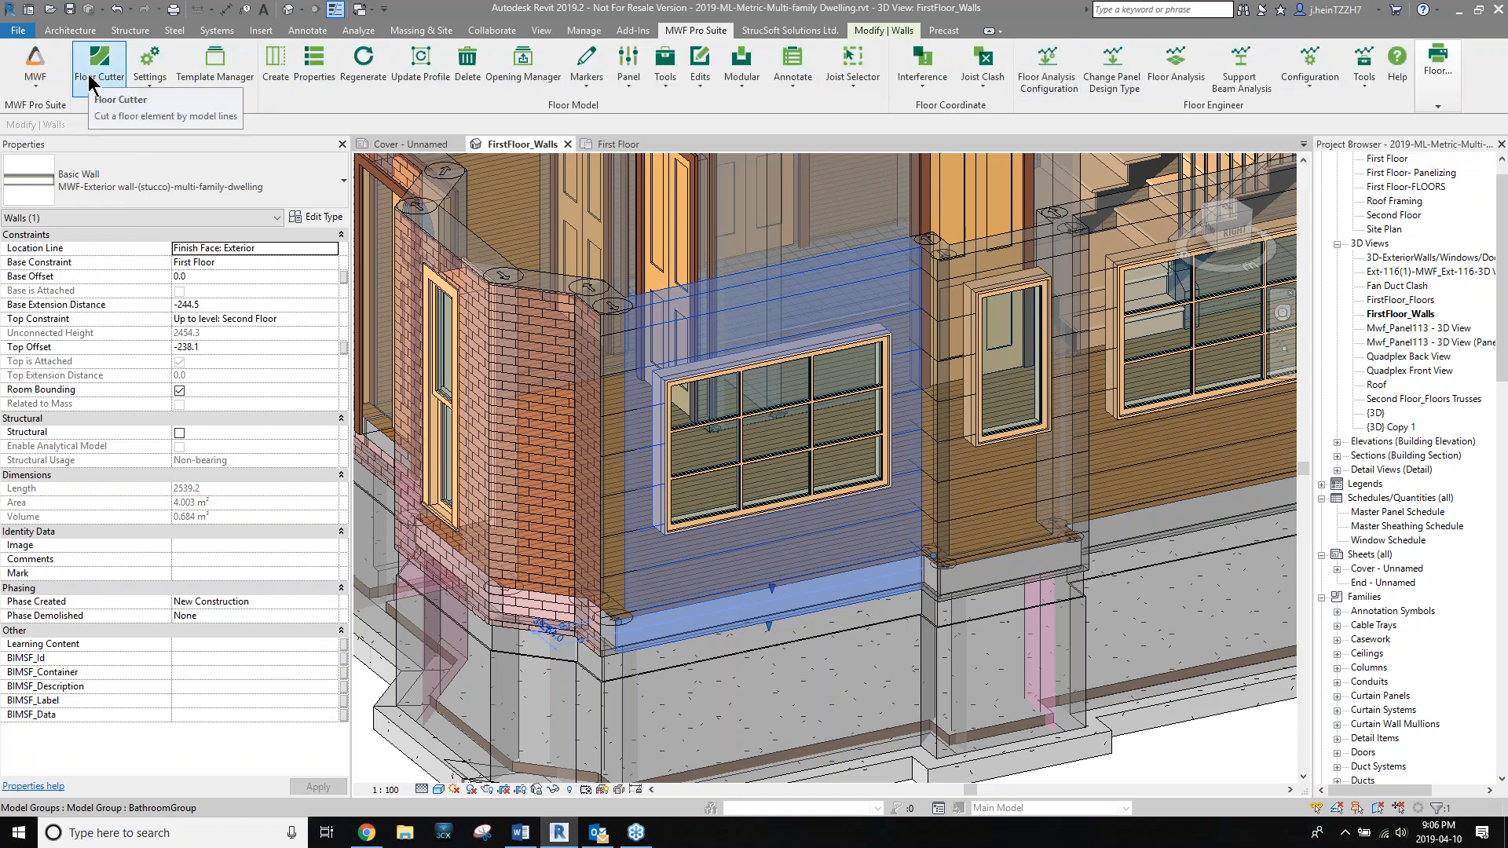
click(35, 69)
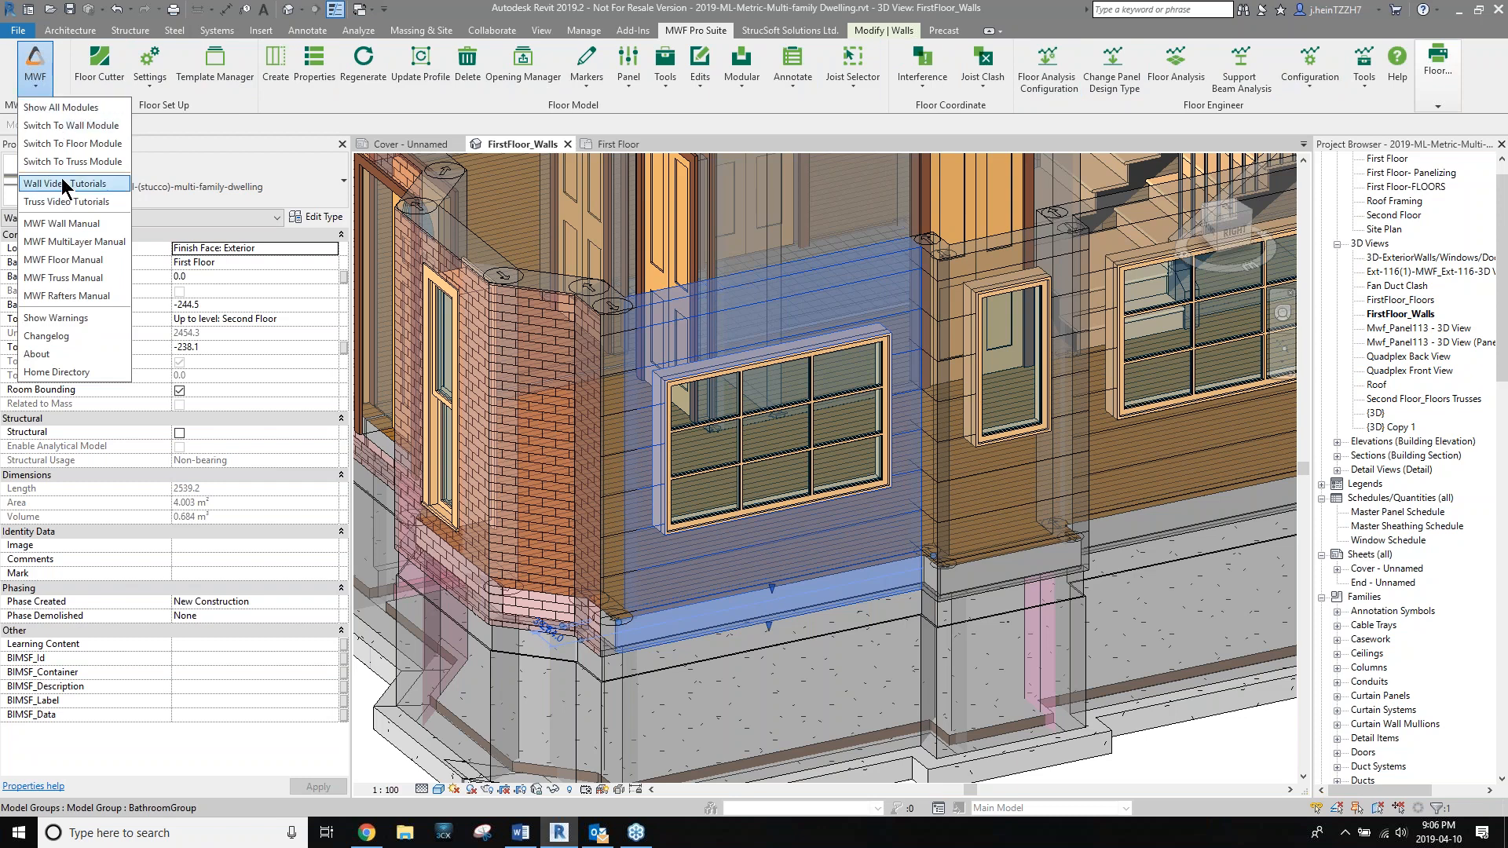
click(70, 126)
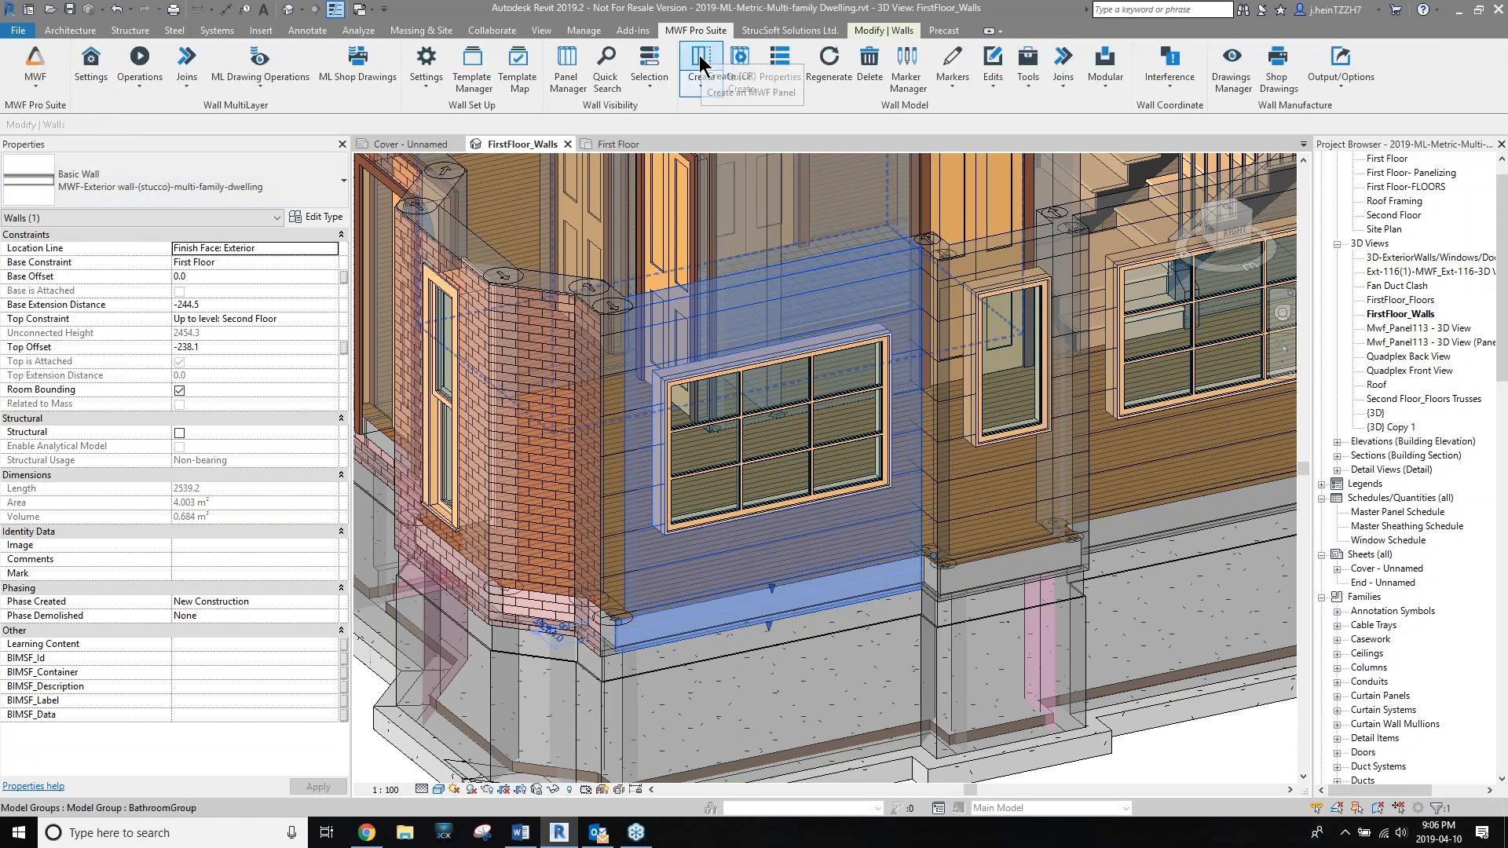
Start a framing panel on the selected wall with the Wood template from the Default folder set as active, and proceed to its properties.
click(701, 64)
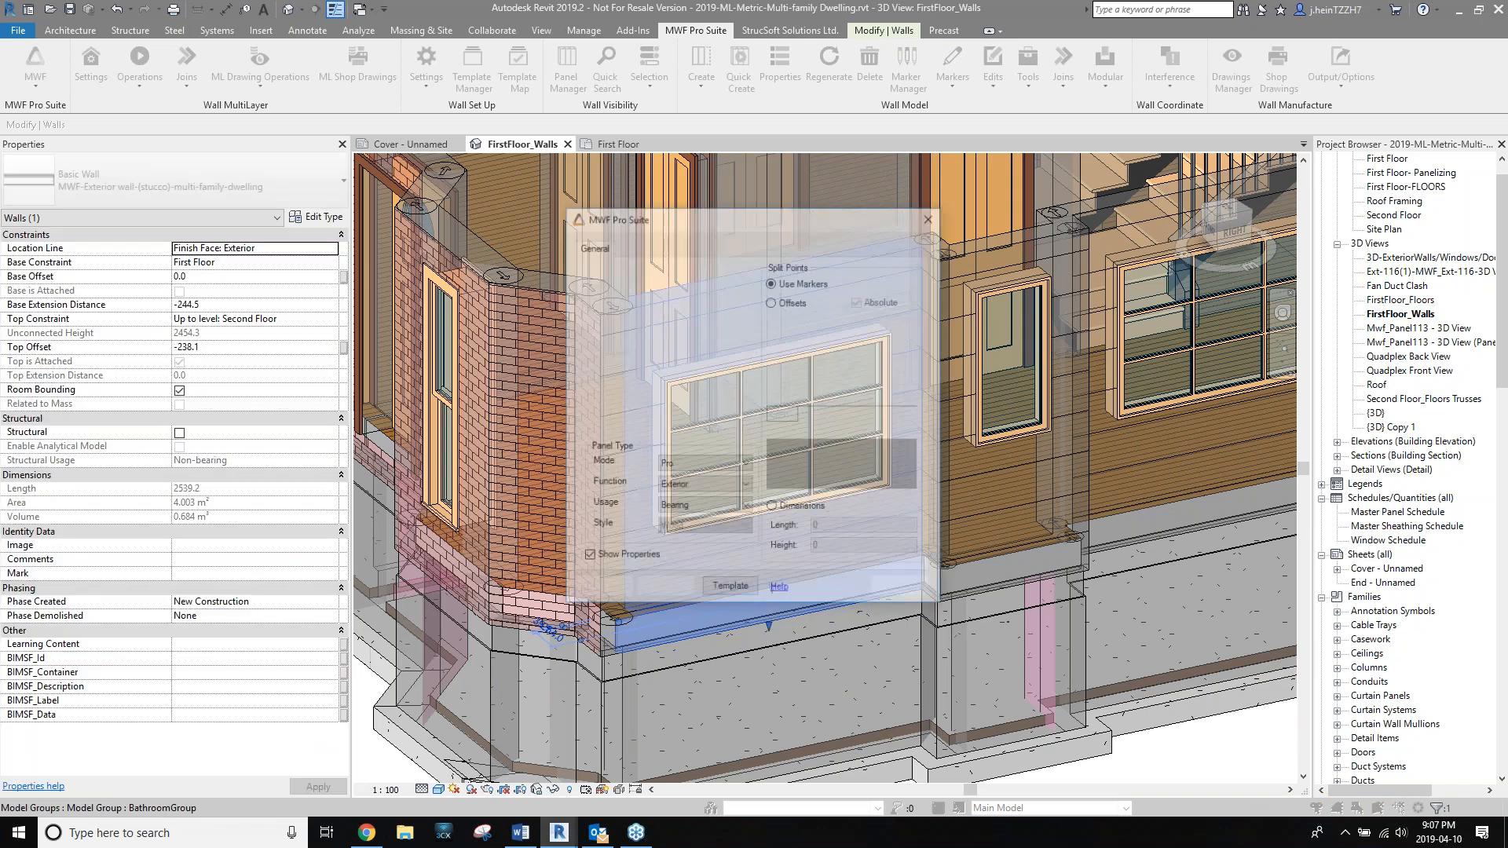
drag(692, 212, 338, 168)
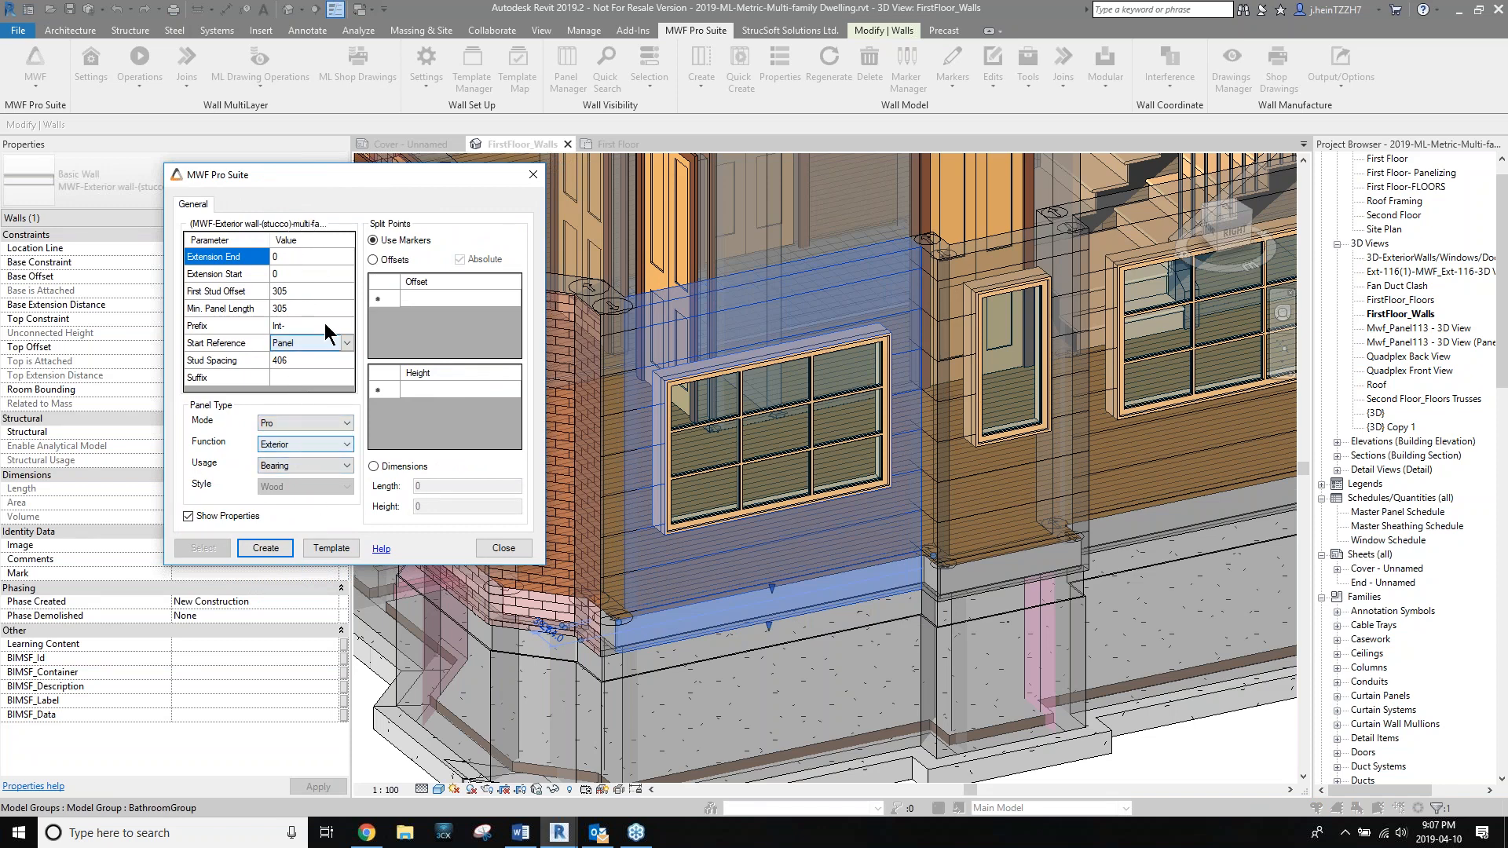
click(325, 549)
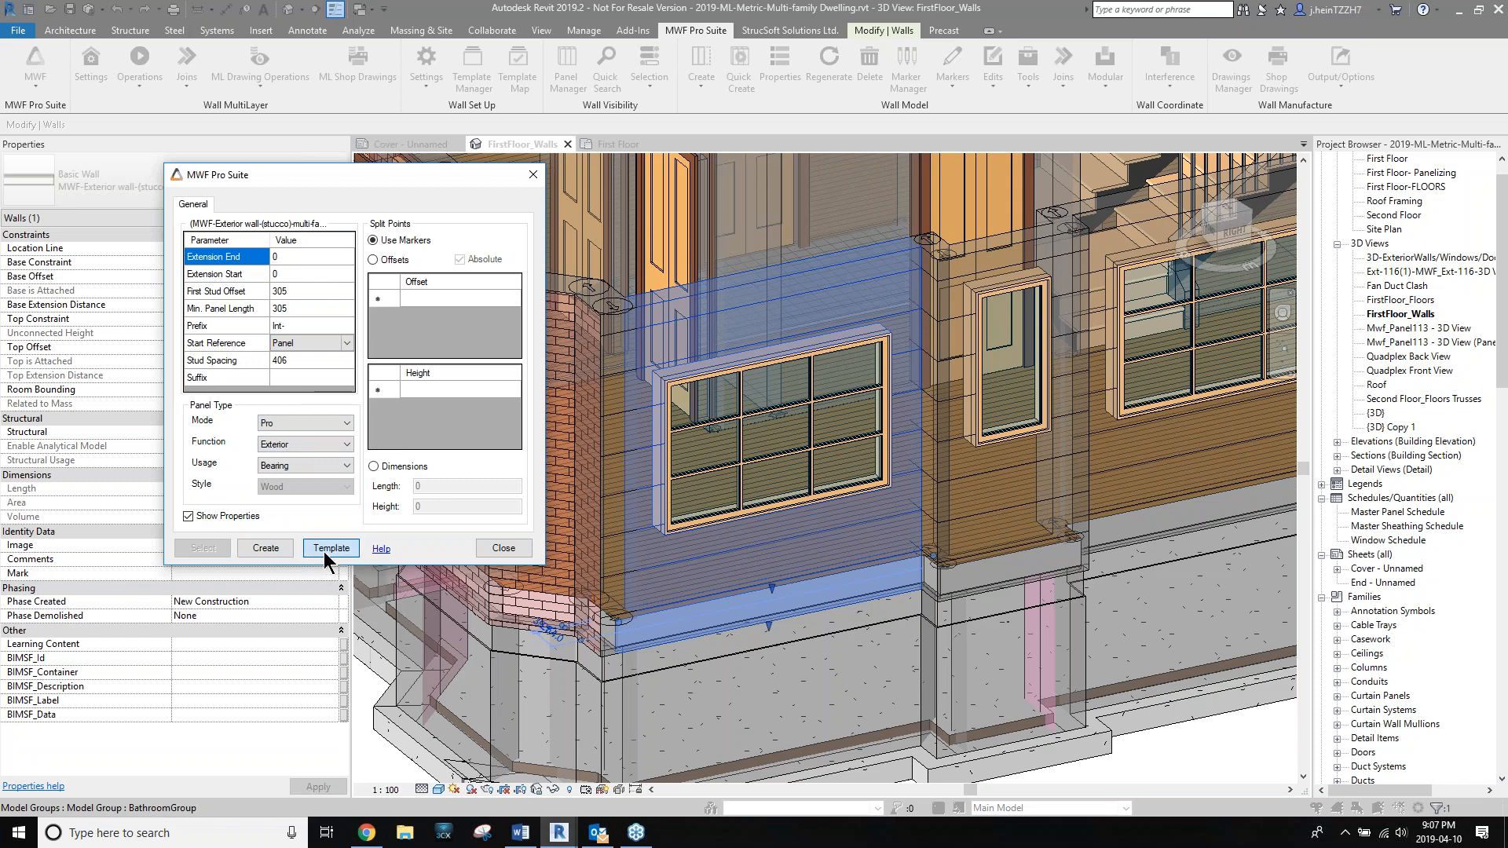
drag(715, 188, 233, 150)
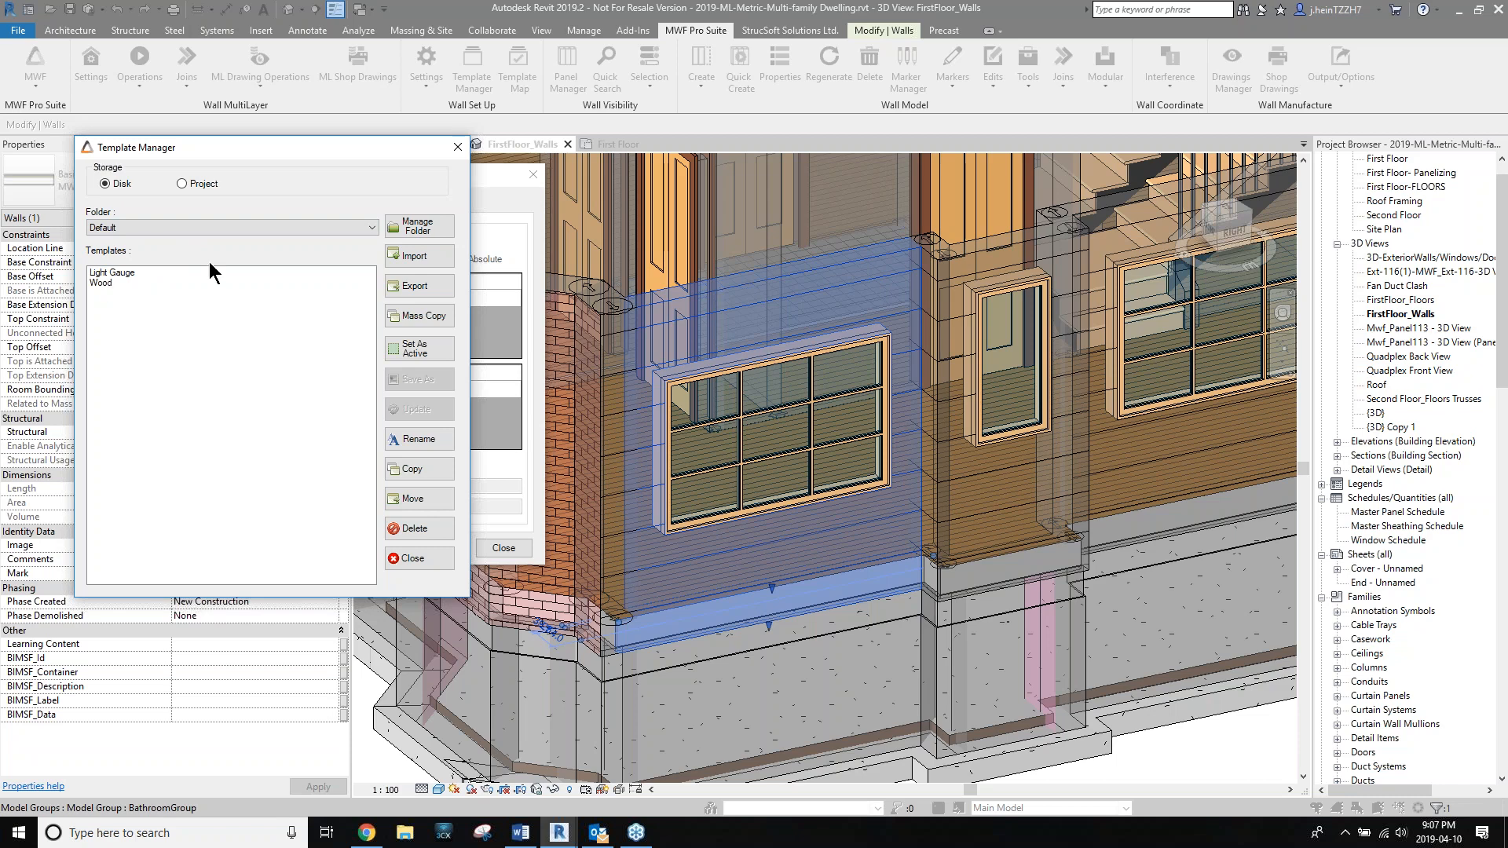
click(103, 283)
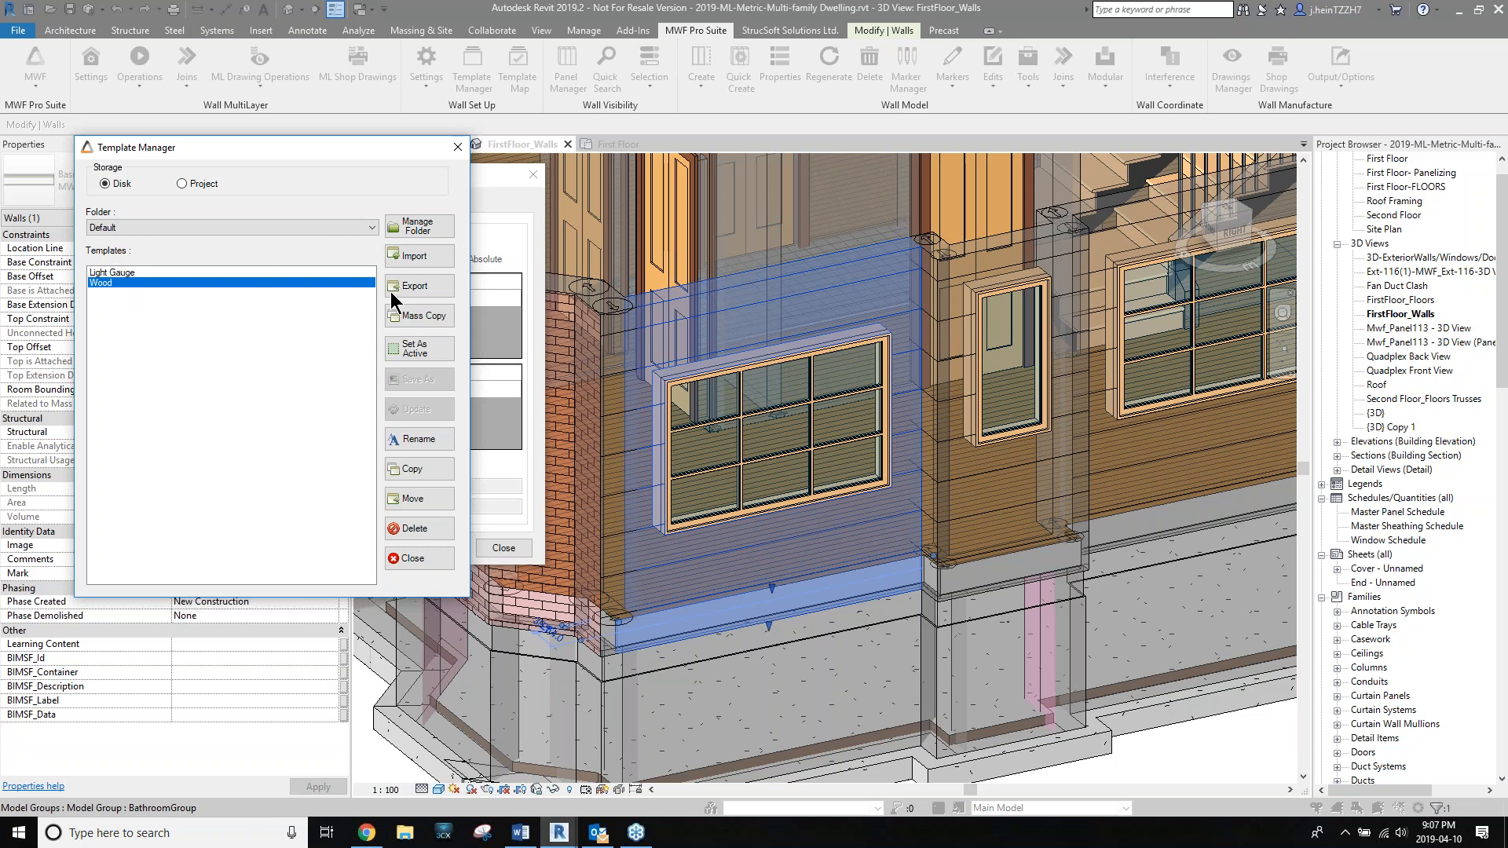
click(418, 348)
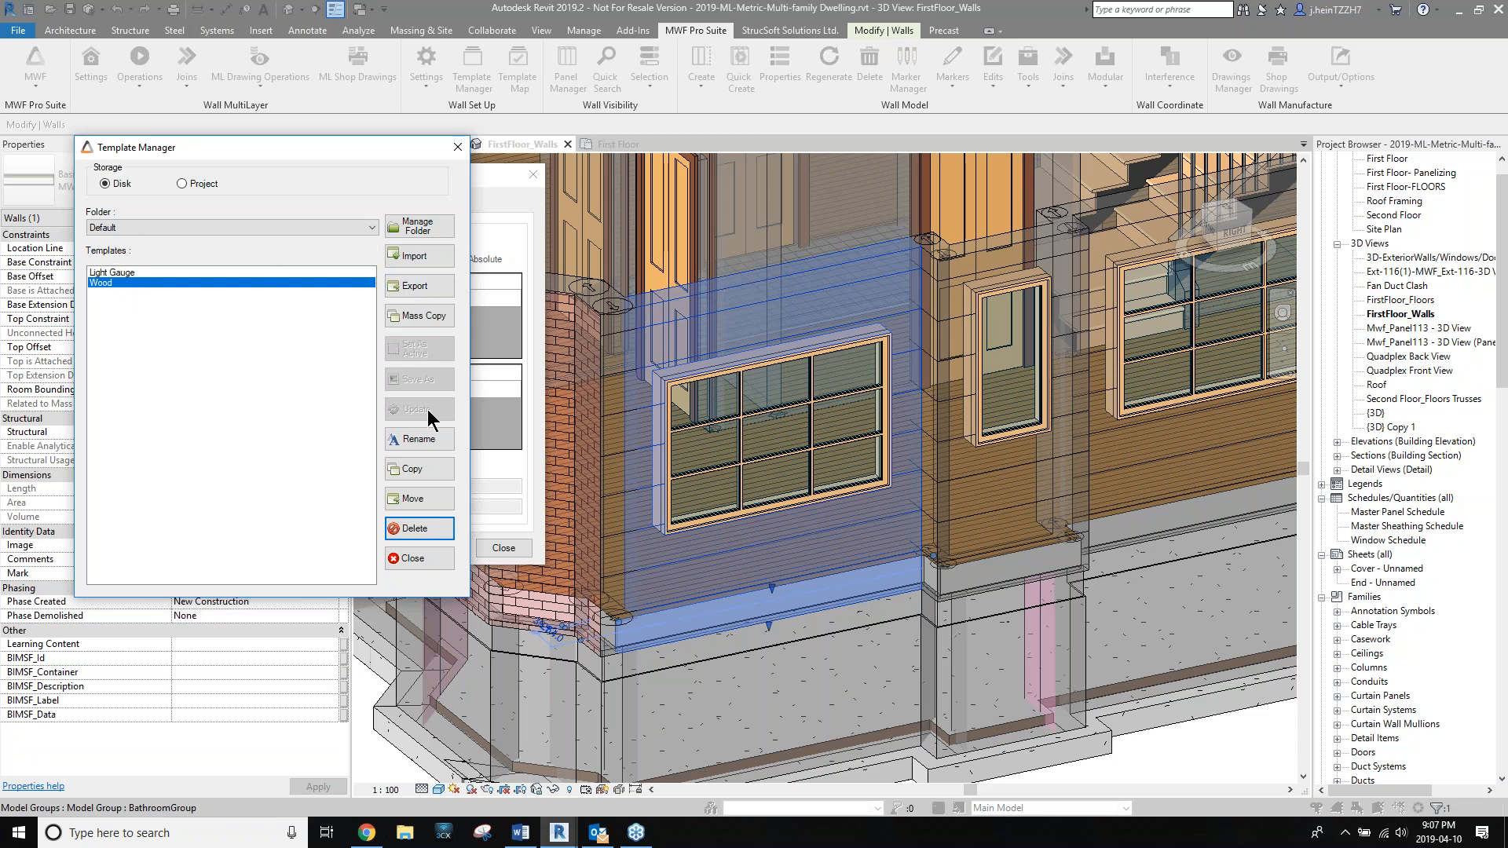
click(438, 555)
click(265, 548)
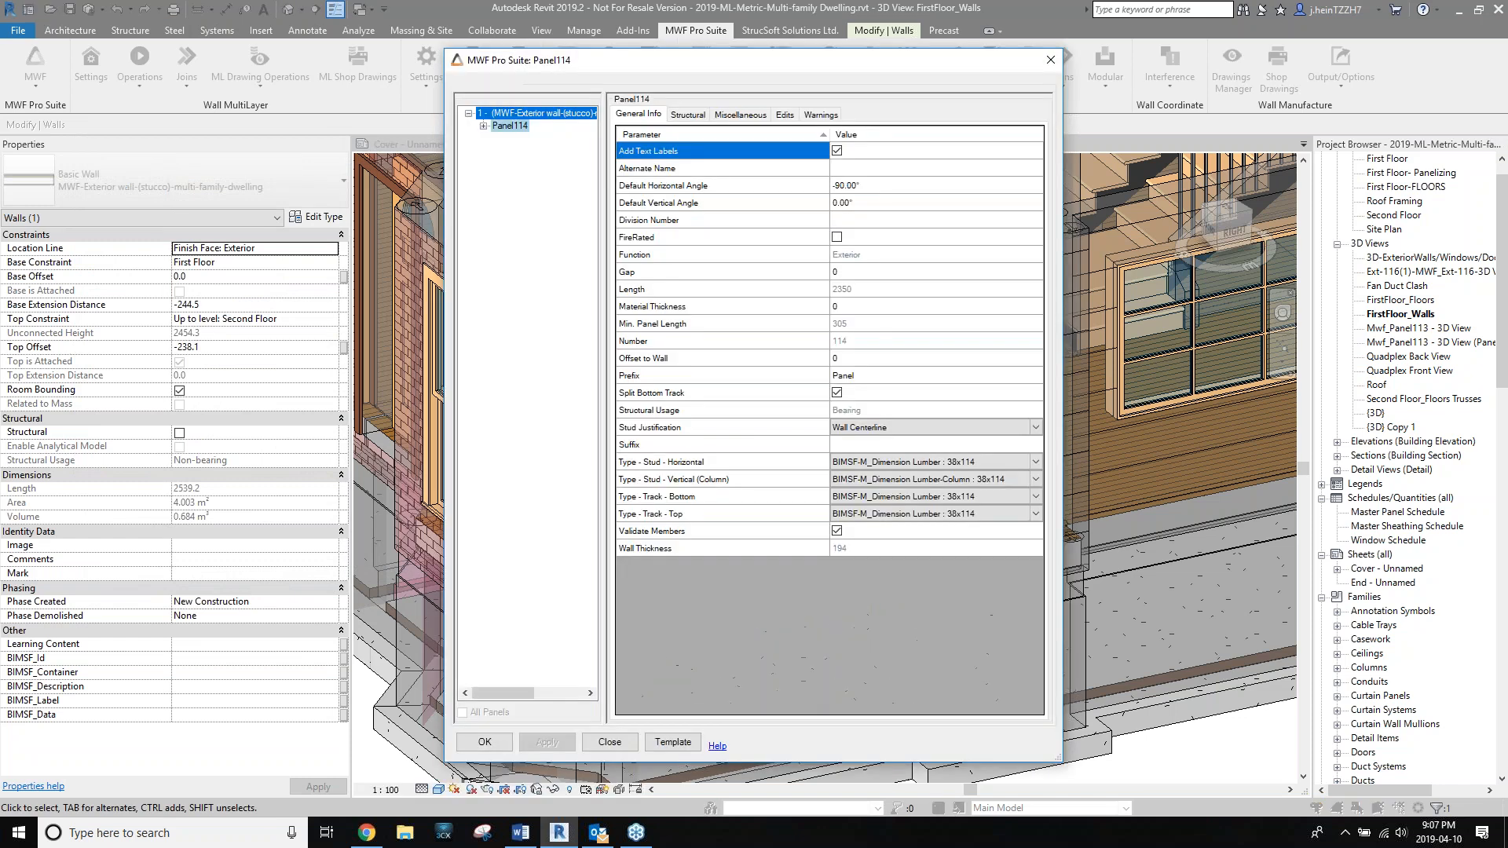
Move the panel properties clear of the wall and review the available horizontal stud types.
drag(833, 56, 366, 59)
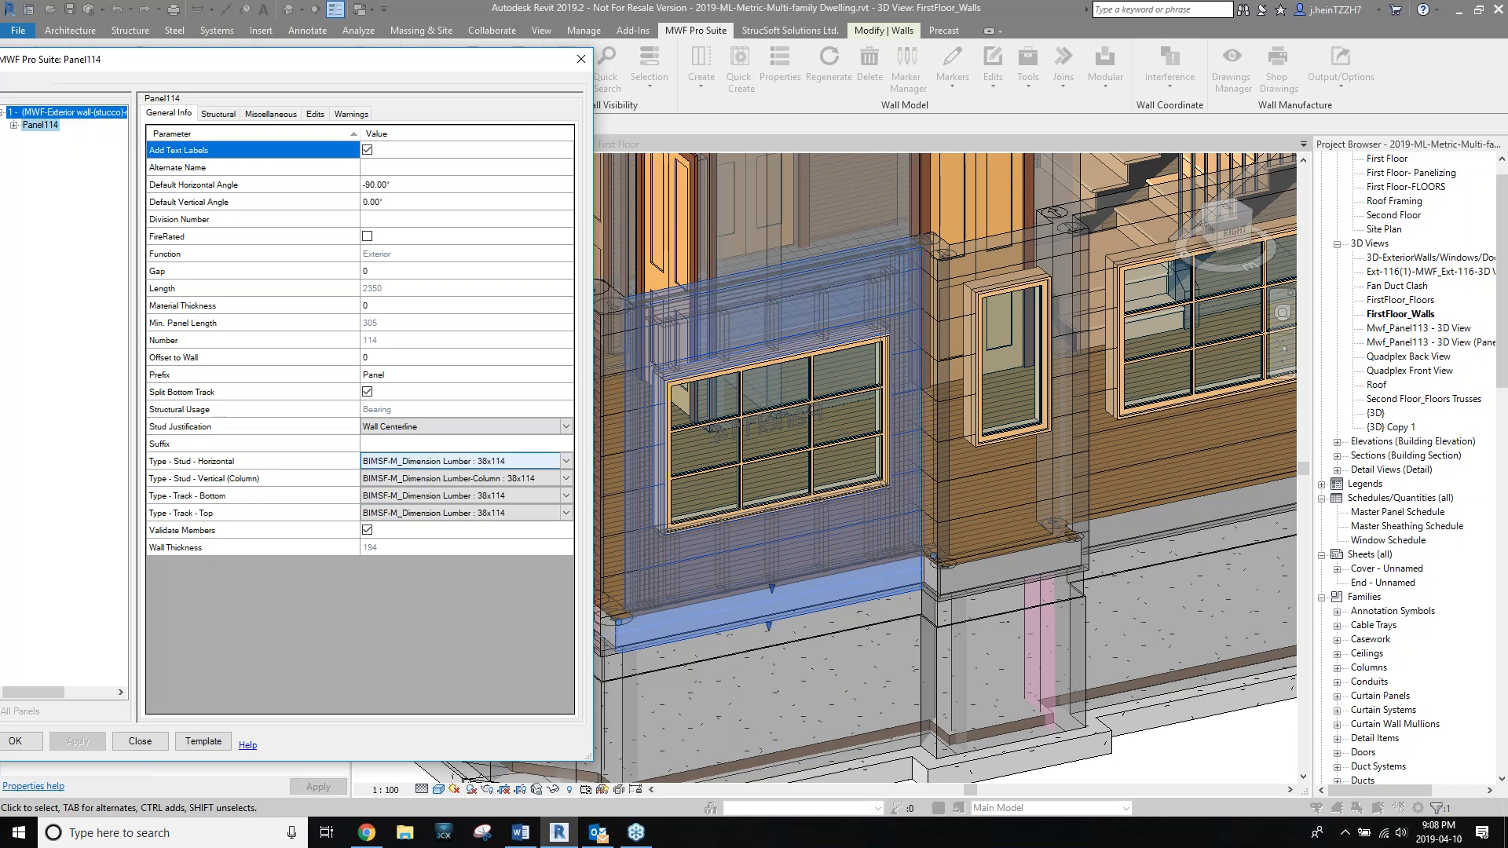
click(565, 461)
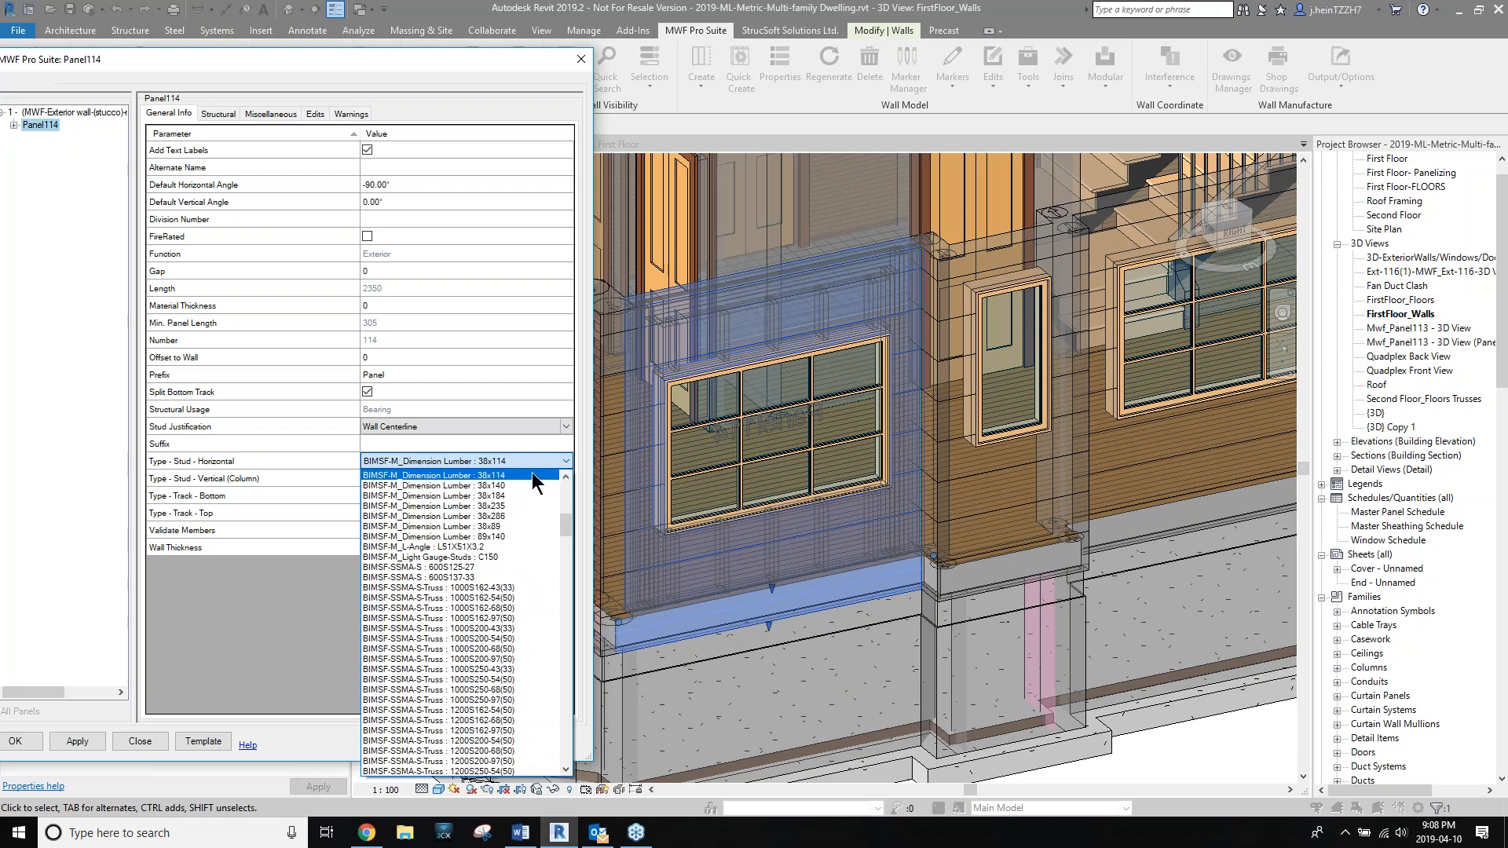
click(578, 419)
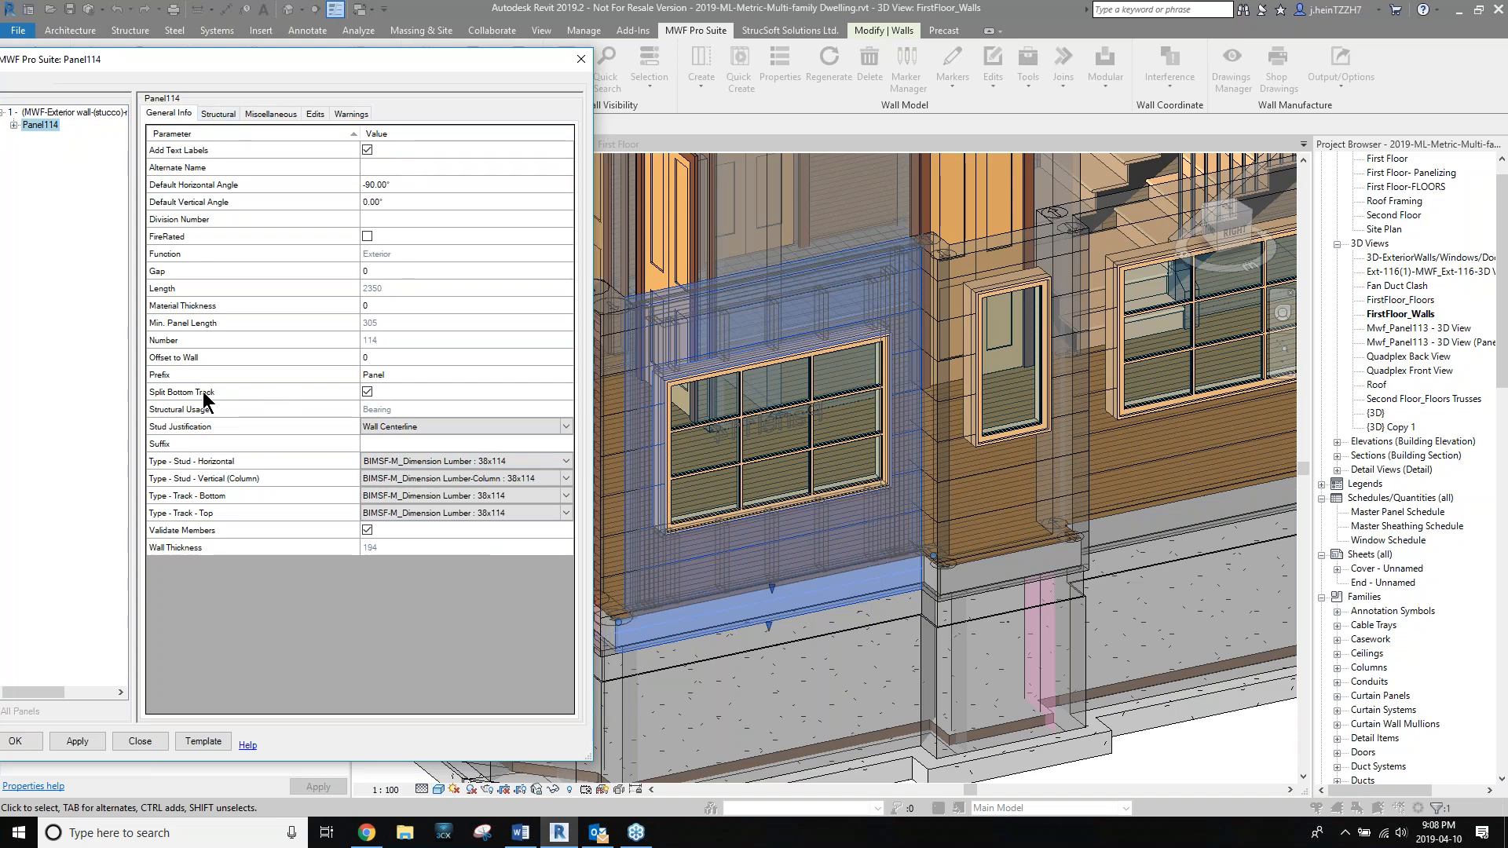
Enable Split Horizontal Studs for the panel and set its stud justification to Structural Centerline.
click(219, 114)
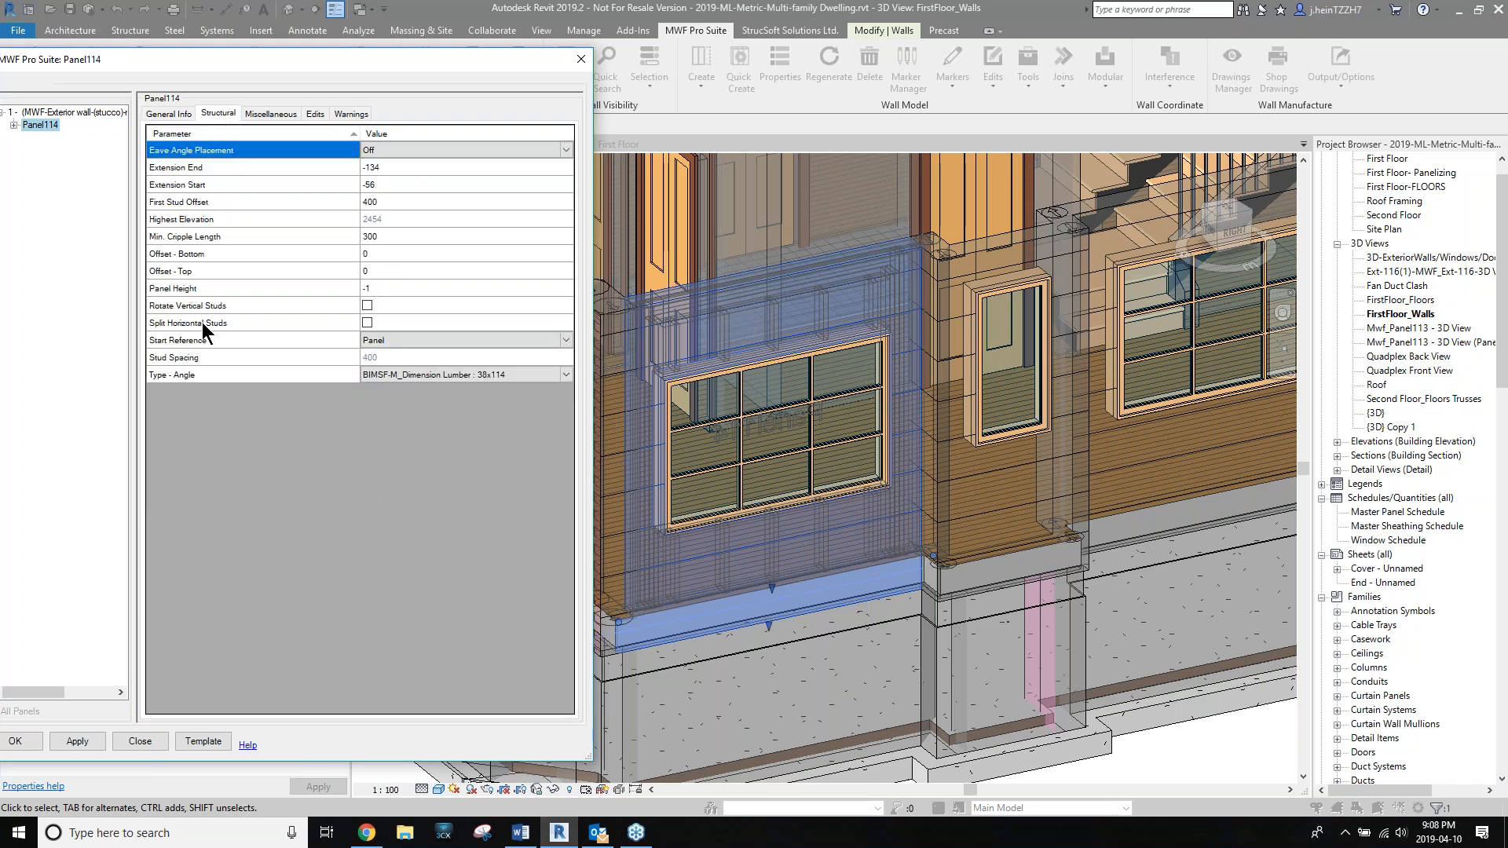
click(367, 324)
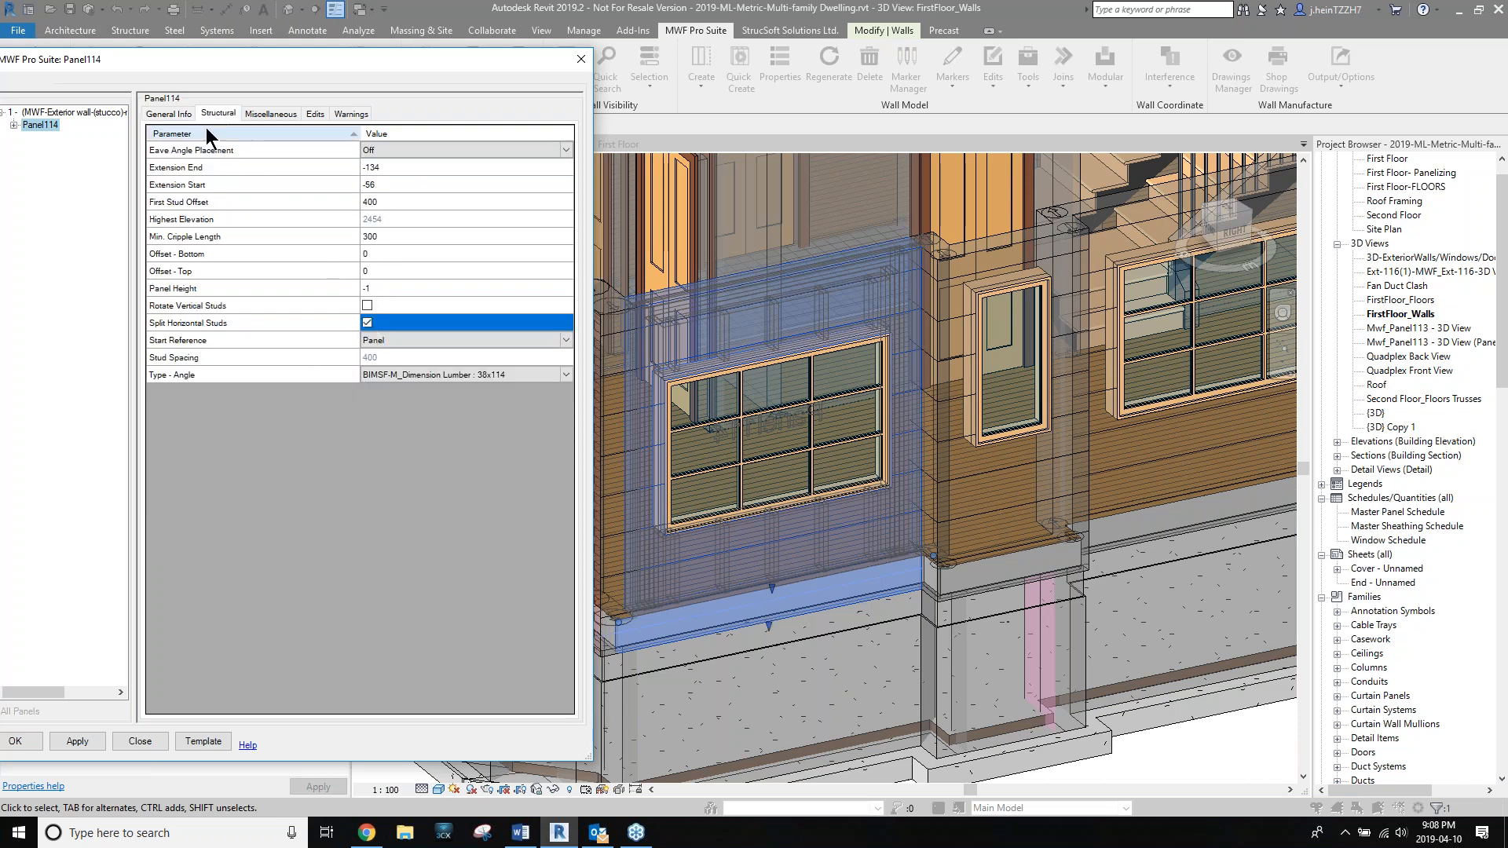
click(169, 114)
click(566, 427)
click(565, 427)
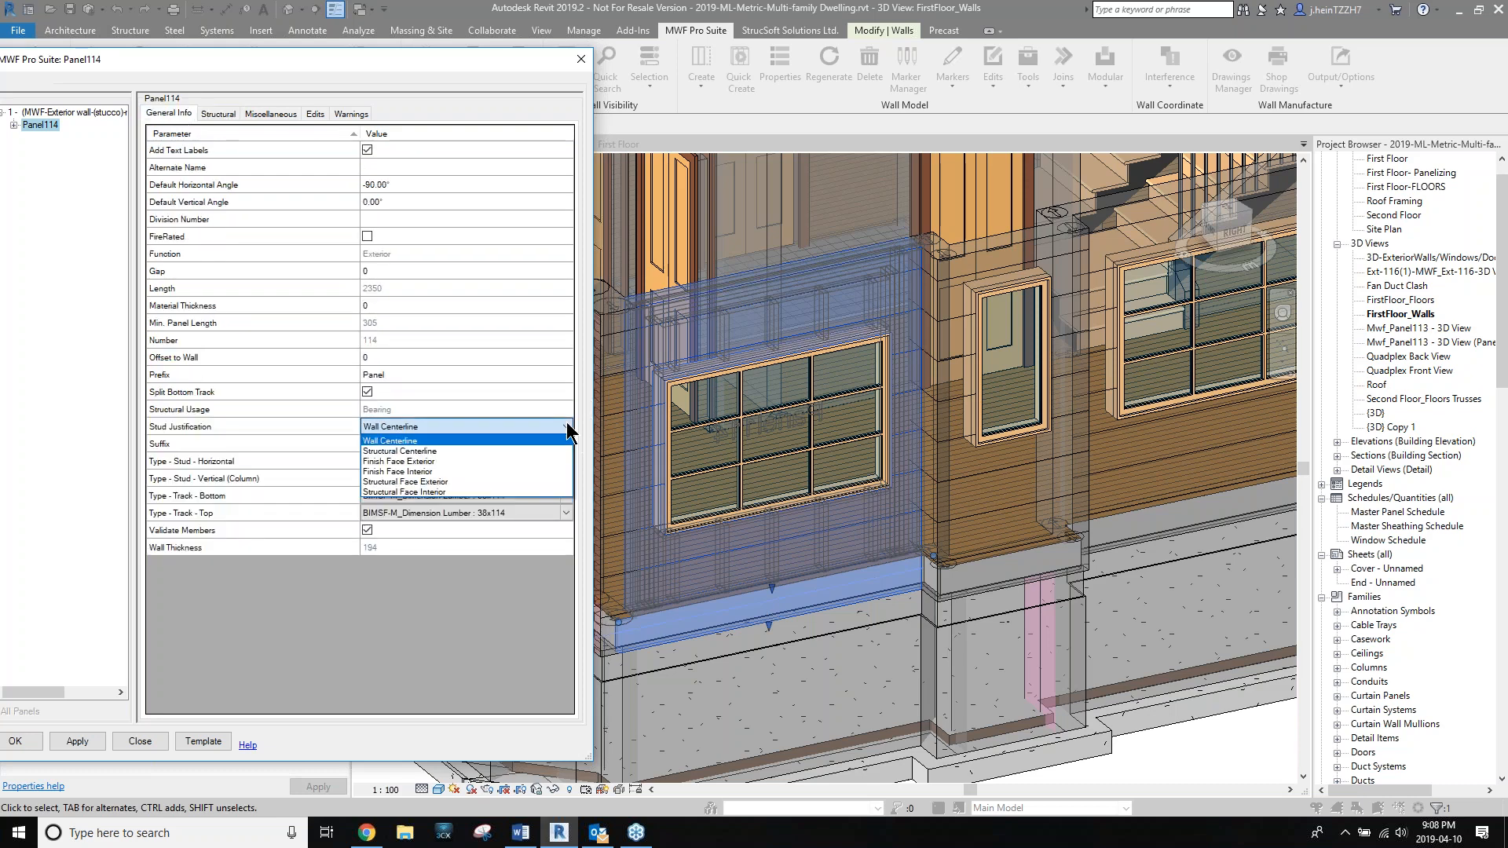
click(440, 451)
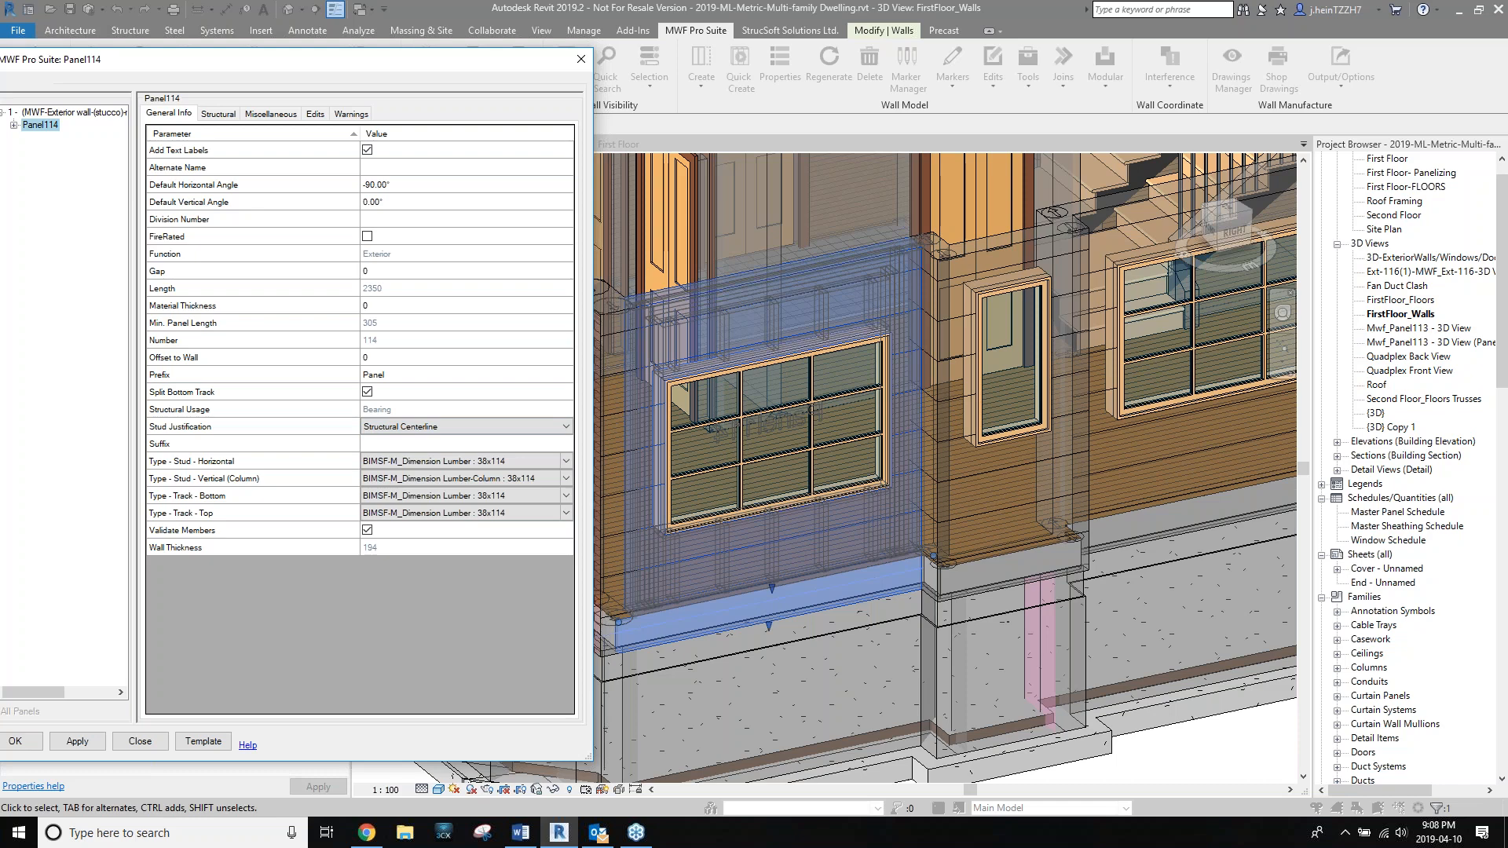
Set the panel's minimum cripple length to 25.
click(220, 115)
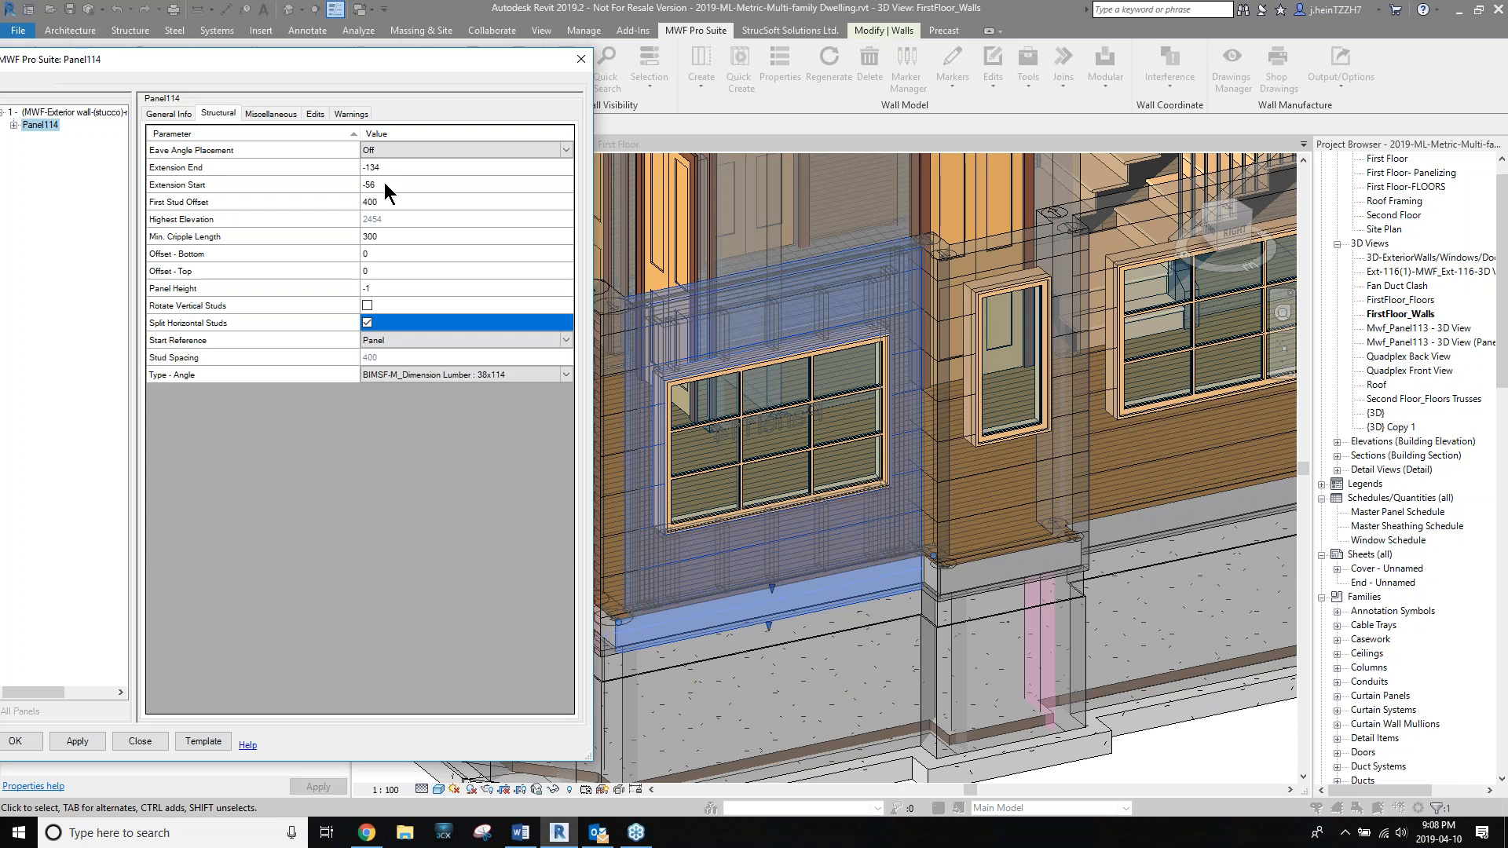
click(393, 235)
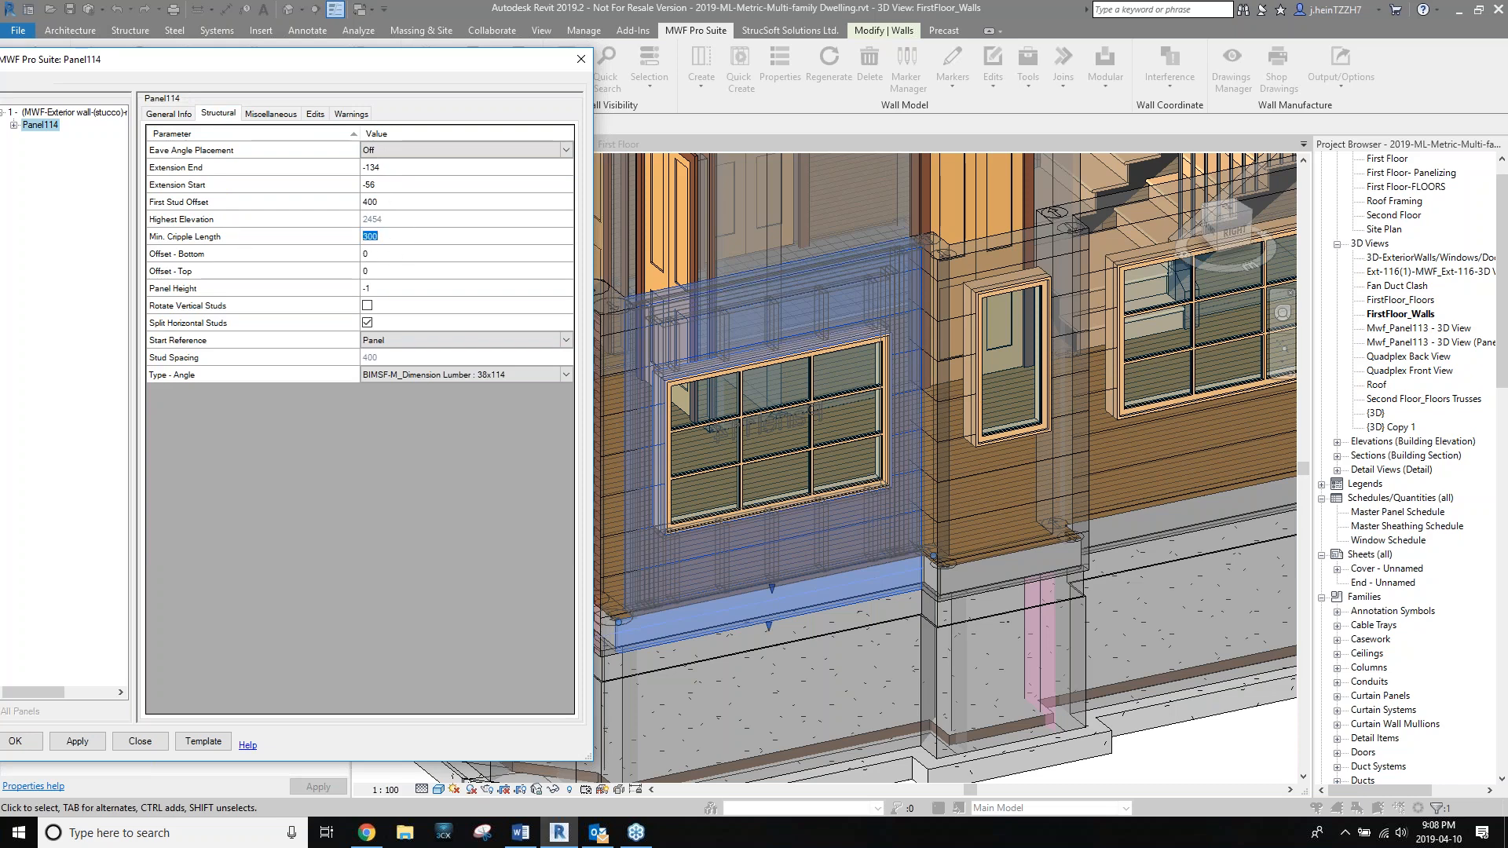
text(25)
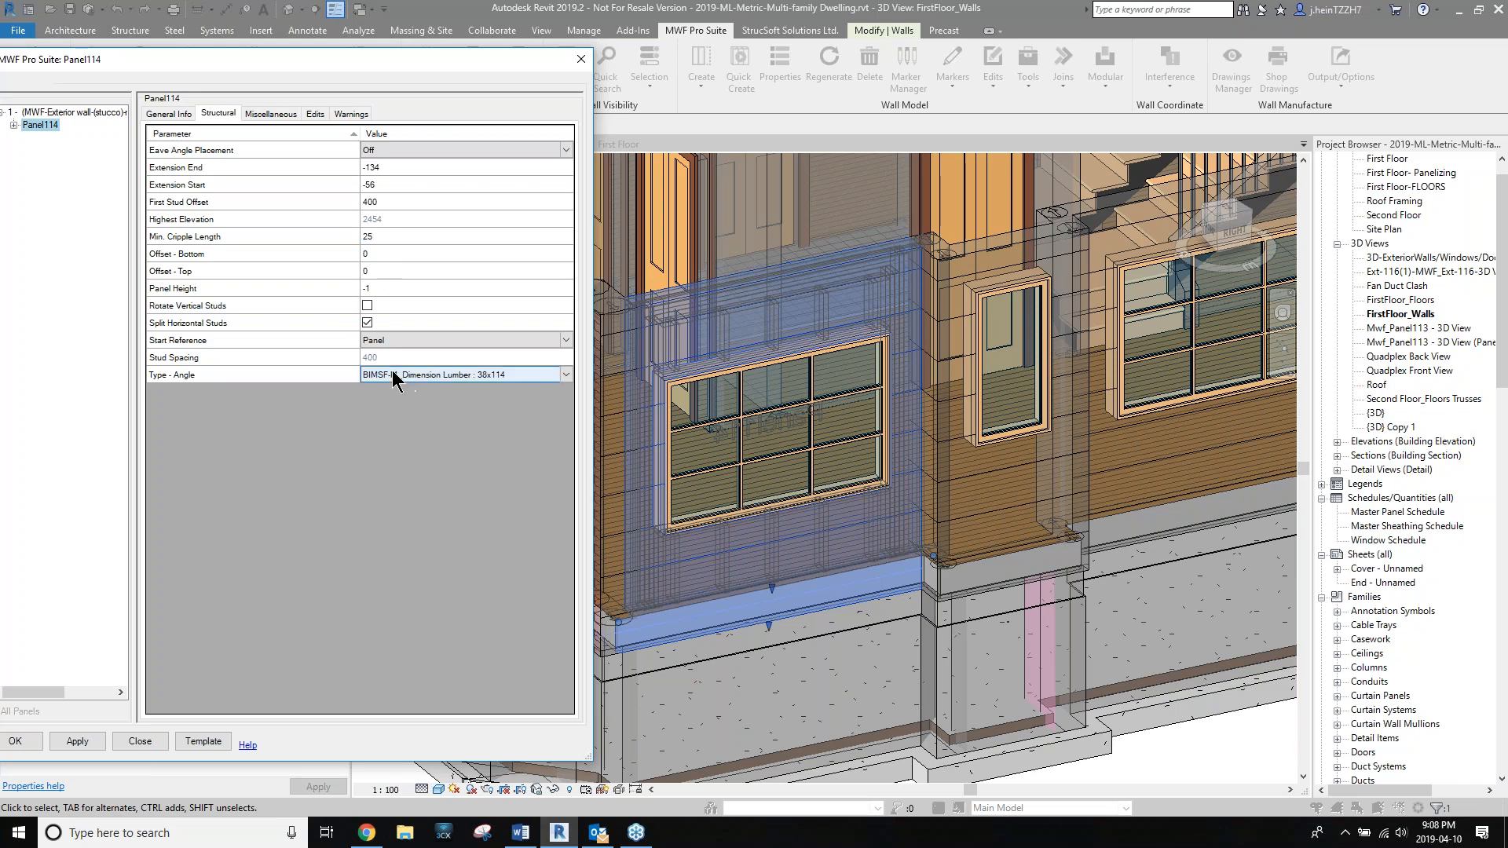
Review the panel's stud spacing and track settings, leaving both without changes.
click(269, 115)
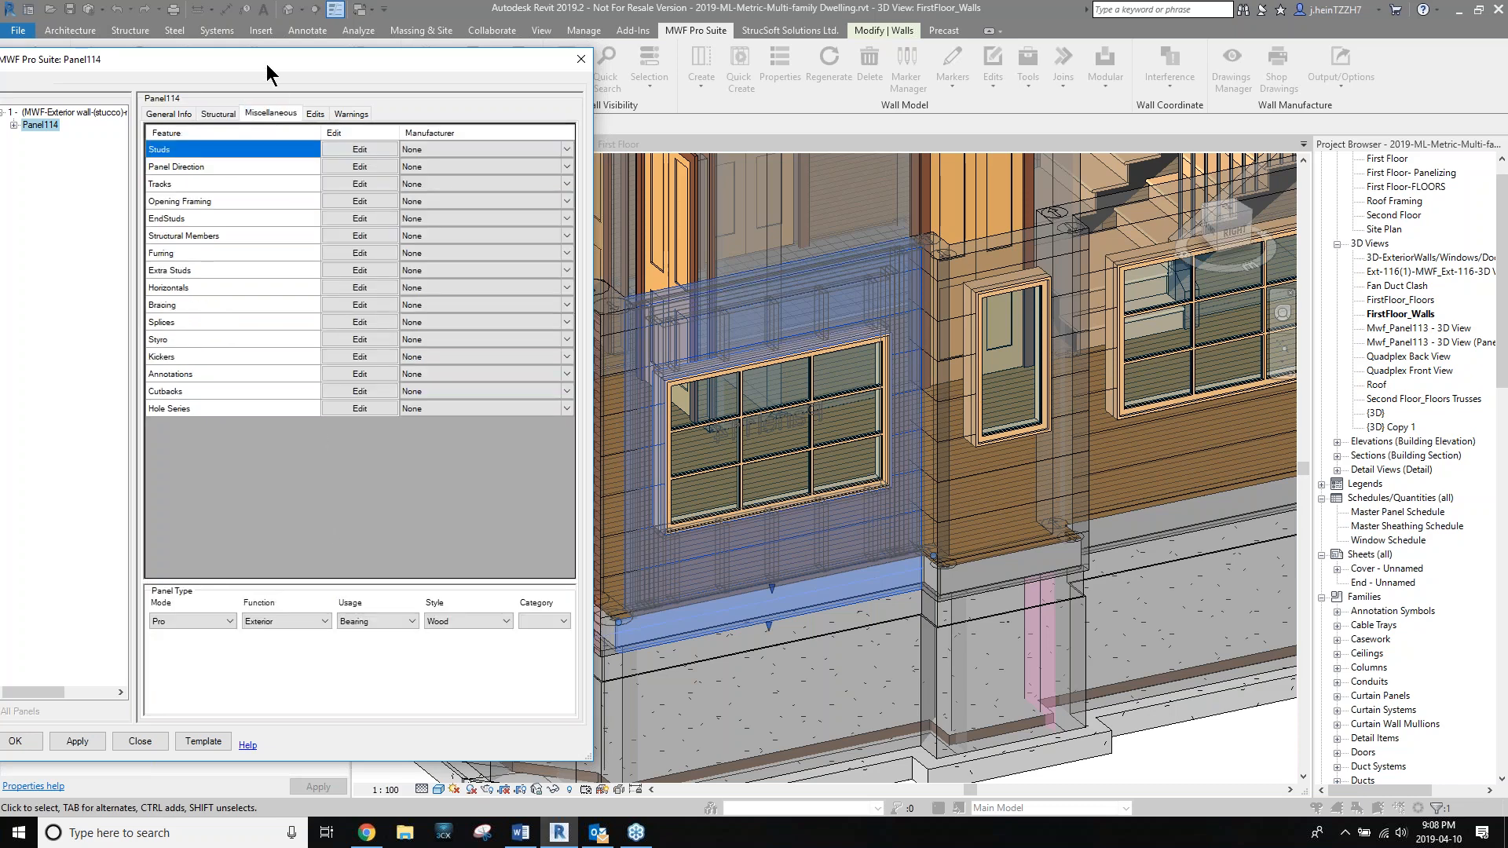
drag(267, 63, 302, 67)
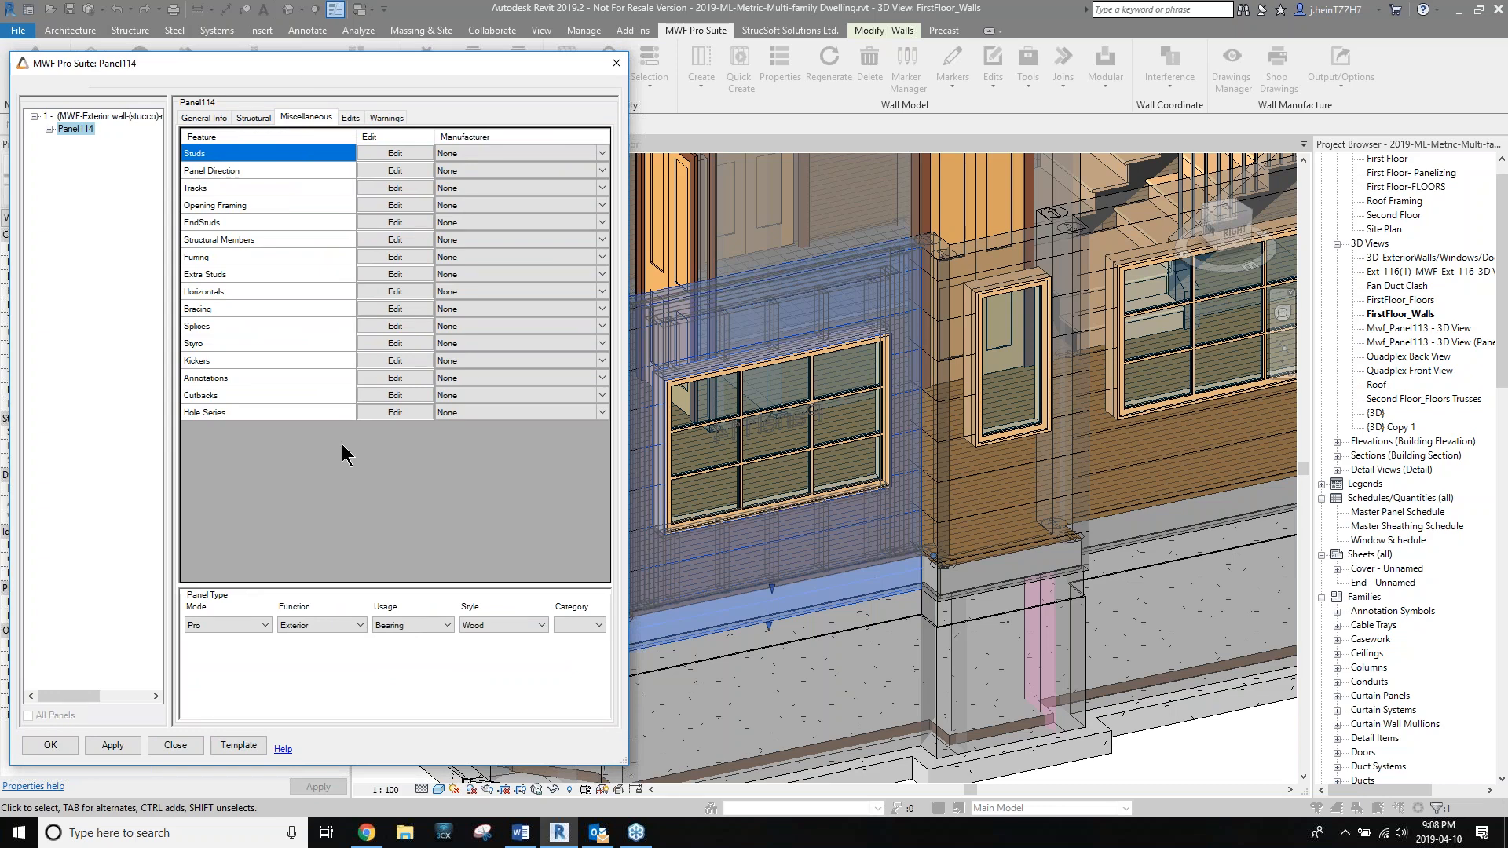
click(387, 154)
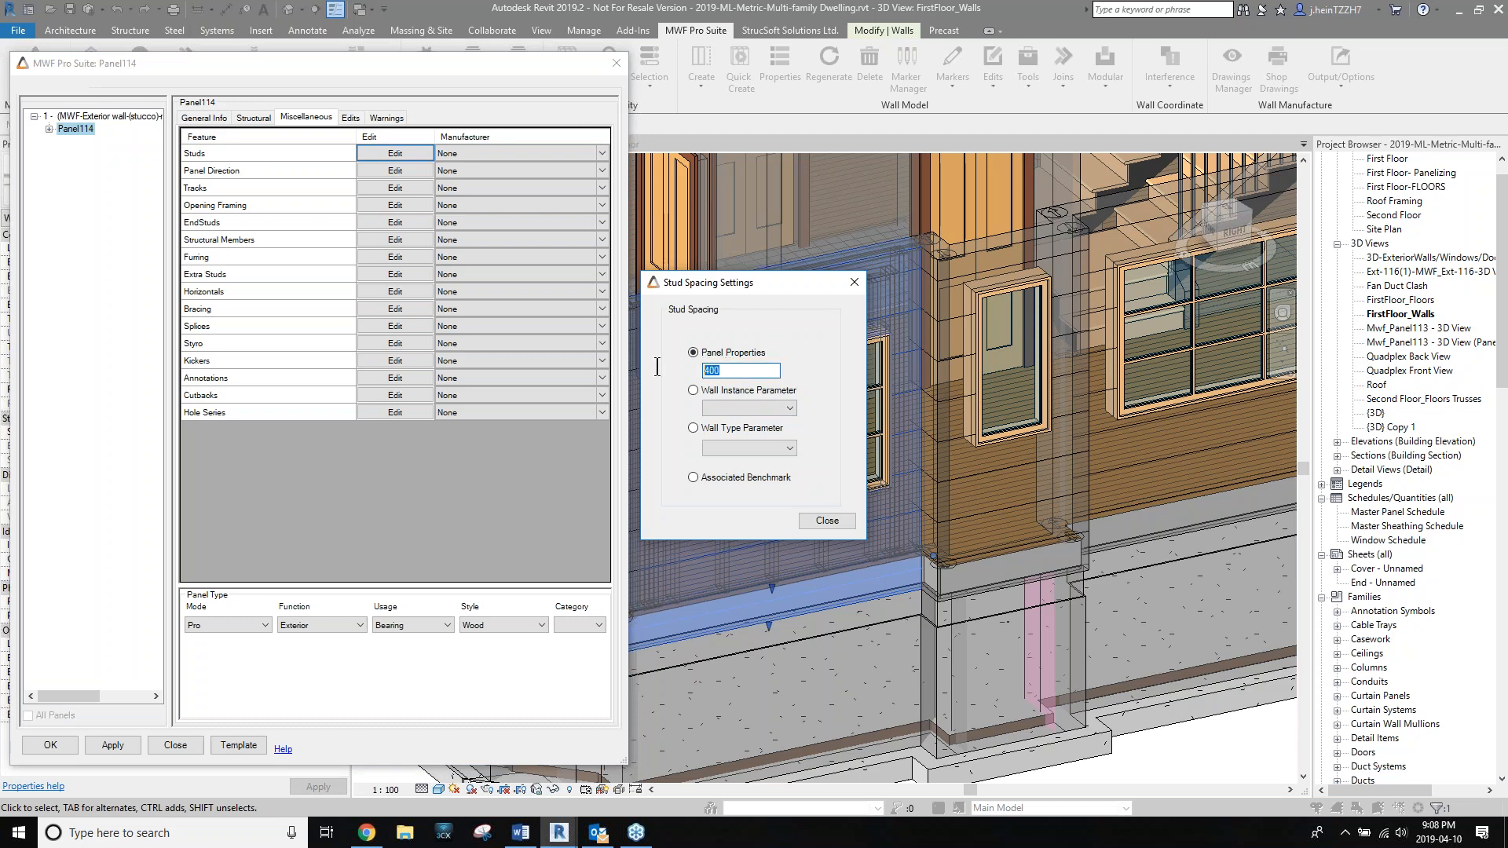
click(827, 522)
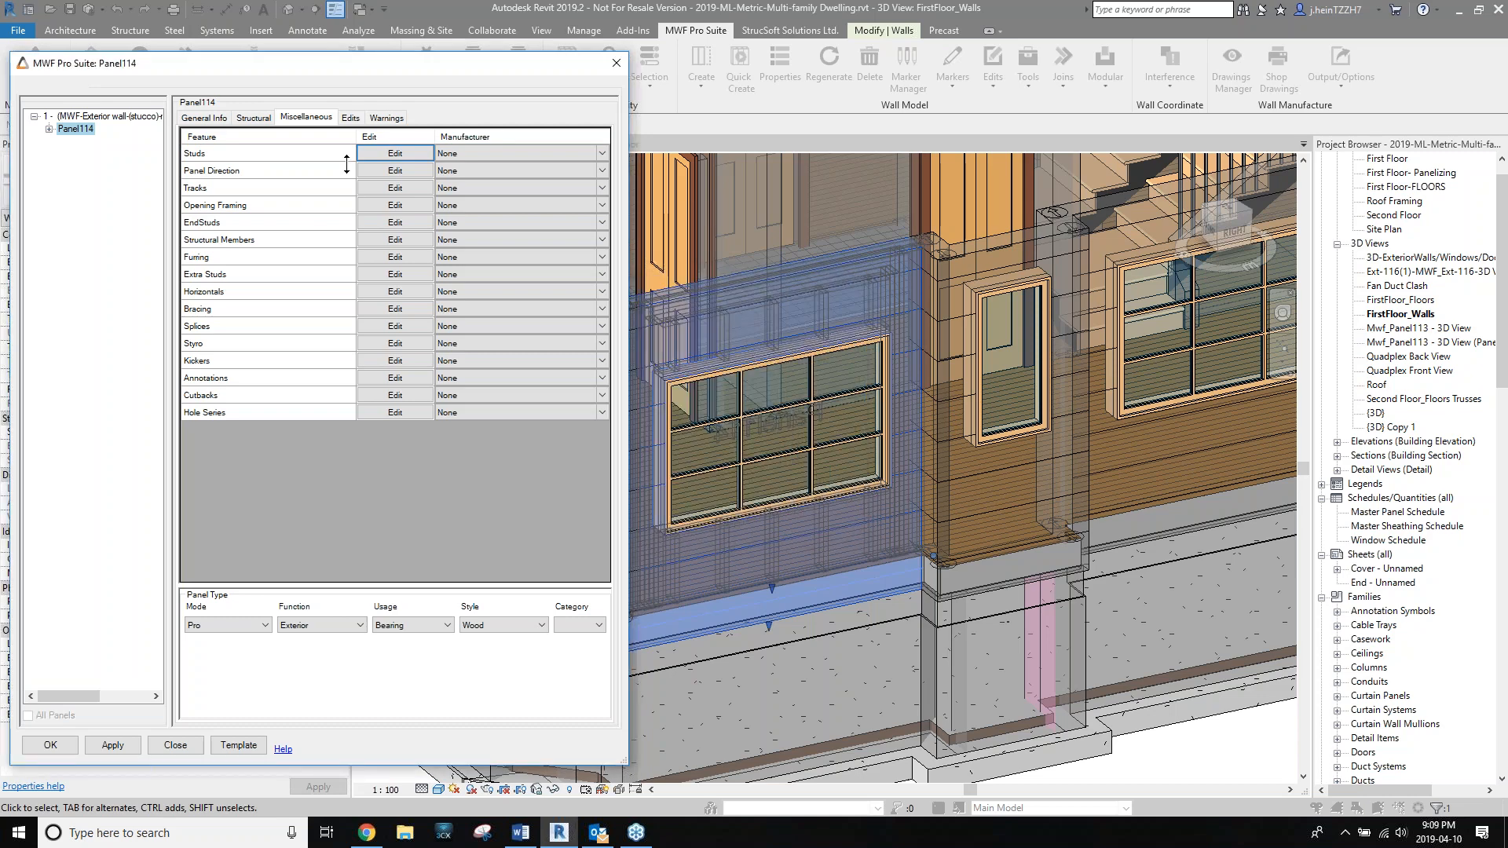
click(379, 187)
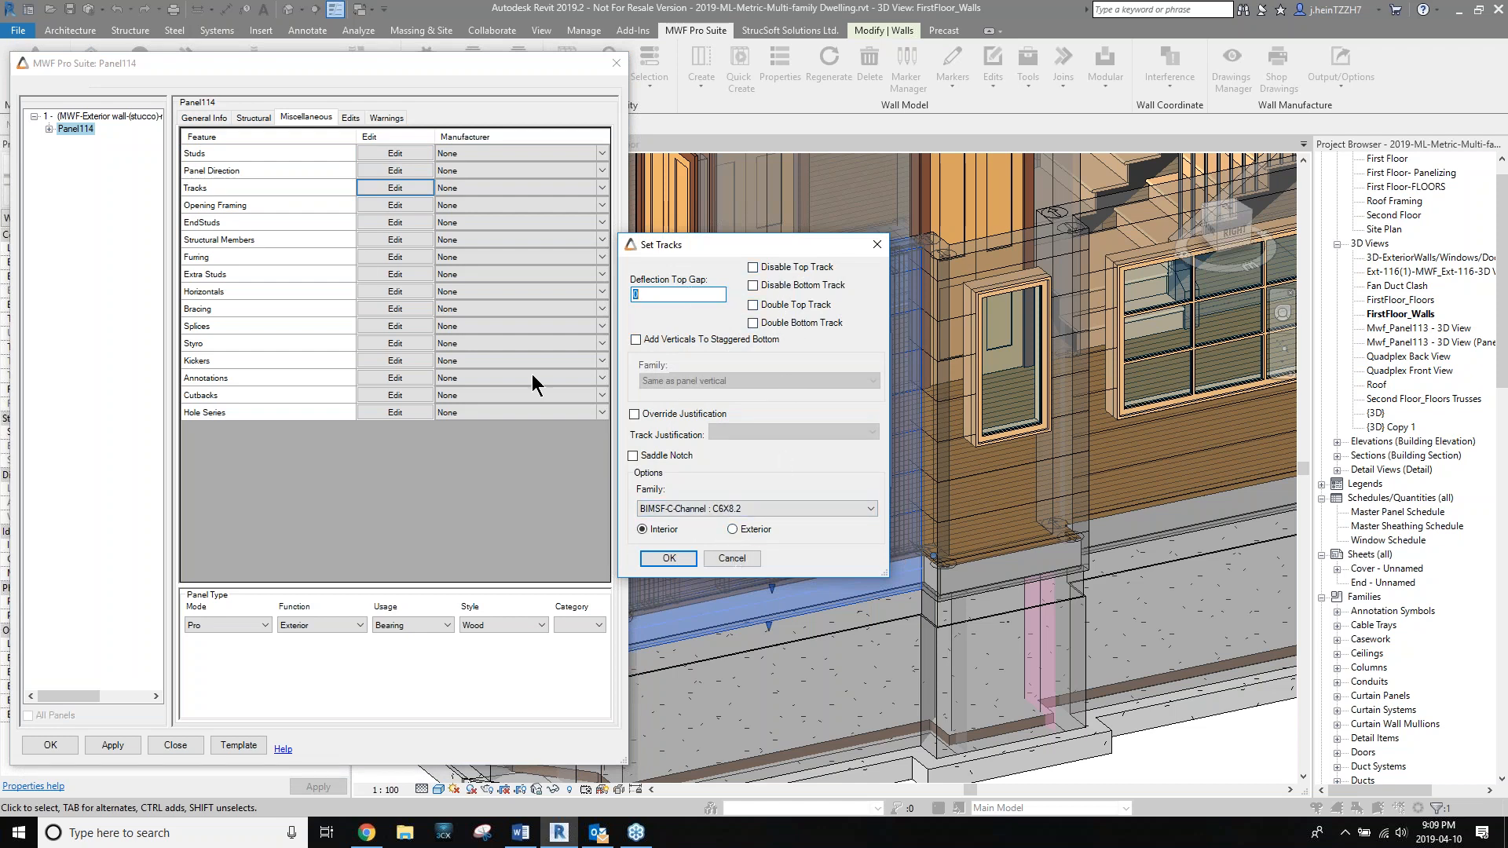
click(728, 557)
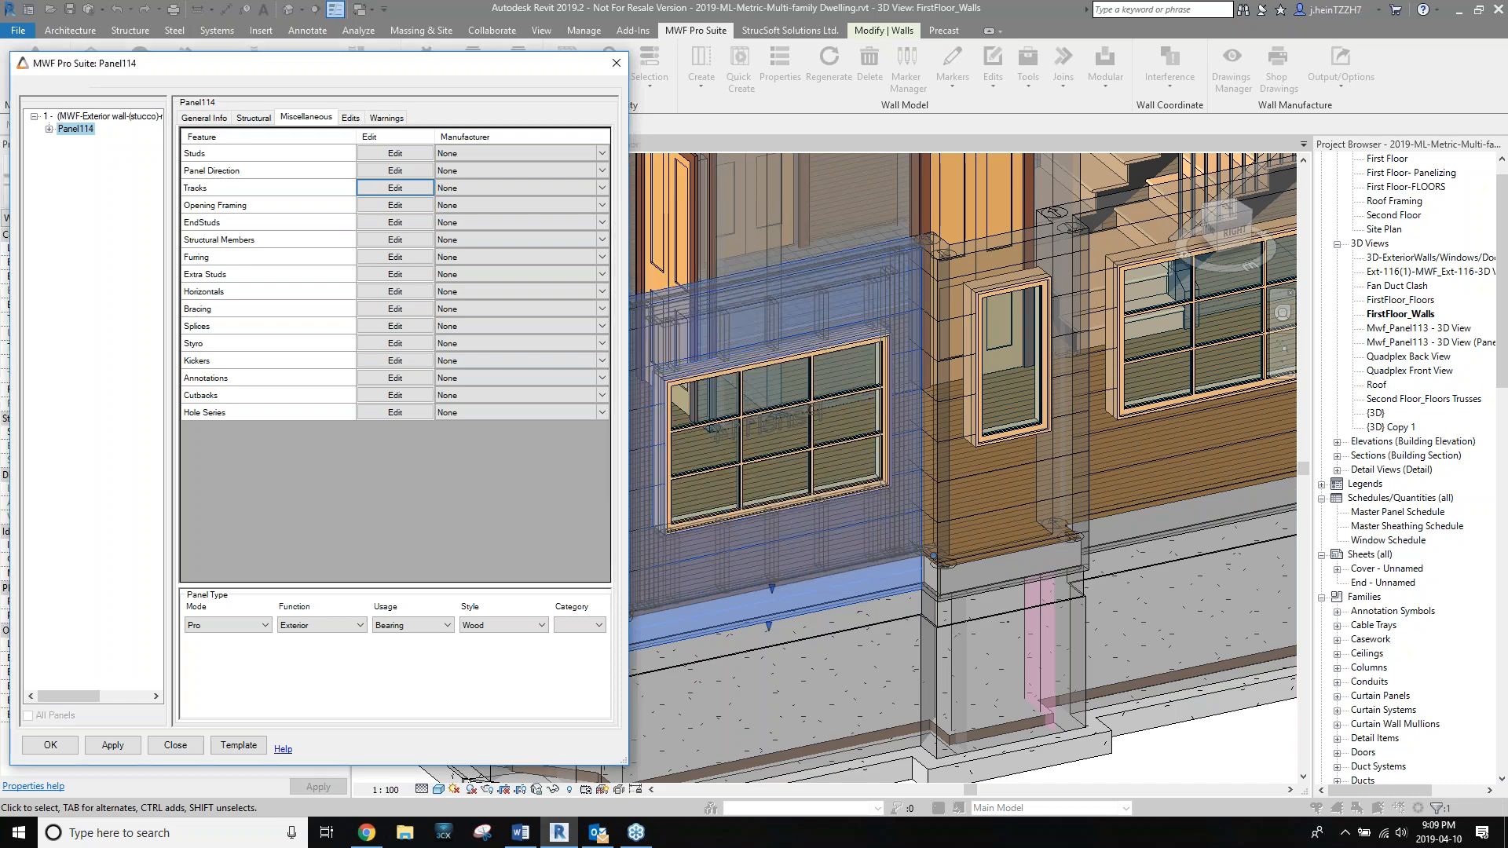
Set the panel's opening framing to use the opening mapping ruleset mwfG_WallOpenMappingRules : Default.
click(396, 205)
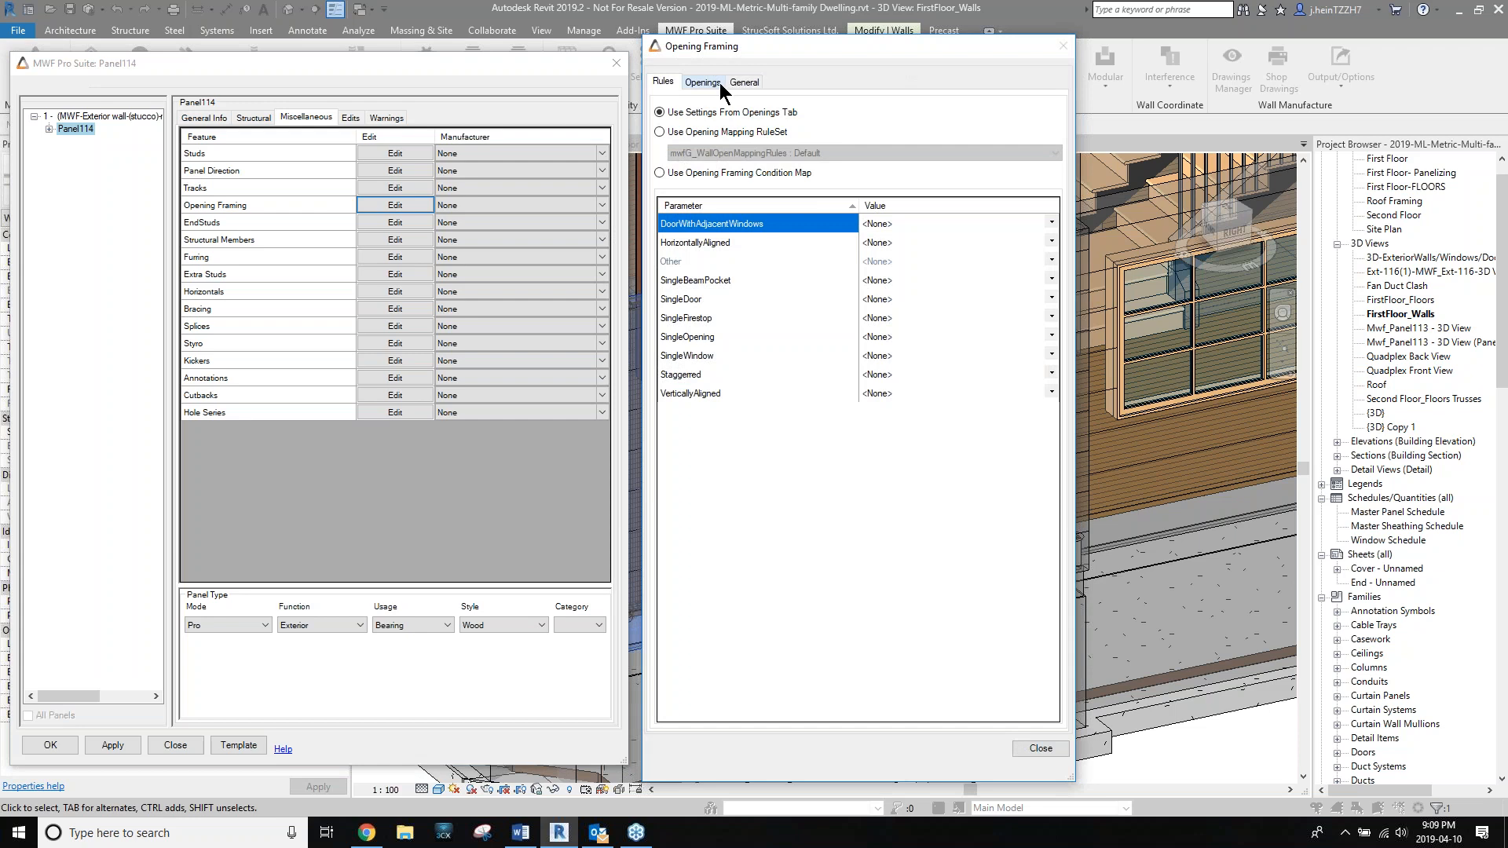
drag(834, 61, 457, 34)
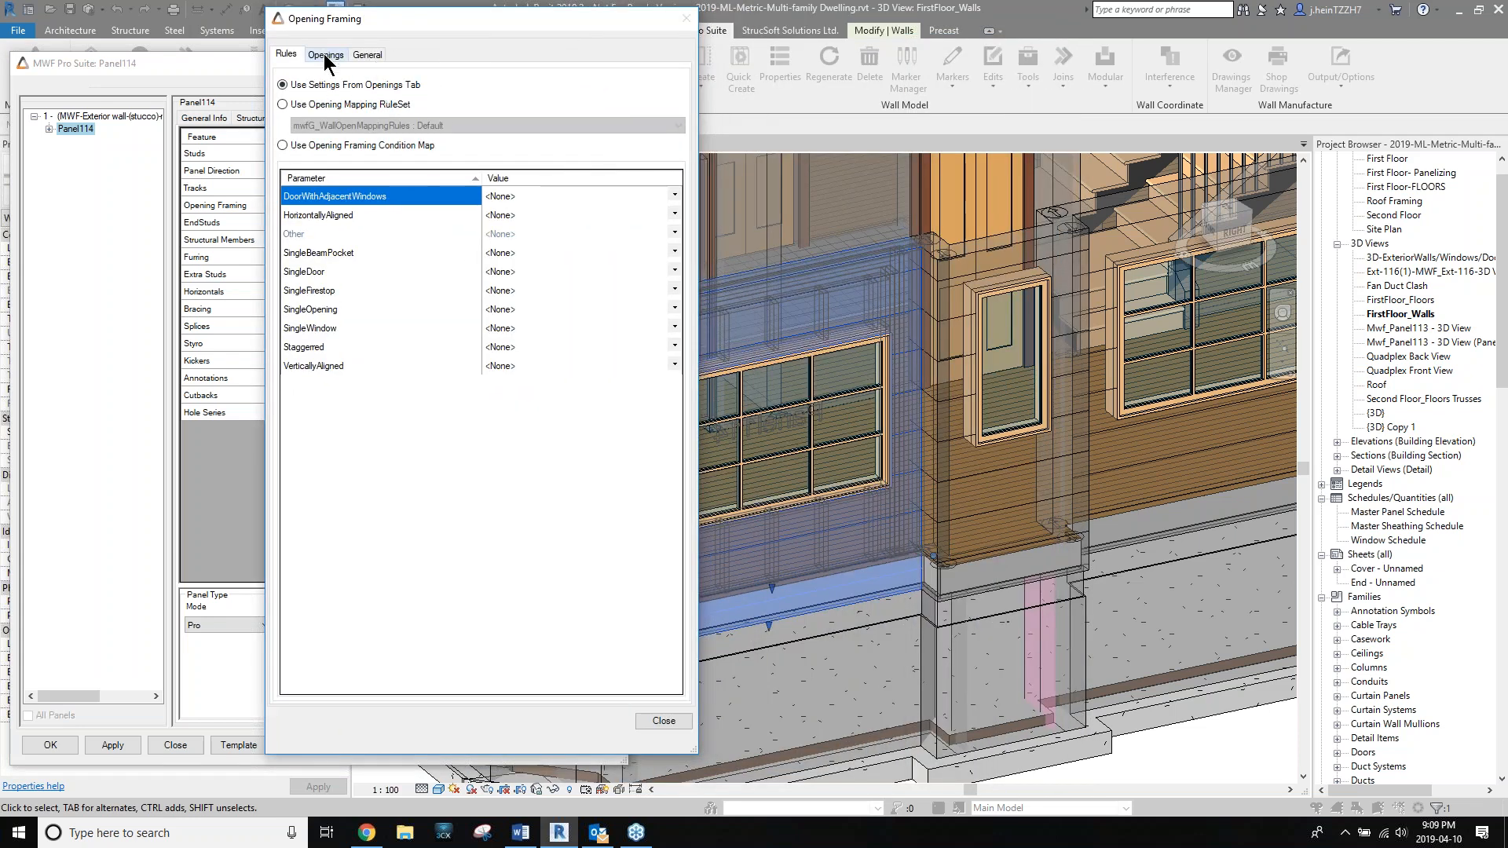
click(350, 105)
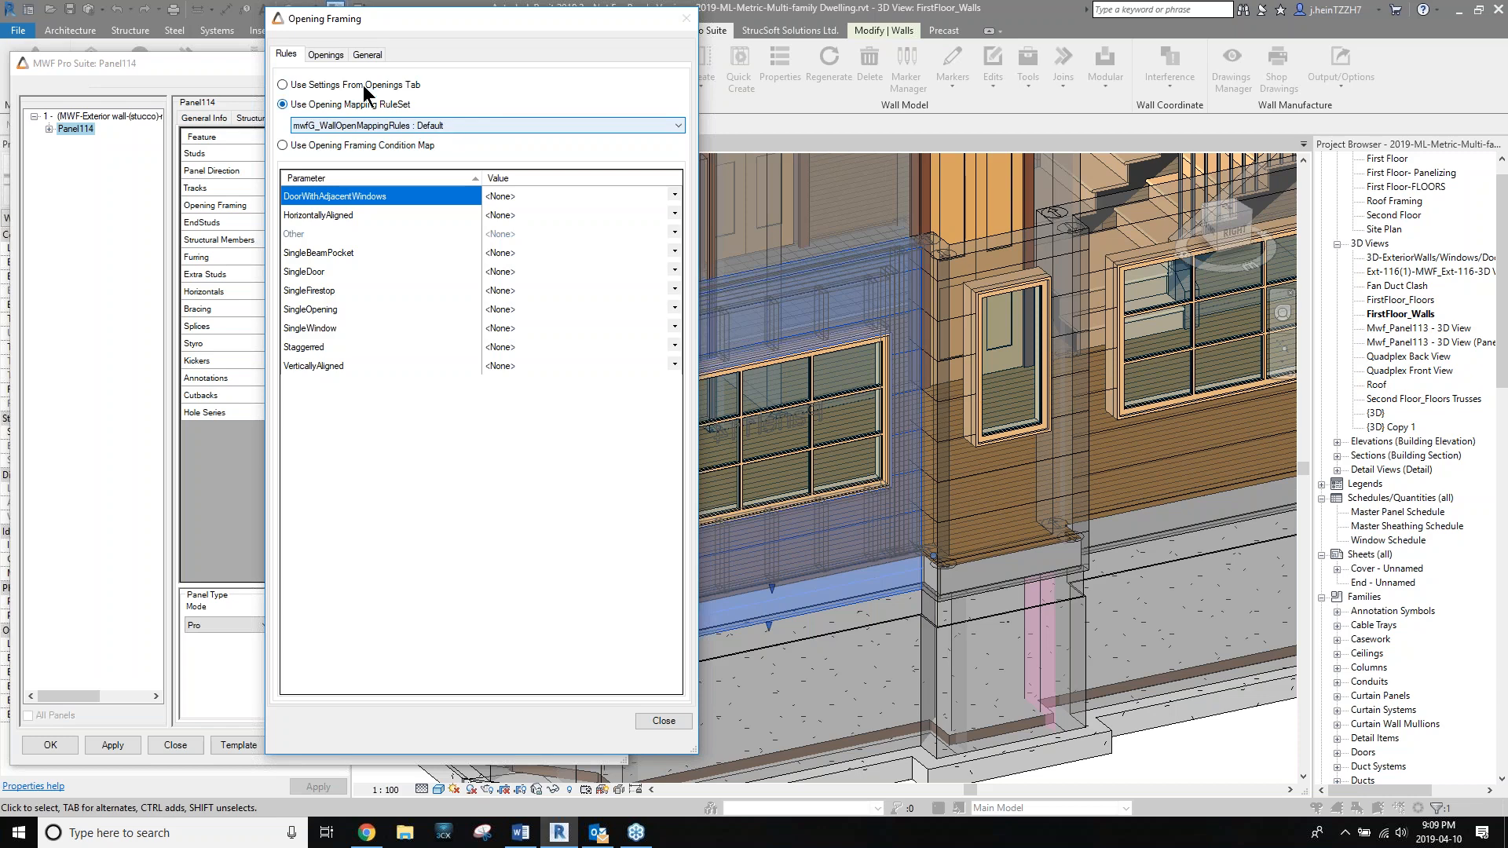
Review the opening types and apply the Window framing settings to all openings.
click(323, 53)
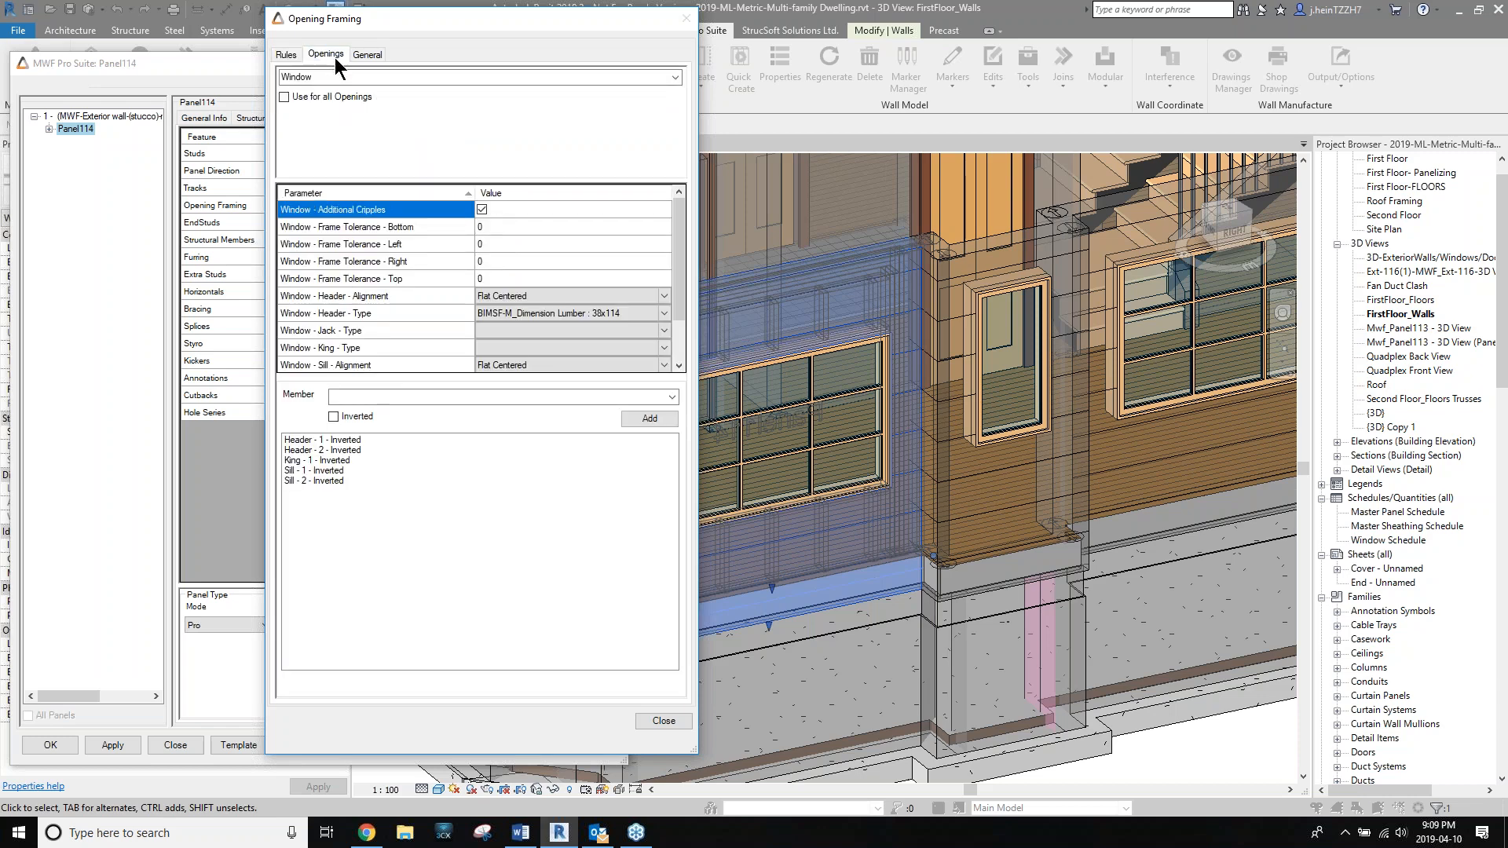
click(674, 77)
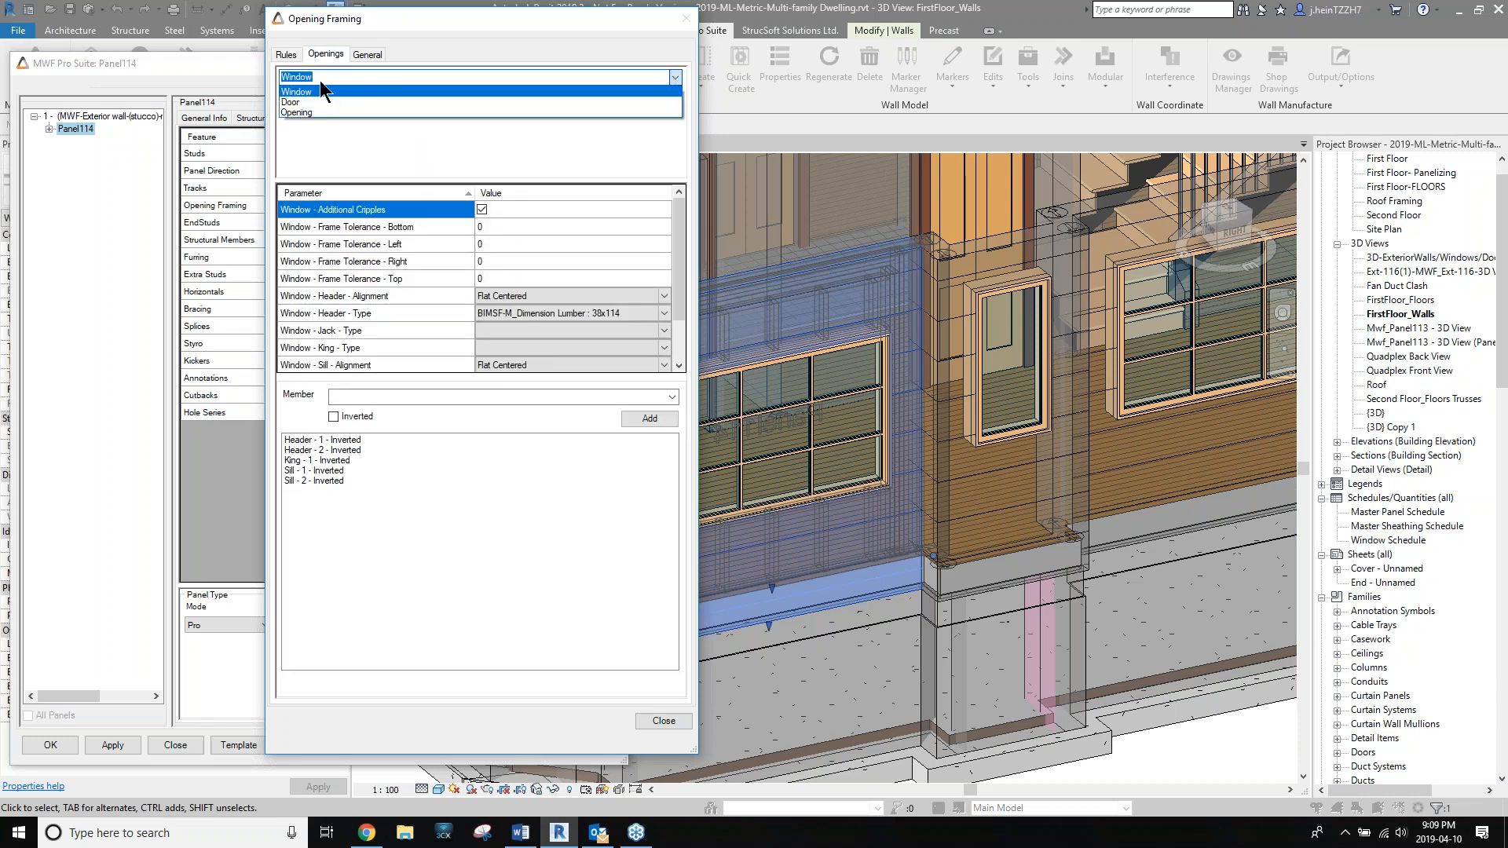
click(336, 140)
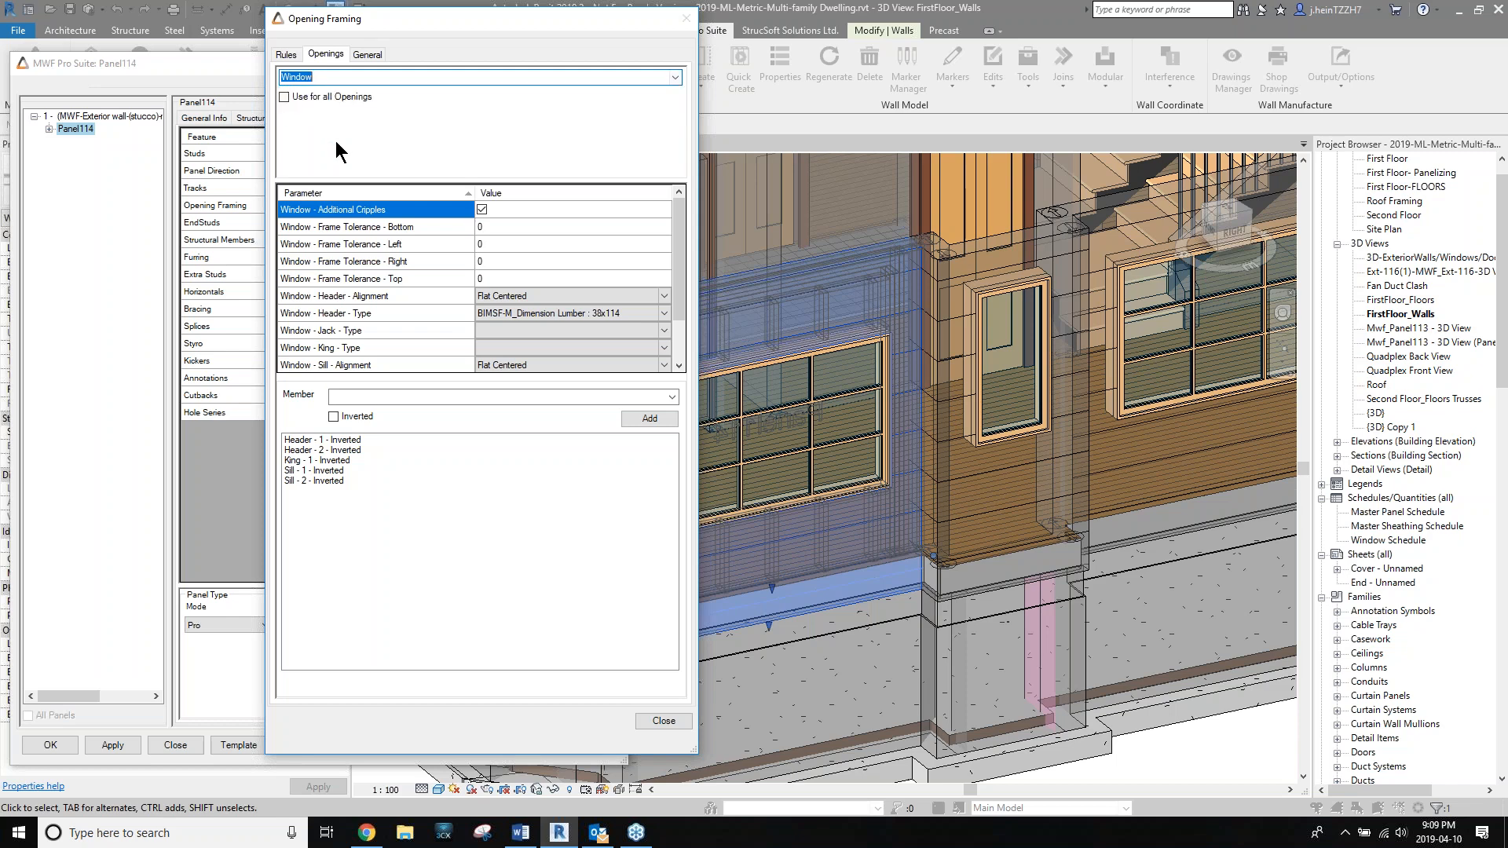
click(284, 98)
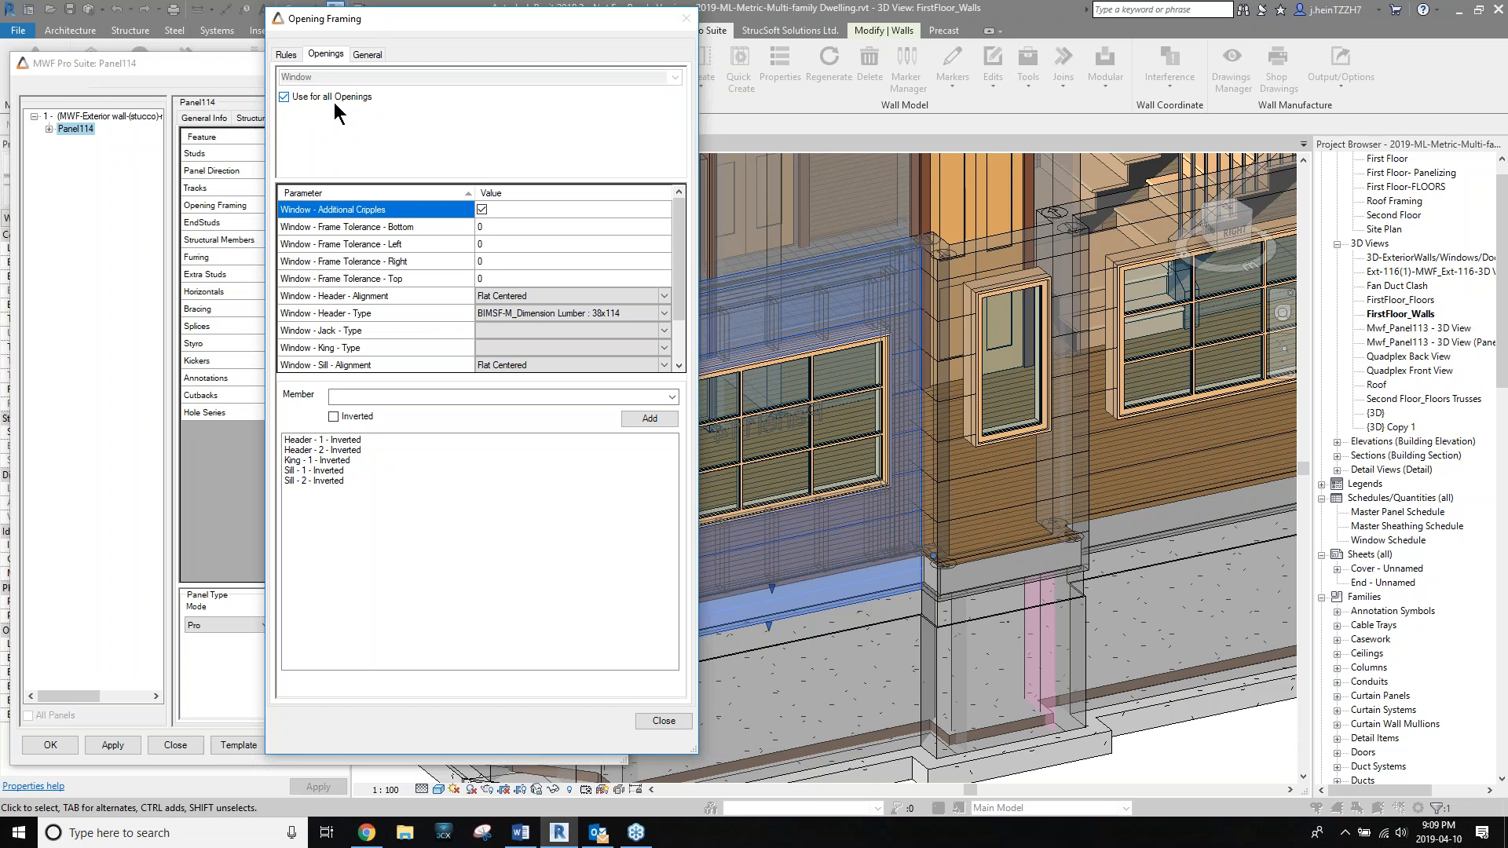
Review the remaining window framing parameters, the addable member types and the general options, and close the opening framing settings.
scroll(429, 224, down, 1)
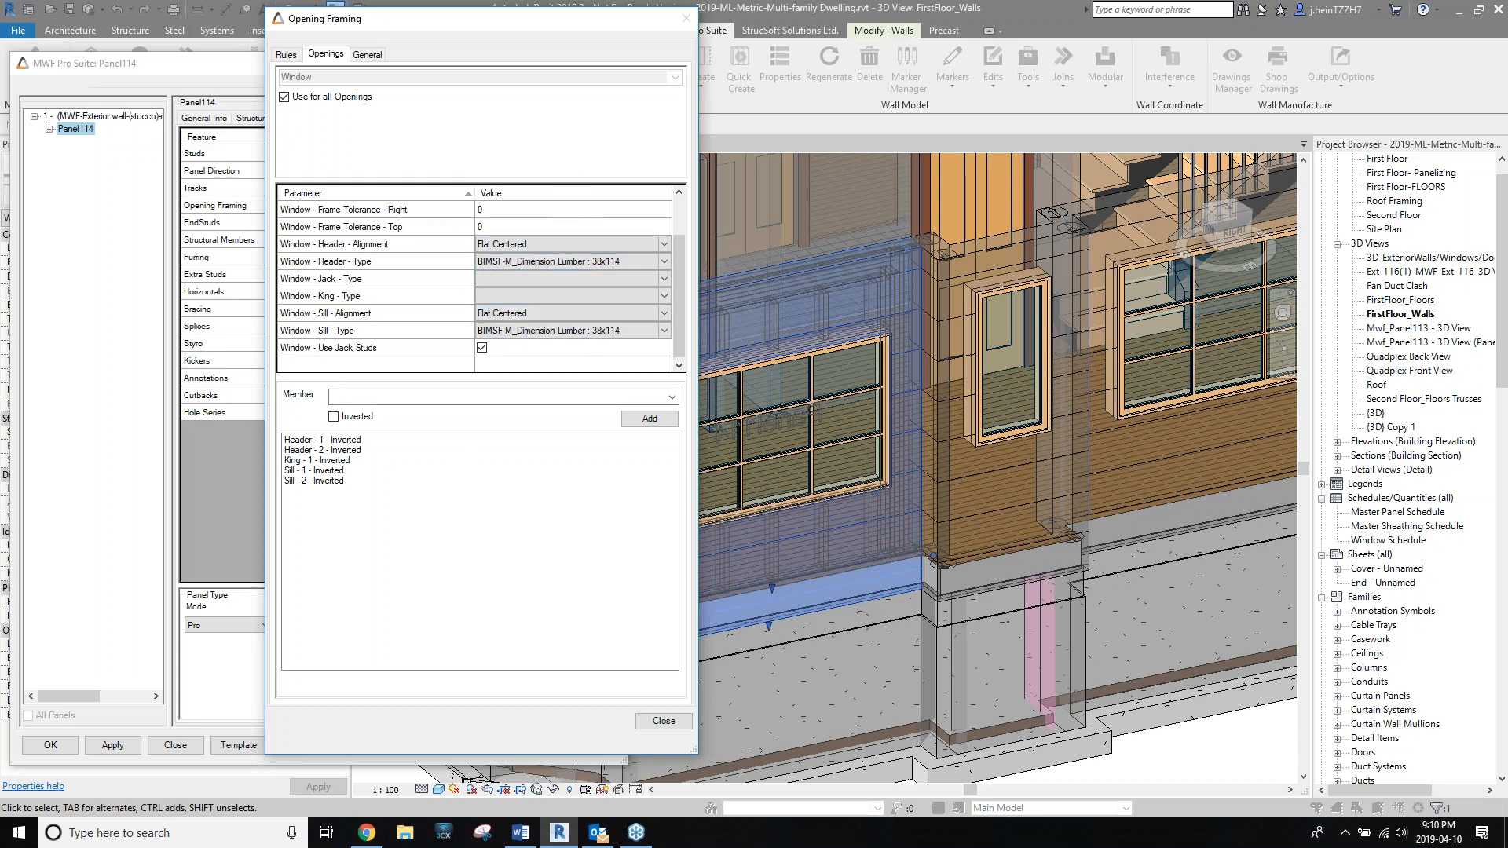
click(671, 396)
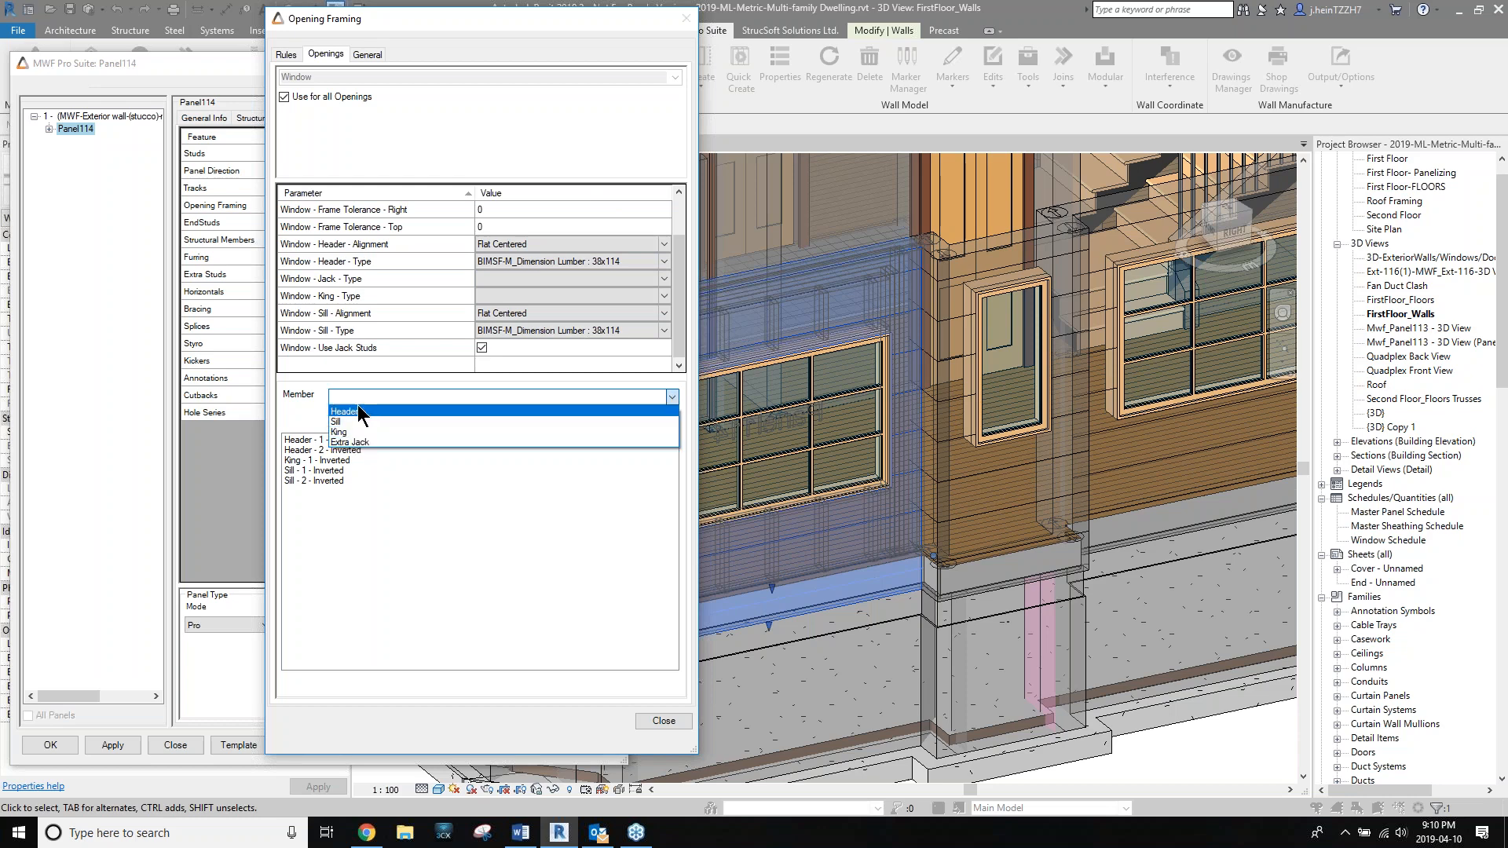
click(305, 410)
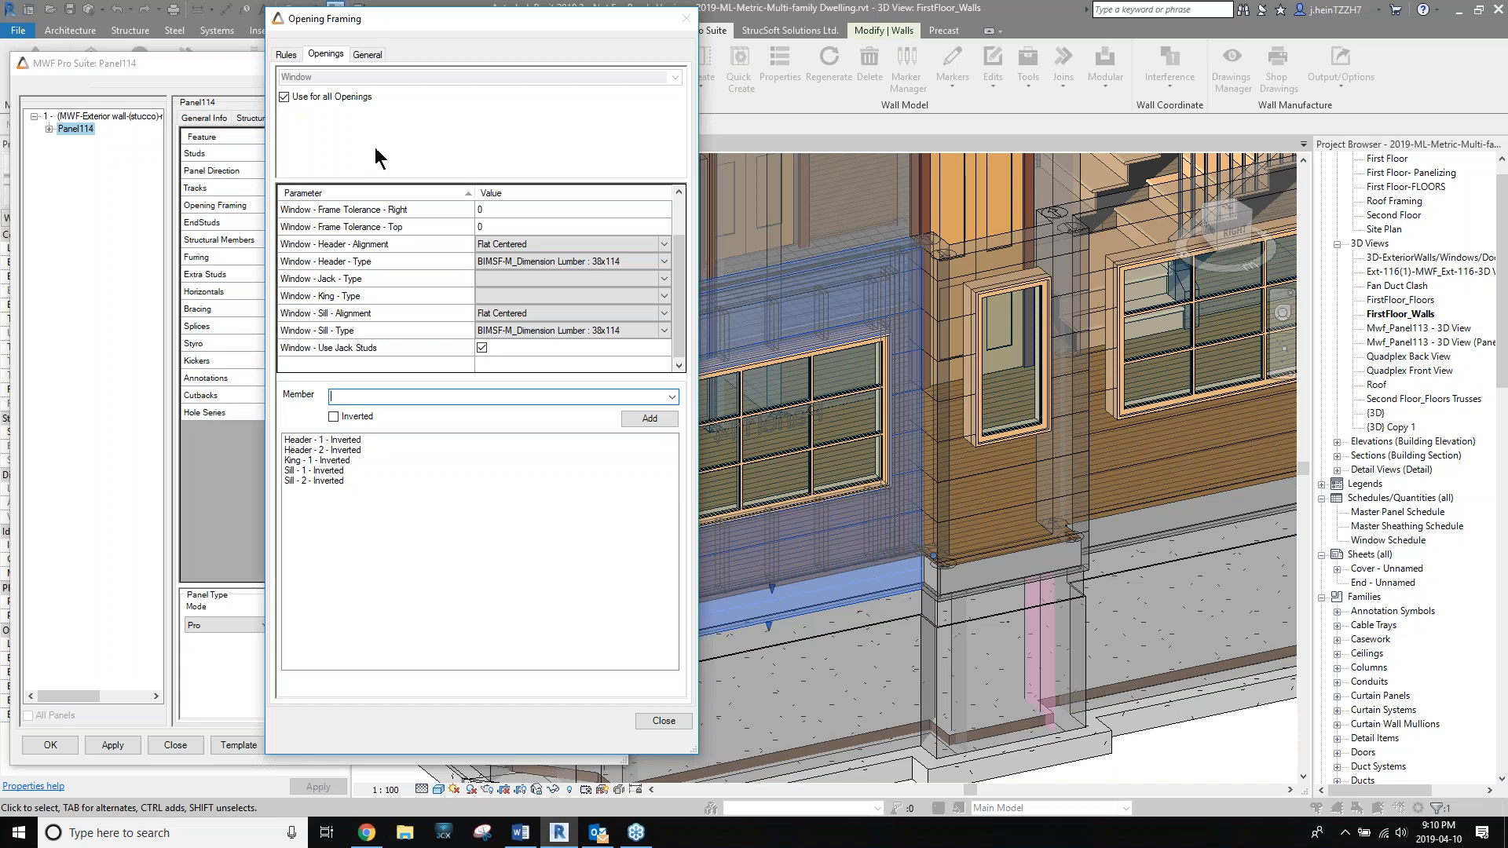
click(367, 55)
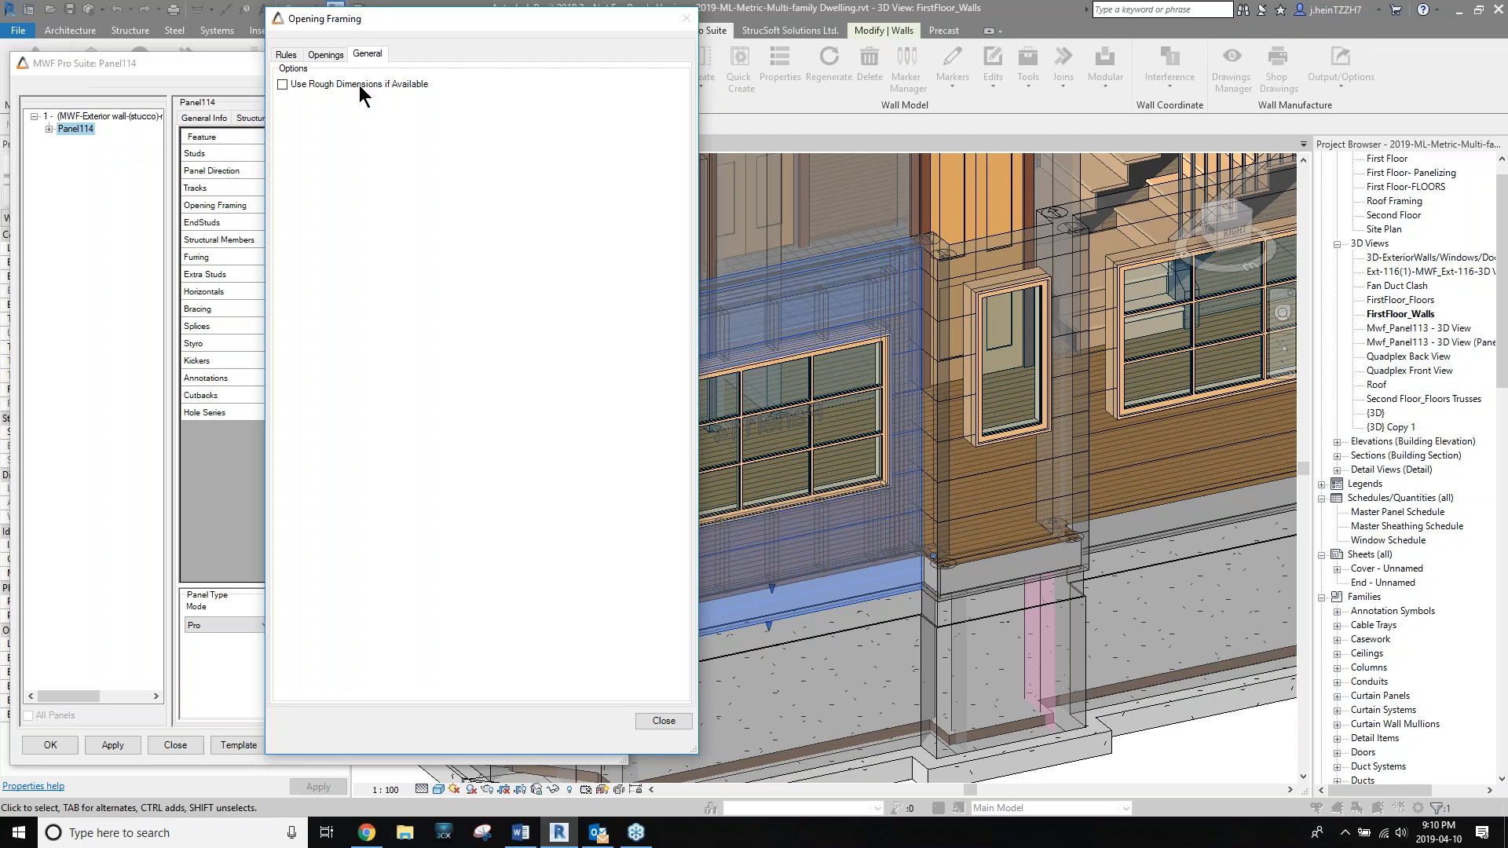
click(661, 718)
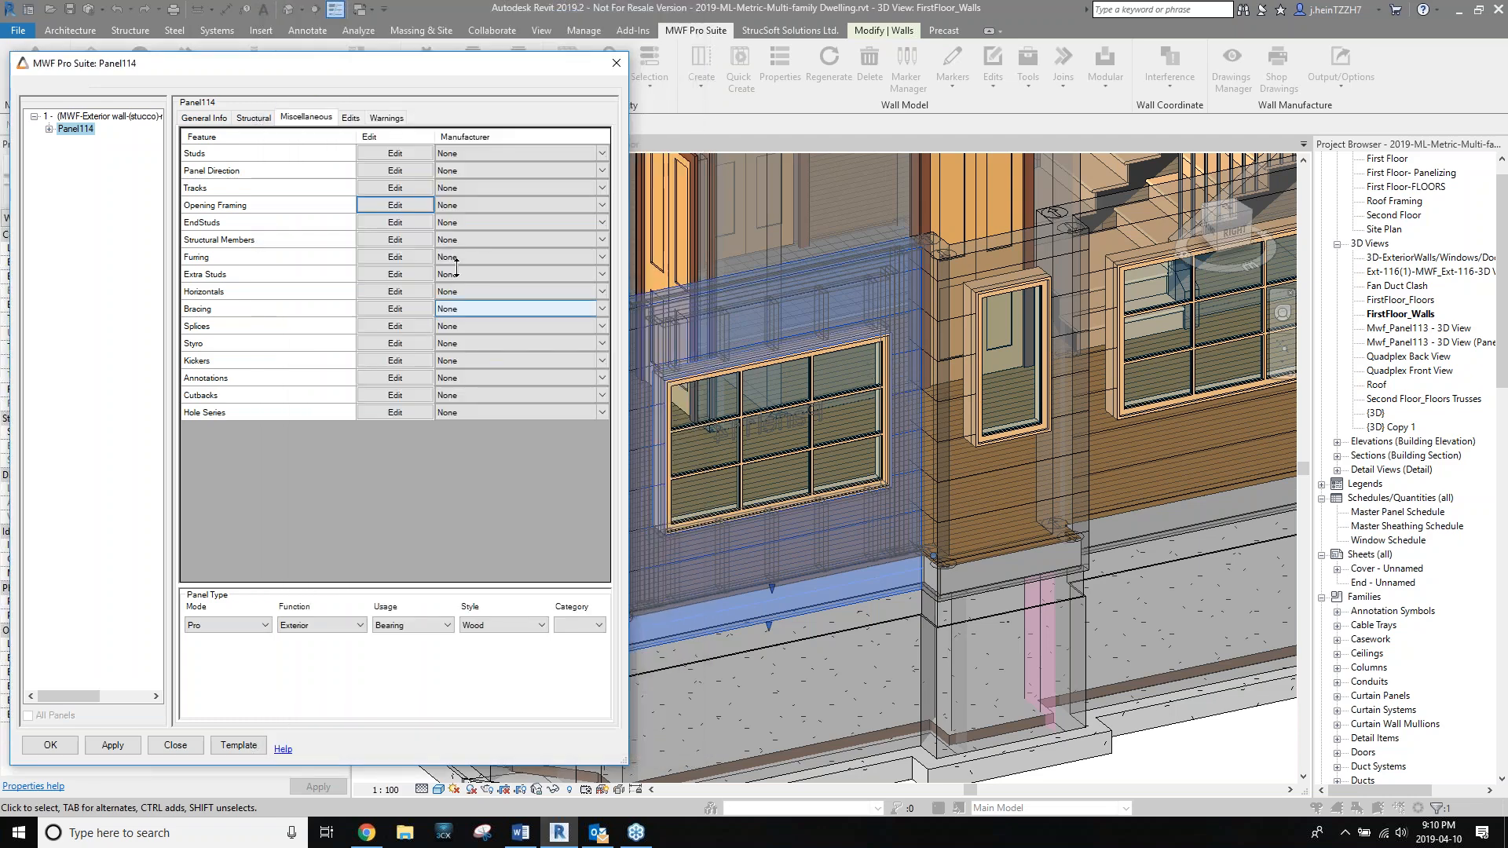
Review the panel's structural member settings: normal and chase options, stud arrangement styles, stud configuration styles and available benchmarks.
click(383, 239)
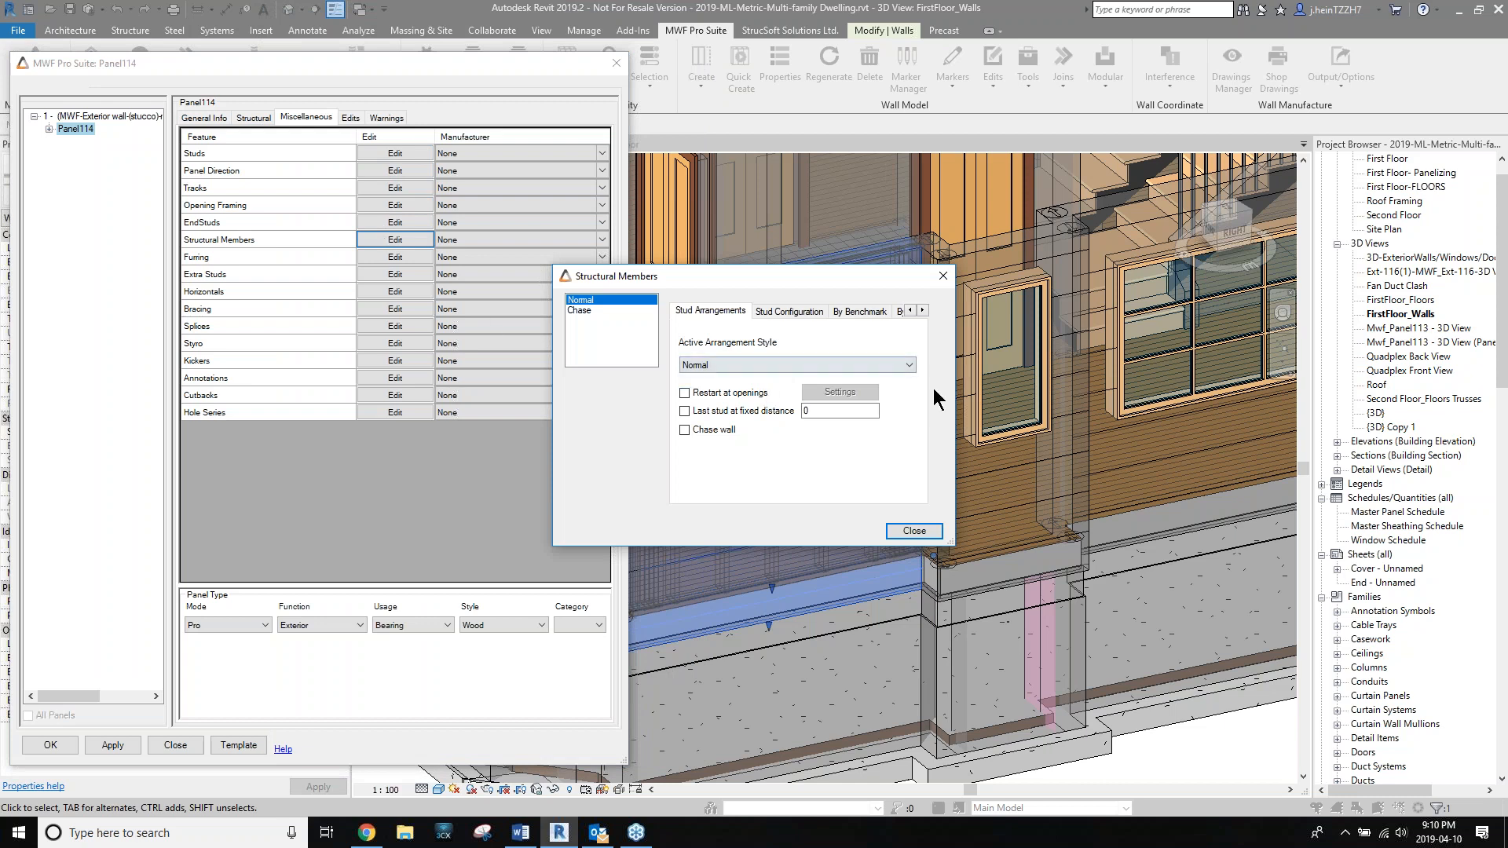
drag(956, 393, 1097, 365)
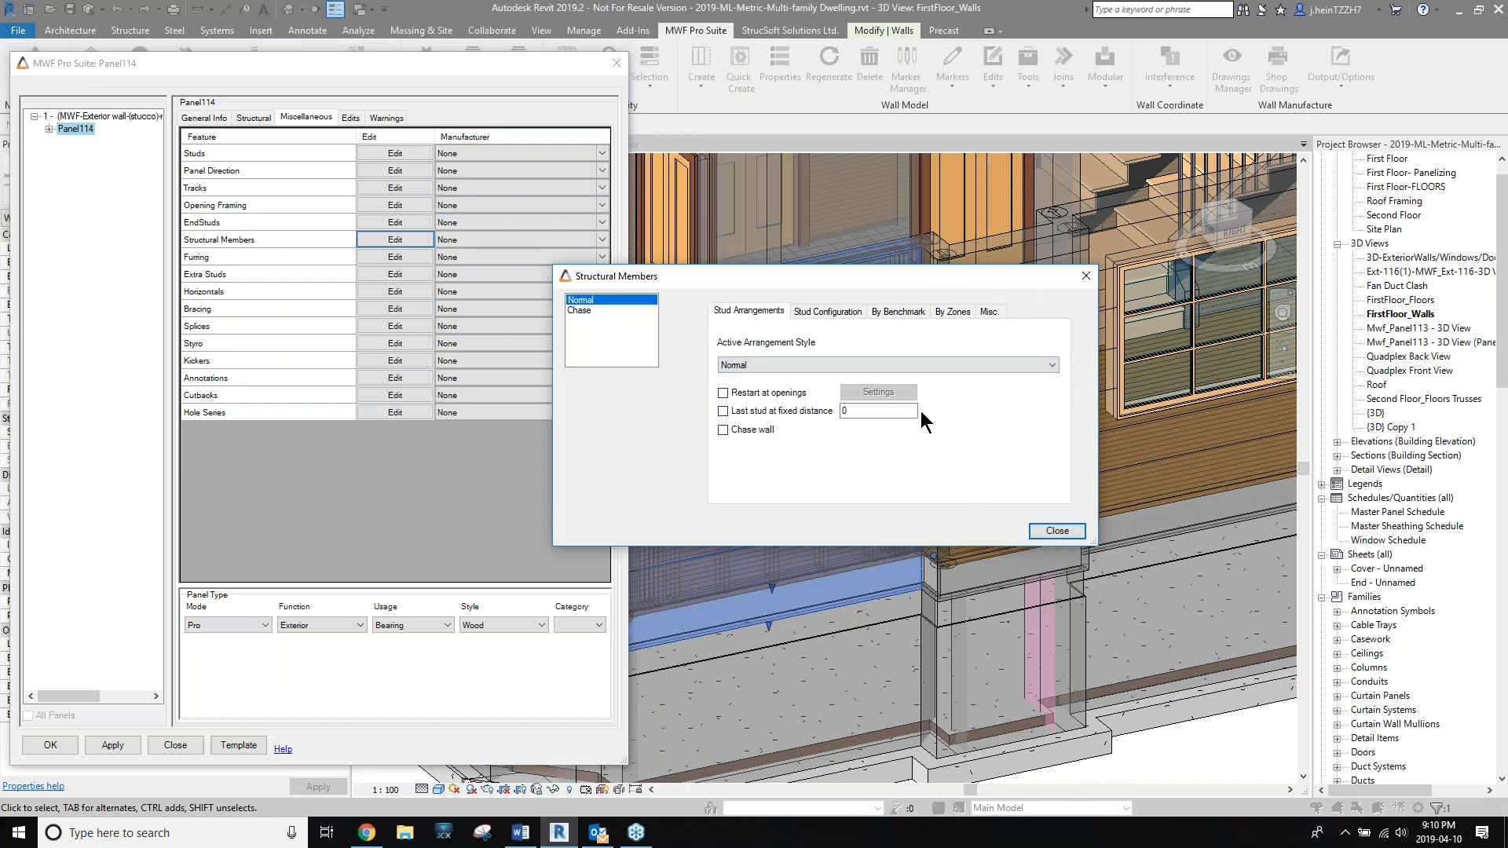
click(578, 311)
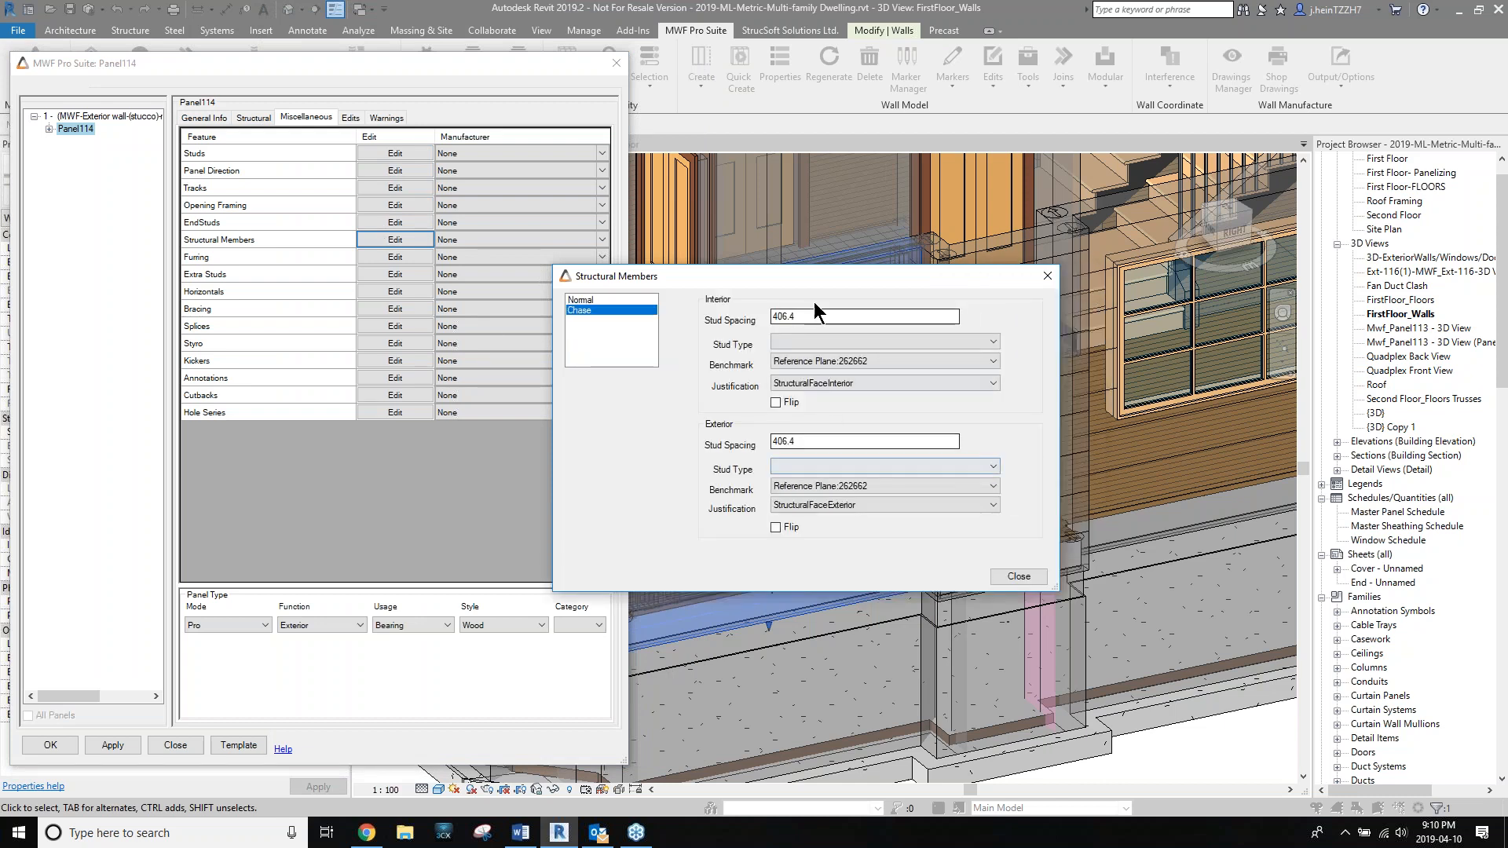
click(581, 302)
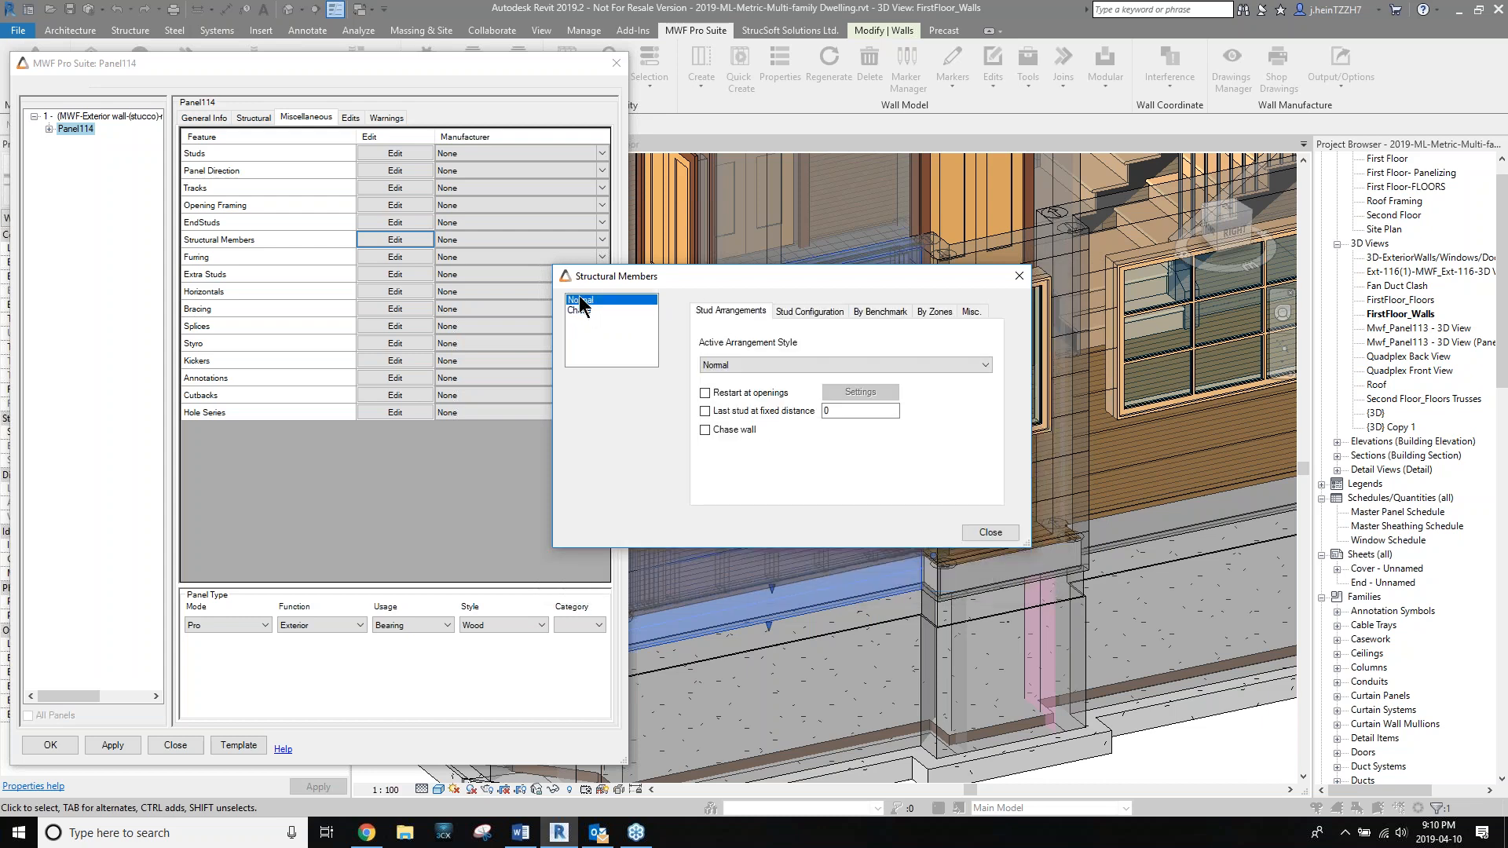
click(799, 363)
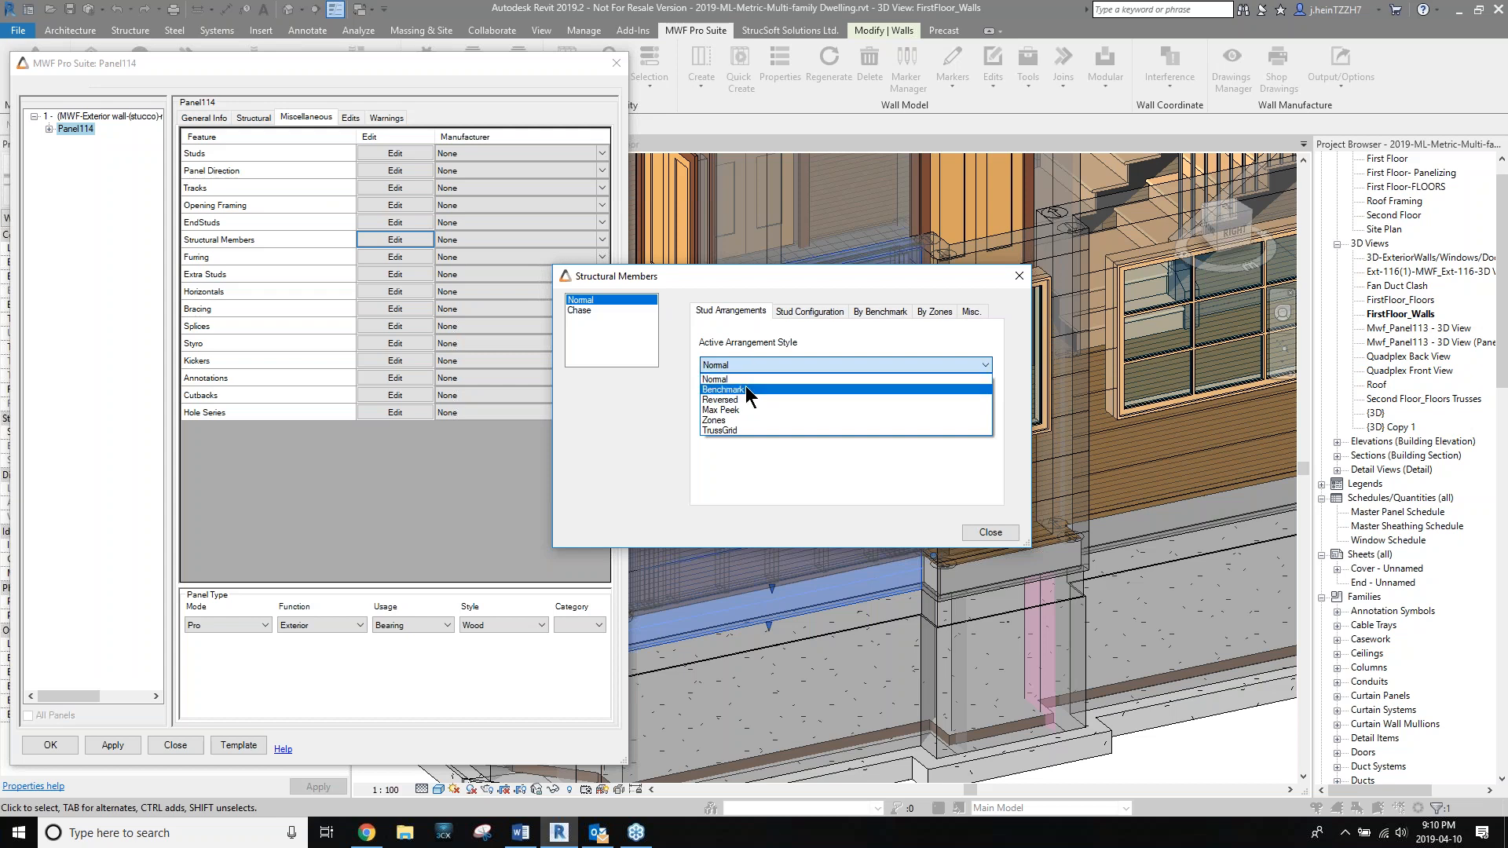
click(811, 311)
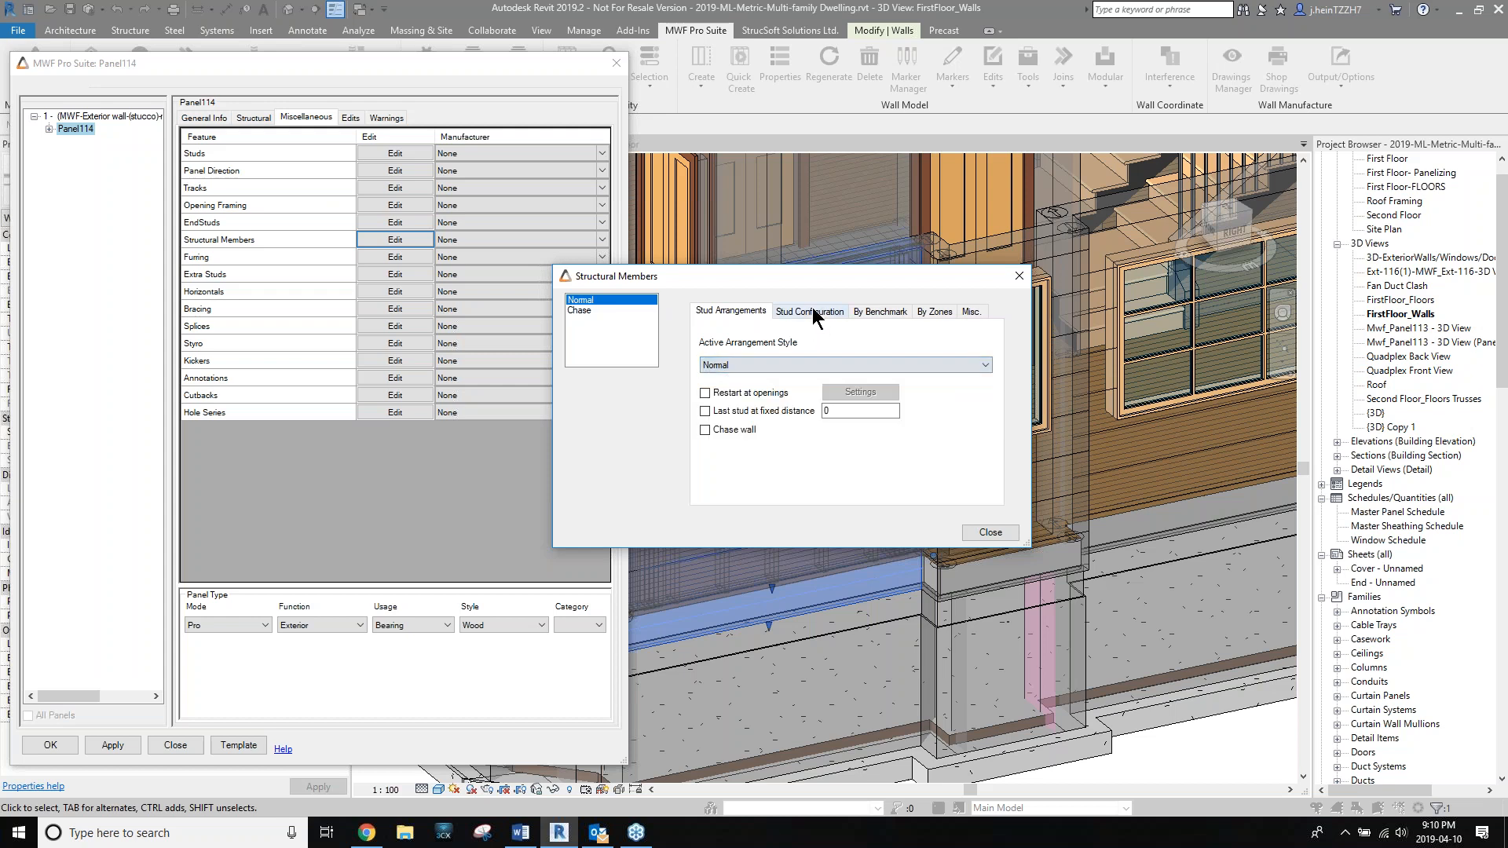
click(824, 363)
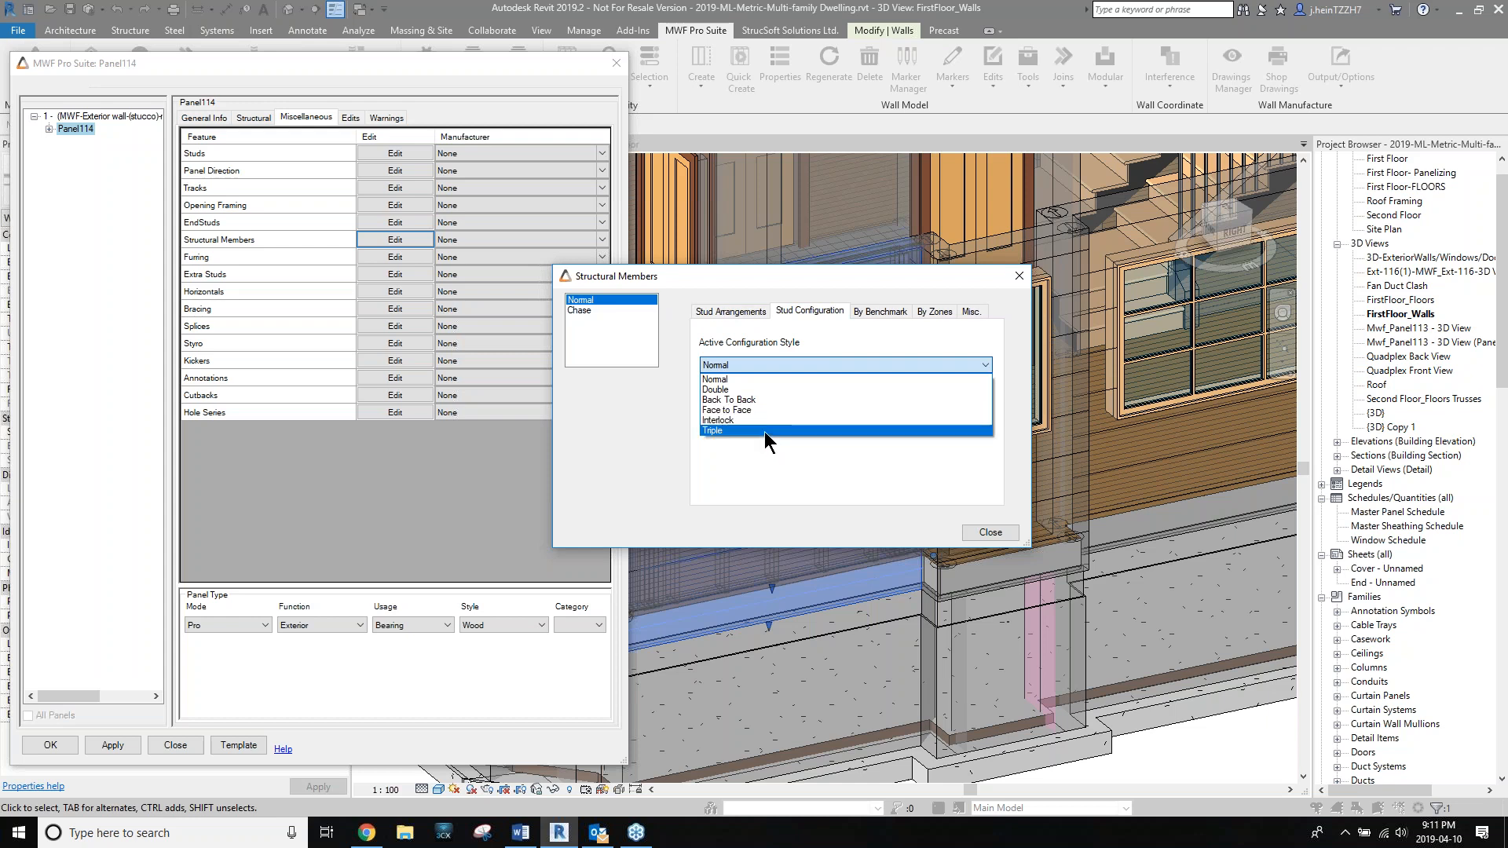
click(886, 308)
click(885, 307)
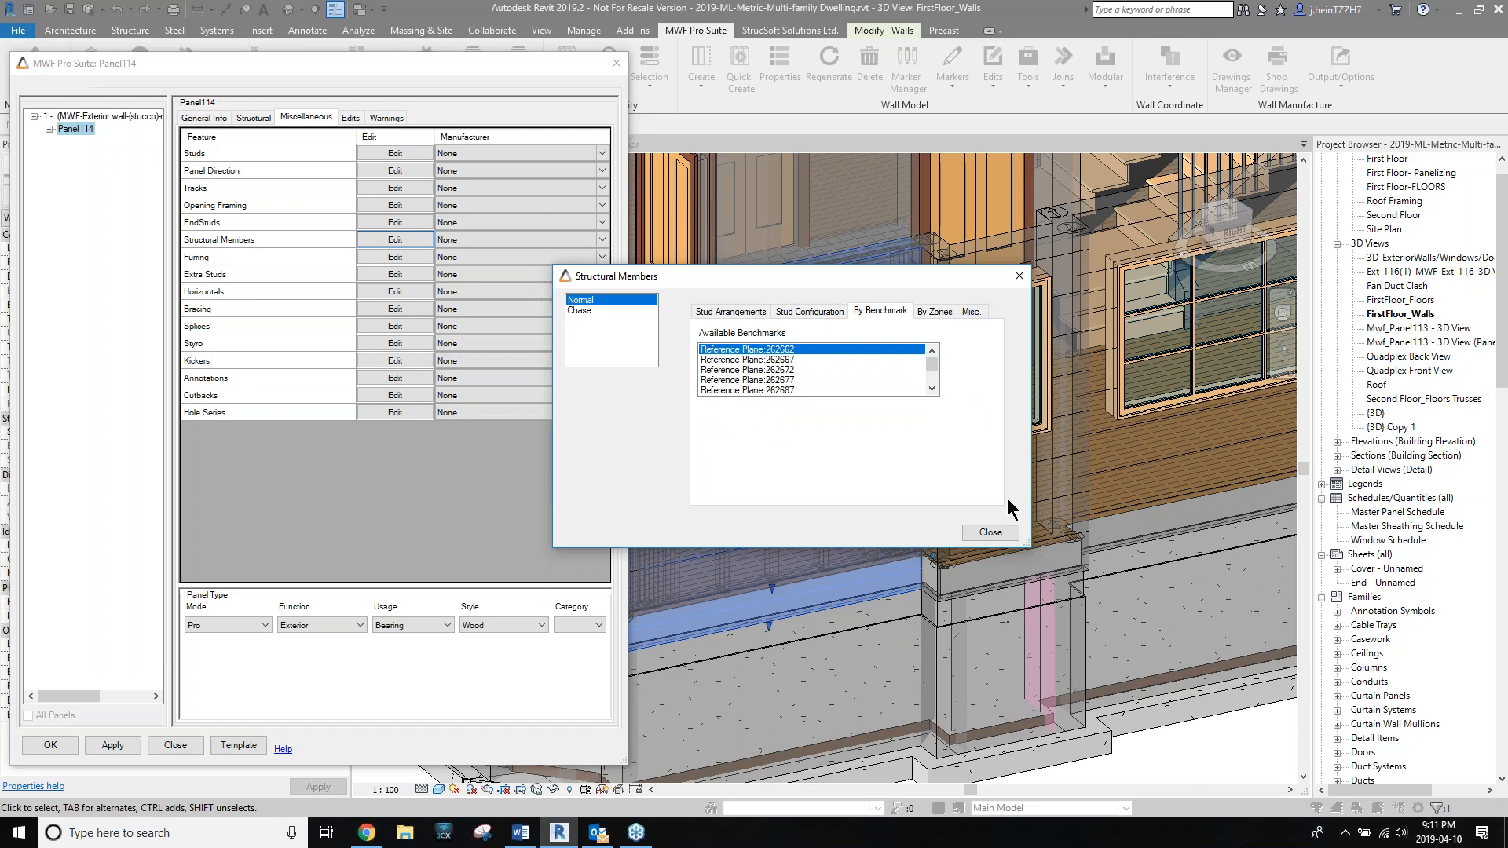
click(996, 532)
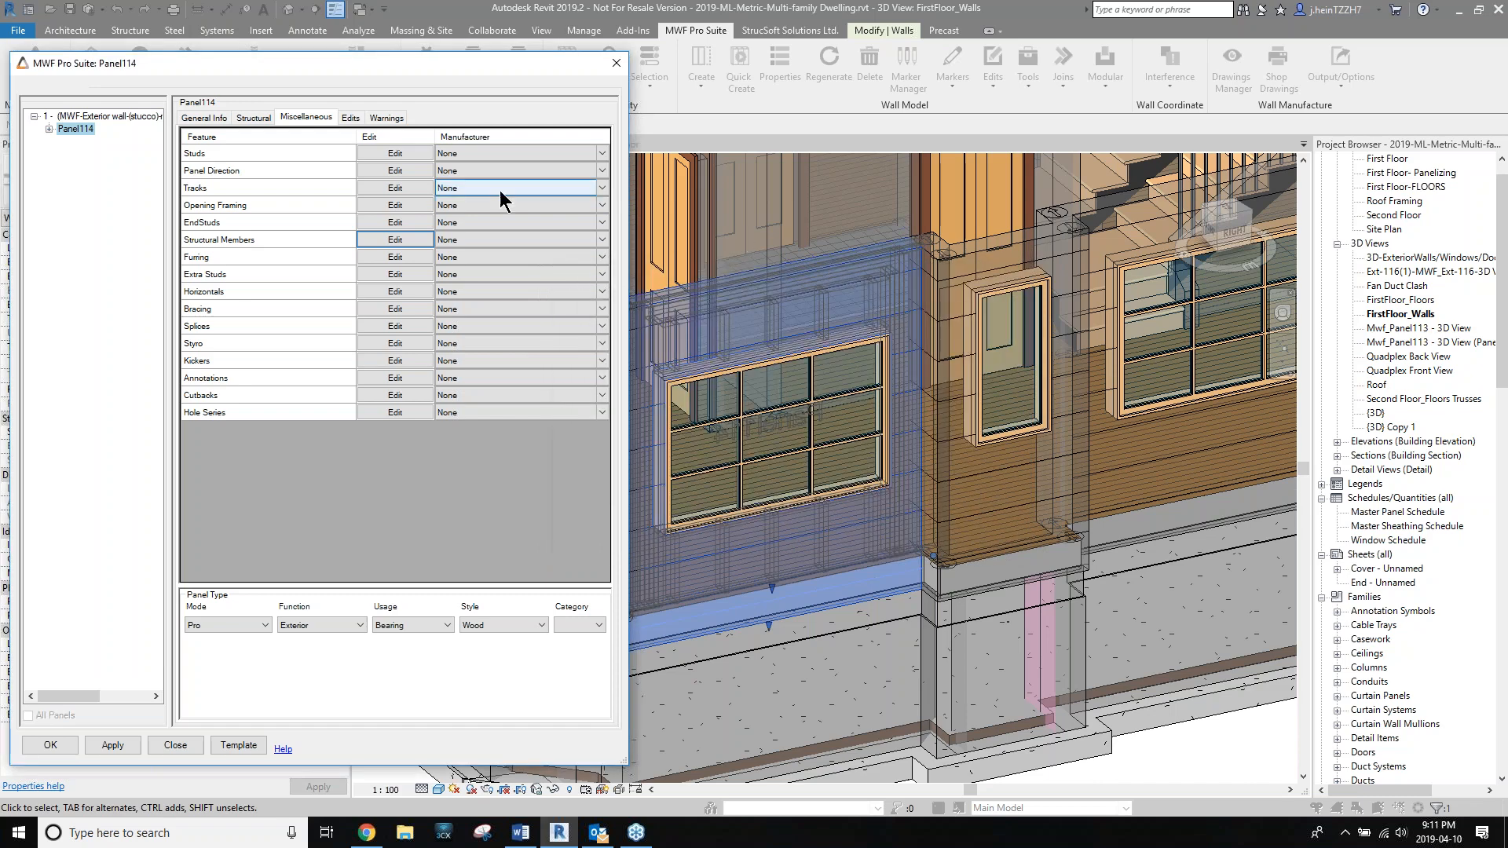
Review the extra stud options for the panel, trying out repeated studs on both sides of member C6.
click(385, 274)
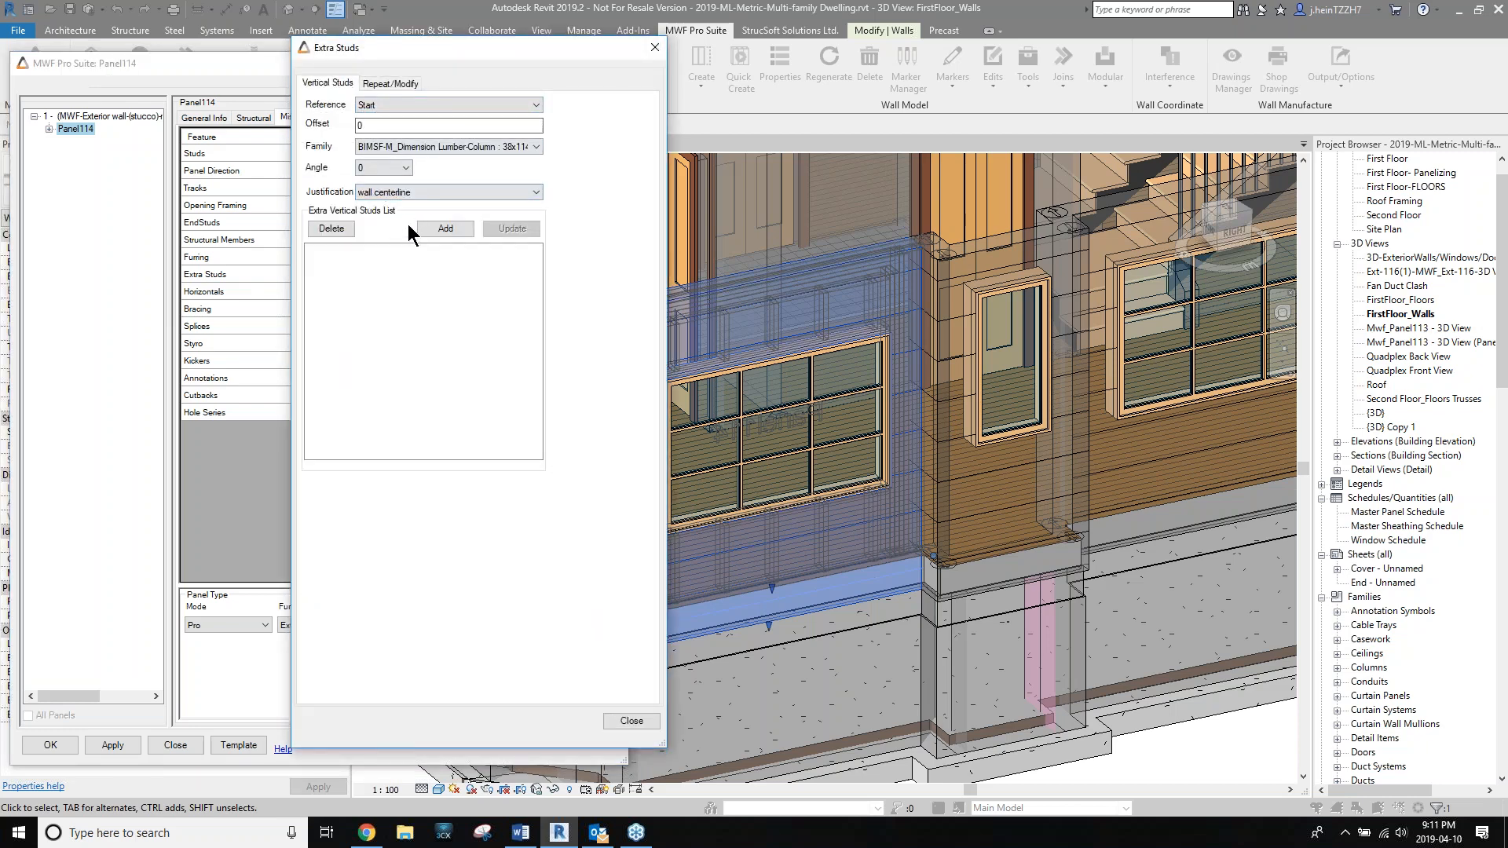
click(381, 82)
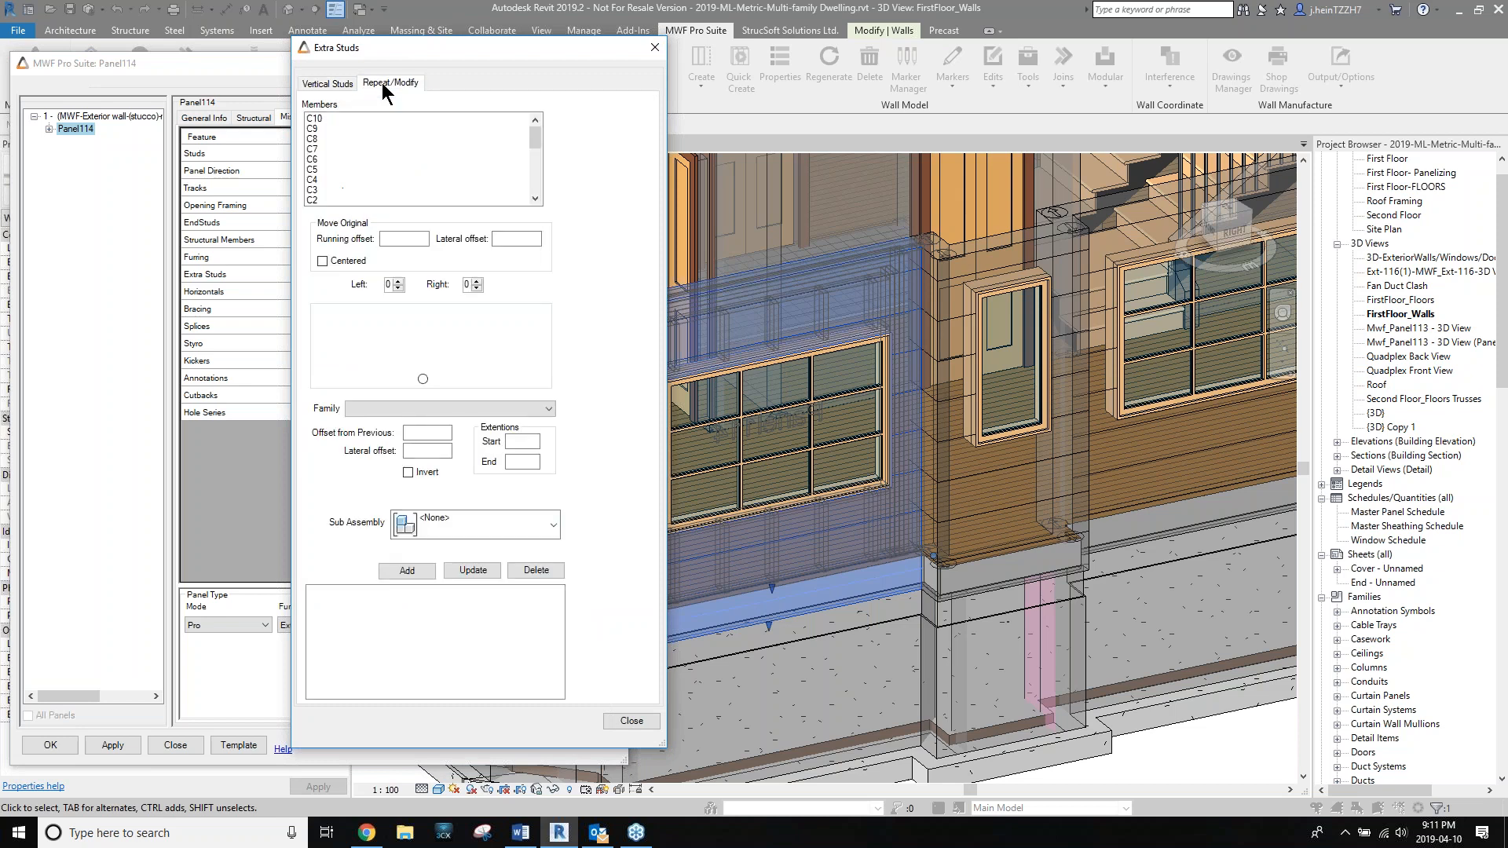
click(321, 157)
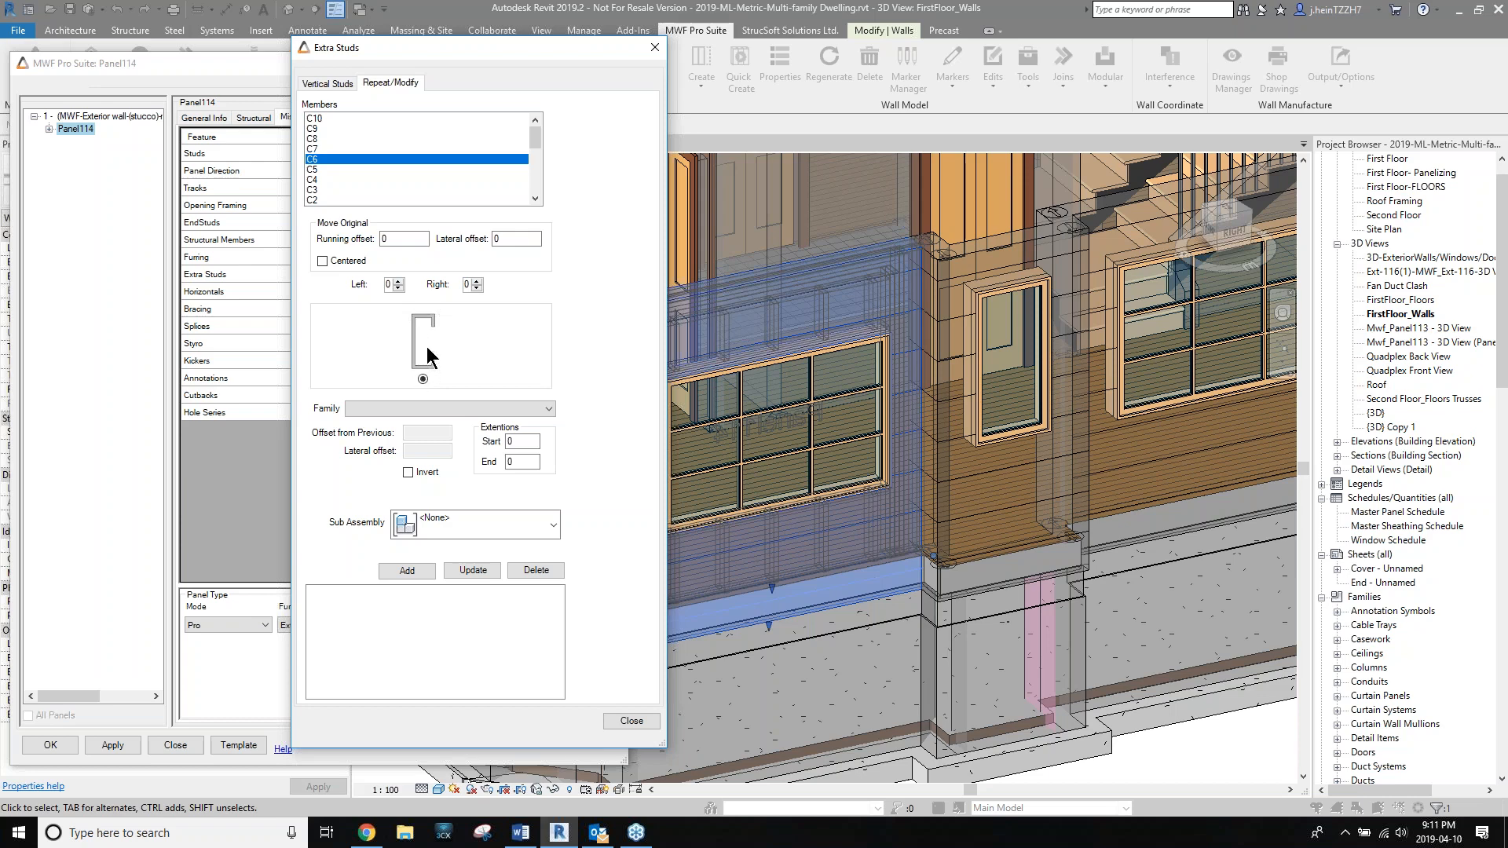
click(397, 280)
click(476, 280)
click(398, 287)
click(477, 288)
click(632, 721)
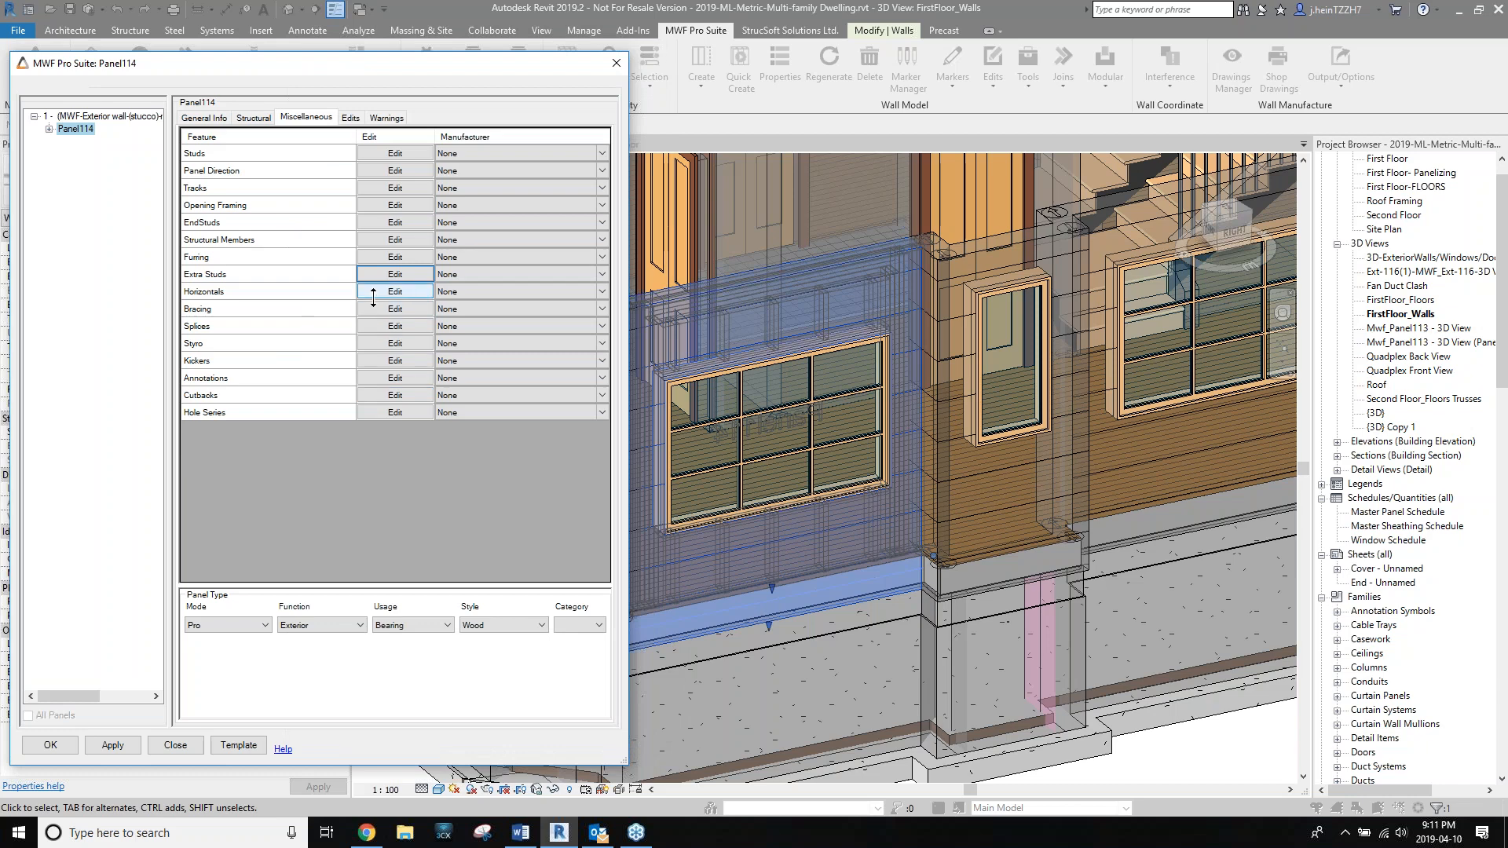
Review the panel's horizontal member settings and its hole series types, closing both without changes.
click(383, 291)
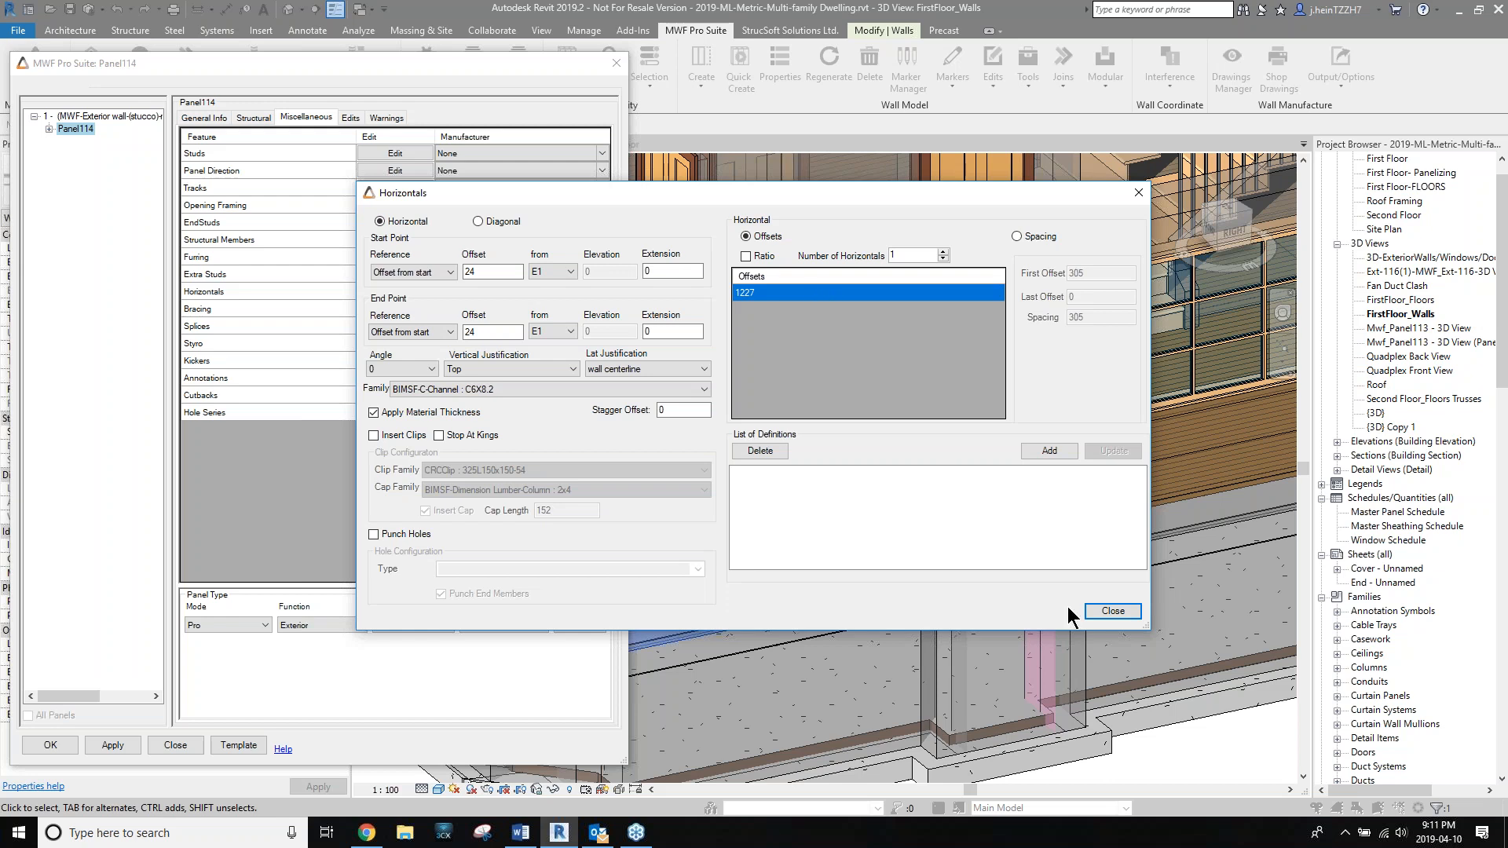
click(1111, 611)
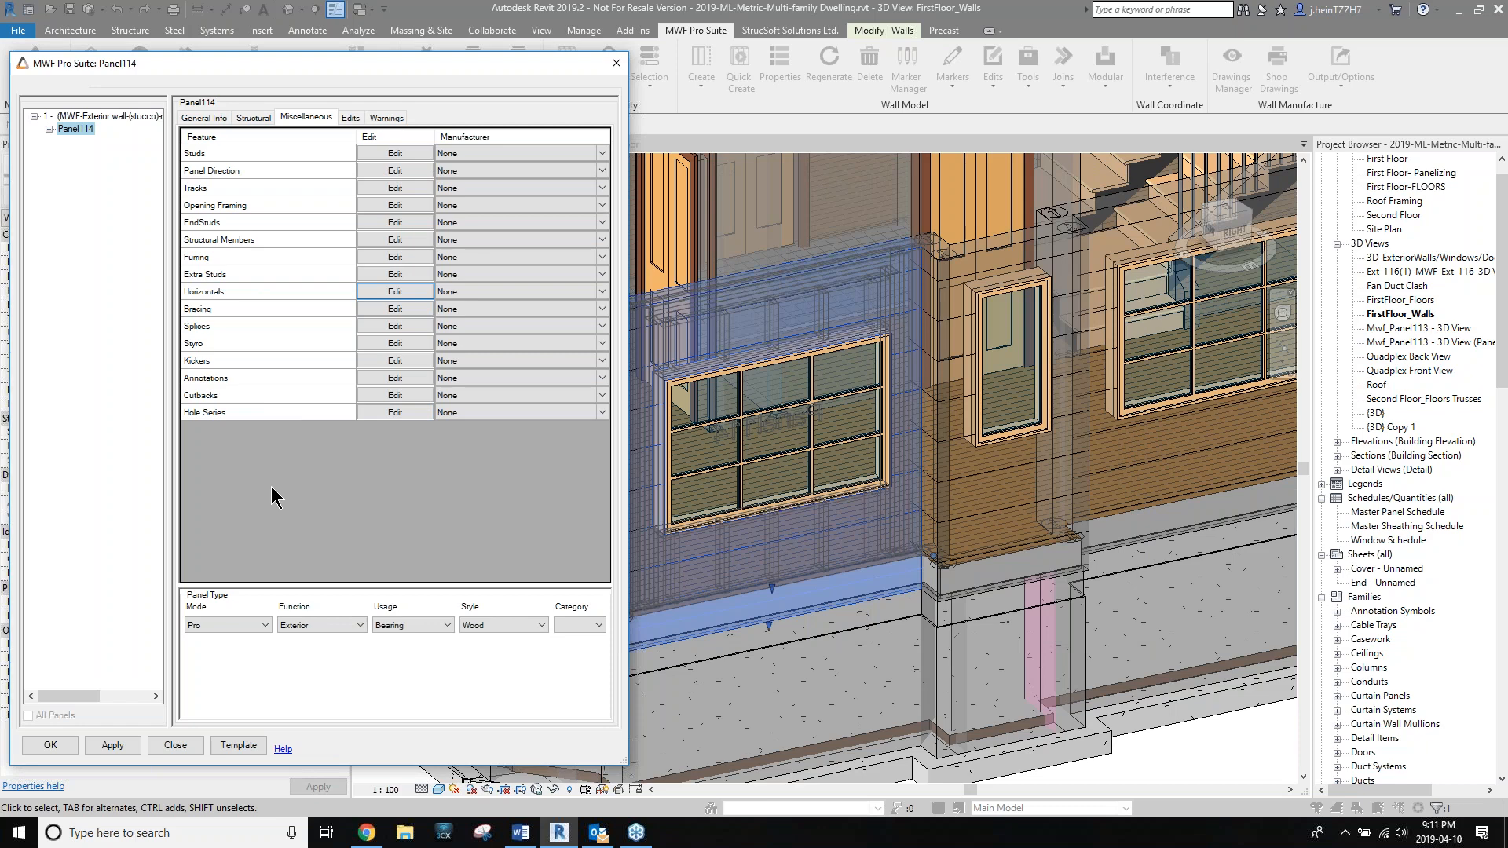
click(383, 412)
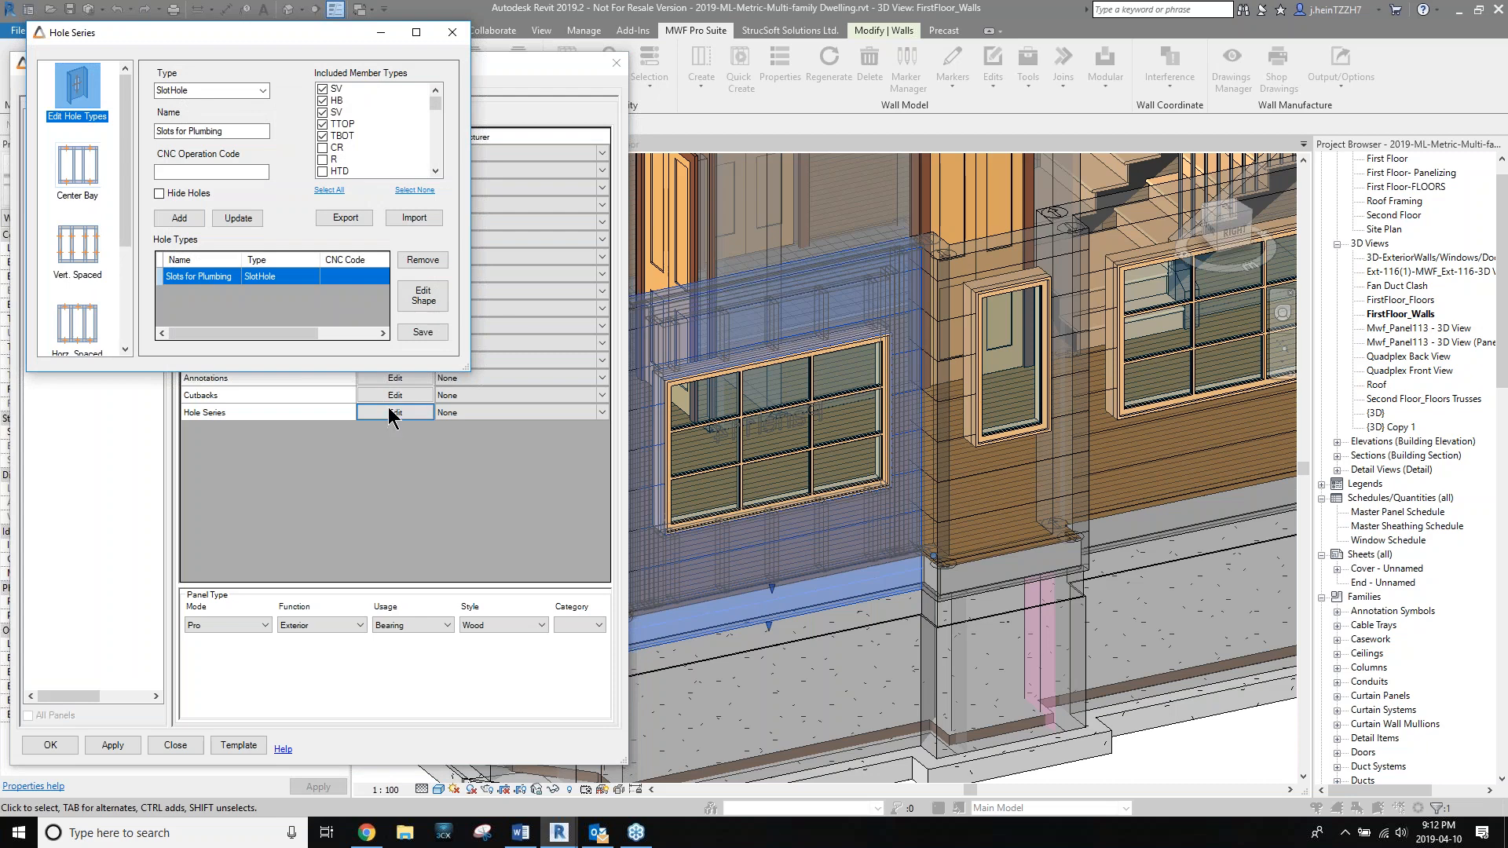
click(452, 32)
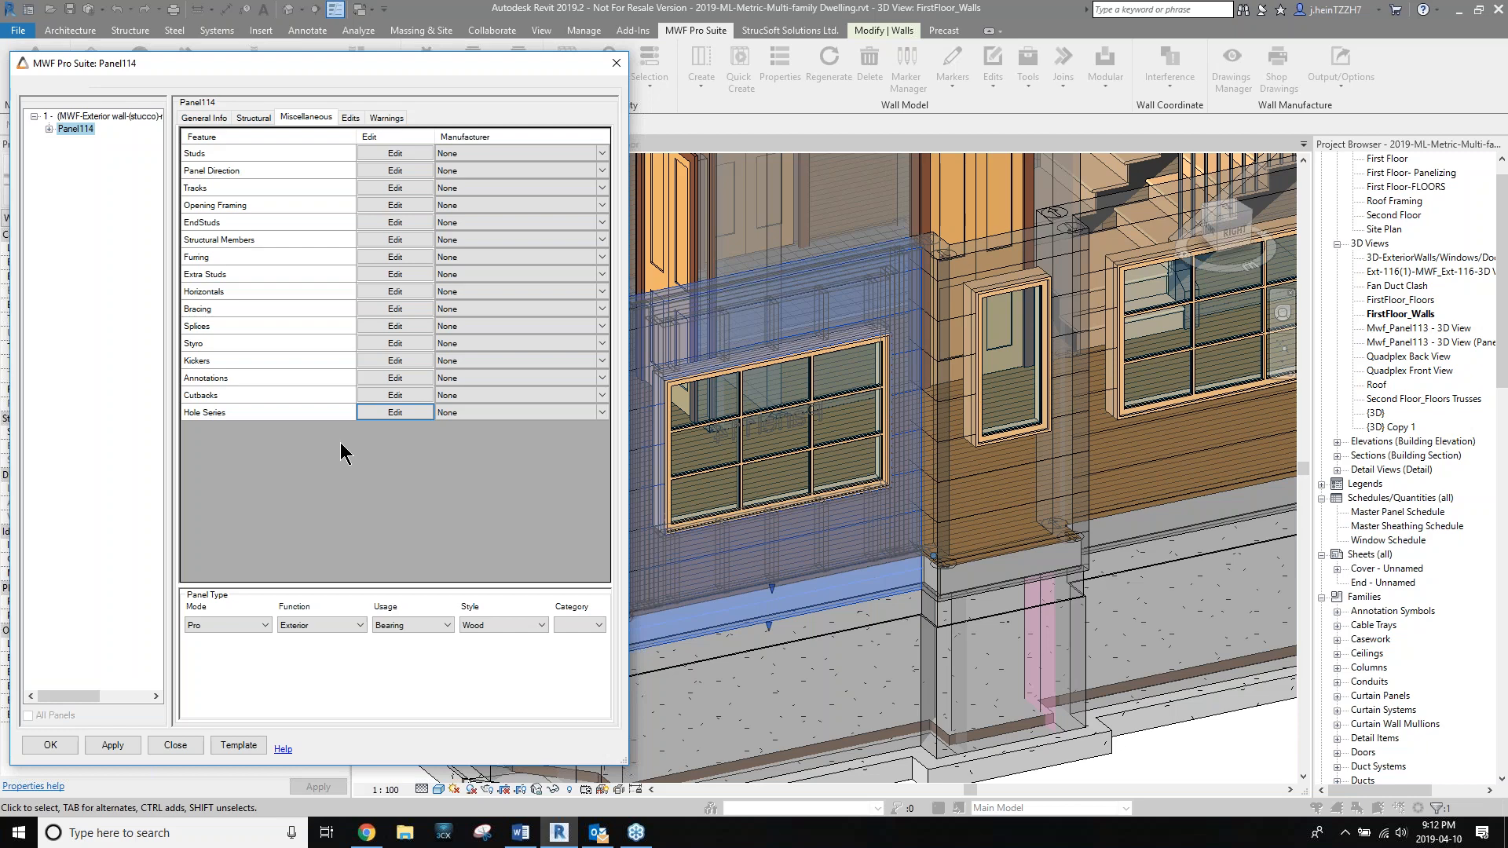
Review the panel templates stored on disk and in the project's Metric folder, and accept the panel's properties.
click(239, 746)
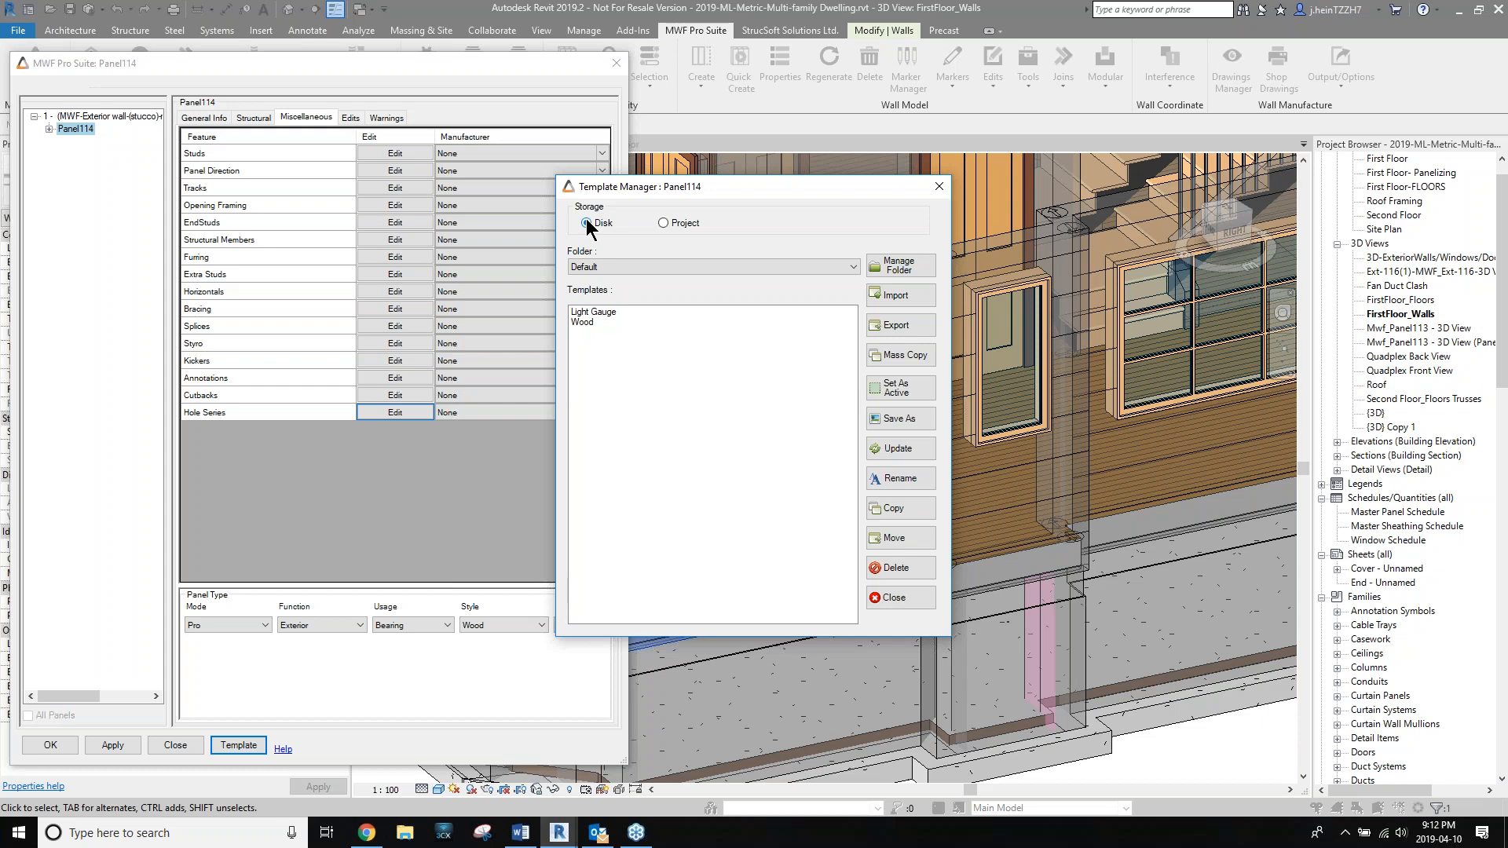
click(665, 223)
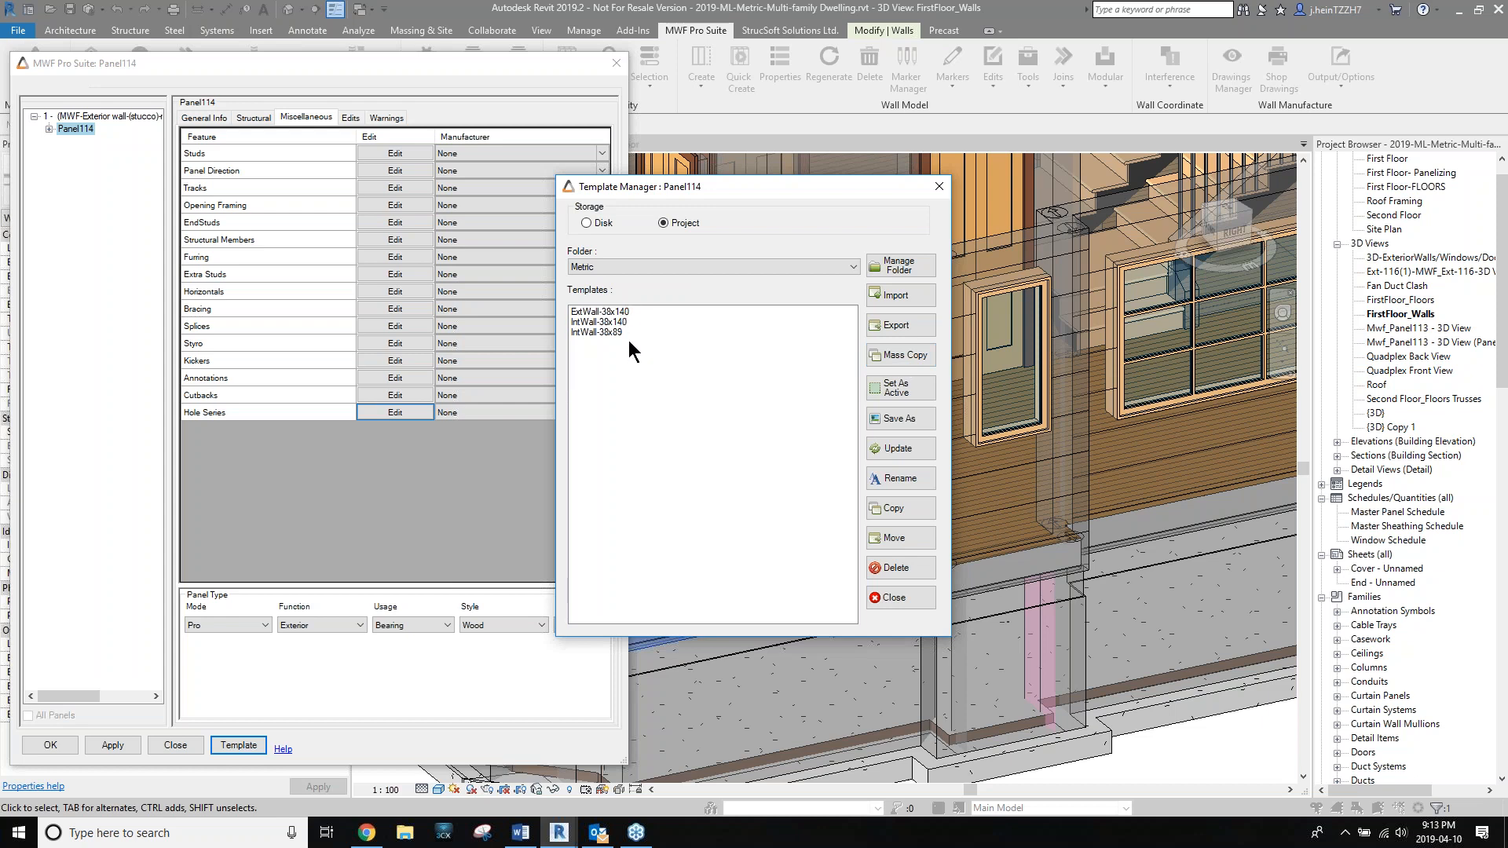
click(584, 321)
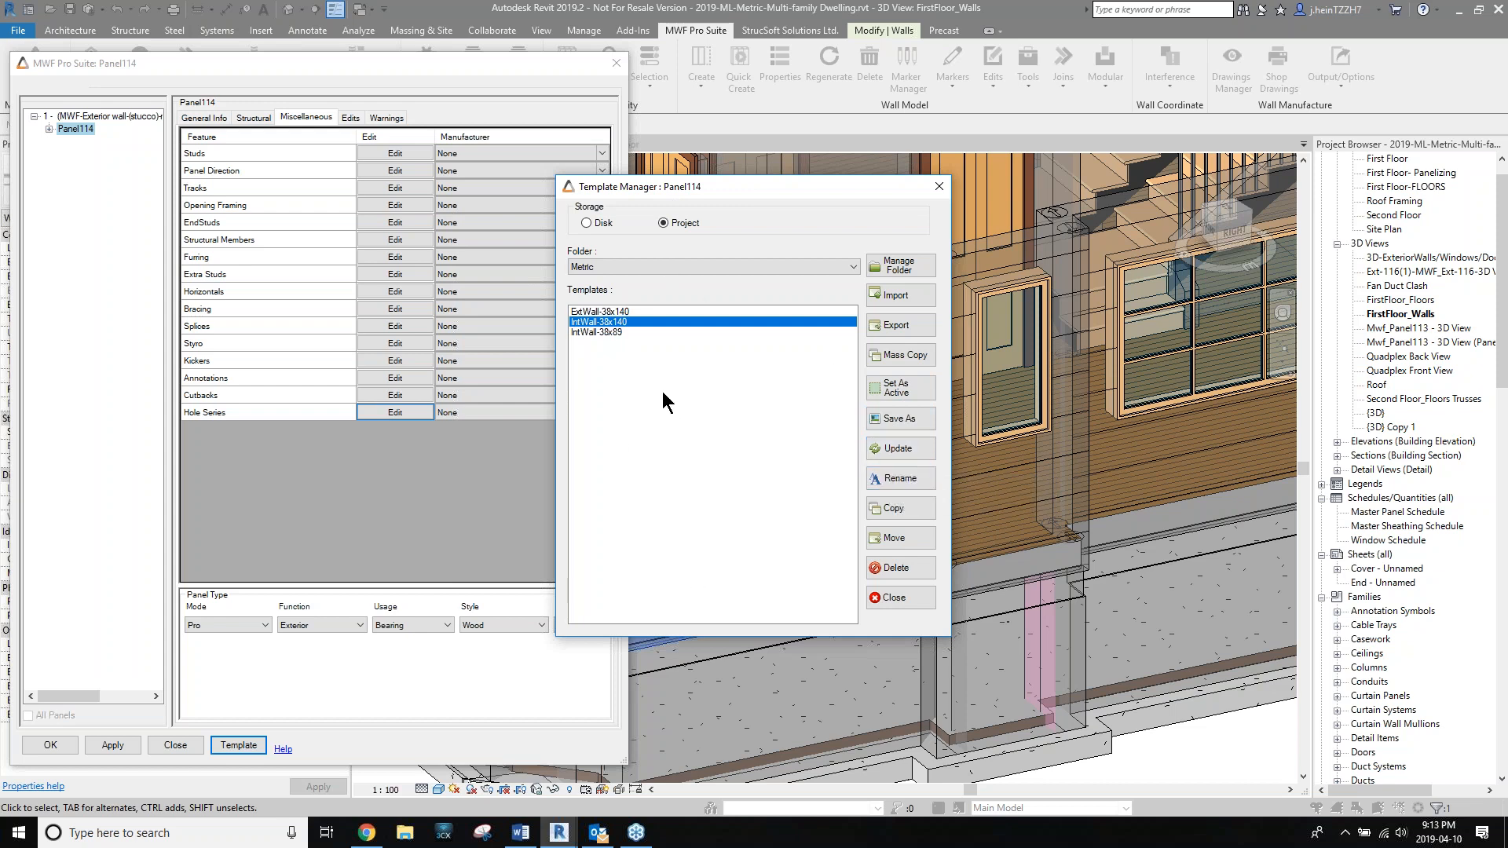
click(895, 597)
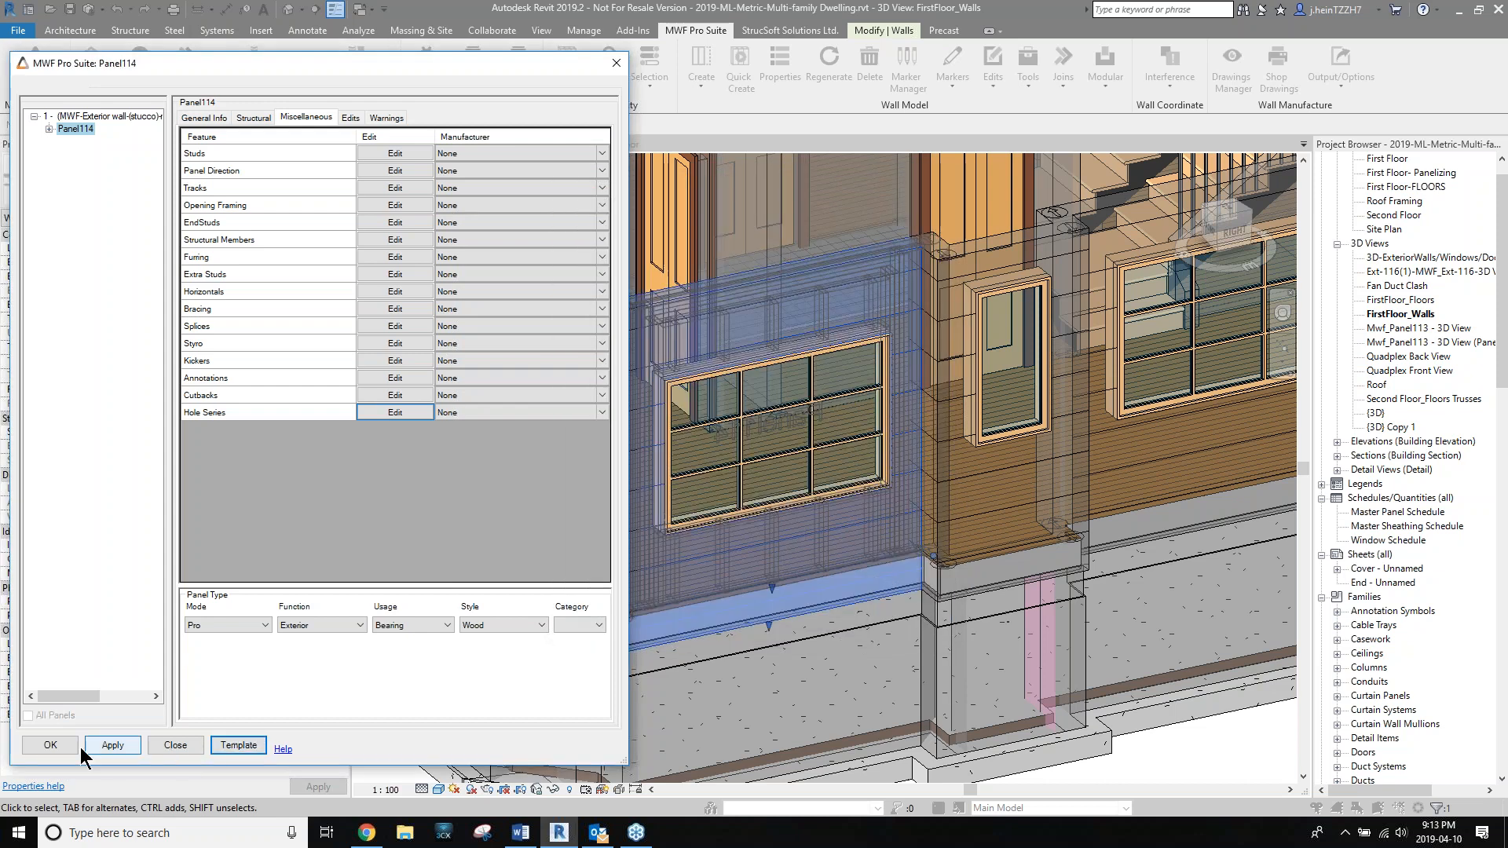
click(55, 746)
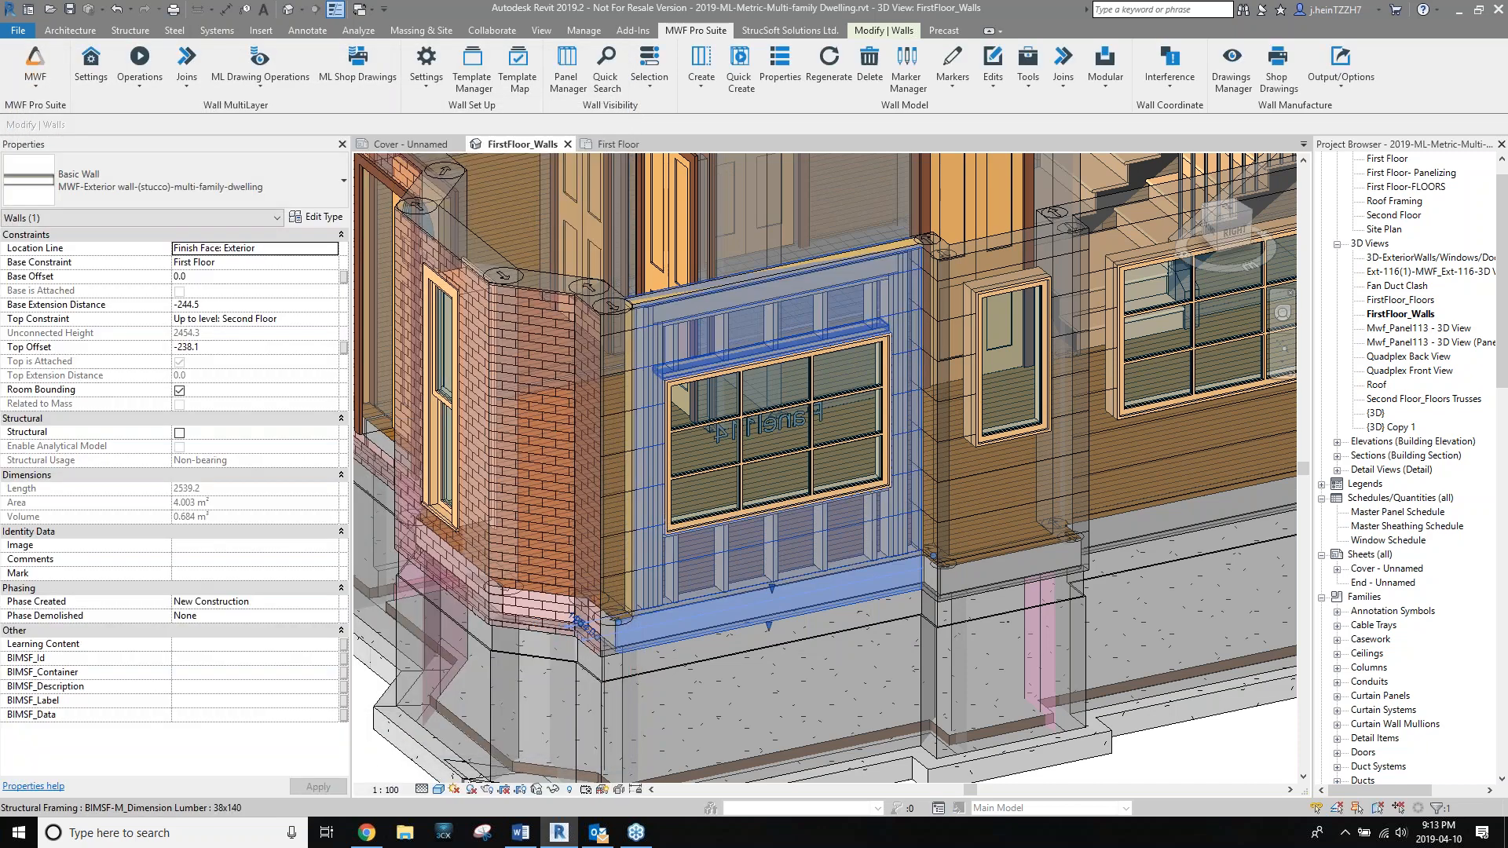
Select the casement window in the framed panel and review the marker types for single wall openings.
scroll(795, 702, up, 3)
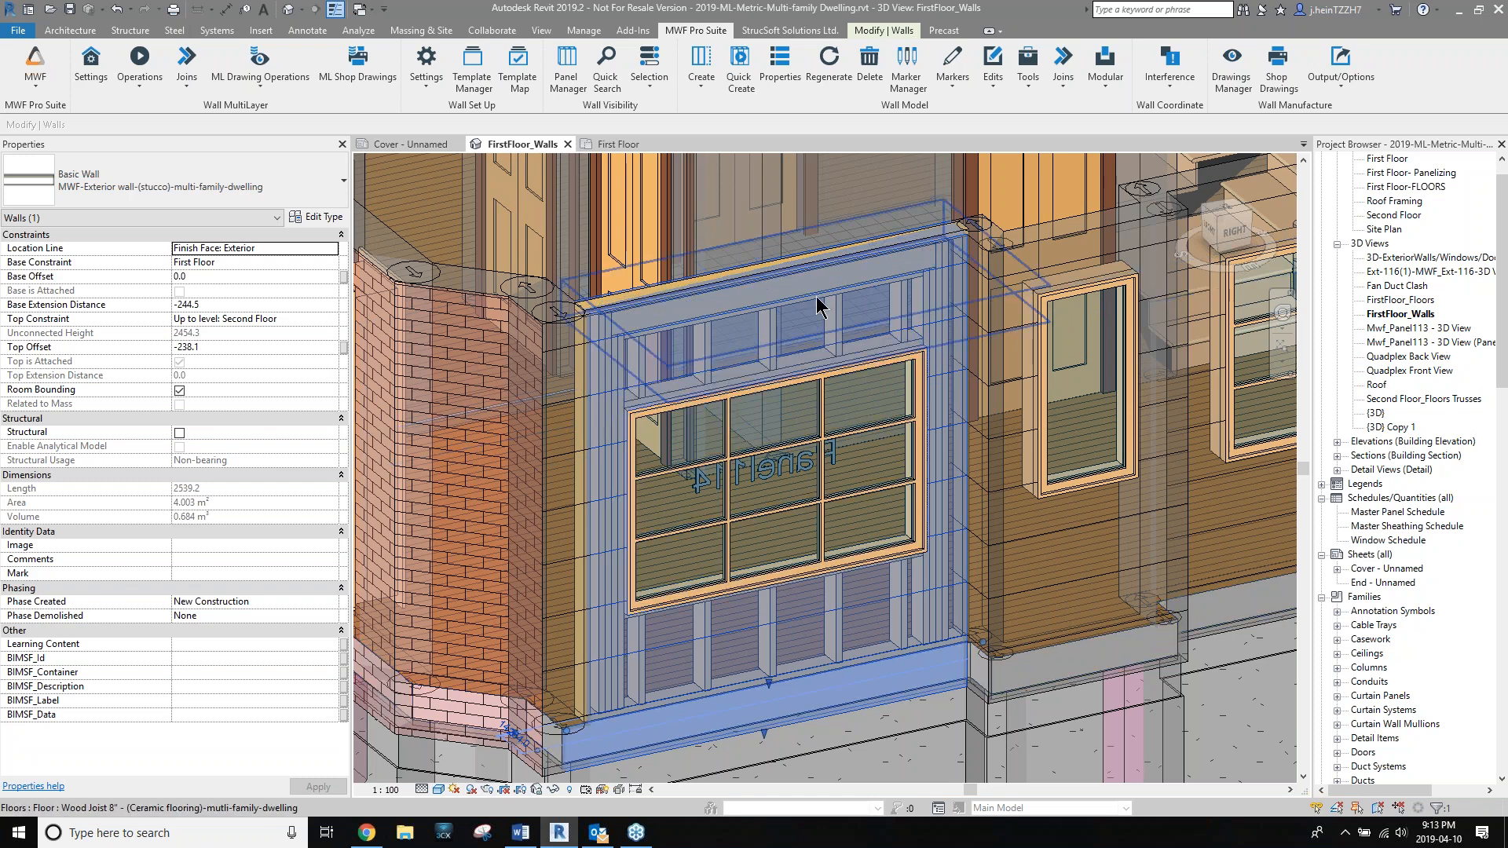
click(920, 386)
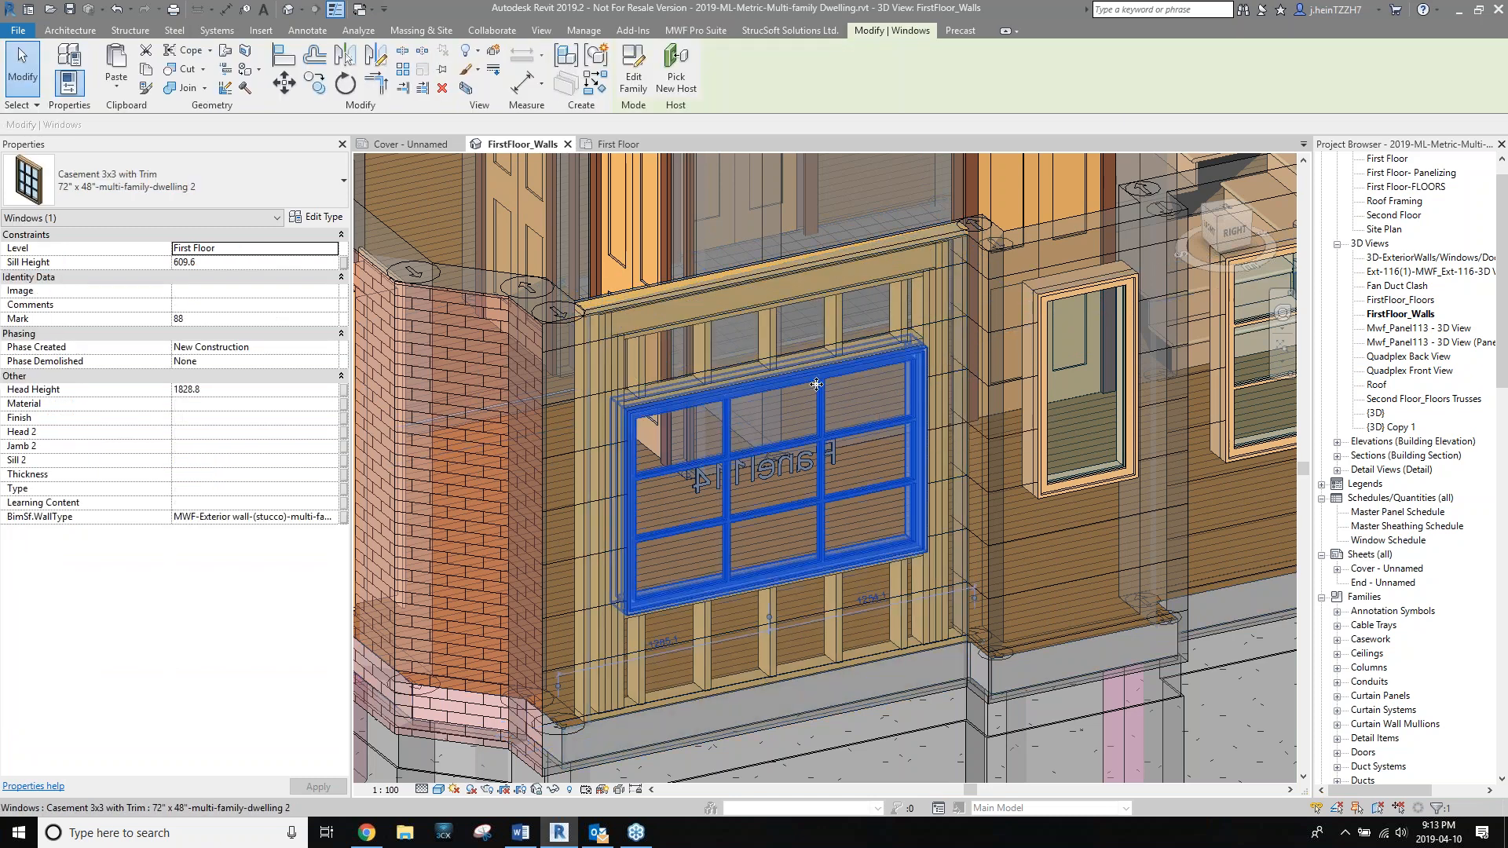
click(696, 29)
click(921, 78)
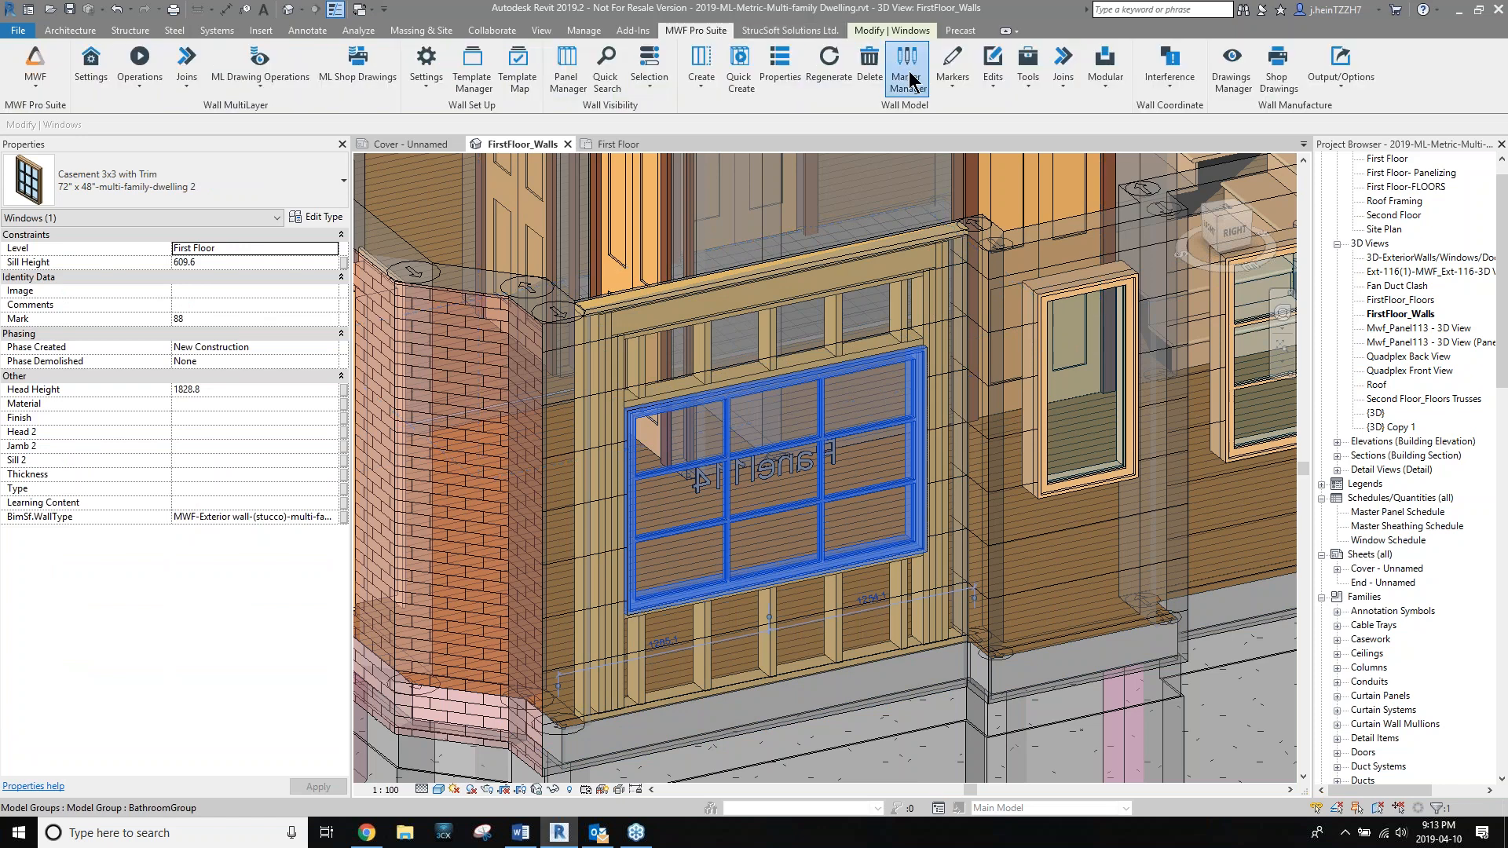
click(121, 202)
click(135, 228)
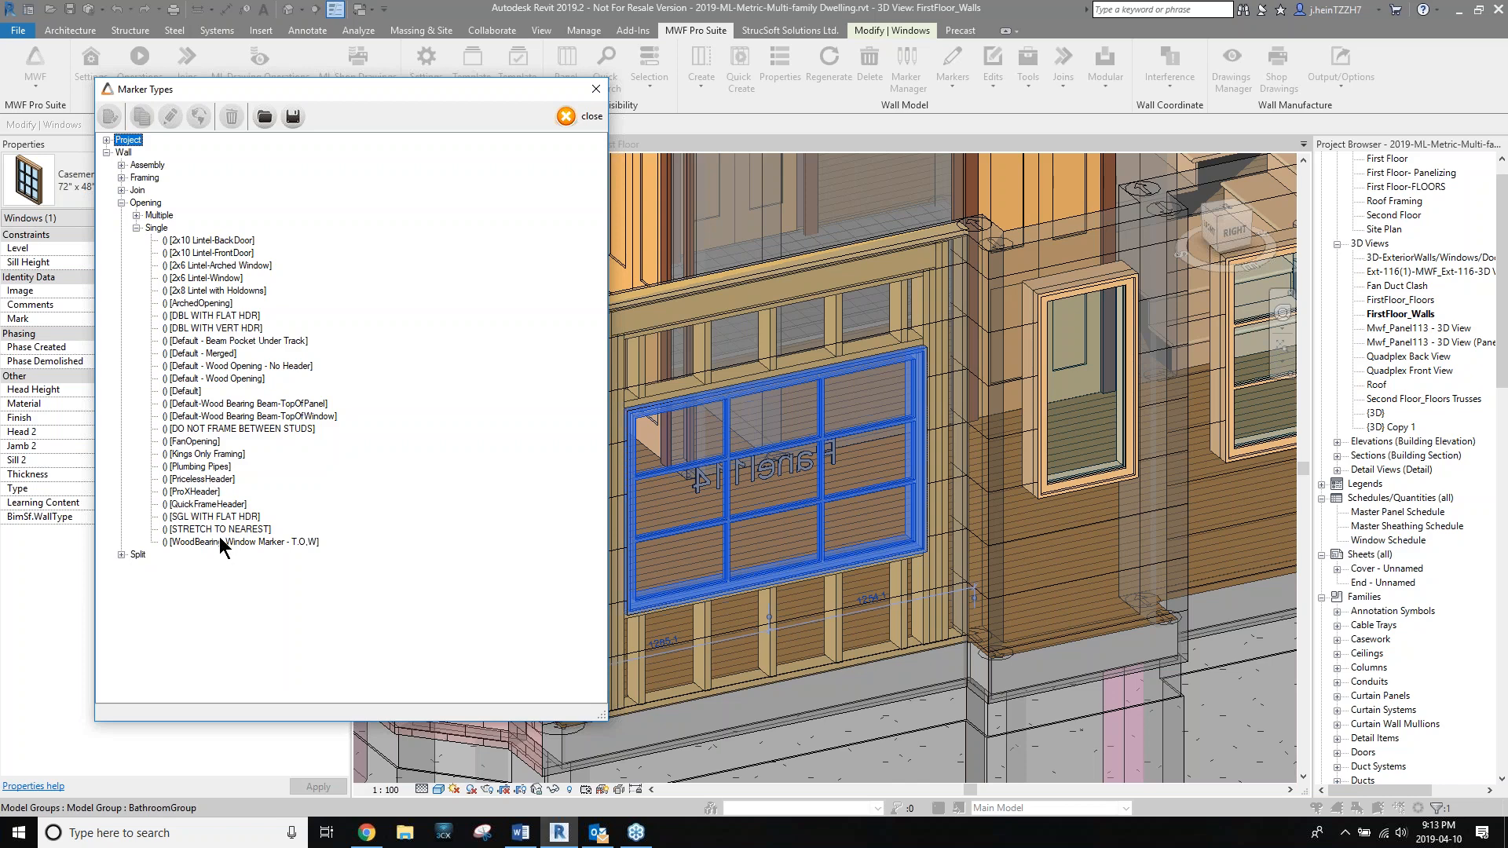
click(579, 119)
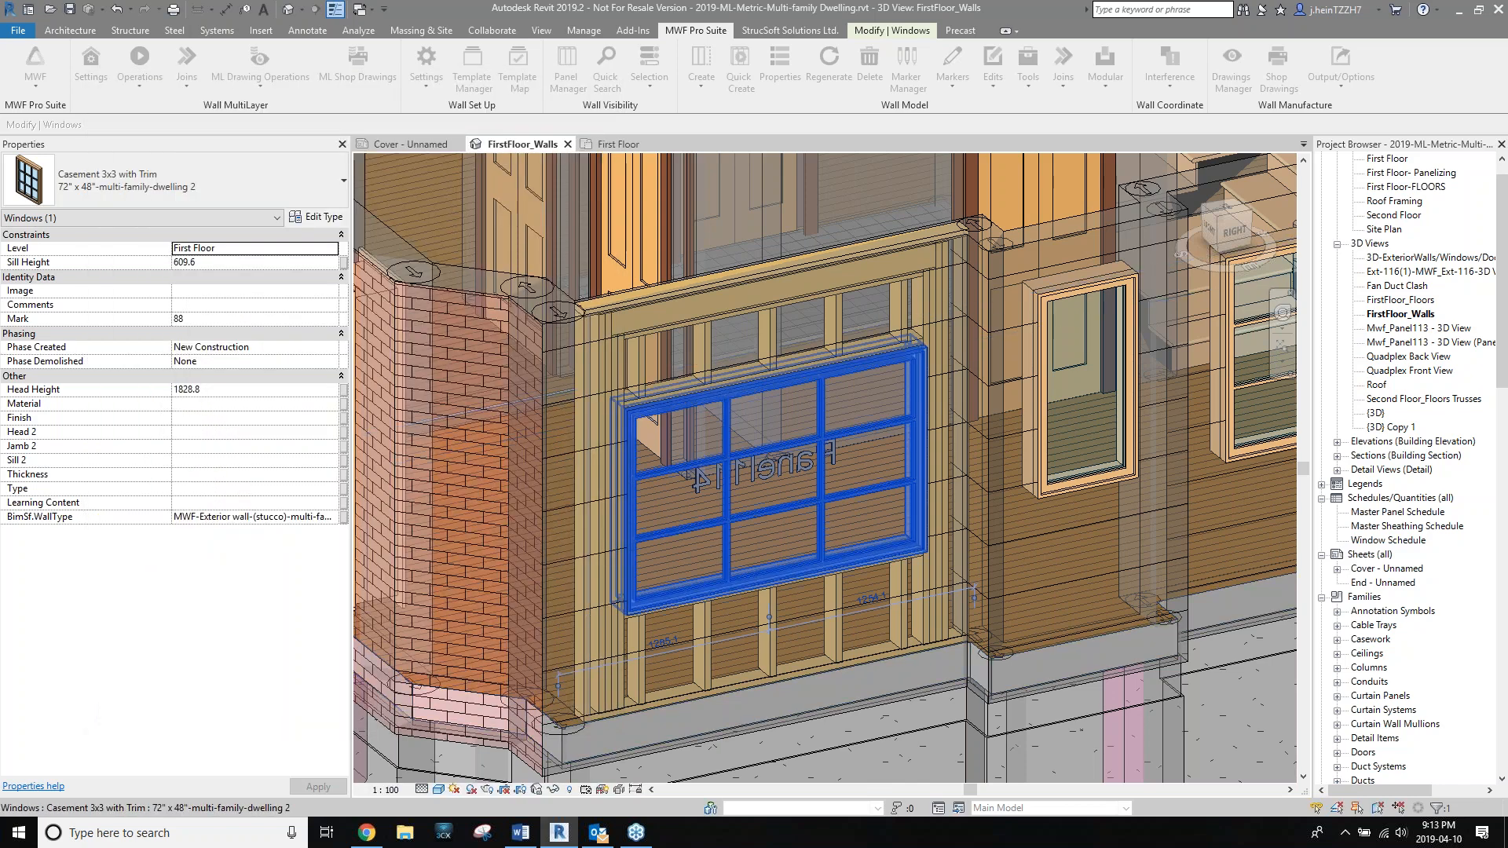
Set the header alignment to Spaced in the window's WoodBearing Window Marker - T.O.W framing type and apply it to the opening.
click(959, 78)
click(968, 107)
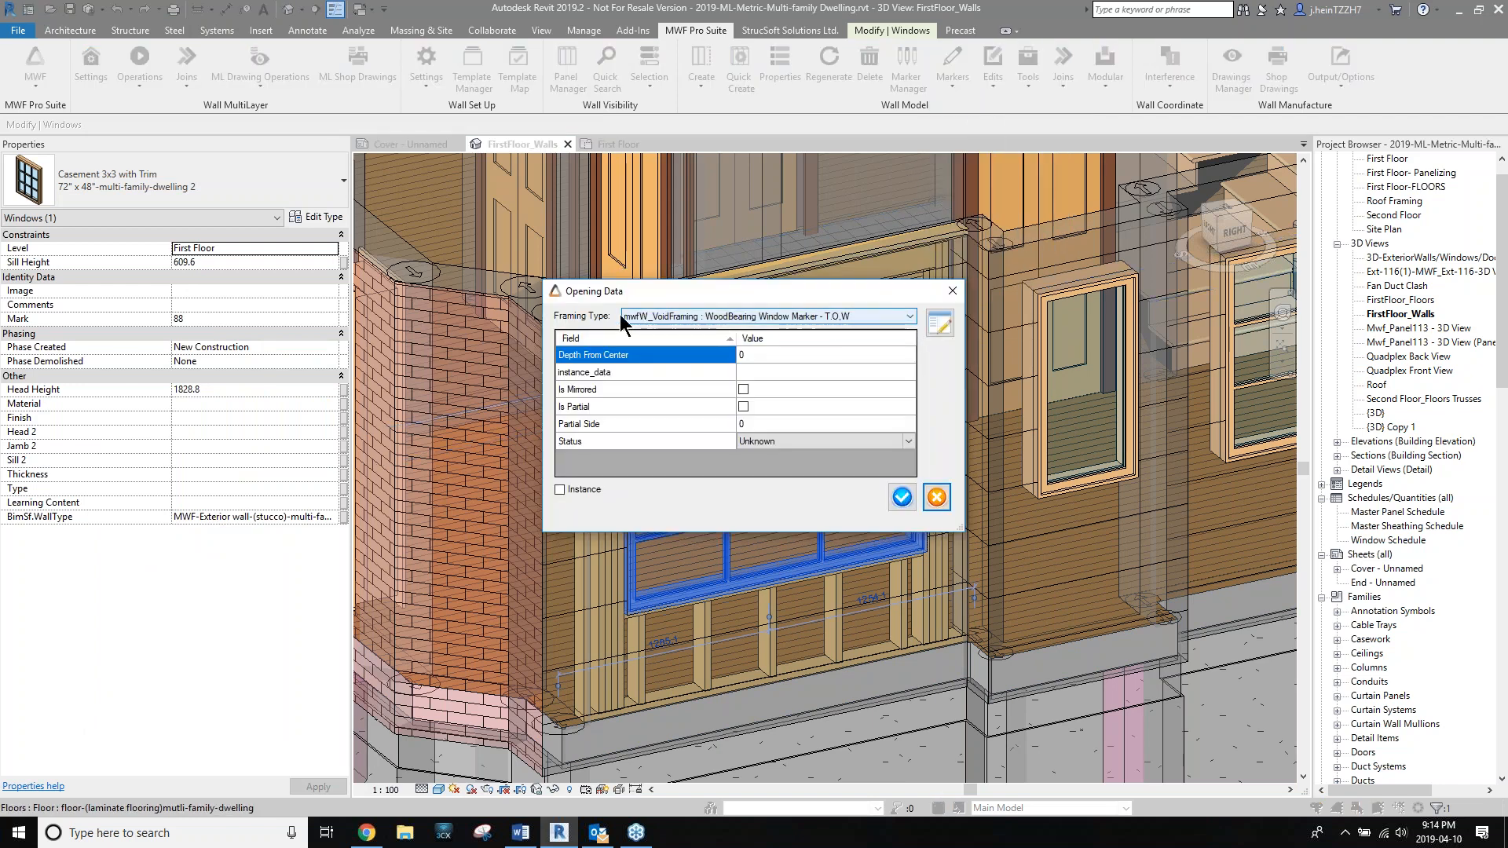
click(942, 331)
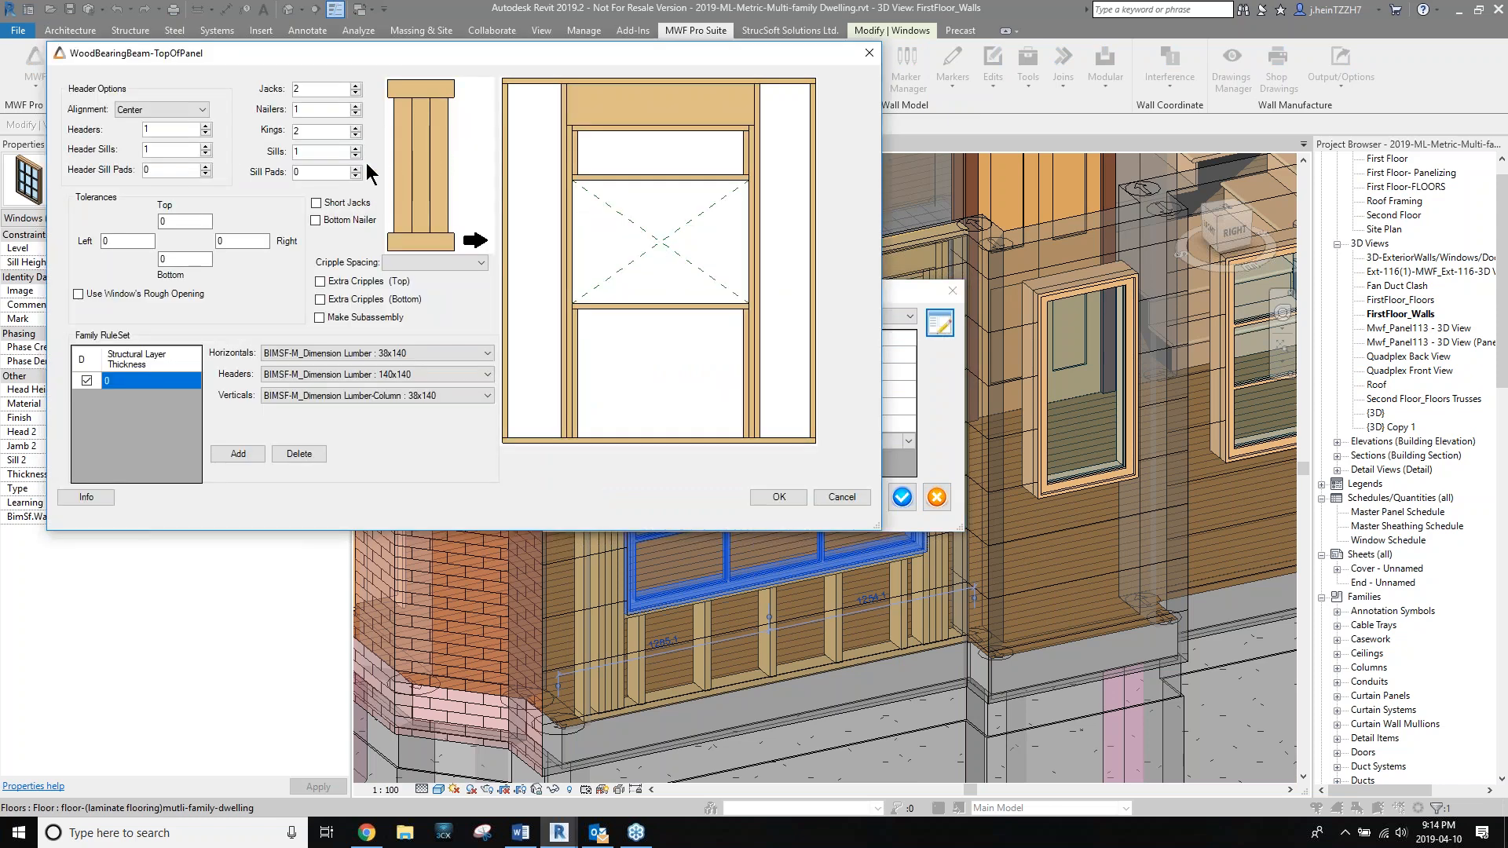
click(193, 108)
click(188, 154)
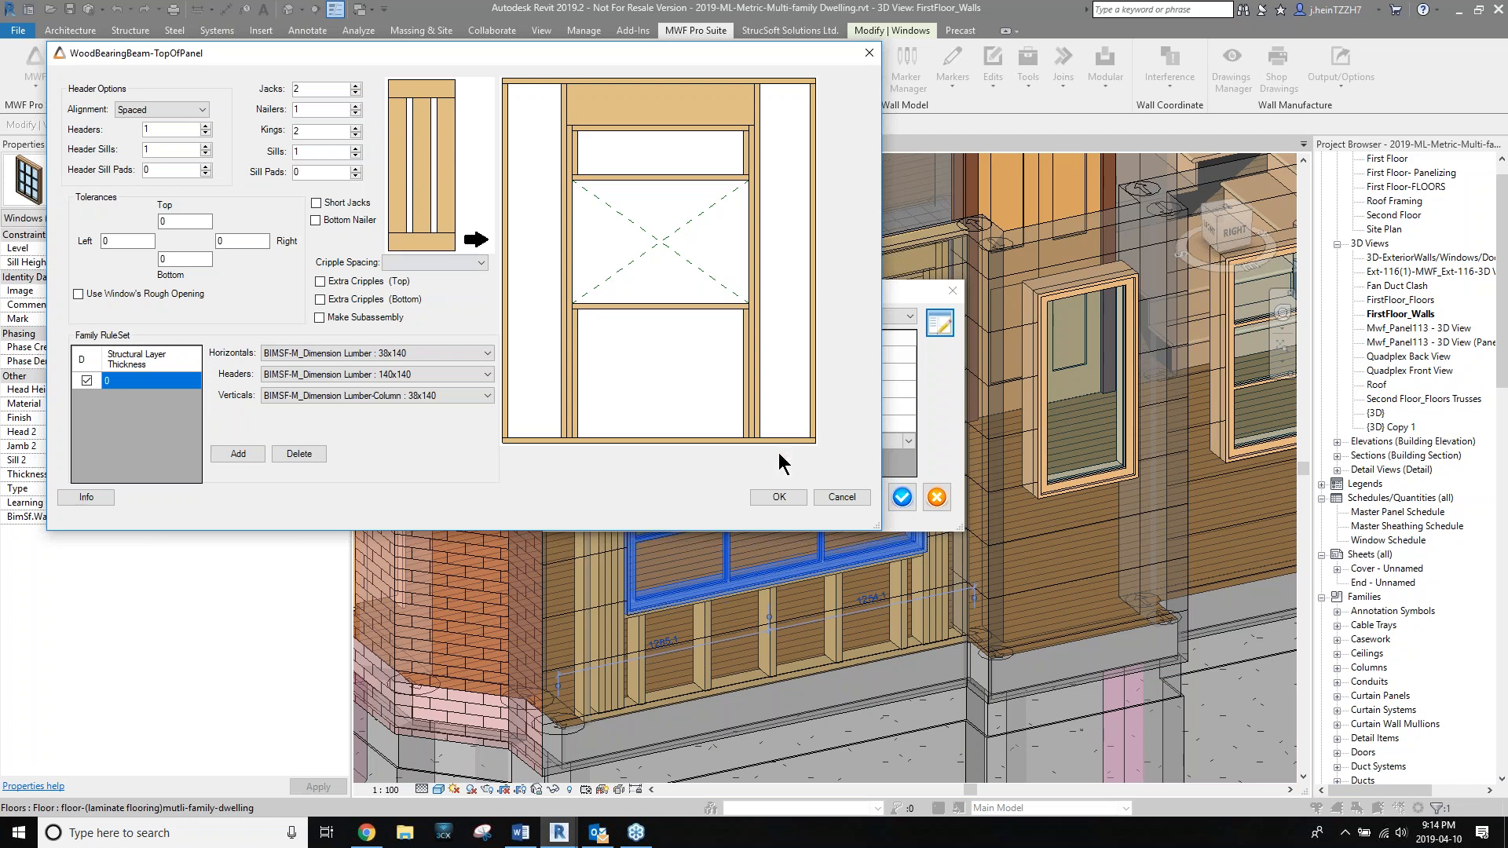
click(768, 496)
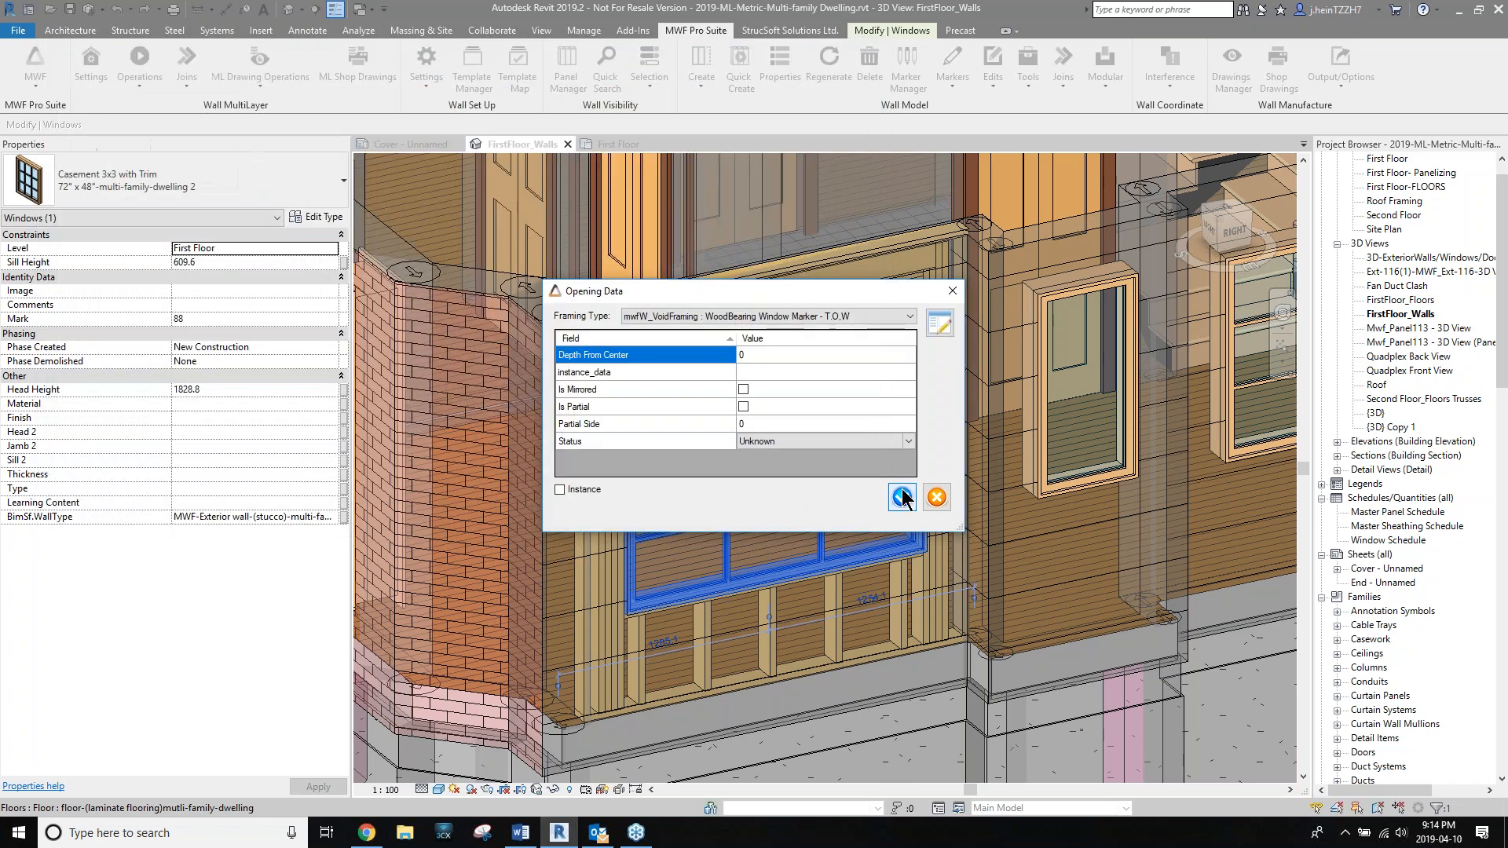
click(902, 497)
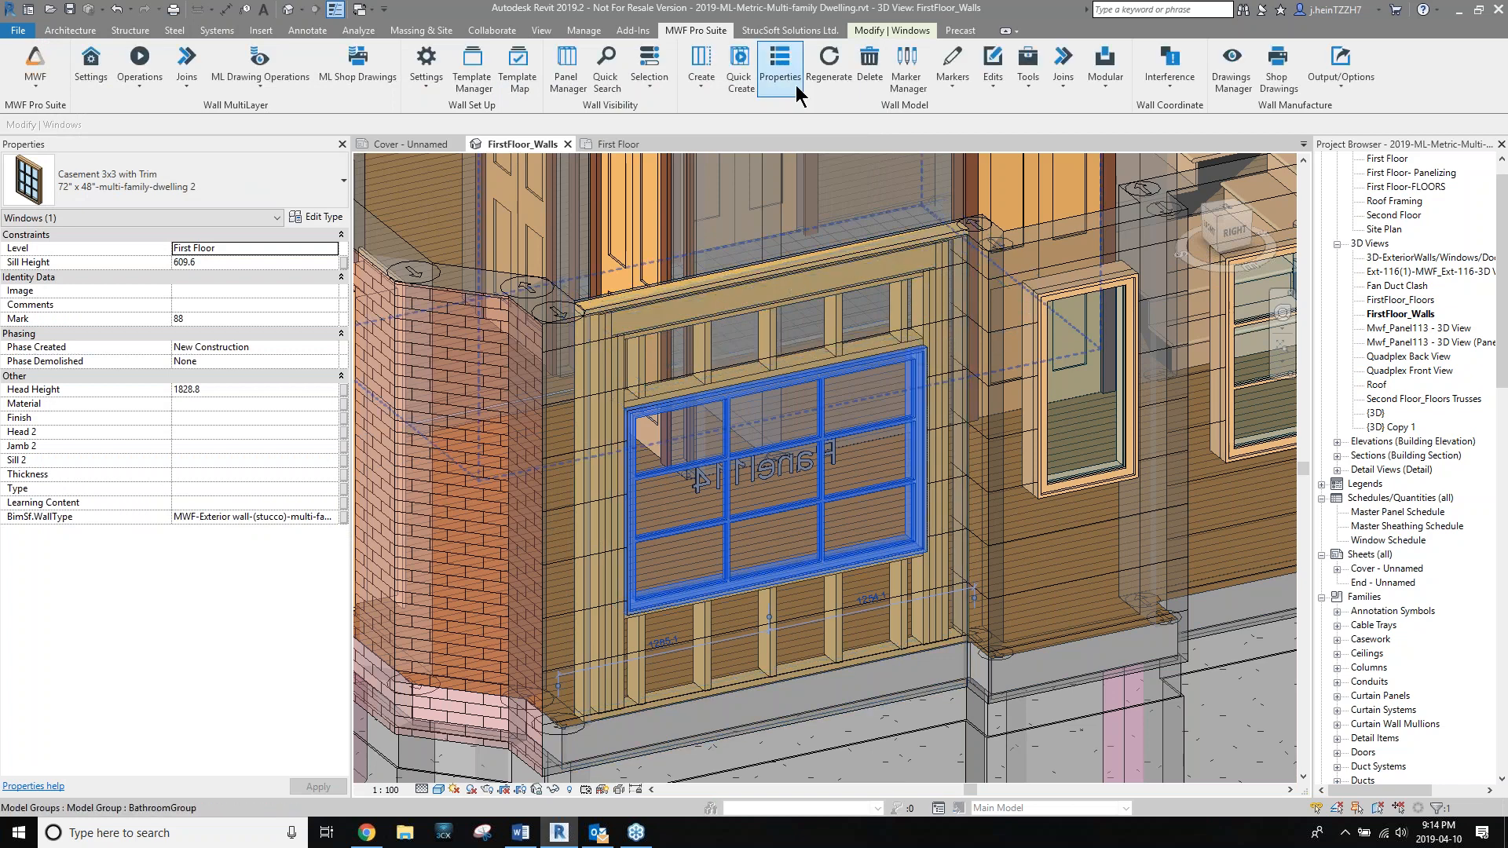
Apply the opening framing type mwfW_VoidFraming : Default-Wood Bearing Beam-TopOfWindow to the selected window.
click(954, 78)
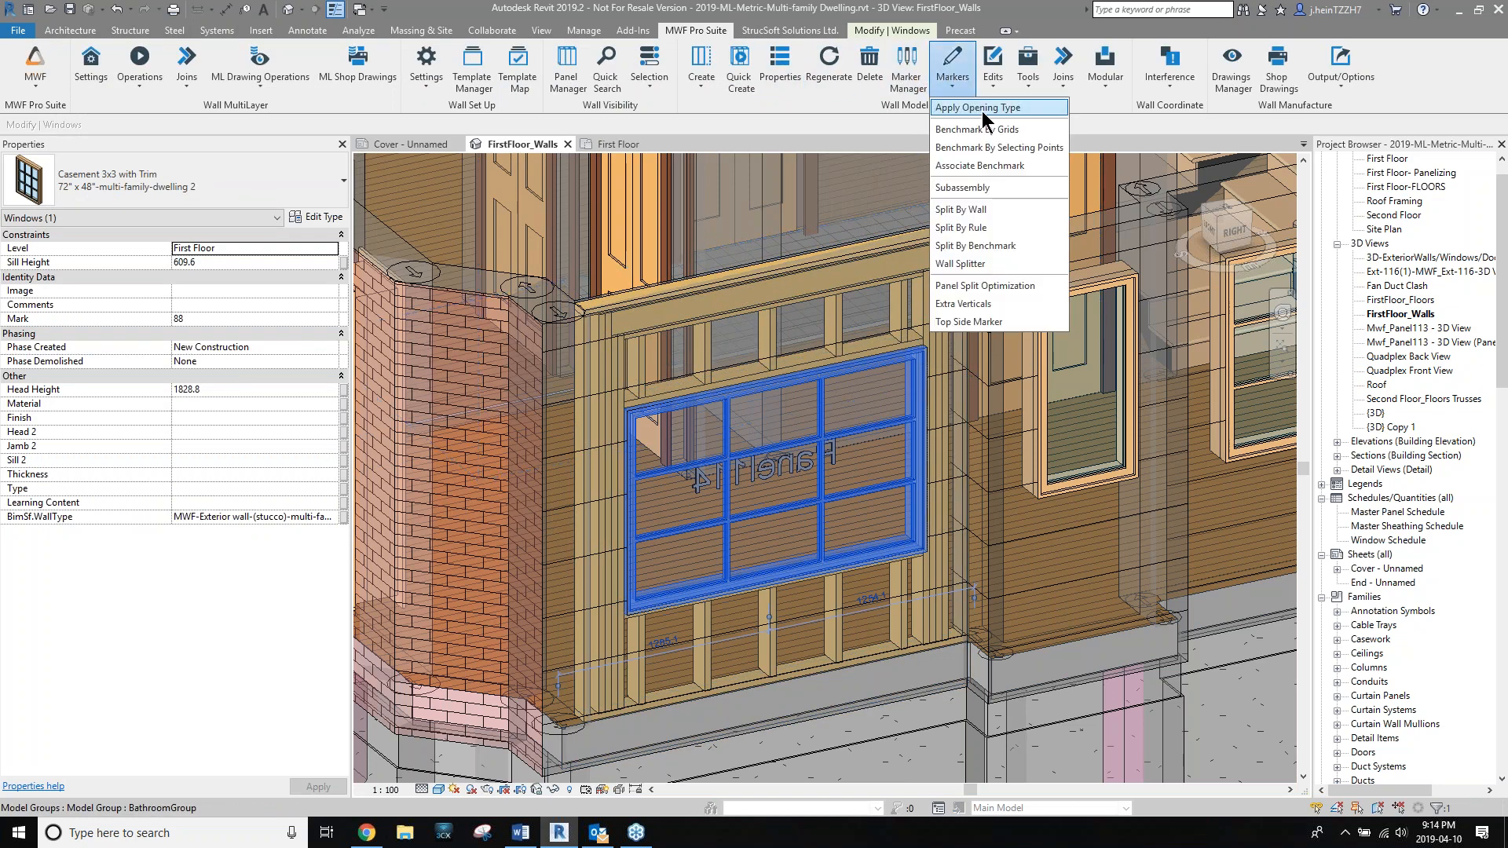
click(981, 110)
drag(802, 292, 329, 172)
click(442, 194)
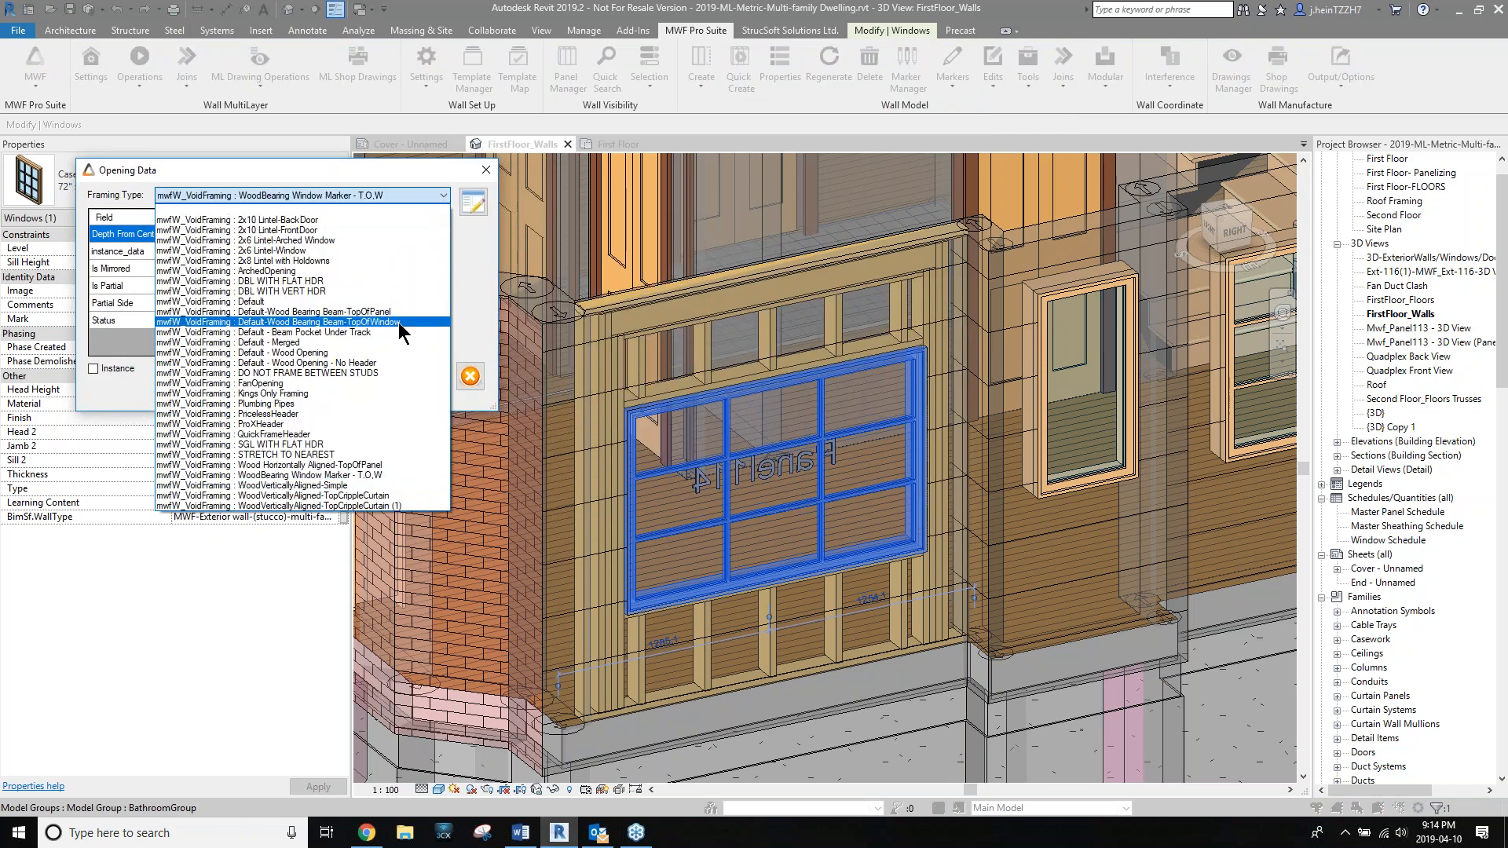
click(398, 322)
click(434, 375)
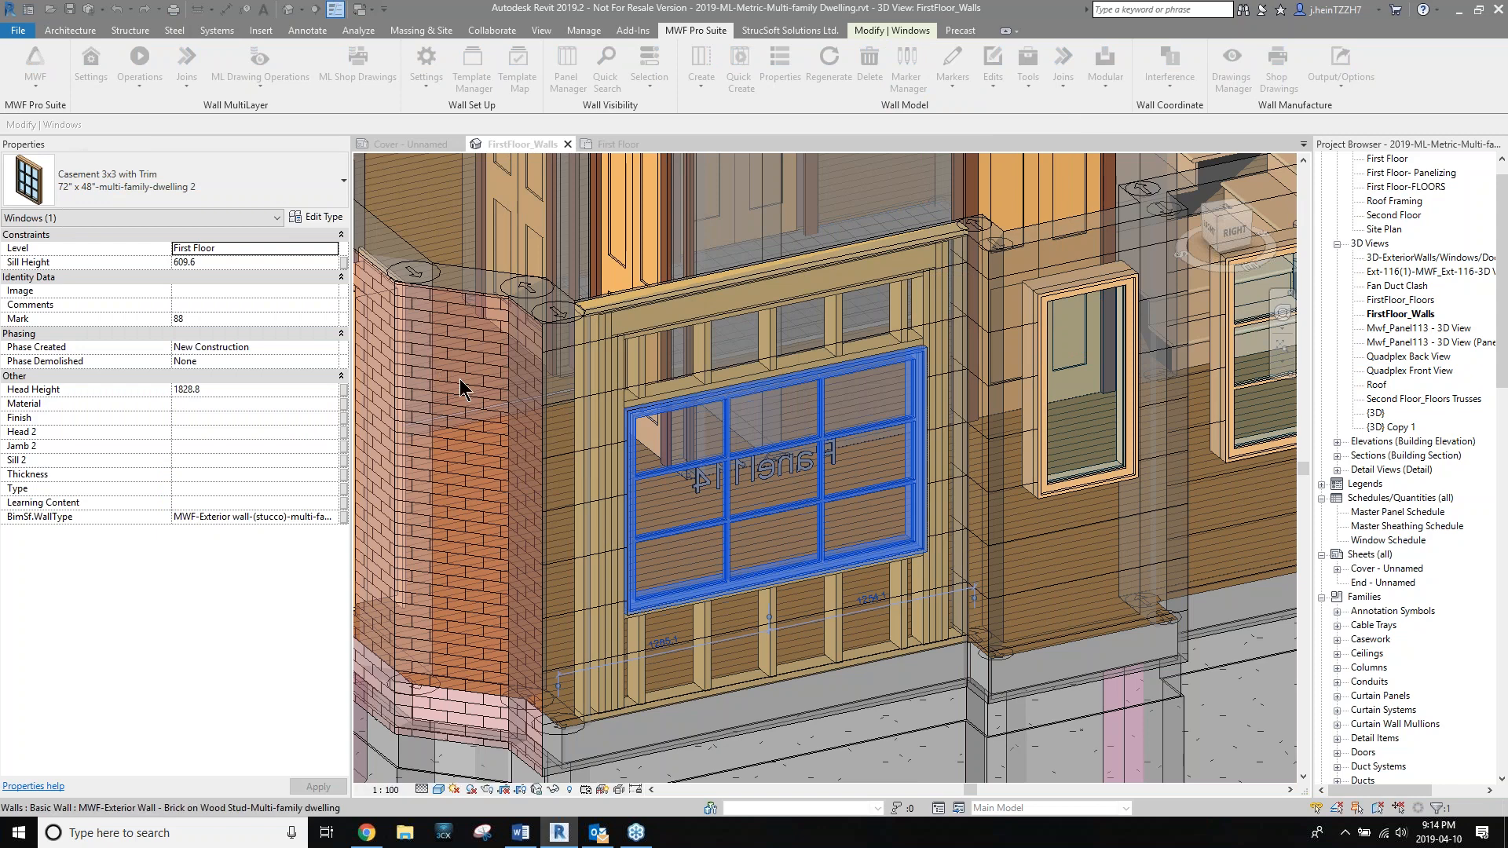
Regenerate the wood-framed panel around the casement window with its newly applied opening framing type.
click(760, 334)
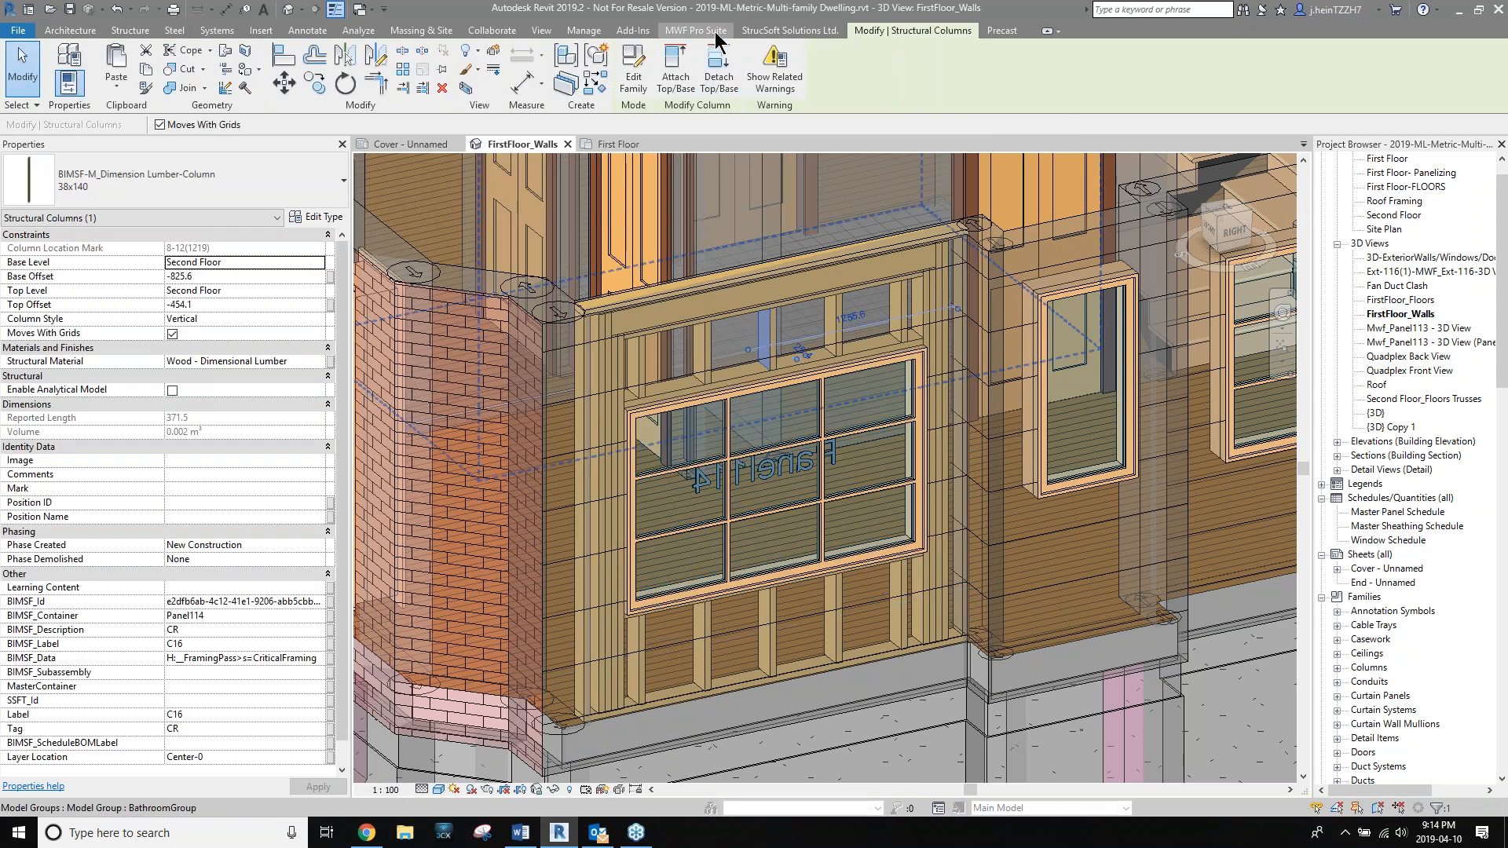
click(715, 33)
click(828, 64)
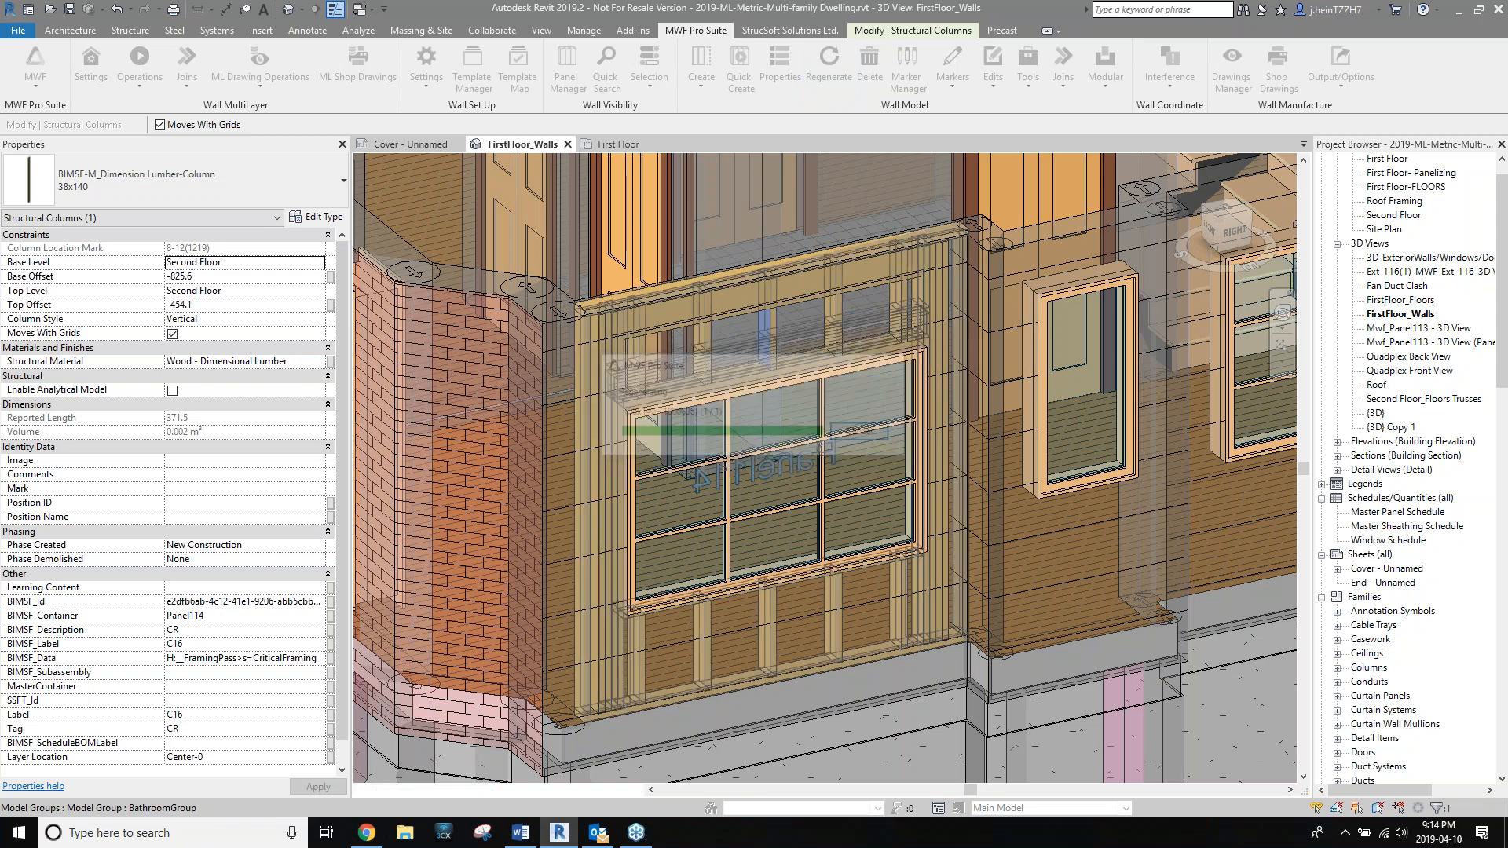
key(Escape)
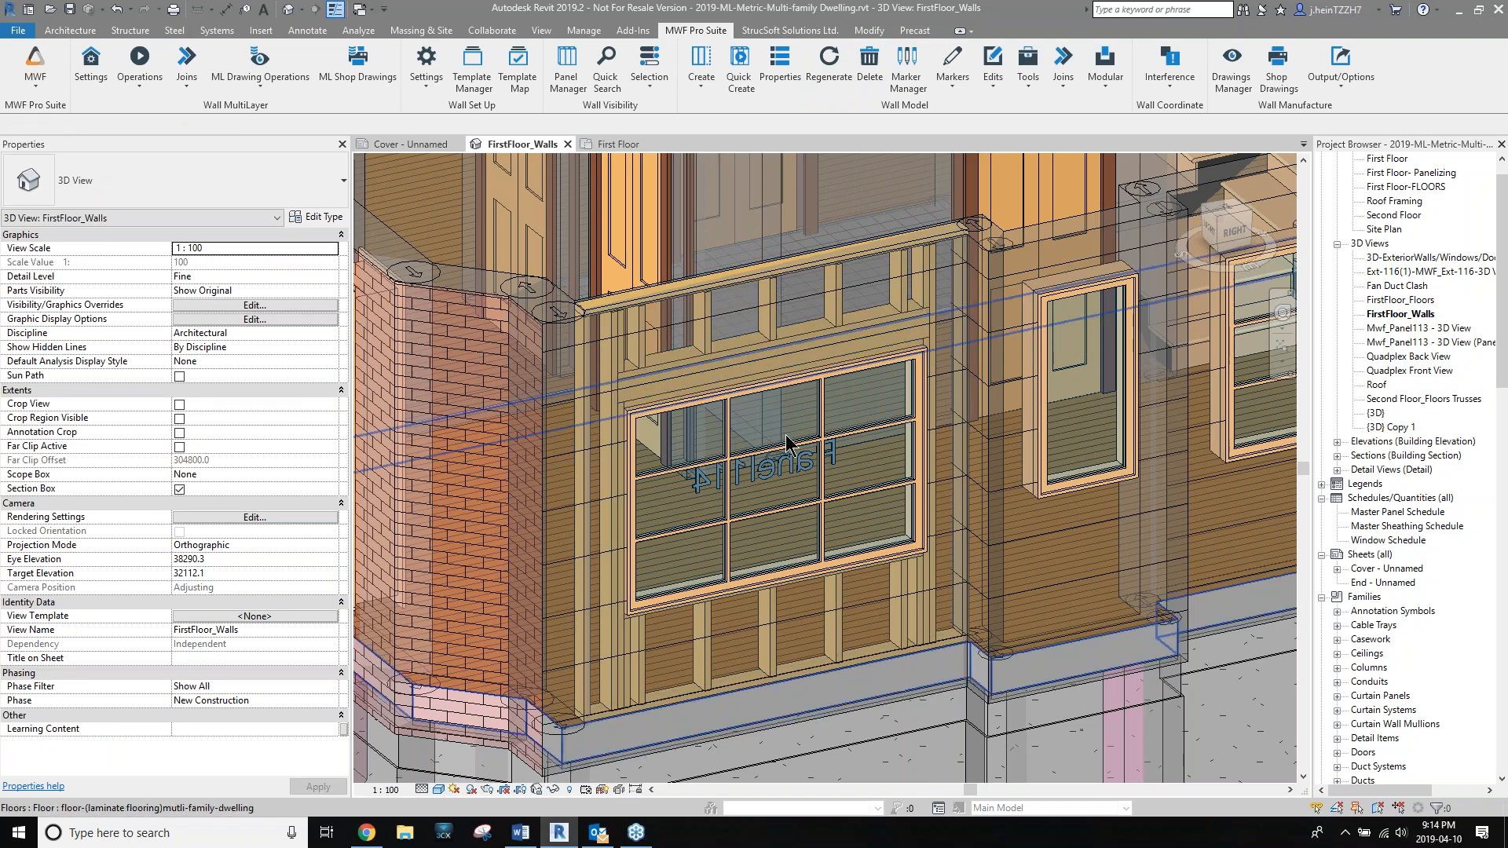
Delete the casement window from the framed panel and regenerate the panel's framing.
click(820, 490)
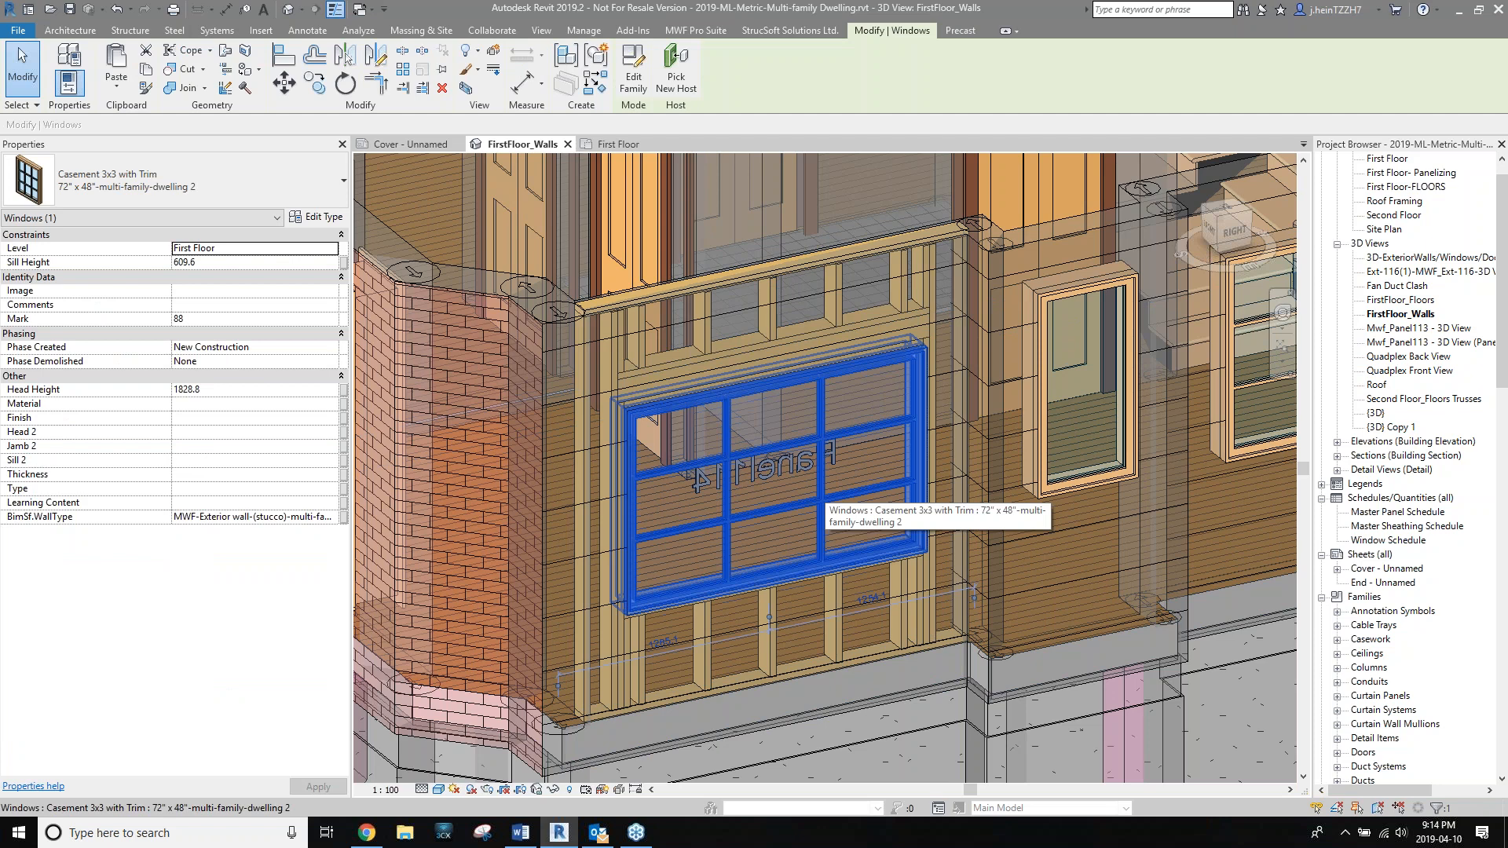
key(Escape)
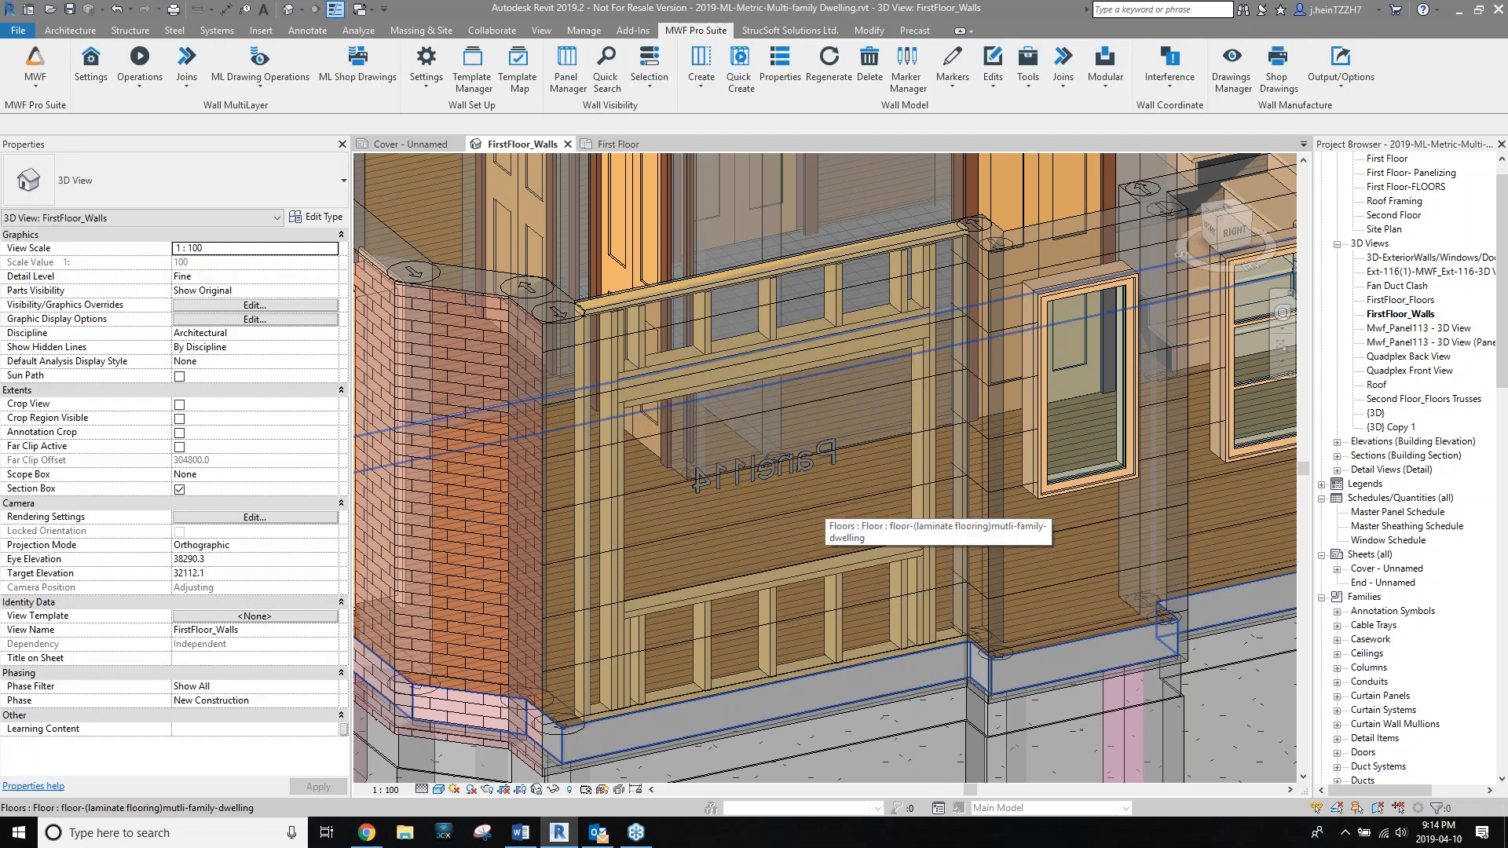
click(836, 603)
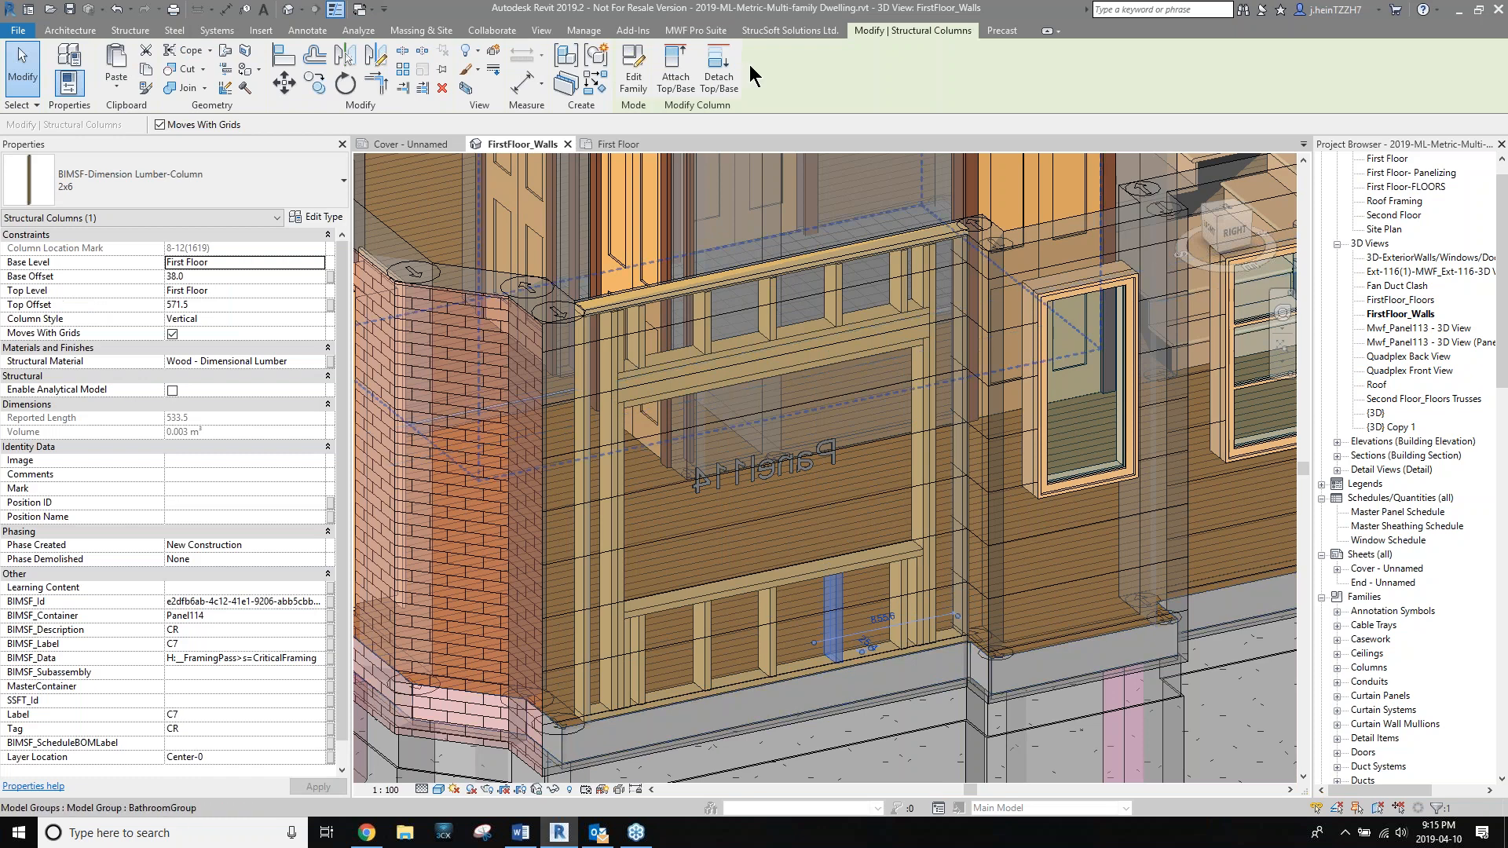
click(715, 33)
click(828, 59)
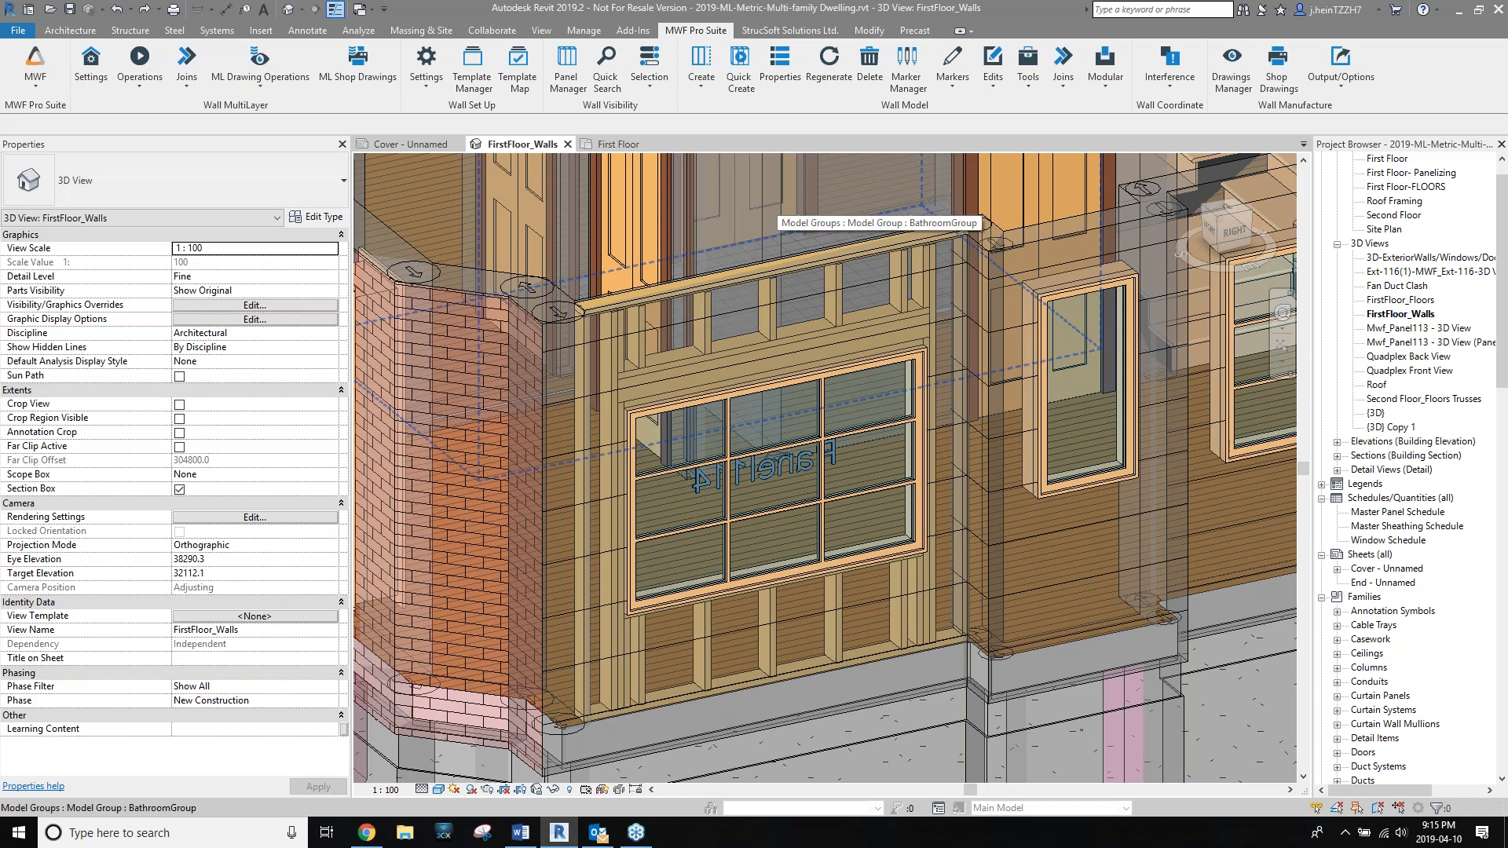
Review the templates assigned to each wall type in the MFD-Demo template map, widening its columns, and accept that map.
scroll(777, 388, down, 3)
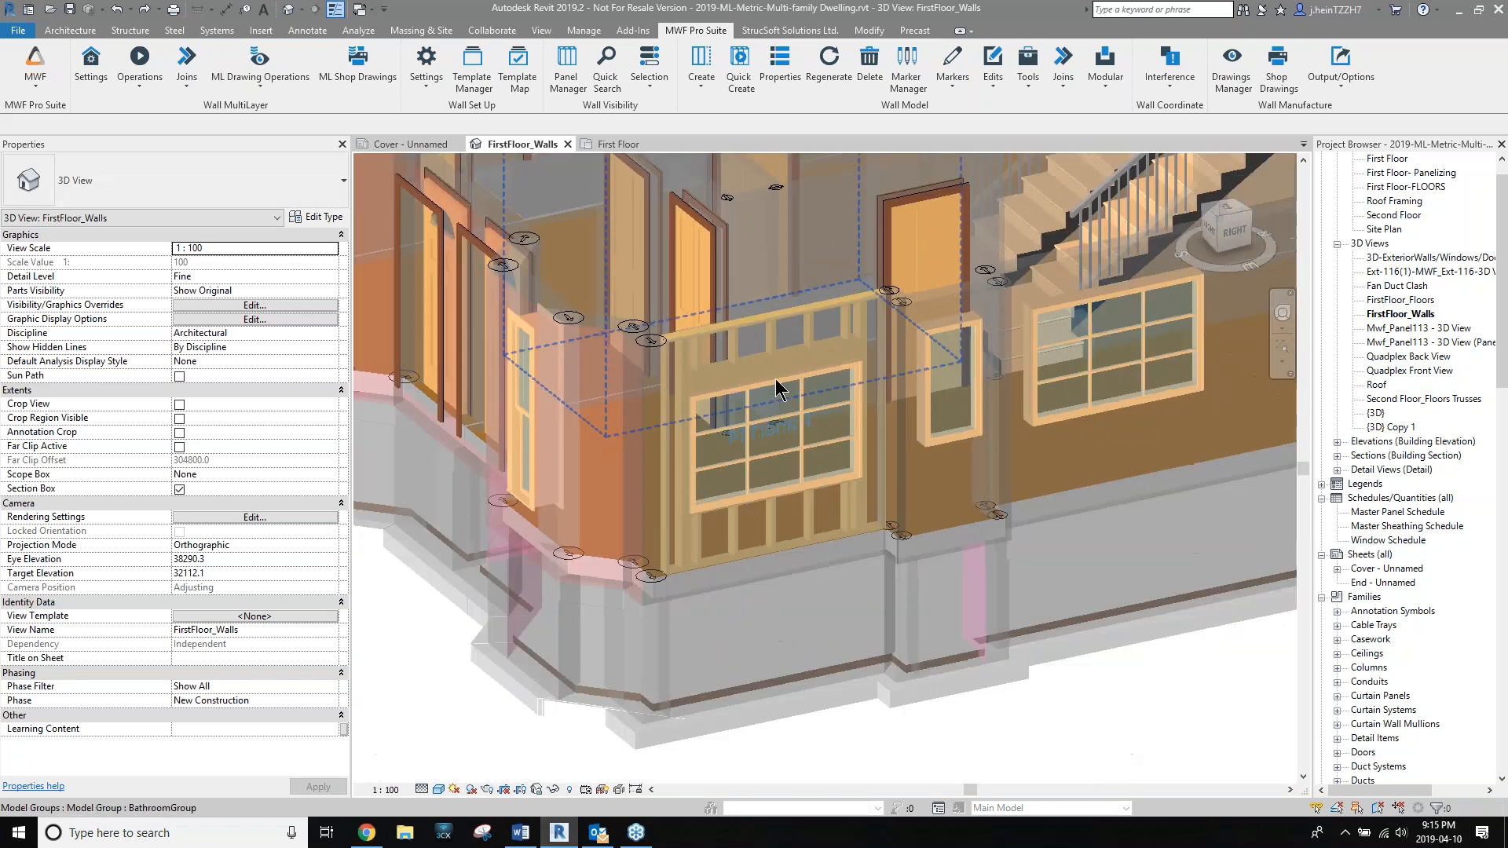
scroll(778, 388, down, 5)
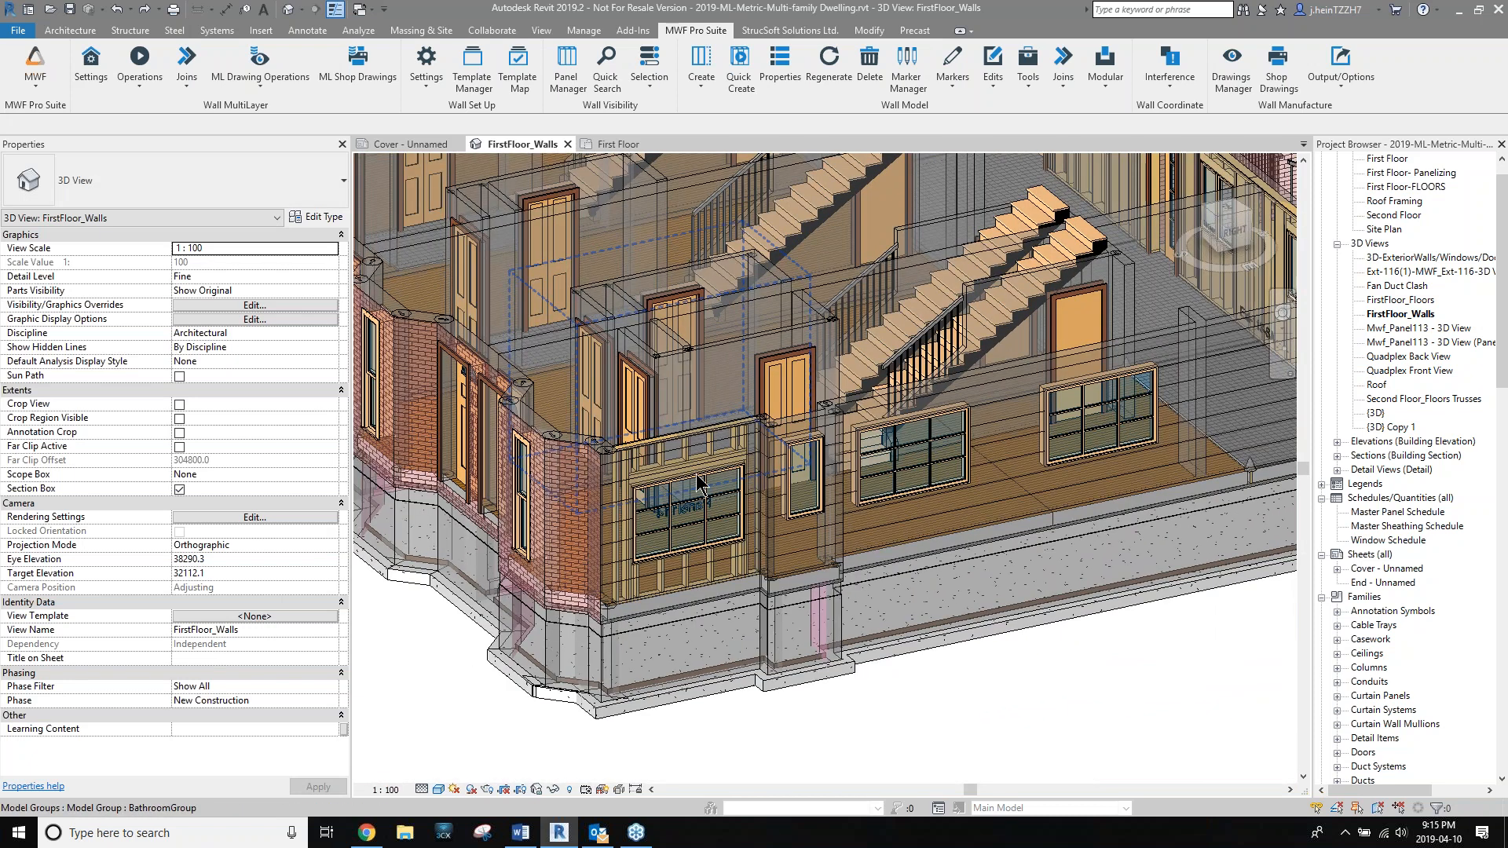
middle_drag(706, 498, 755, 386)
click(516, 74)
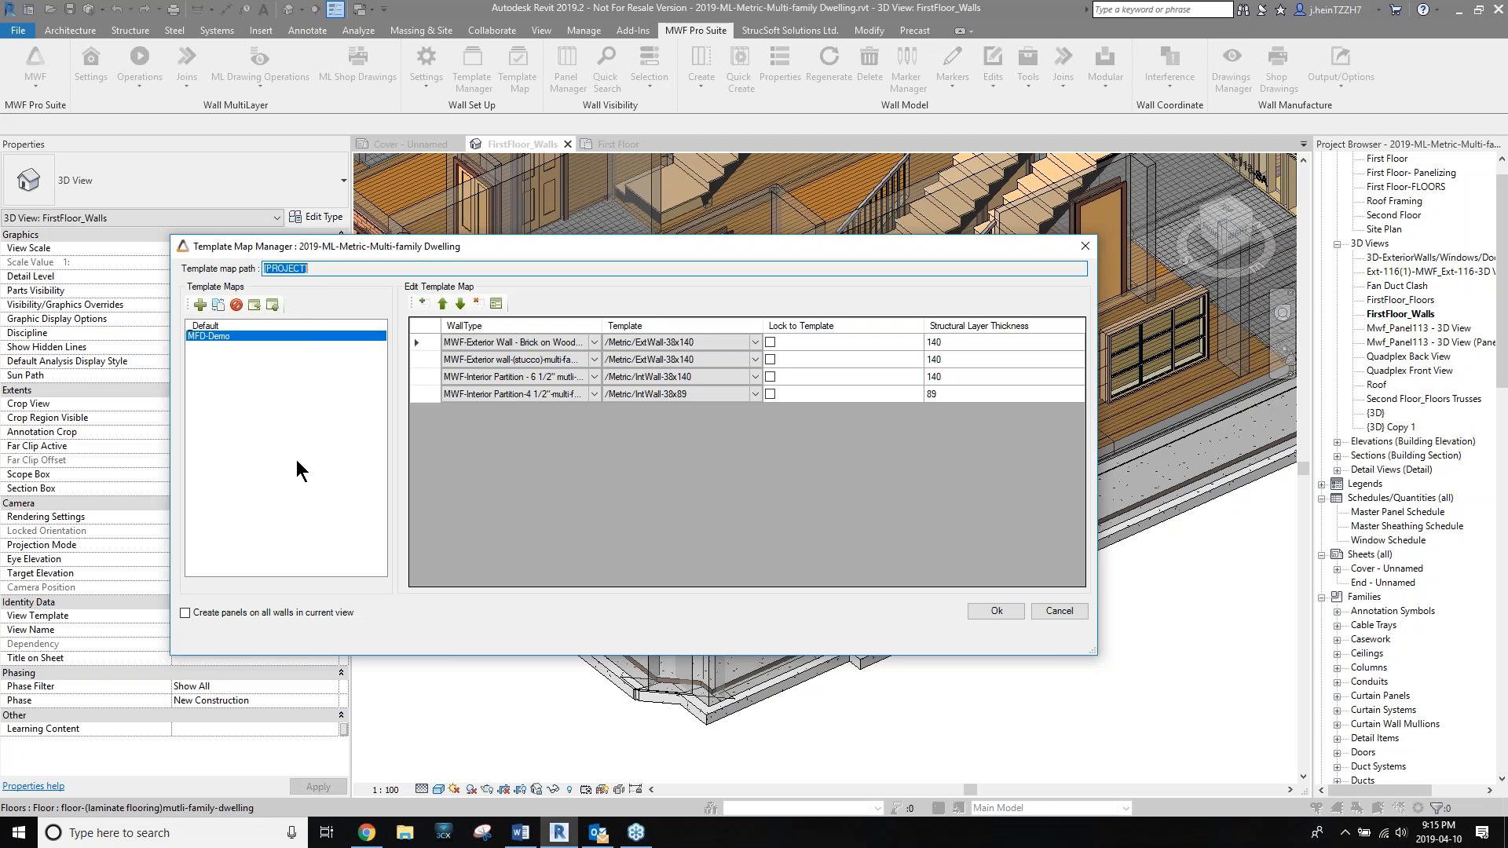
drag(601, 325, 700, 323)
click(601, 393)
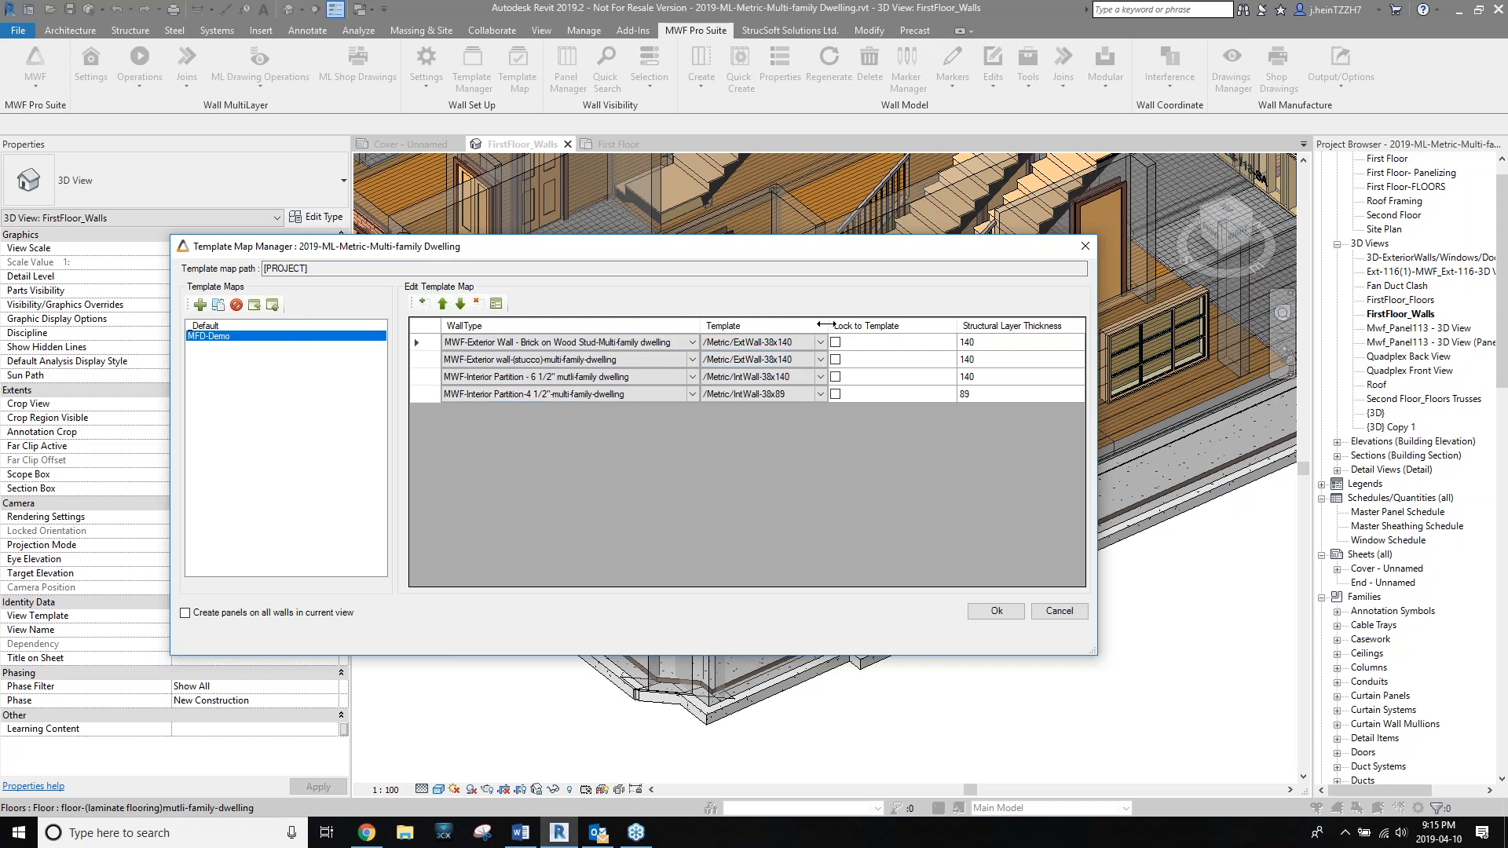
drag(824, 323, 860, 324)
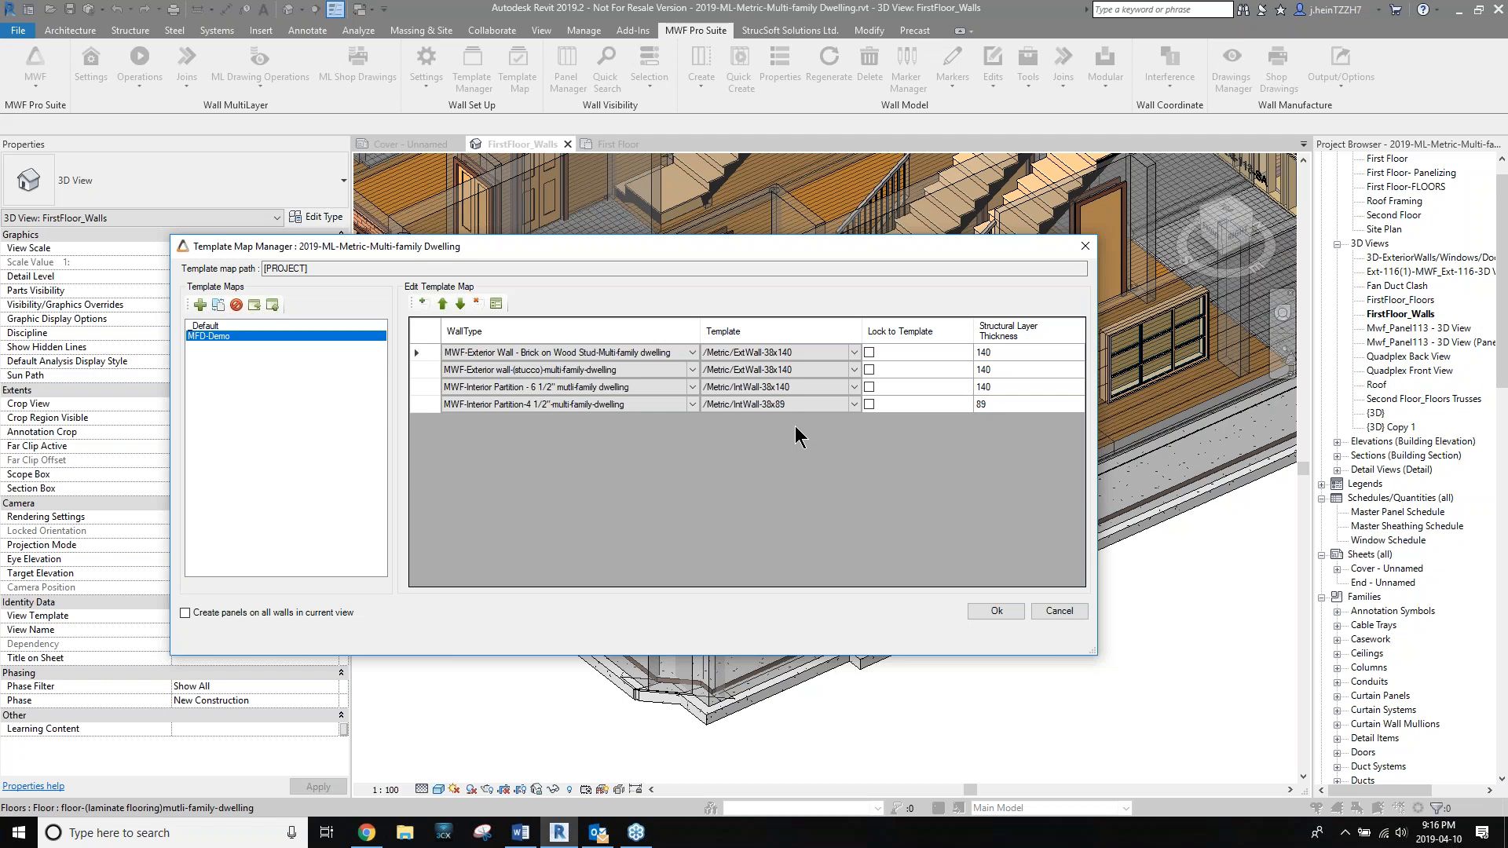
click(204, 340)
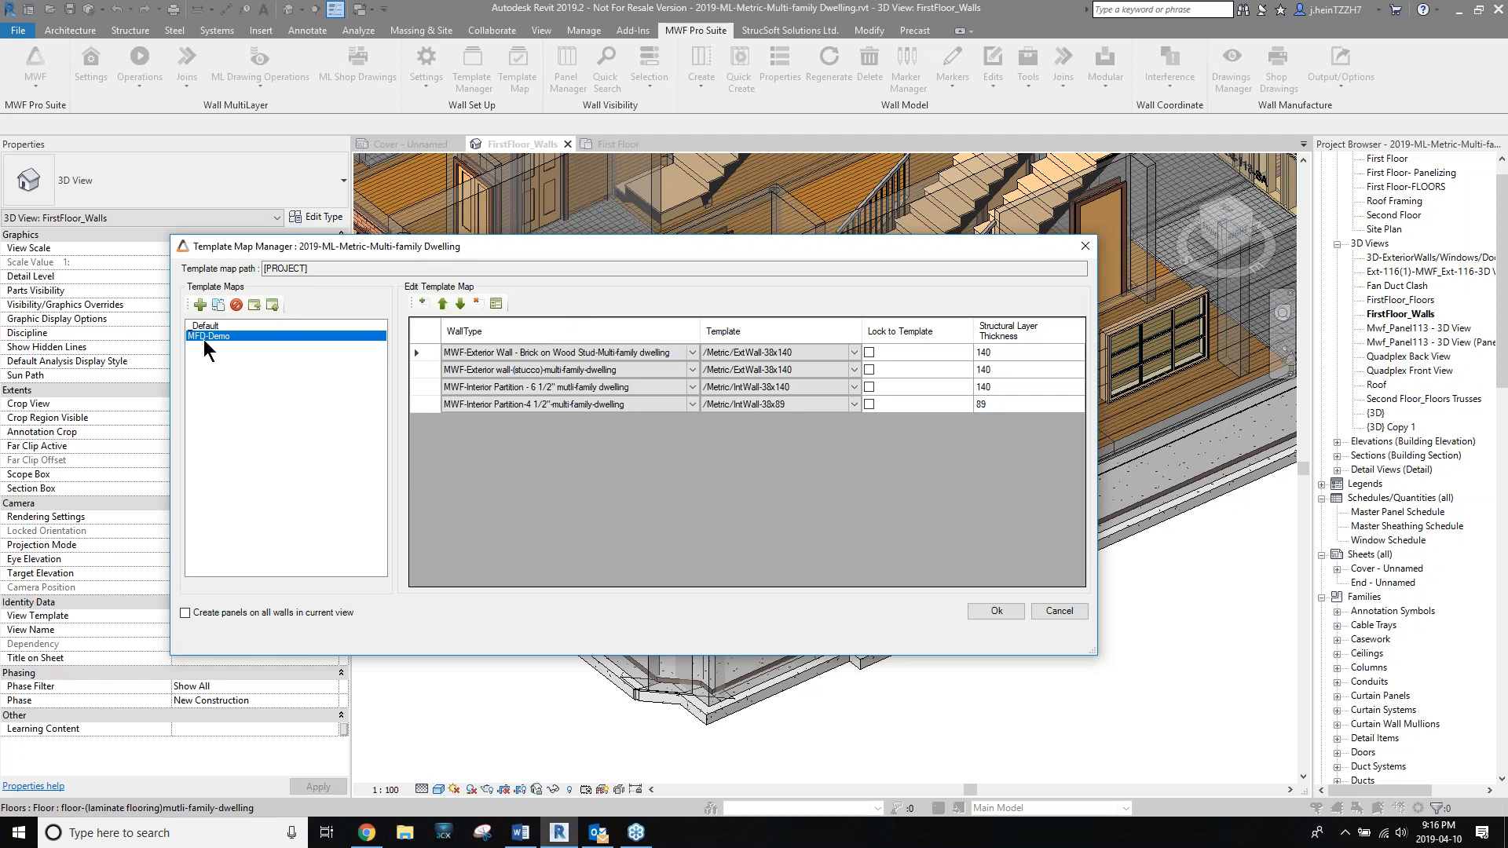
click(995, 612)
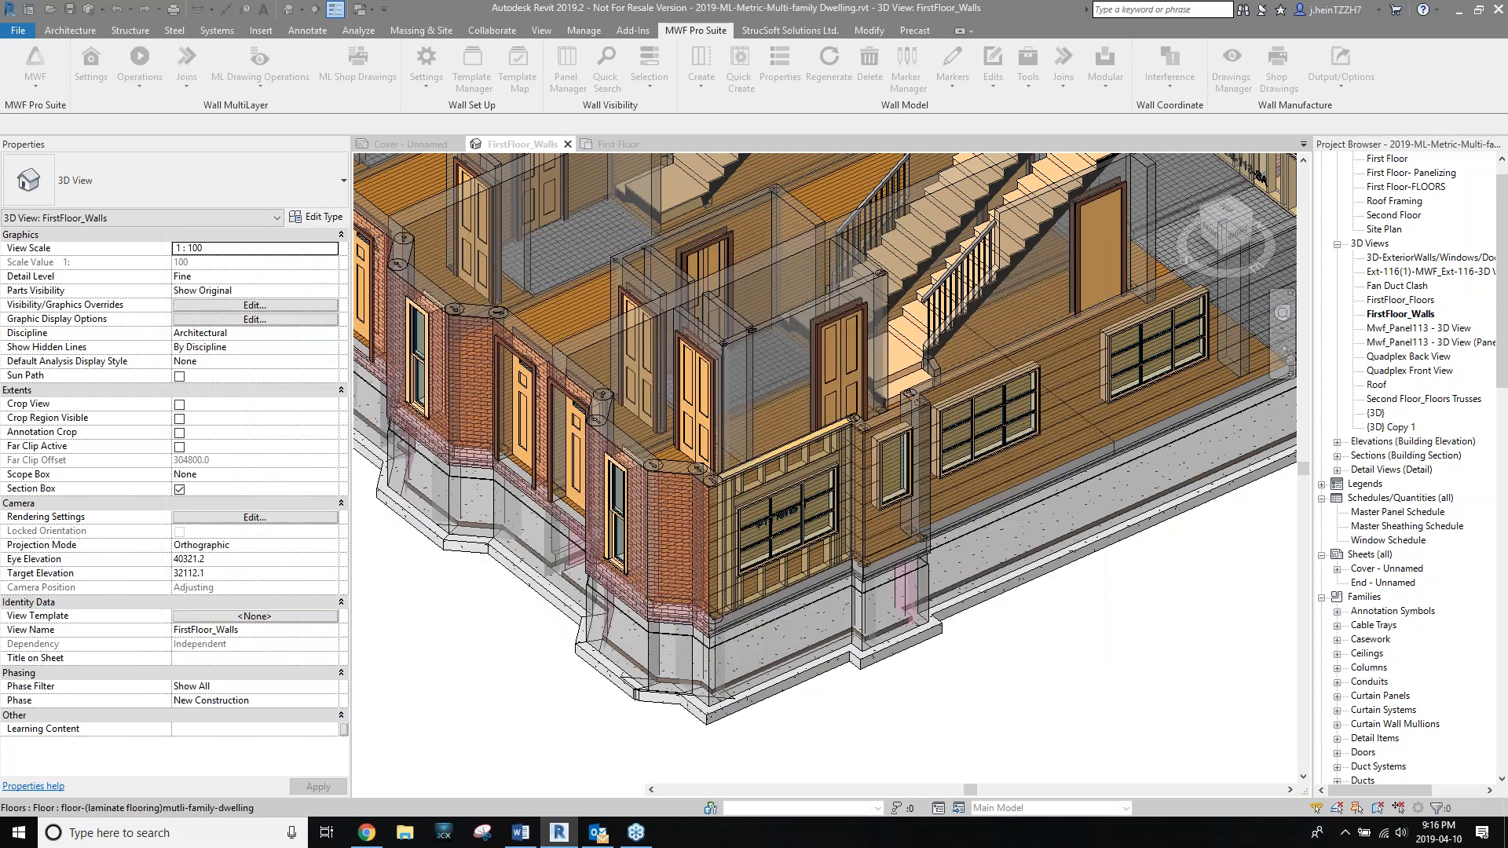
Quick Create framed panels for the angled brick bay wall, four interior partitions by the stairs and the long stucco exterior wall.
scroll(714, 487, up, 4)
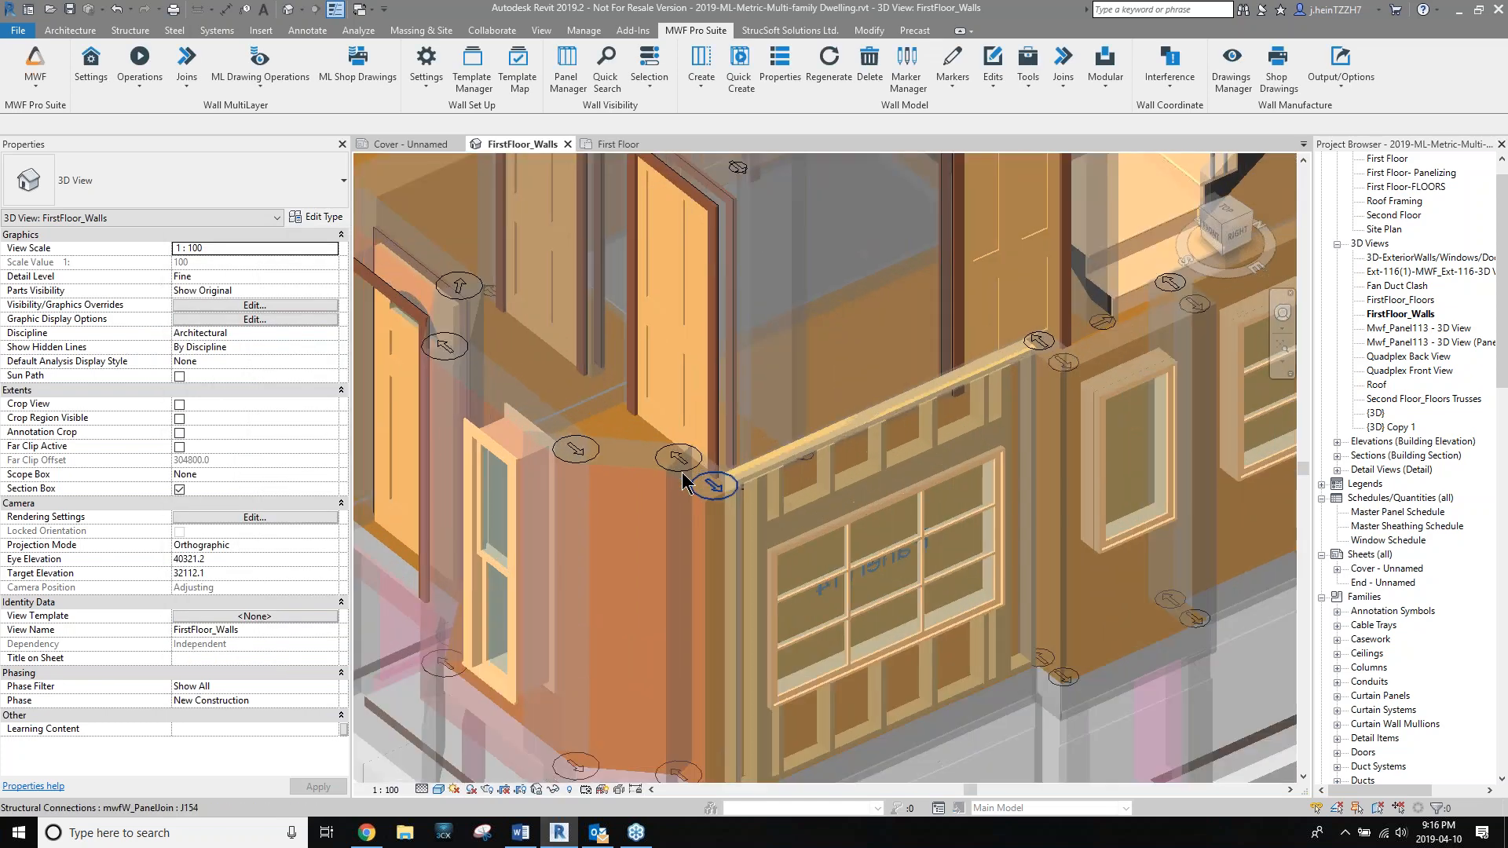
click(635, 468)
shift+middle_drag(634, 468, 774, 552)
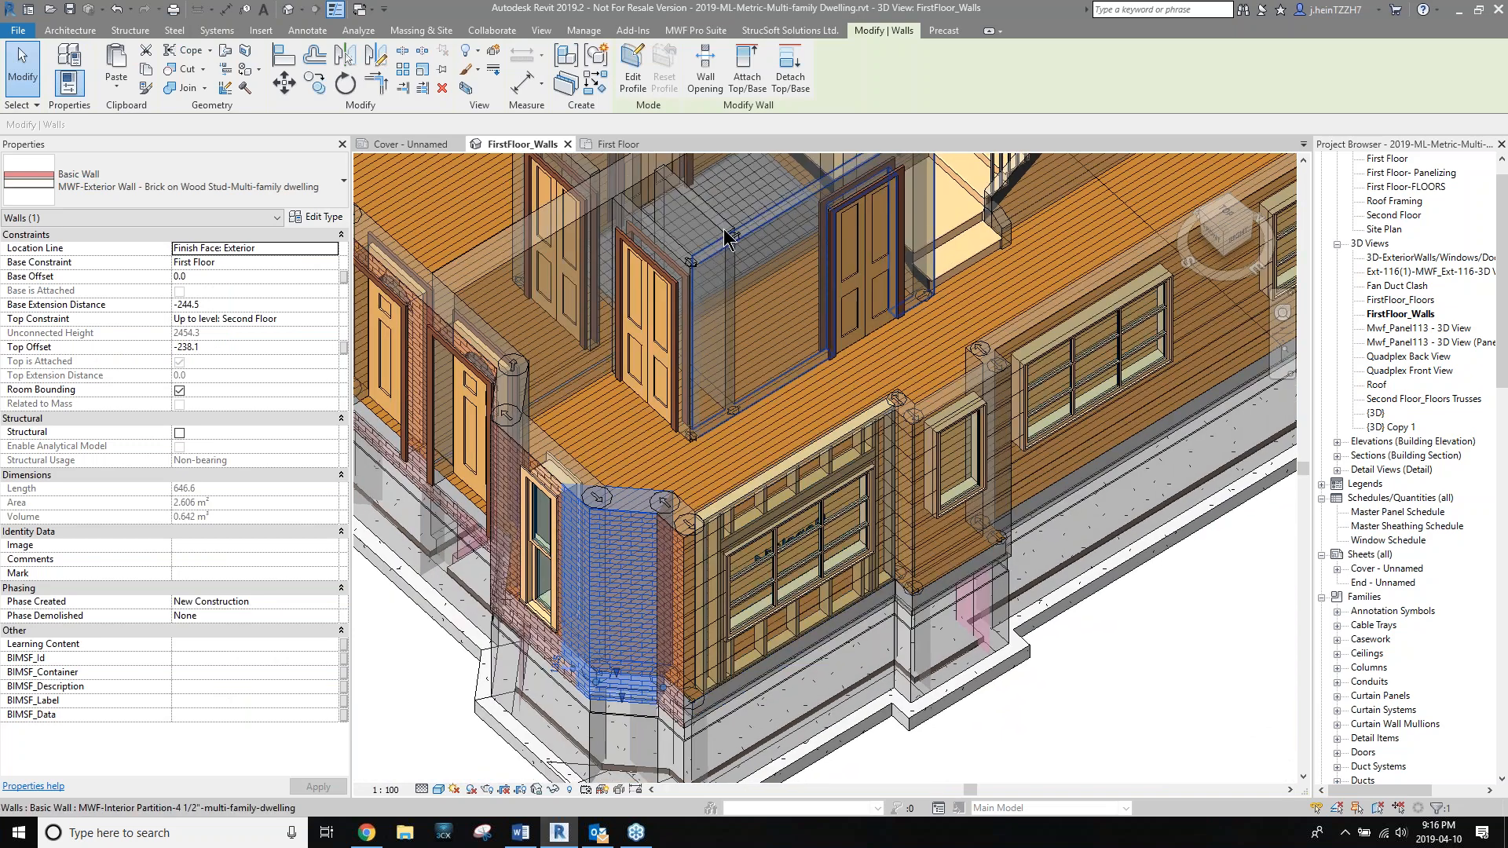
scroll(690, 228, up, 3)
ctrl+click(659, 271)
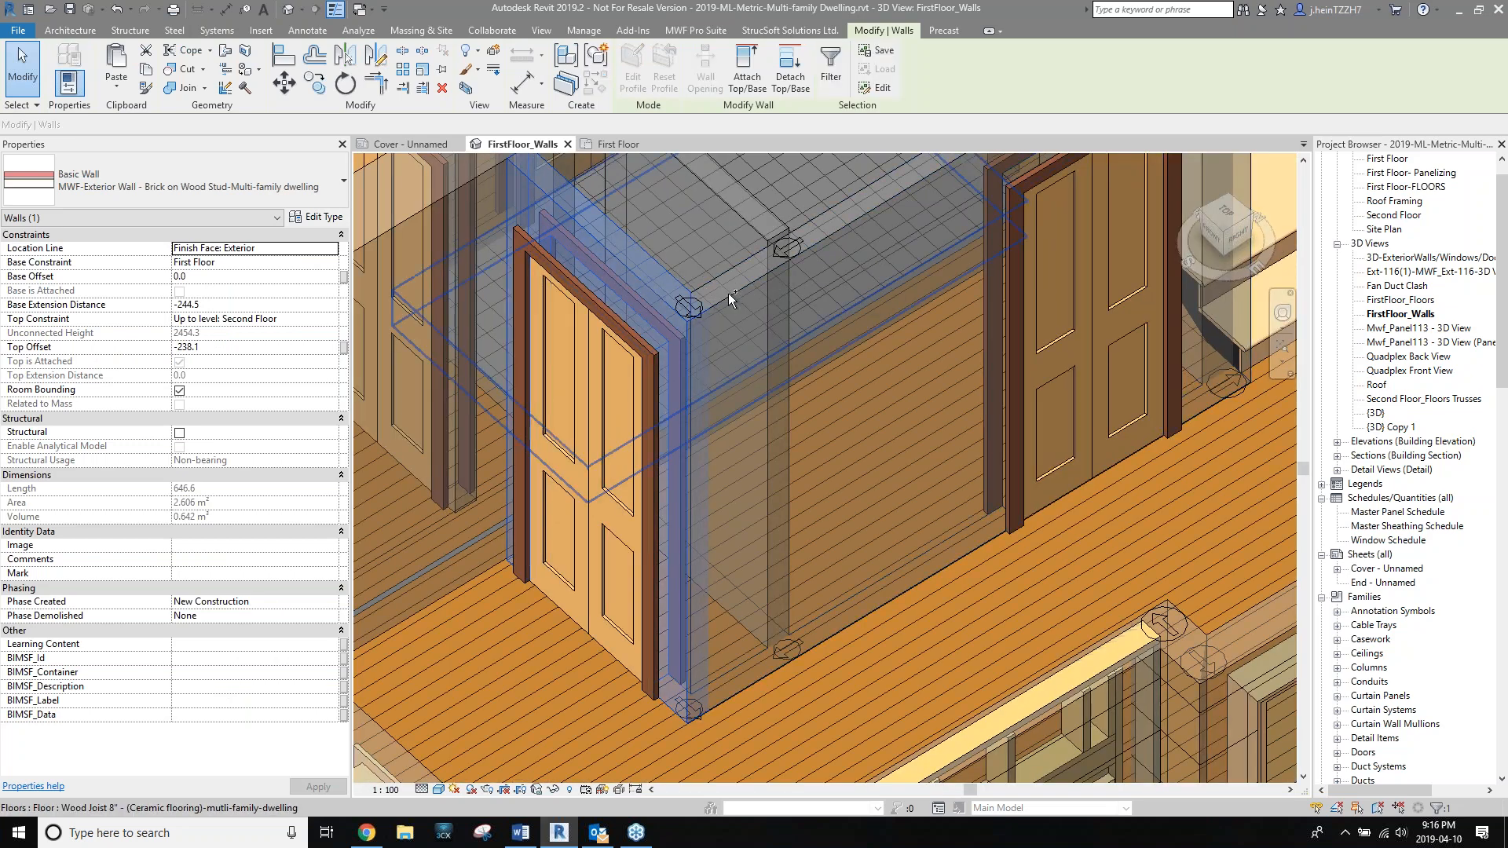
ctrl+click(729, 295)
ctrl+click(752, 221)
scroll(752, 221, down, 3)
middle_drag(916, 296, 826, 447)
ctrl+click(822, 233)
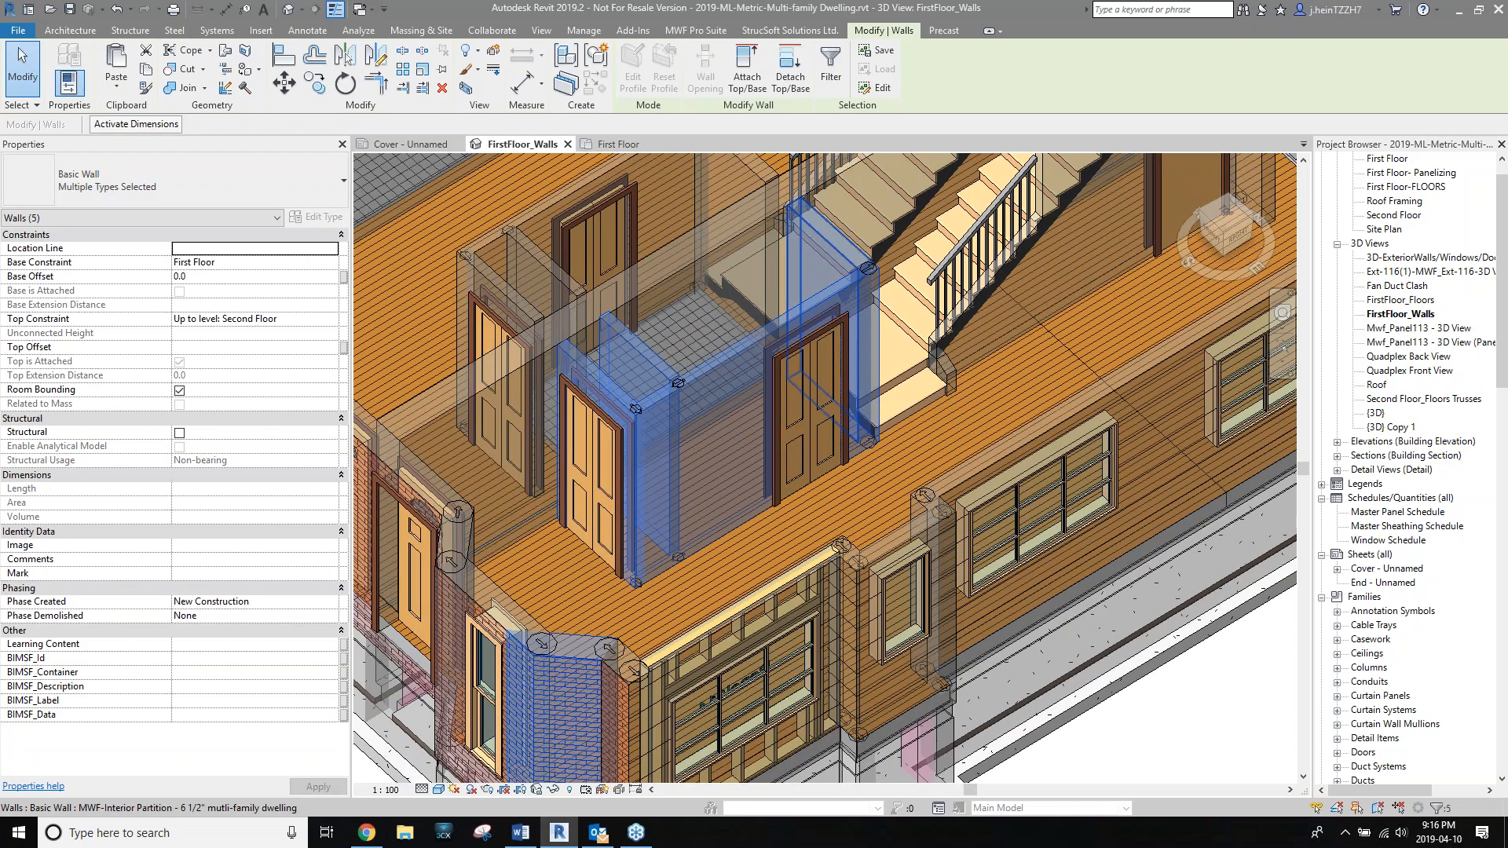
scroll(823, 232, down, 1)
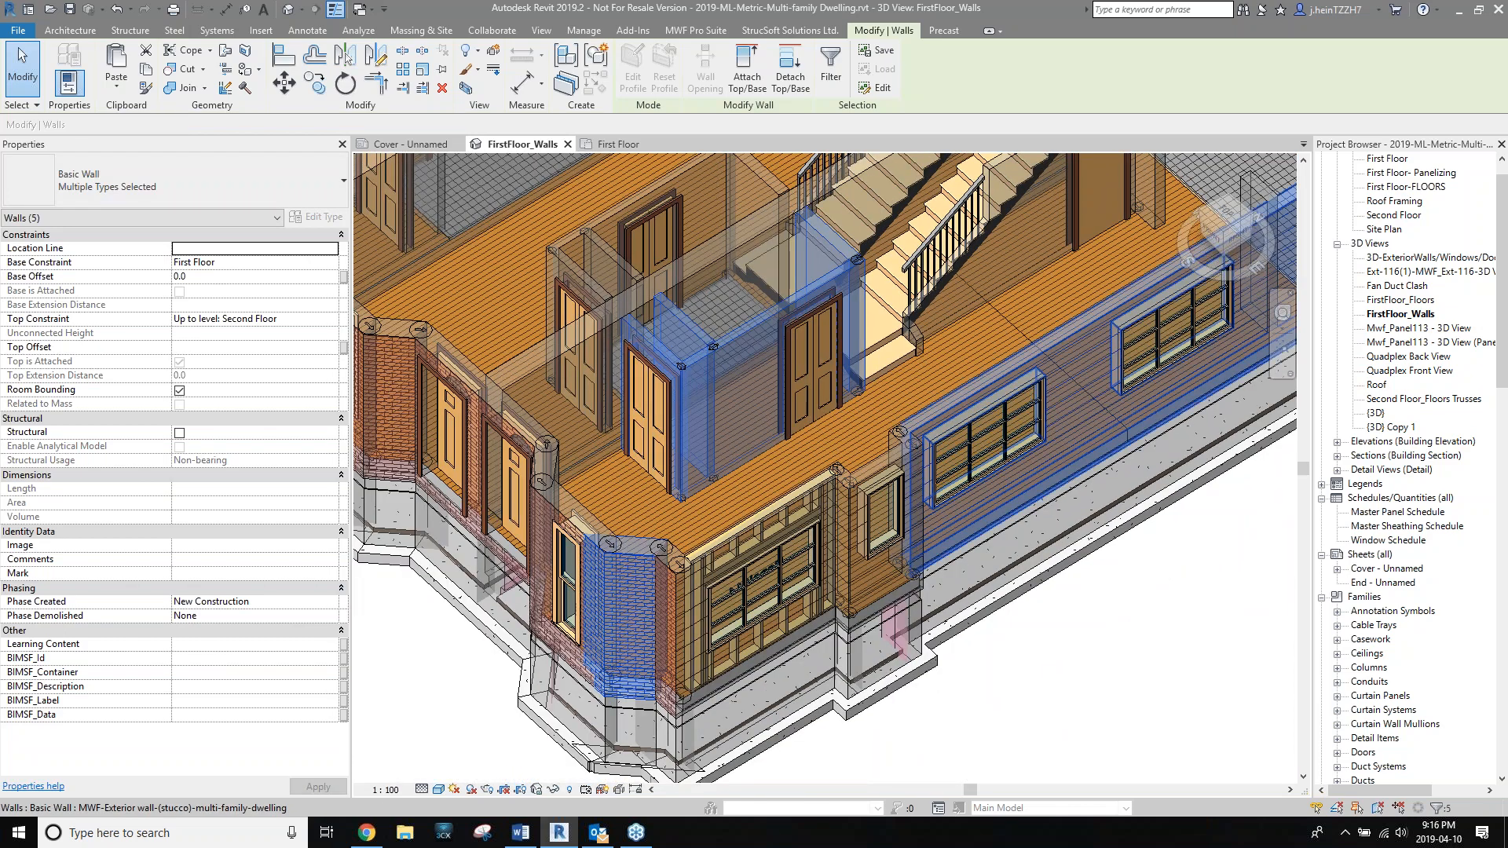
ctrl+click(992, 363)
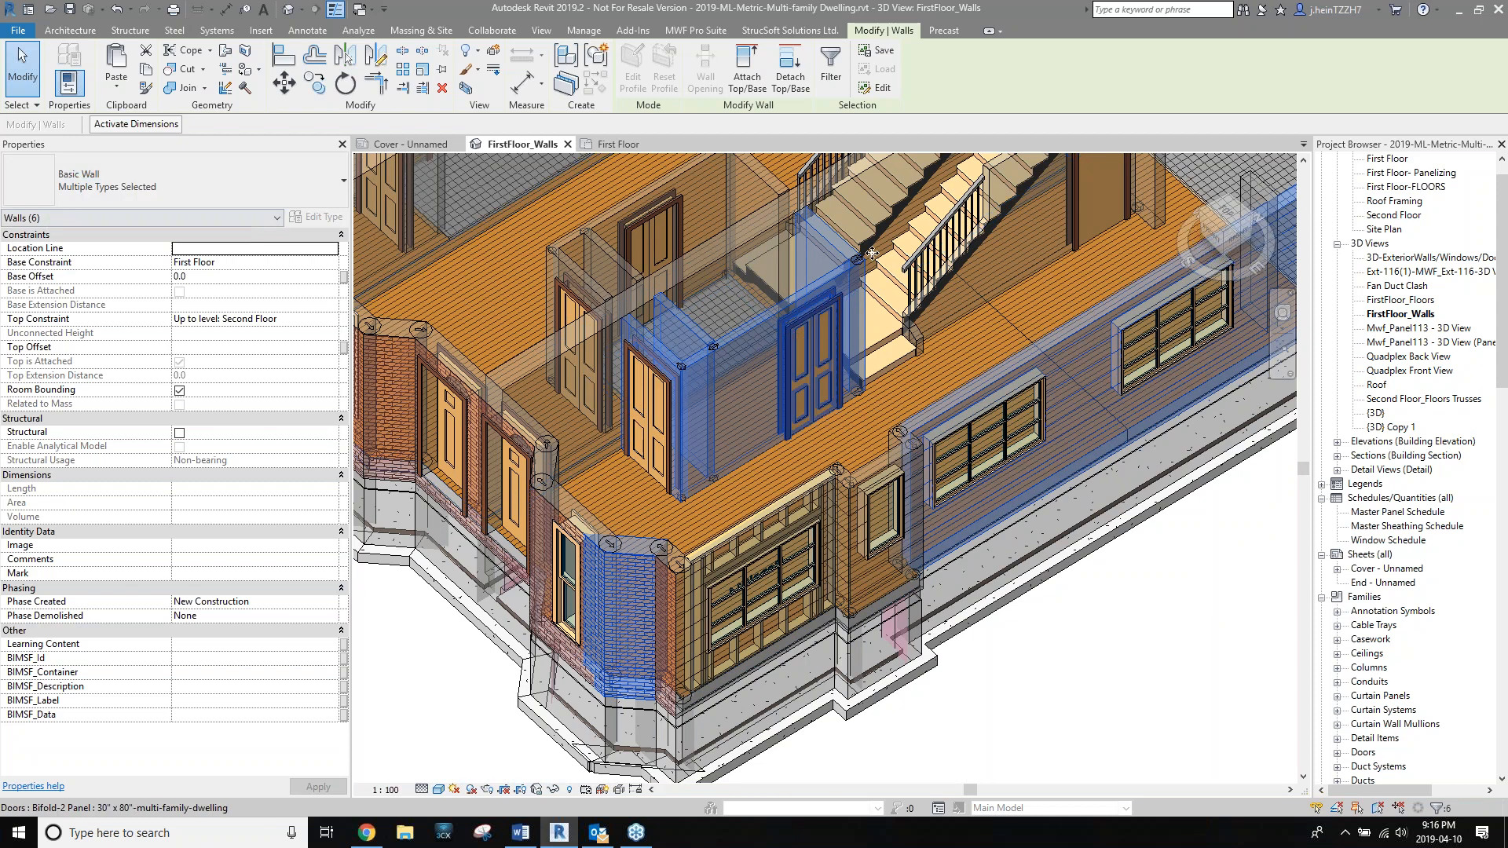
click(716, 35)
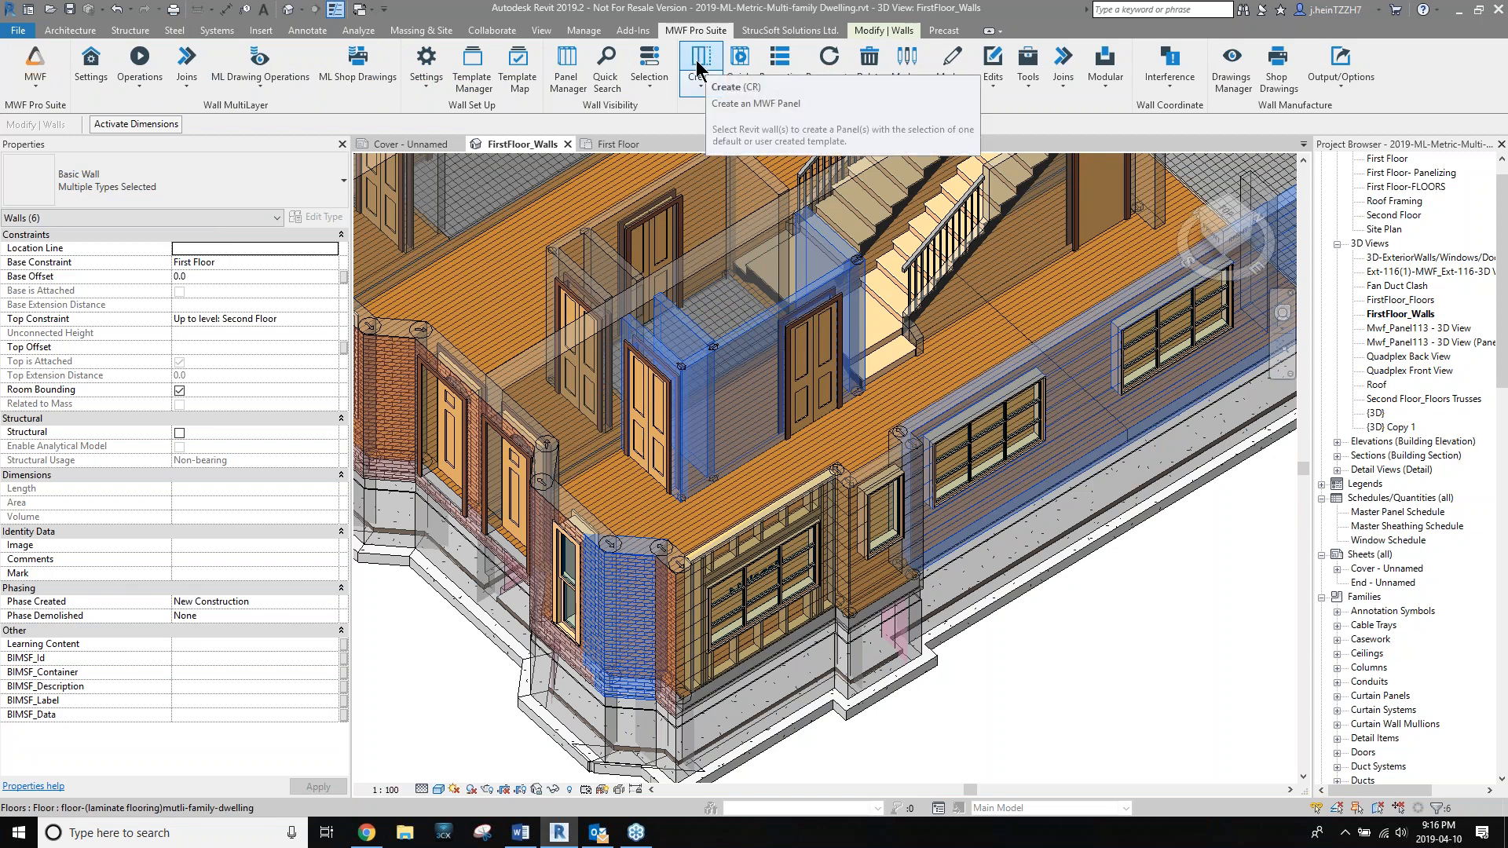
click(736, 64)
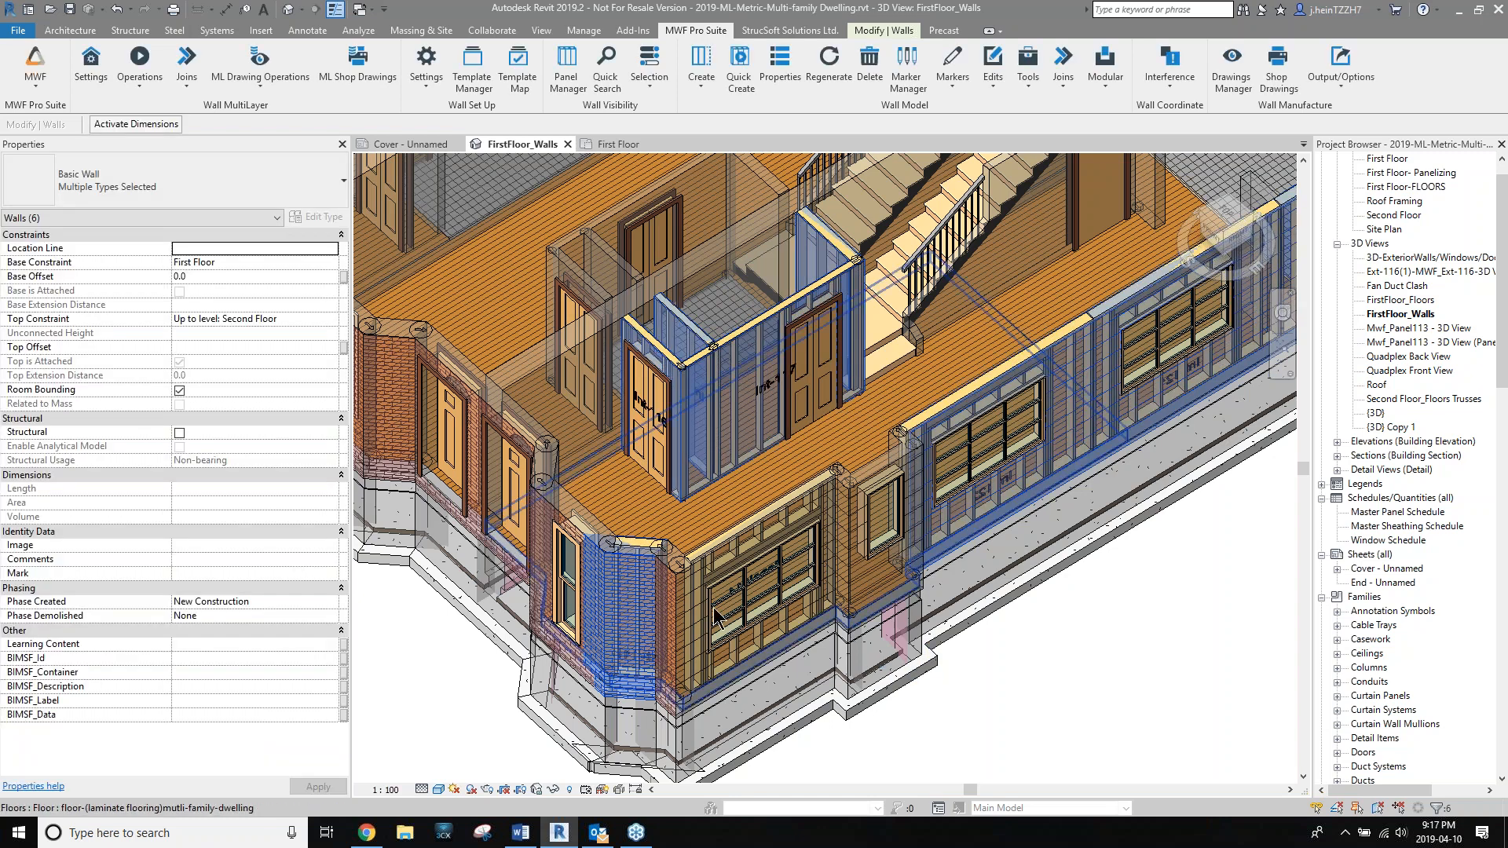
Examine the generated framing along the long stucco exterior wall and the joint between its two window panels.
middle_drag(1090, 636, 1081, 633)
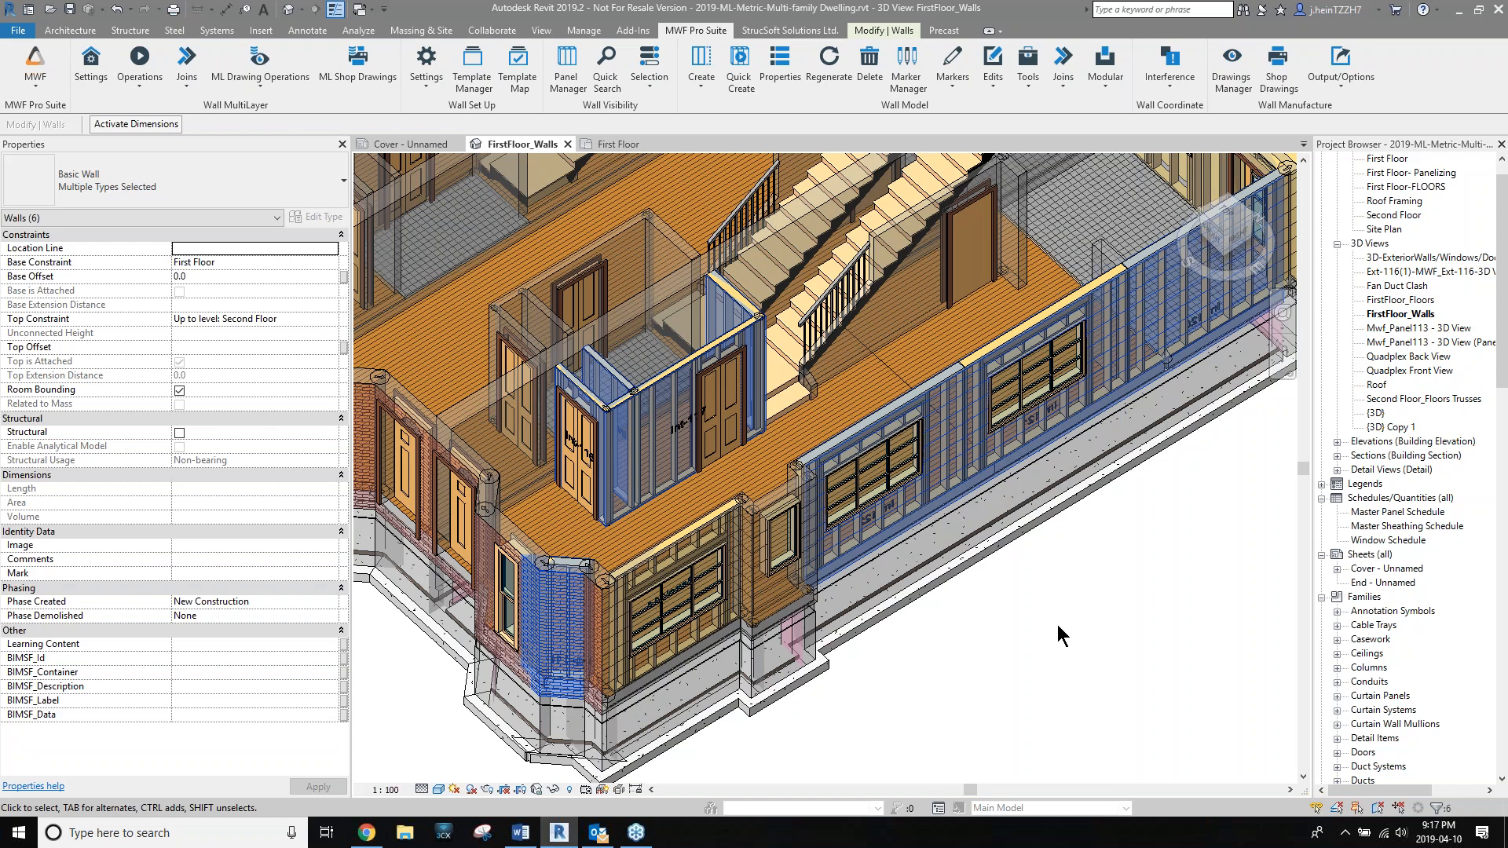
shift+middle_drag(1055, 645, 974, 646)
click(1080, 675)
middle_drag(1090, 685, 925, 690)
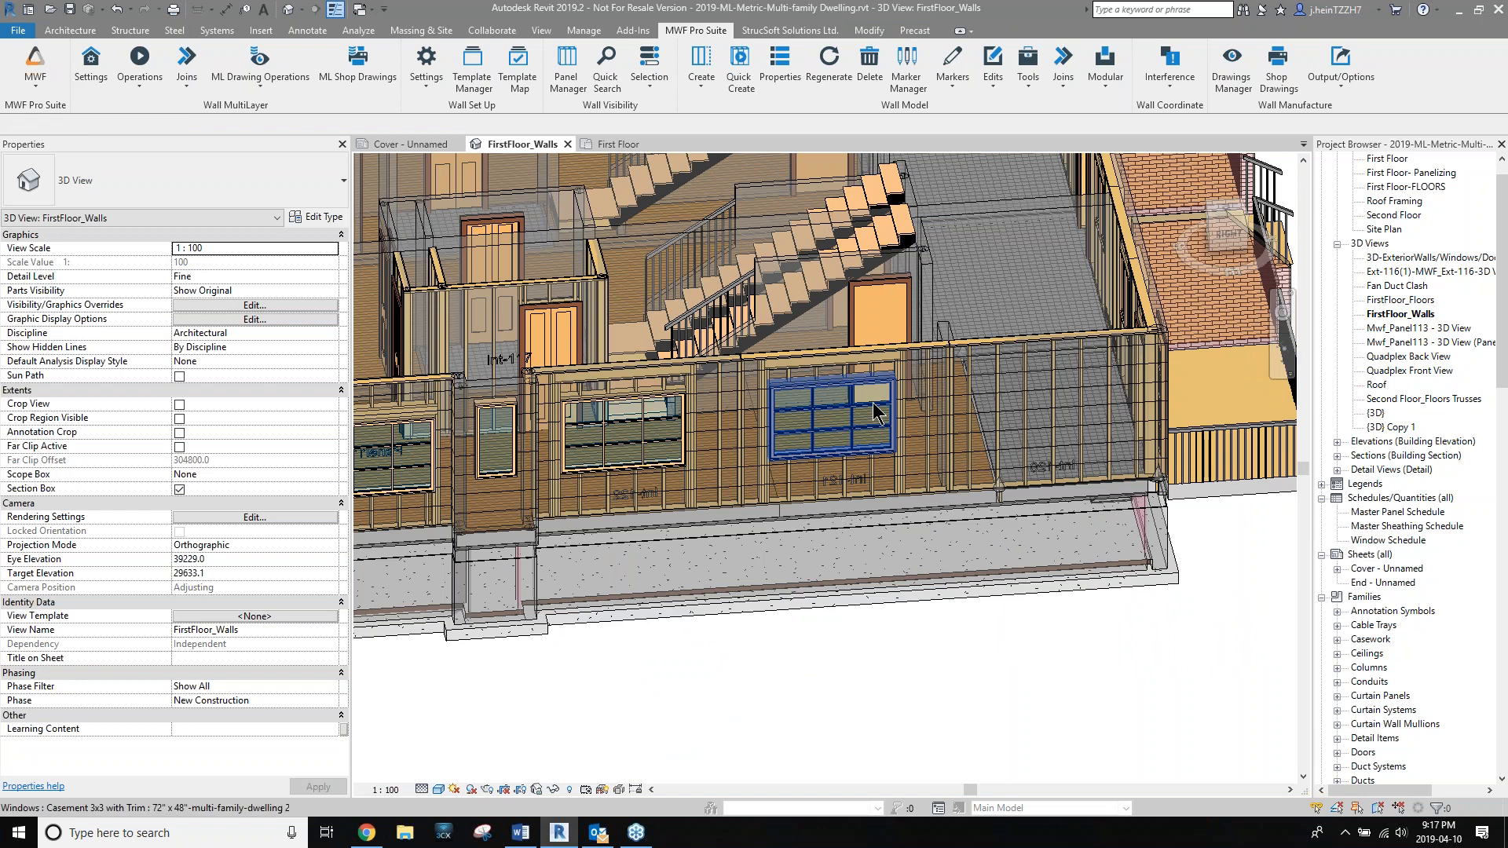
scroll(901, 431, up, 1)
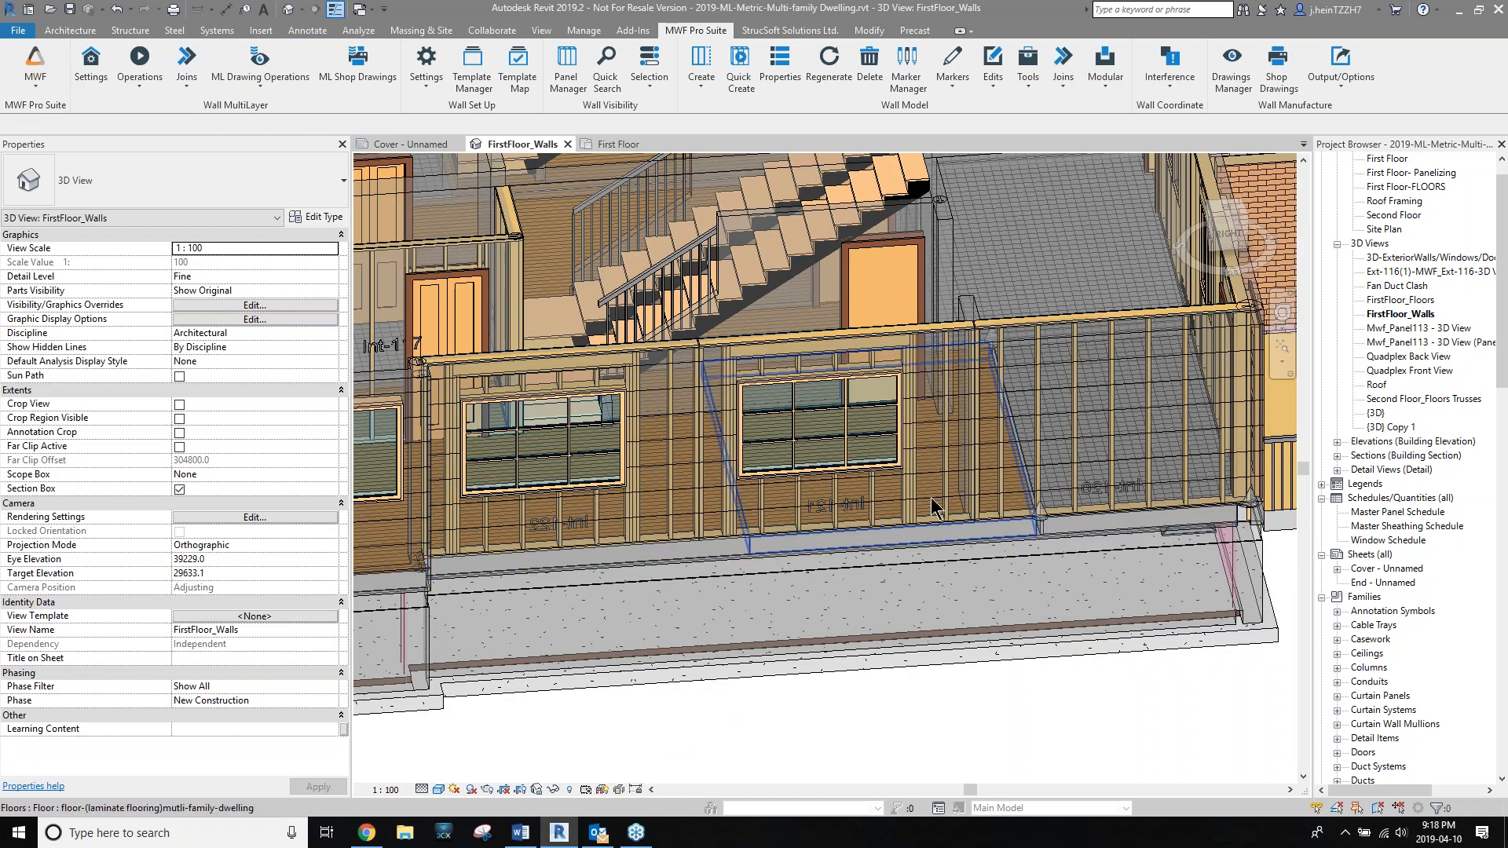
click(945, 329)
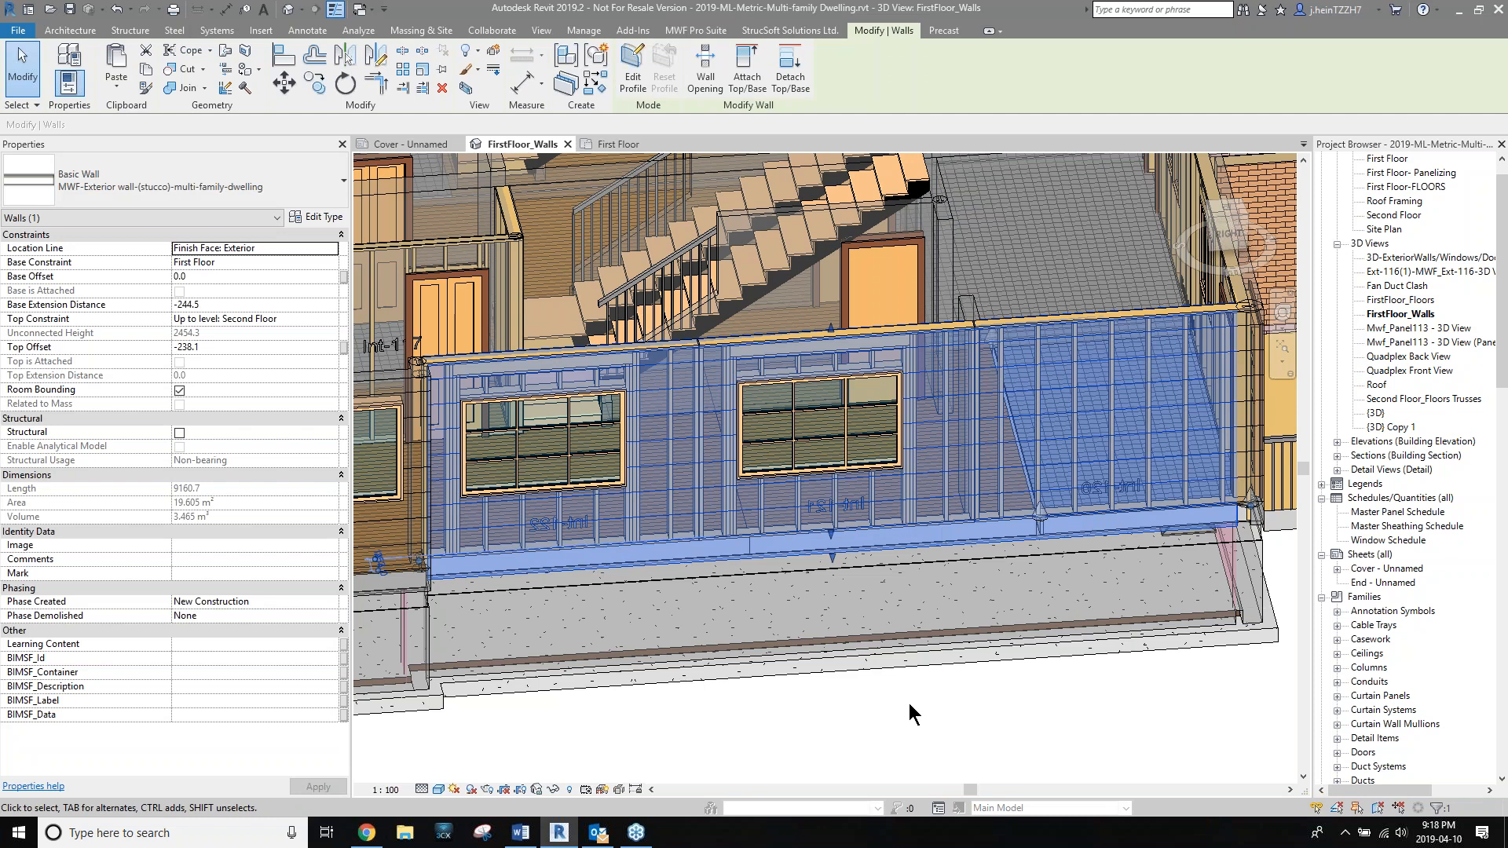
scroll(620, 349, up, 5)
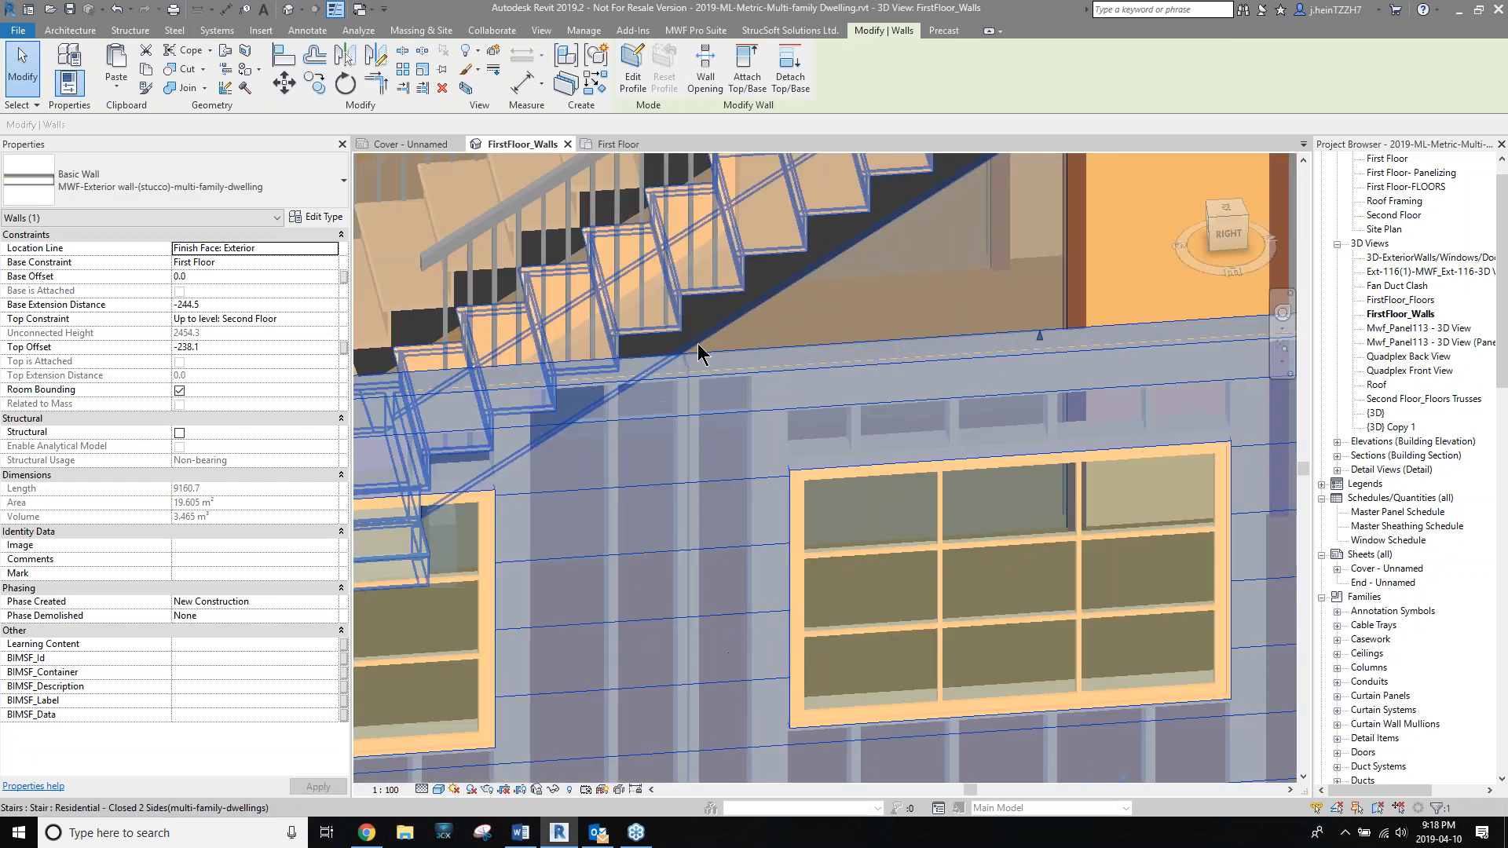
scroll(682, 414, up, 2)
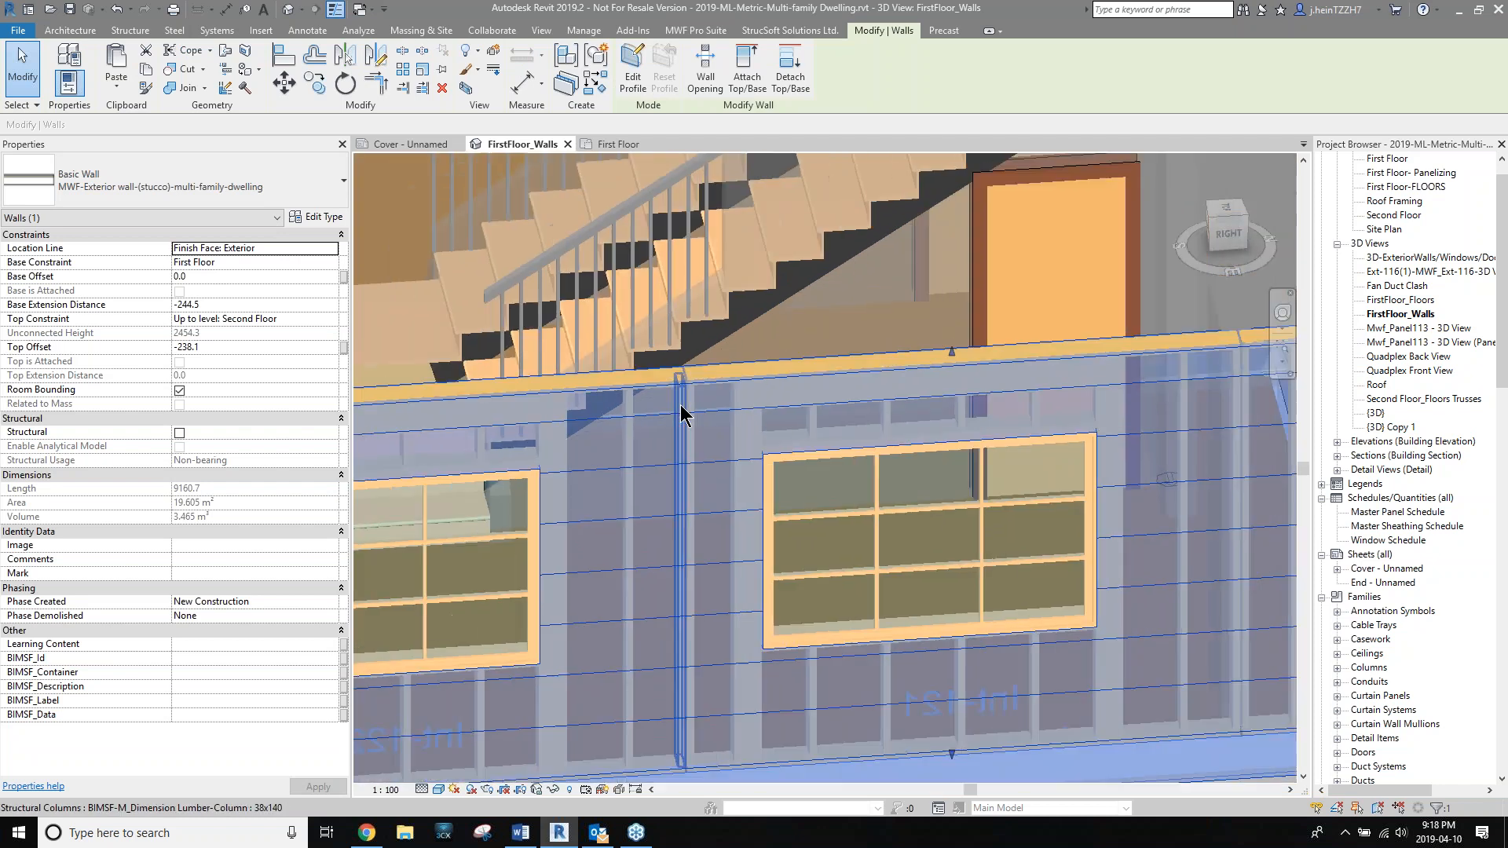
scroll(682, 414, up, 3)
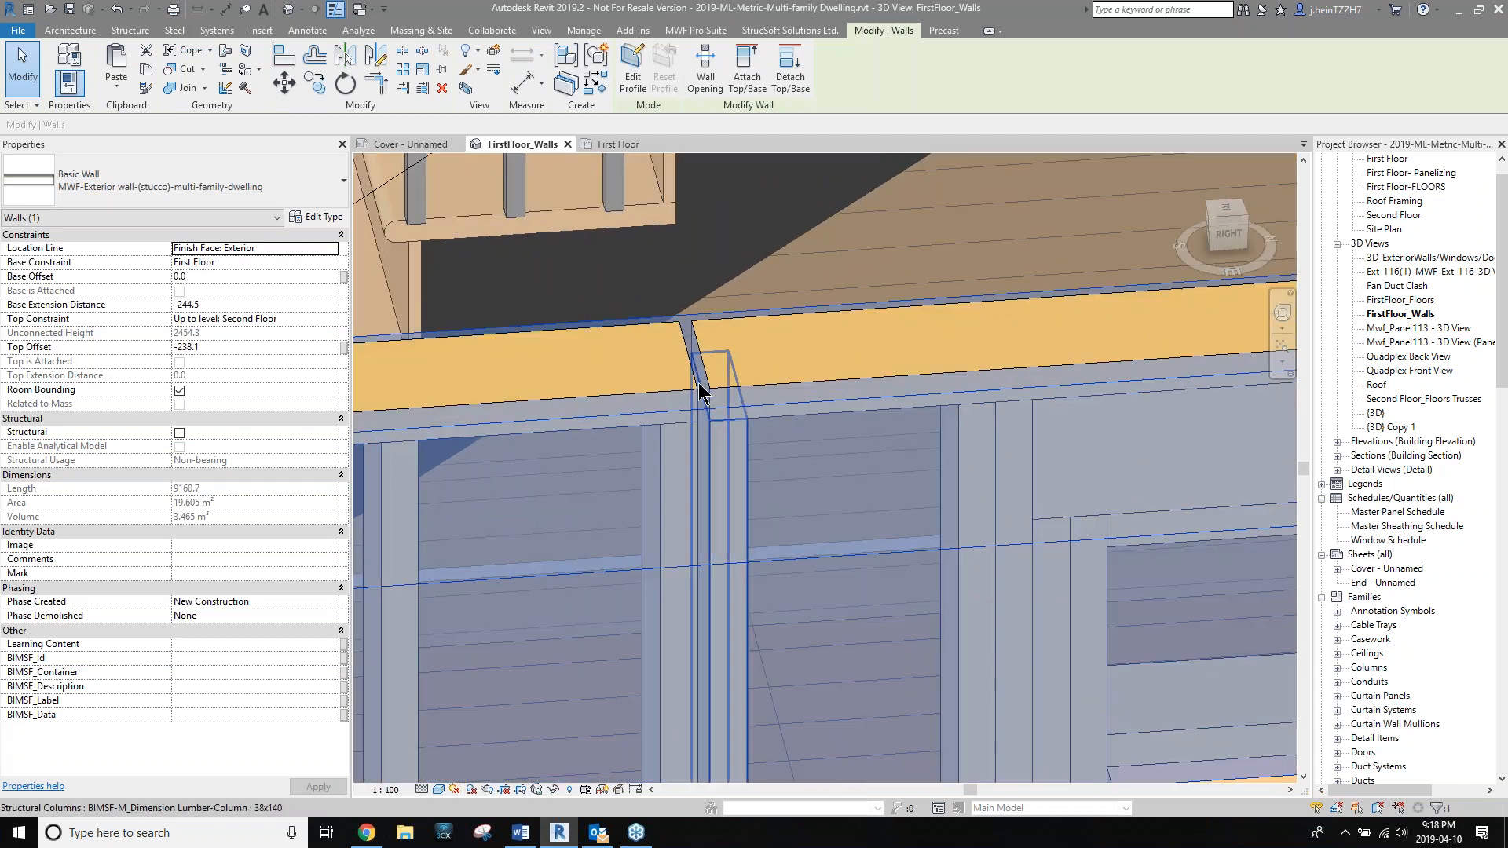
scroll(701, 392, up, 1)
scroll(699, 390, down, 8)
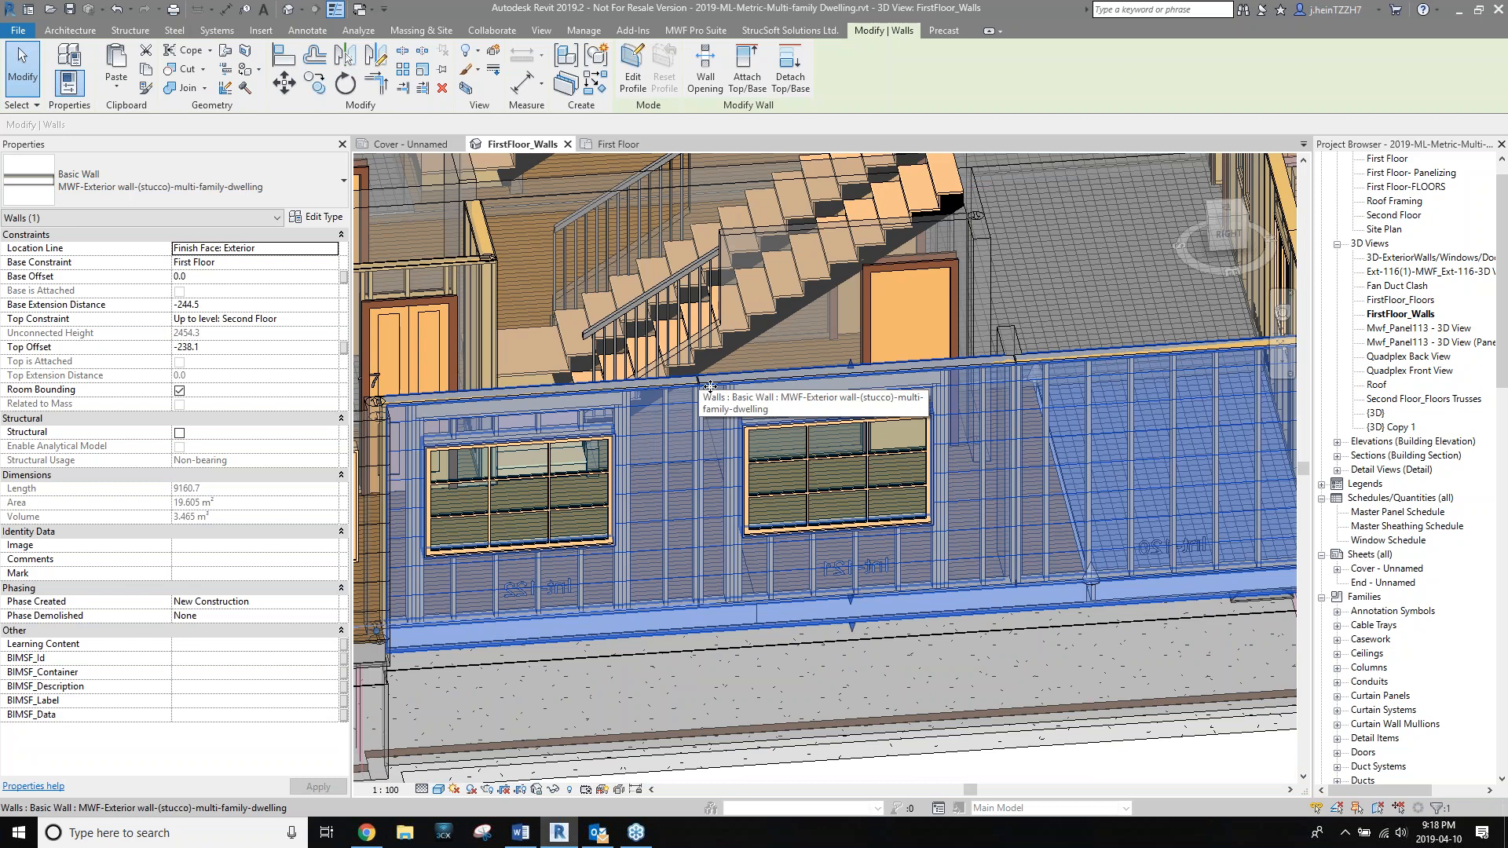
middle_drag(1015, 421, 996, 387)
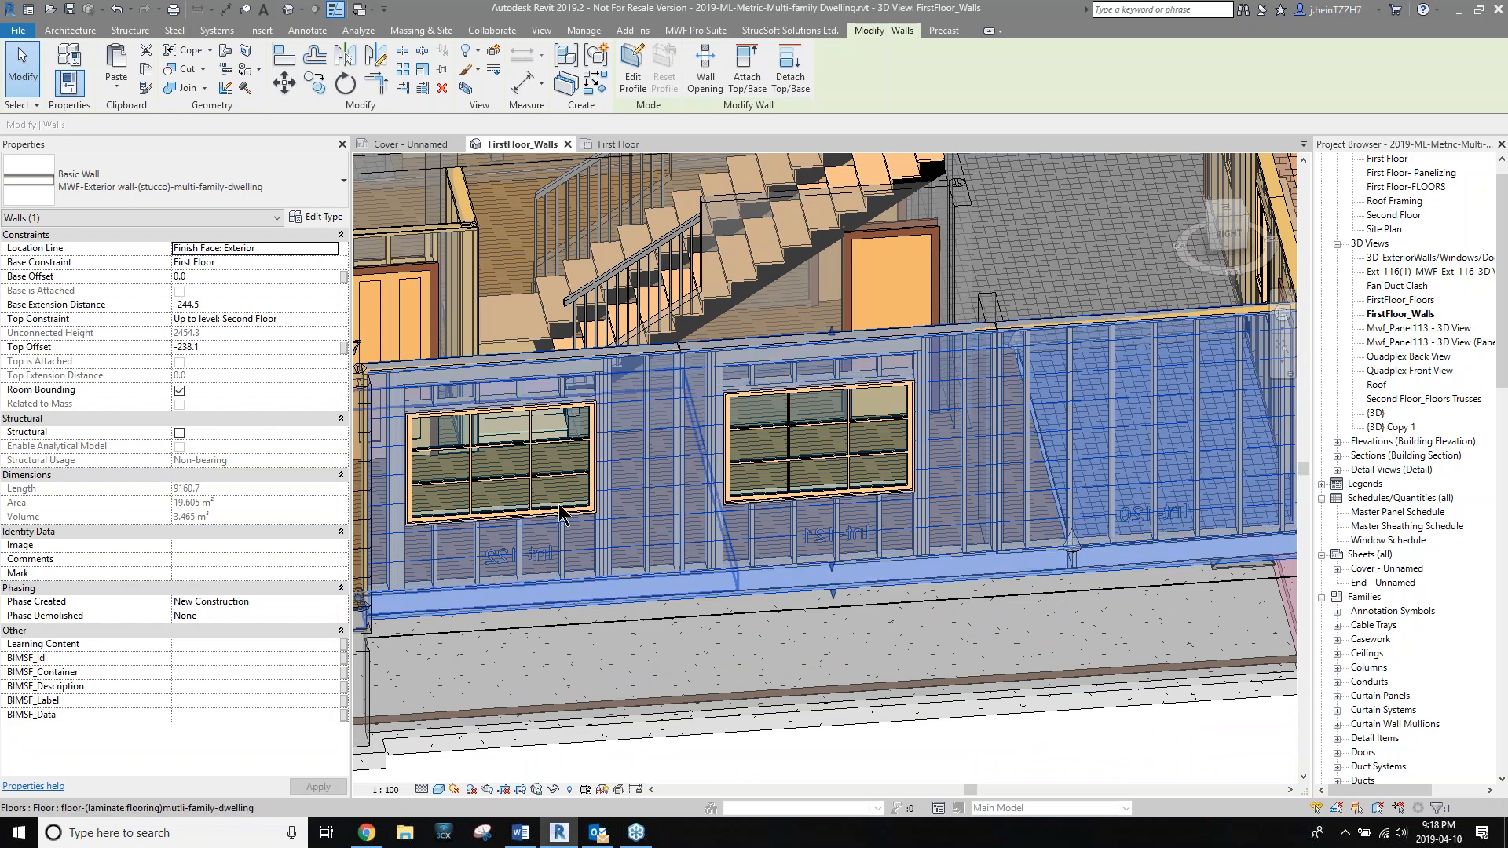
In the First Floor plan, examine the panel break markers and their spacing along the long stucco exterior wall.
click(636, 144)
middle_drag(809, 529, 844, 457)
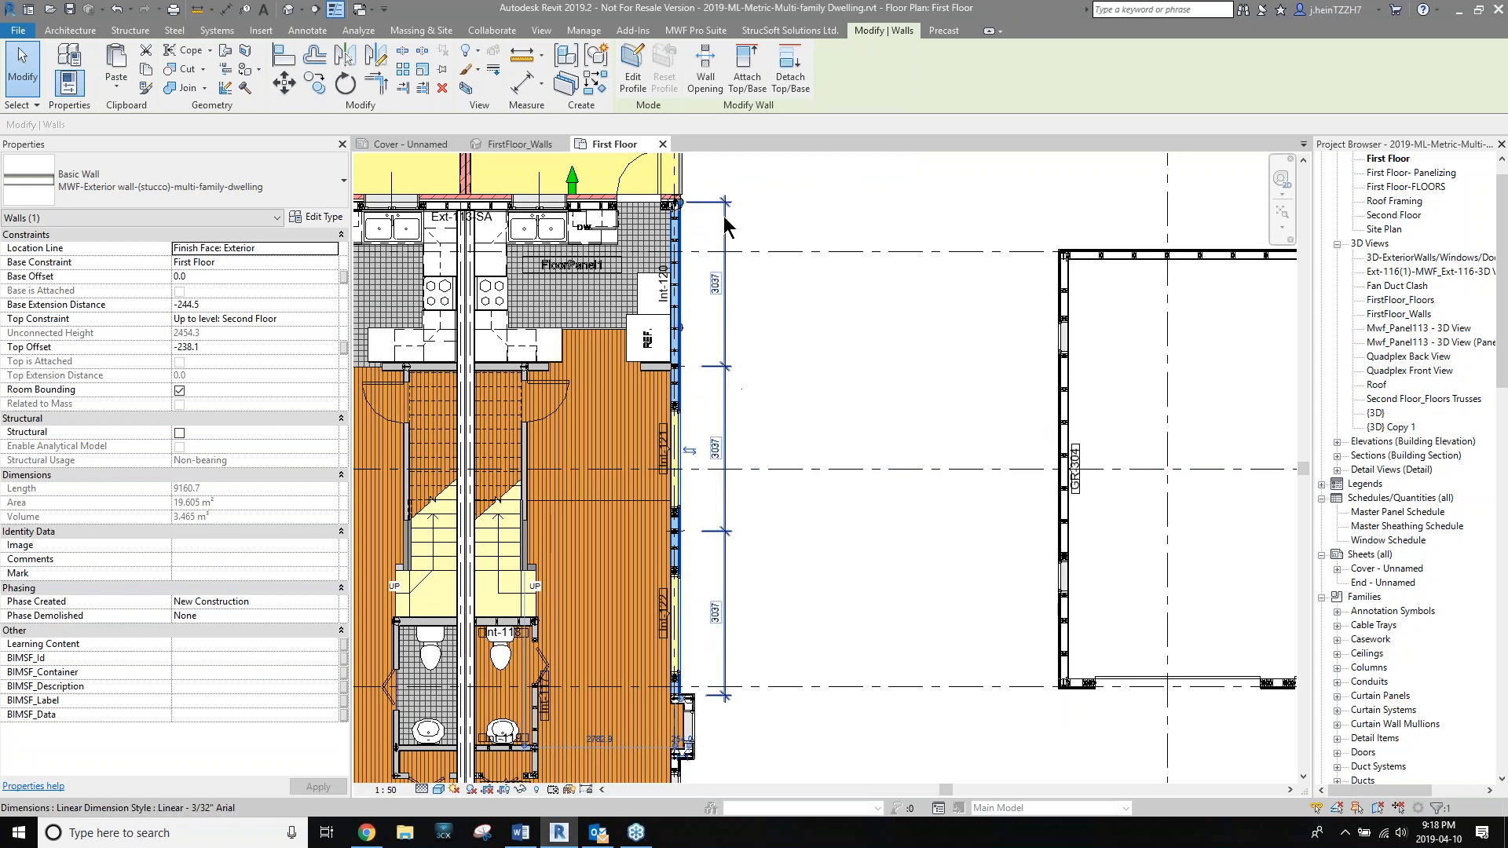
scroll(678, 545, up, 6)
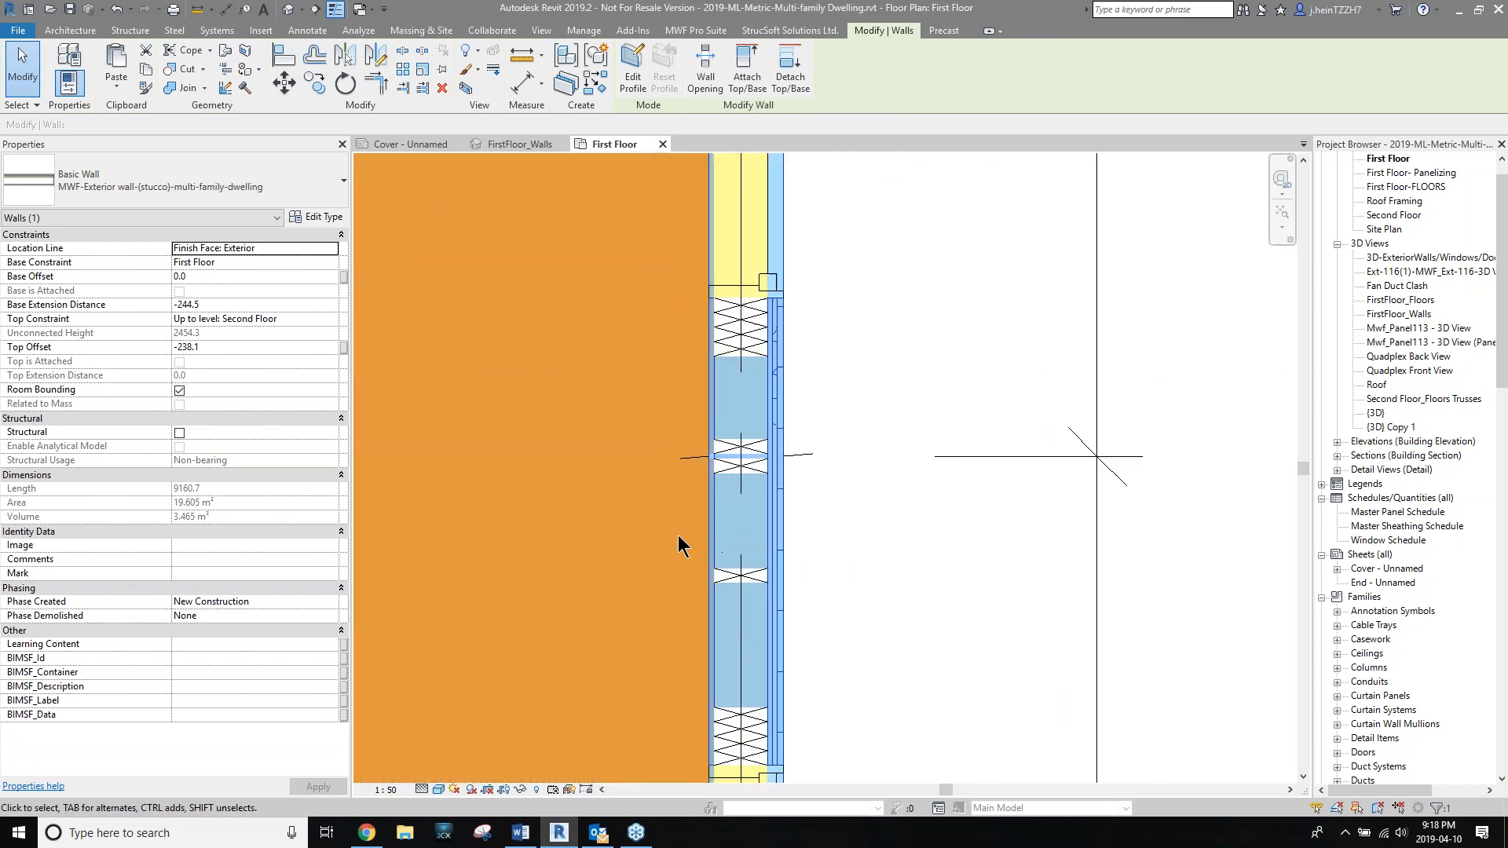
click(803, 457)
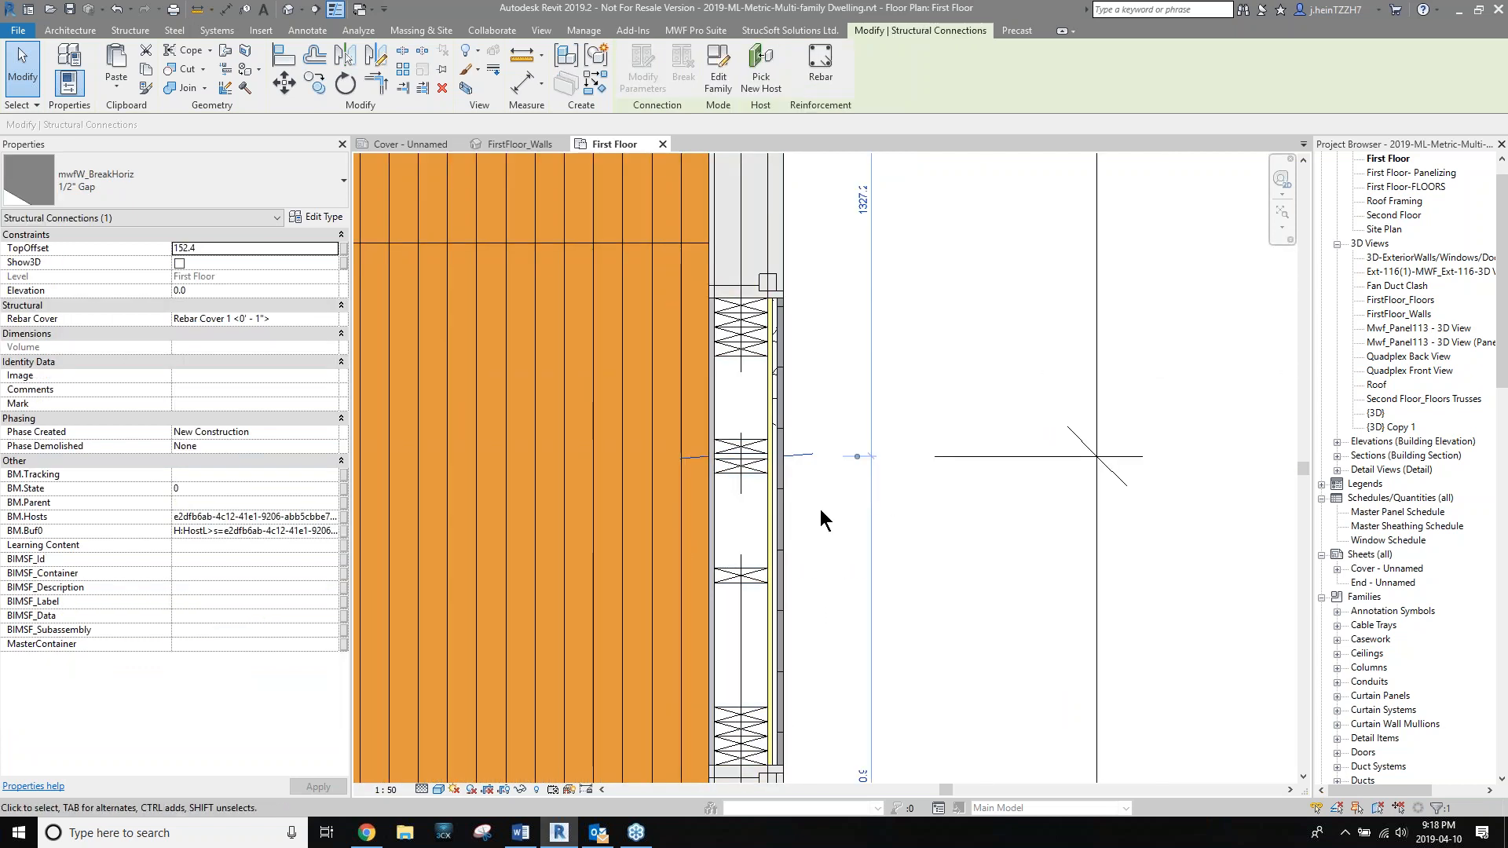
scroll(820, 509, down, 1)
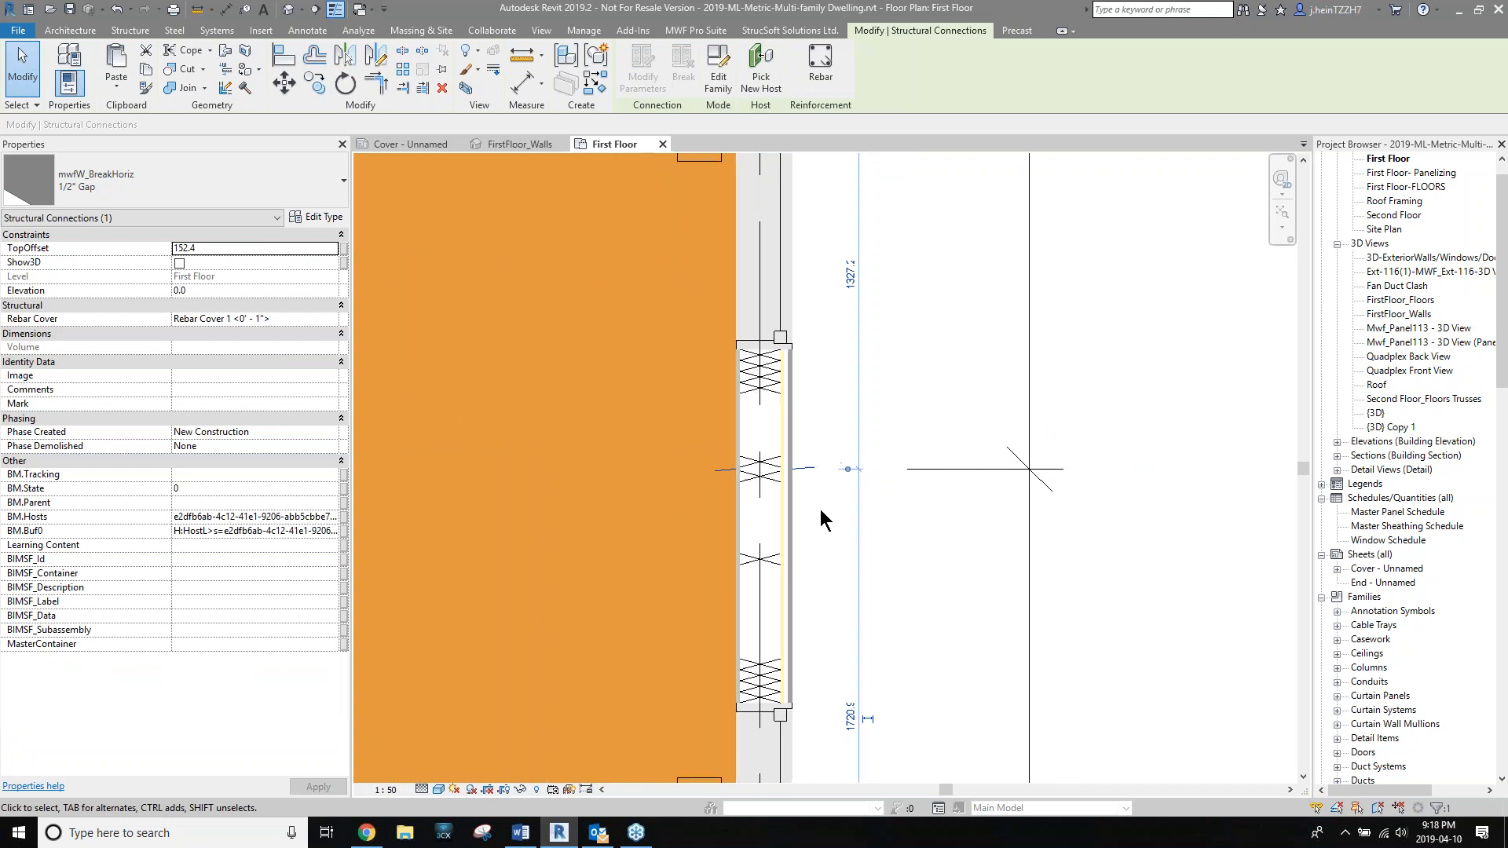
scroll(820, 509, down, 4)
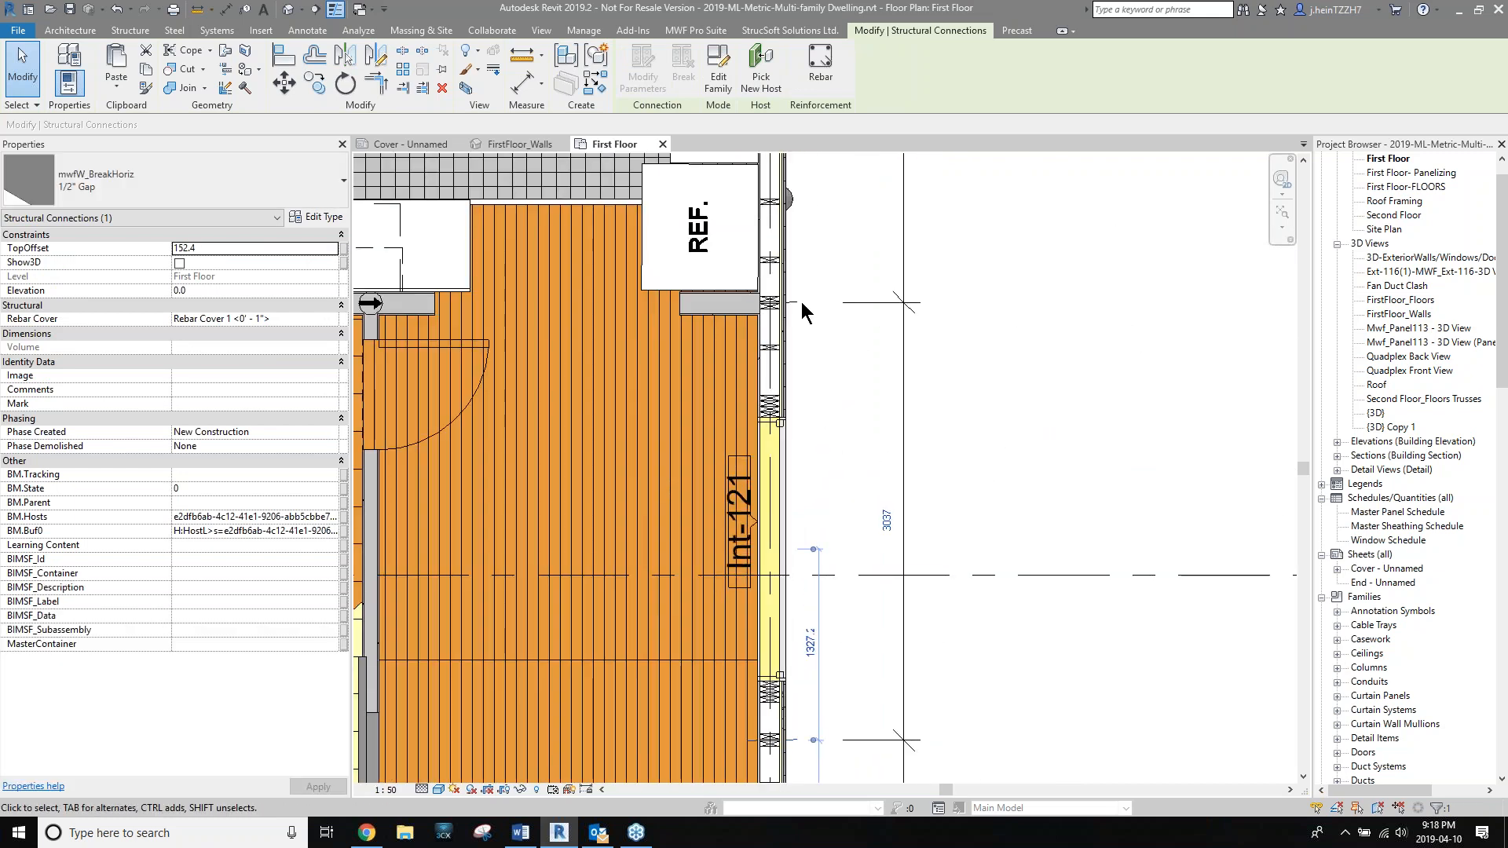
scroll(841, 370, down, 2)
mouse_move(932, 528)
middle_down()
mouse_move(932, 450)
mouse_move(842, 451)
mouse_move(934, 453)
middle_up()
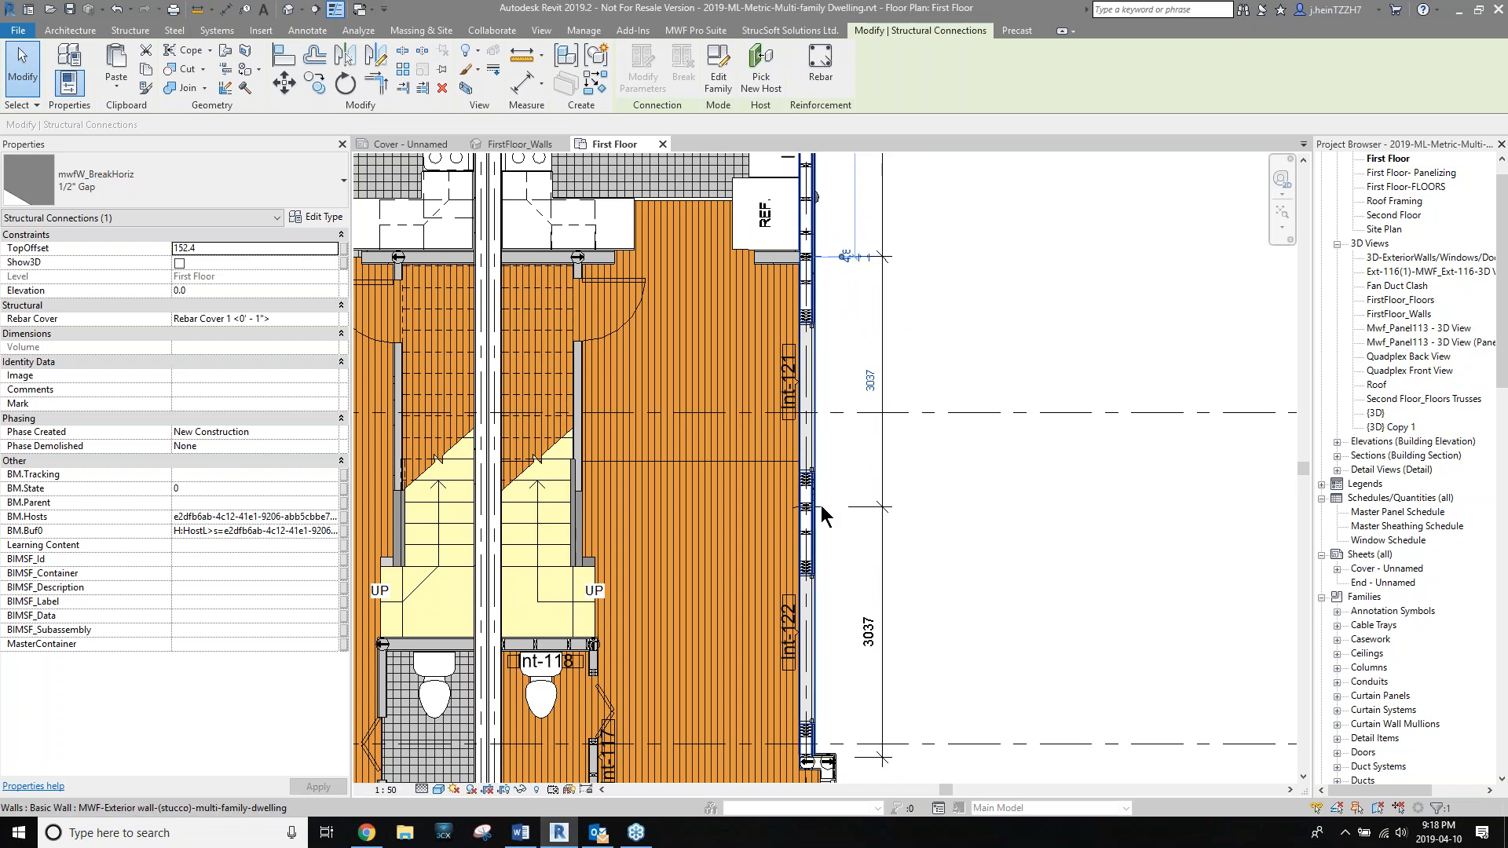
middle_drag(820, 273, 813, 537)
click(897, 440)
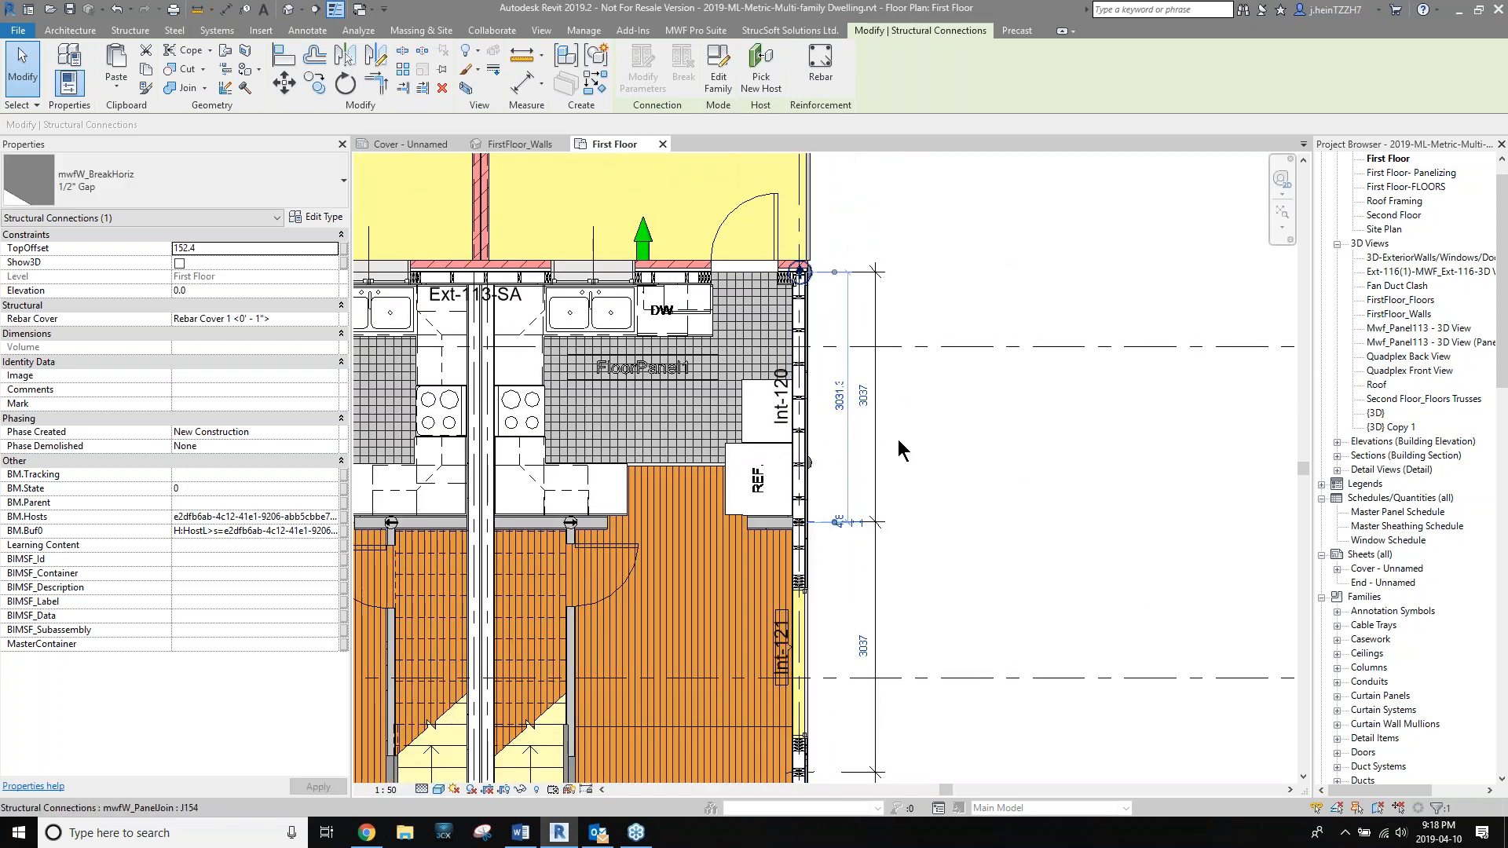
middle_drag(940, 525, 934, 310)
scroll(935, 416, down, 2)
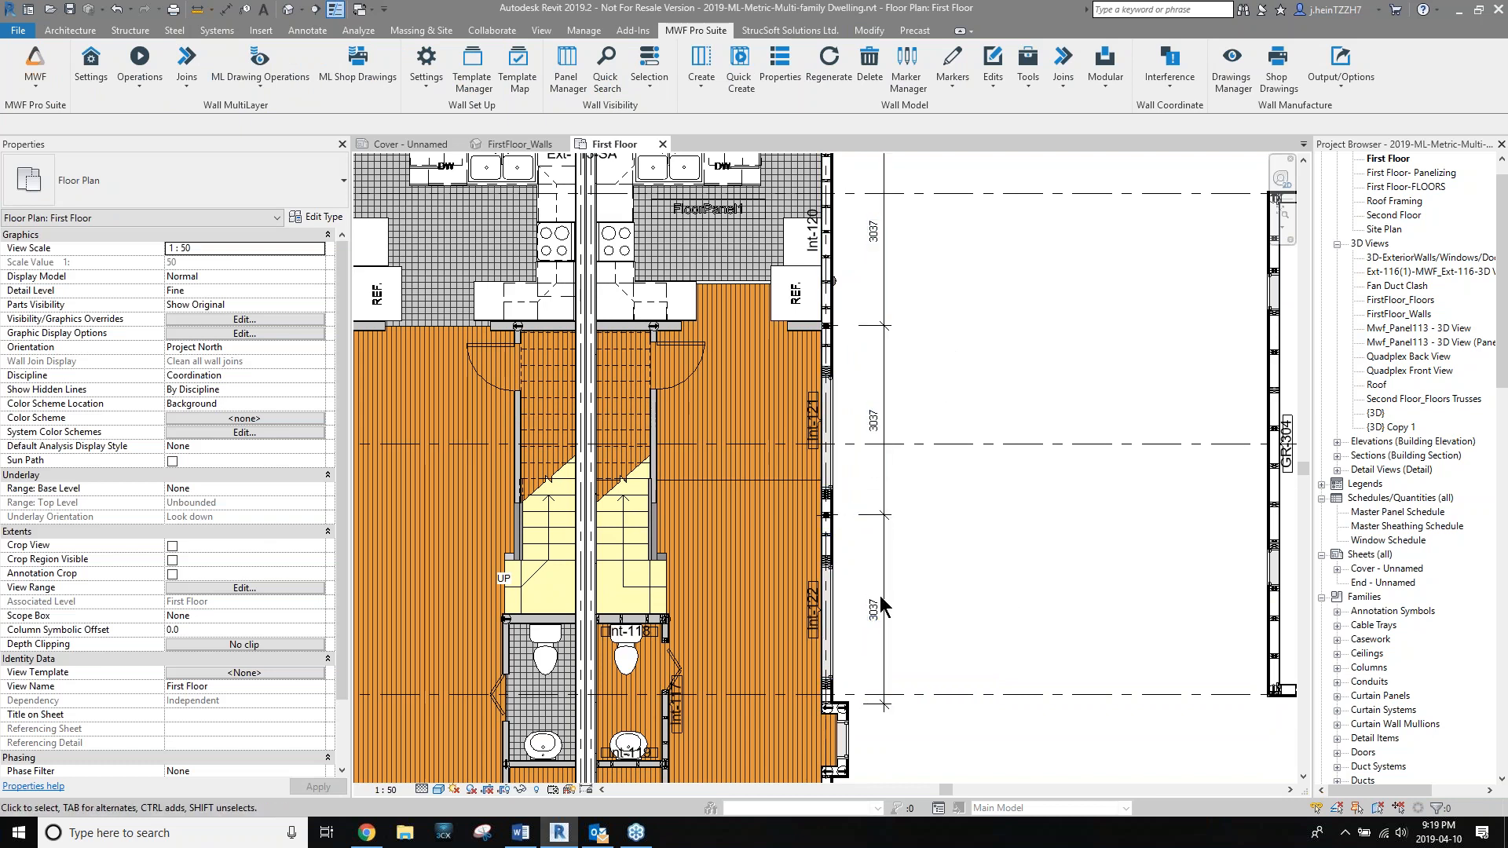
Delete panels Int-120, Int-121 and Int-122 from the long stucco exterior wall, using the Delete Members option.
click(804, 607)
click(913, 604)
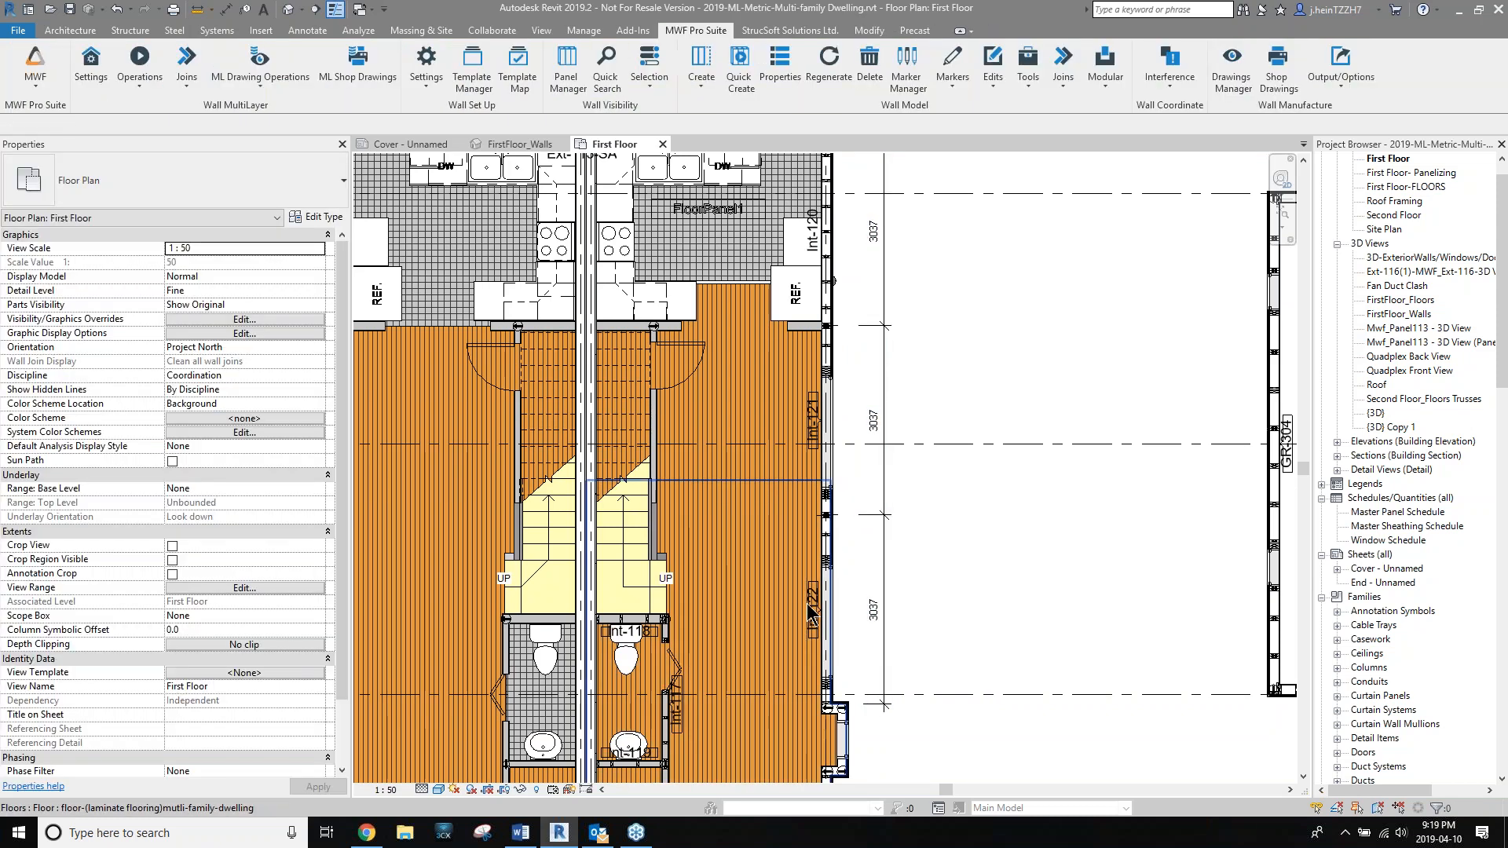
click(813, 610)
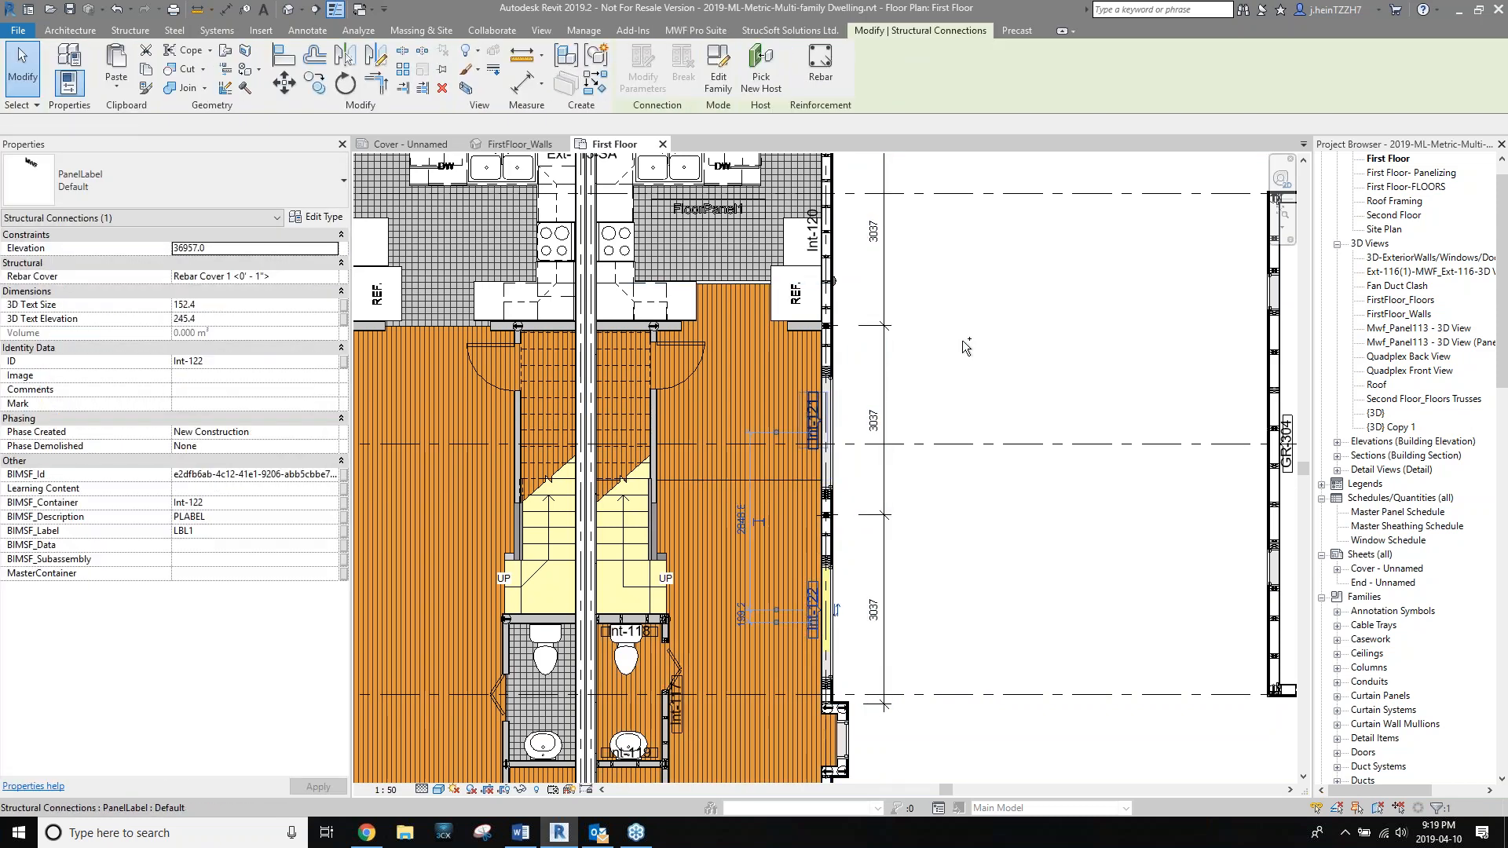
middle_drag(990, 413, 991, 570)
ctrl+click(813, 385)
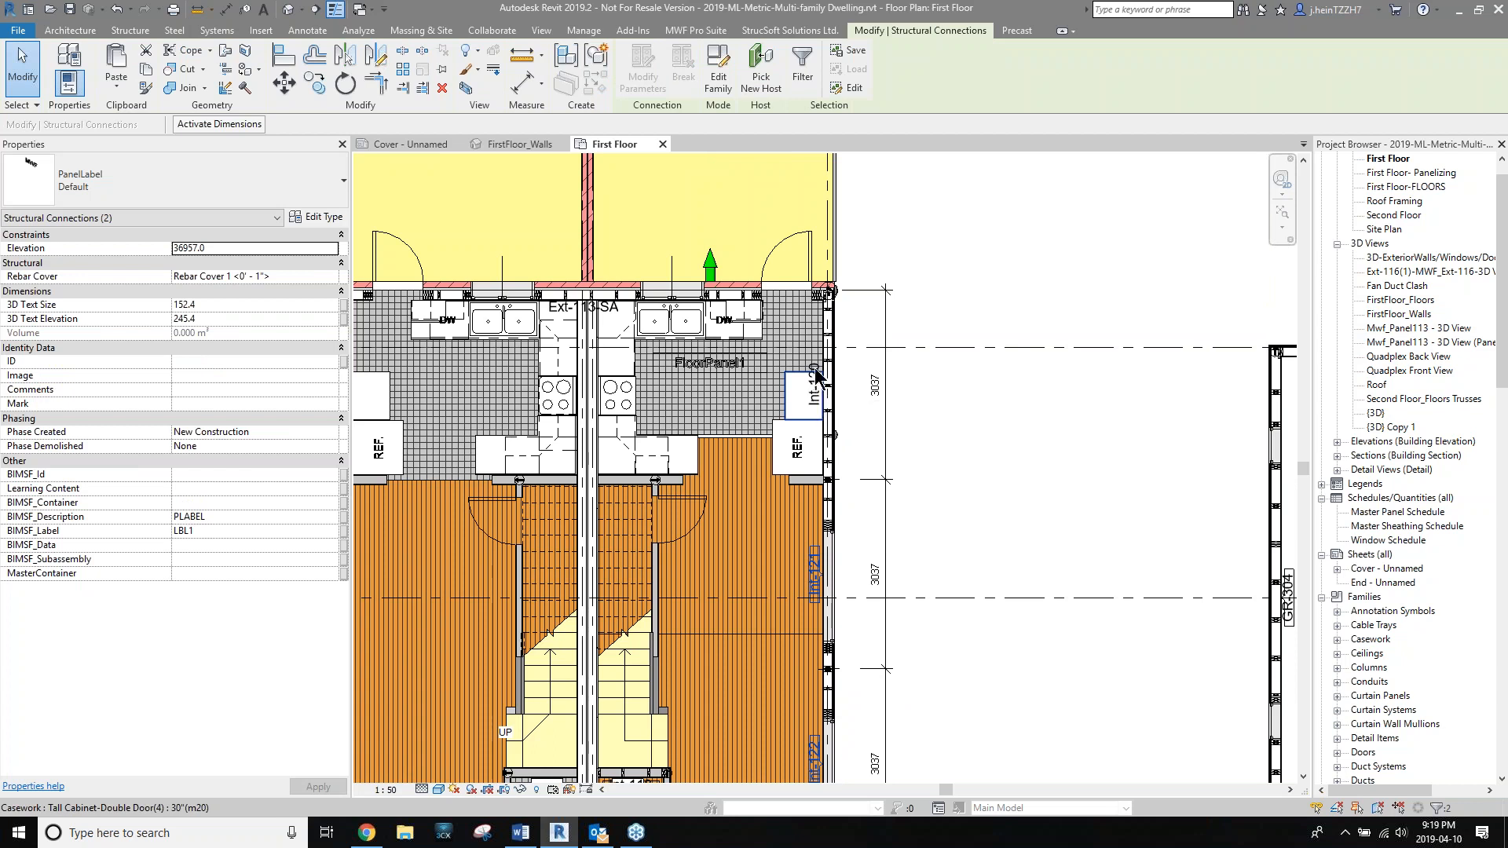
click(696, 30)
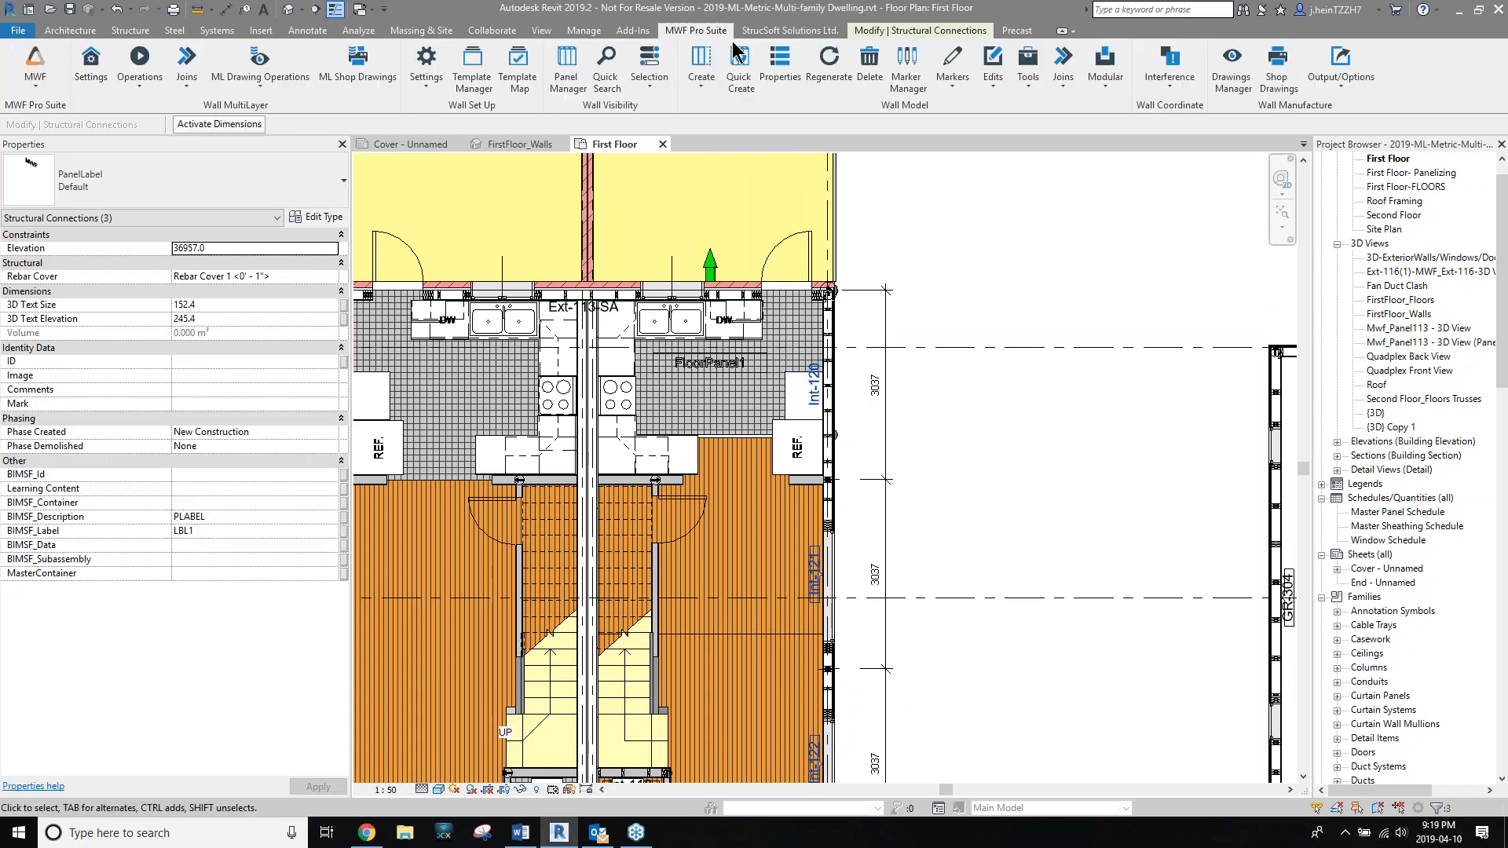
click(867, 69)
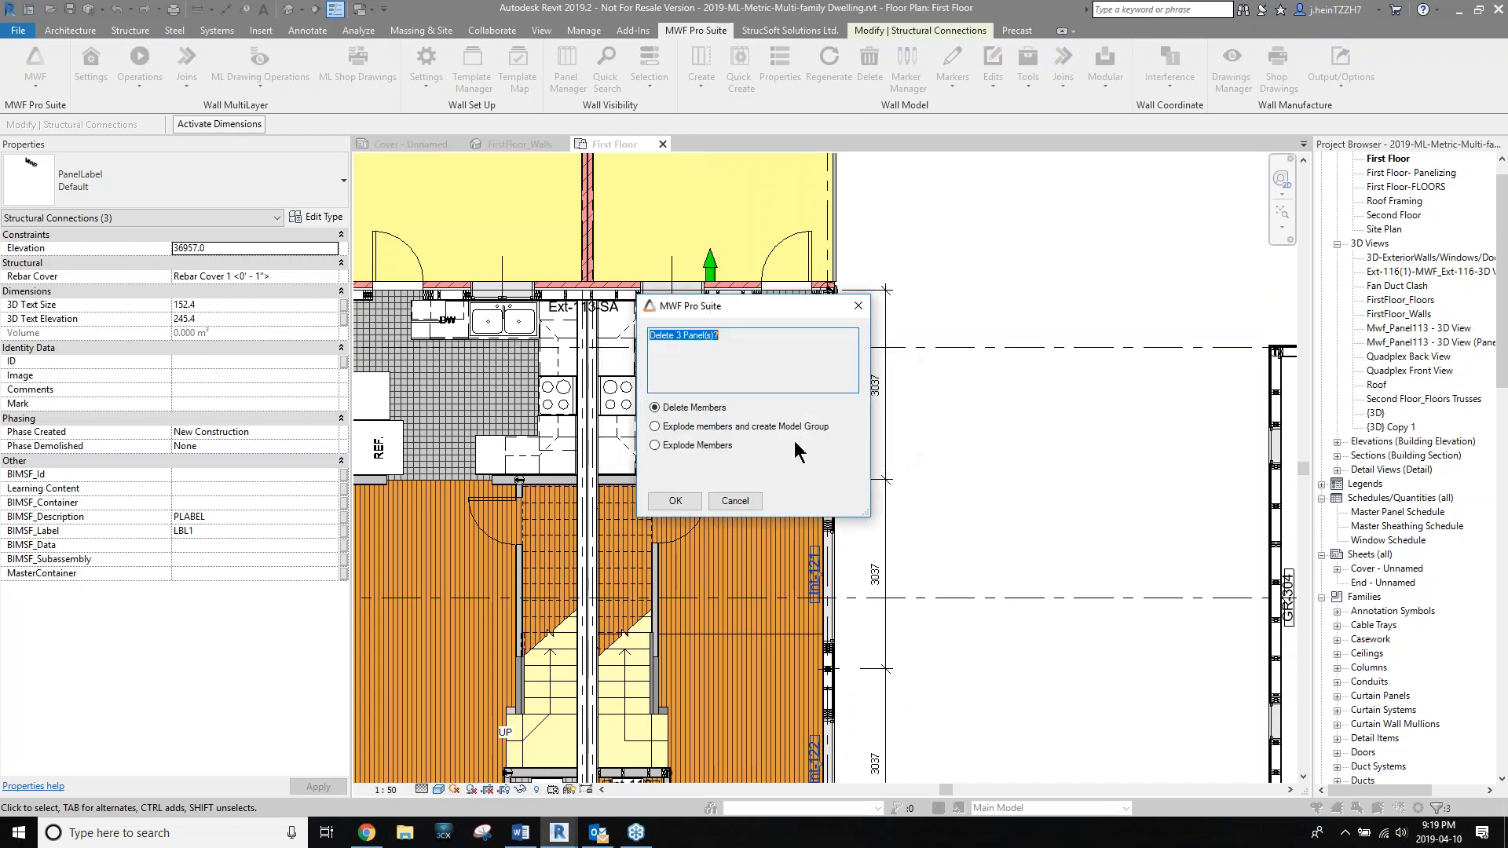
click(674, 500)
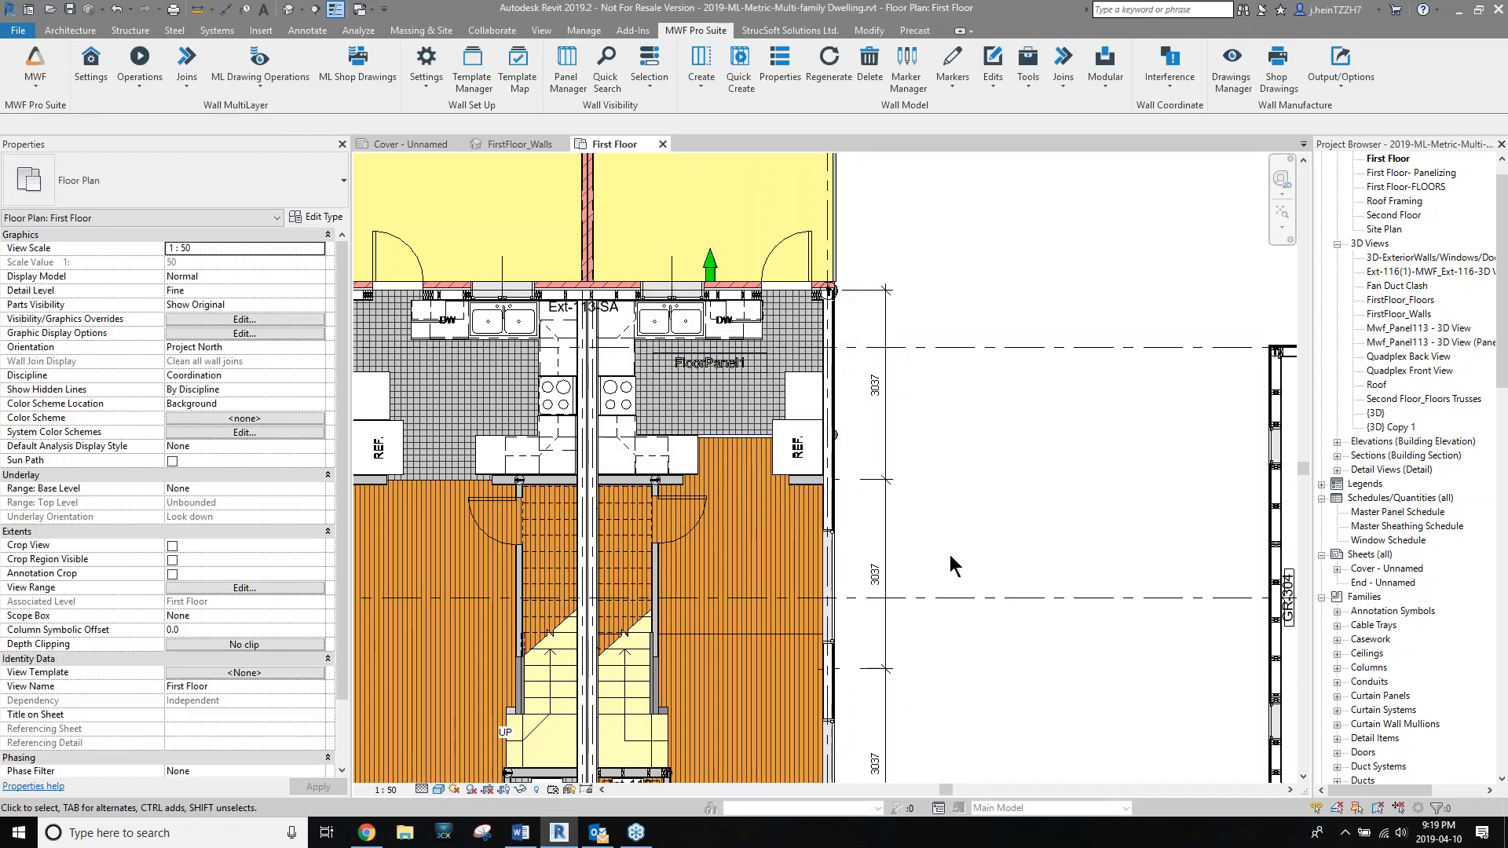
Split the long stucco exterior wall into separate walls at its panel breaks with the Wall Splitter.
middle_drag(949, 554, 948, 484)
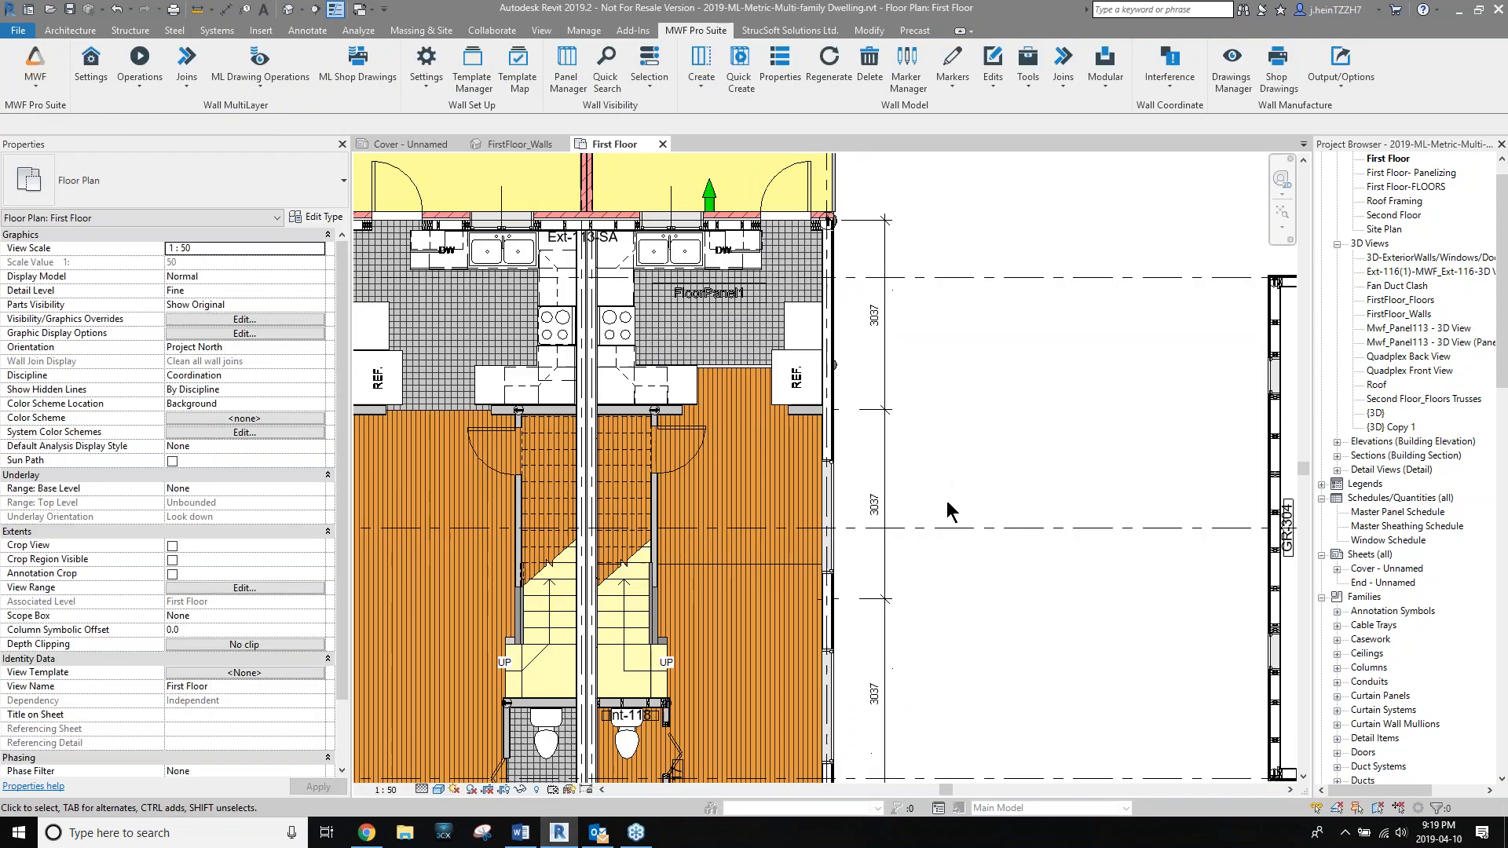
click(826, 437)
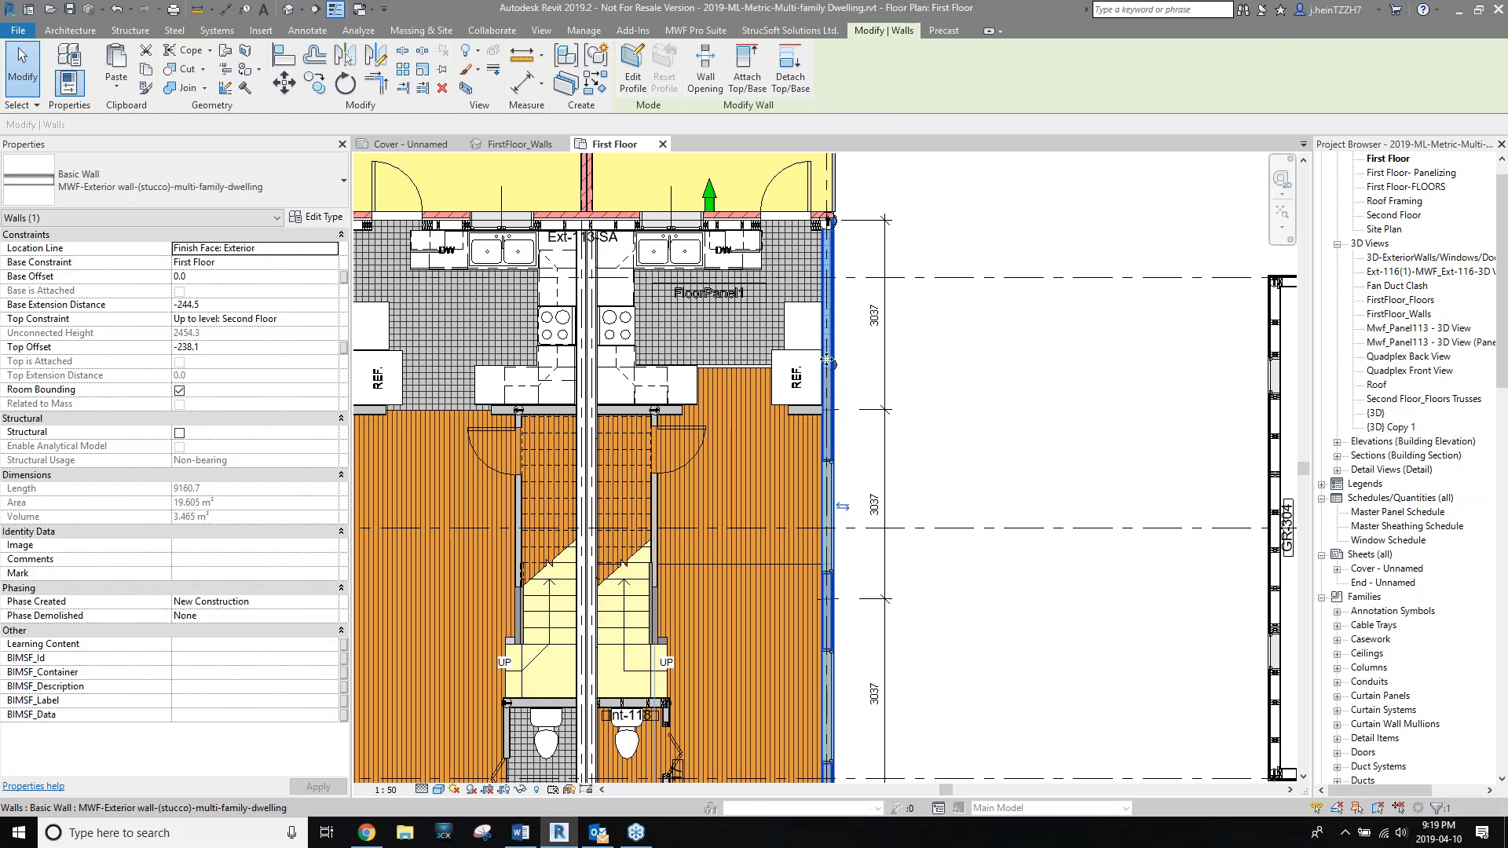
click(713, 33)
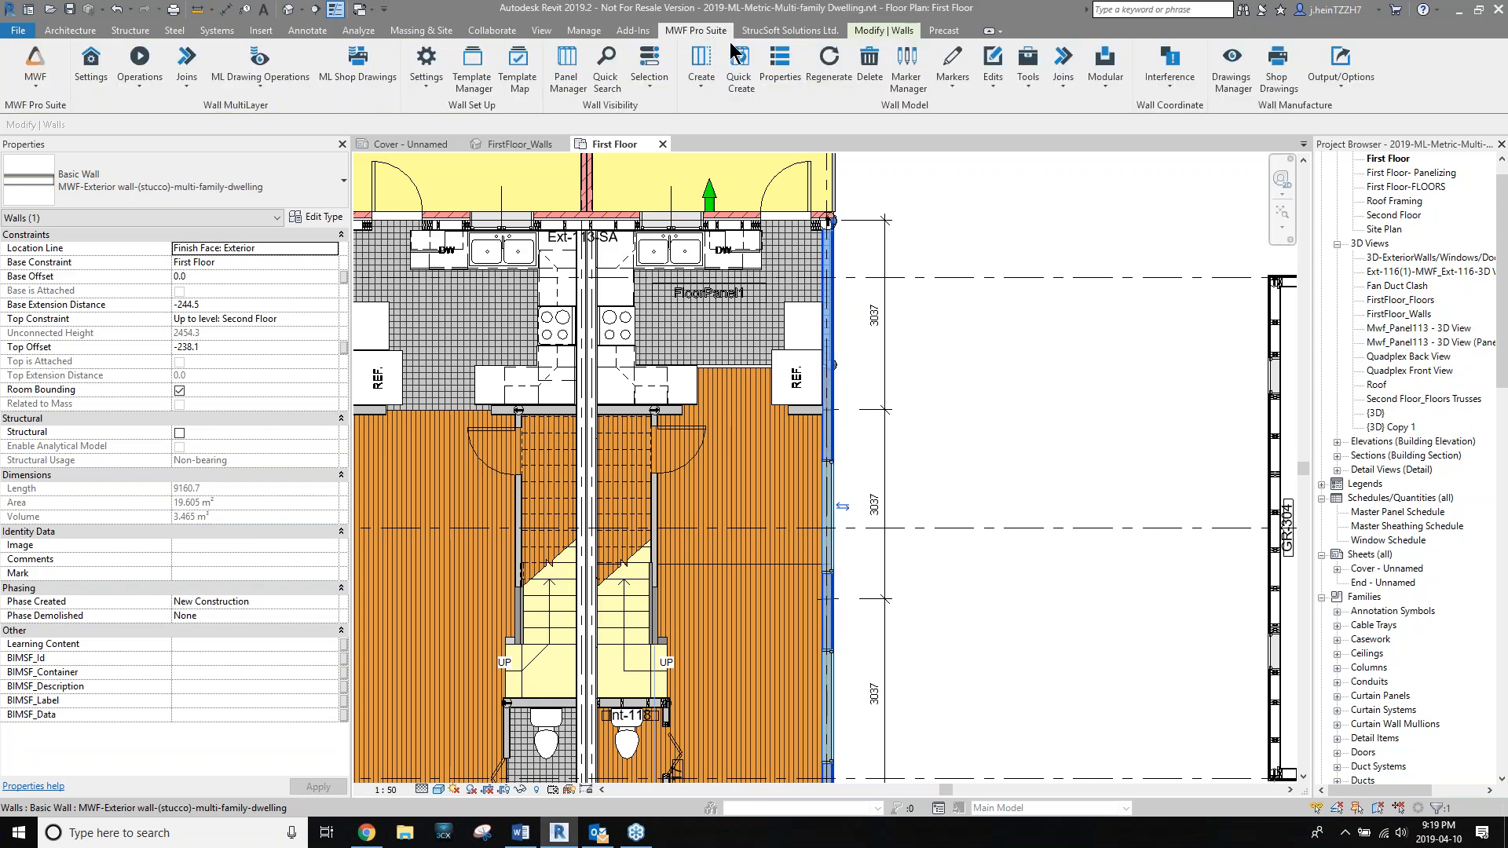
click(951, 67)
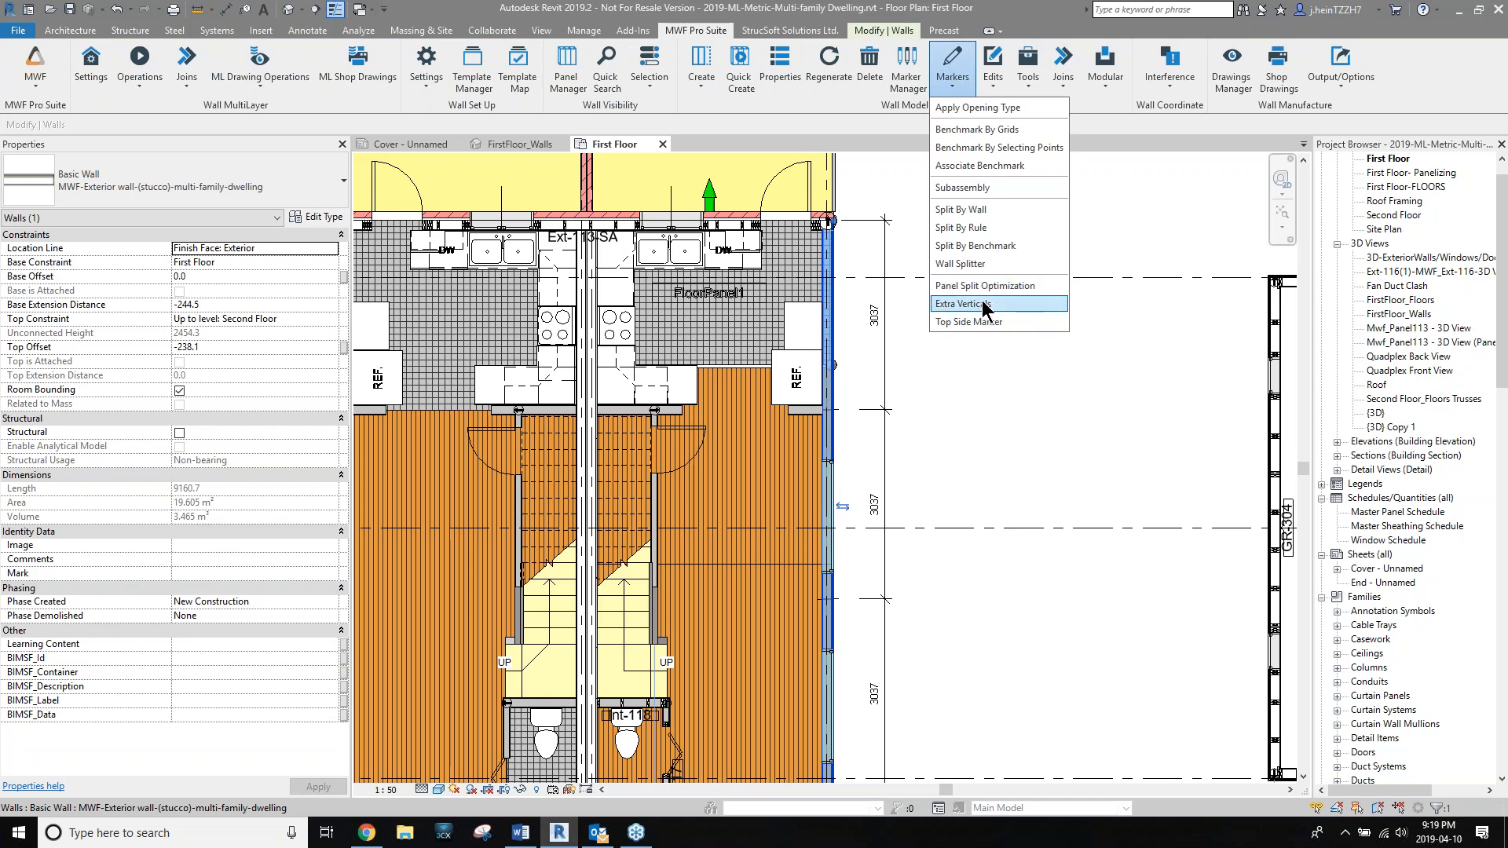
click(963, 264)
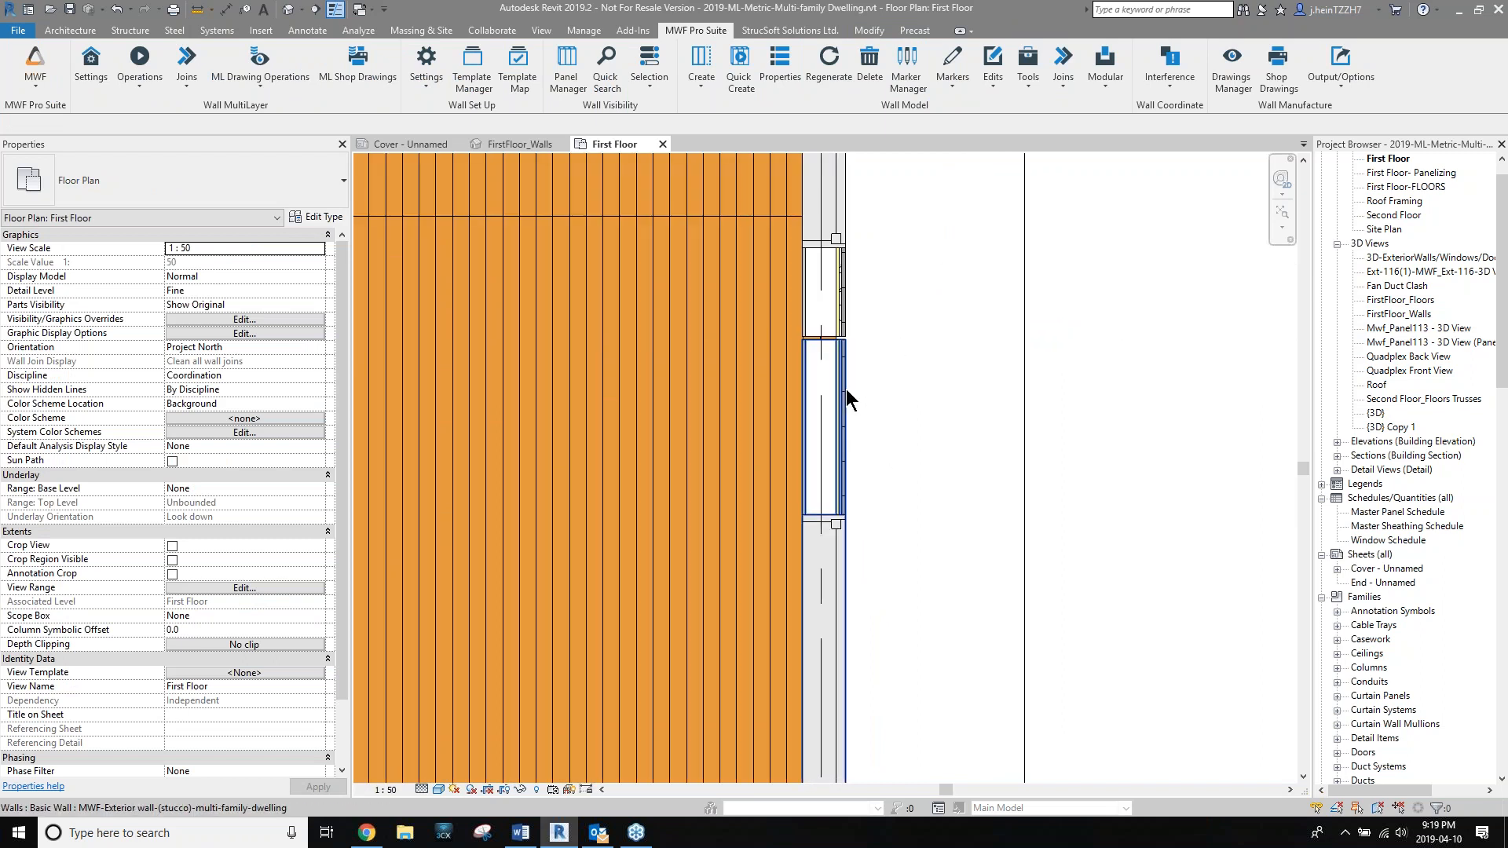
Check each separate wall segment along the split stucco exterior wall in the floor plan.
click(846, 389)
click(846, 291)
middle_drag(894, 271, 894, 667)
scroll(894, 667, down, 2)
middle_drag(946, 337, 917, 679)
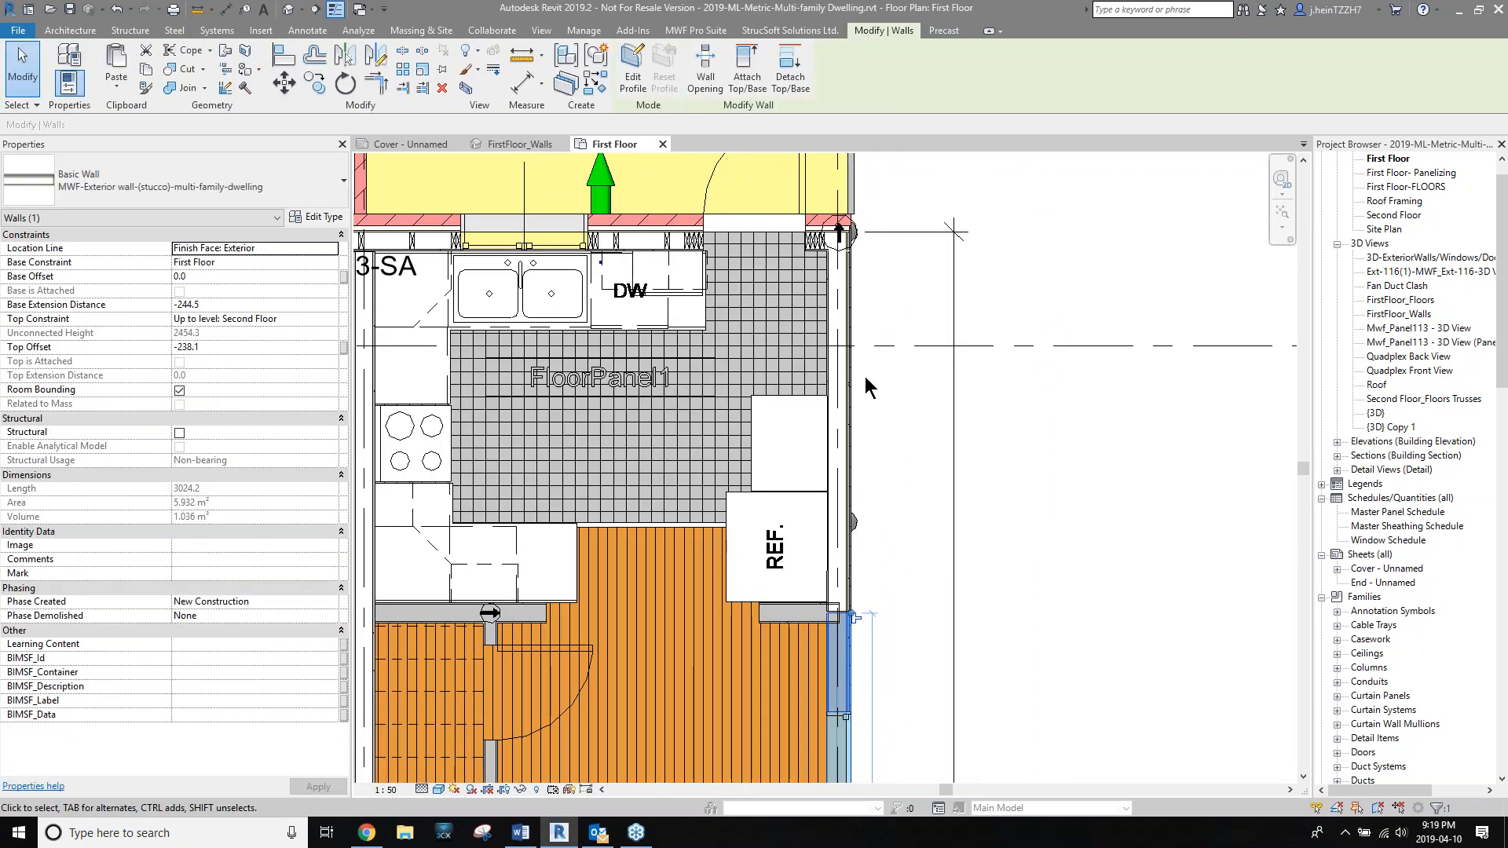
click(847, 385)
click(897, 377)
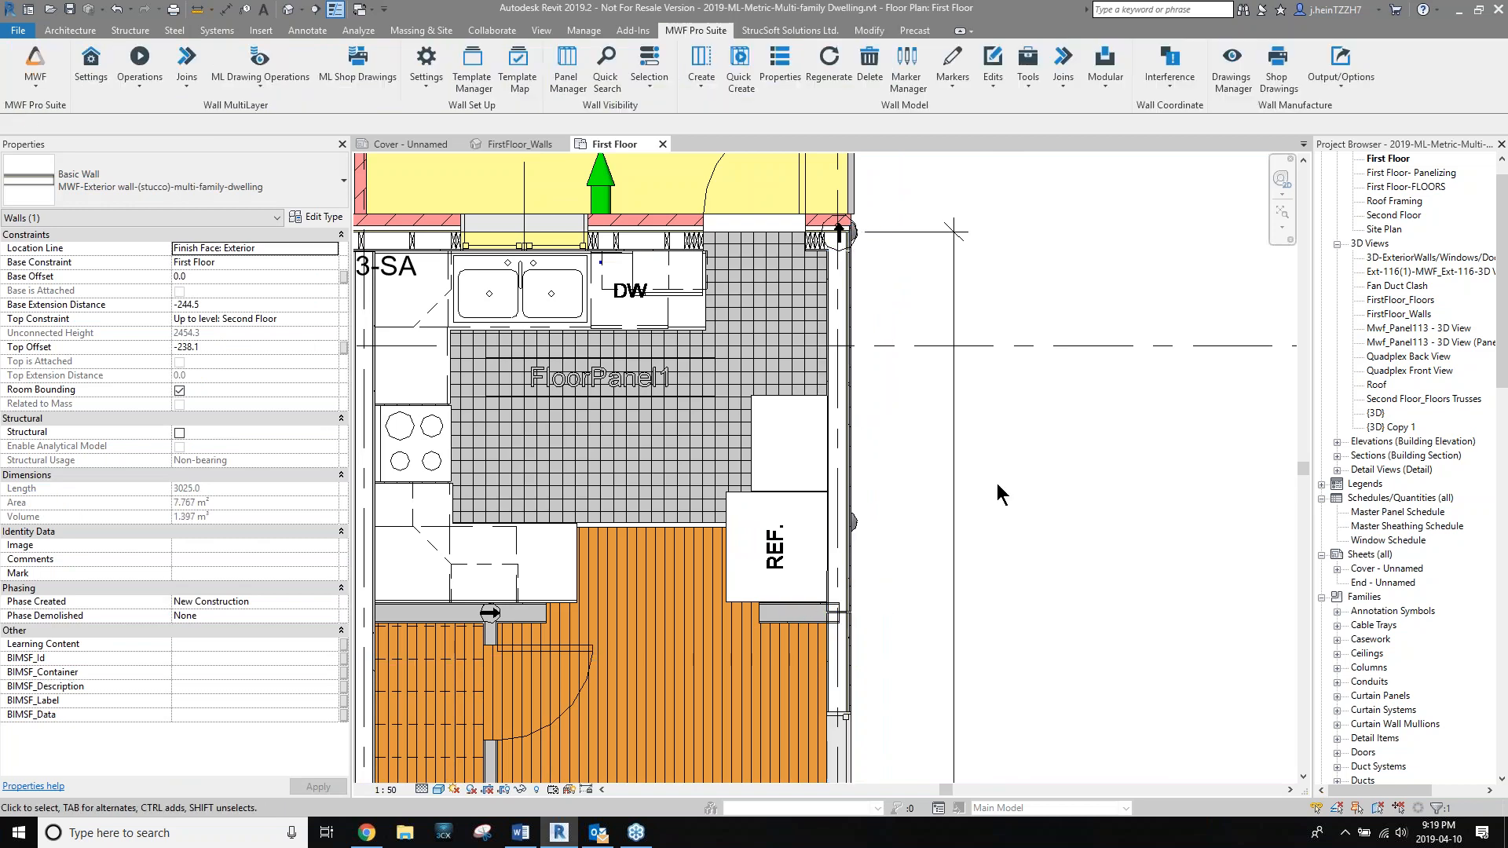
middle_drag(996, 483, 973, 384)
scroll(973, 385, down, 2)
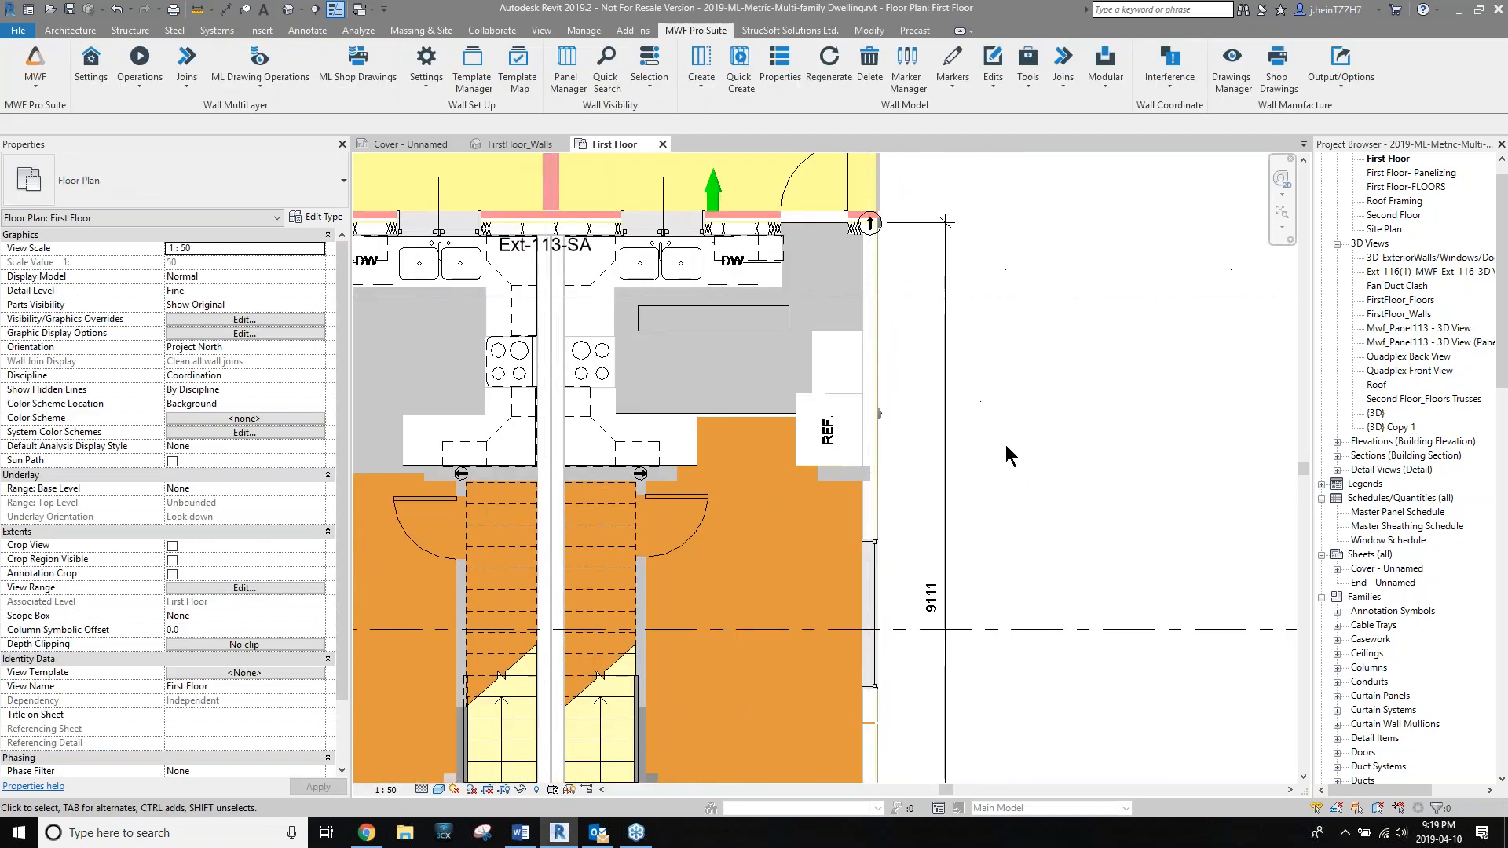
Select the three split stucco wall segments together in the FirstFloor_Walls 3D view.
click(506, 144)
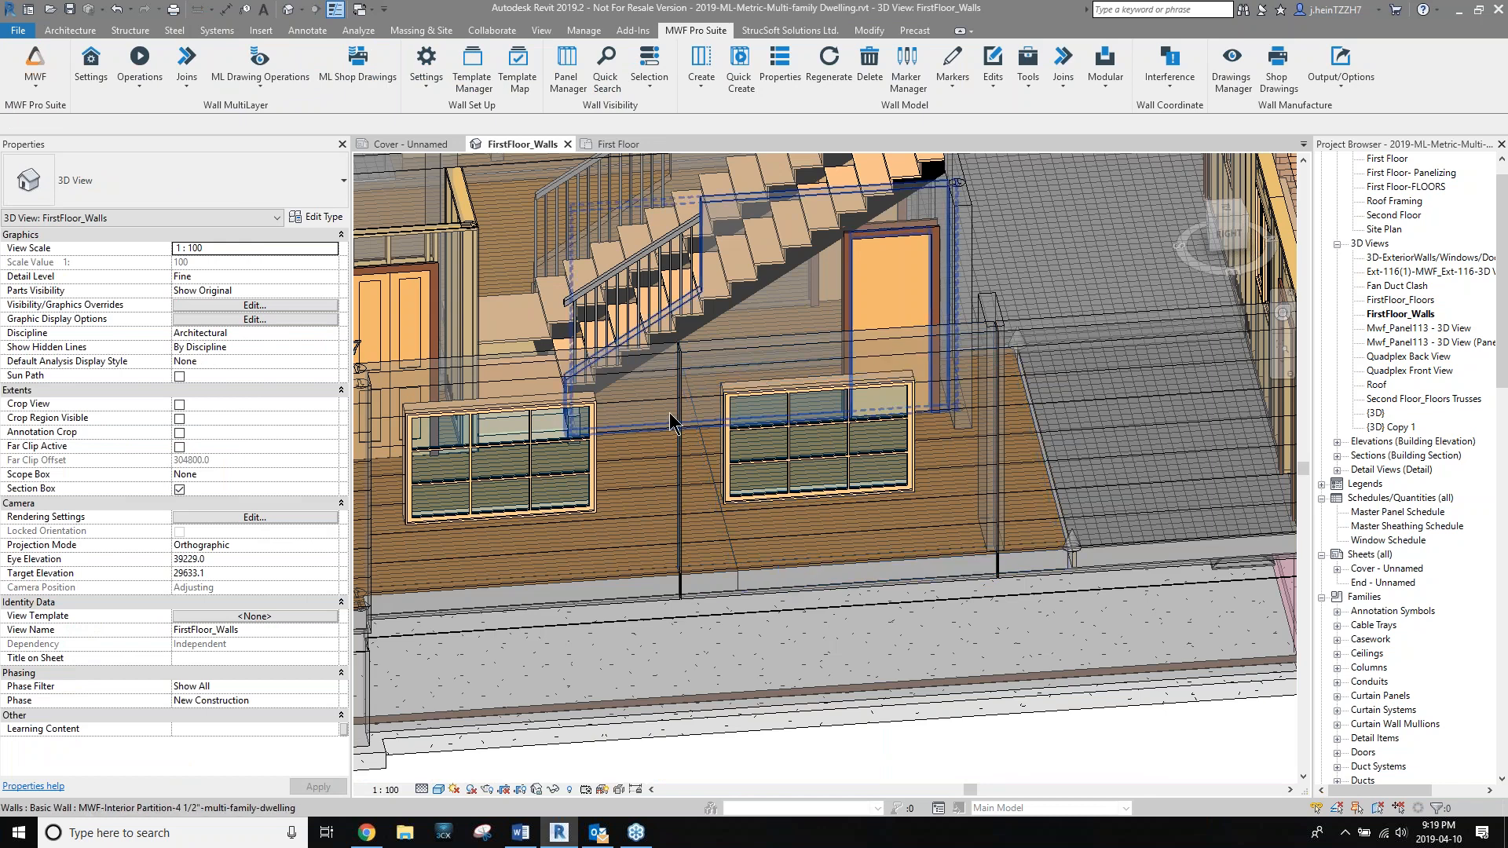
click(669, 348)
ctrl+click(966, 336)
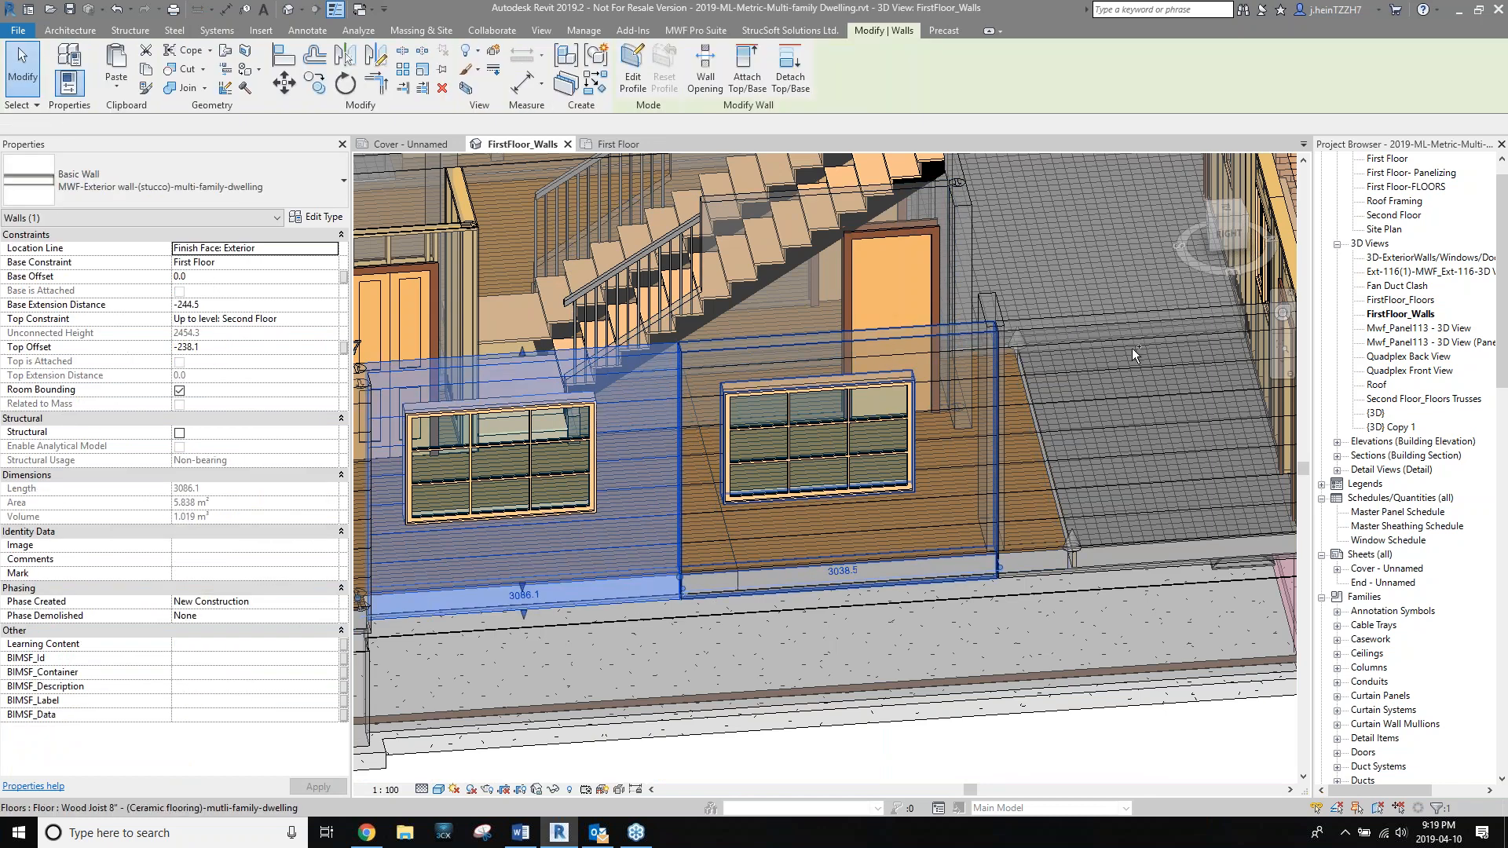
ctrl+click(1123, 326)
scroll(1113, 442, down, 1)
middle_drag(1120, 413, 1082, 519)
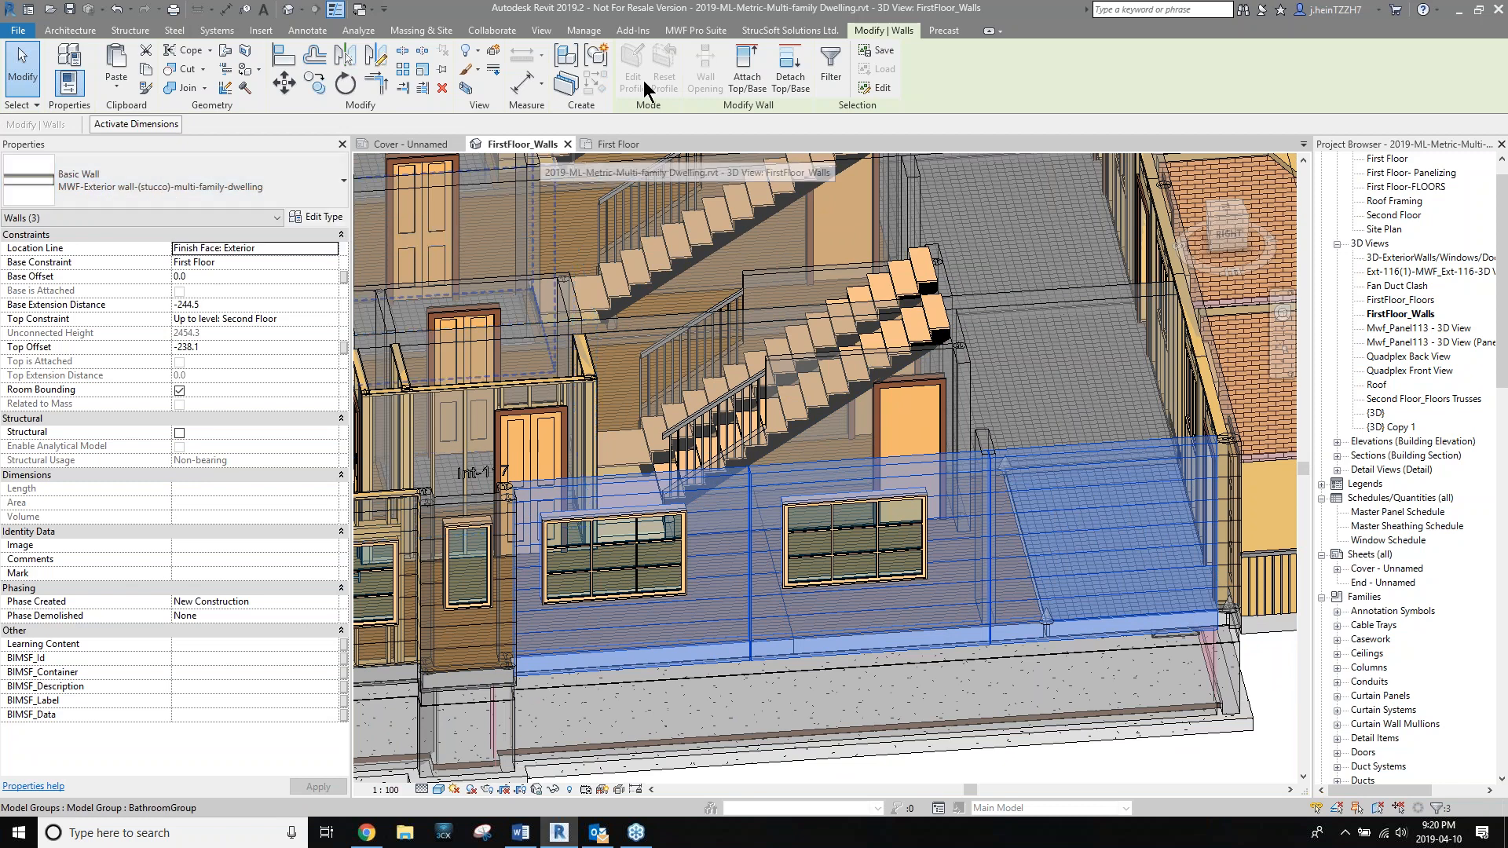
Open the Wall MultiLayer project settings and review the structural templates, secondary templates and opening types.
click(683, 31)
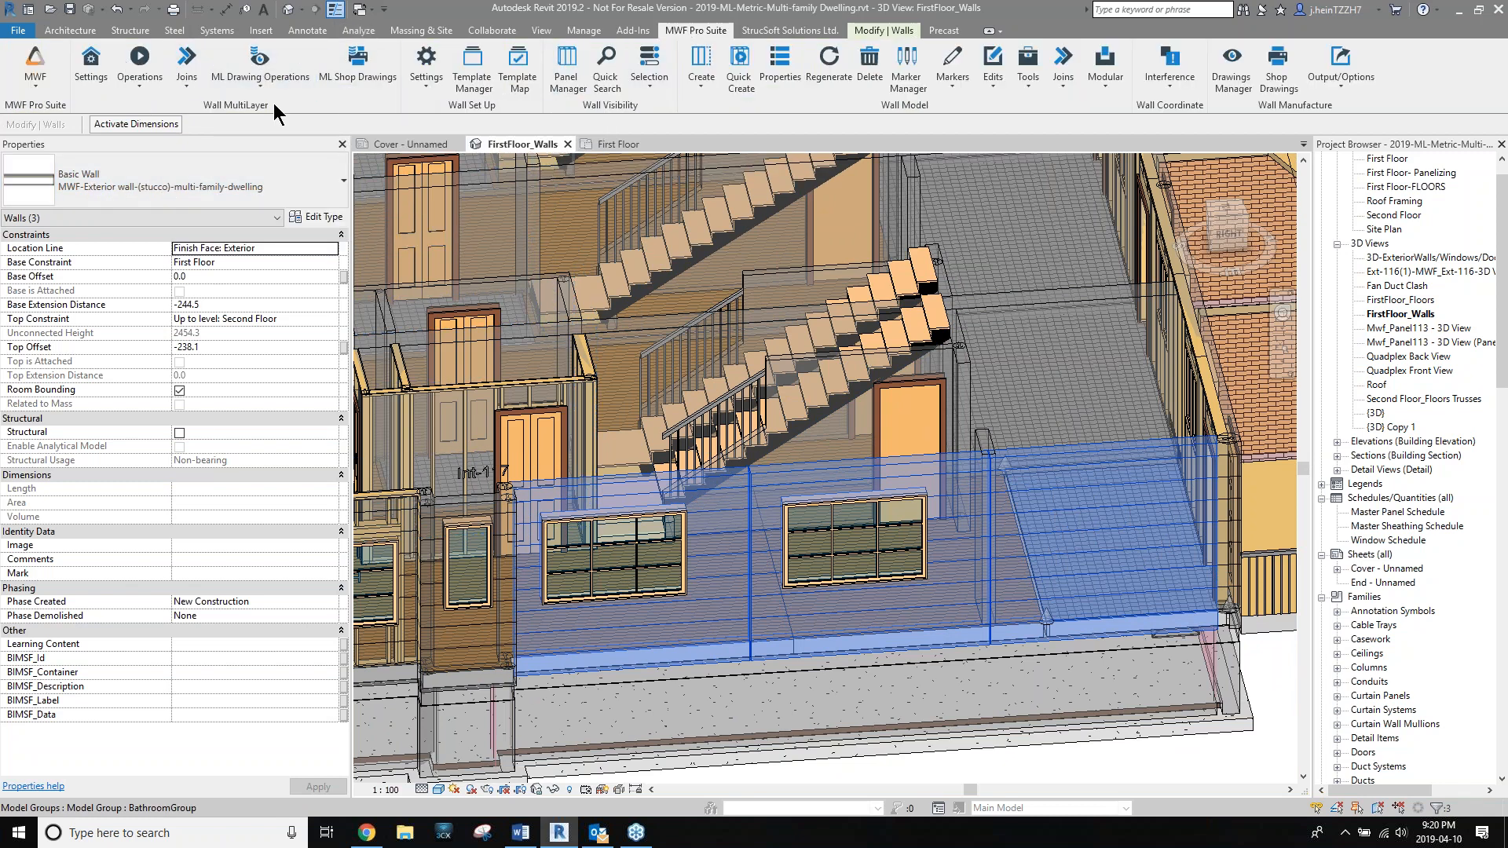
click(91, 69)
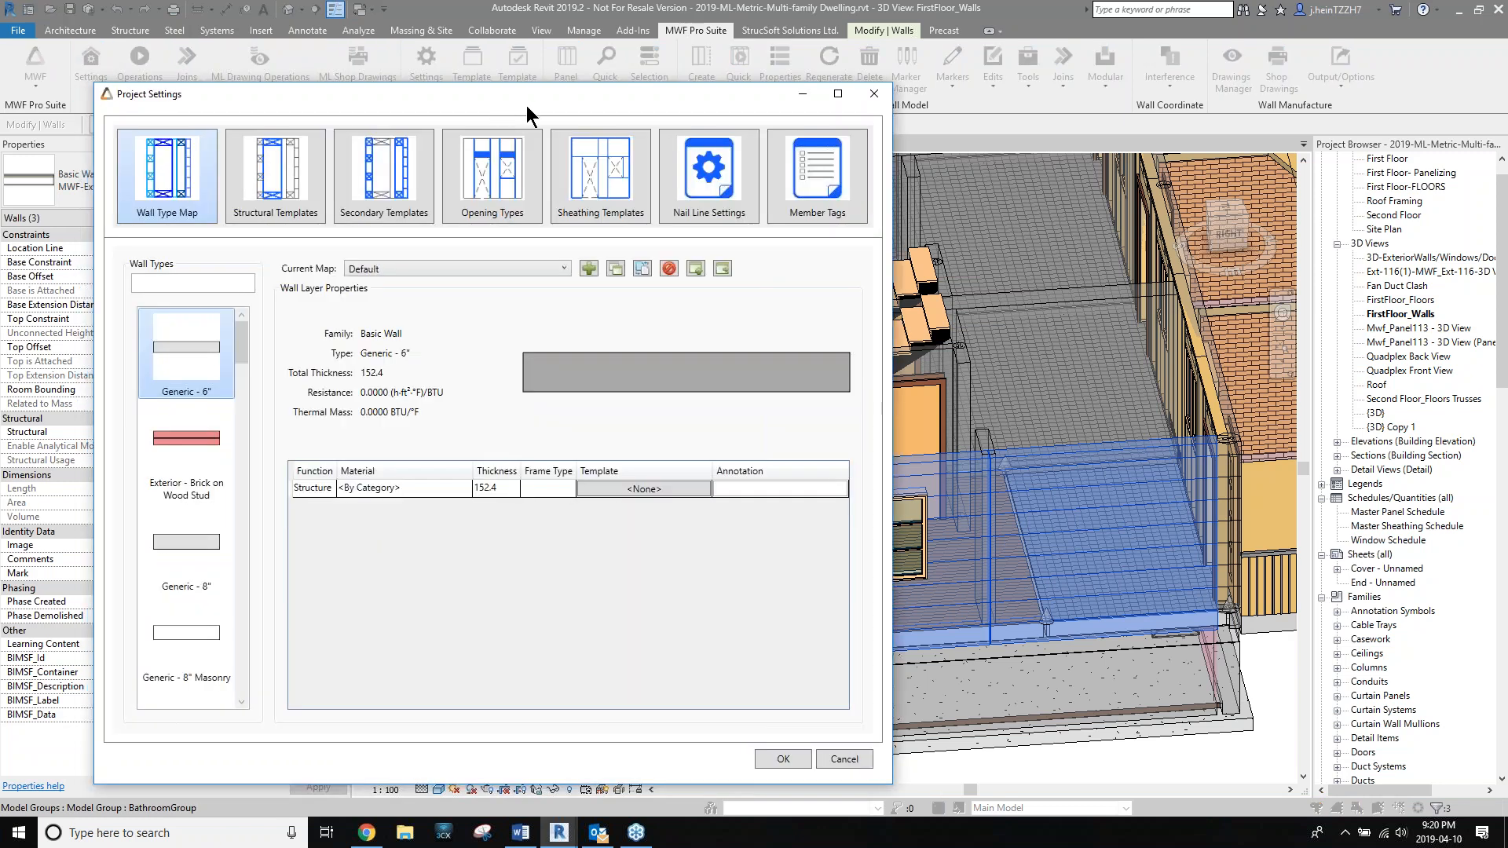
drag(526, 101, 807, 93)
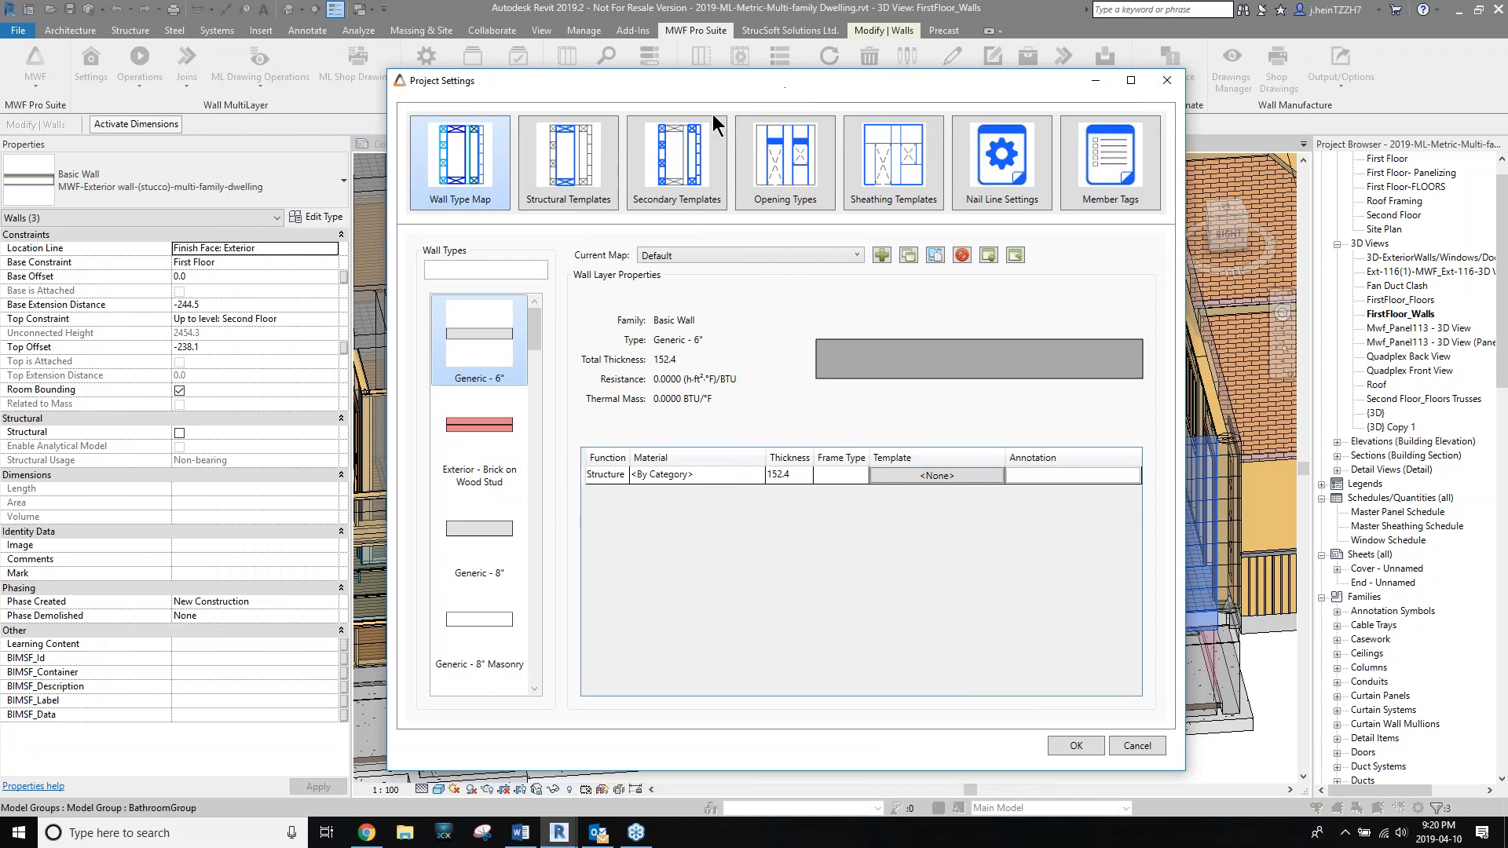
click(565, 161)
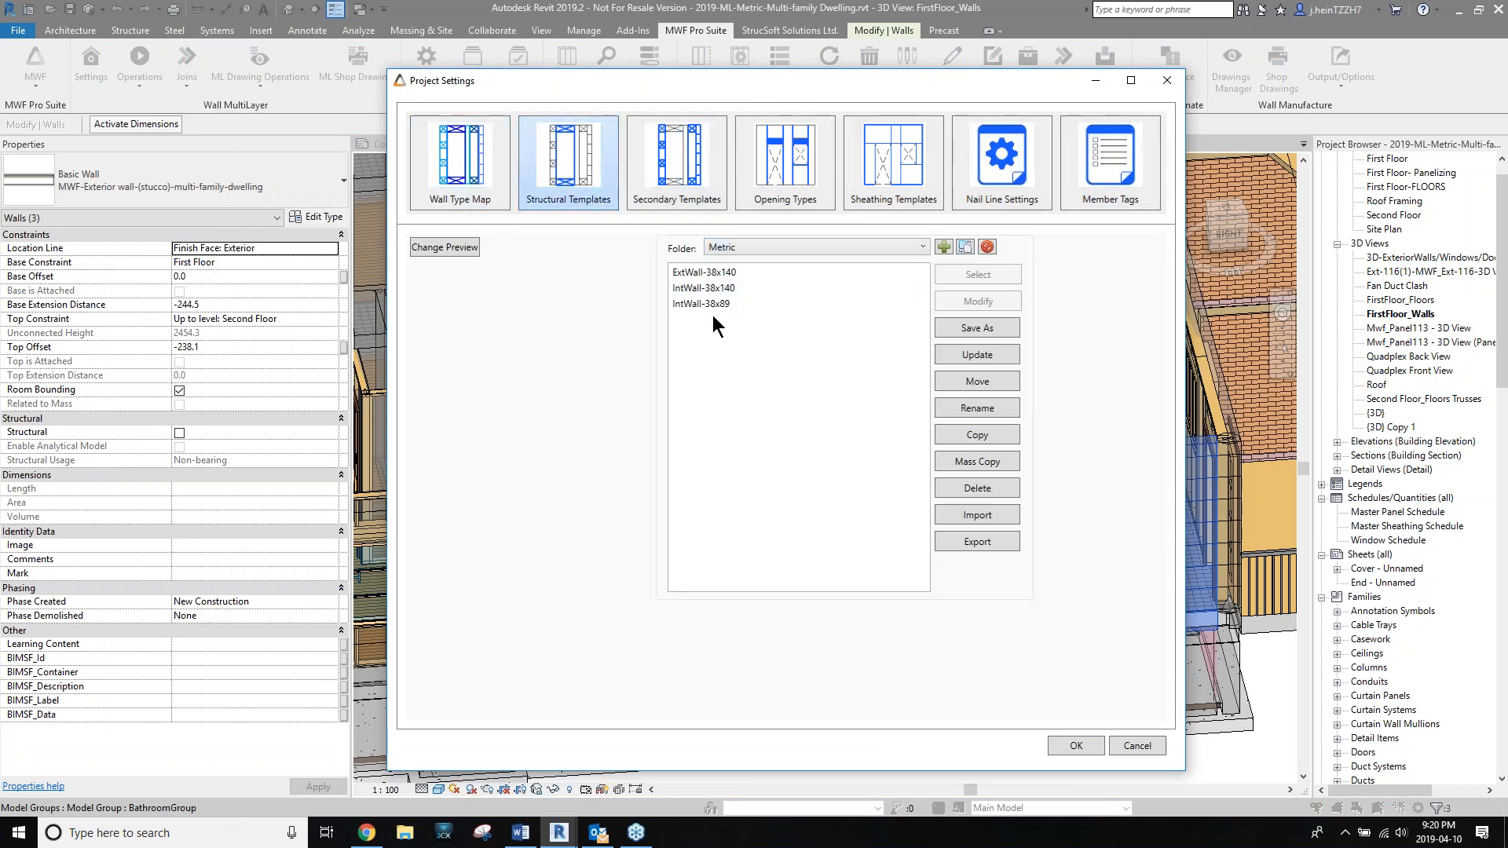
click(698, 186)
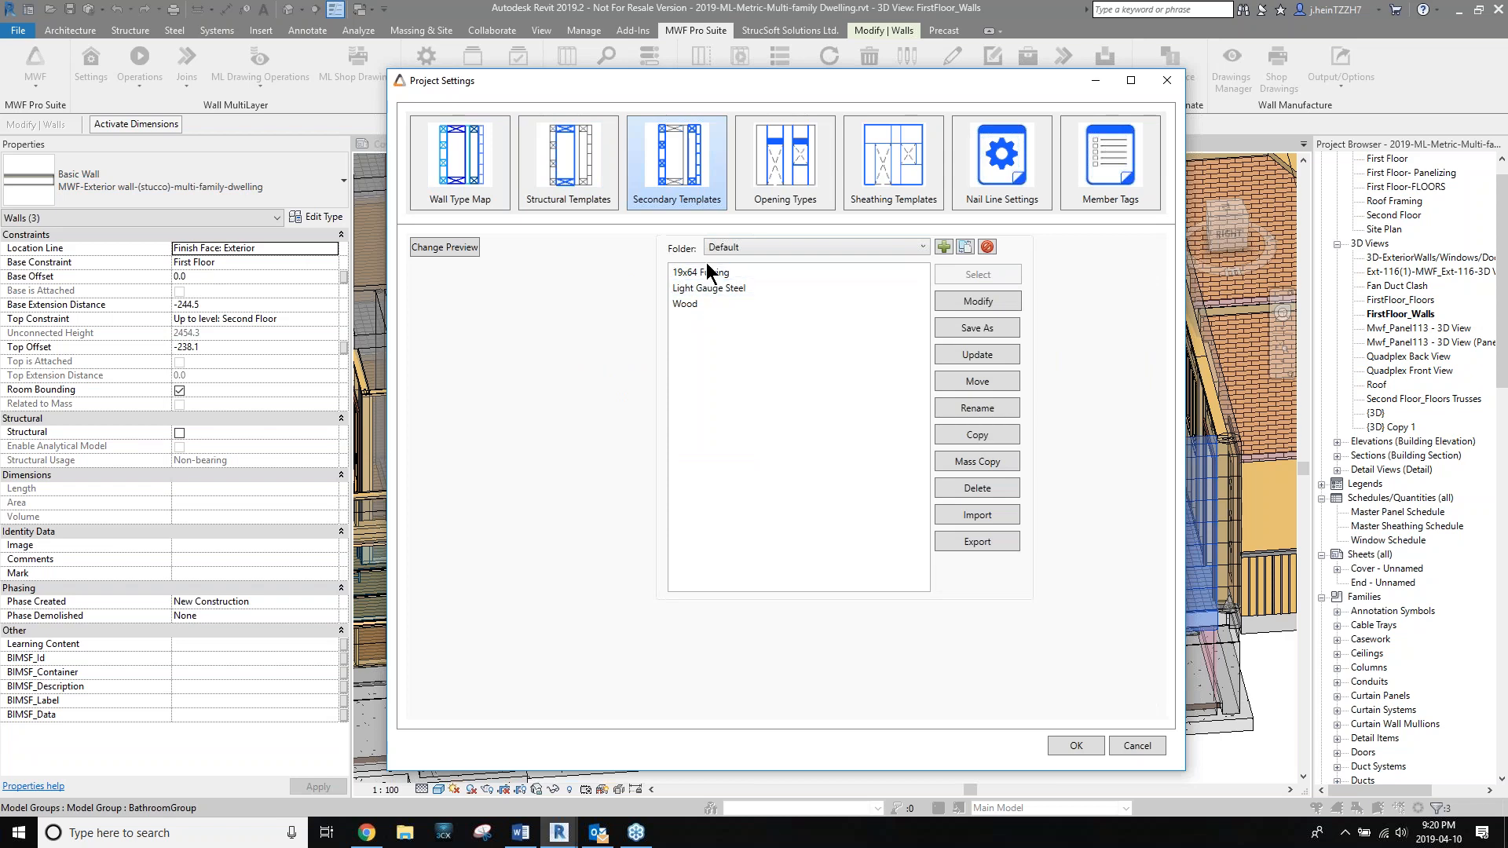
click(785, 182)
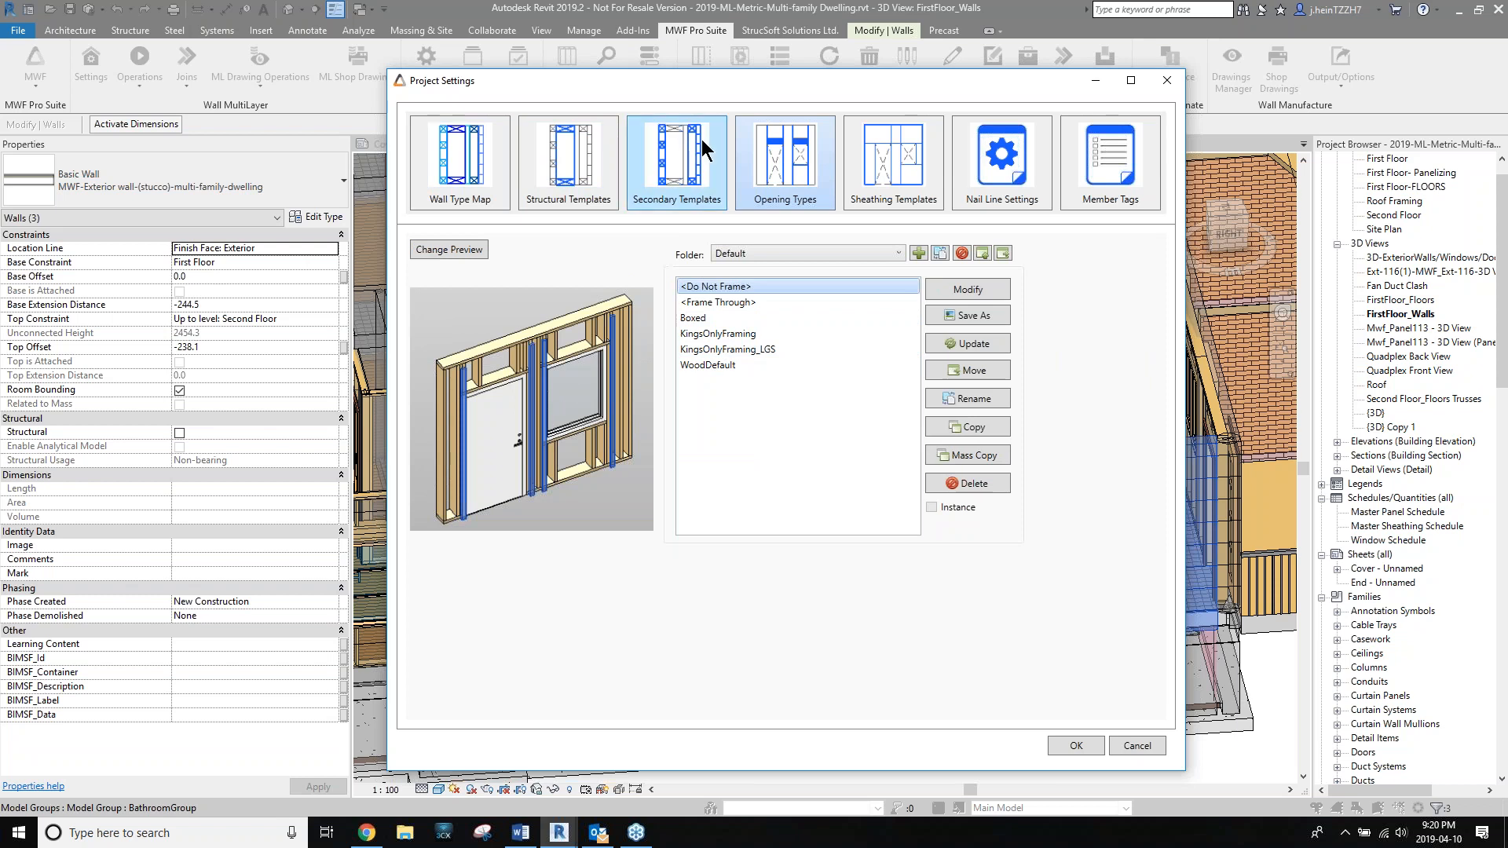
Copy the Default Template in the sheathing templates under the name Sheathing.
click(880, 168)
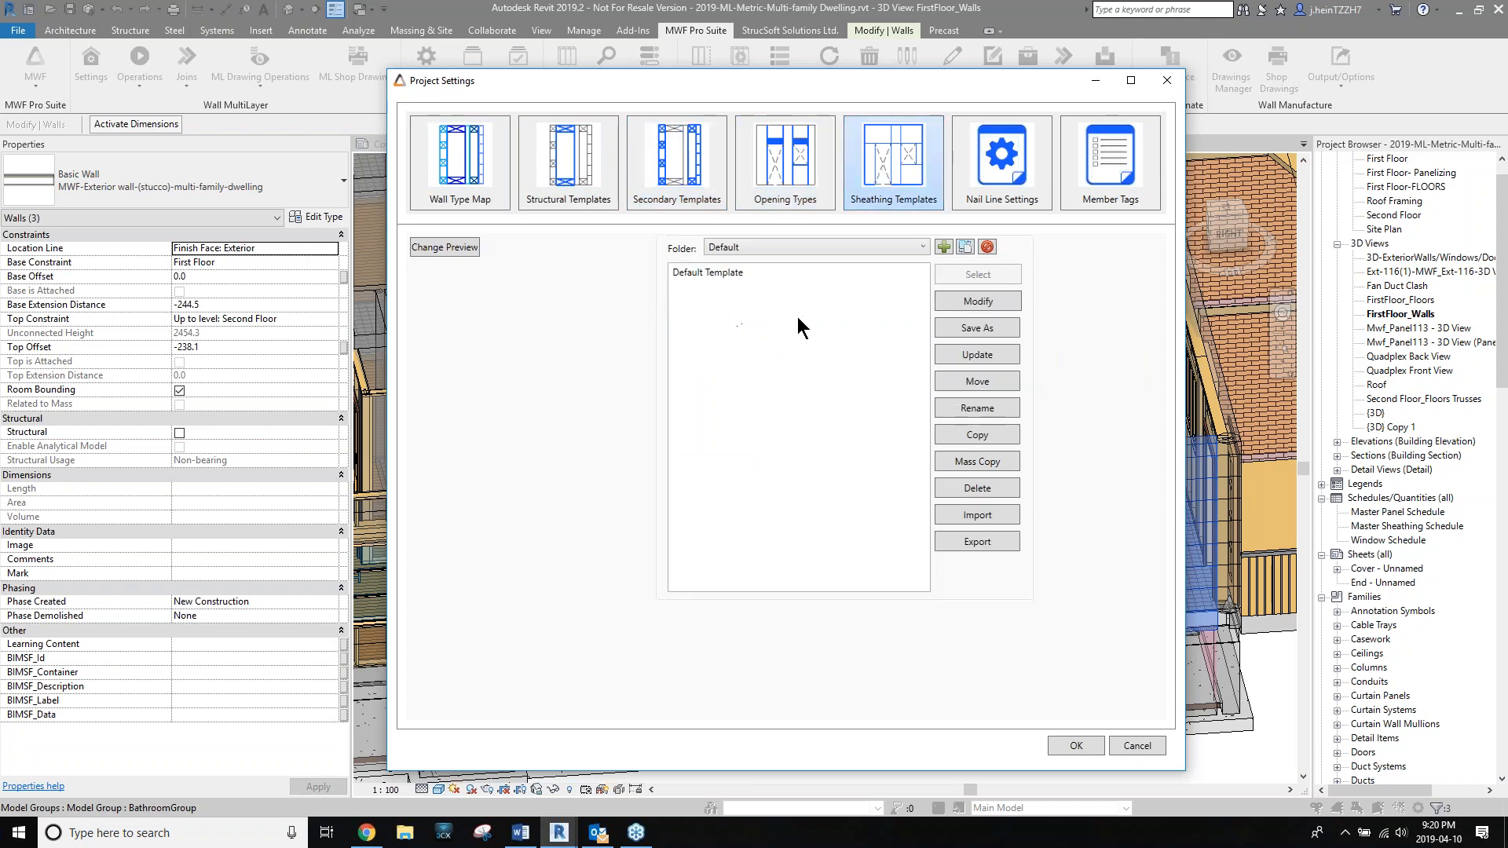
click(724, 272)
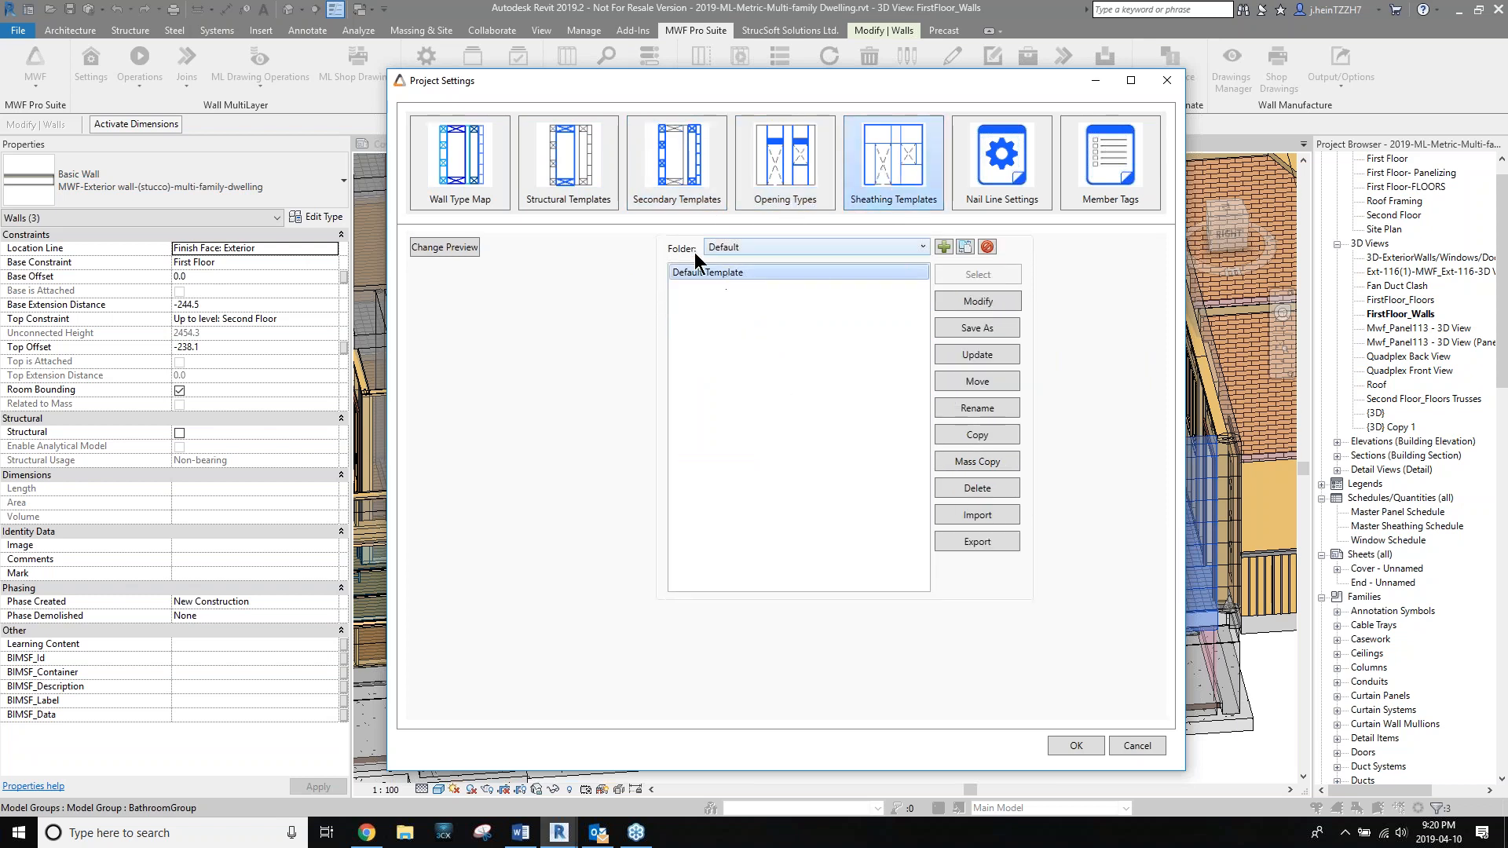
click(954, 434)
text(Sheathing)
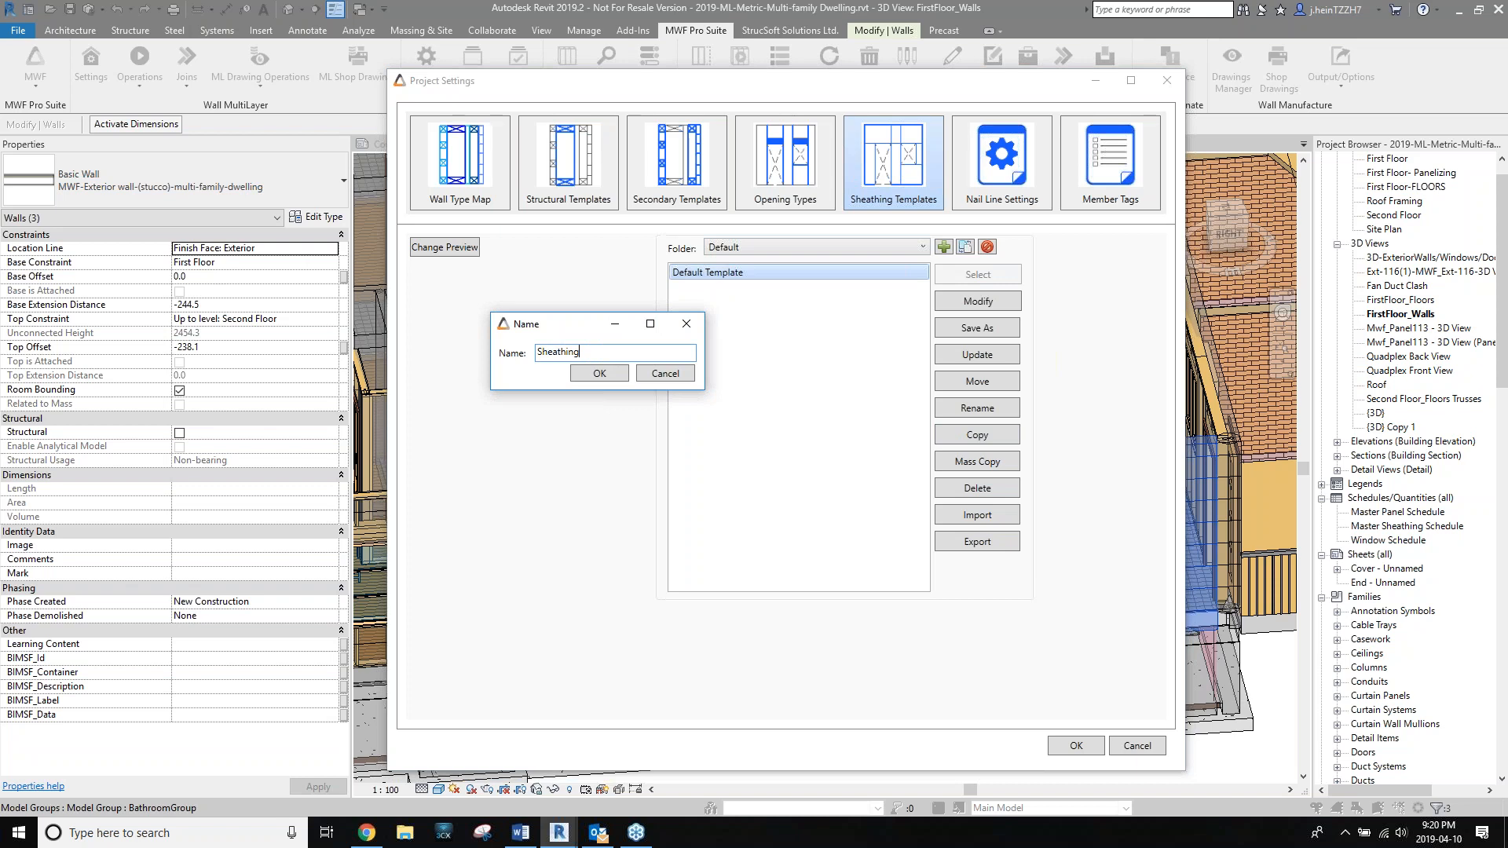
click(616, 374)
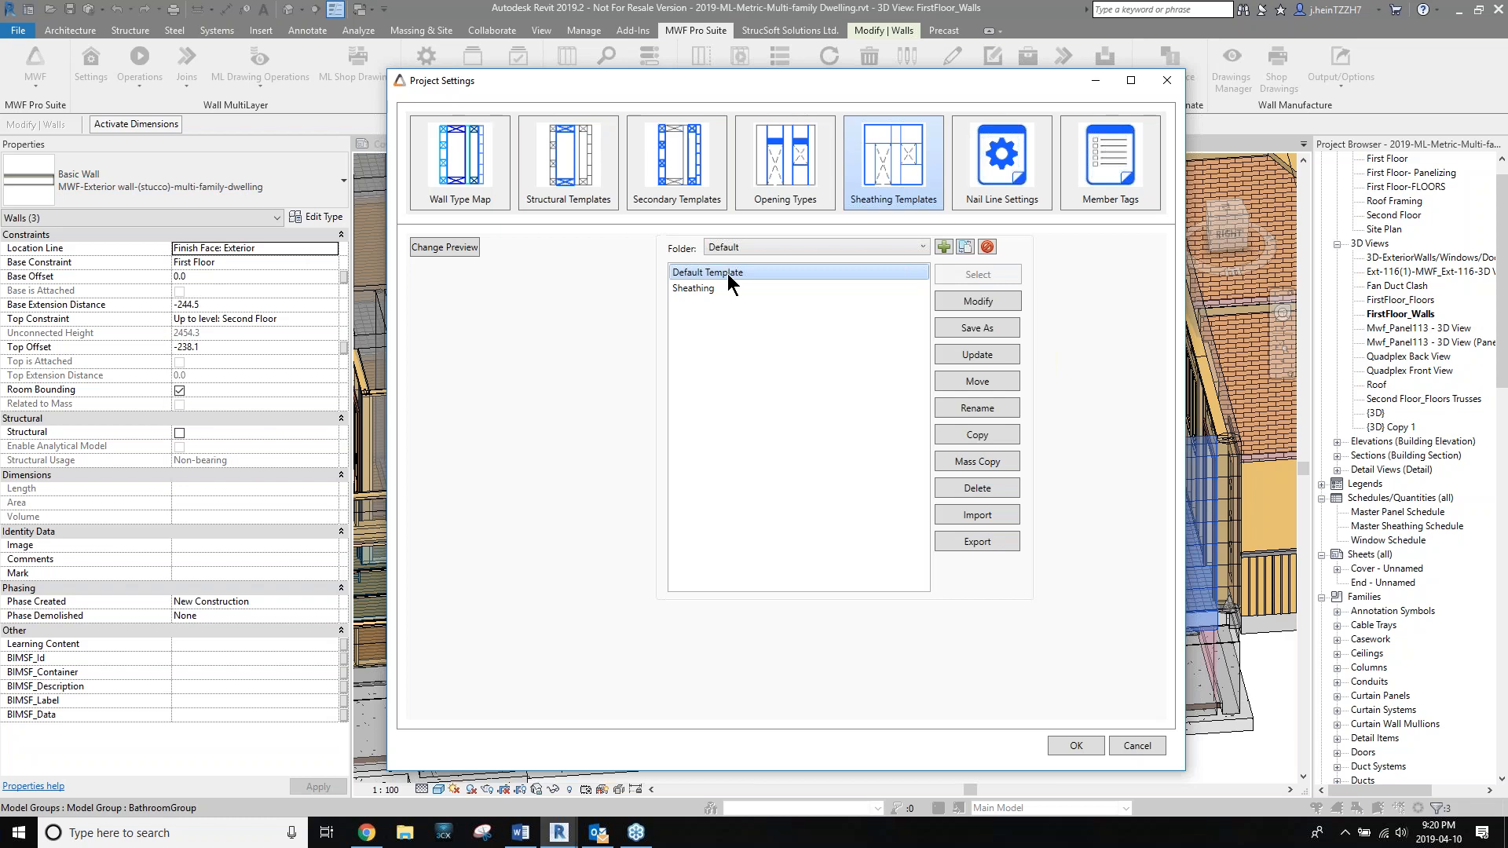
Open the Sheathing template for modification and set it to use the layer material.
click(713, 287)
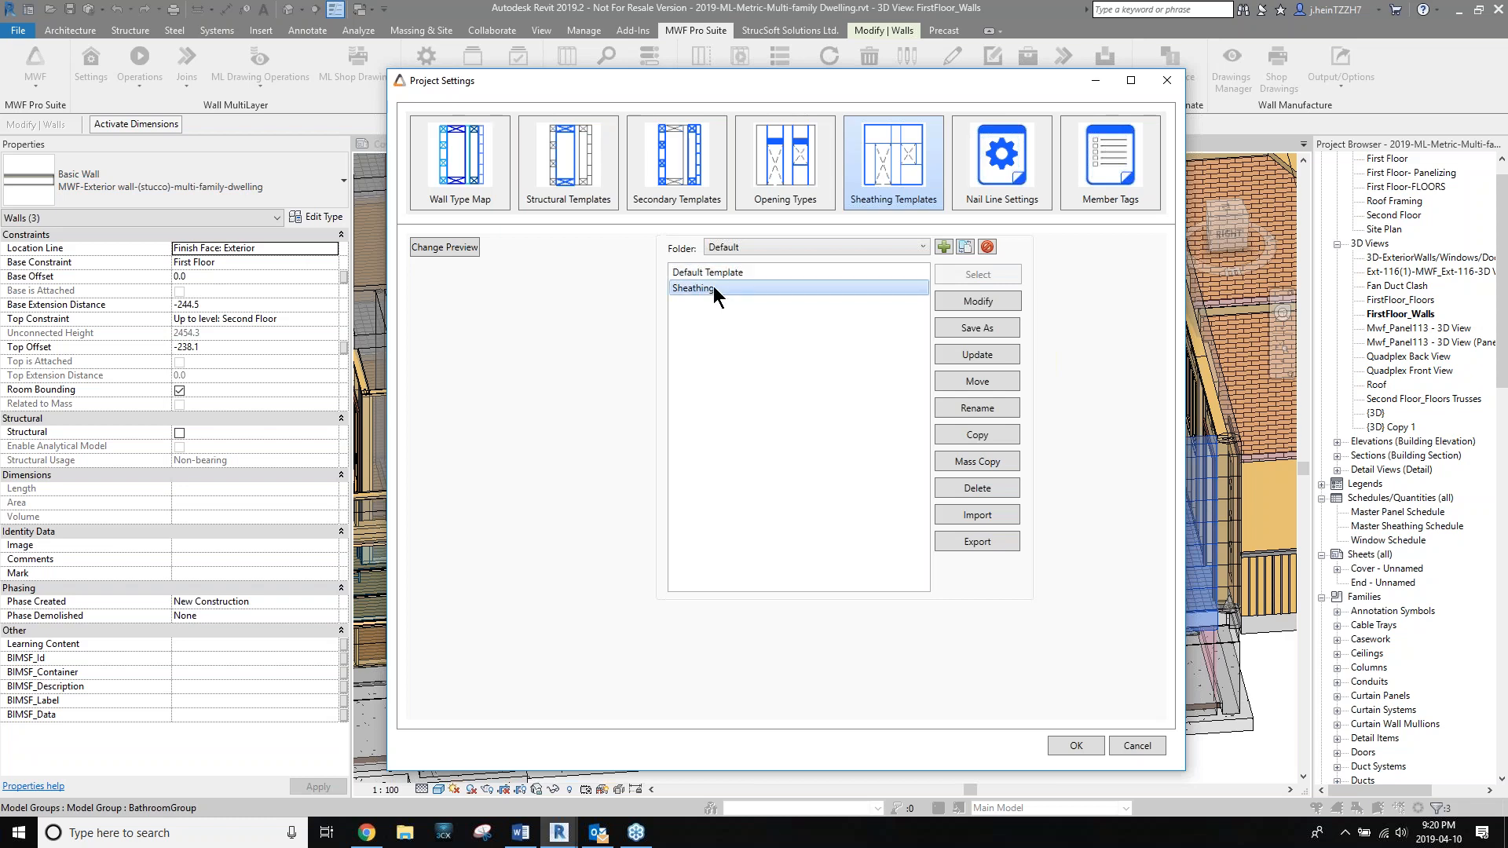
click(986, 300)
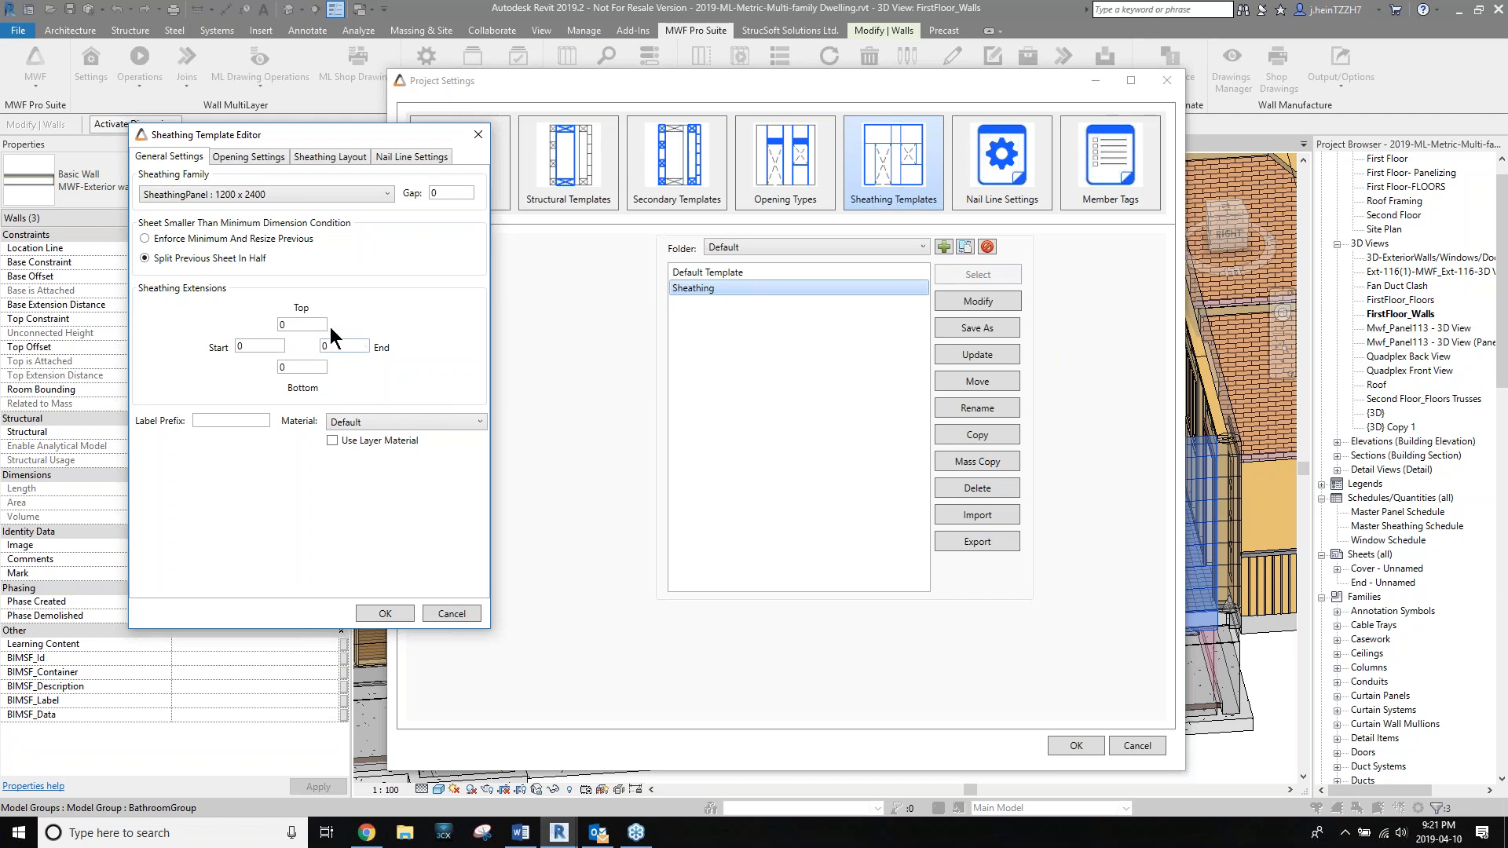
click(208, 420)
click(358, 422)
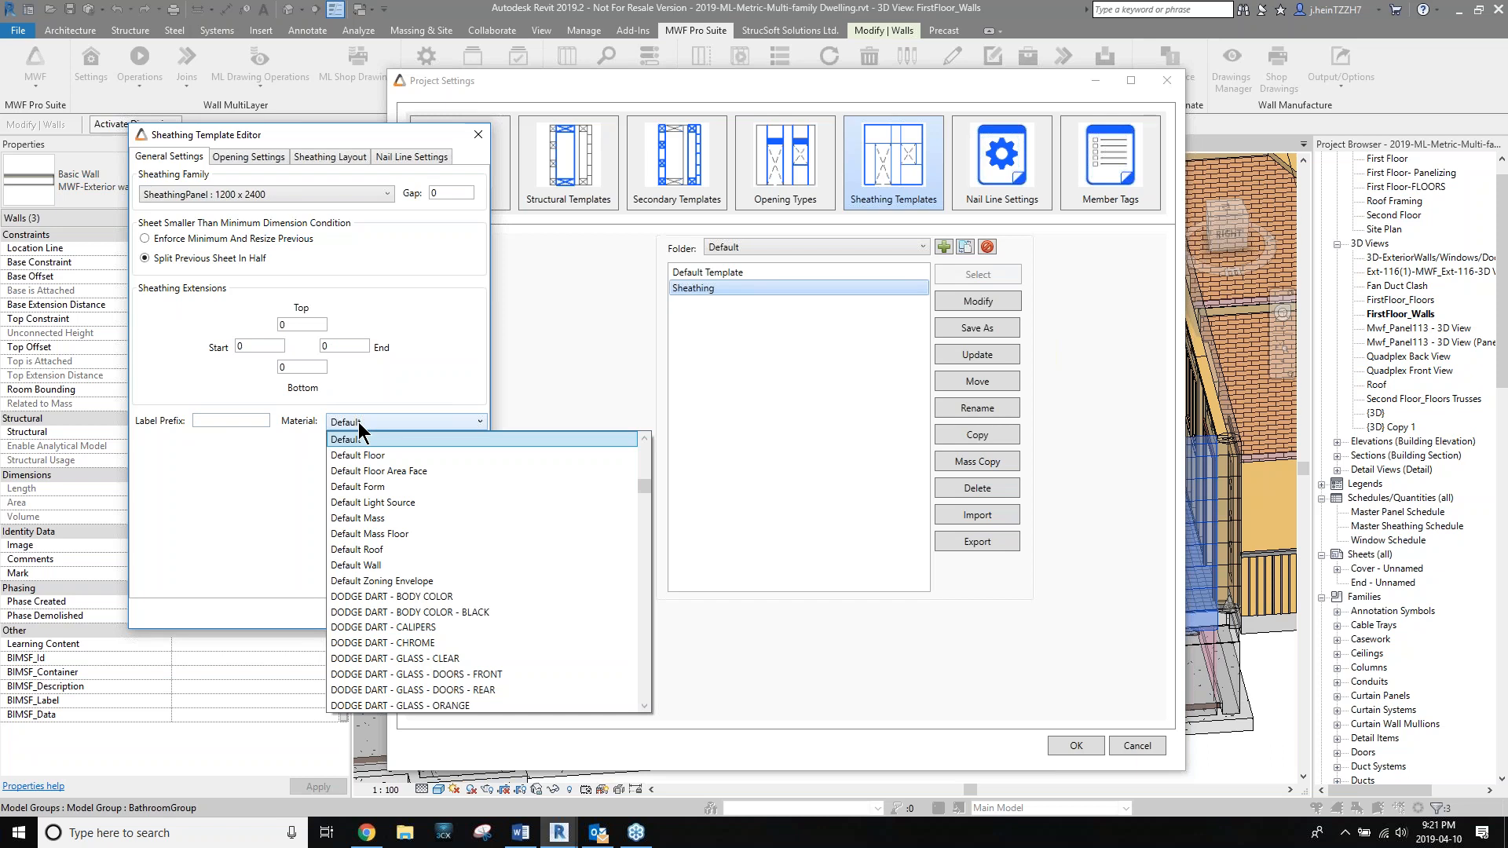
click(300, 460)
click(335, 440)
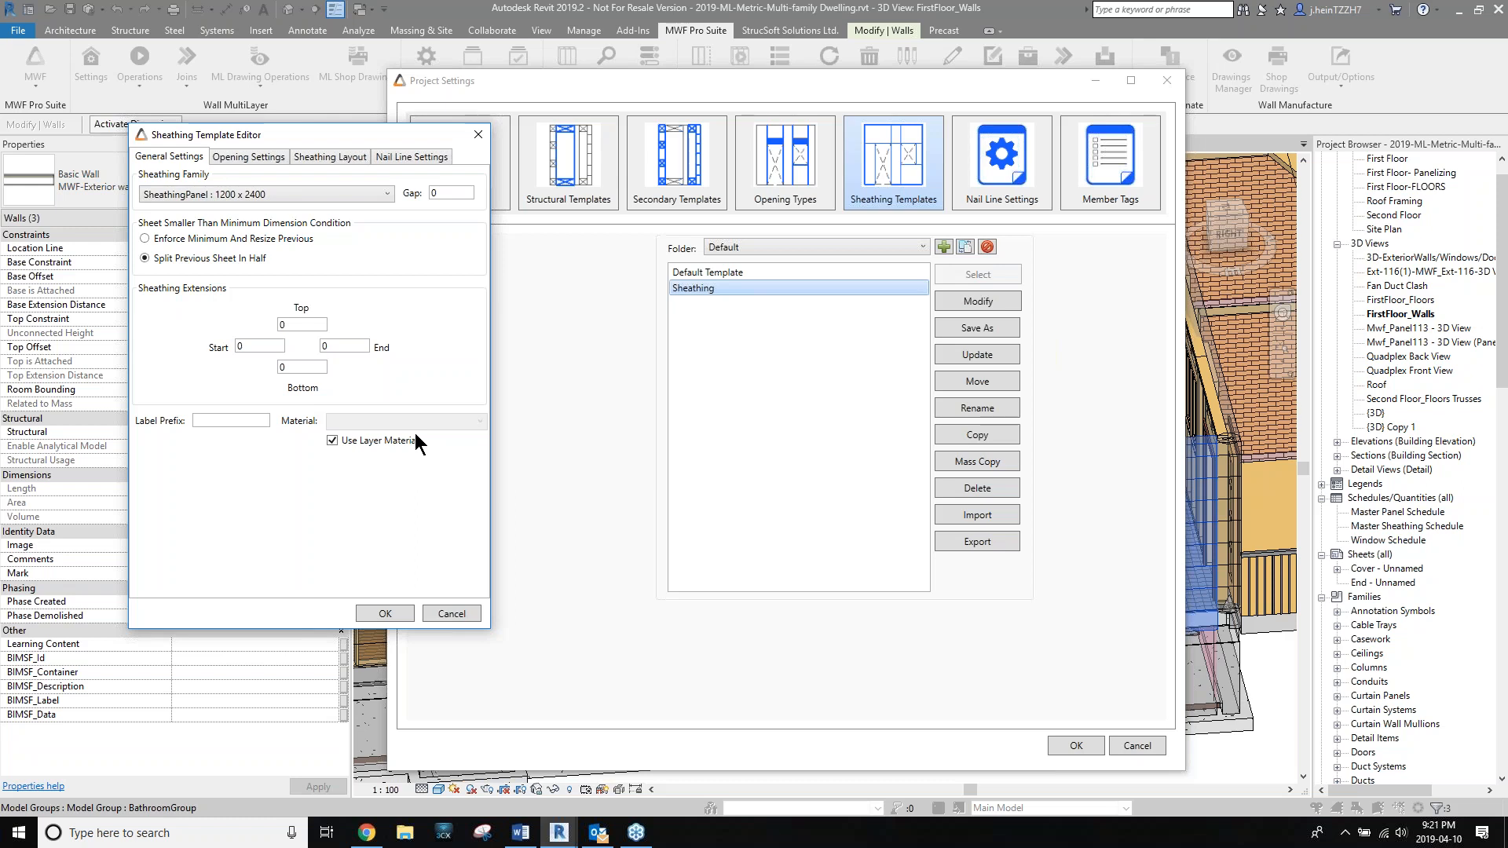
click(385, 193)
click(385, 193)
Review the template's opening settings and compare the staggered sheathing layouts with Basic Tiled, keeping Basic Tiled selected.
click(253, 162)
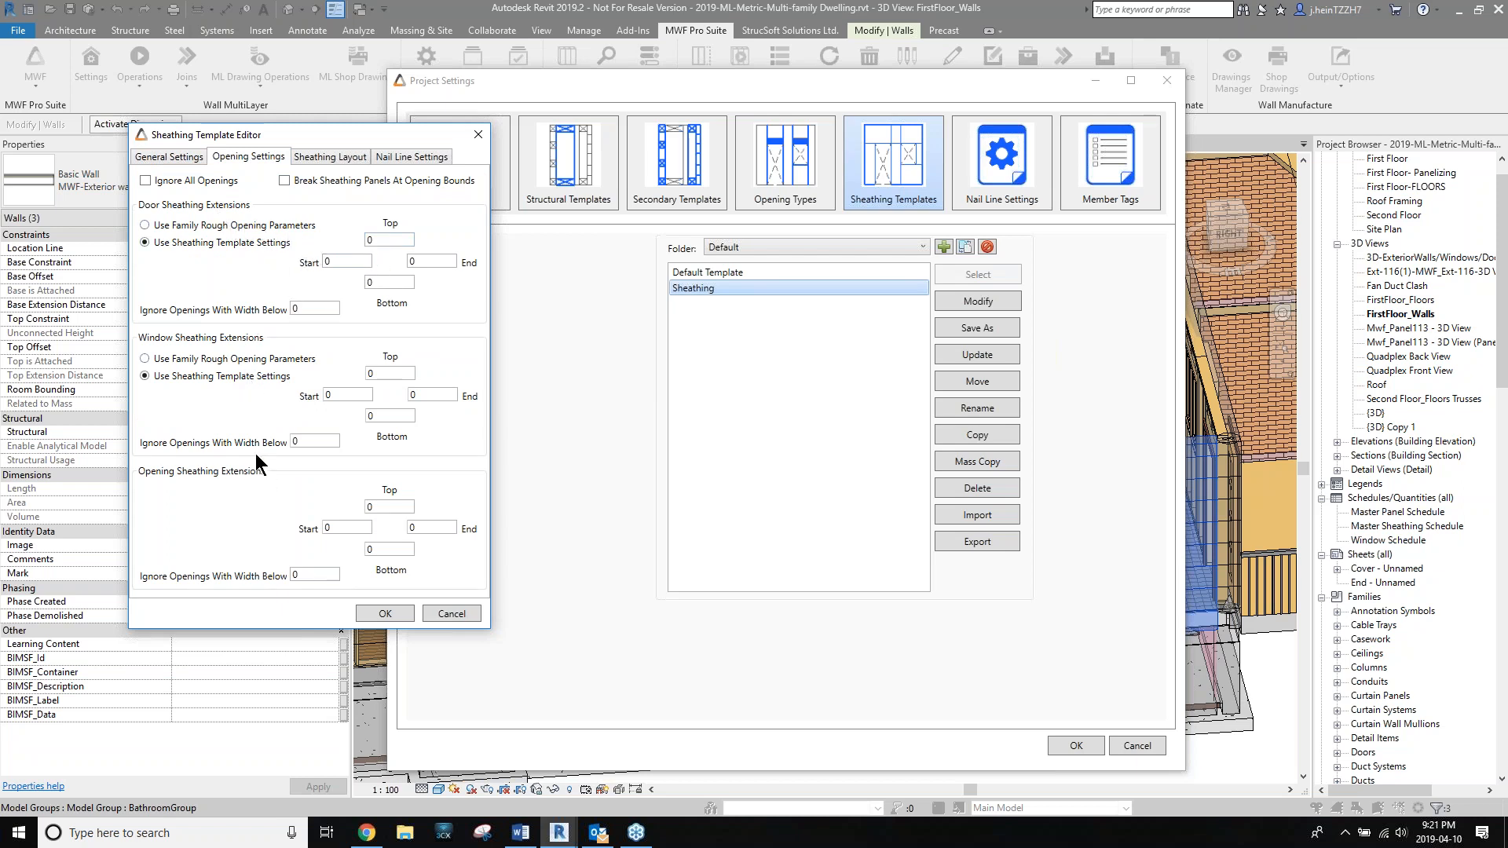
click(333, 156)
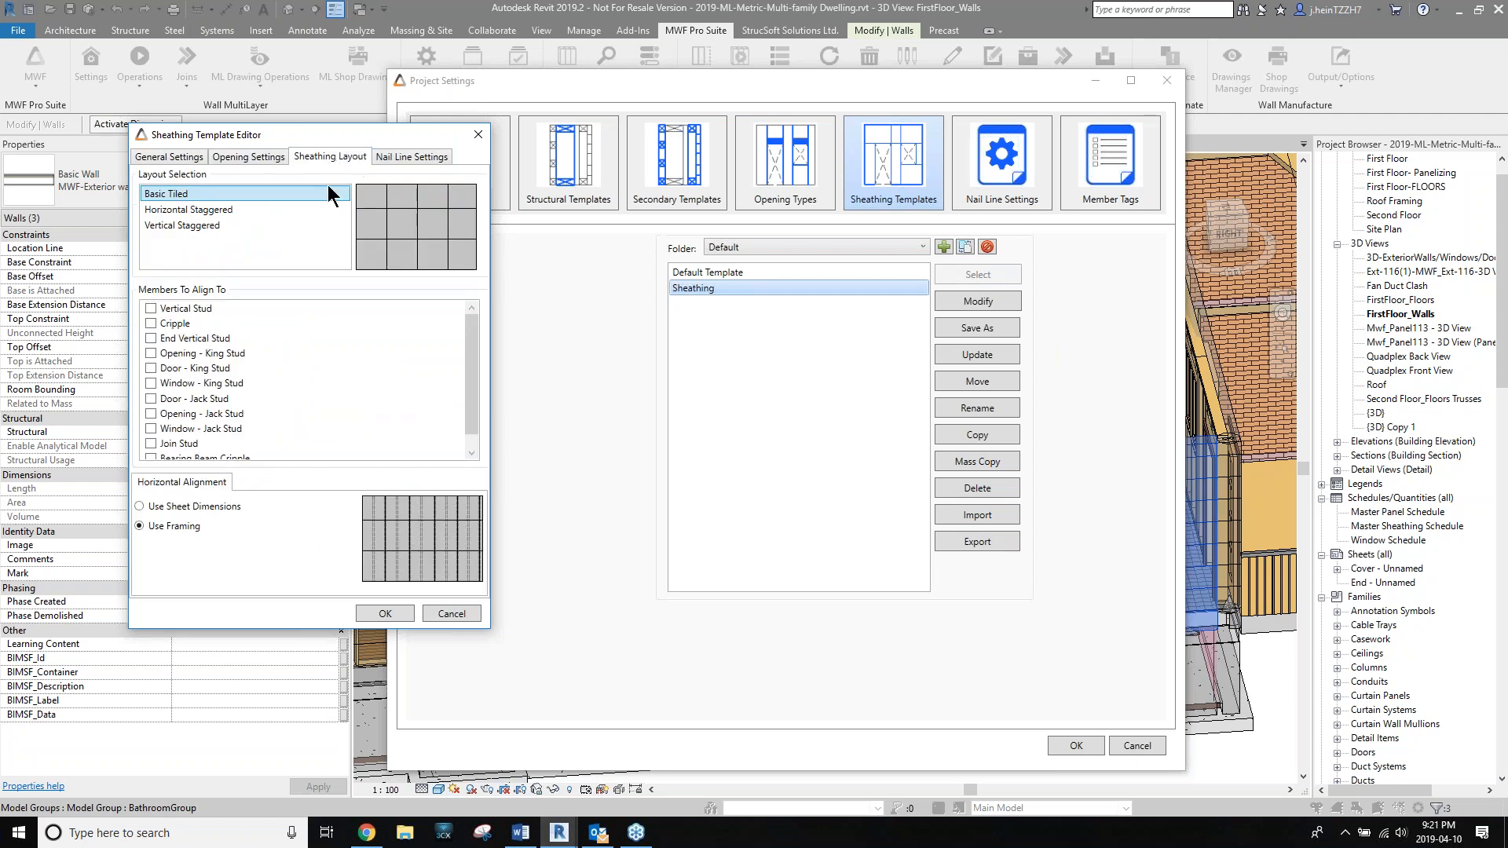
click(200, 209)
click(204, 223)
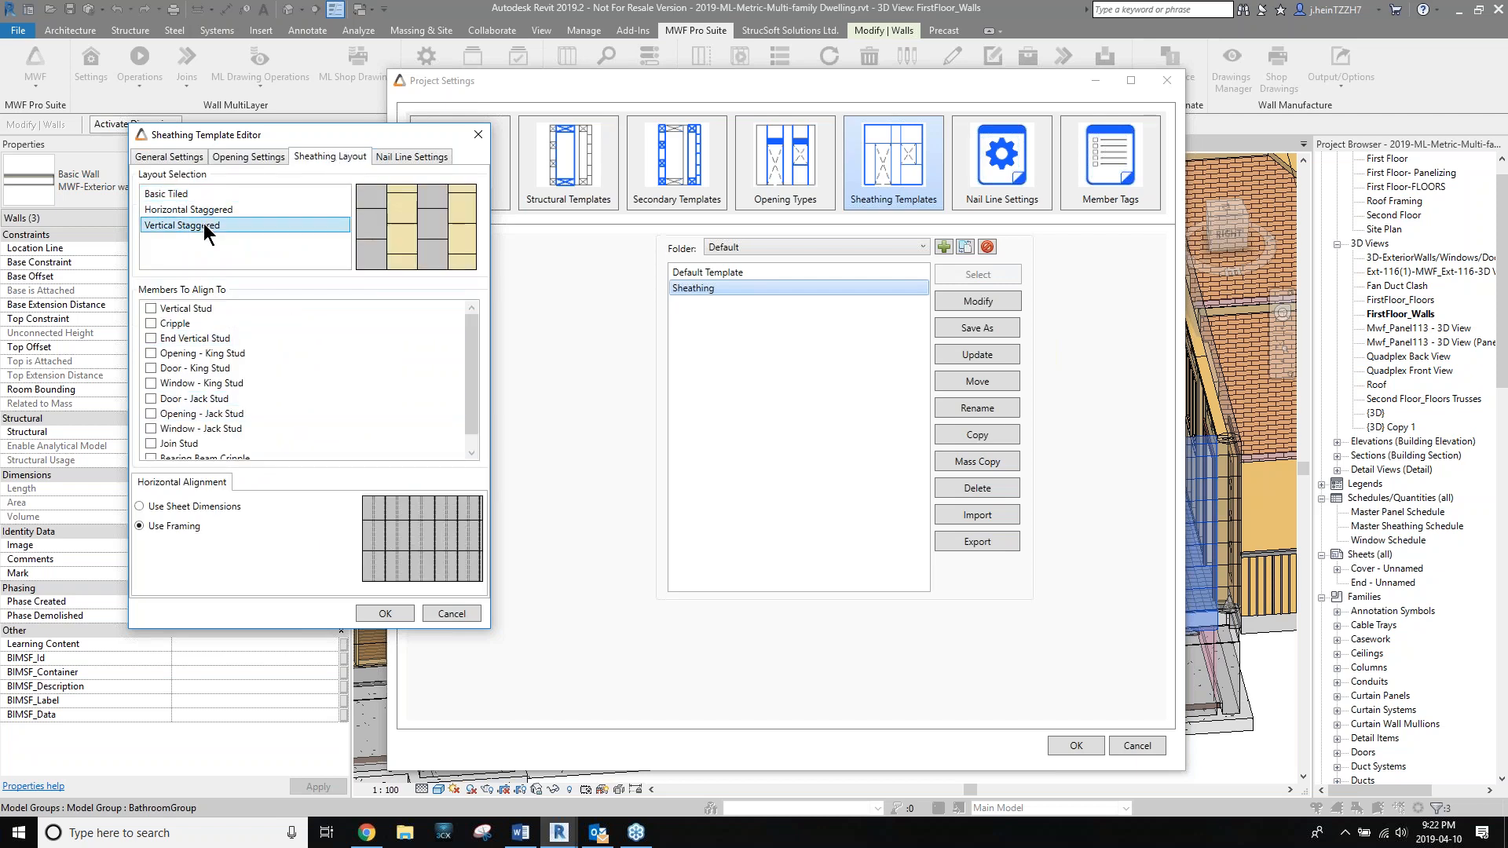
click(168, 195)
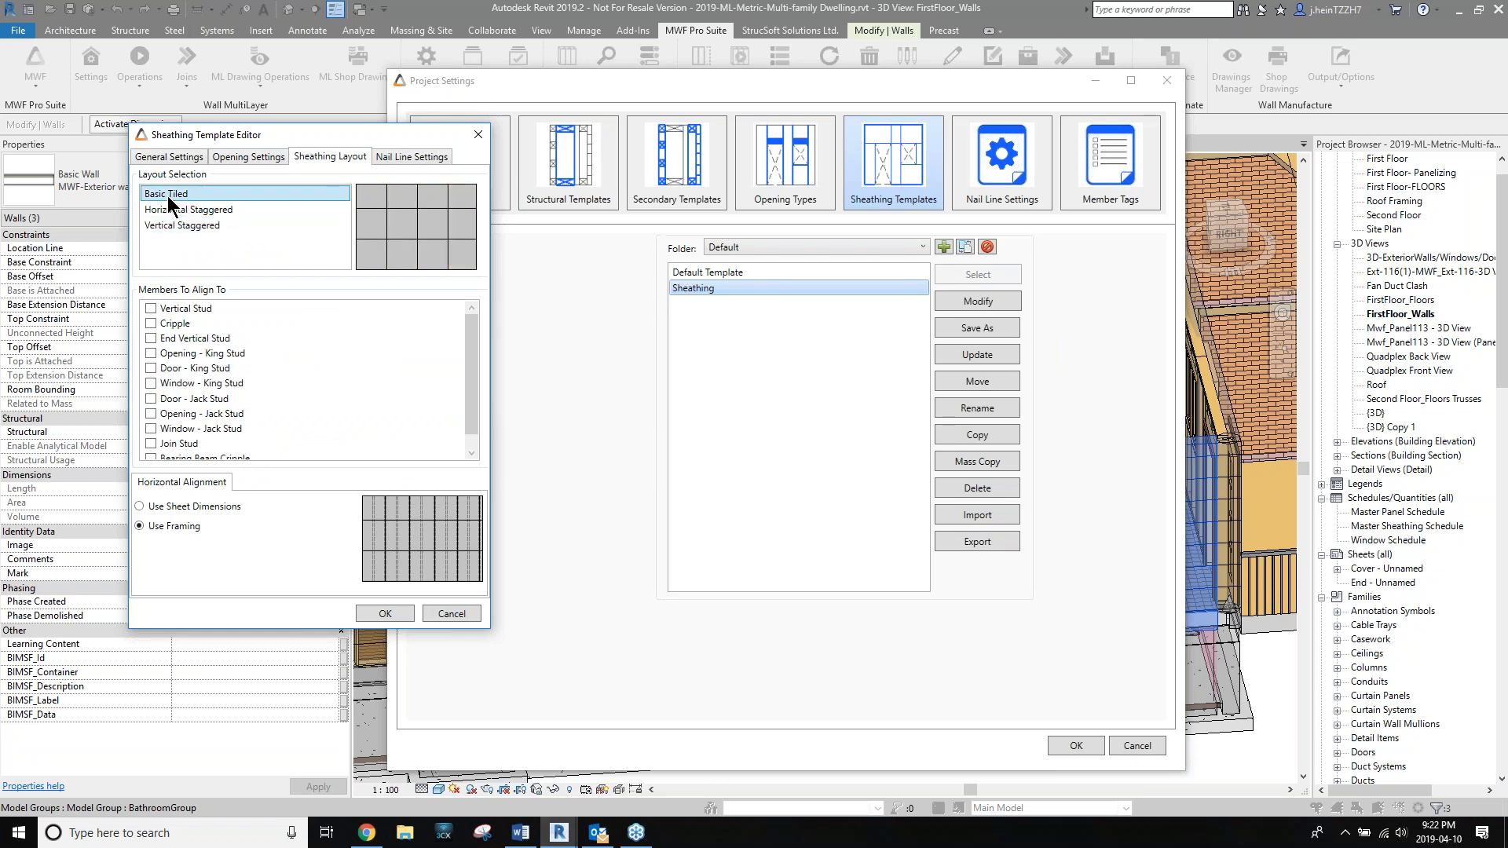
Align the sheathing to vertical studs, cripples, end vertical studs, and all king and jack studs of openings, doors and windows.
click(152, 307)
click(151, 322)
click(152, 337)
click(152, 353)
click(152, 369)
click(151, 398)
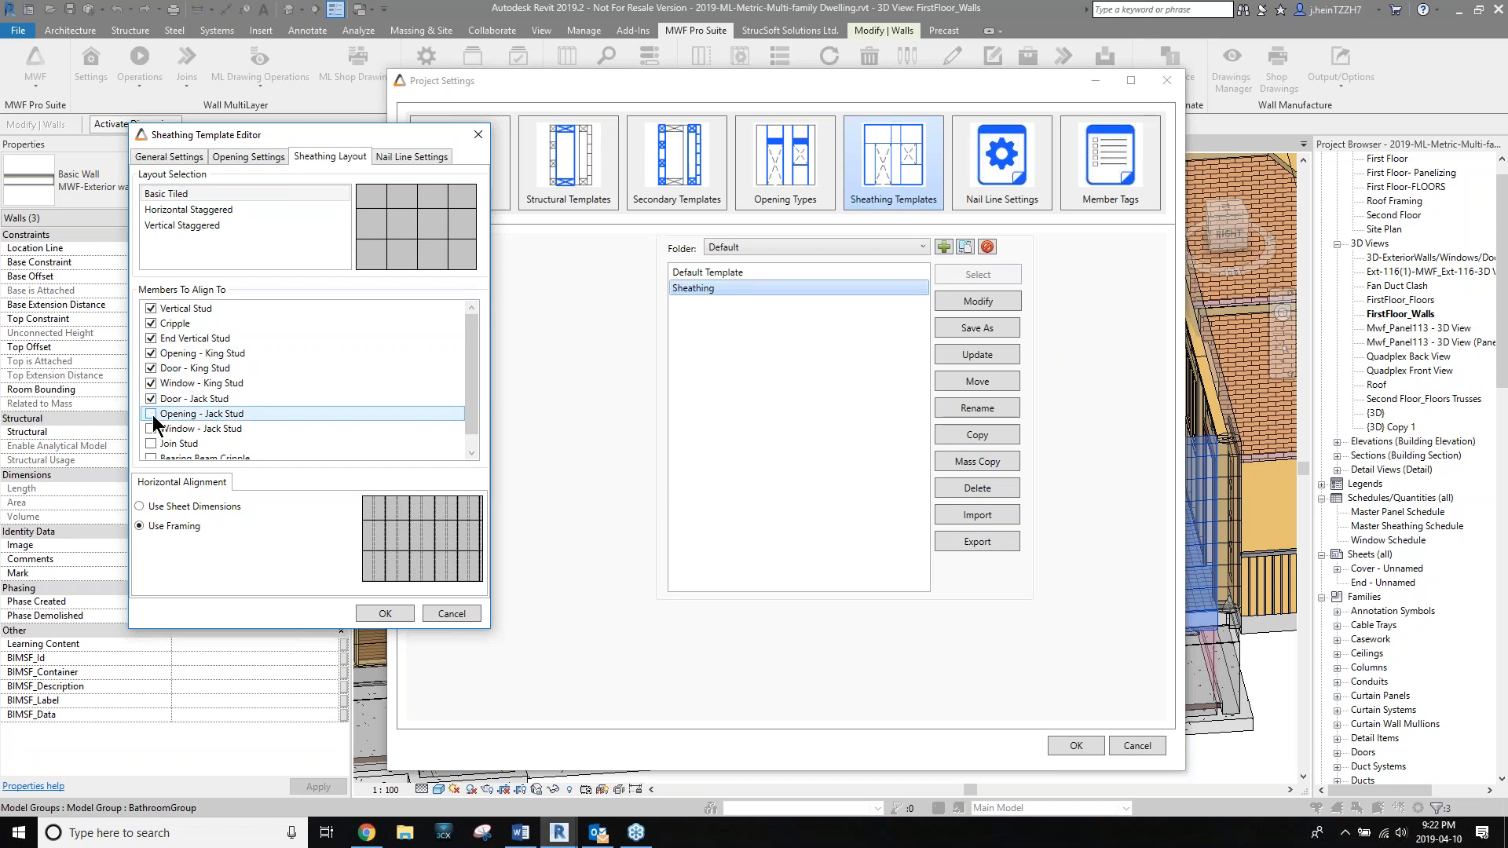
click(151, 428)
click(150, 412)
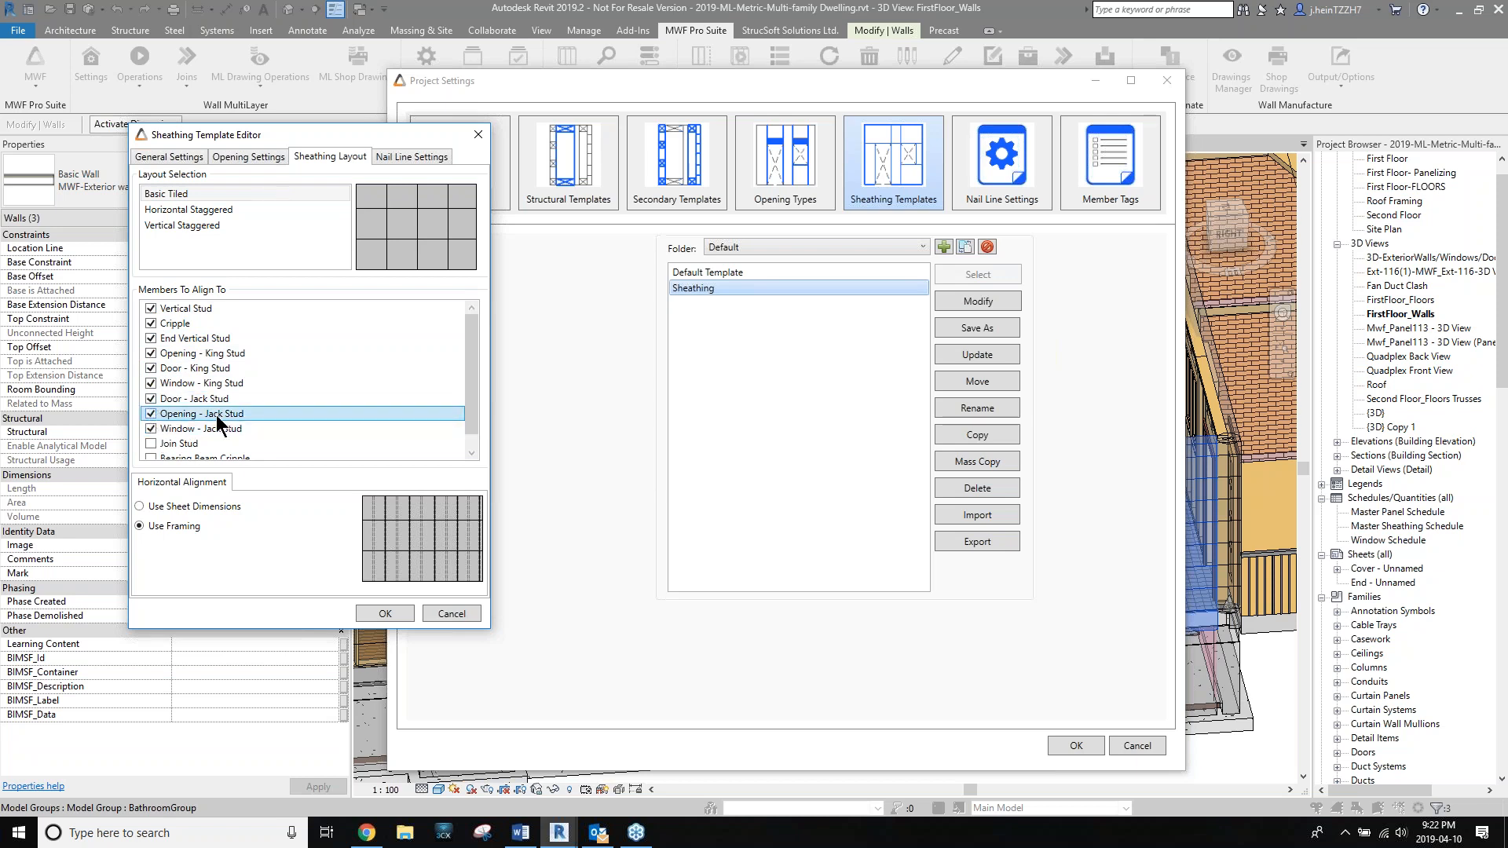
scroll(264, 338, down, 1)
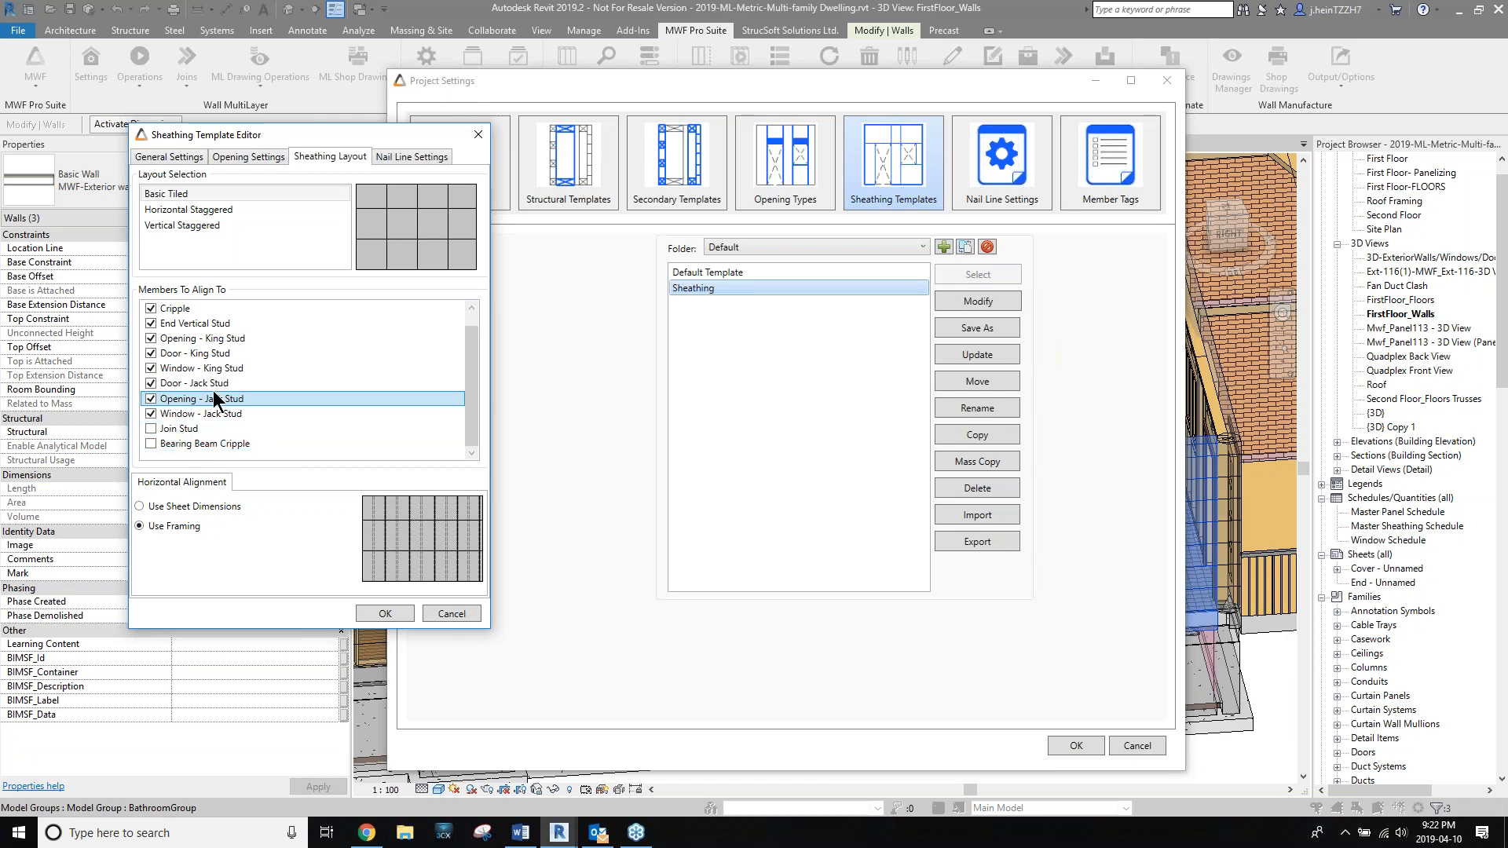
scroll(214, 390, up, 1)
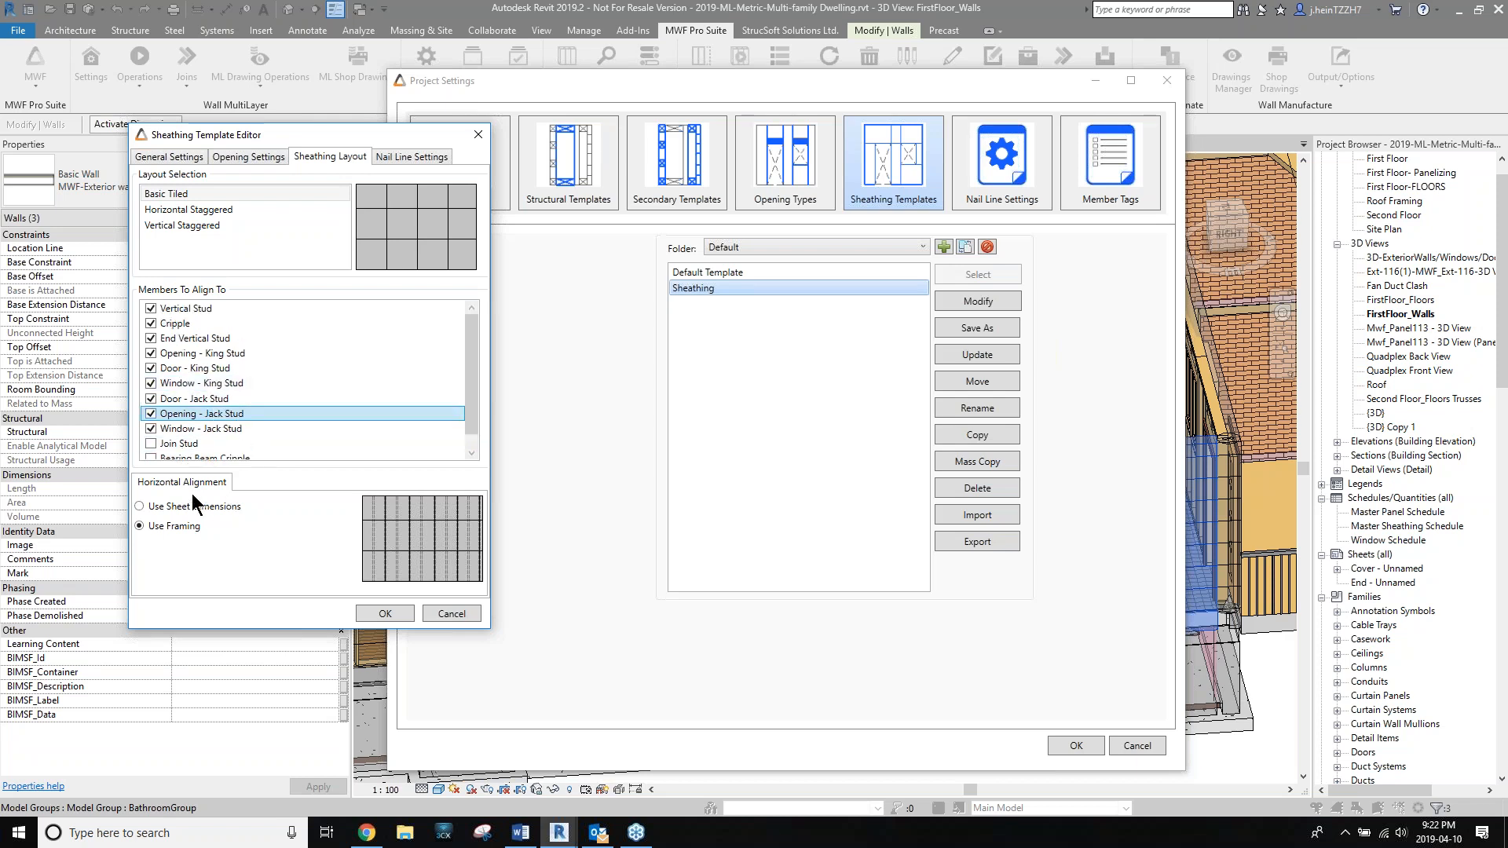
Compare the horizontal alignment options, keep Use Framing, and save the Sheathing template after checking its nail line settings.
click(140, 506)
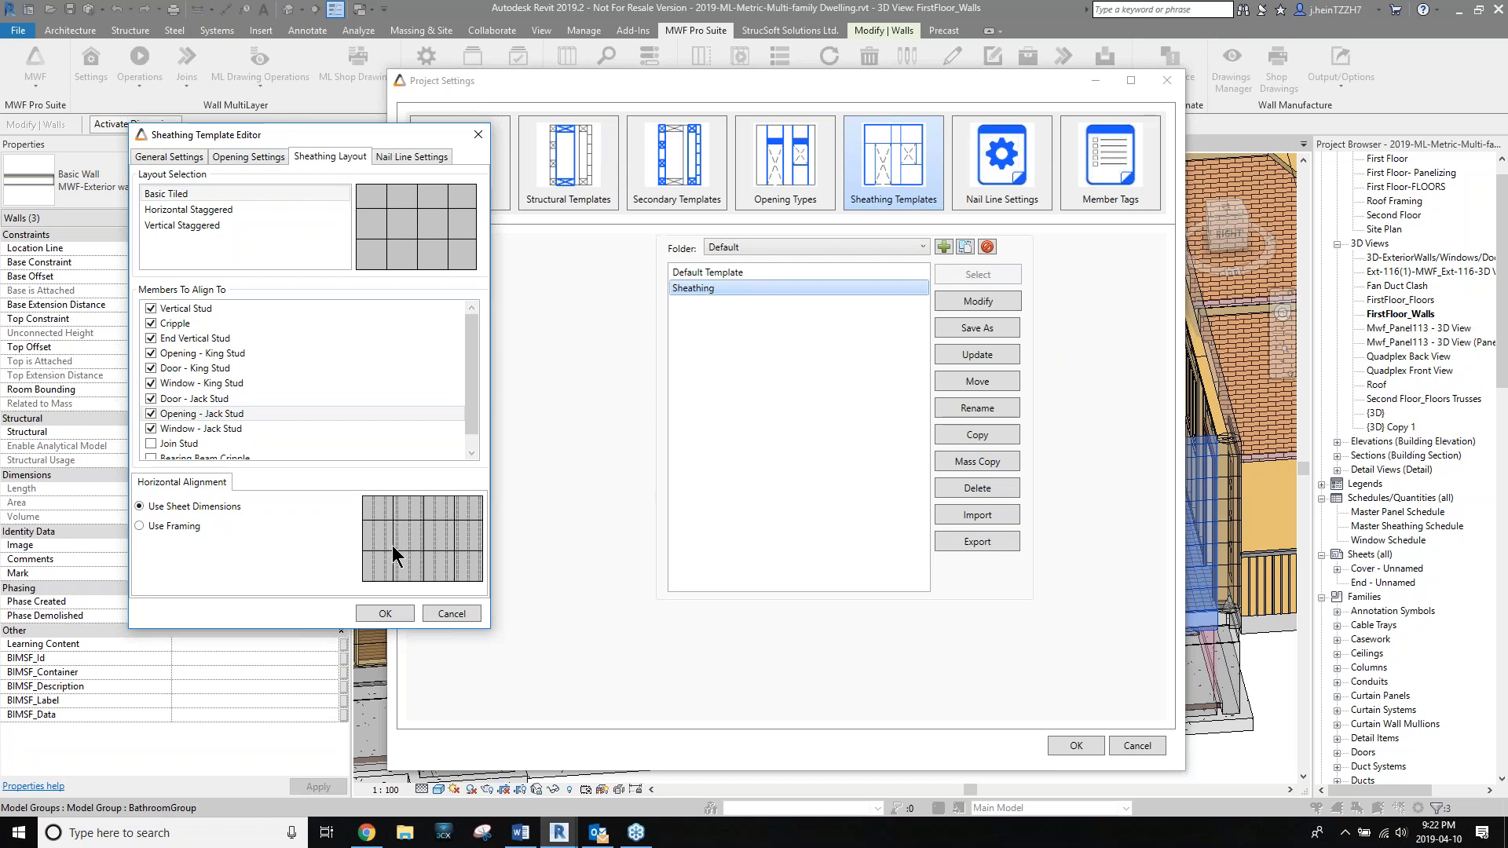
click(139, 526)
click(408, 156)
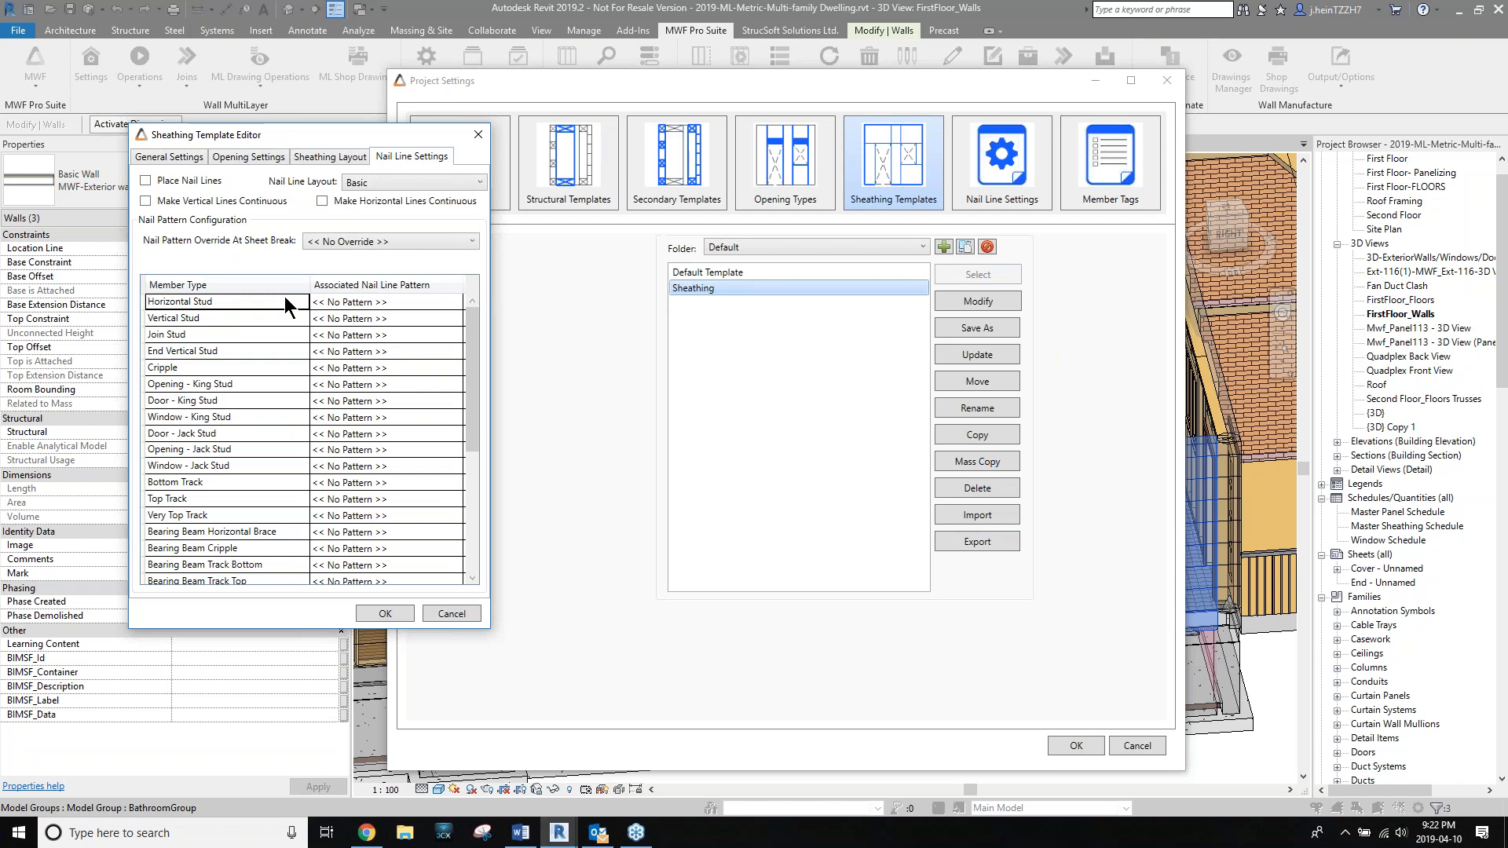
click(389, 611)
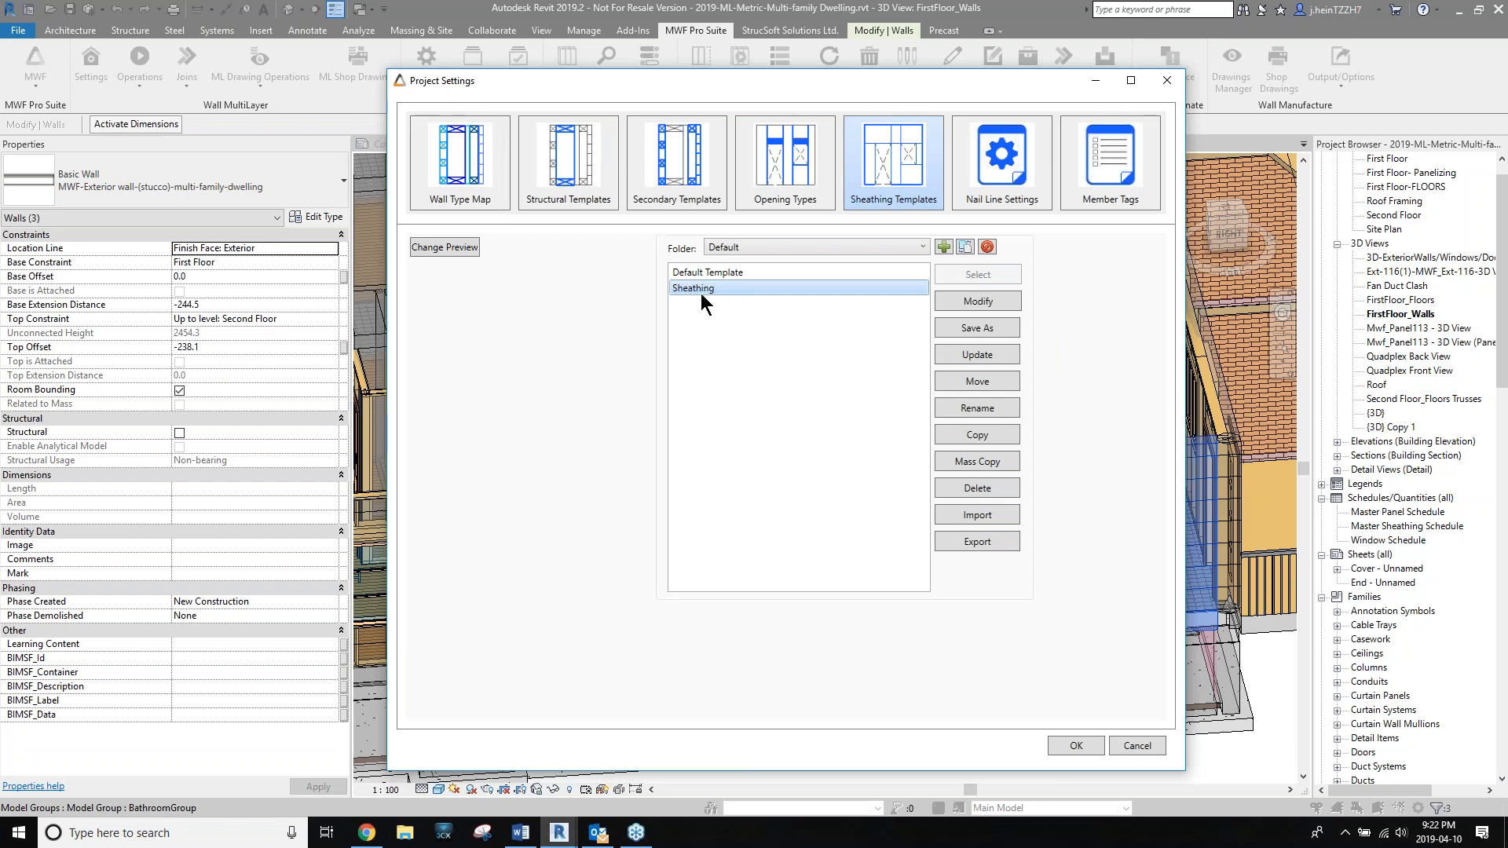
Filter the wall type map by mwf and select the stucco multi-family-dwelling exterior wall type.
click(463, 163)
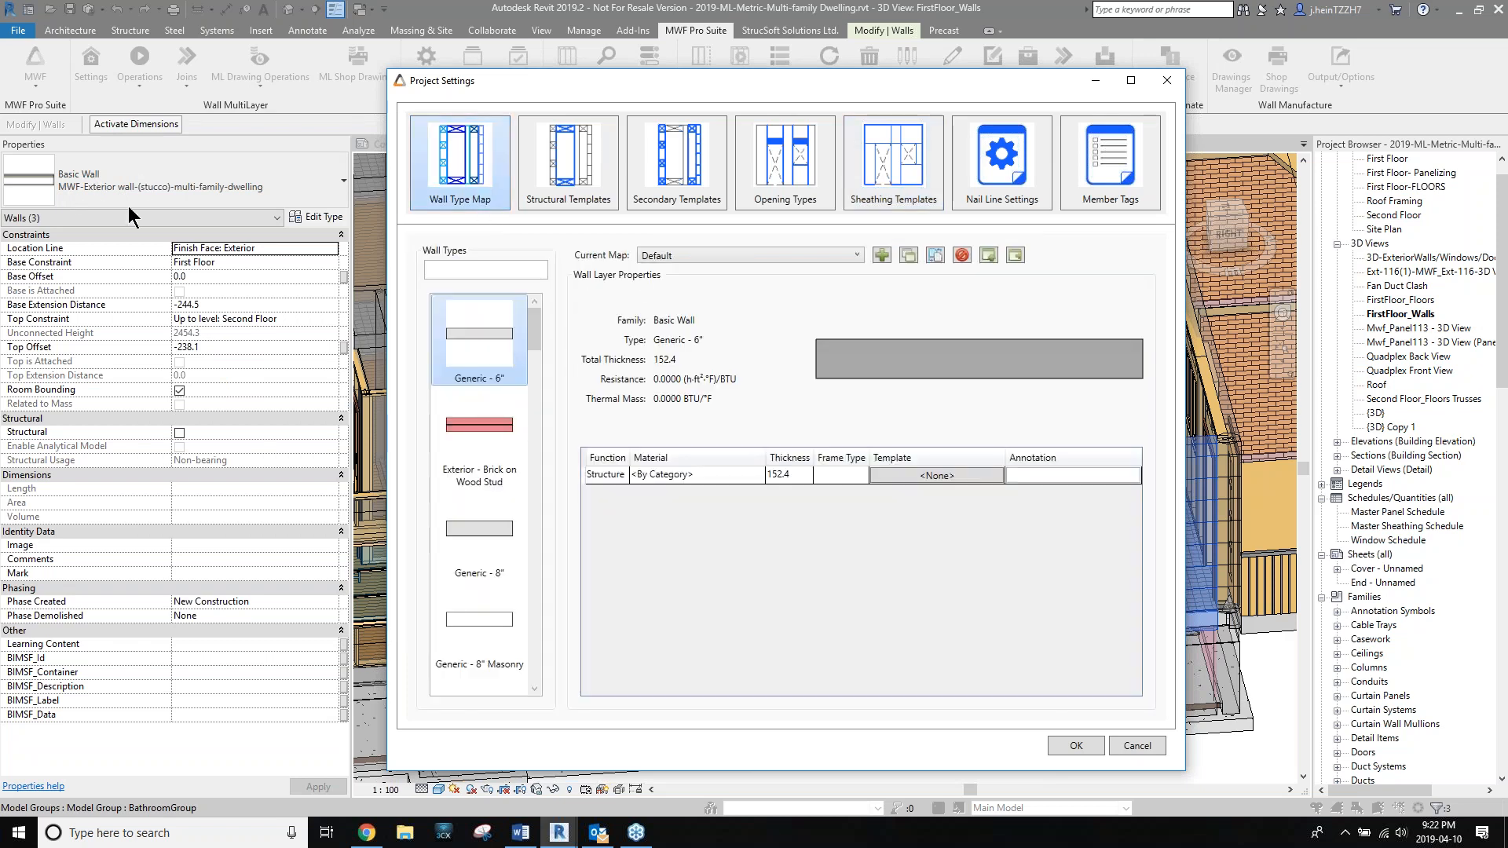
click(467, 268)
text(mwf)
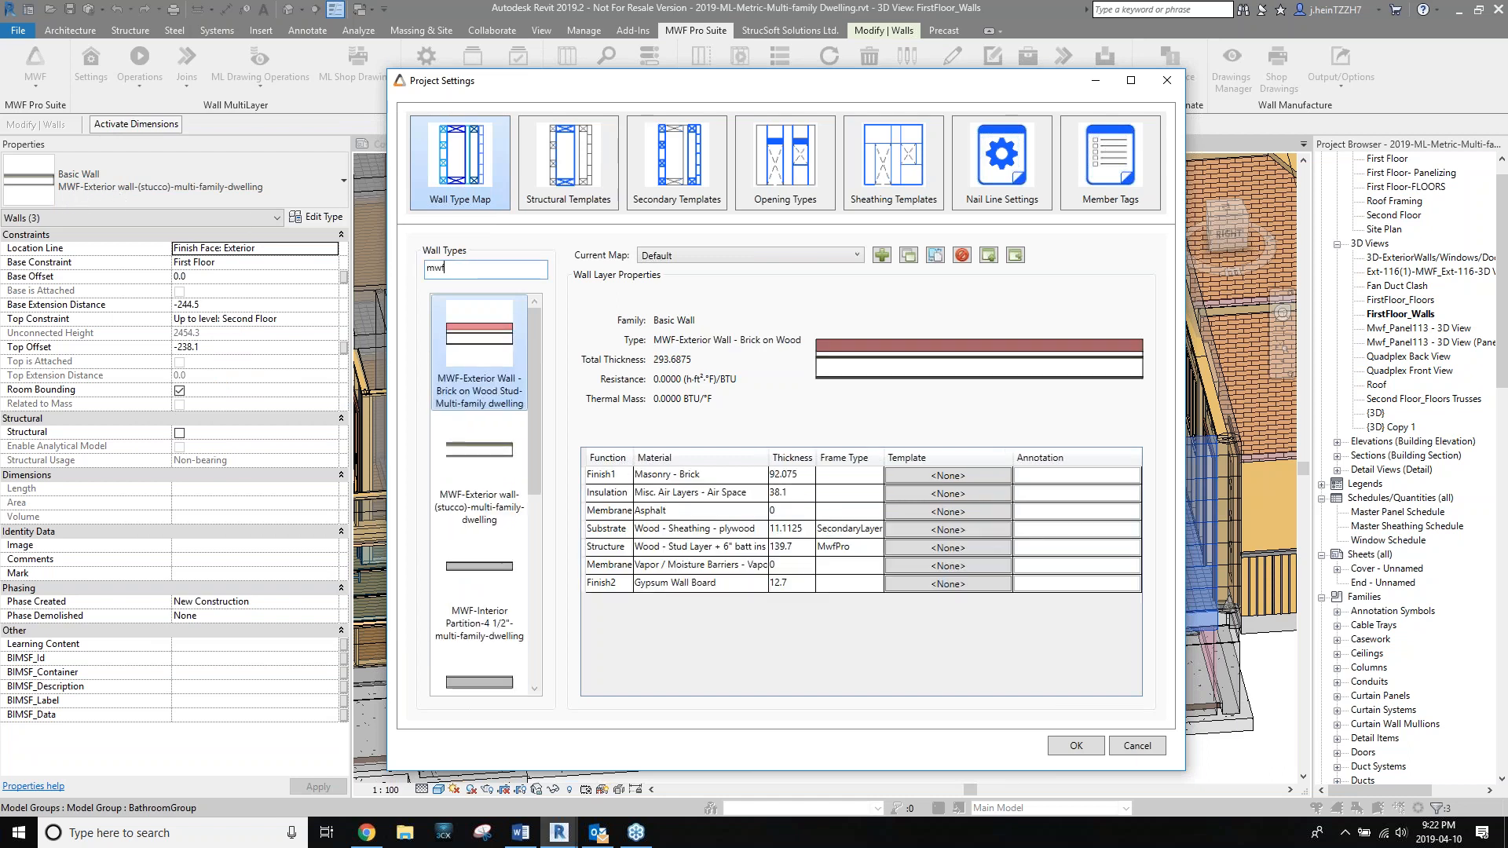
click(485, 454)
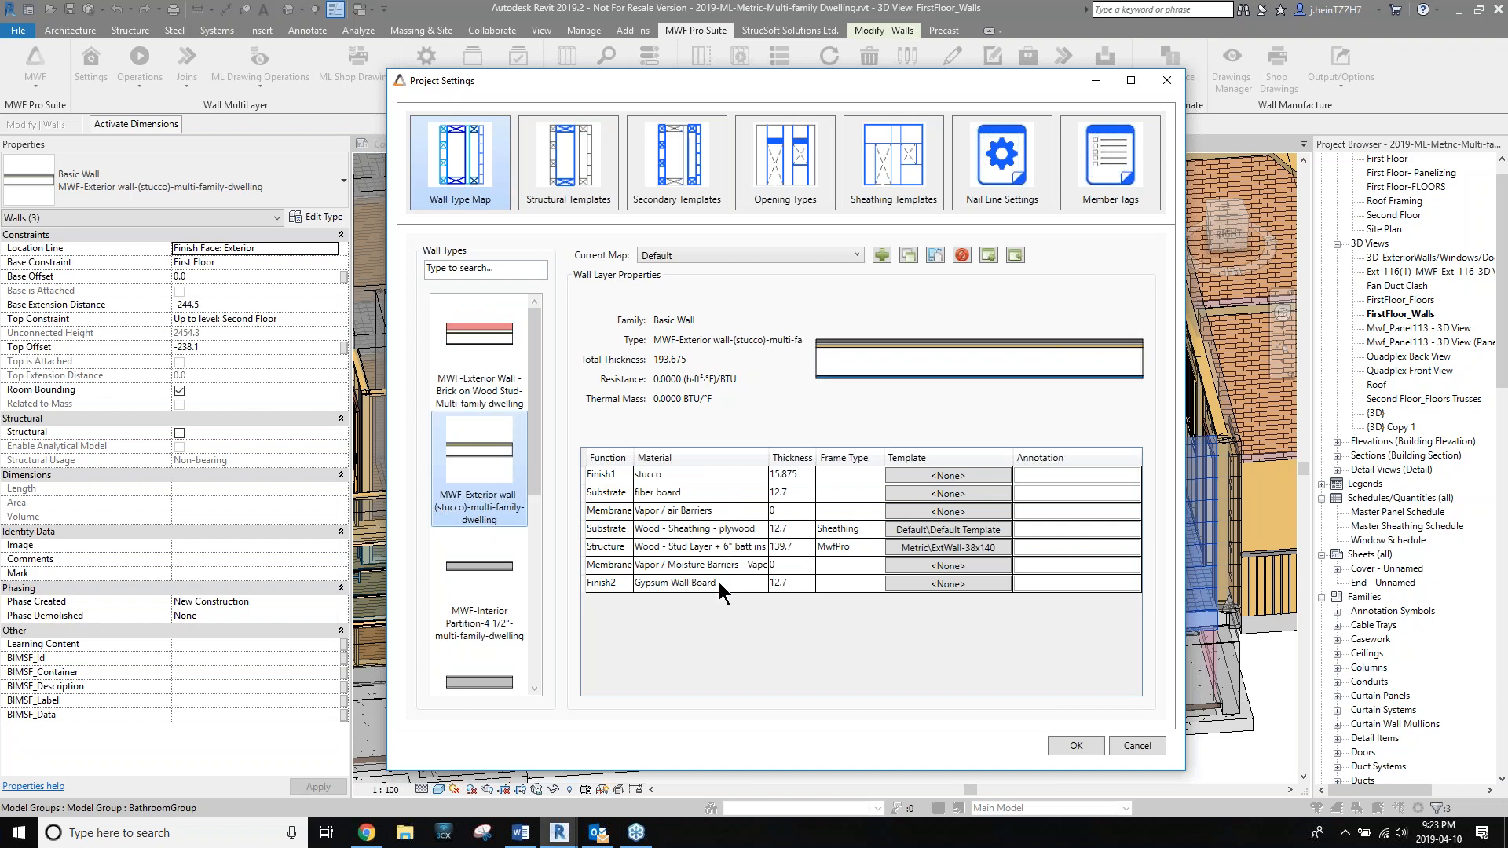
Assign the Default\Sheathing template to the stucco wall's plywood sheathing layer and save the project settings.
click(986, 528)
click(1109, 461)
click(1146, 533)
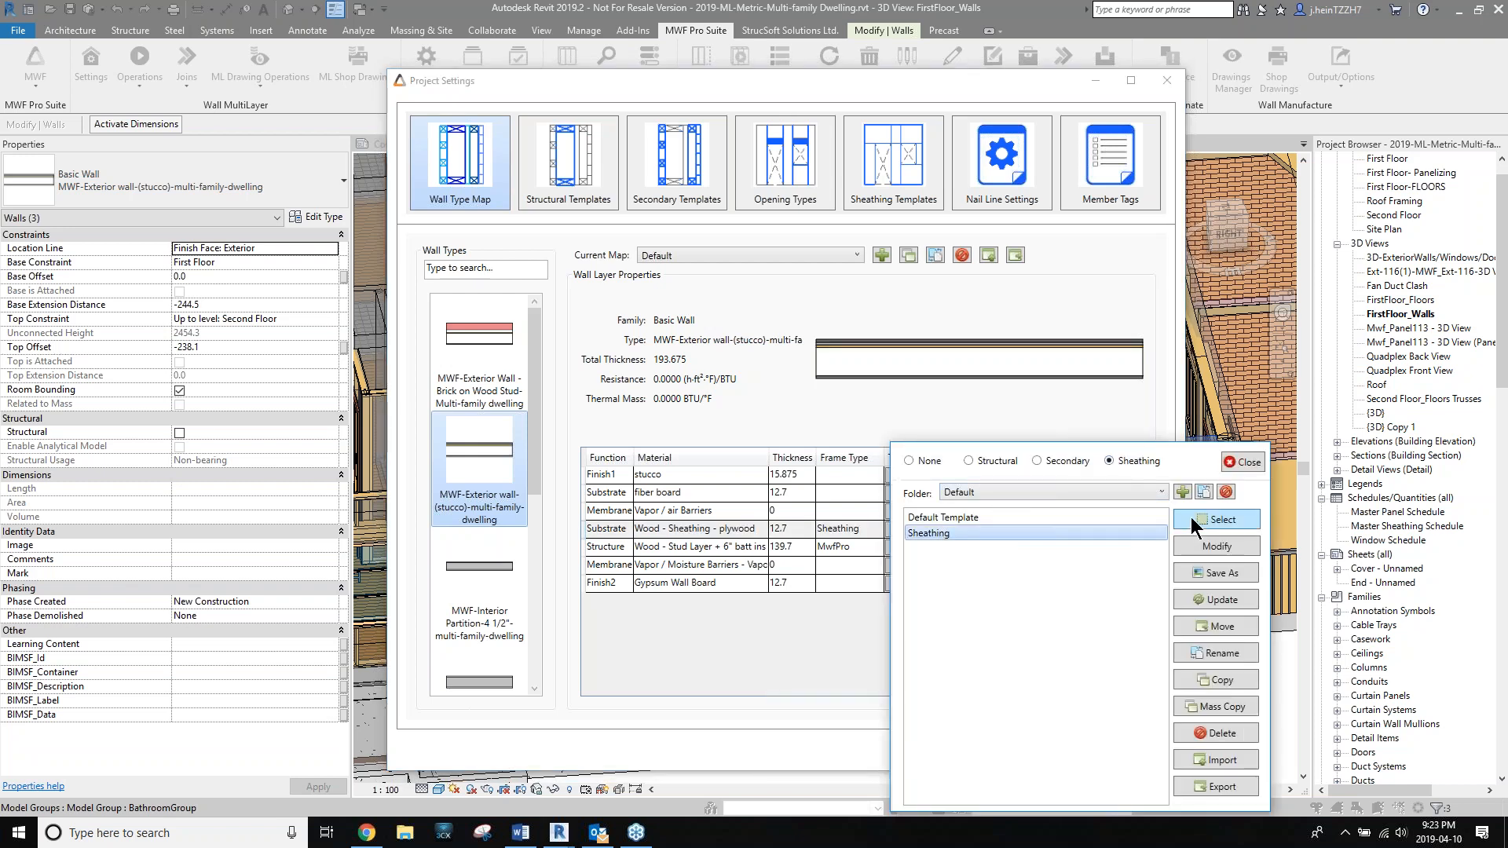
click(1191, 519)
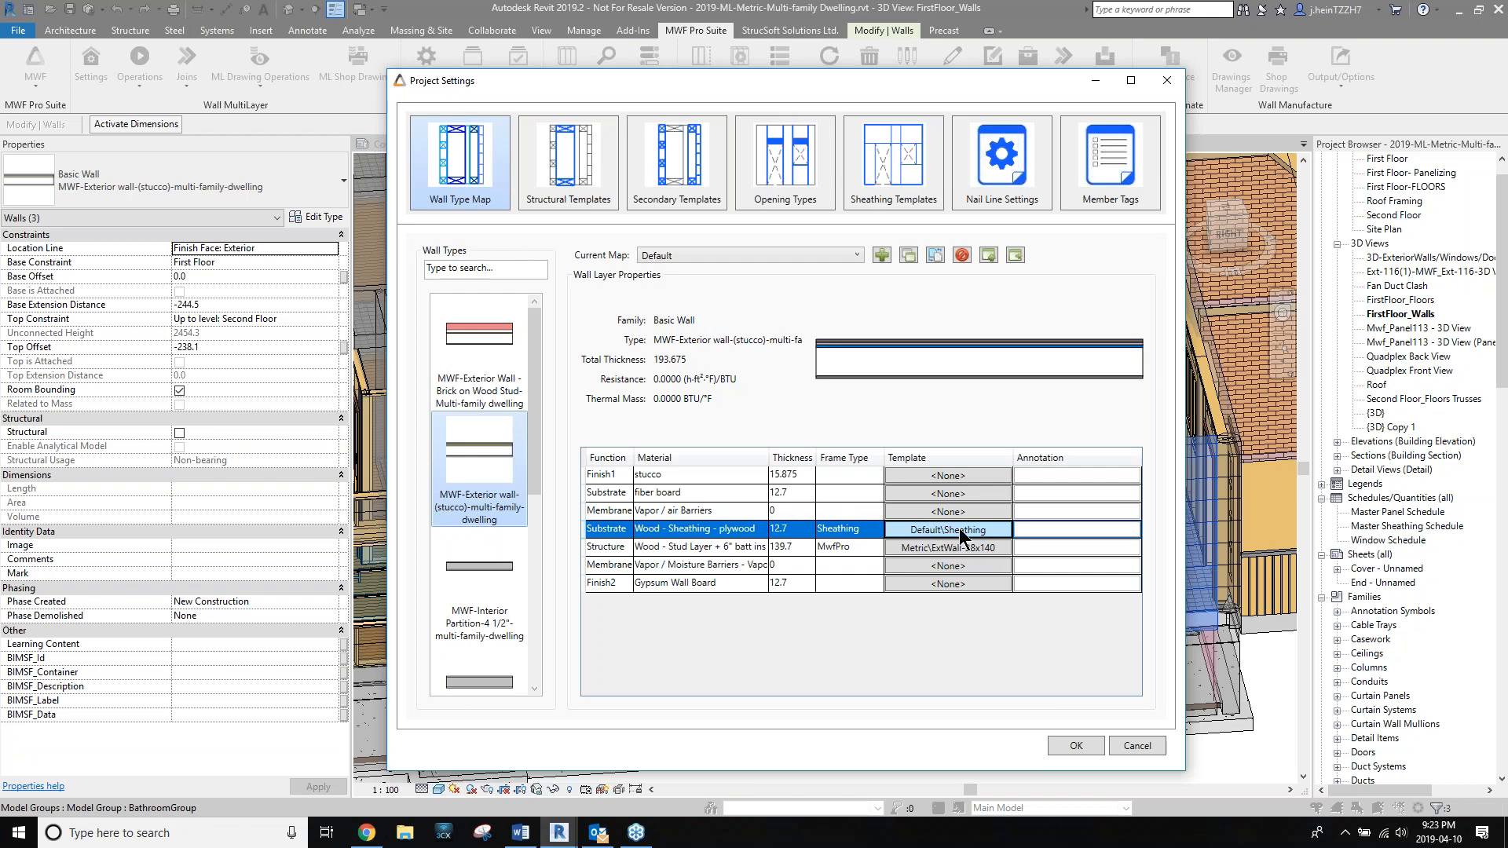
click(1070, 745)
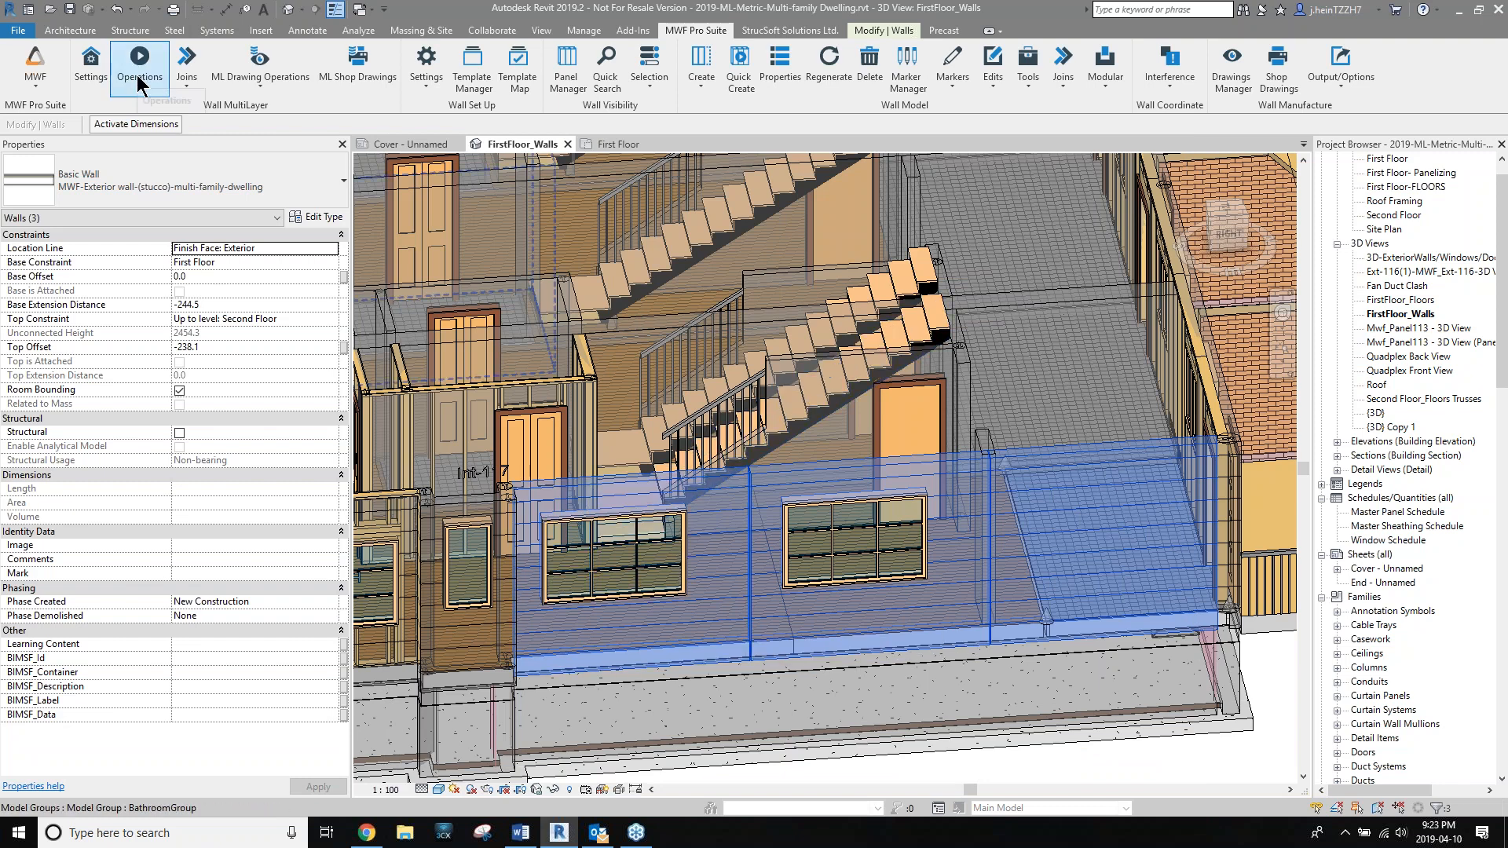
Quick-create the multilayer framing and sheathing on the three selected stucco walls and inspect it from inside the building.
click(139, 79)
click(145, 126)
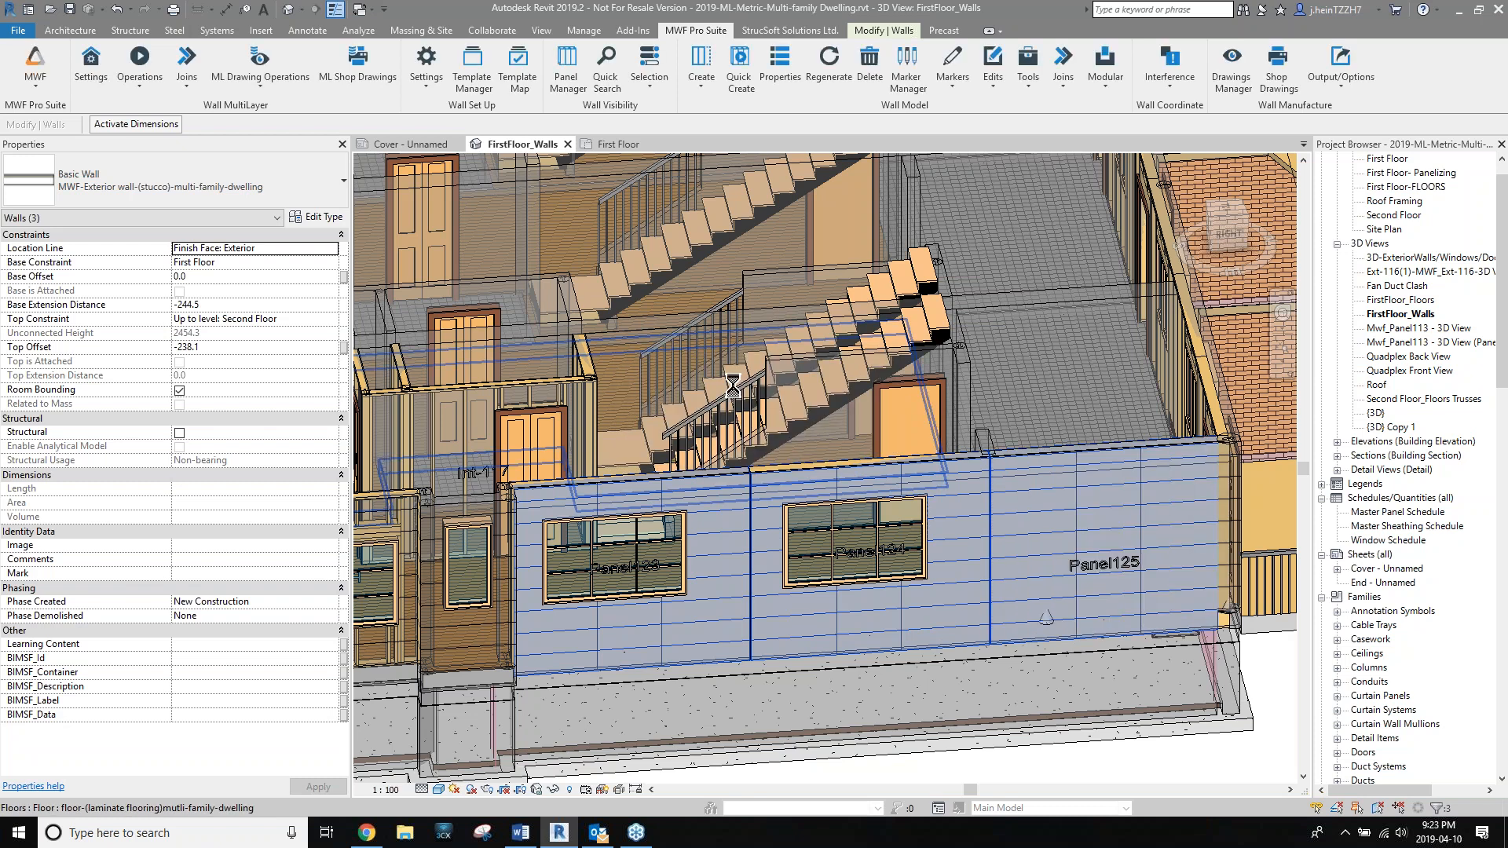
shift+middle_drag(1046, 617, 1362, 572)
scroll(1138, 595, up, 2)
scroll(1138, 595, up, 2)
middle_drag(1138, 595, 1010, 541)
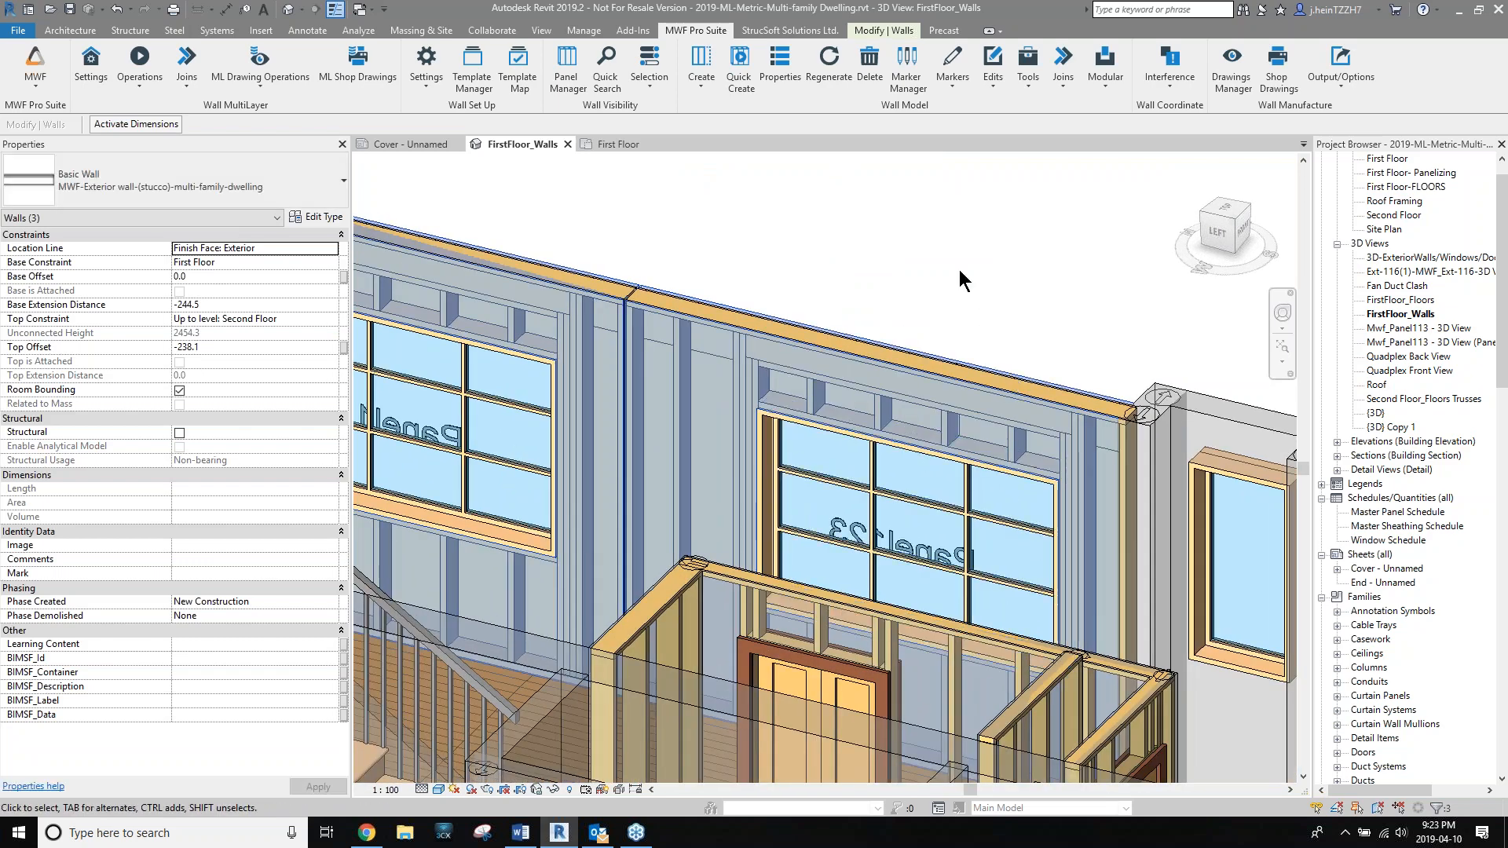
Apply the opening type Default-Wood Bearing Beam-TopOfWindow to the 3x3 casement window in Panel123.
click(964, 281)
click(972, 491)
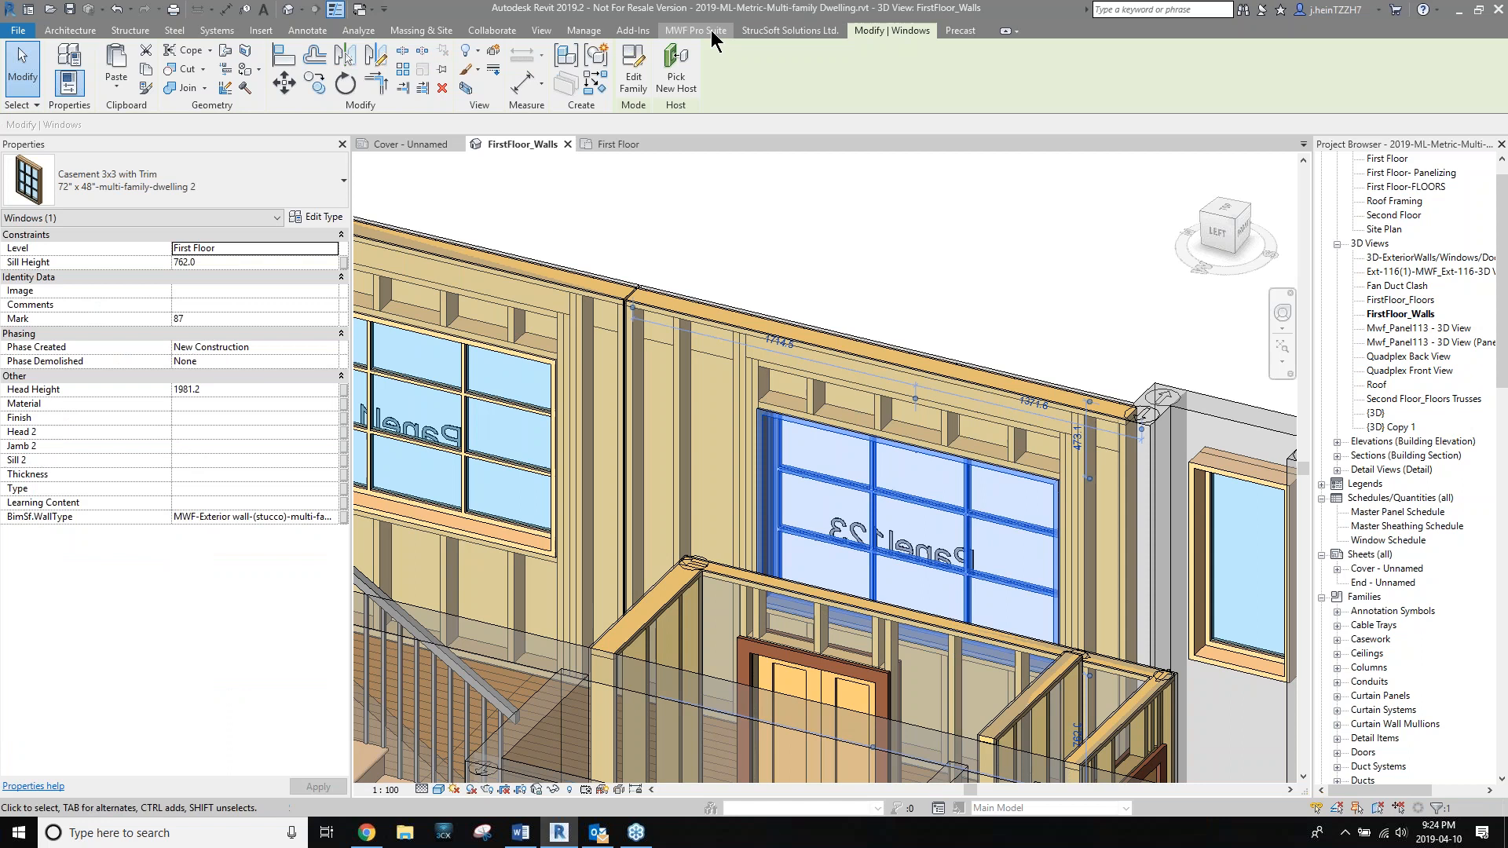
click(695, 31)
click(949, 79)
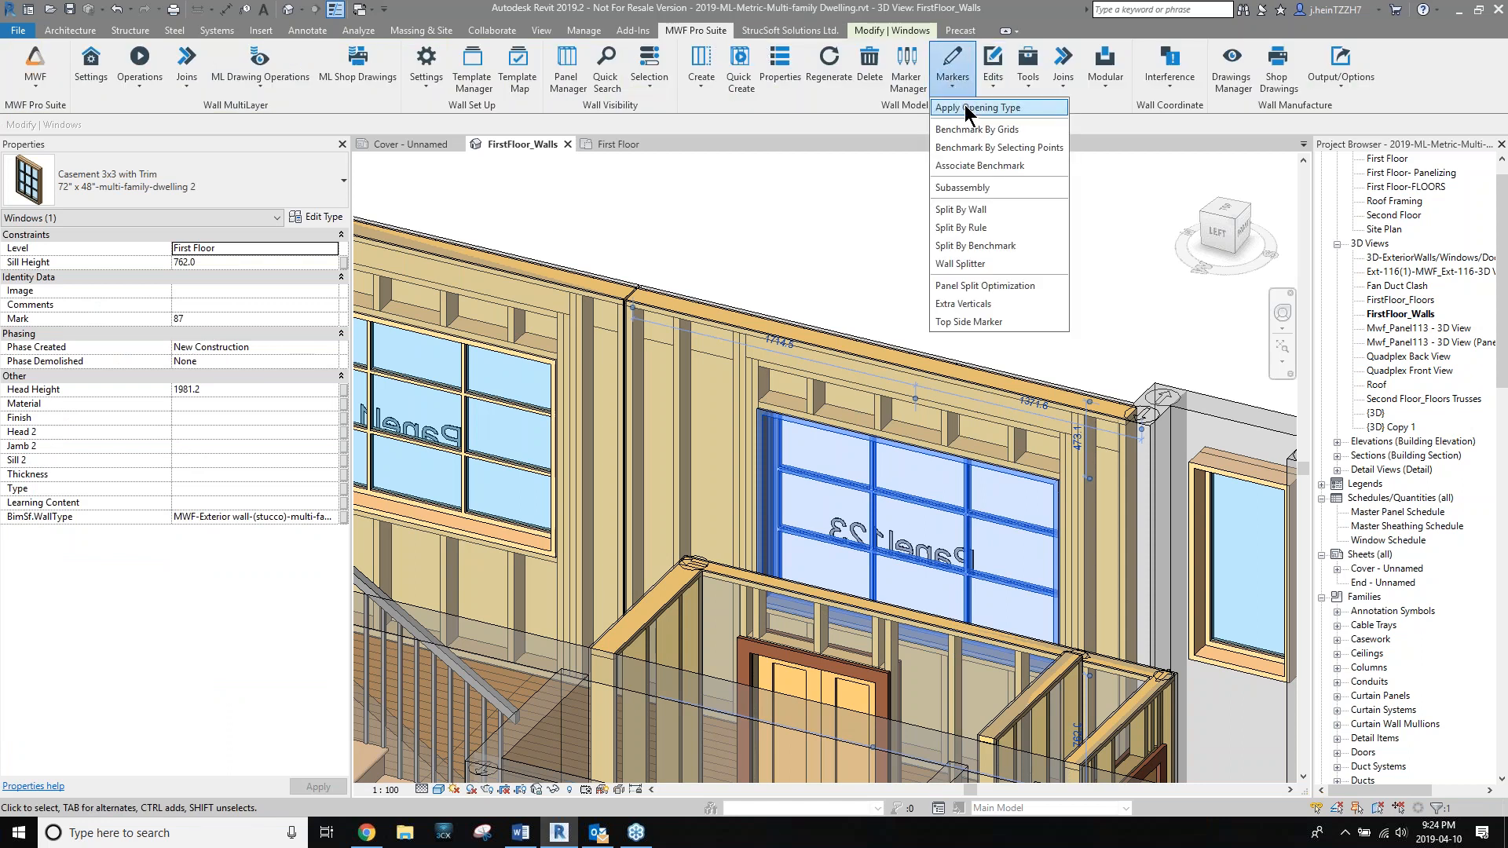
click(964, 105)
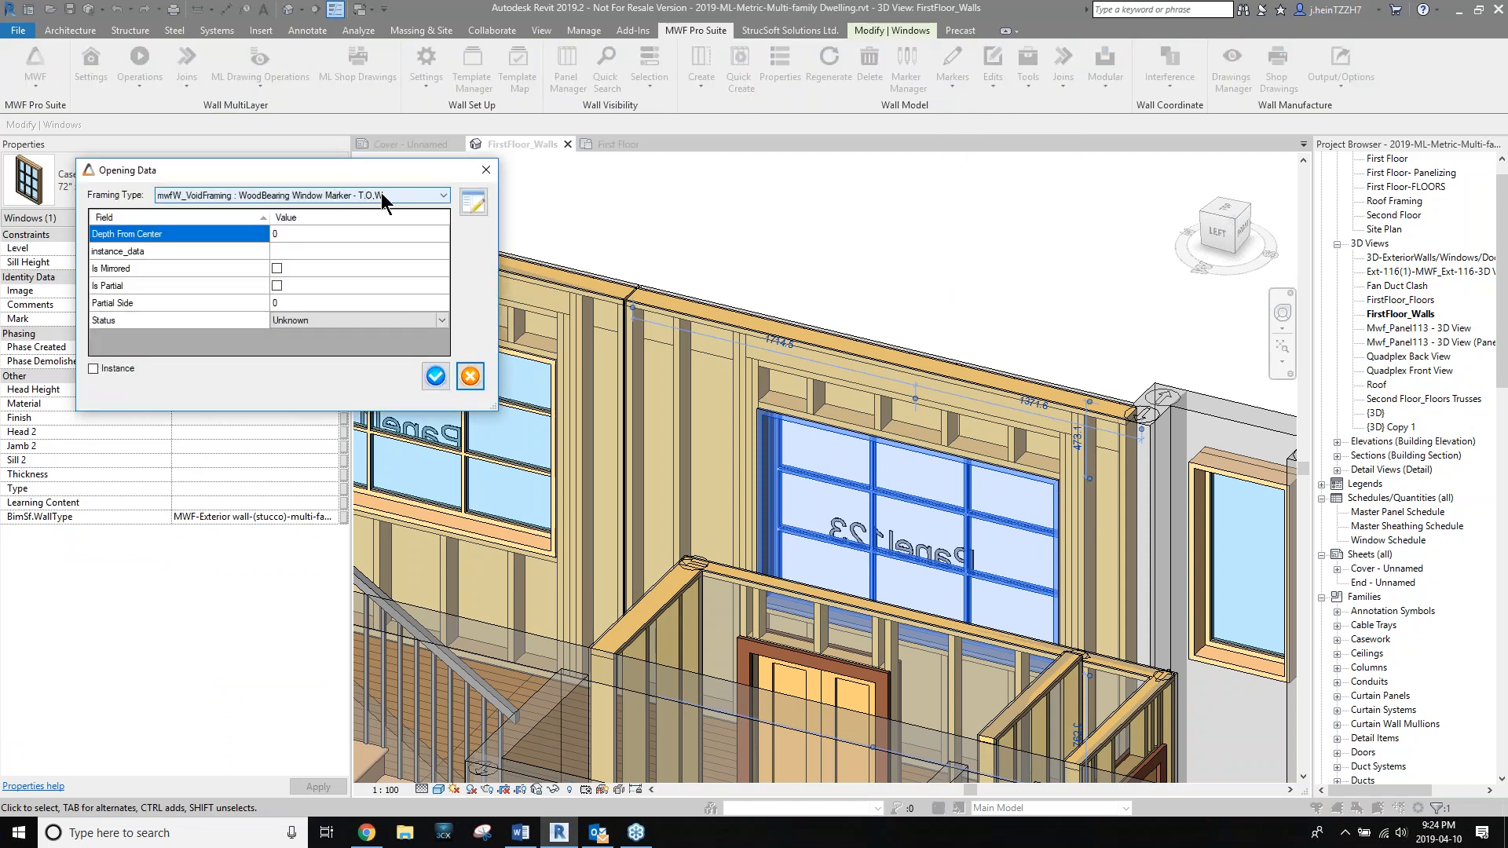
click(438, 196)
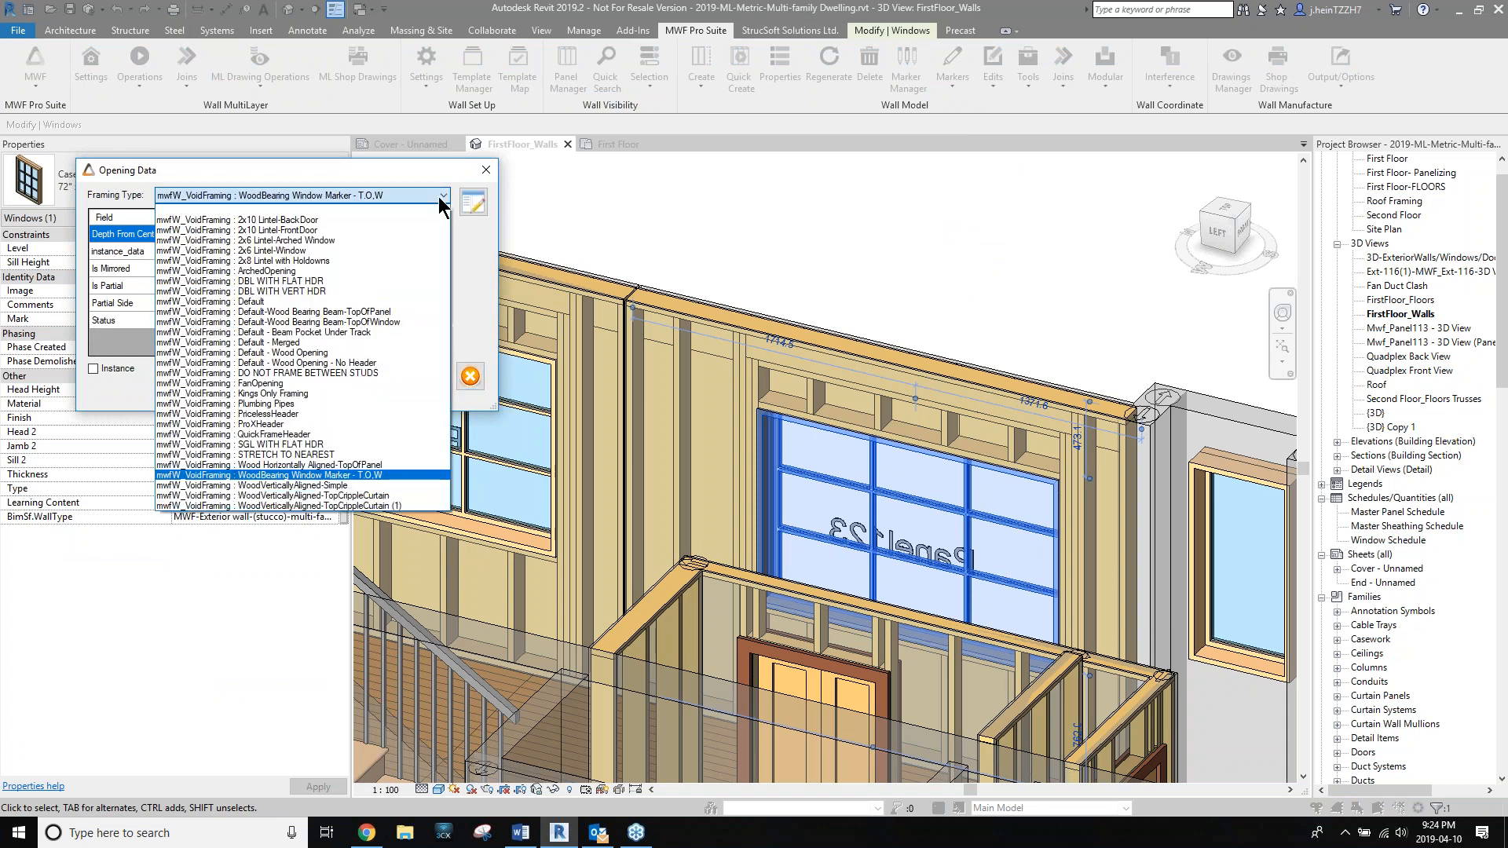
click(377, 321)
click(436, 377)
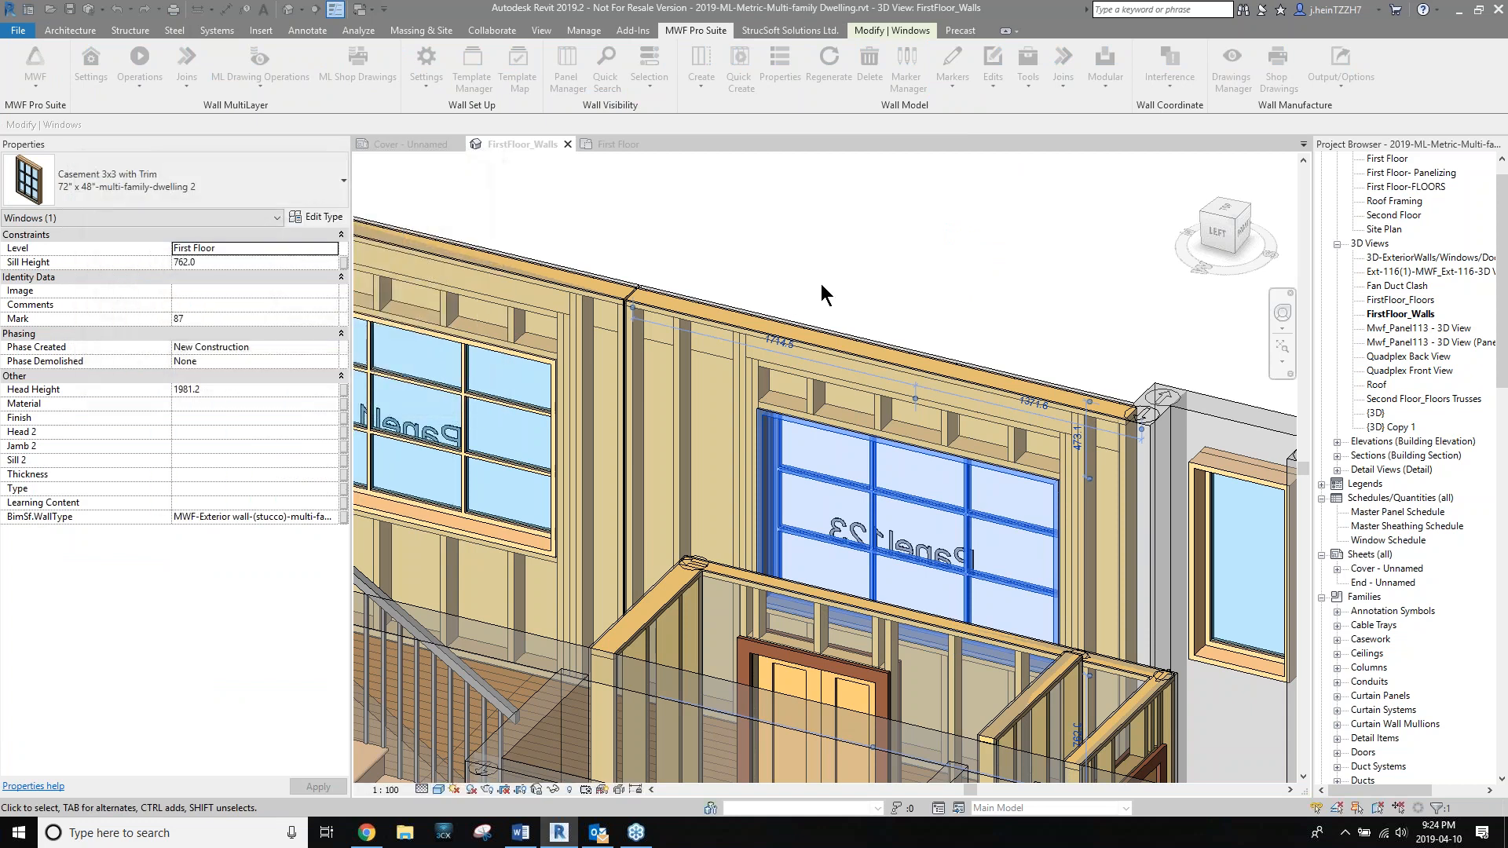
Regenerate the multilayer framing of Panel123 from one of the cripples above its window, then clear the selection.
click(815, 385)
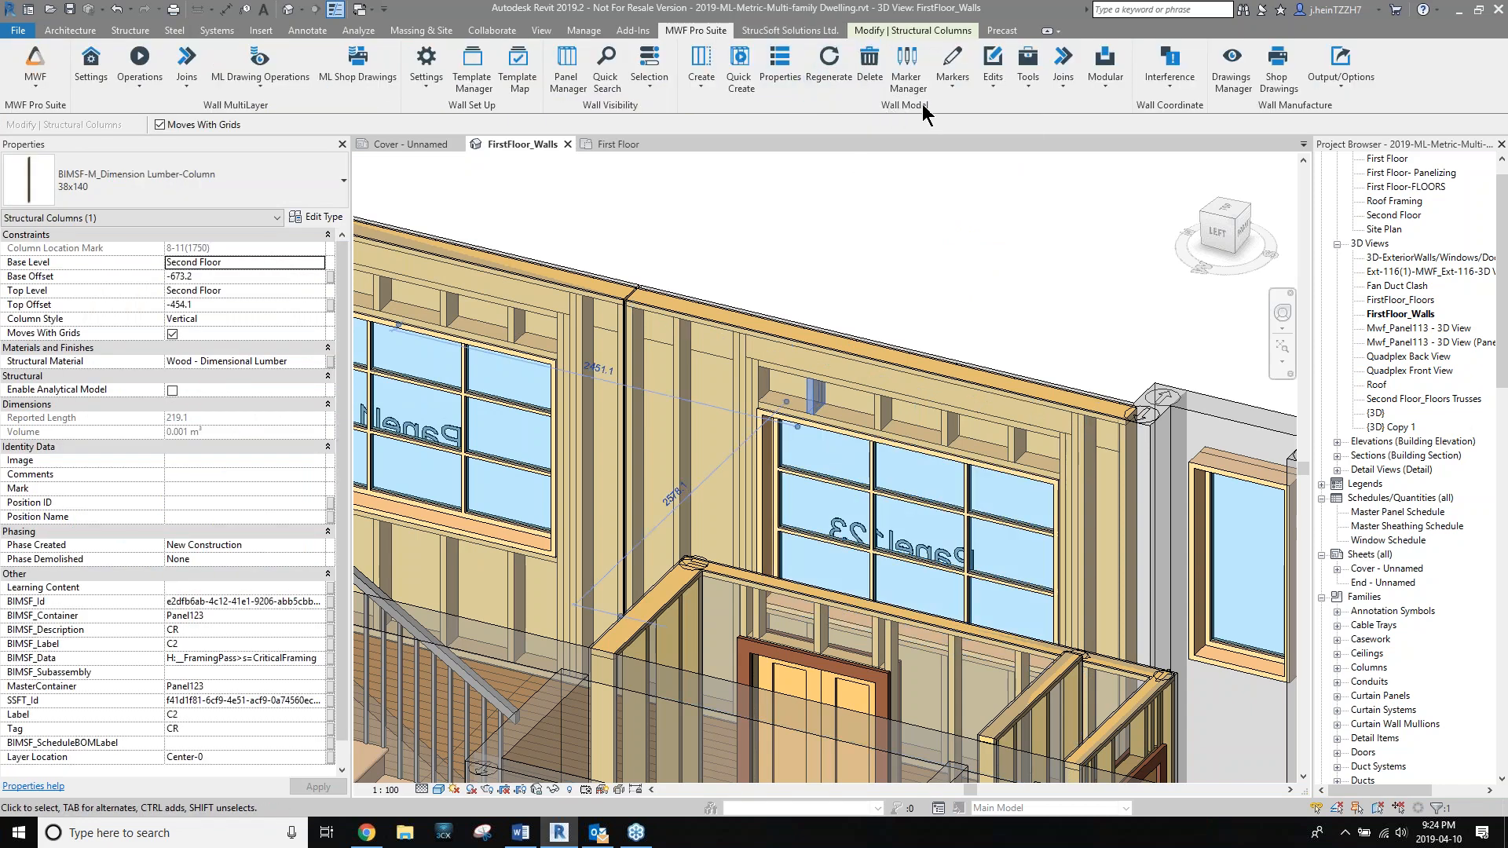
click(139, 84)
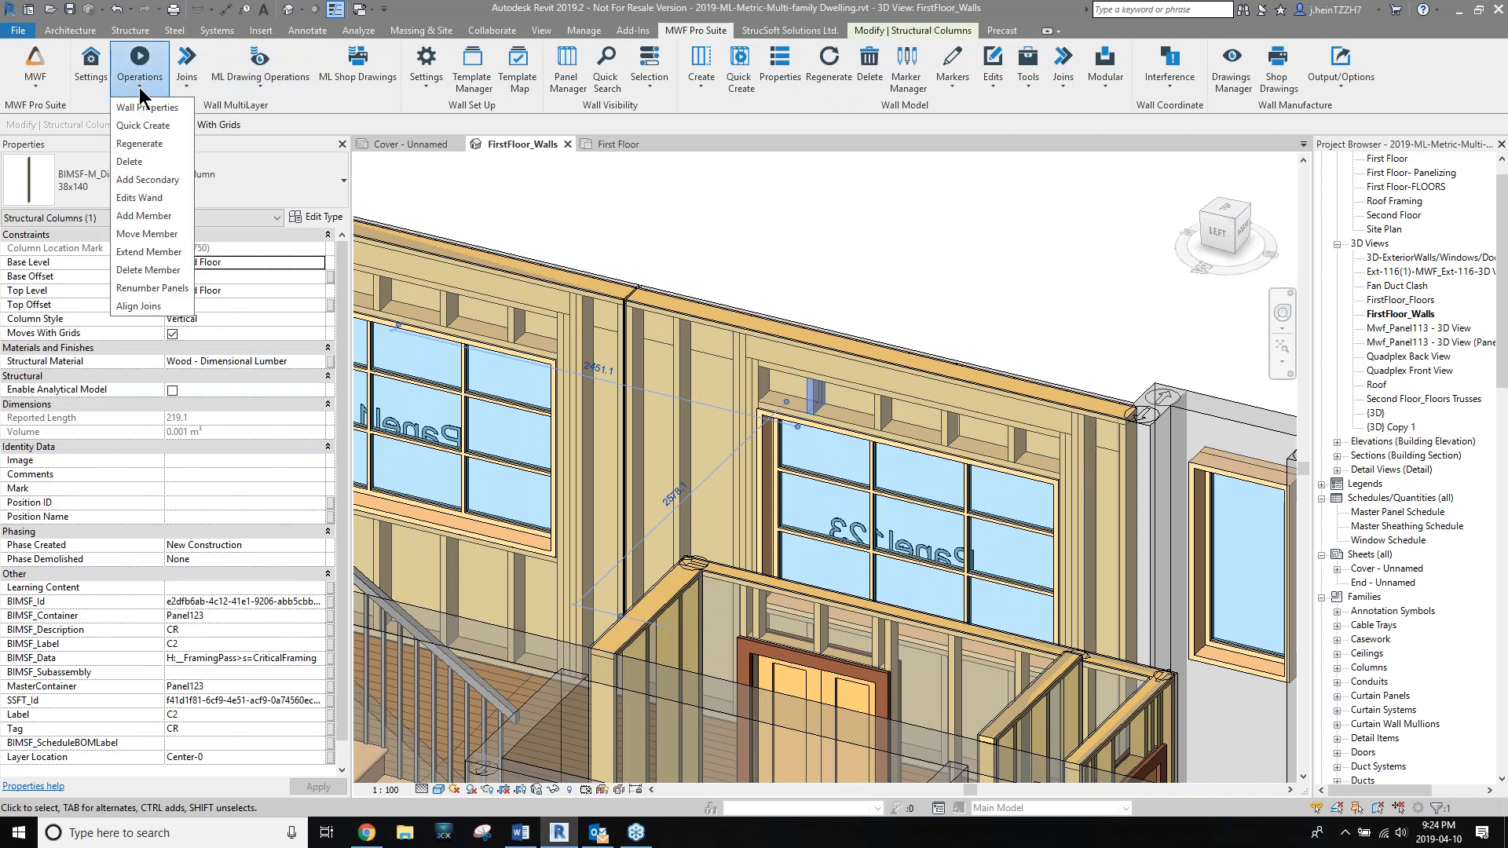
click(147, 145)
click(165, 201)
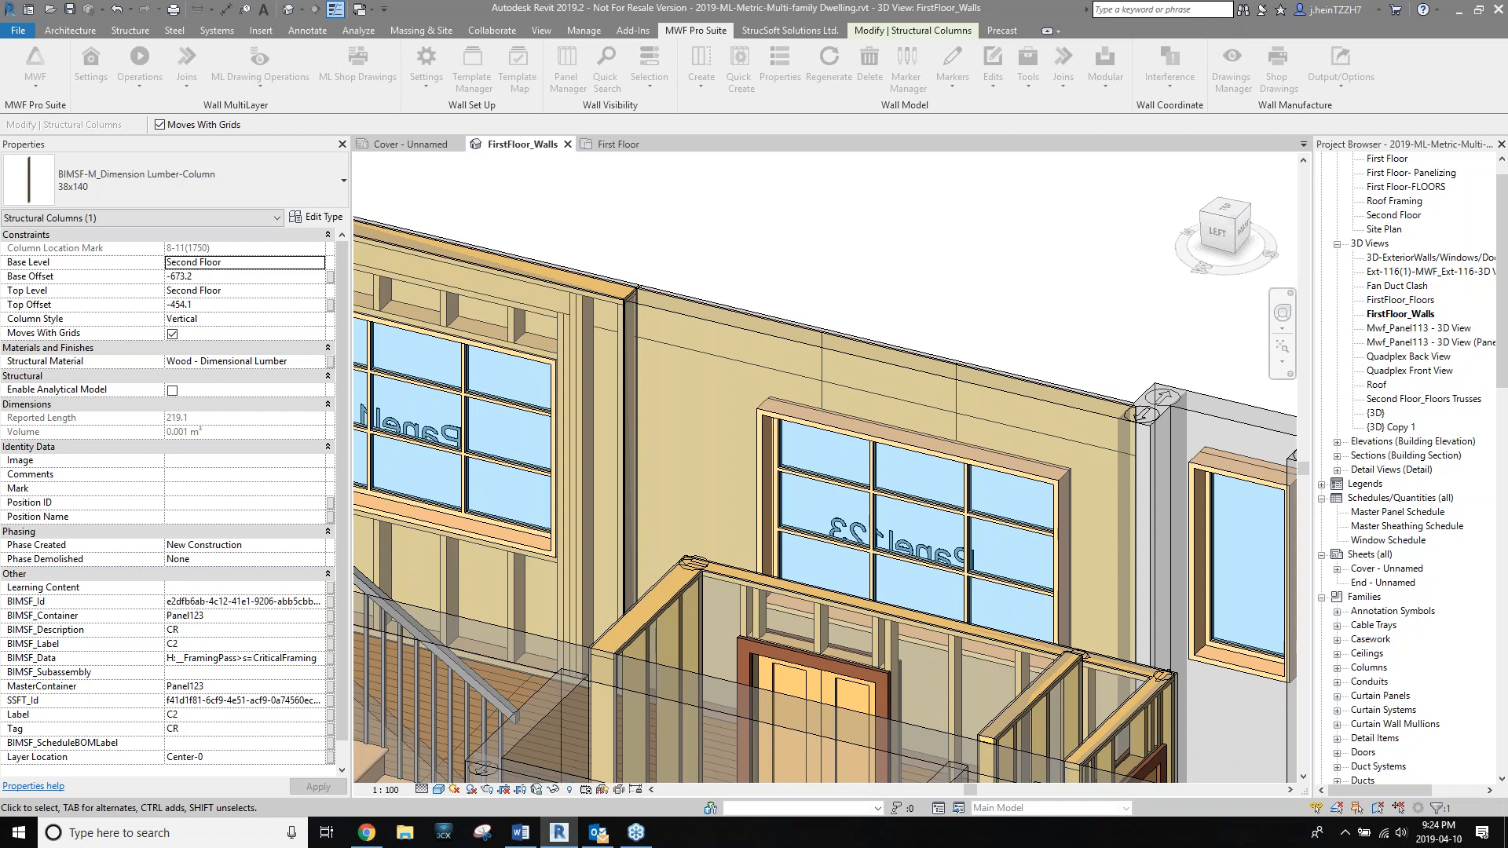
key(Escape)
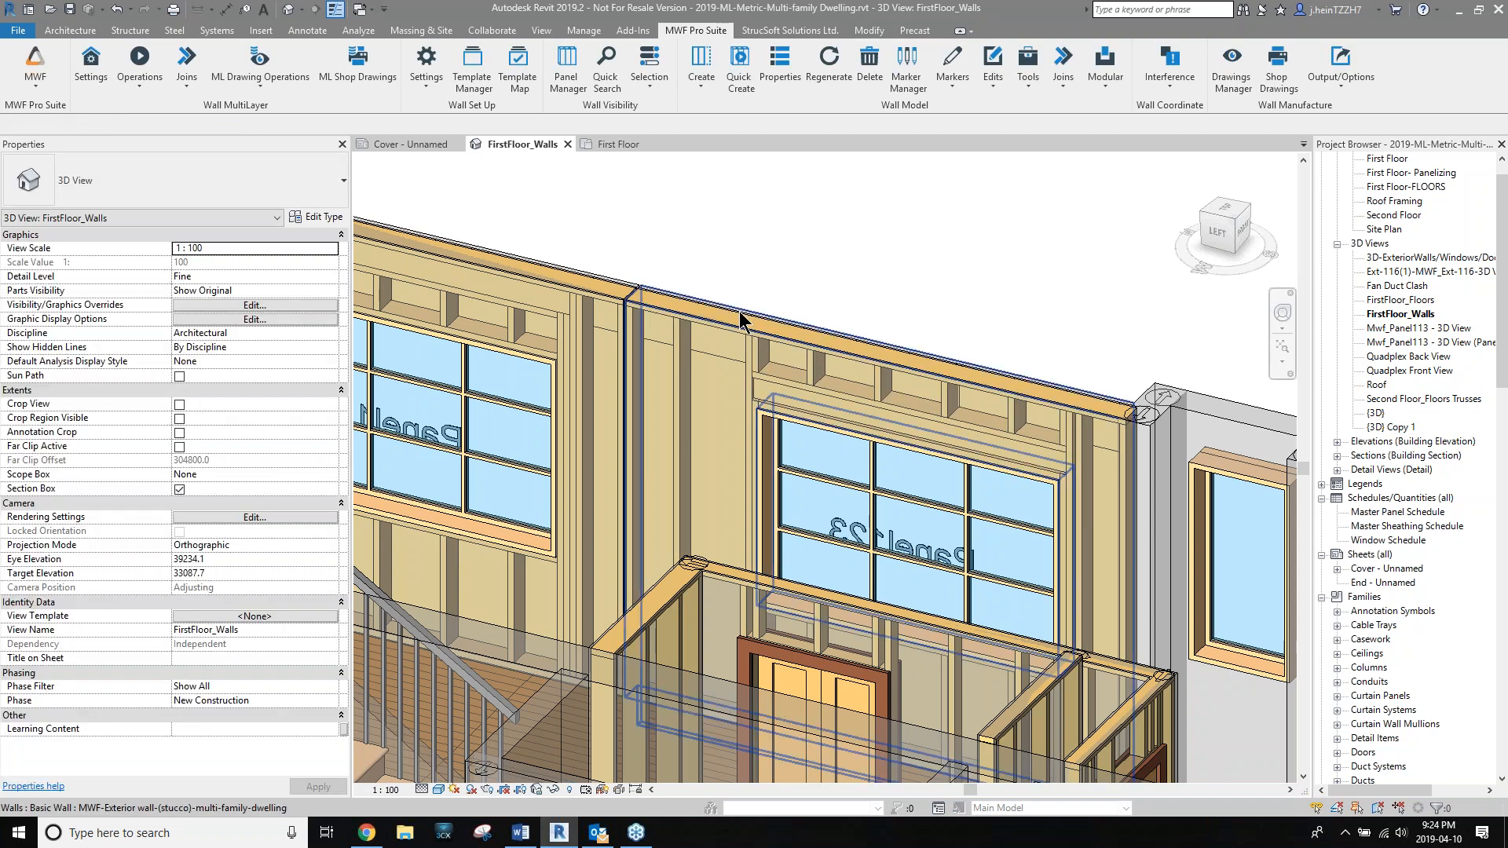
Look over the framed panels along the stucco exterior wall and the surrounding first-floor walls.
scroll(841, 246, down, 2)
scroll(840, 245, up, 3)
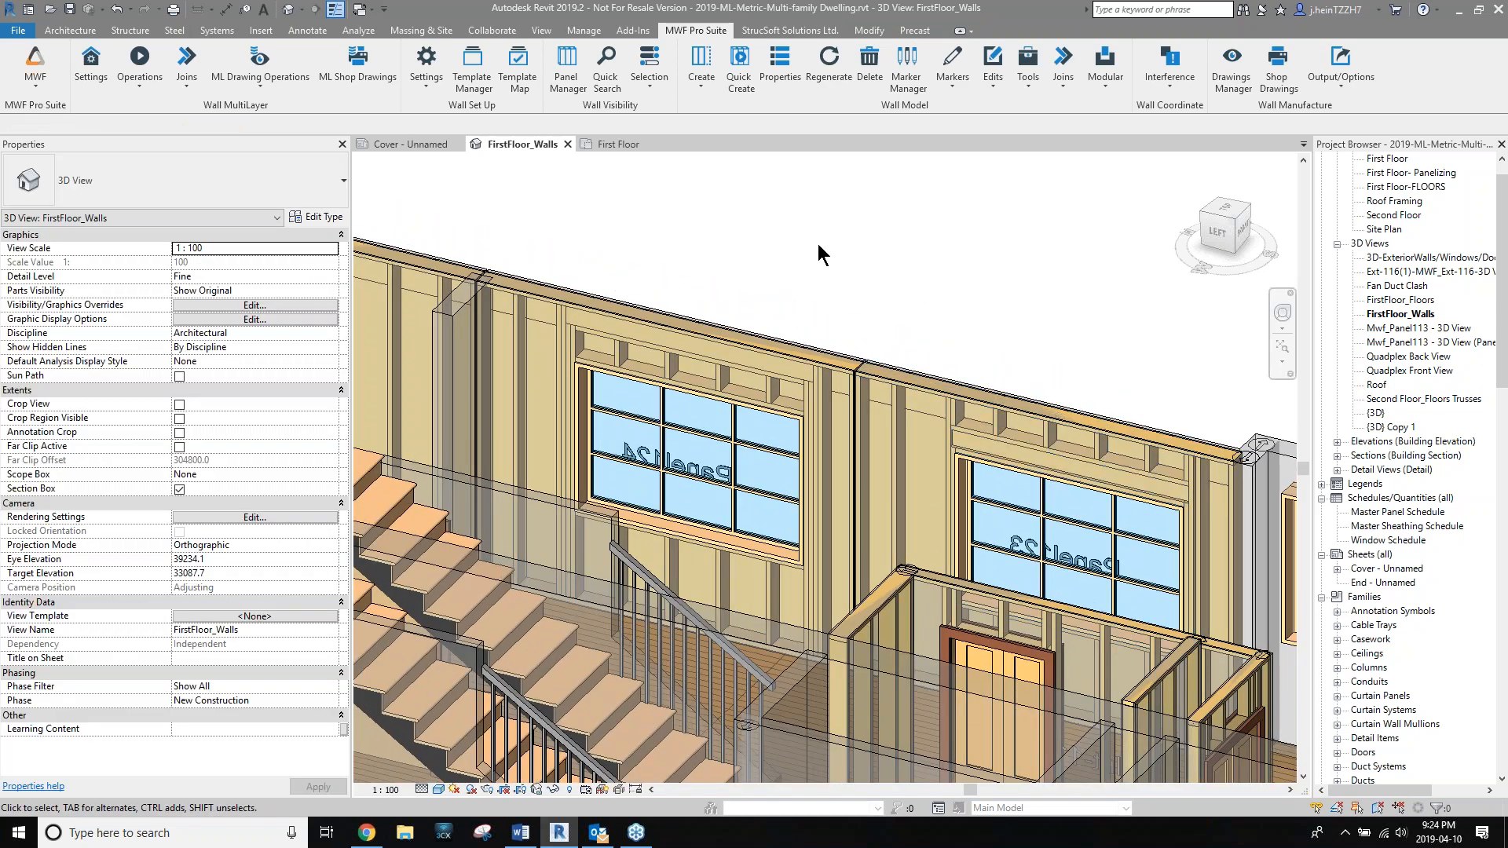
middle_drag(818, 245, 984, 260)
scroll(984, 261, down, 2)
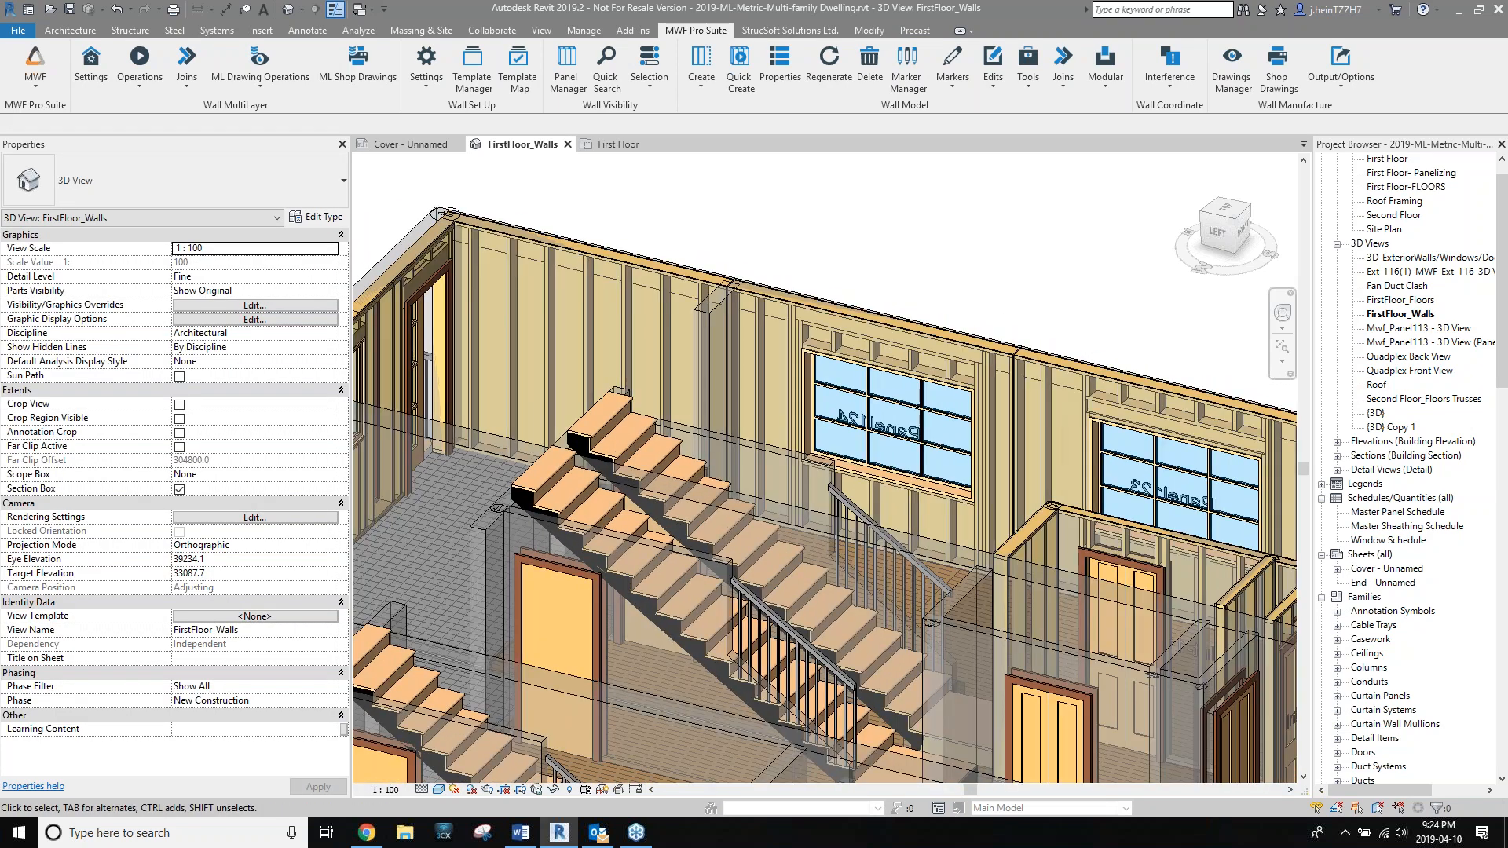
scroll(988, 261, down, 2)
middle_drag(1146, 616, 1044, 550)
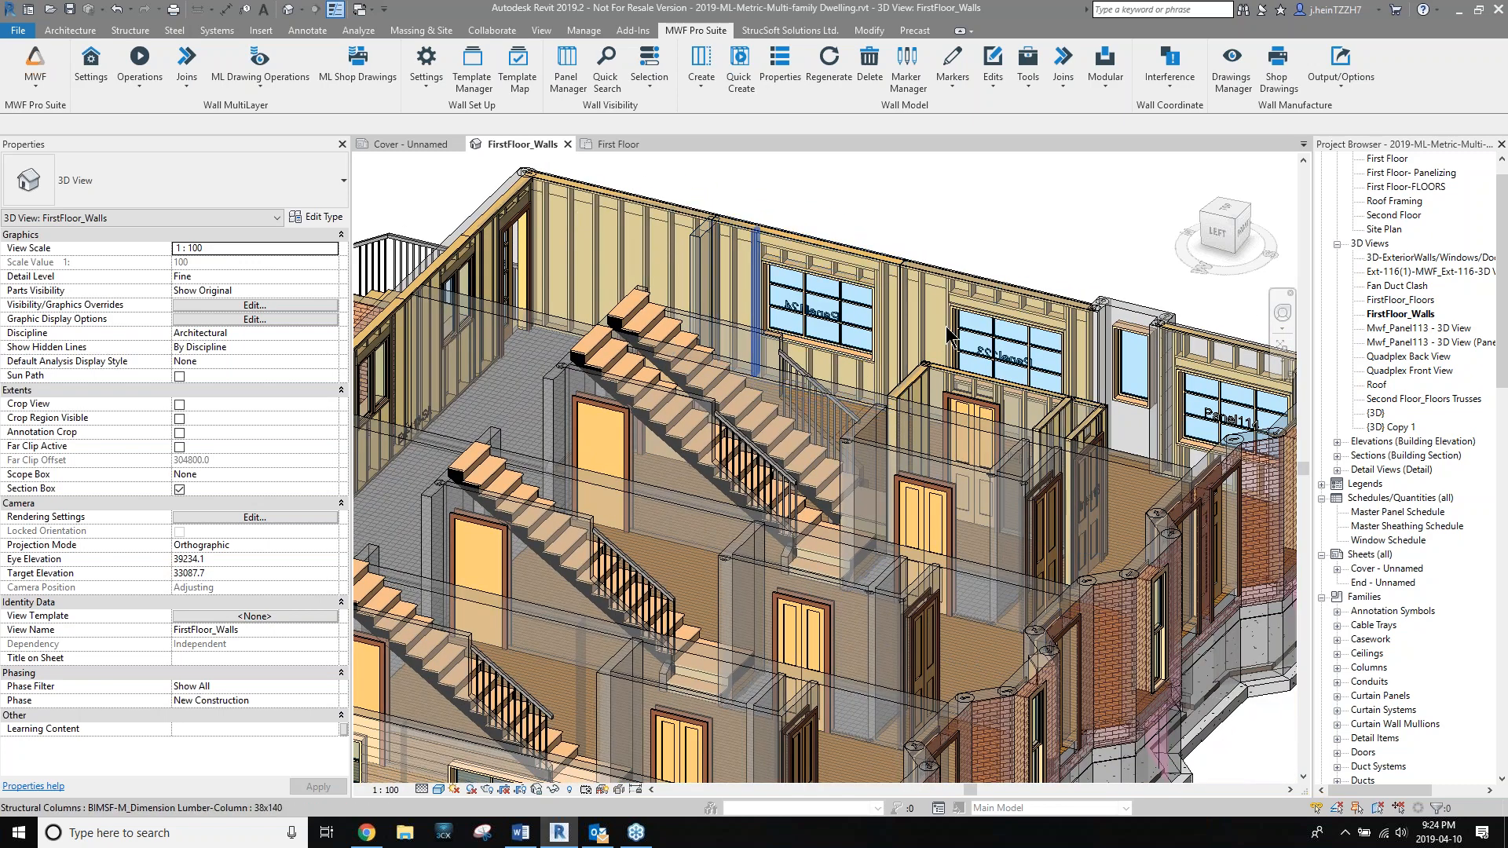
Select the first-floor exterior stucco MultiLayer wall with the two wide windows beside the brick bay.
middle_drag(978, 503, 1073, 201)
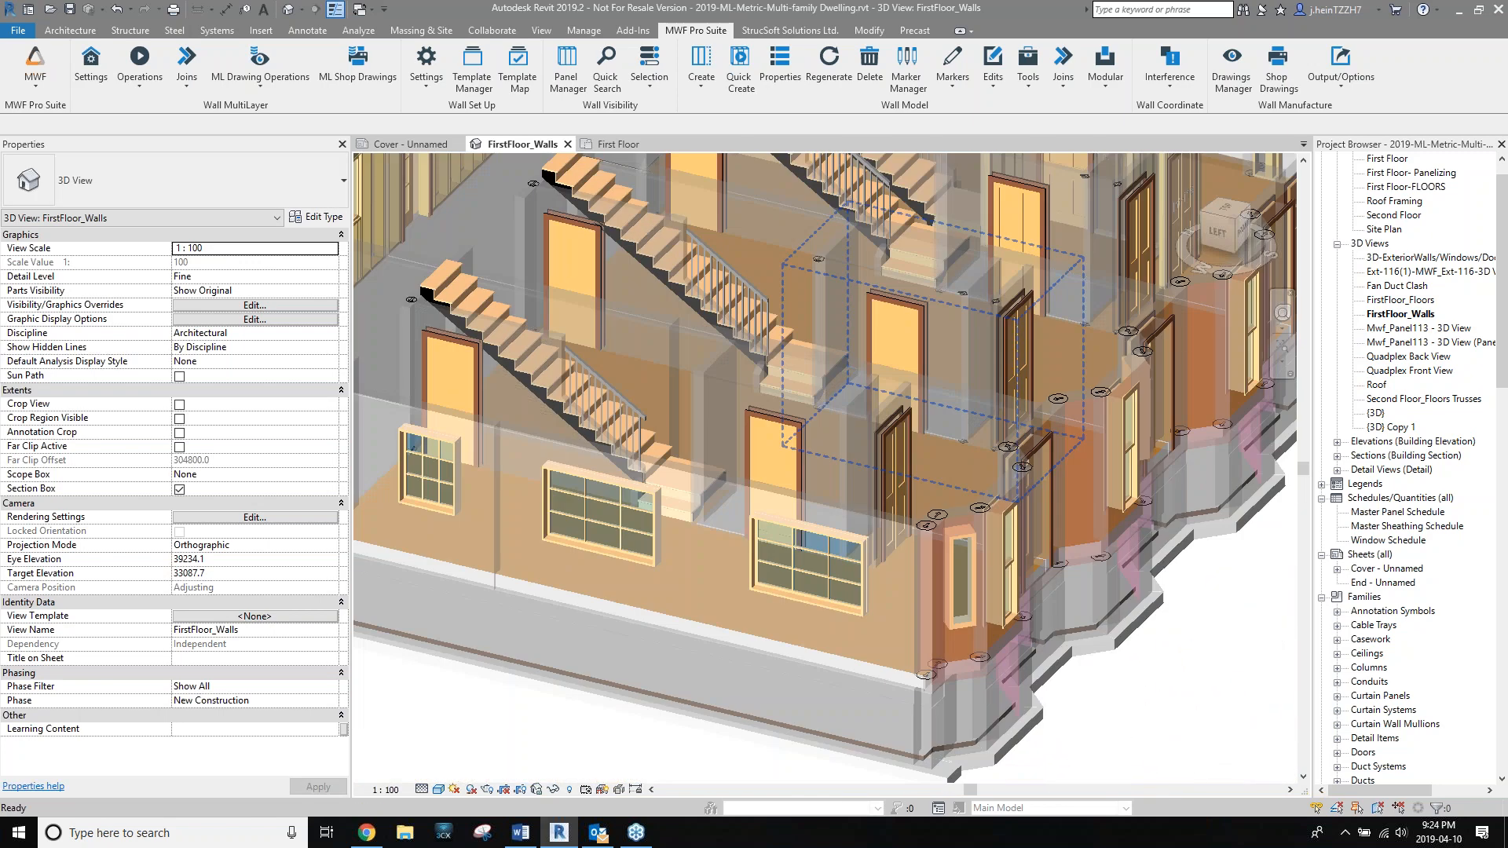
key(Tab)
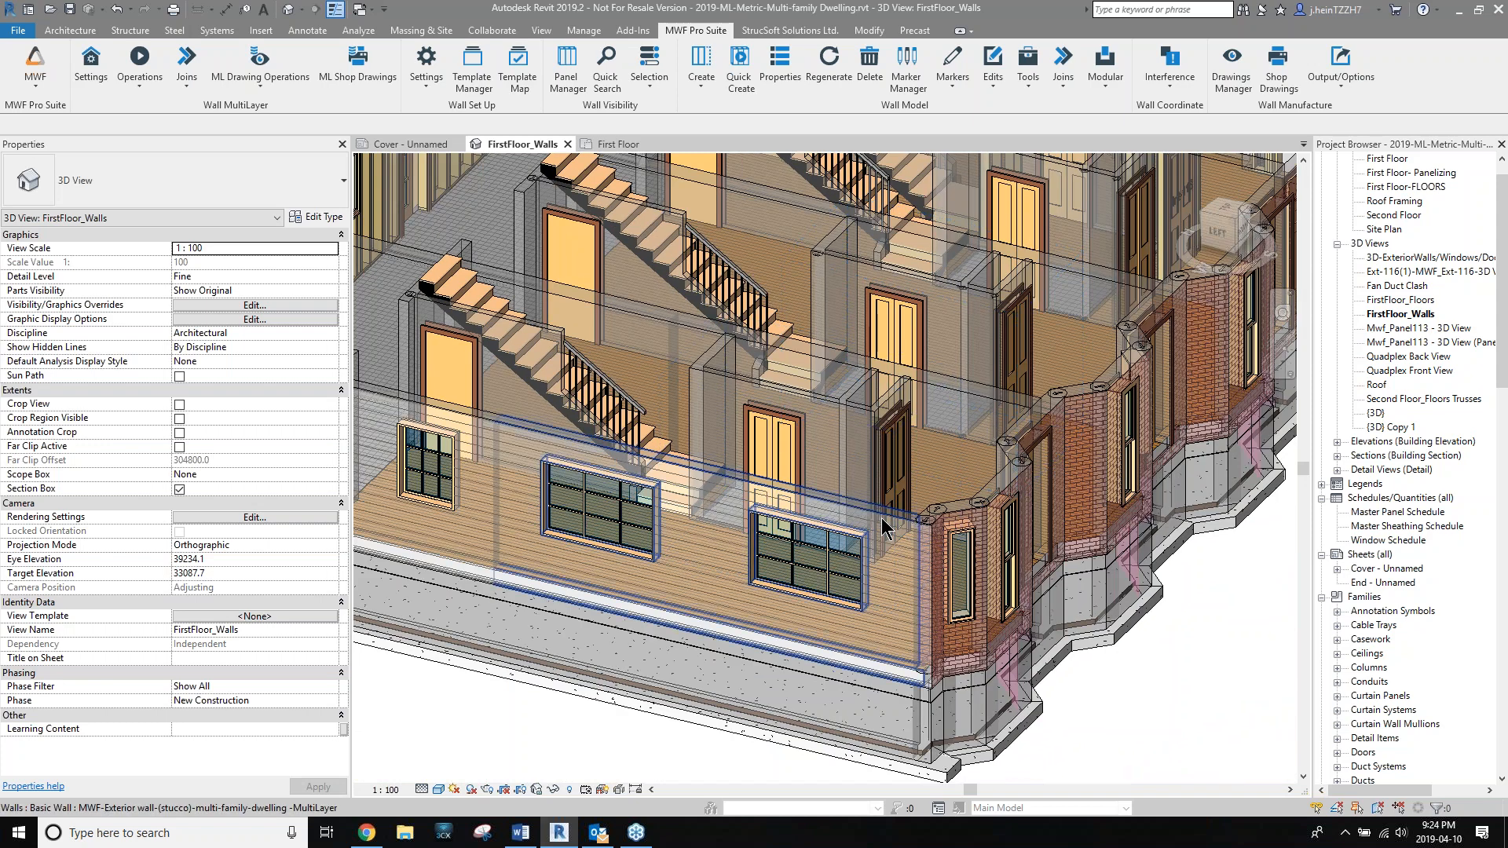
click(882, 528)
middle_drag(882, 528, 946, 551)
scroll(742, 556, up, 1)
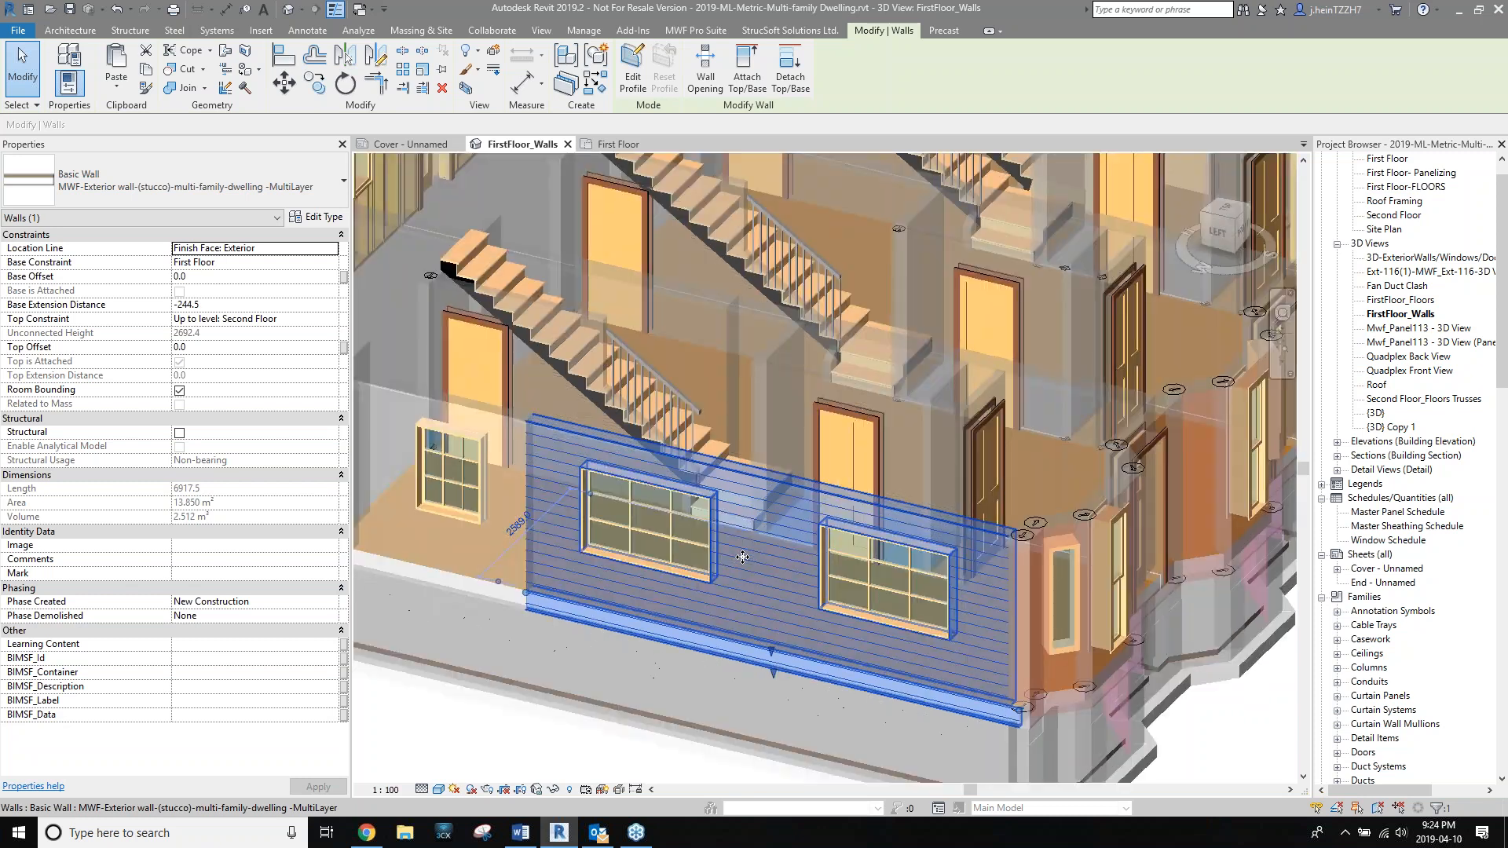
scroll(742, 557, up, 1)
middle_drag(742, 556, 801, 433)
scroll(766, 423, up, 1)
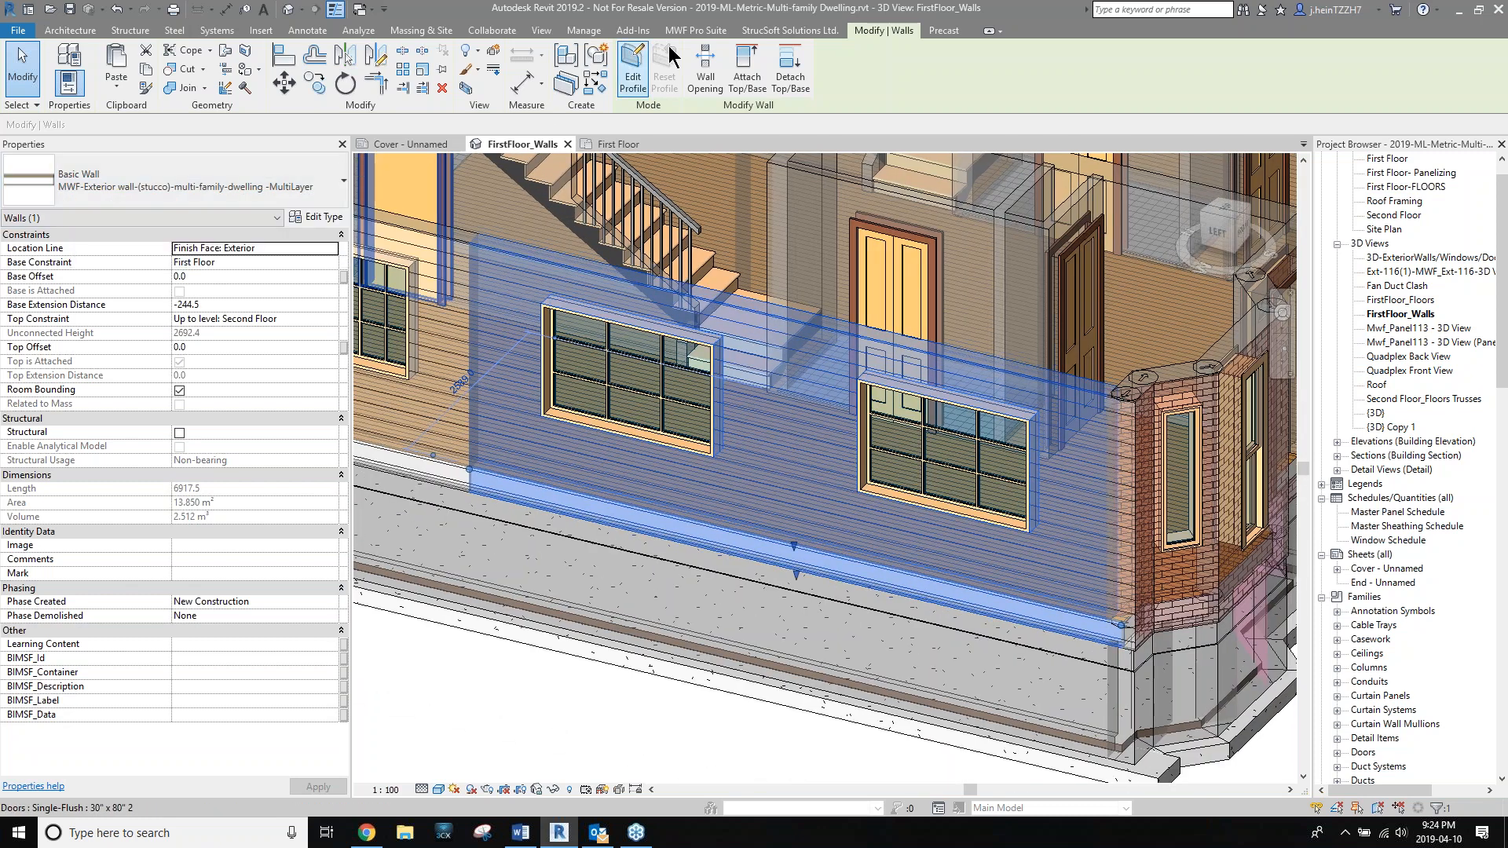
Open the multilayer project settings, filter the wall types by mwf and select MWF-Exterior wall-(stucco)-multi-family-dwelling -MultiLayer.
click(703, 35)
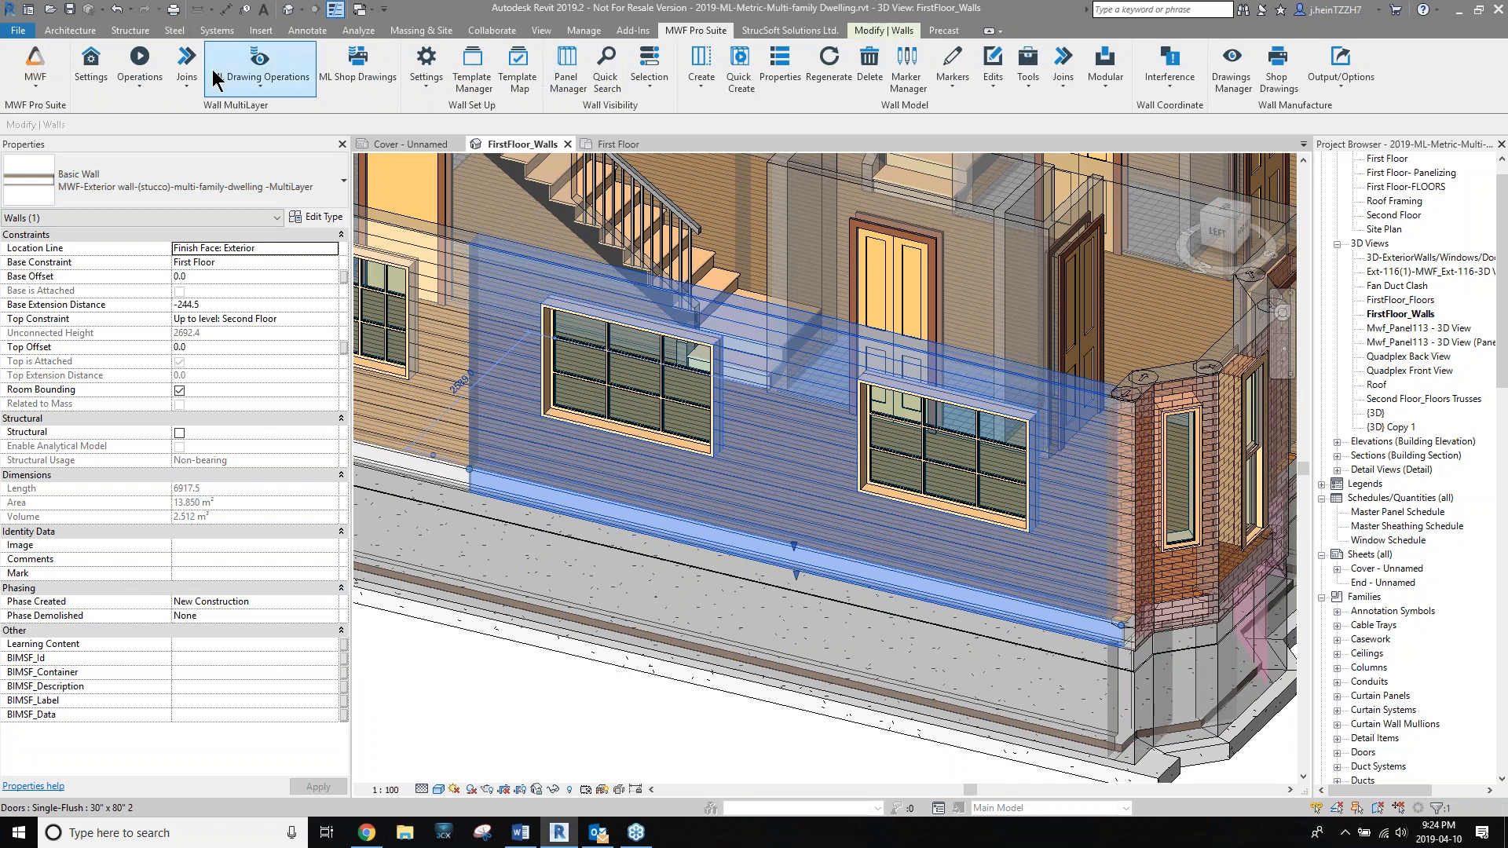
click(102, 78)
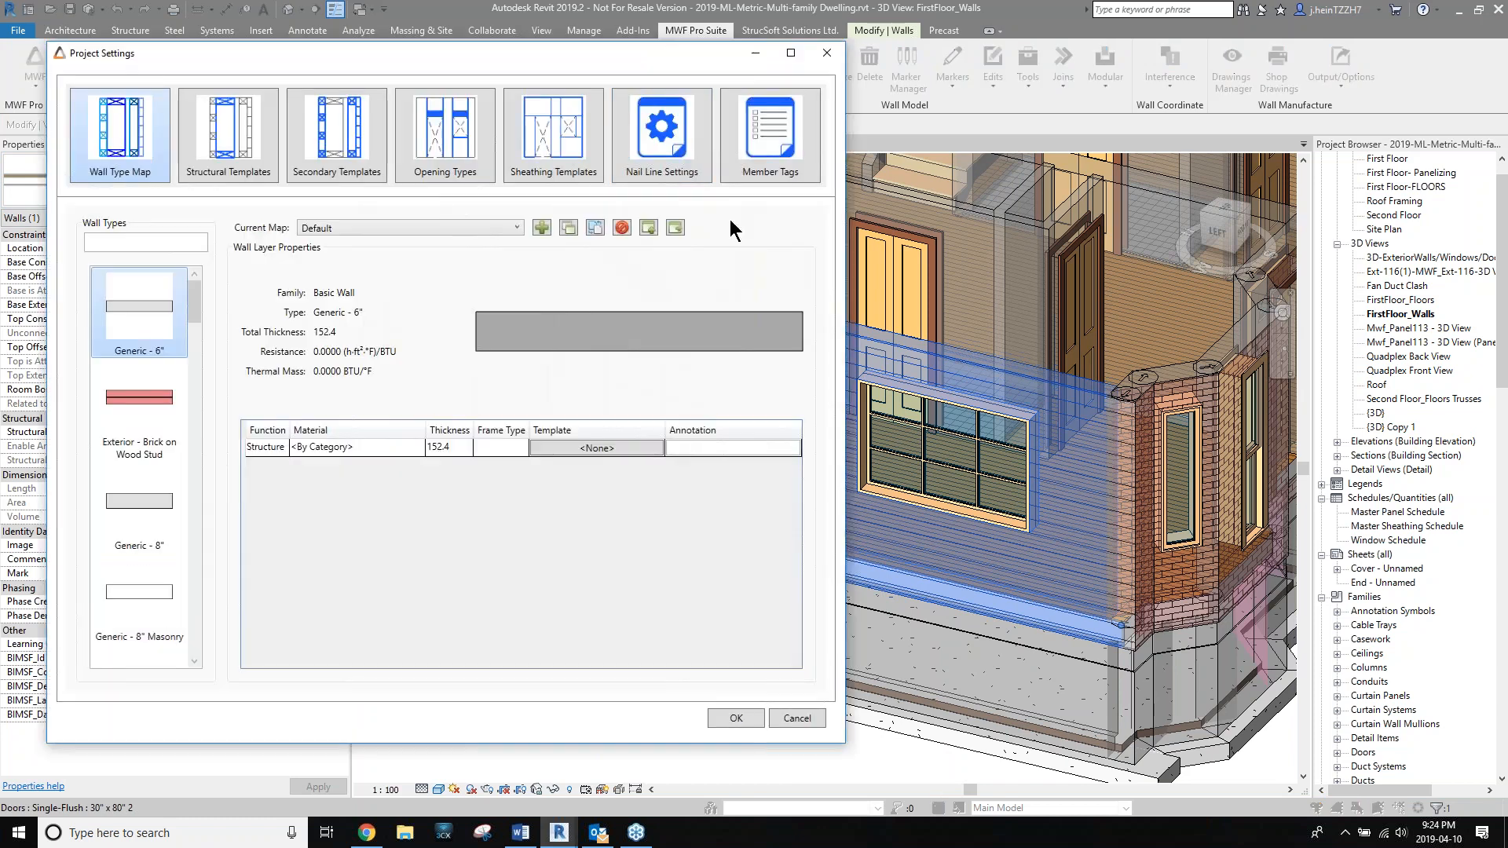
drag(619, 65, 1055, 91)
click(568, 266)
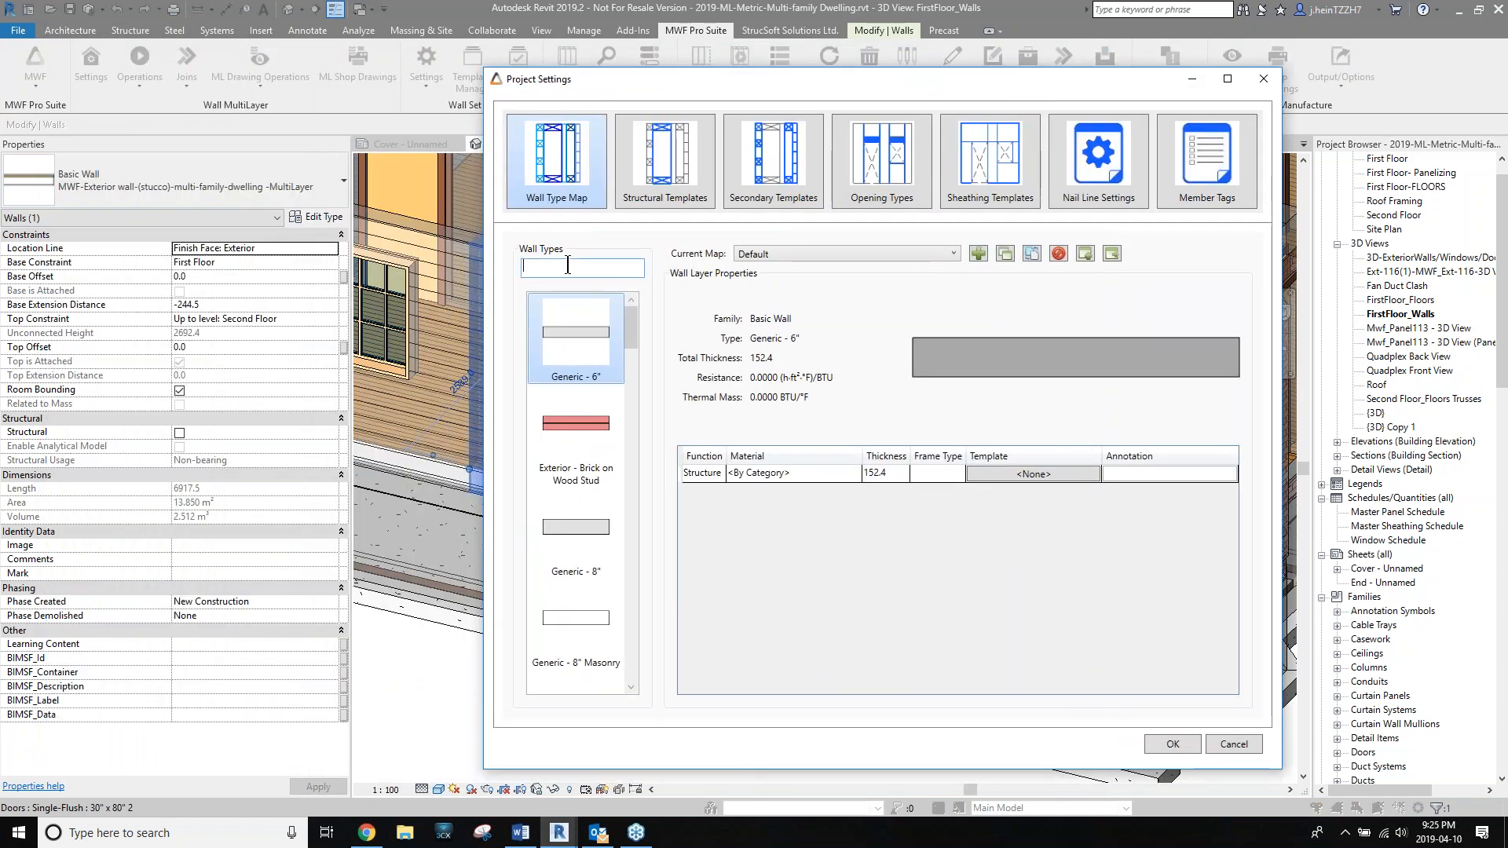
text(mwf)
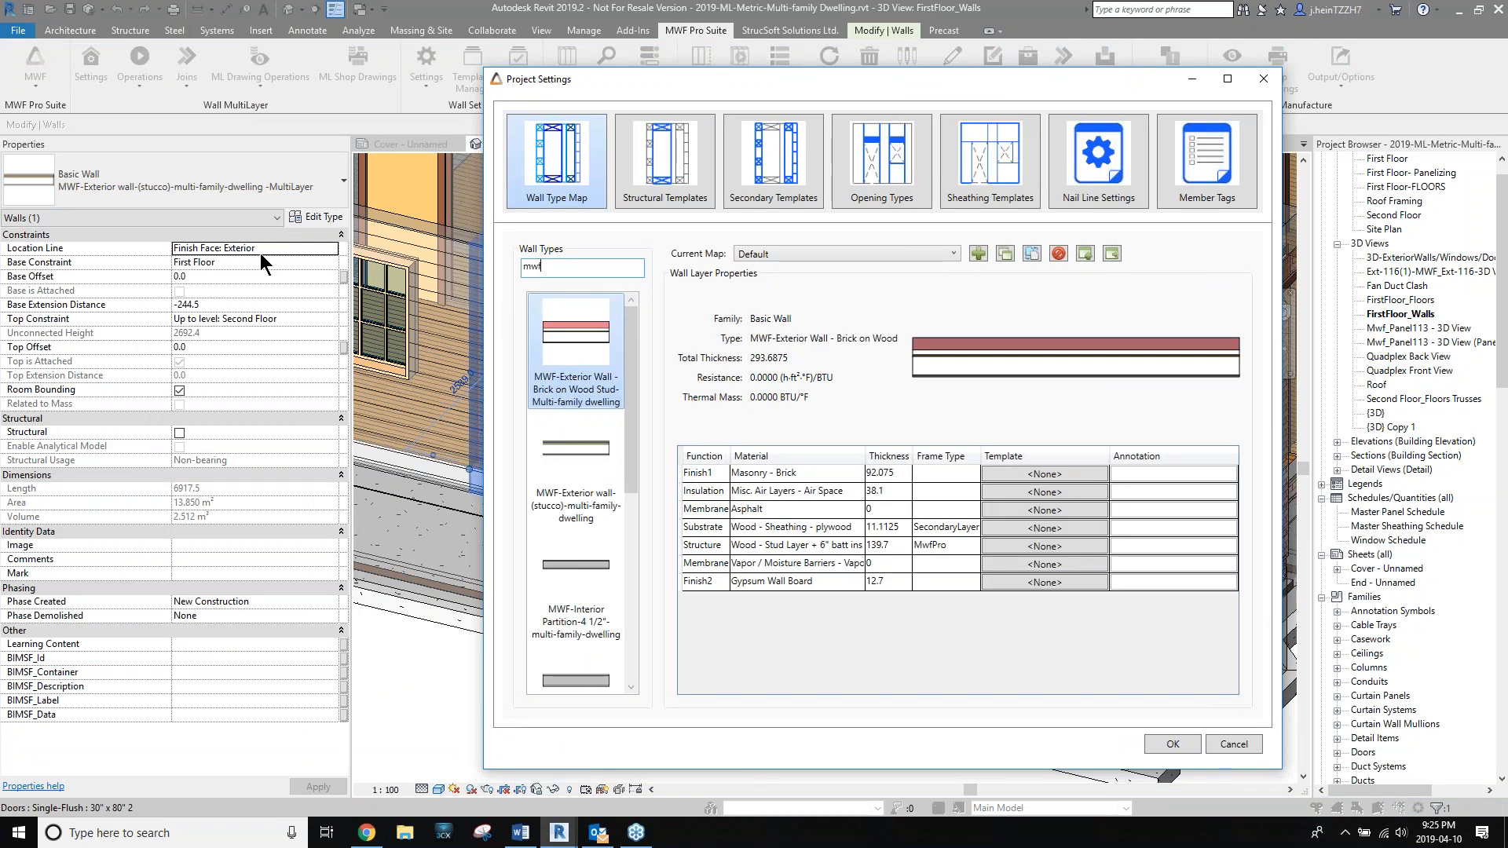
drag(633, 394, 654, 646)
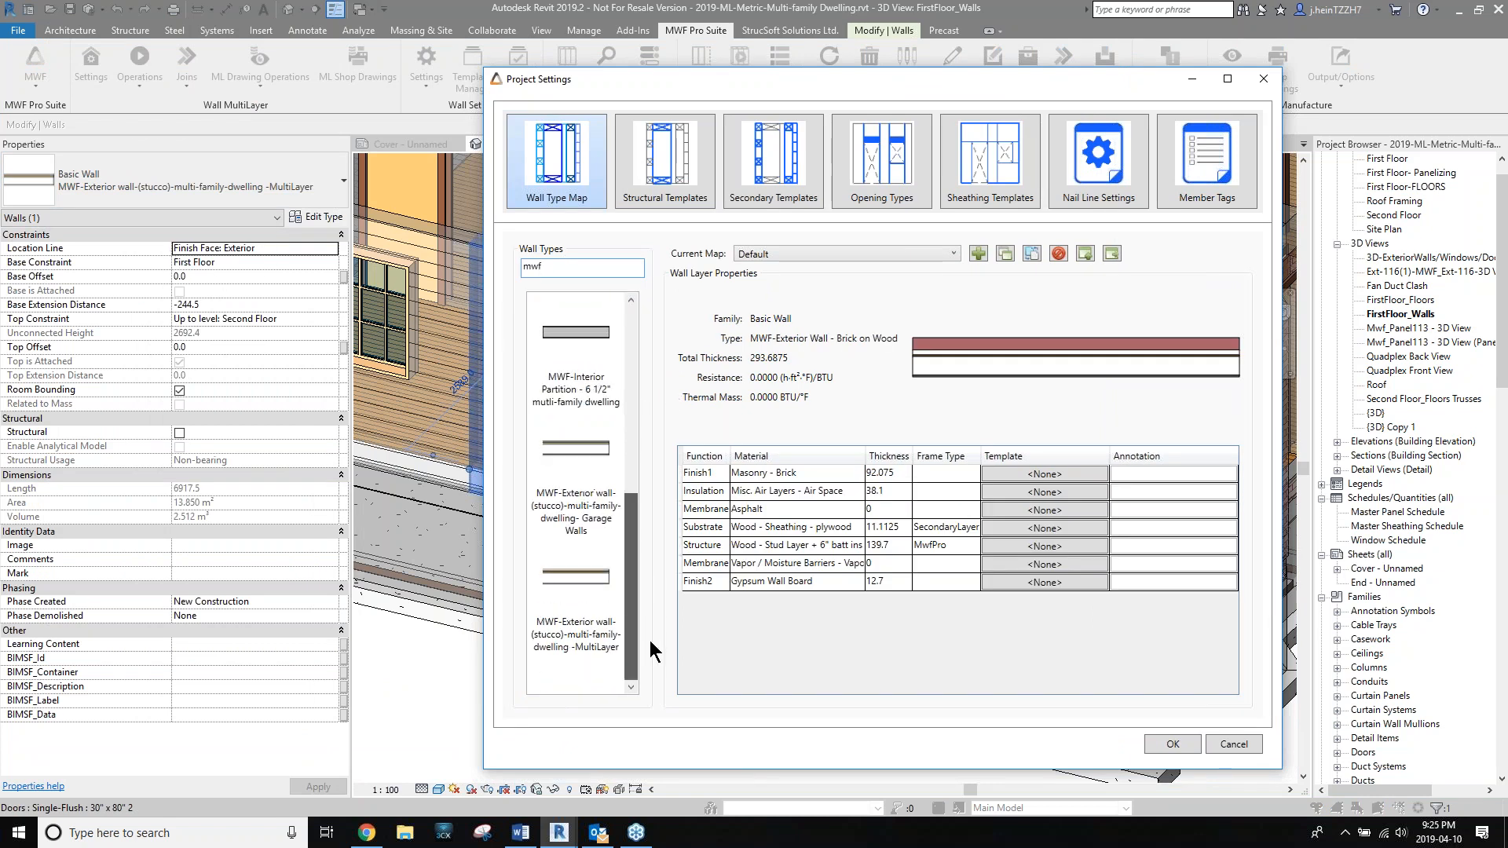
click(580, 636)
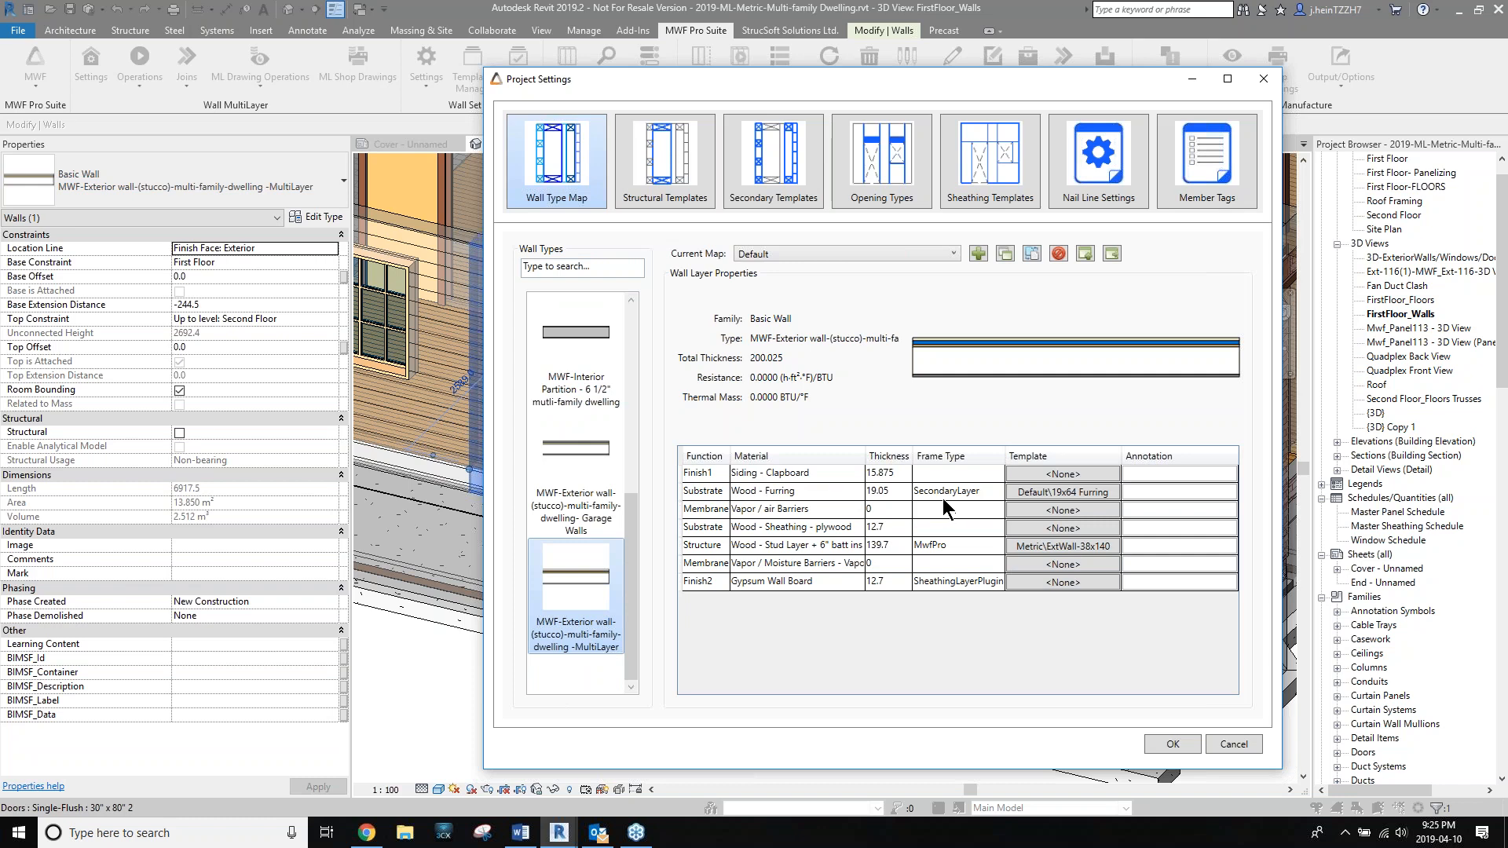
Assign the secondary template 19x64 Furring from the Default folder to the Wood - Furring substrate layer.
click(1046, 494)
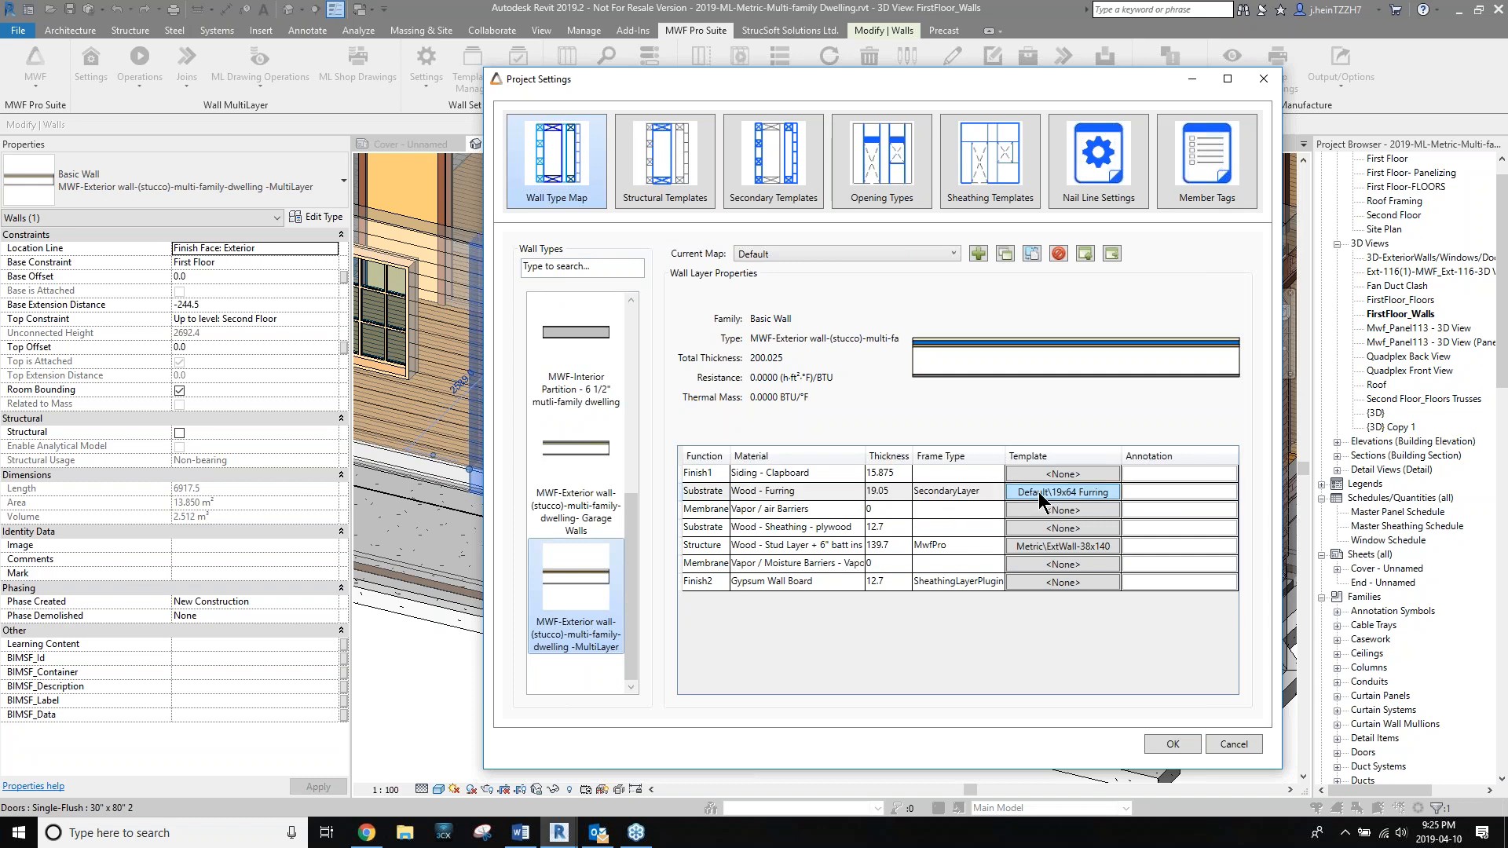
click(1159, 462)
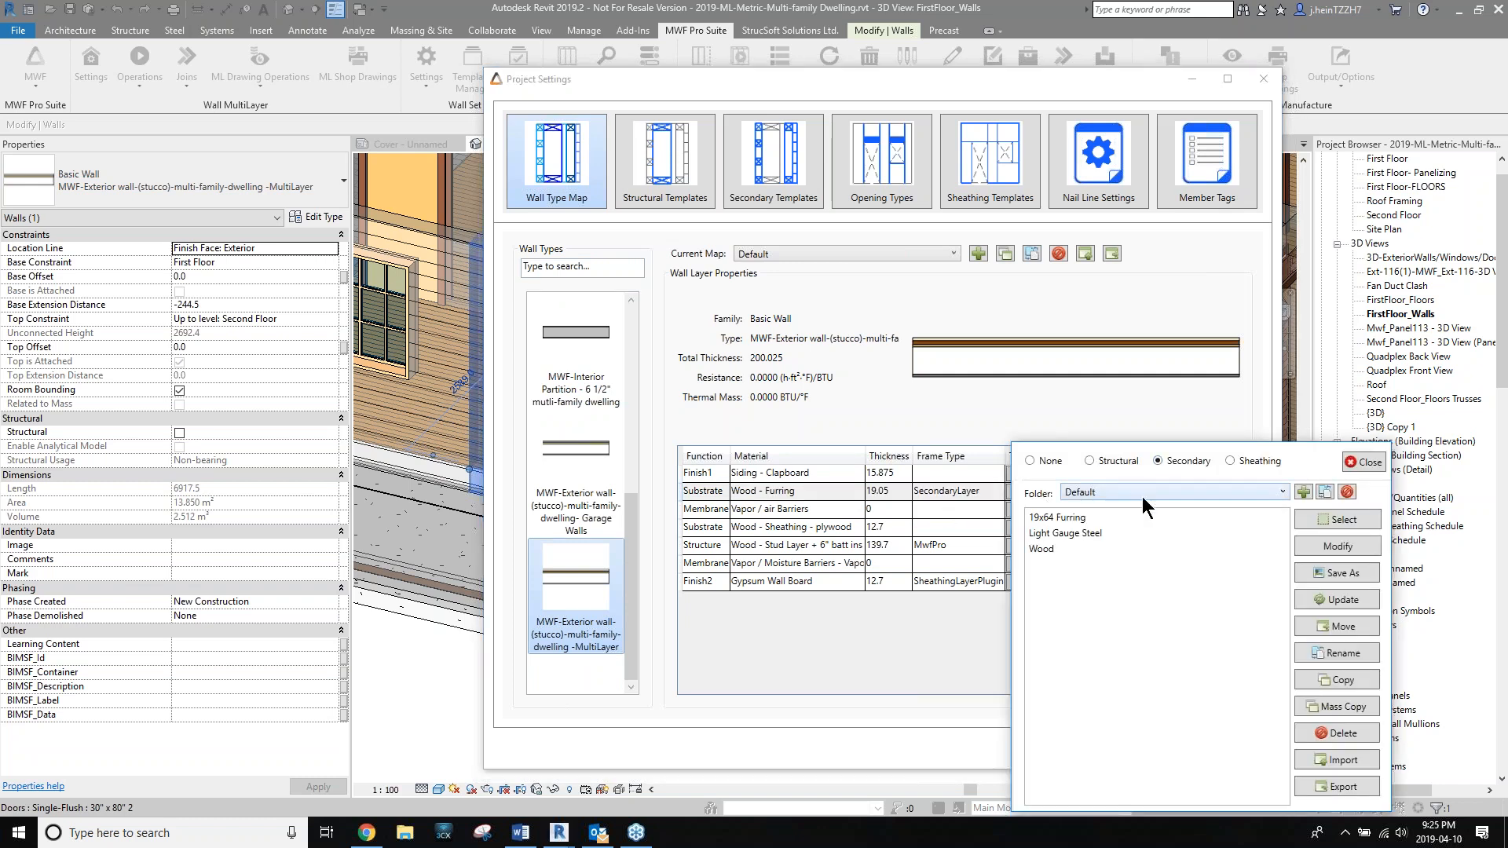
click(1068, 517)
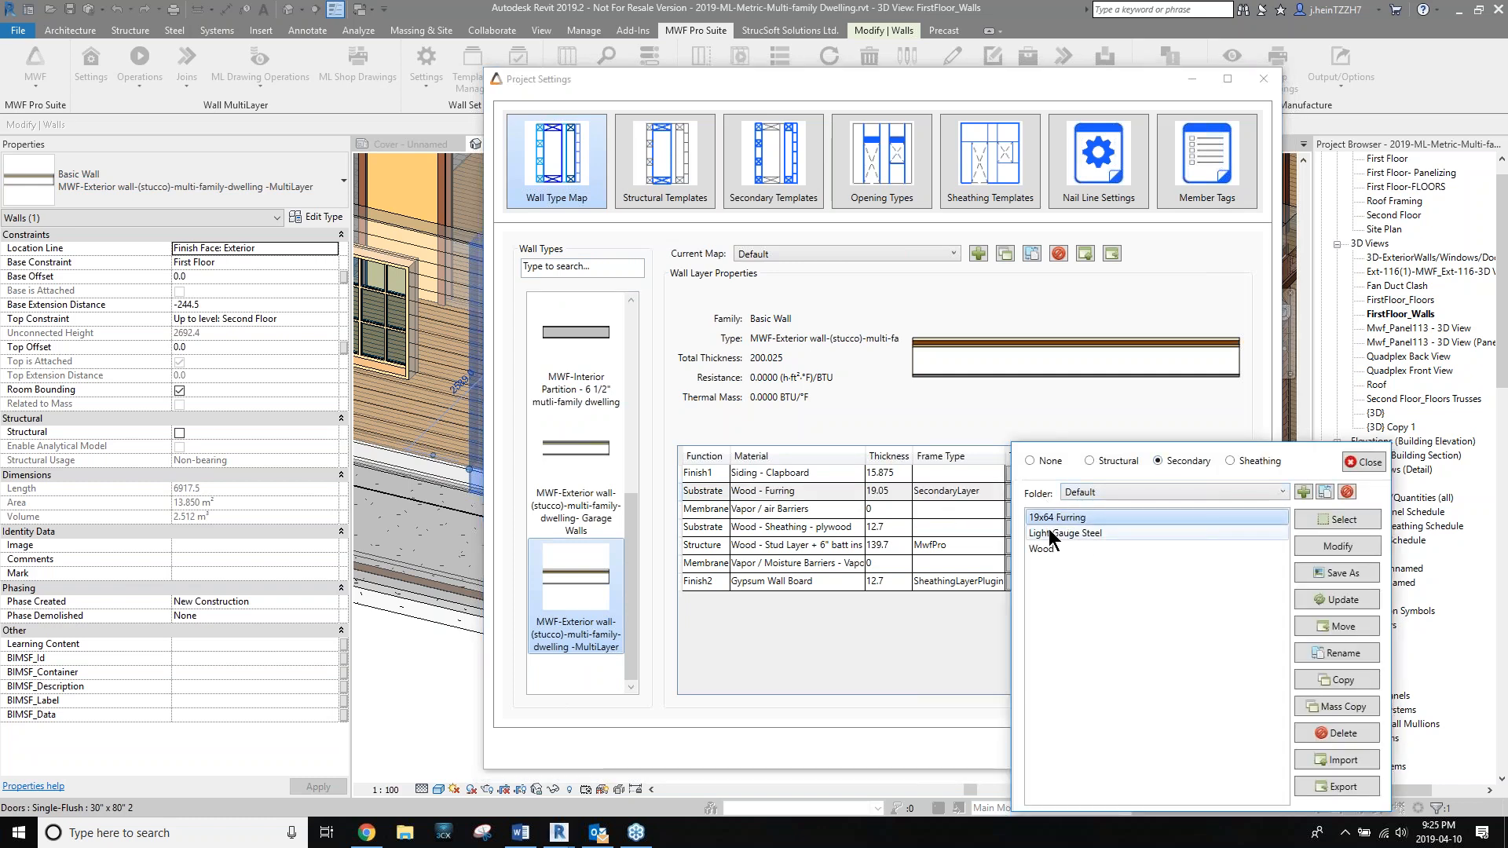
click(1344, 520)
Assign the sheathing template Sheathing from the Default folder to the Wood - Sheathing - plywood substrate layer.
click(1062, 528)
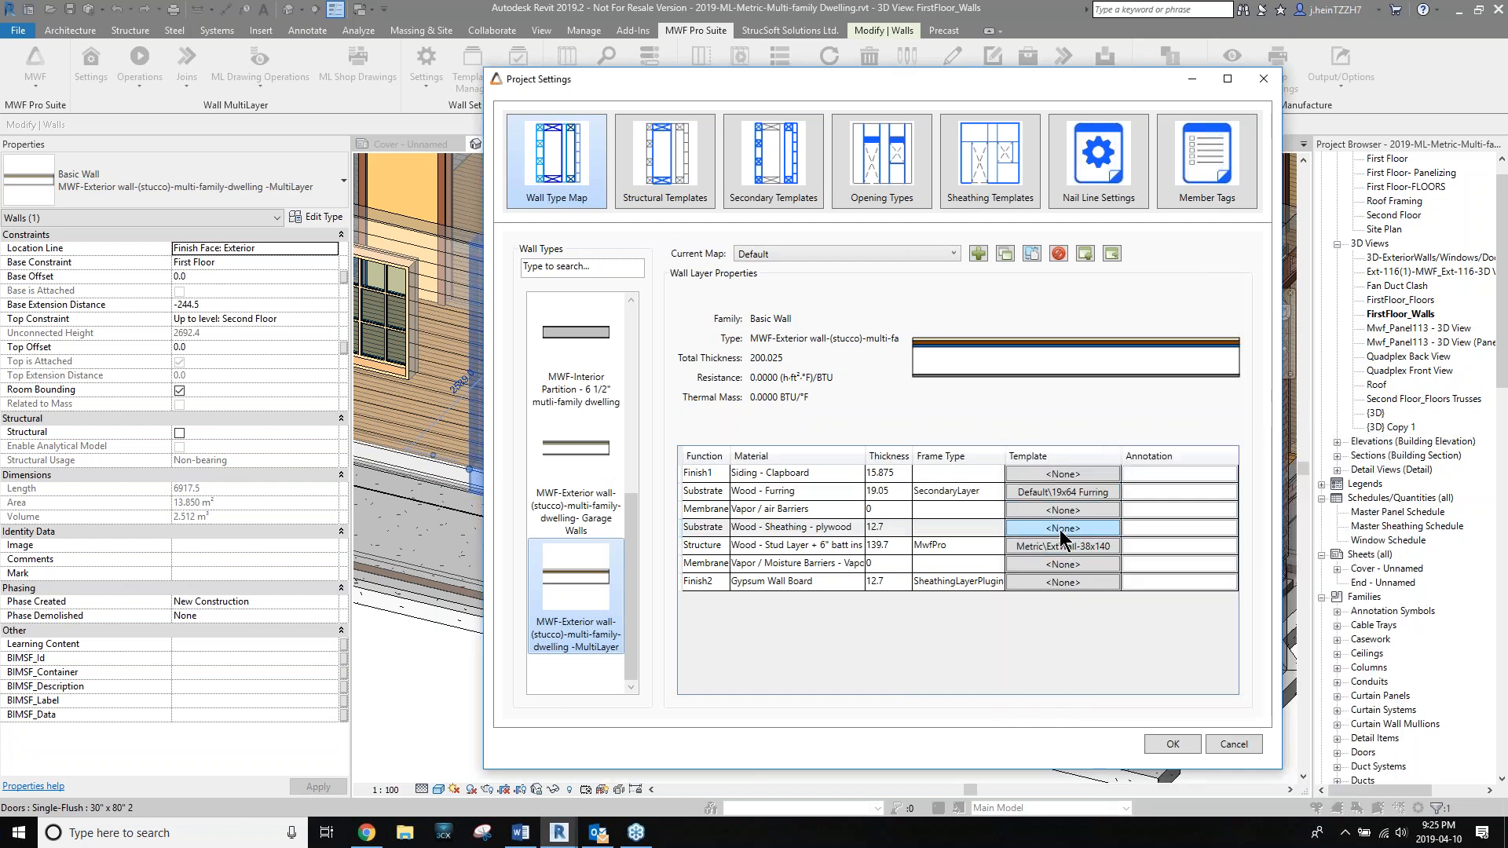
click(1229, 461)
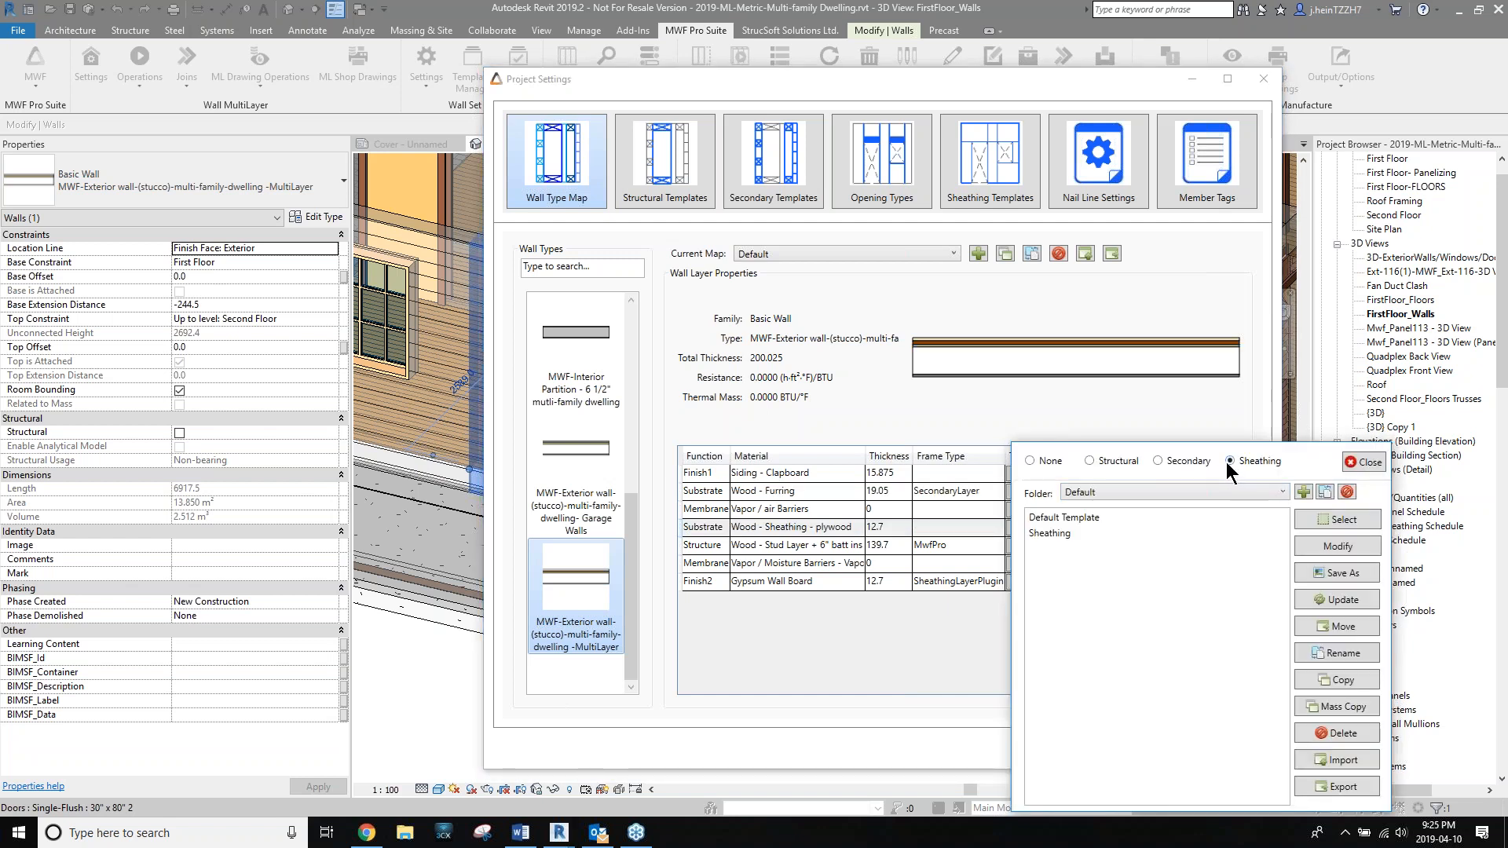
click(1150, 536)
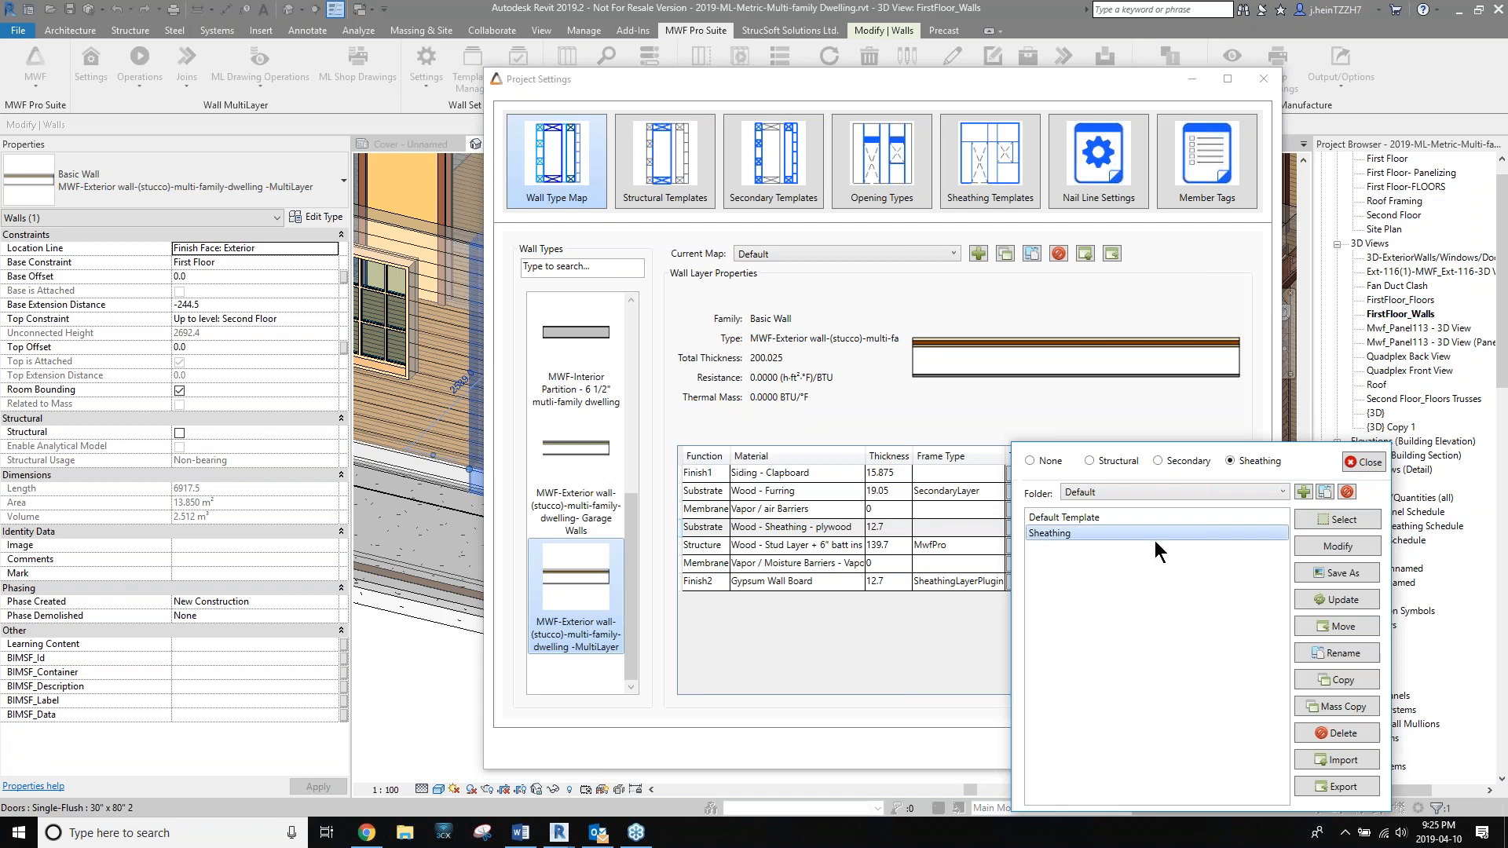
click(1339, 520)
Review the layer frame types and templates mapped to the other MWF exterior and interior wall types.
scroll(571, 514, up, 5)
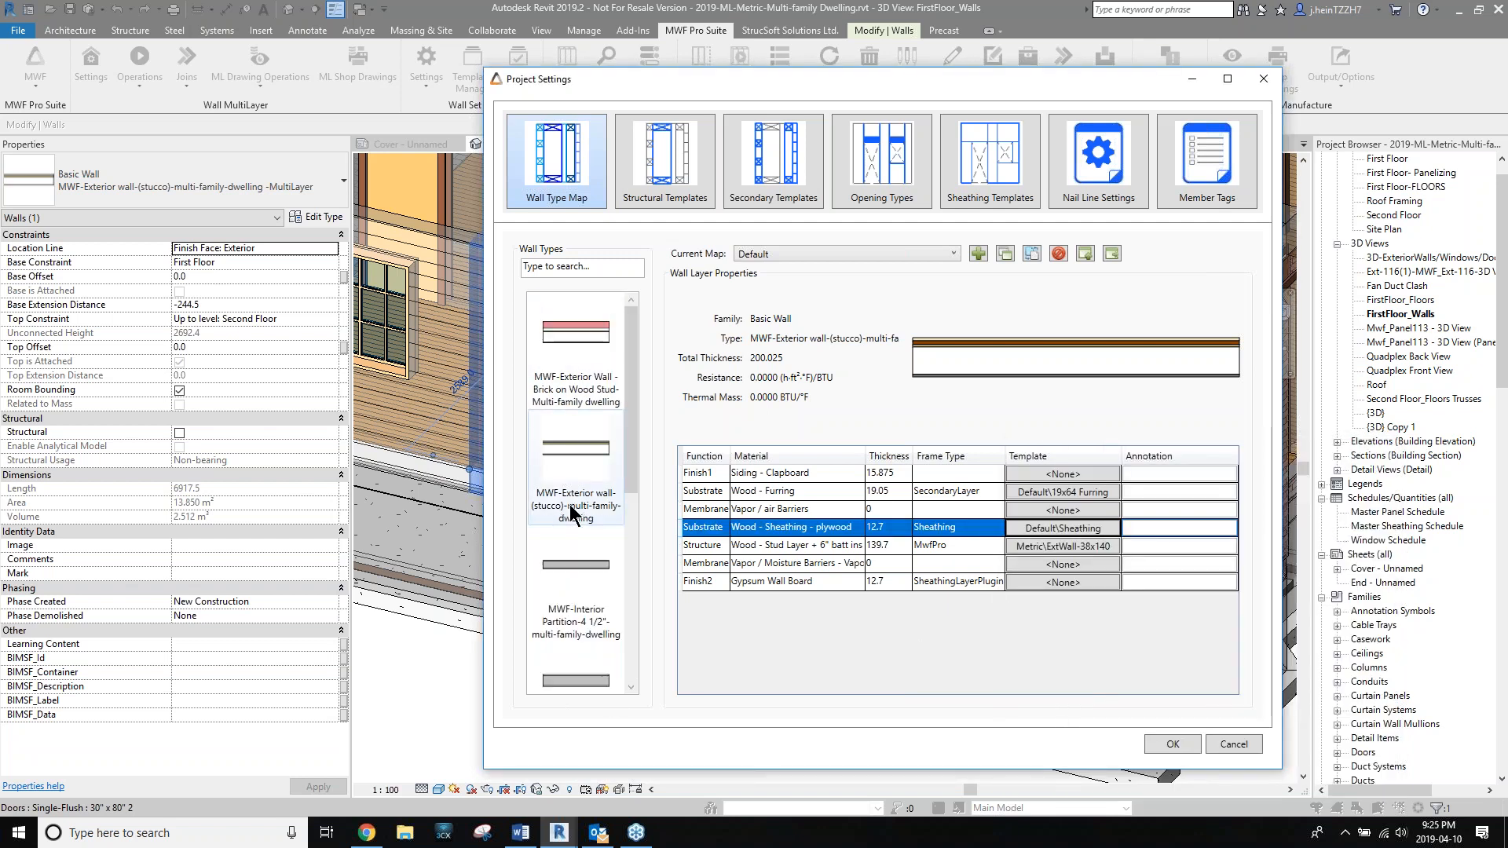
scroll(571, 512, down, 5)
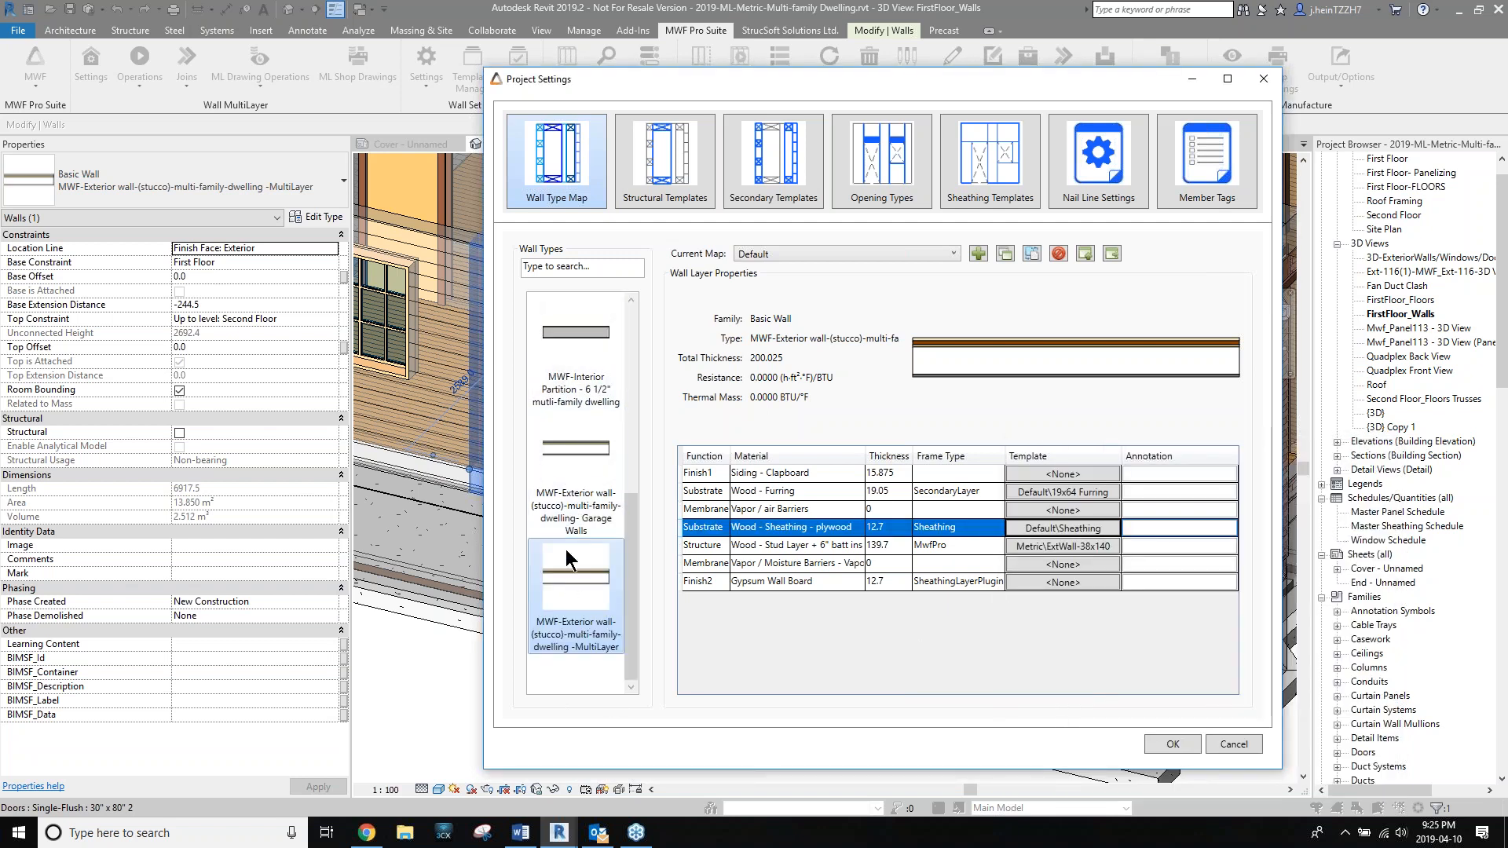
click(570, 497)
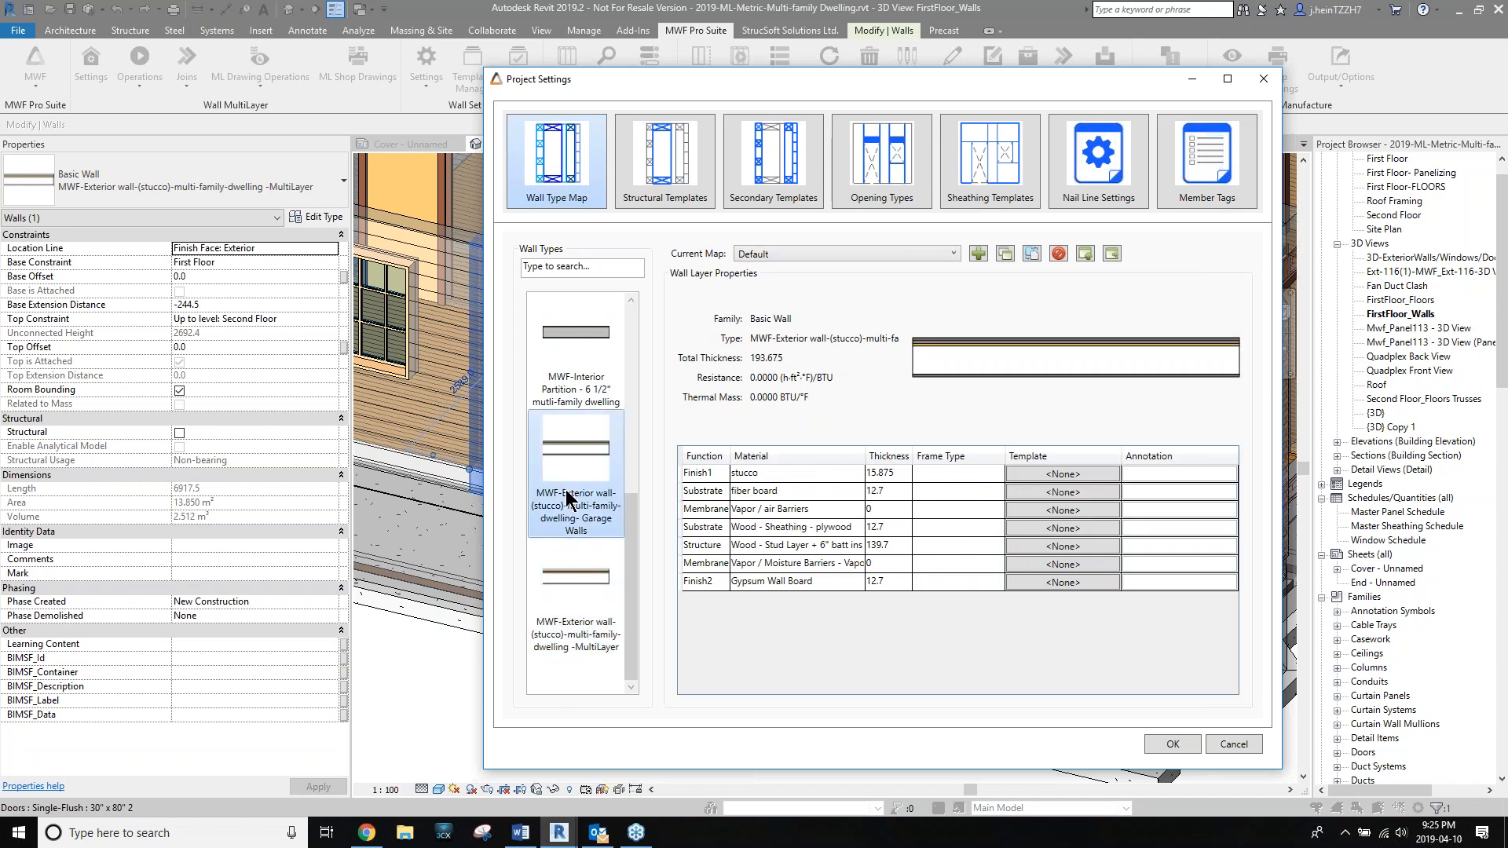
click(577, 365)
scroll(553, 450, up, 3)
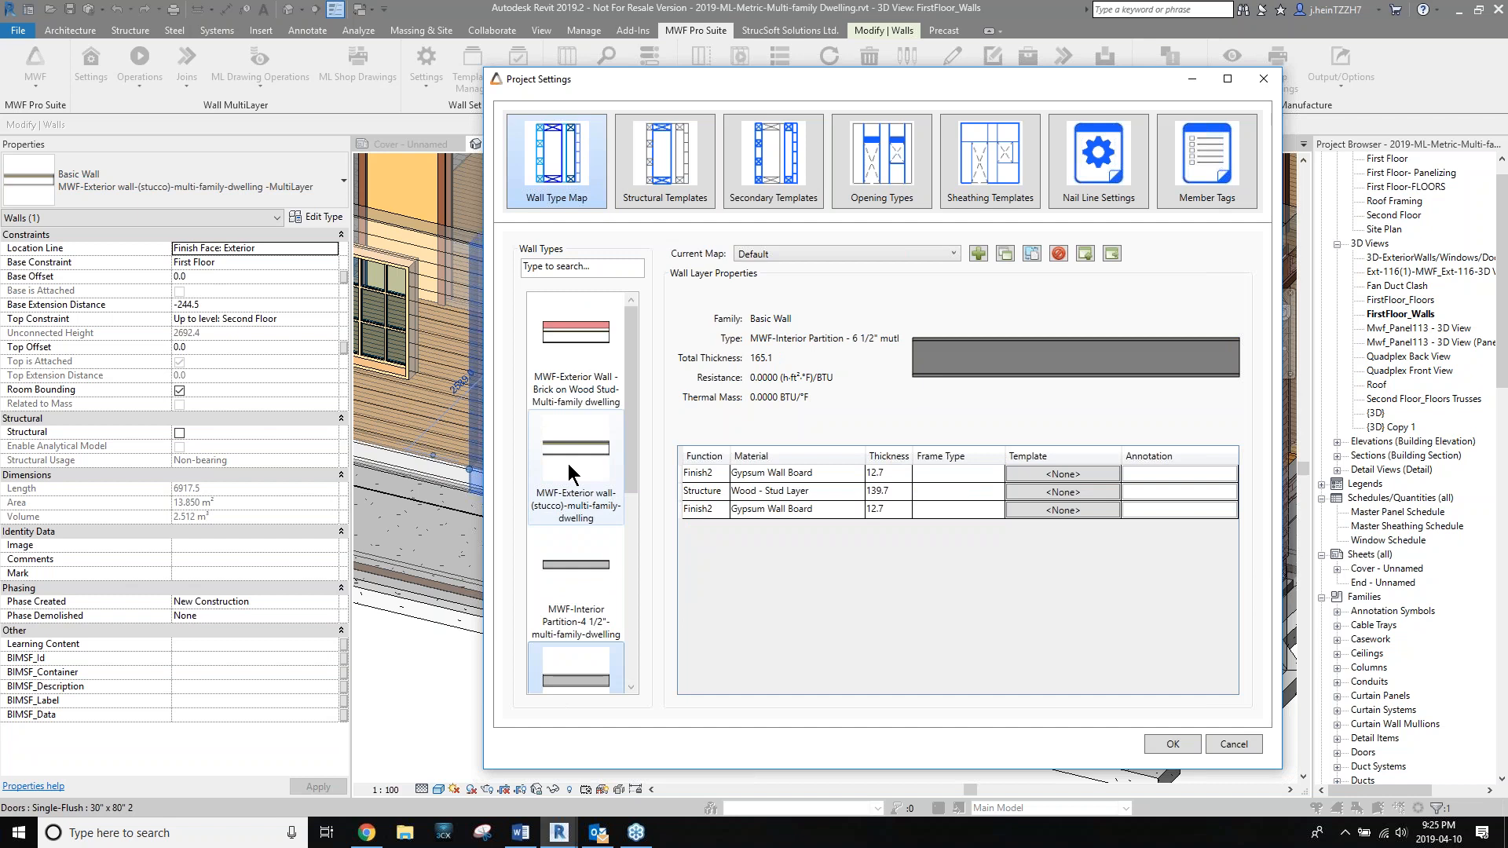
click(581, 563)
click(540, 361)
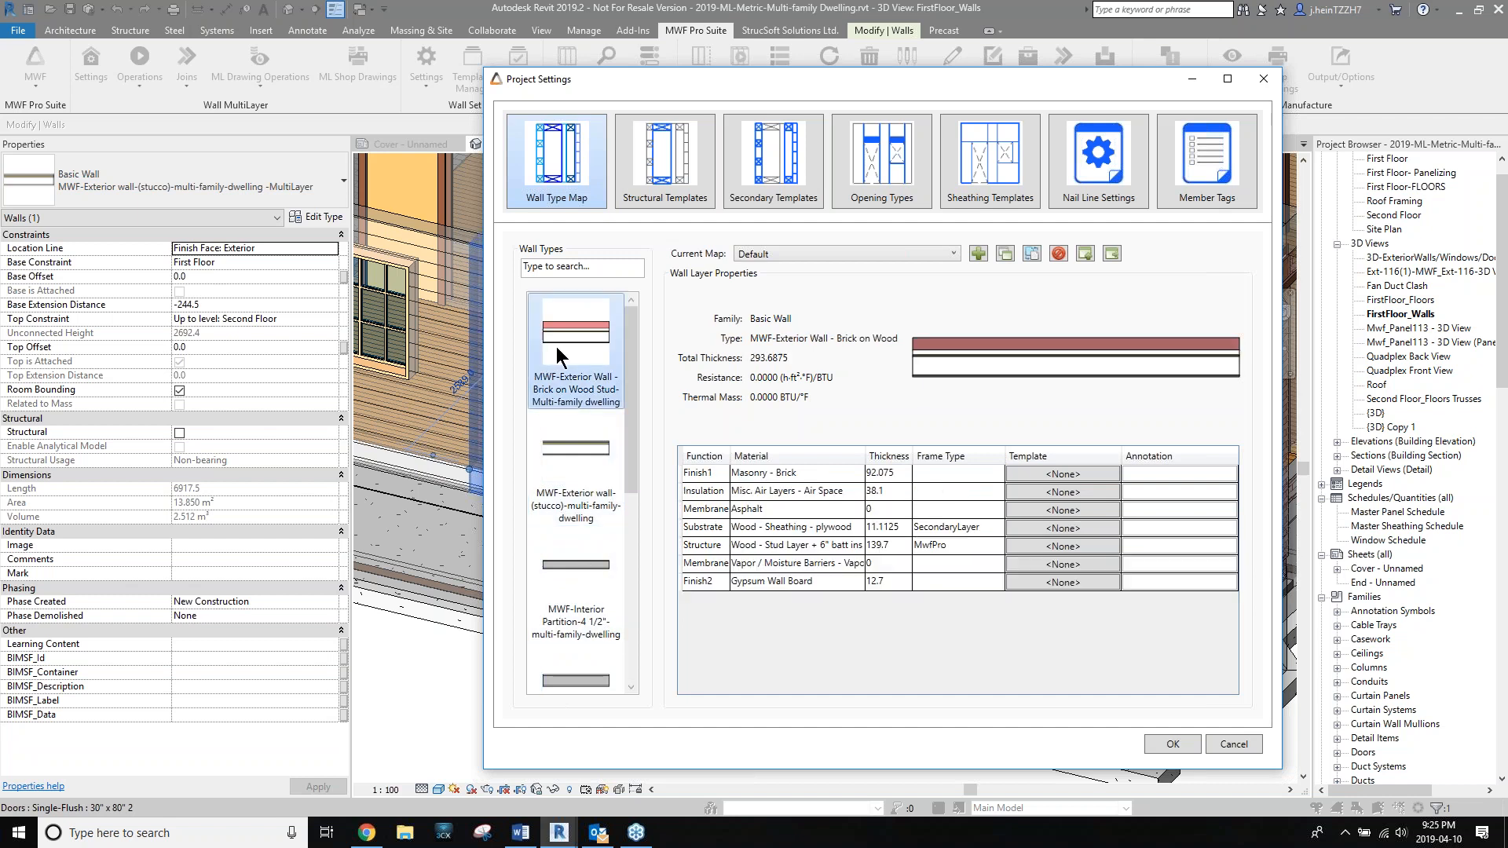
click(579, 459)
click(1015, 583)
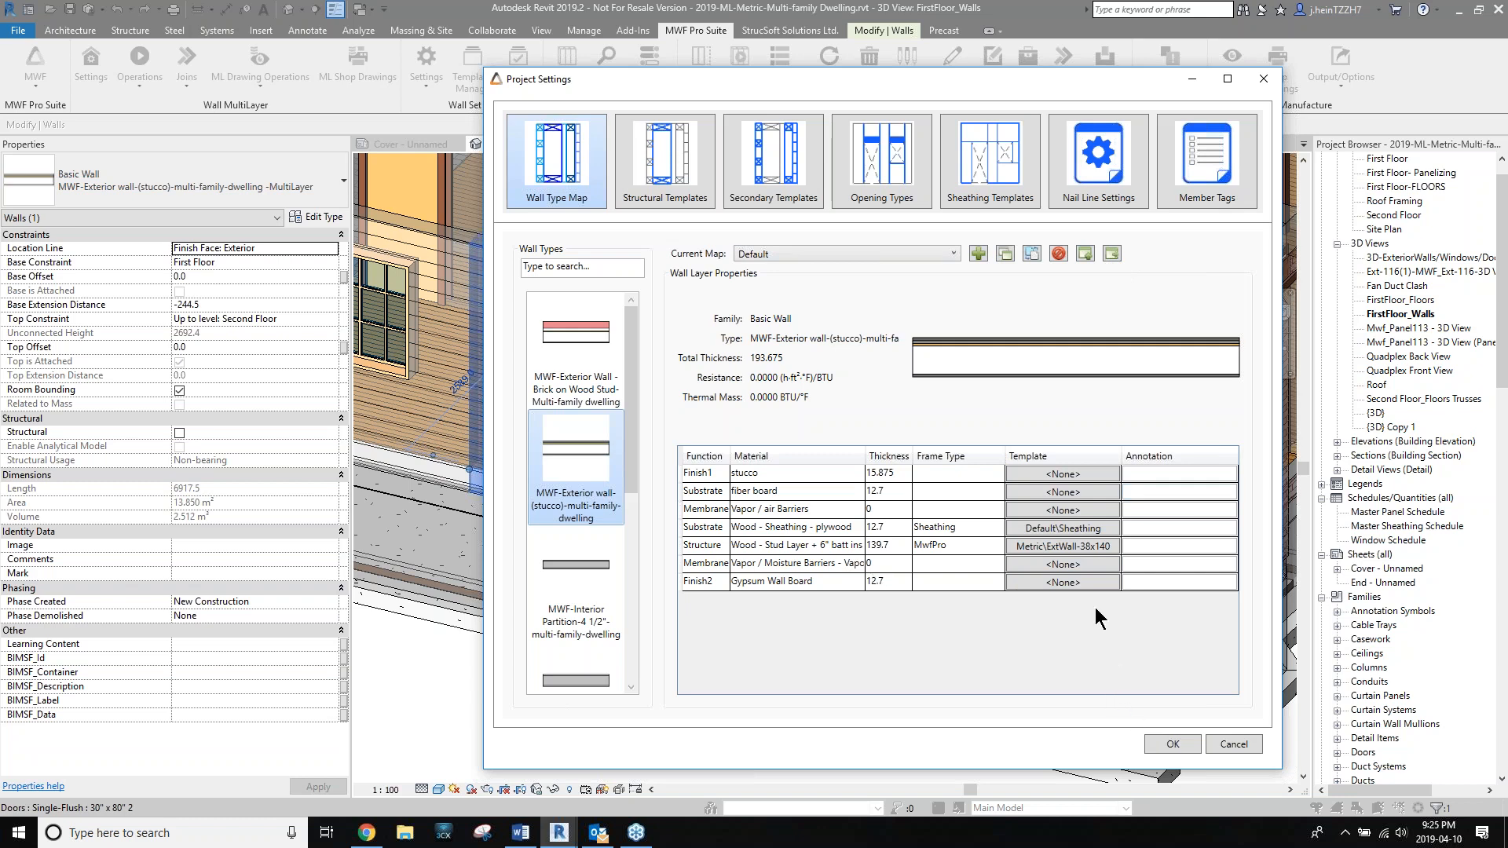
Save the wall type map and quick-create the multilayer framing on the selected stucco wall, then clear the selection.
click(1170, 744)
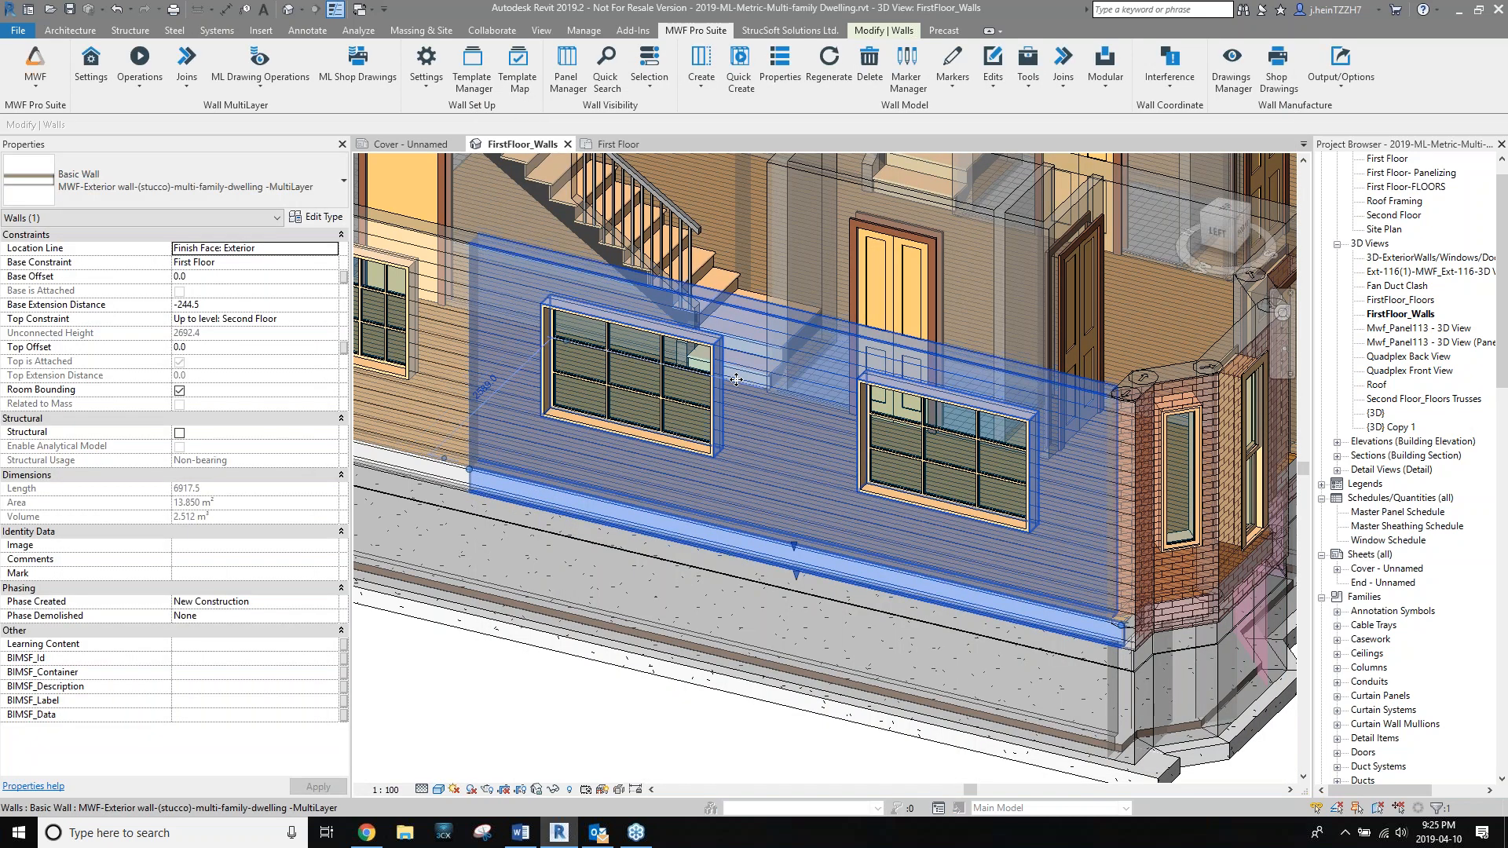
click(143, 76)
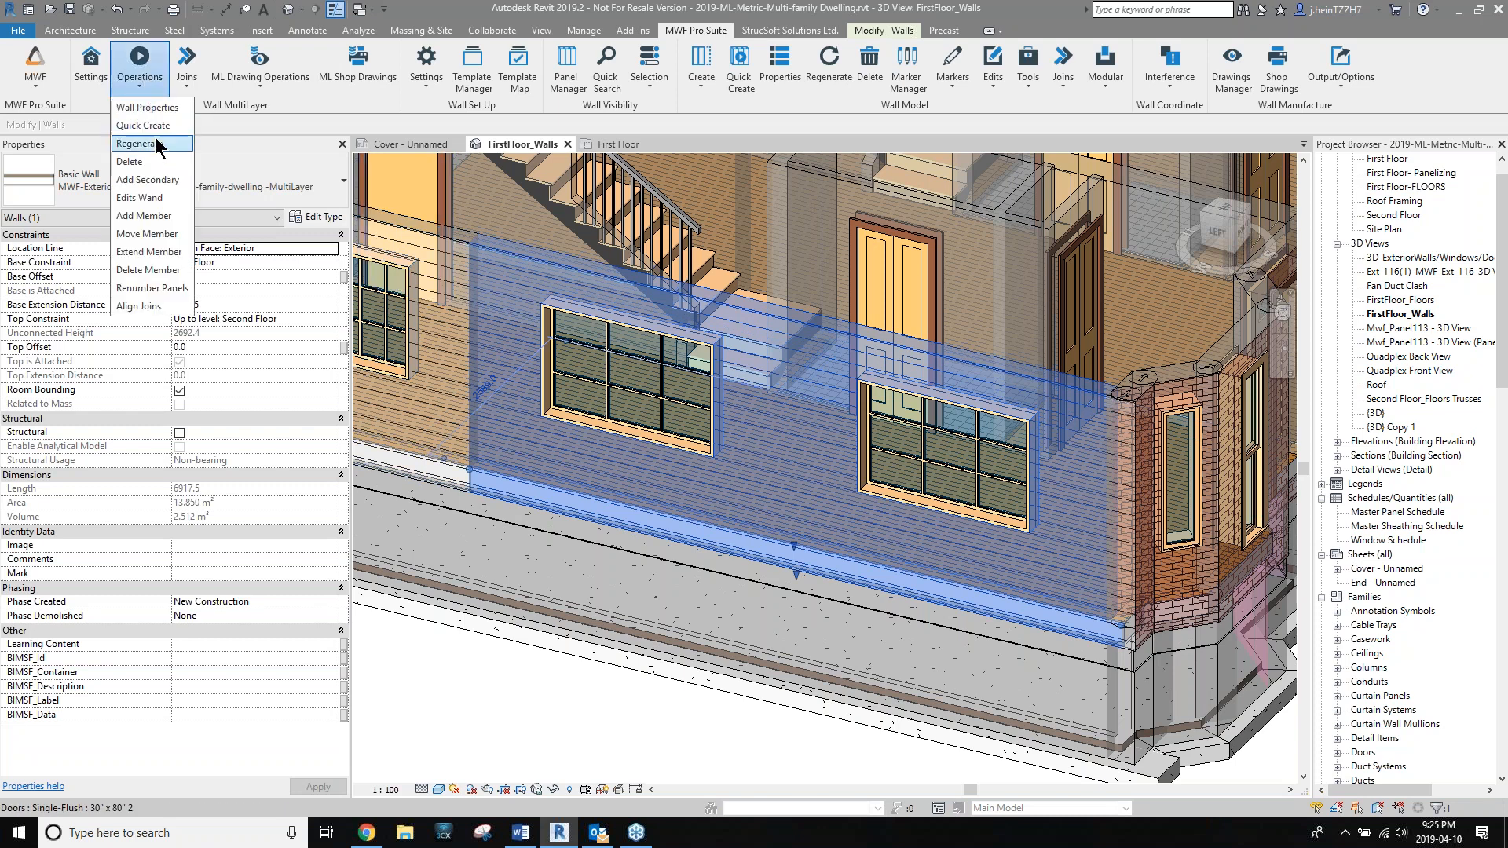
click(143, 126)
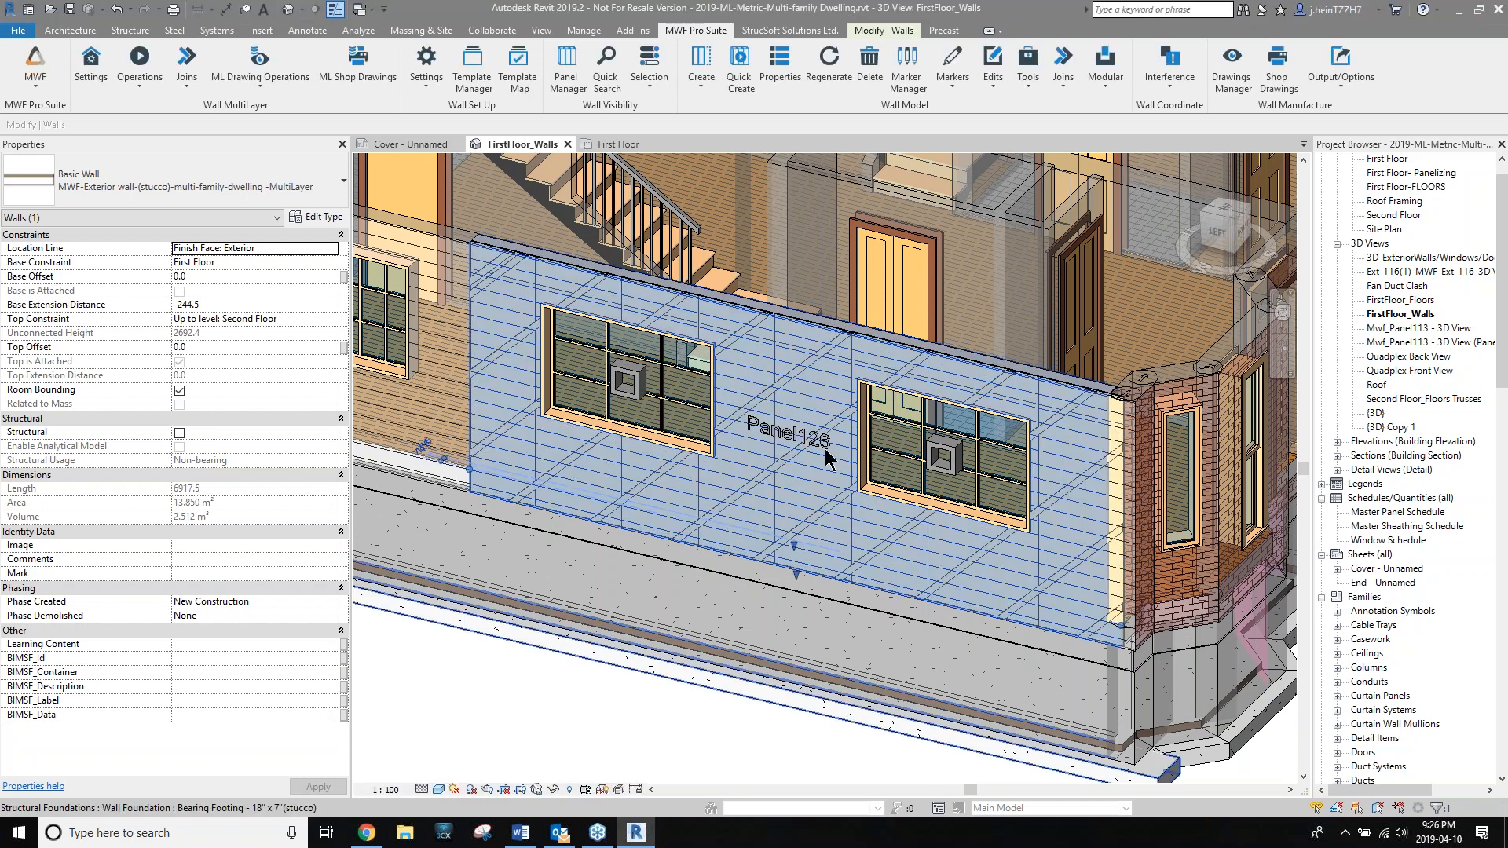
key(Escape)
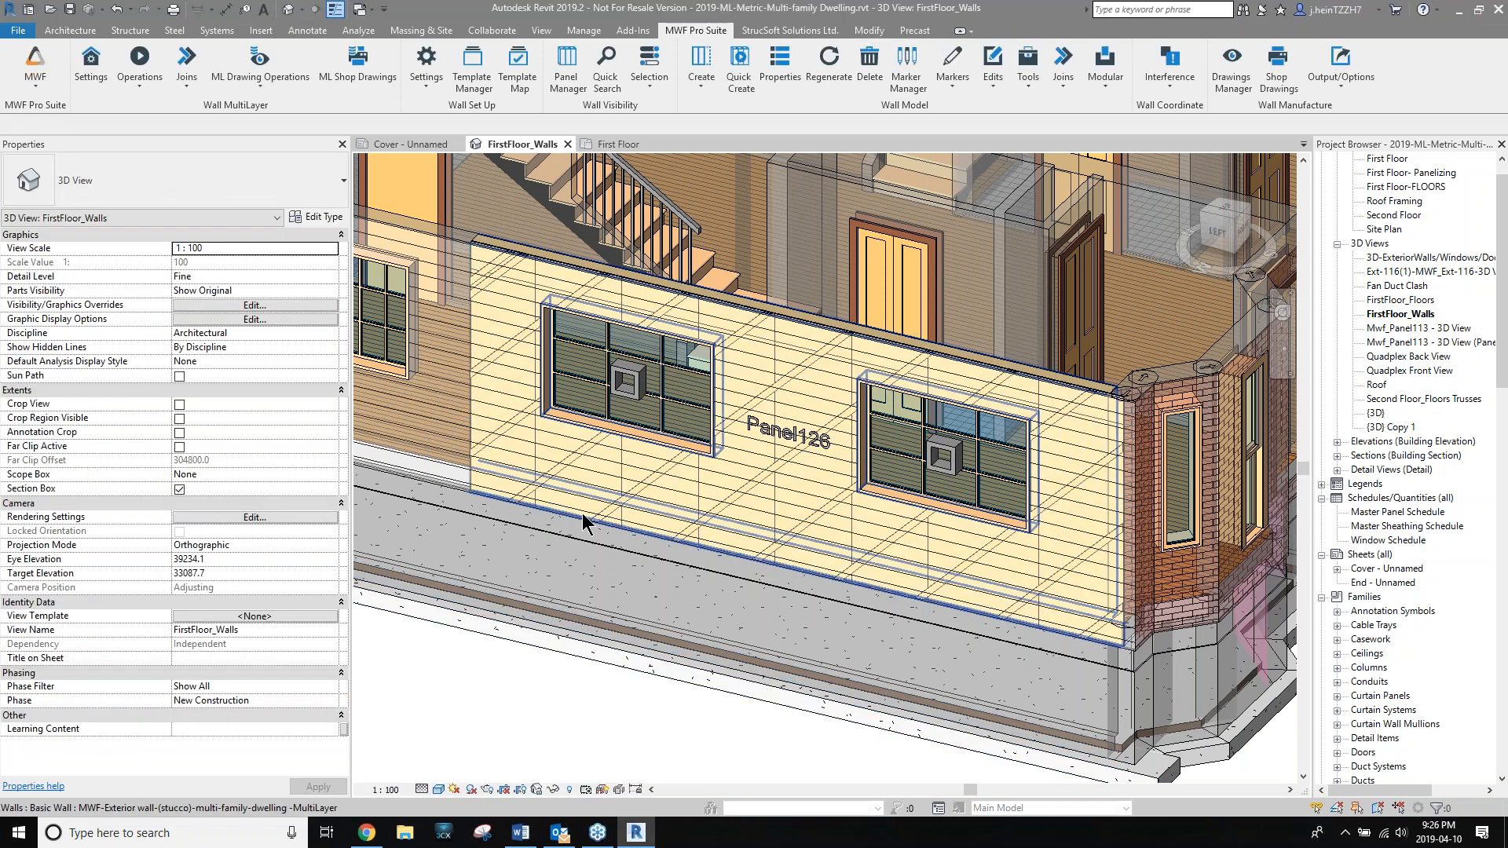
Select a diagonal 19x64 furring member between the windows of Panel126 and inspect how it sits against the sheathing.
scroll(585, 502, up, 3)
middle_drag(962, 375, 936, 433)
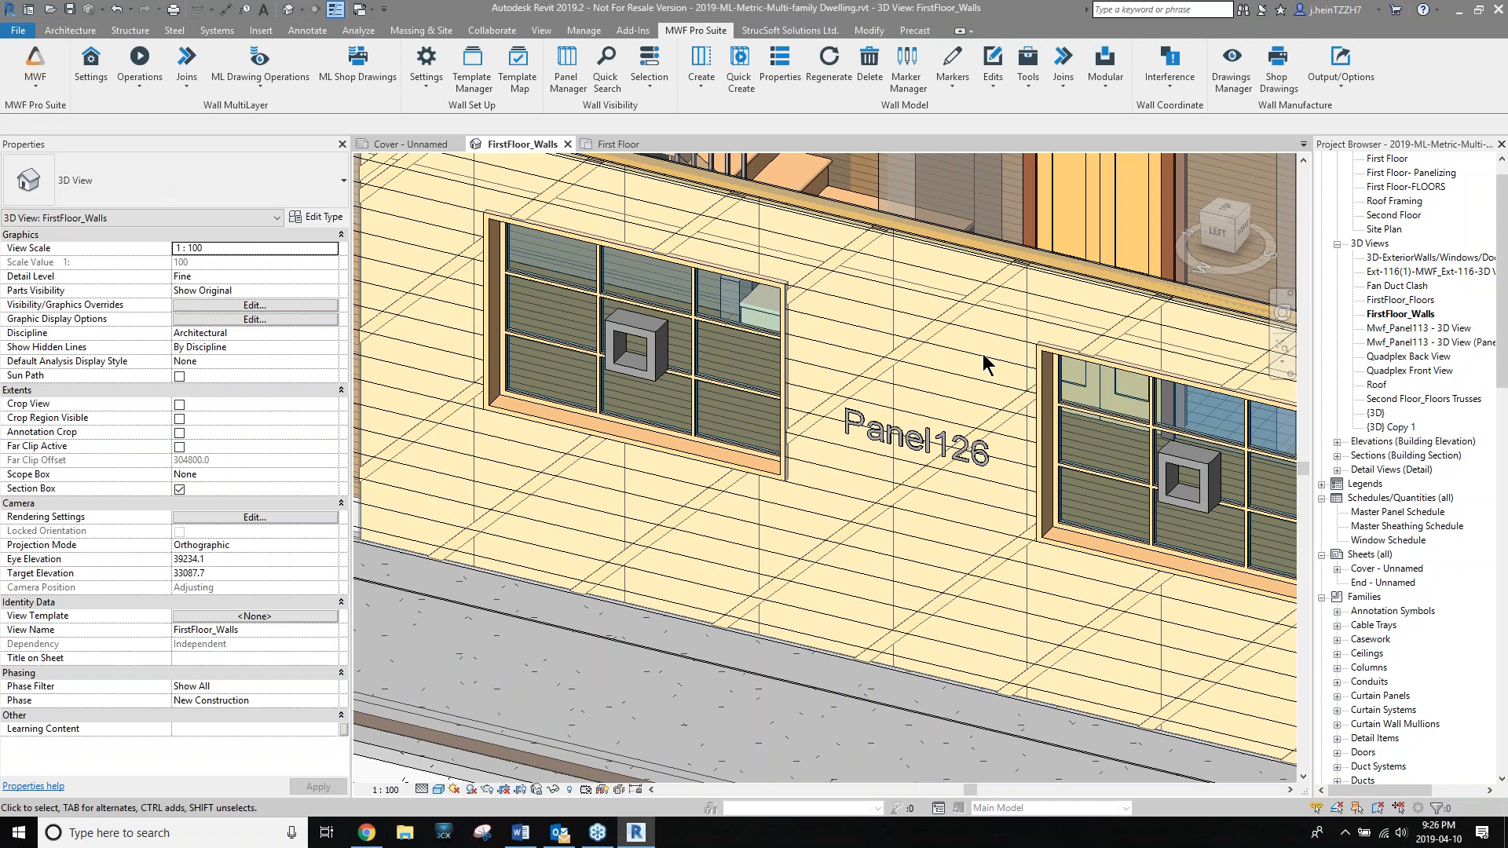
click(1005, 318)
shift+middle_drag(1005, 318, 943, 361)
scroll(997, 357, up, 5)
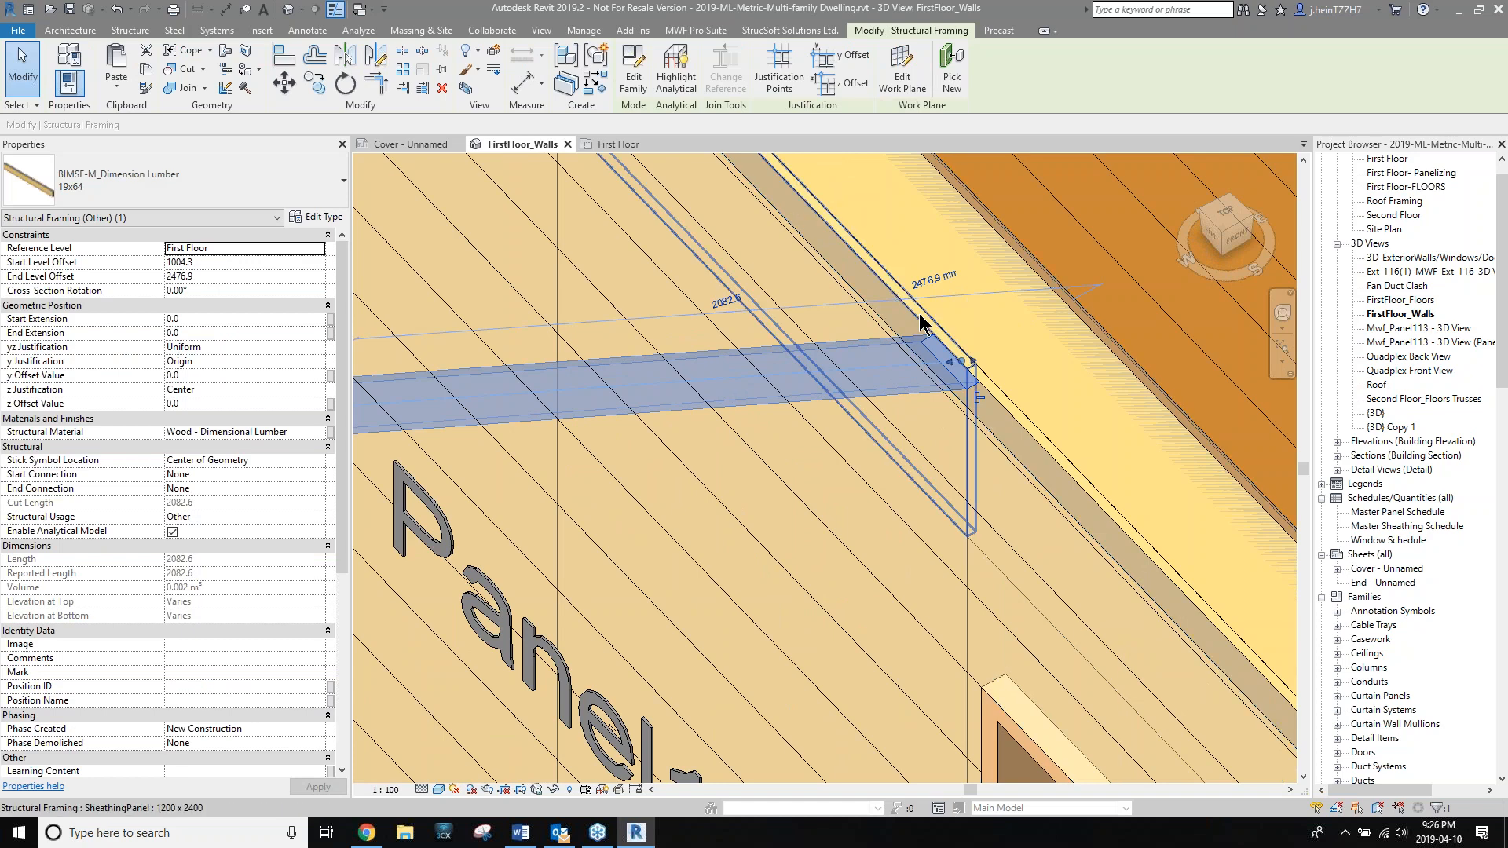
scroll(724, 461, down, 2)
shift+middle_drag(735, 523, 792, 474)
scroll(803, 435, down, 6)
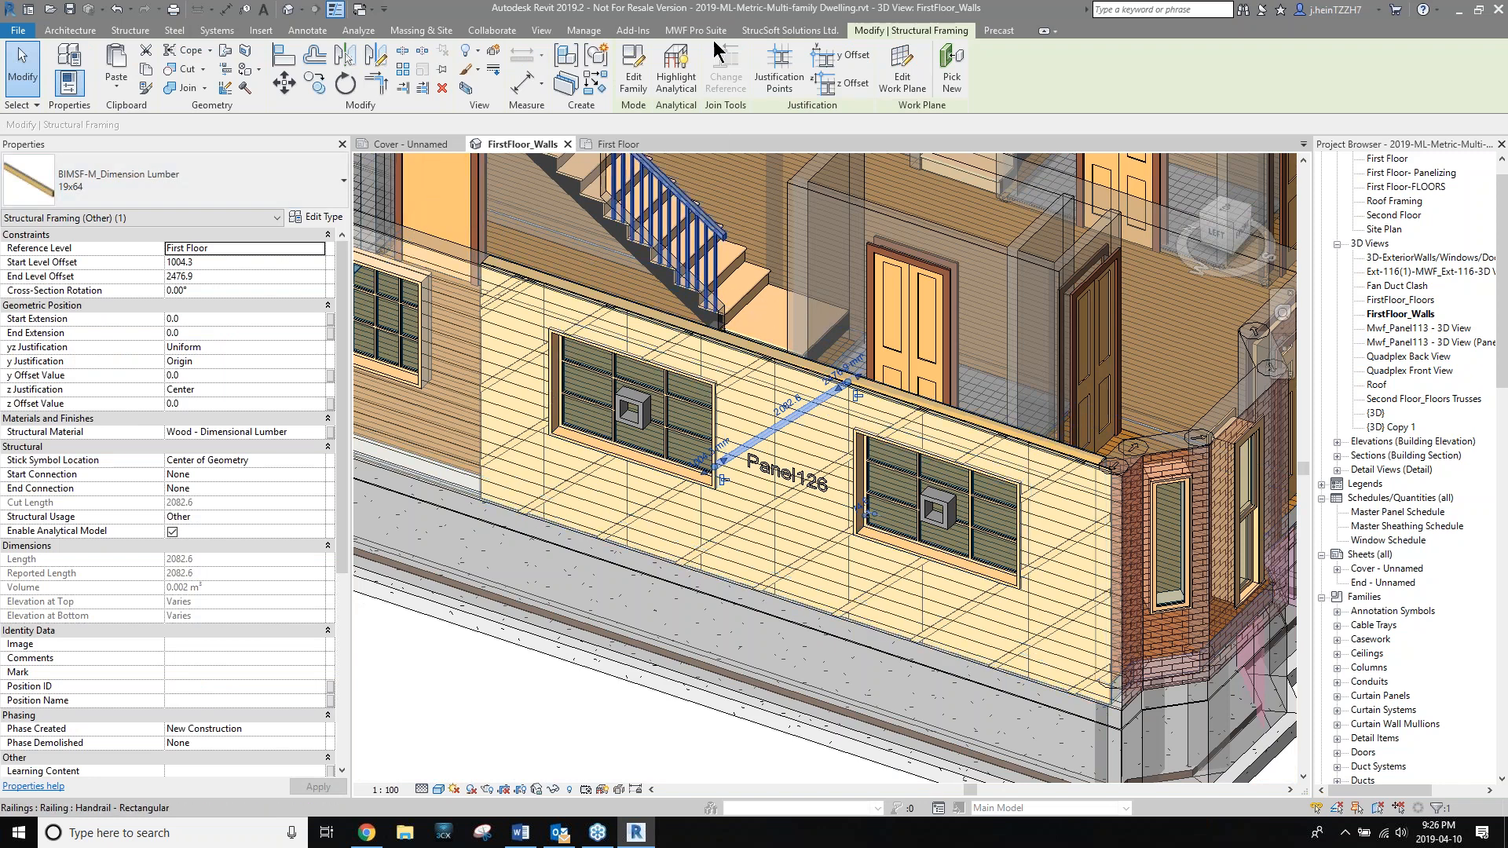
Open the secondary template 19x64 Furring from the multilayer project settings for modification.
click(696, 30)
click(138, 65)
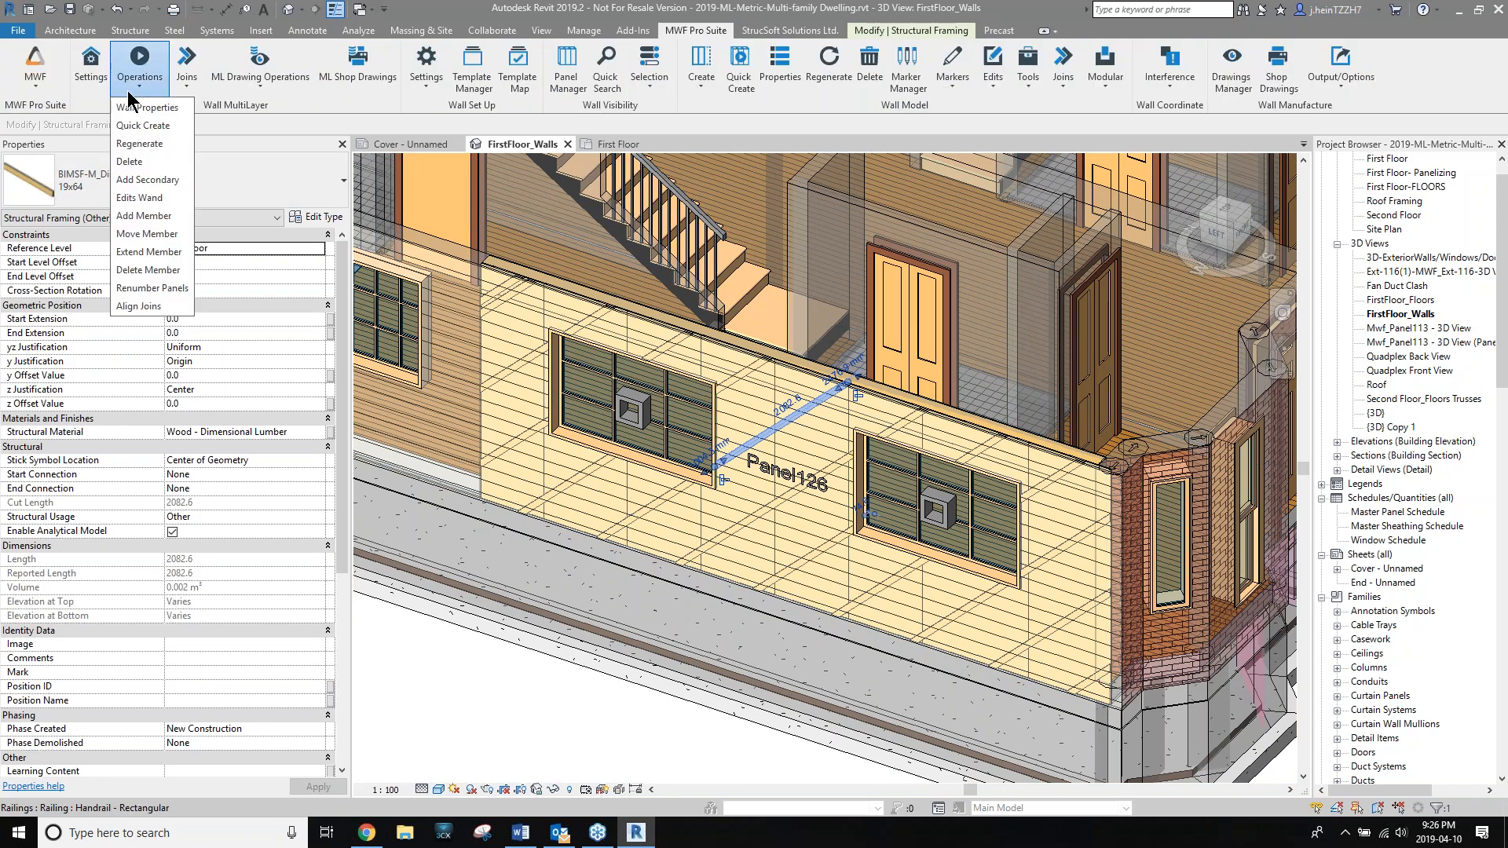
click(89, 69)
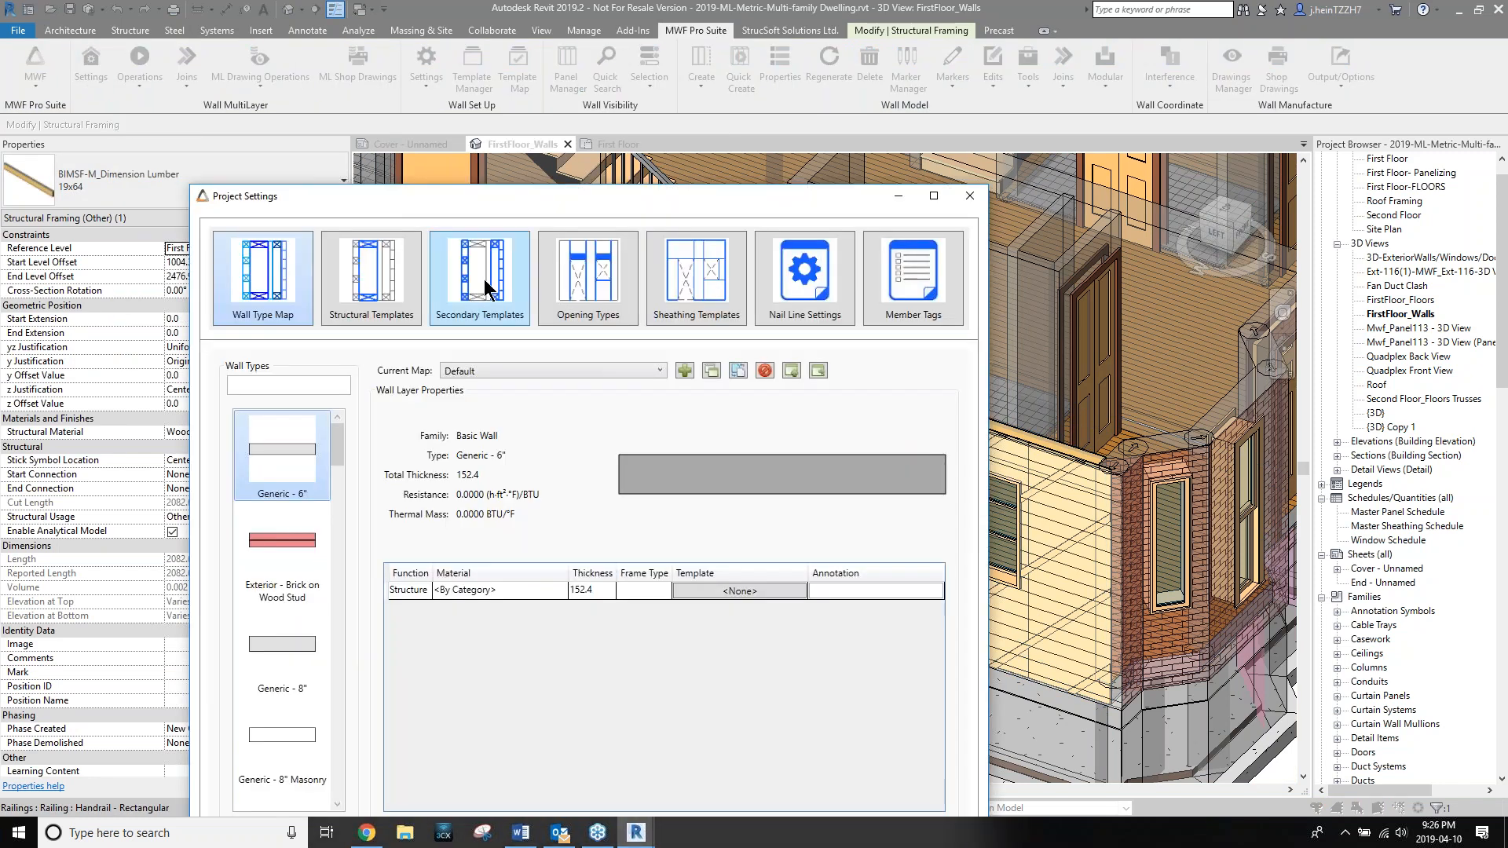
click(489, 287)
click(675, 295)
click(954, 322)
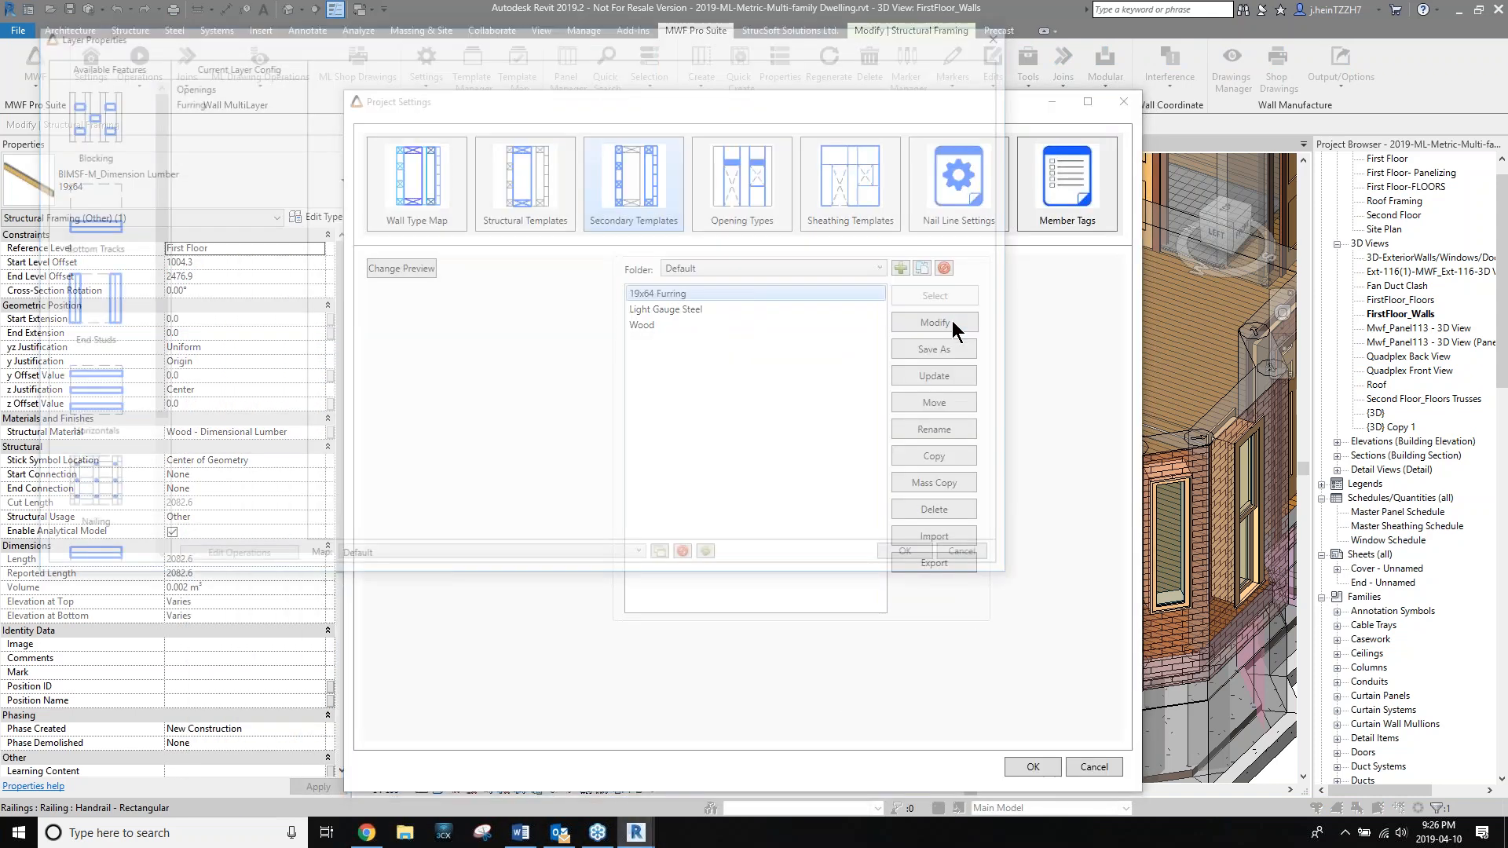
Examine the template's opening condition map and its furring member, angle and spacing options.
drag(154, 192, 161, 142)
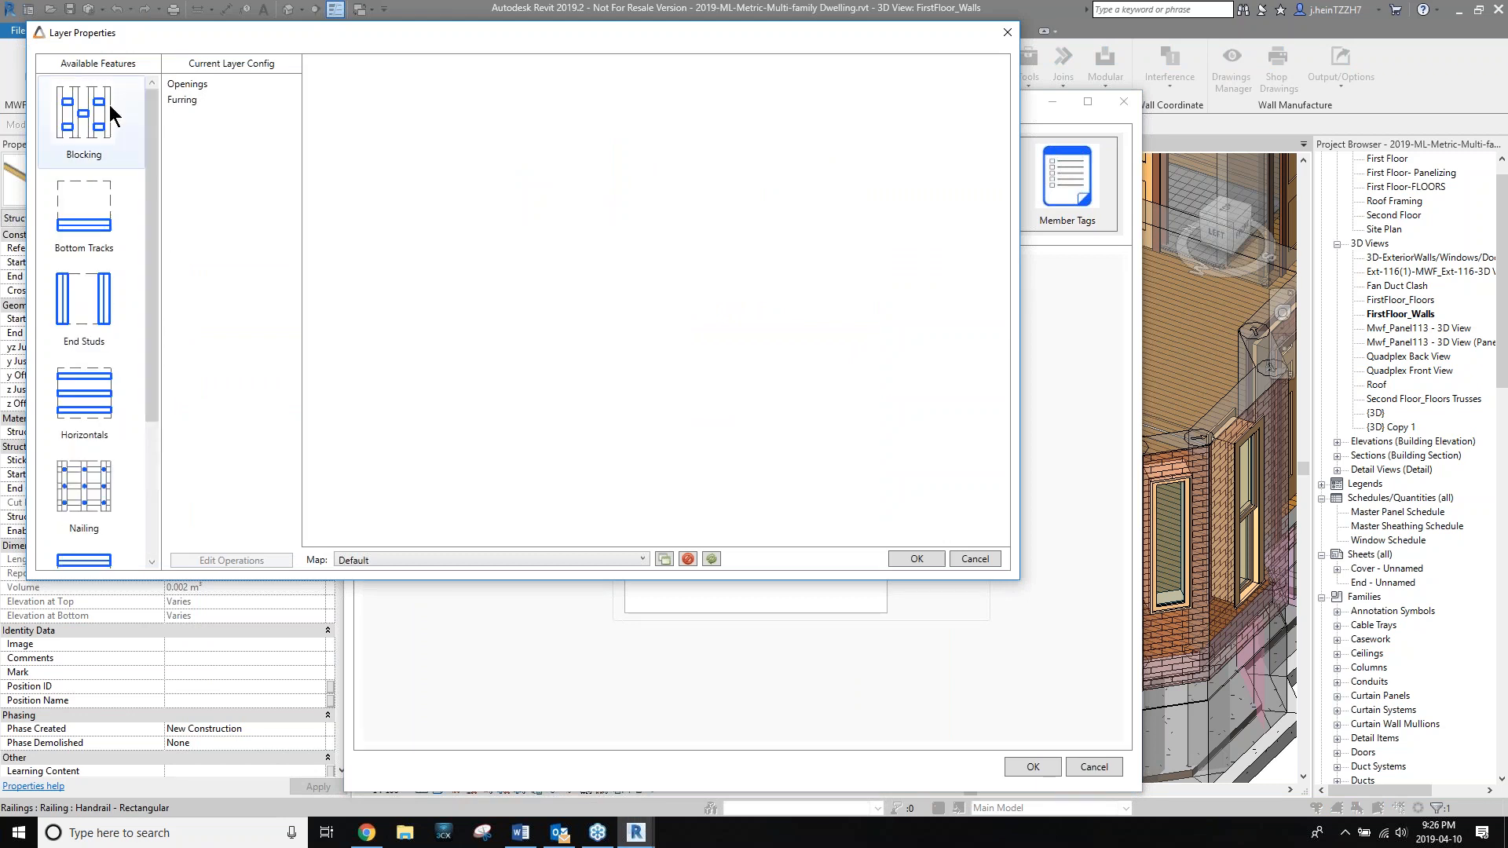
click(191, 85)
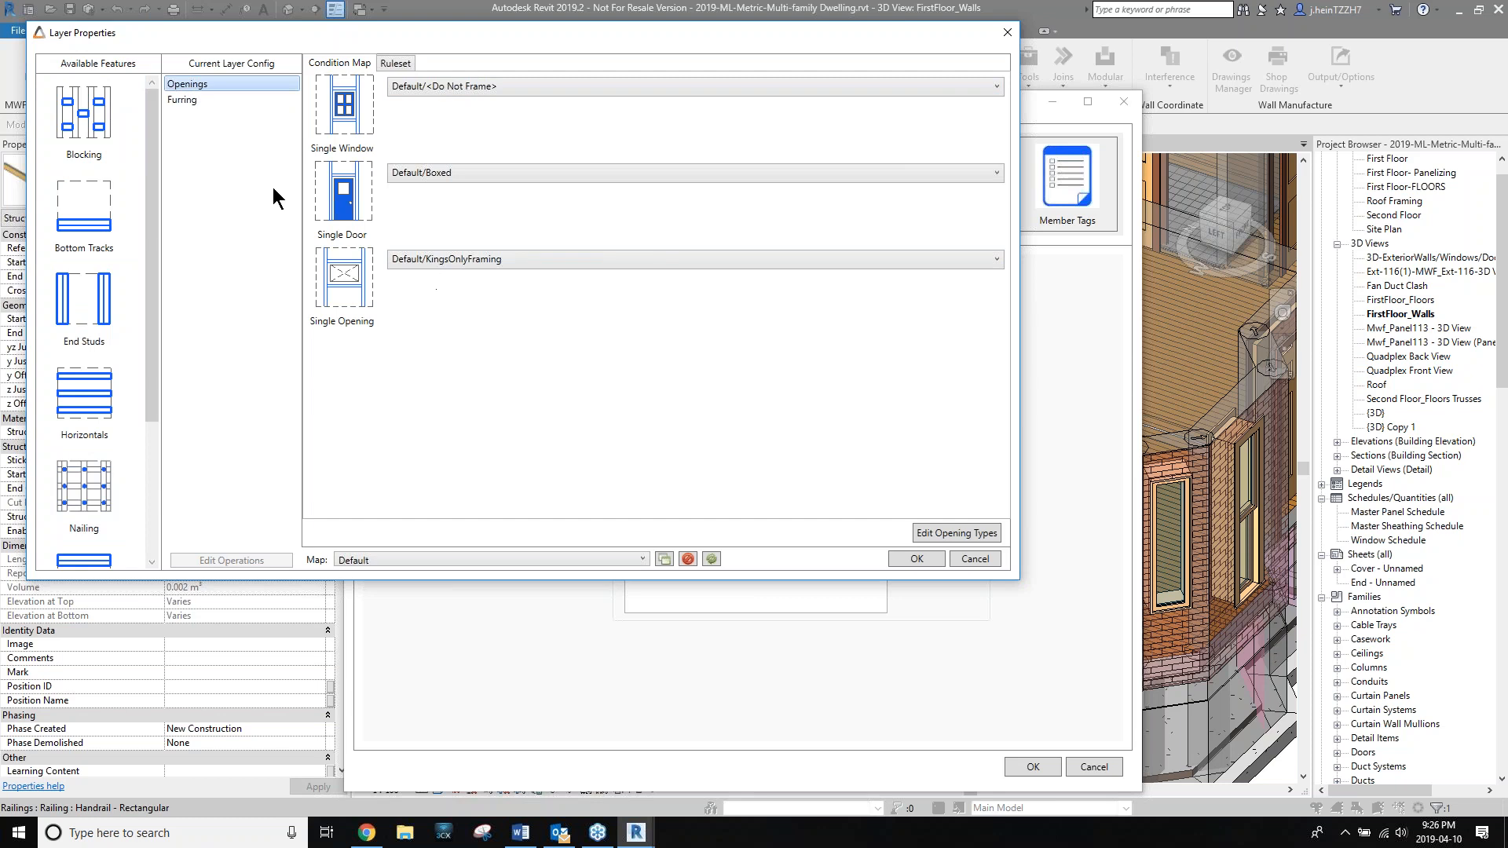
click(191, 100)
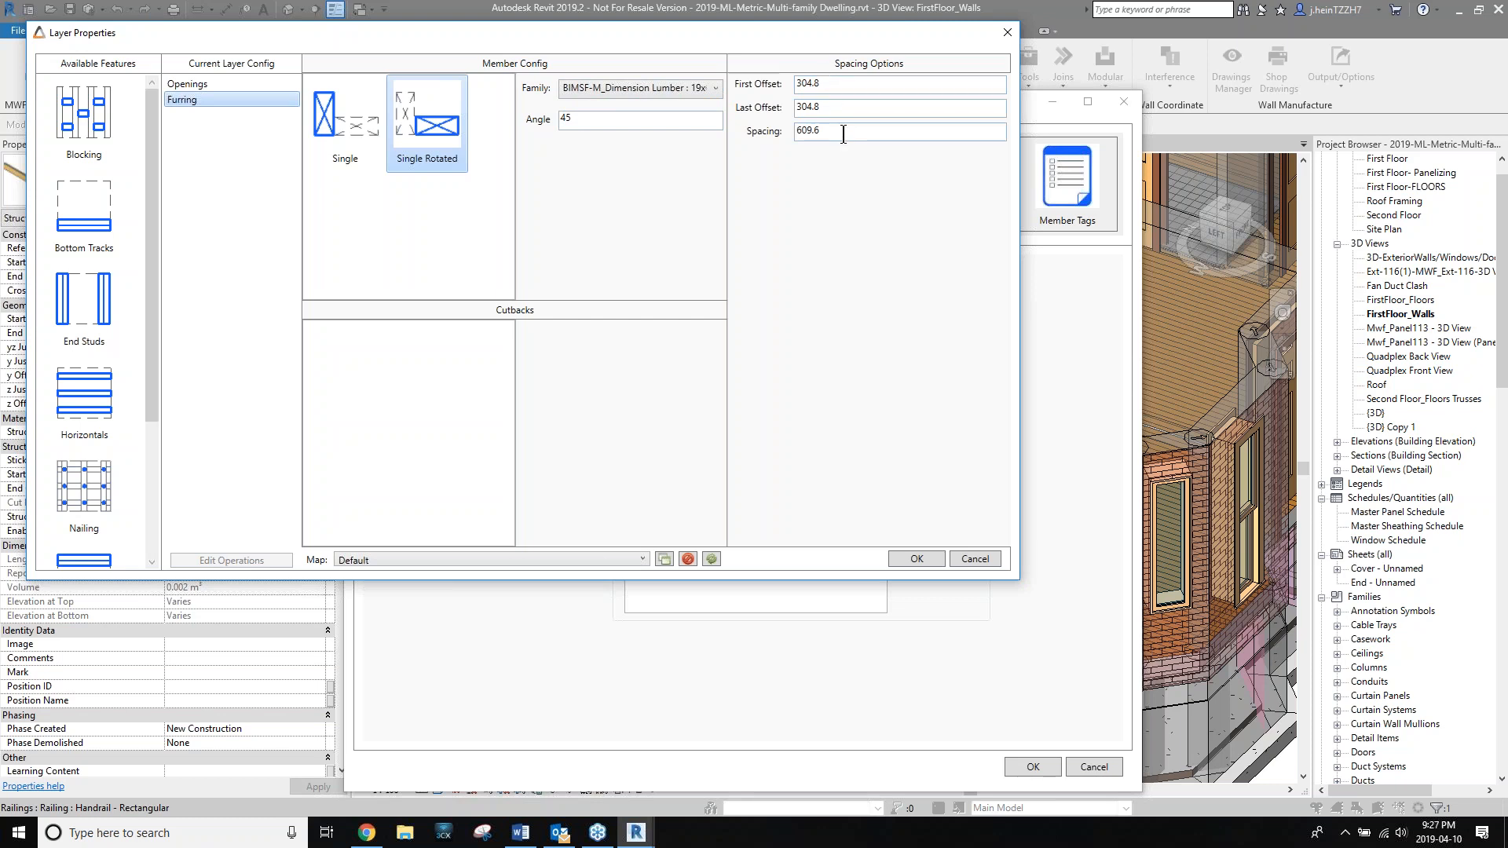
Leave the furring template and the project settings without saving changes, and clear the furring member selection.
click(974, 558)
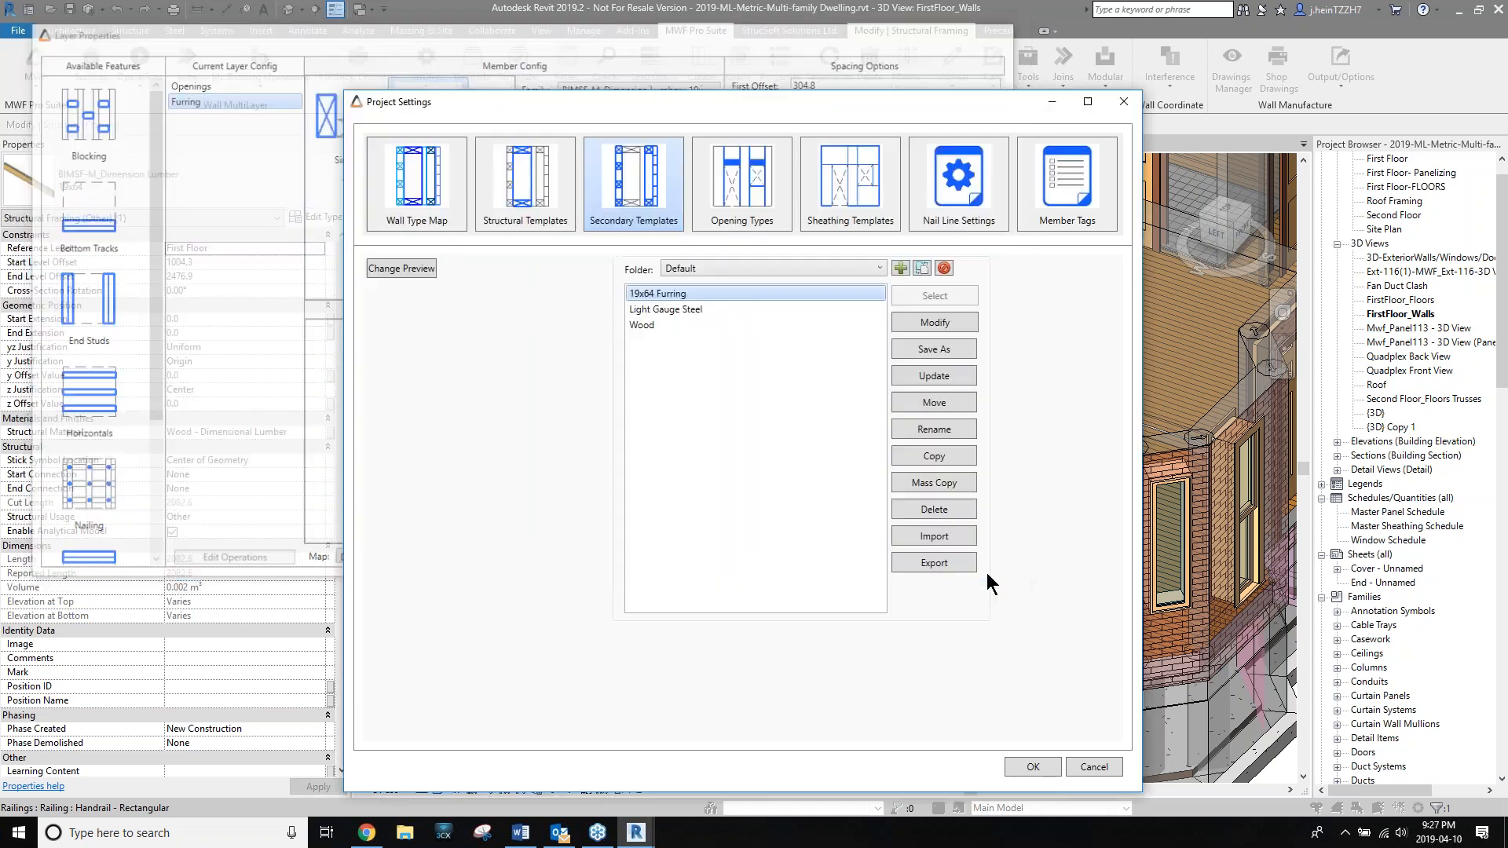
click(1087, 766)
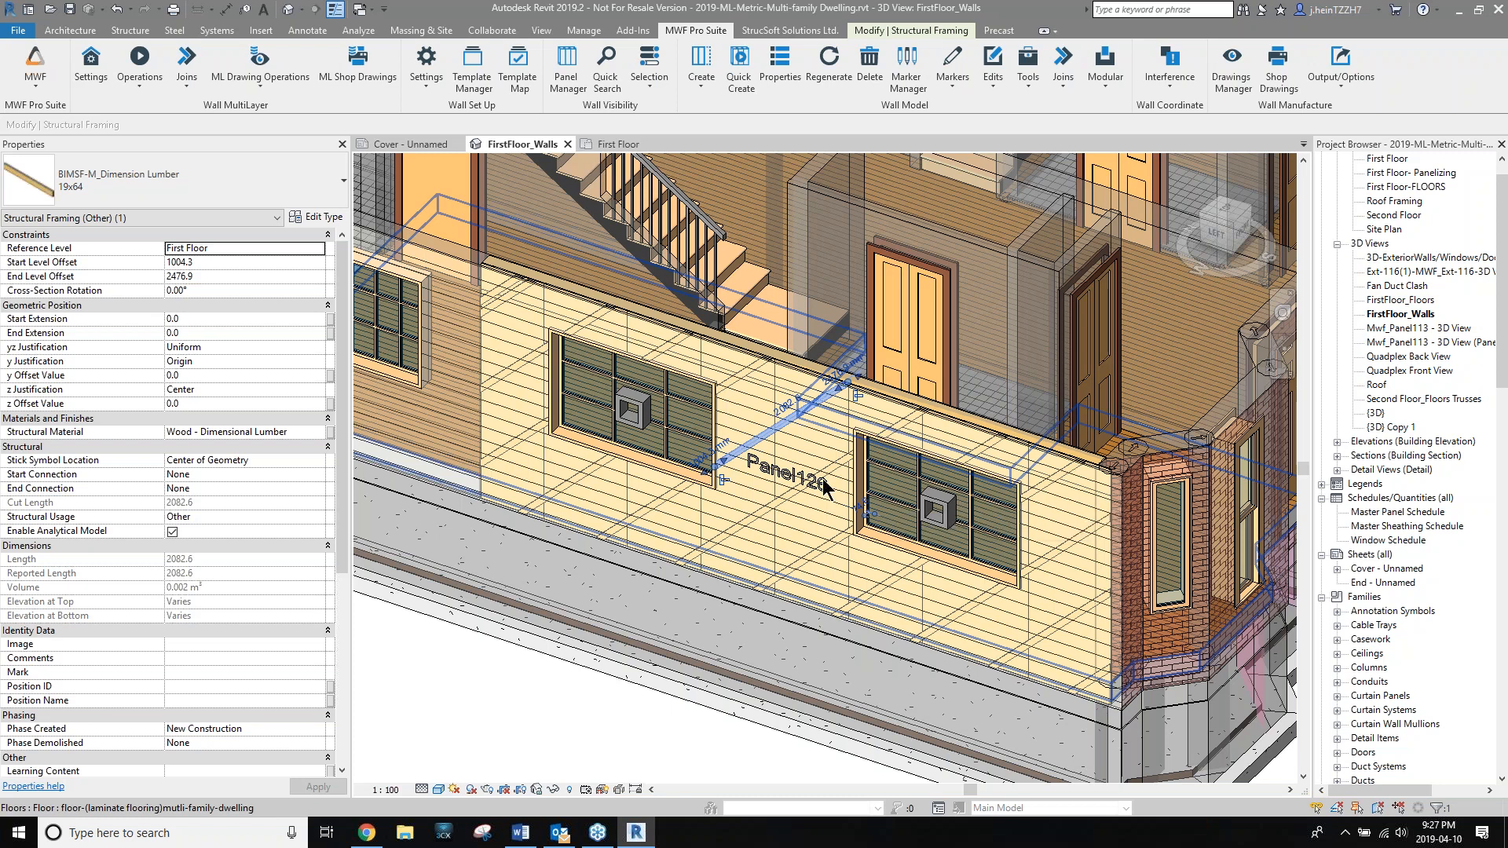
key(Escape)
Select one 2x6 stud of exterior Panel114 below its window together with one stud of interior panel Int-117.
scroll(609, 587, down, 4)
shift+middle_drag(610, 586, 744, 525)
middle_drag(1029, 603, 734, 286)
scroll(810, 552, up, 2)
middle_drag(810, 552, 919, 469)
scroll(865, 560, up, 1)
shift+middle_drag(867, 560, 983, 608)
scroll(901, 544, up, 1)
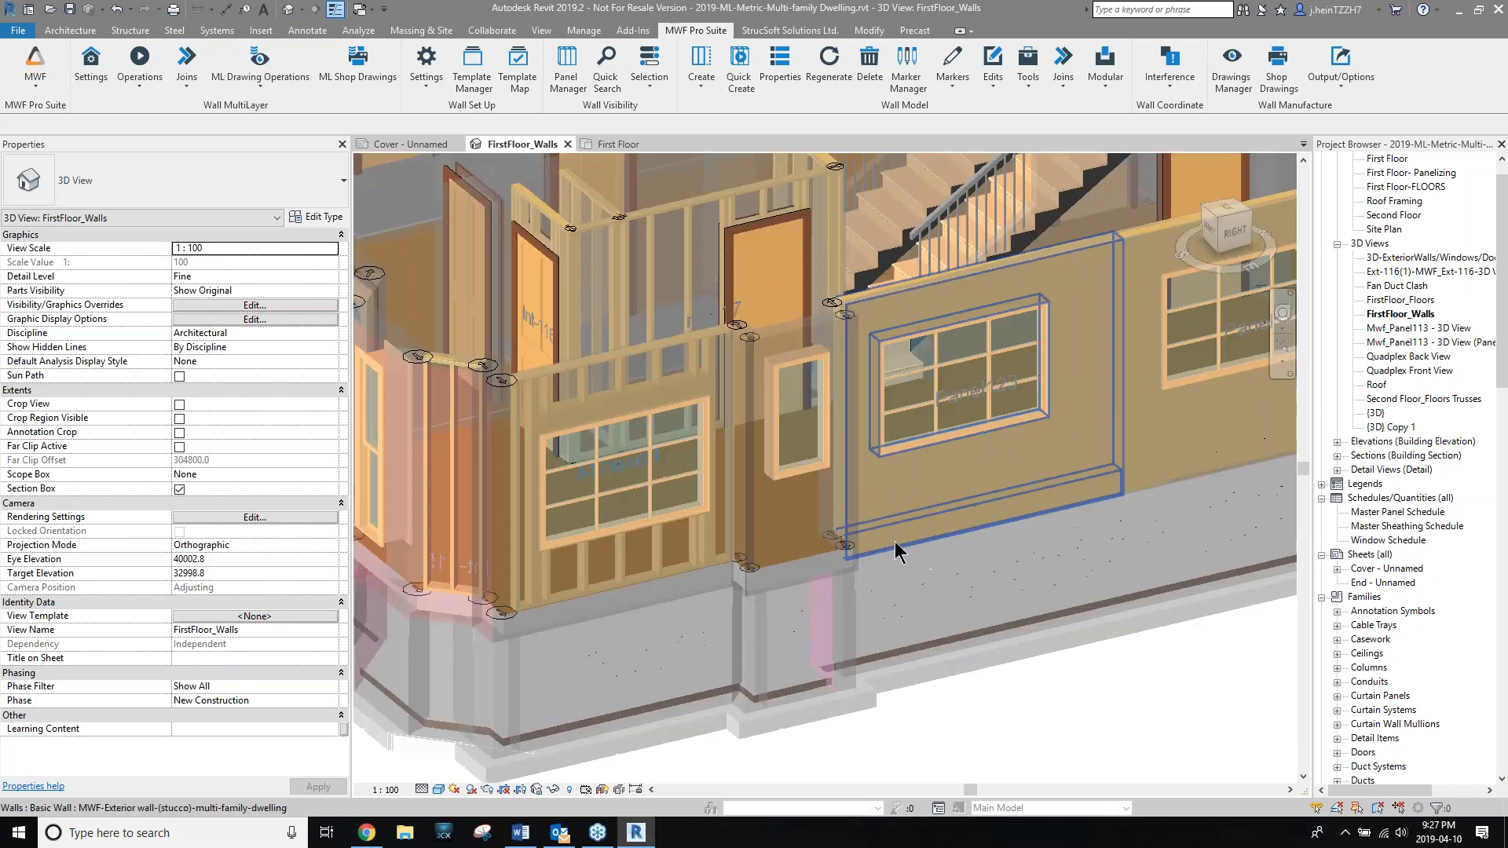
middle_drag(895, 534, 925, 549)
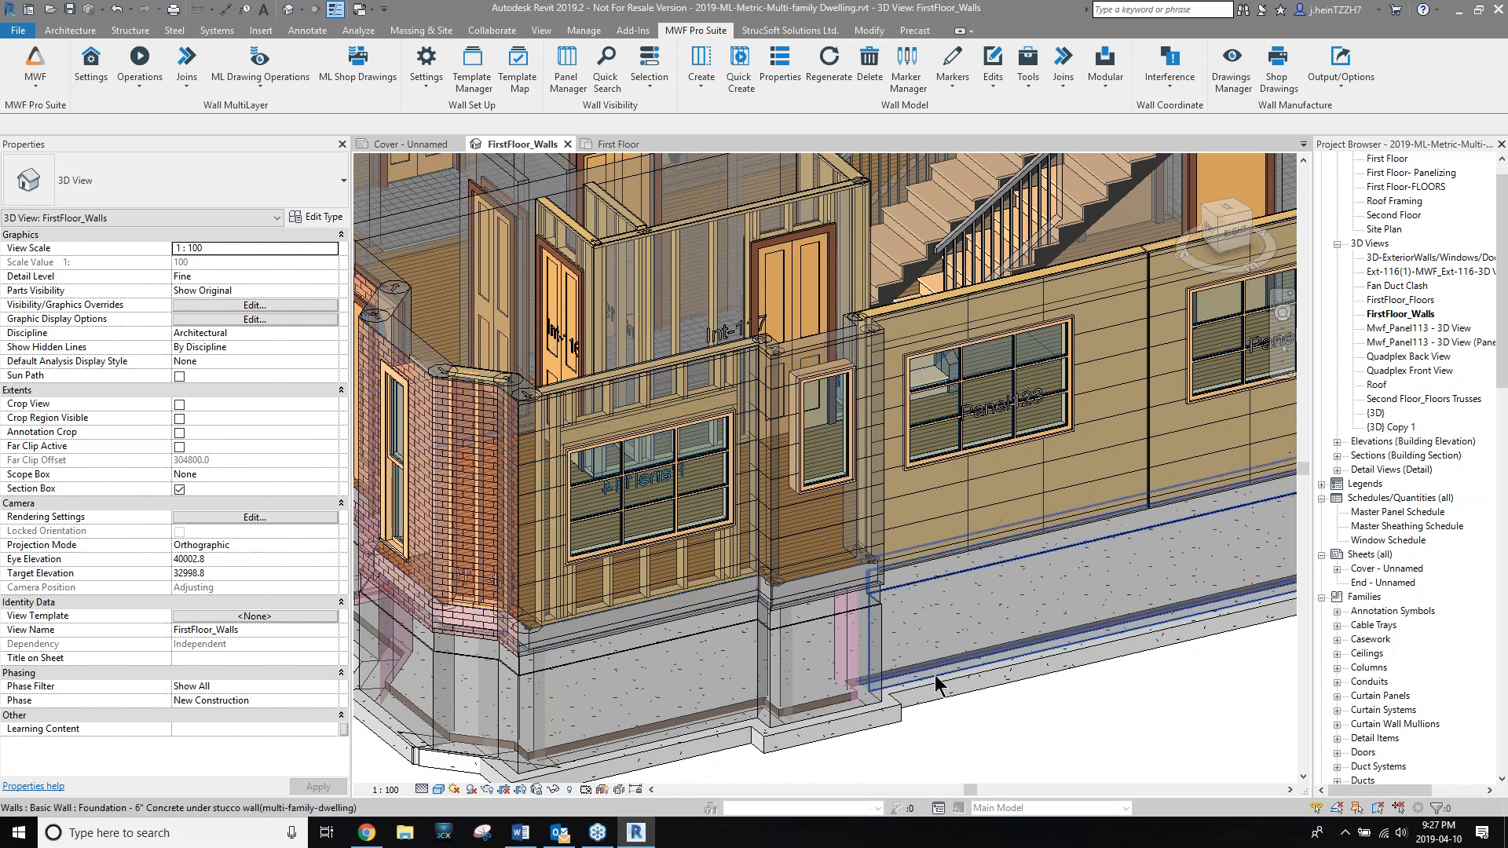
click(644, 582)
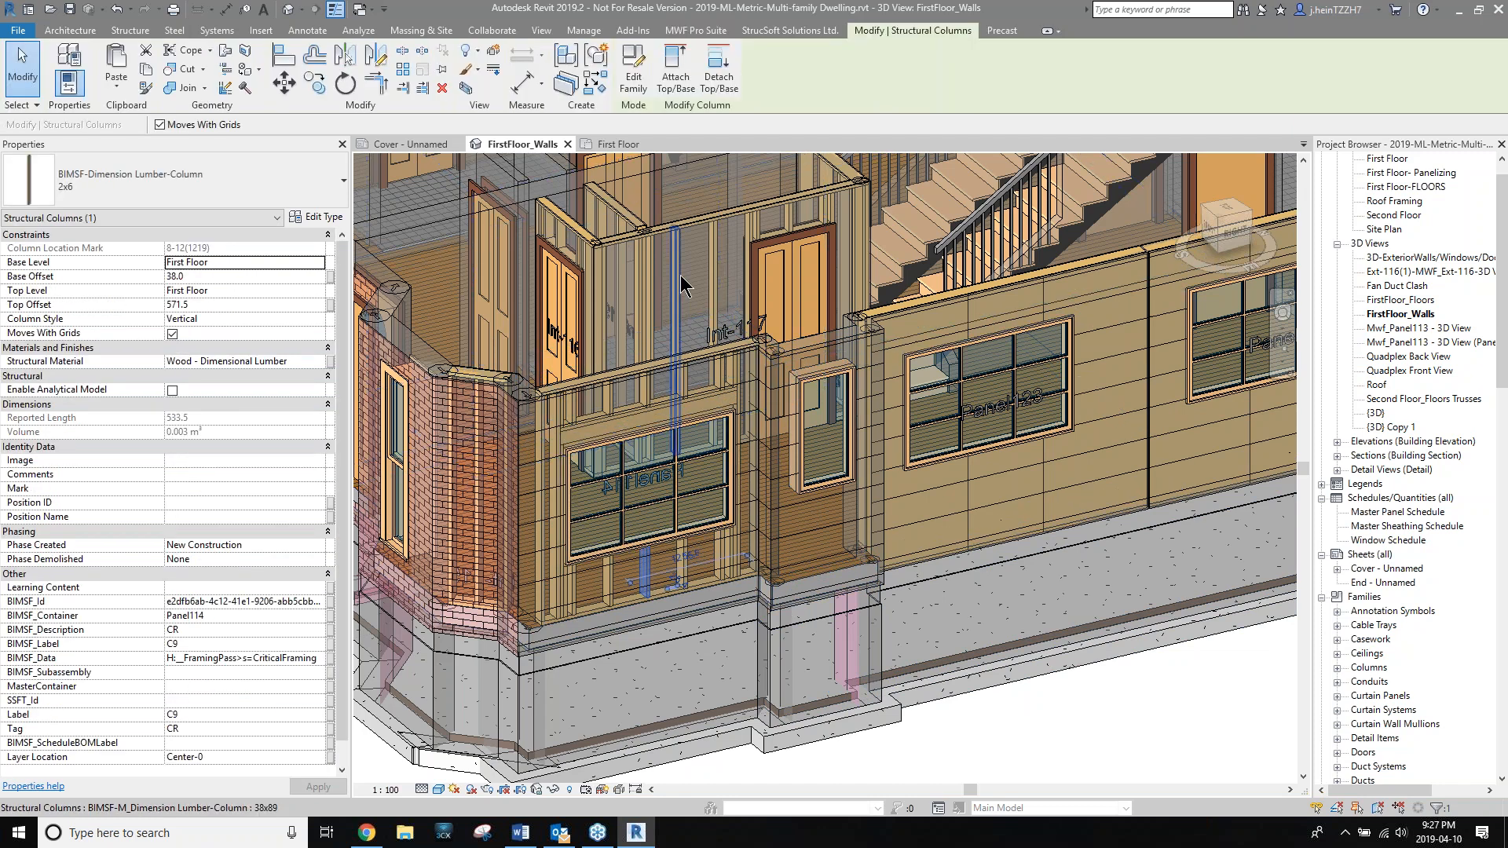
ctrl+click(676, 245)
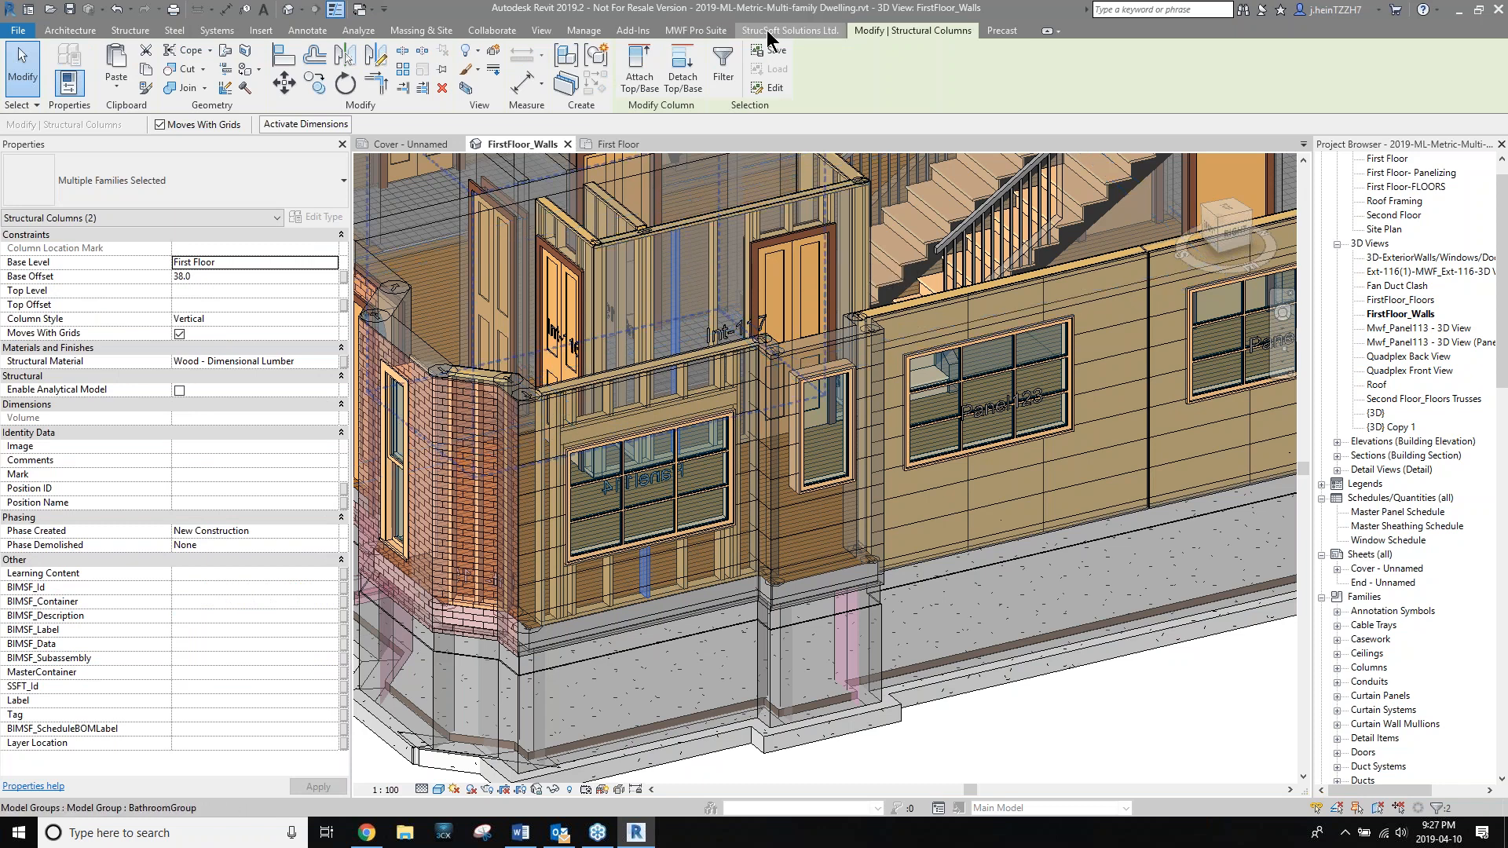
Examine the sheet options, view options and sheet layout in the drawing option file MWF_Default_A4_Landscape, then close it without changes.
click(719, 31)
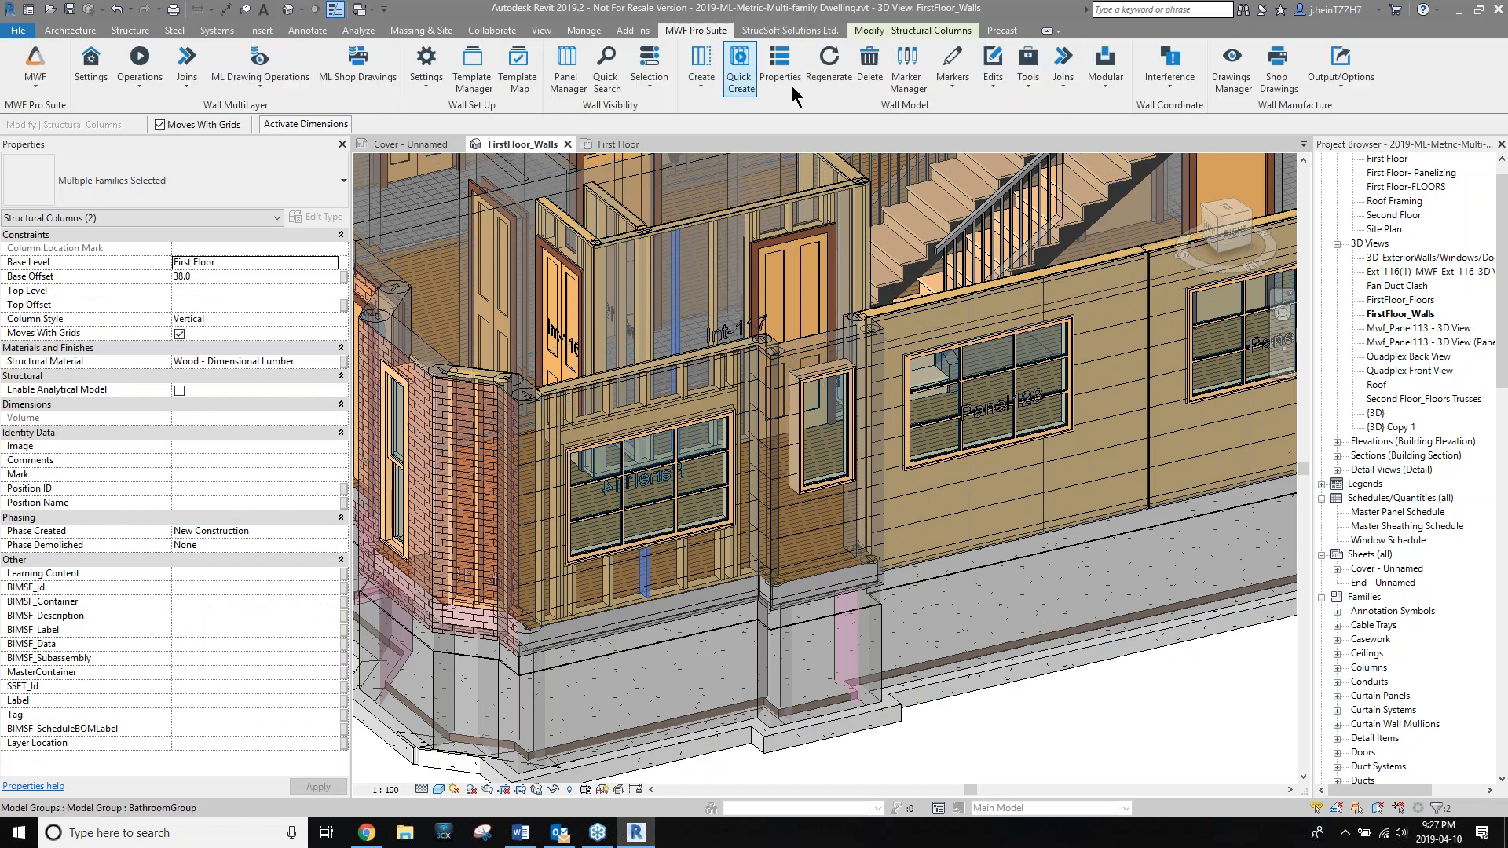
click(1232, 79)
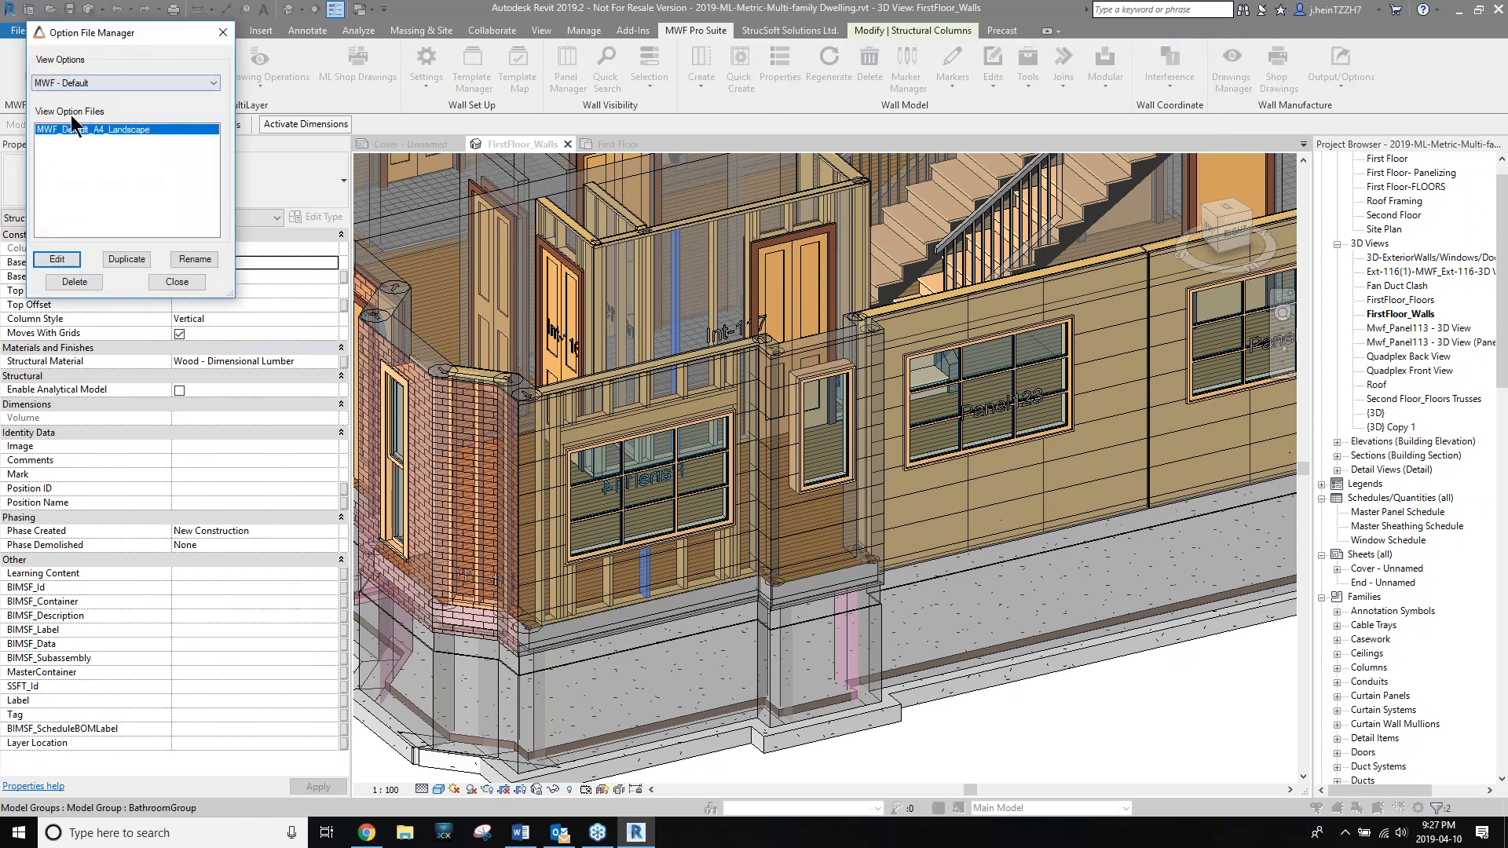
click(59, 258)
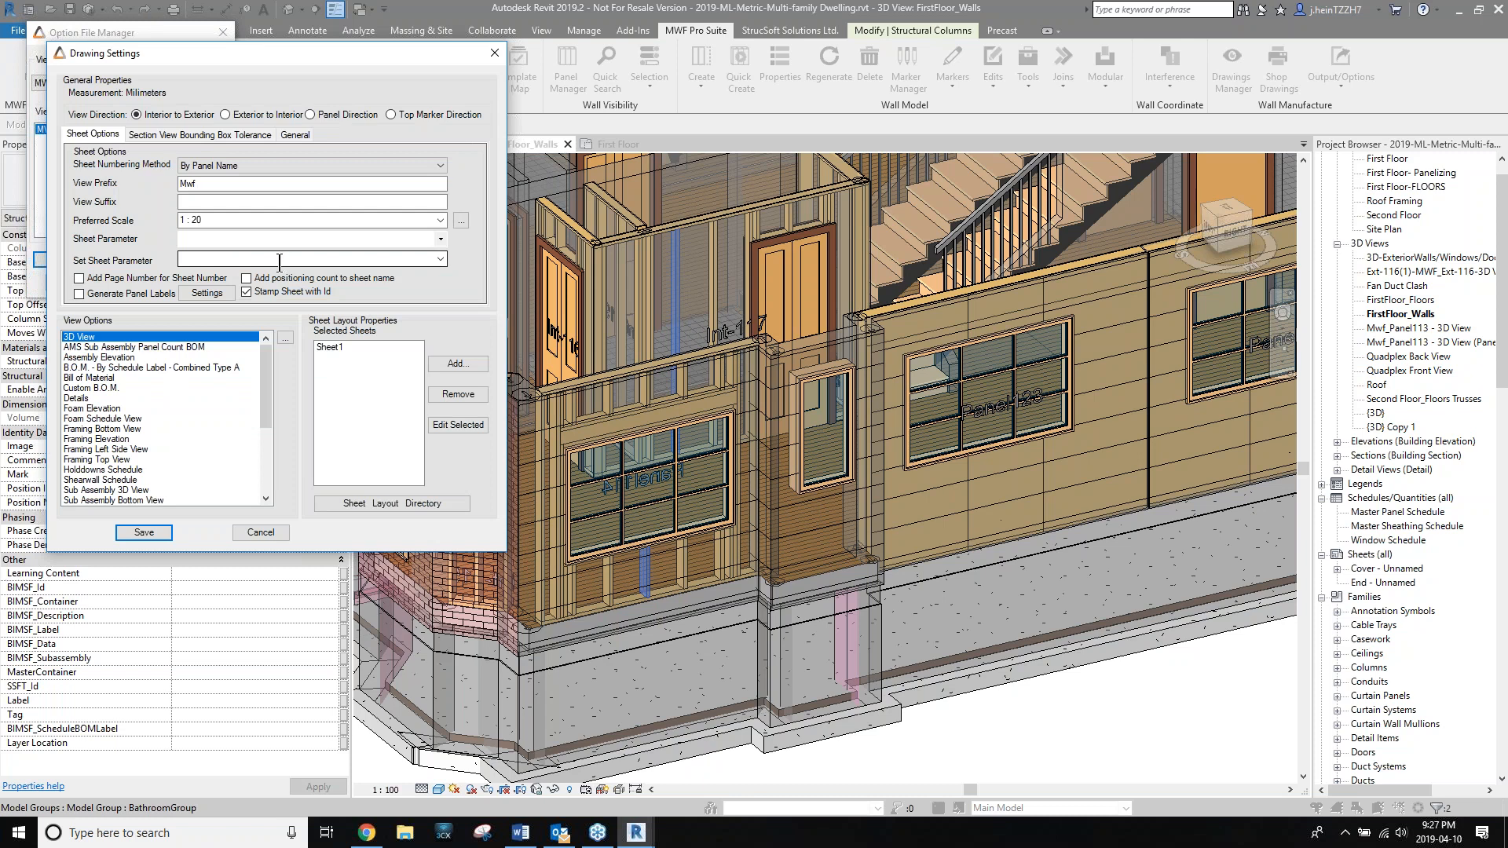
mouse_move(263, 350)
mouse_down()
mouse_move(261, 424)
mouse_move(275, 345)
mouse_up()
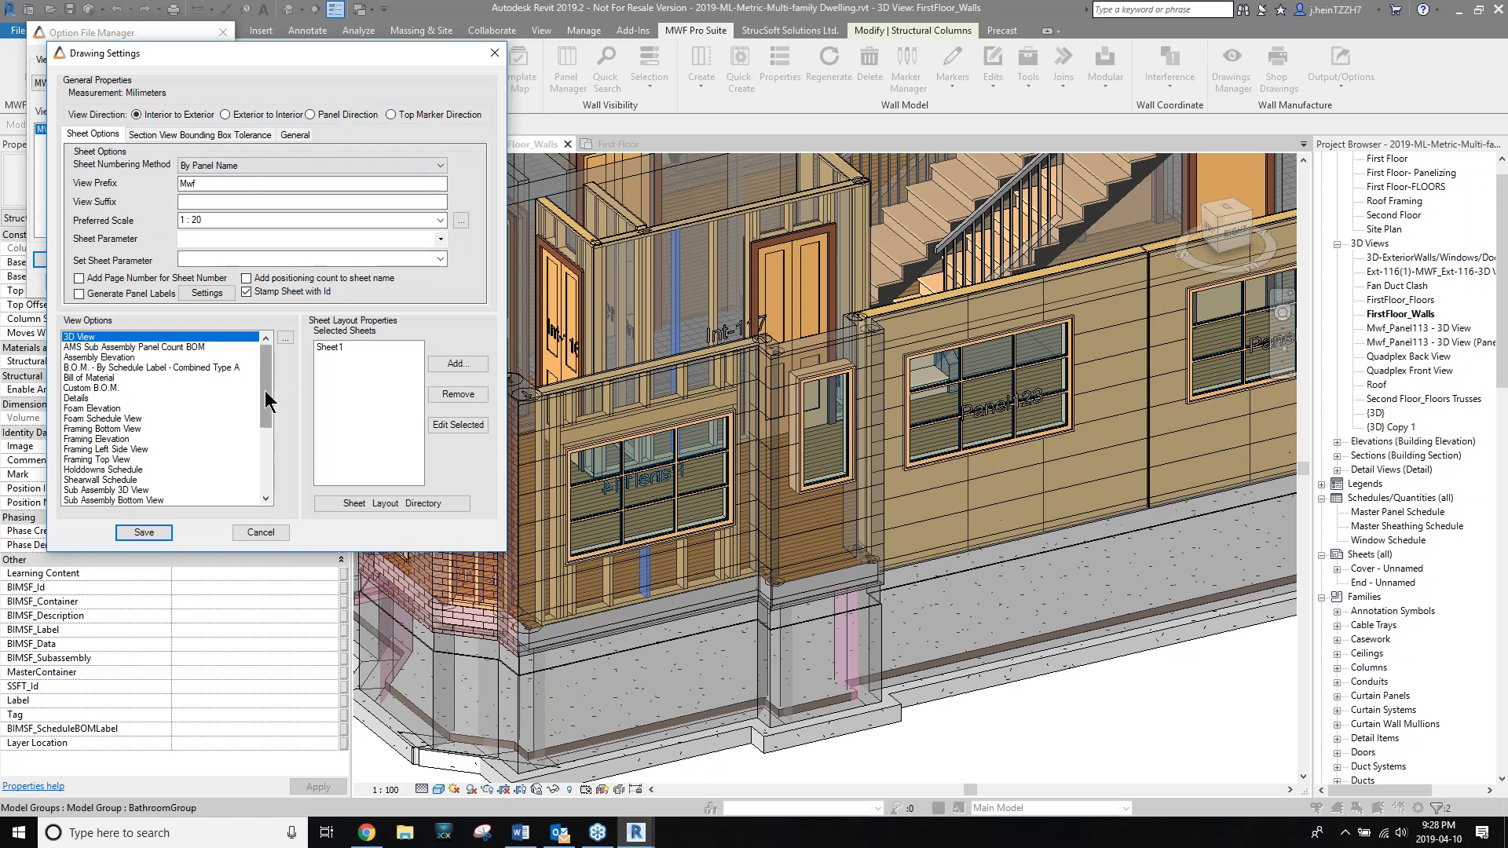
click(268, 478)
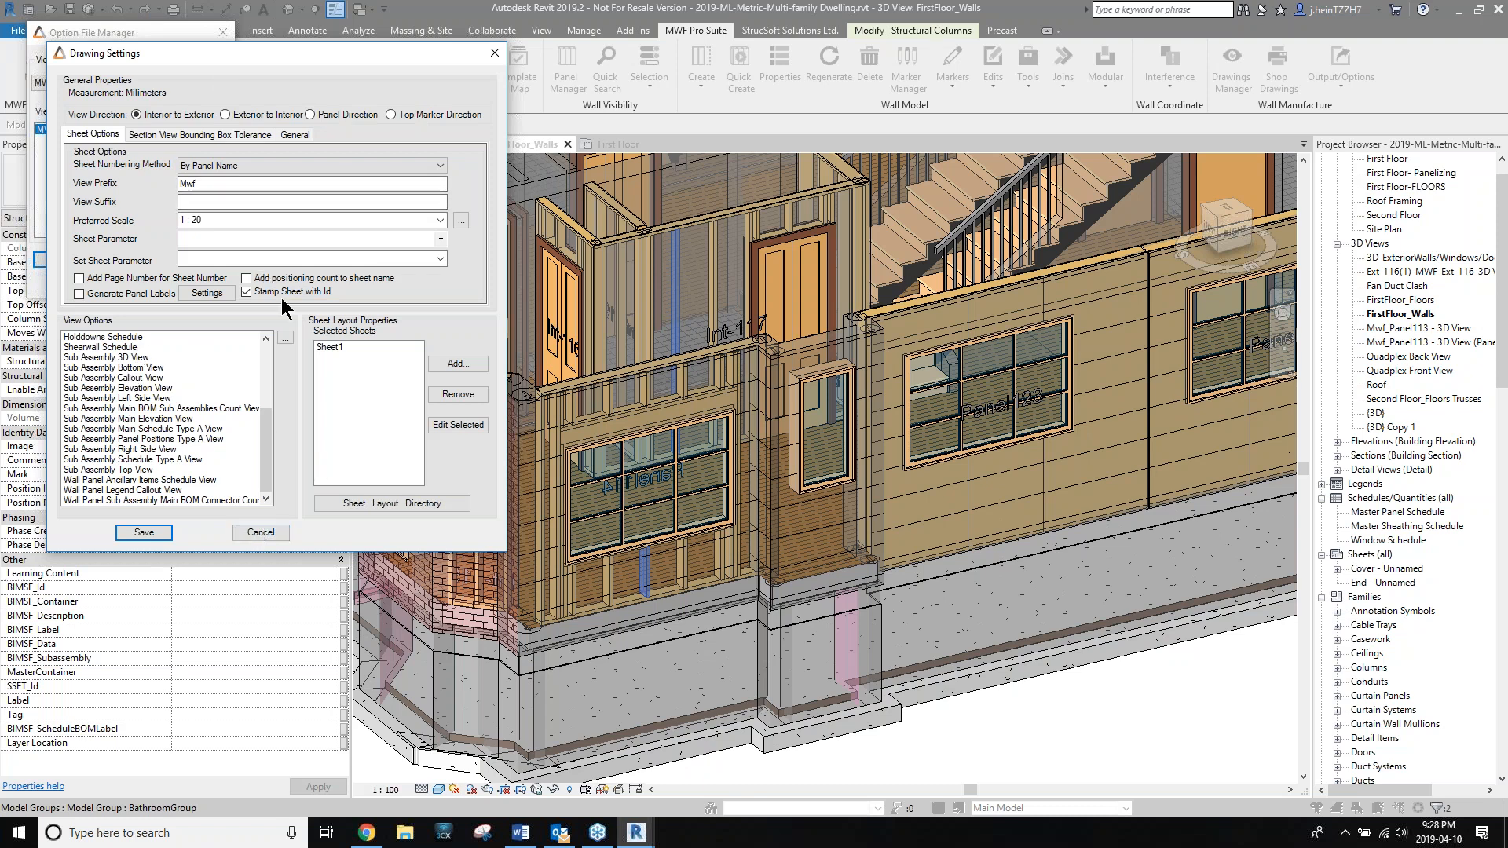
click(261, 533)
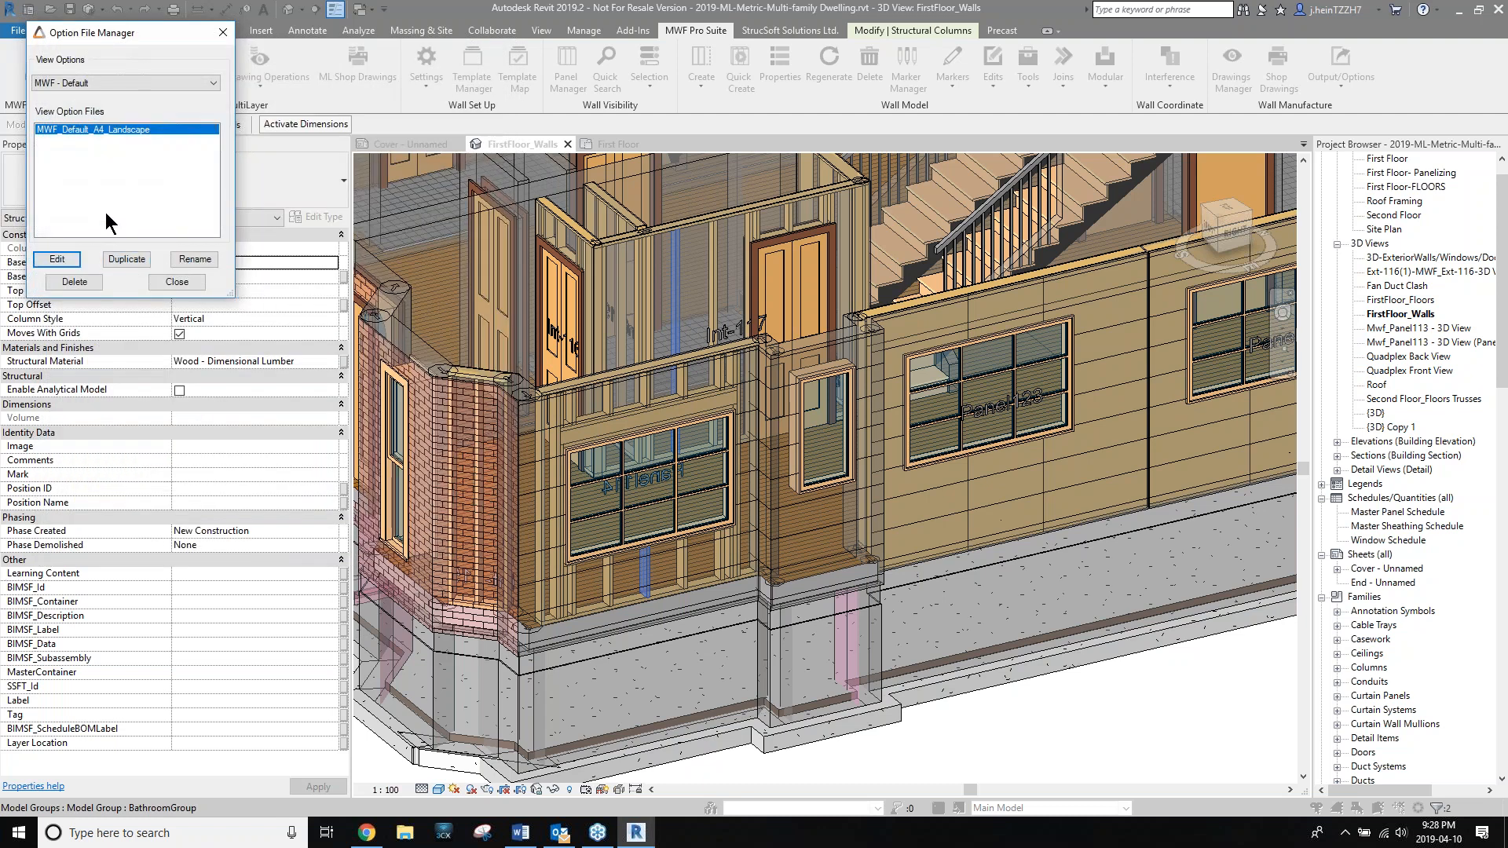
click(162, 279)
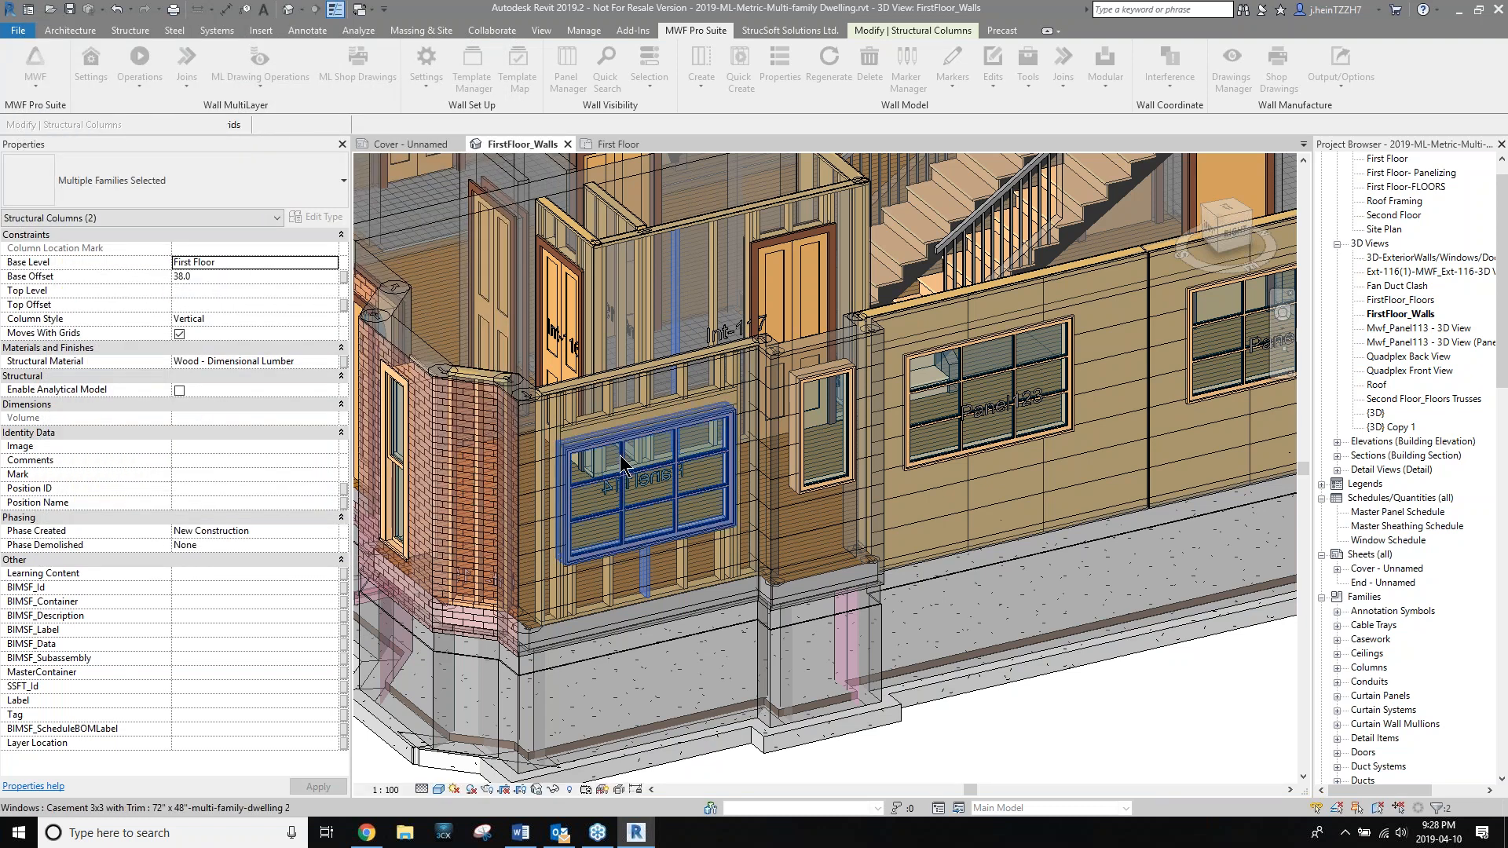
Generate shop drawings for the two selected panels using the option file MWF_Default_A4_Landscape, and review and dismiss the warnings.
click(1276, 79)
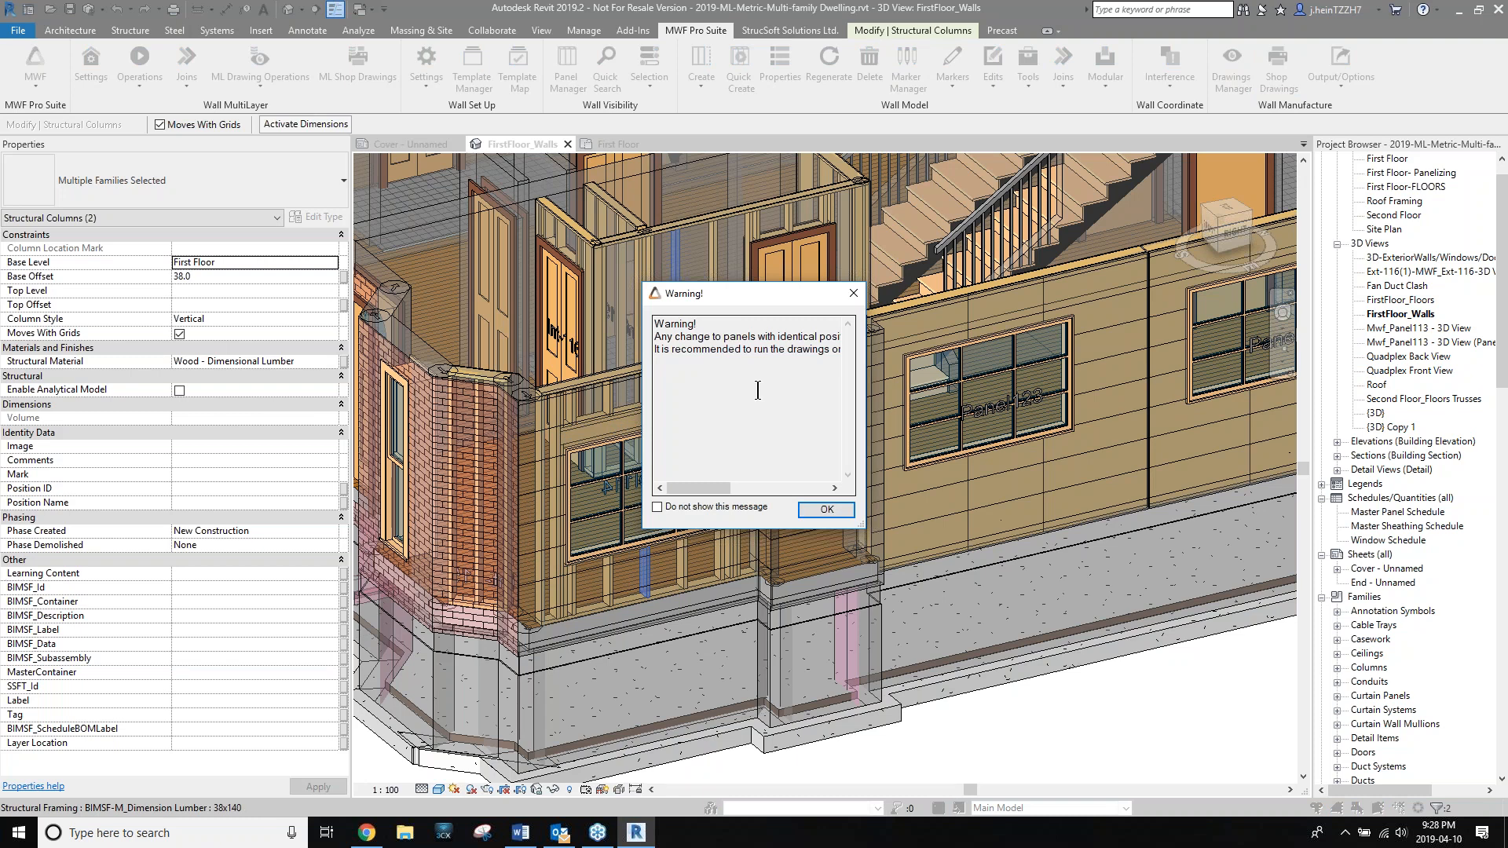
click(824, 510)
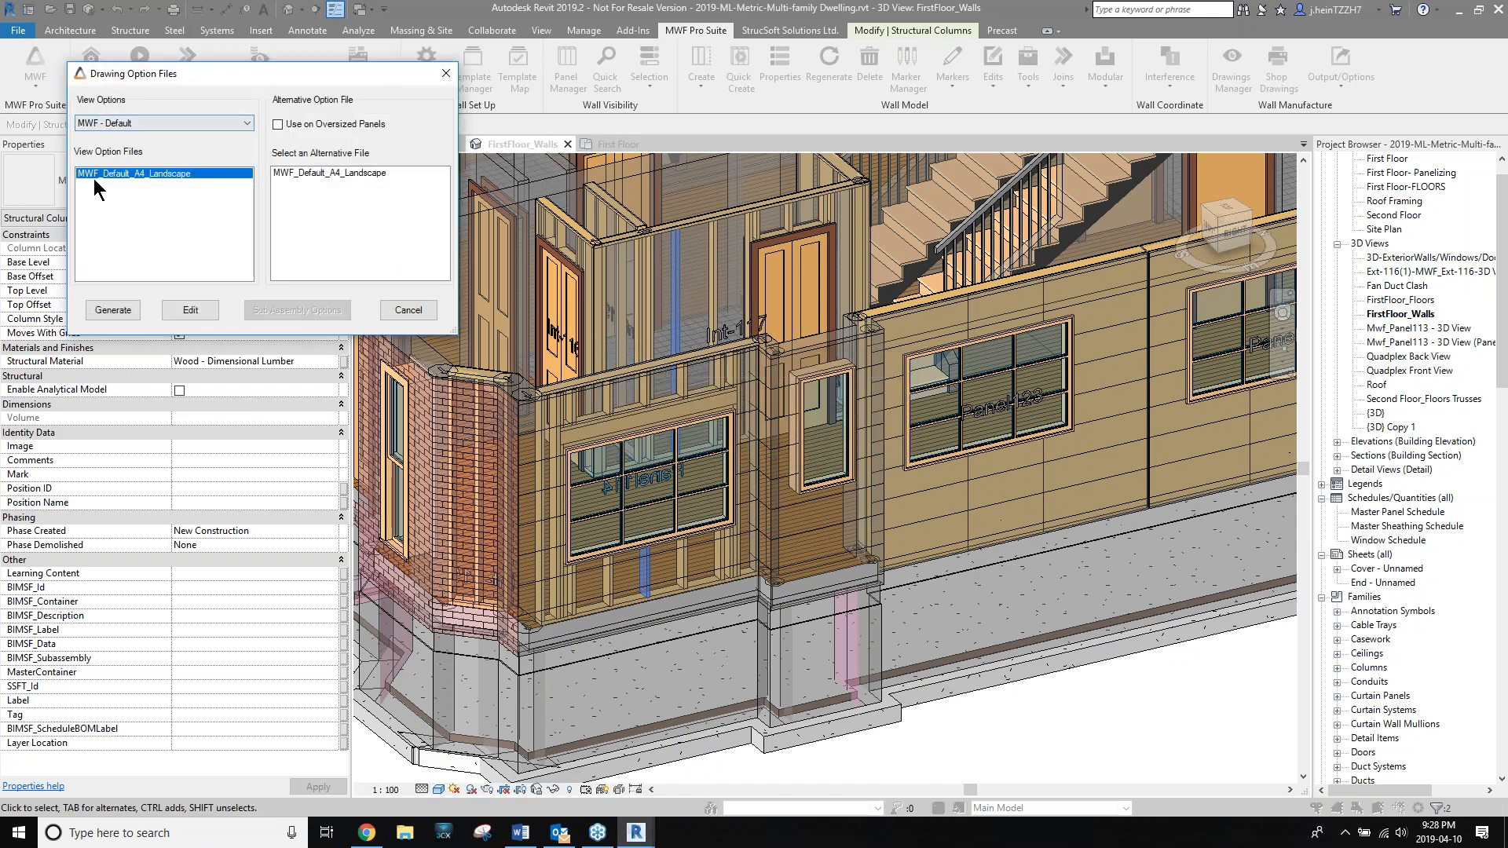
click(112, 310)
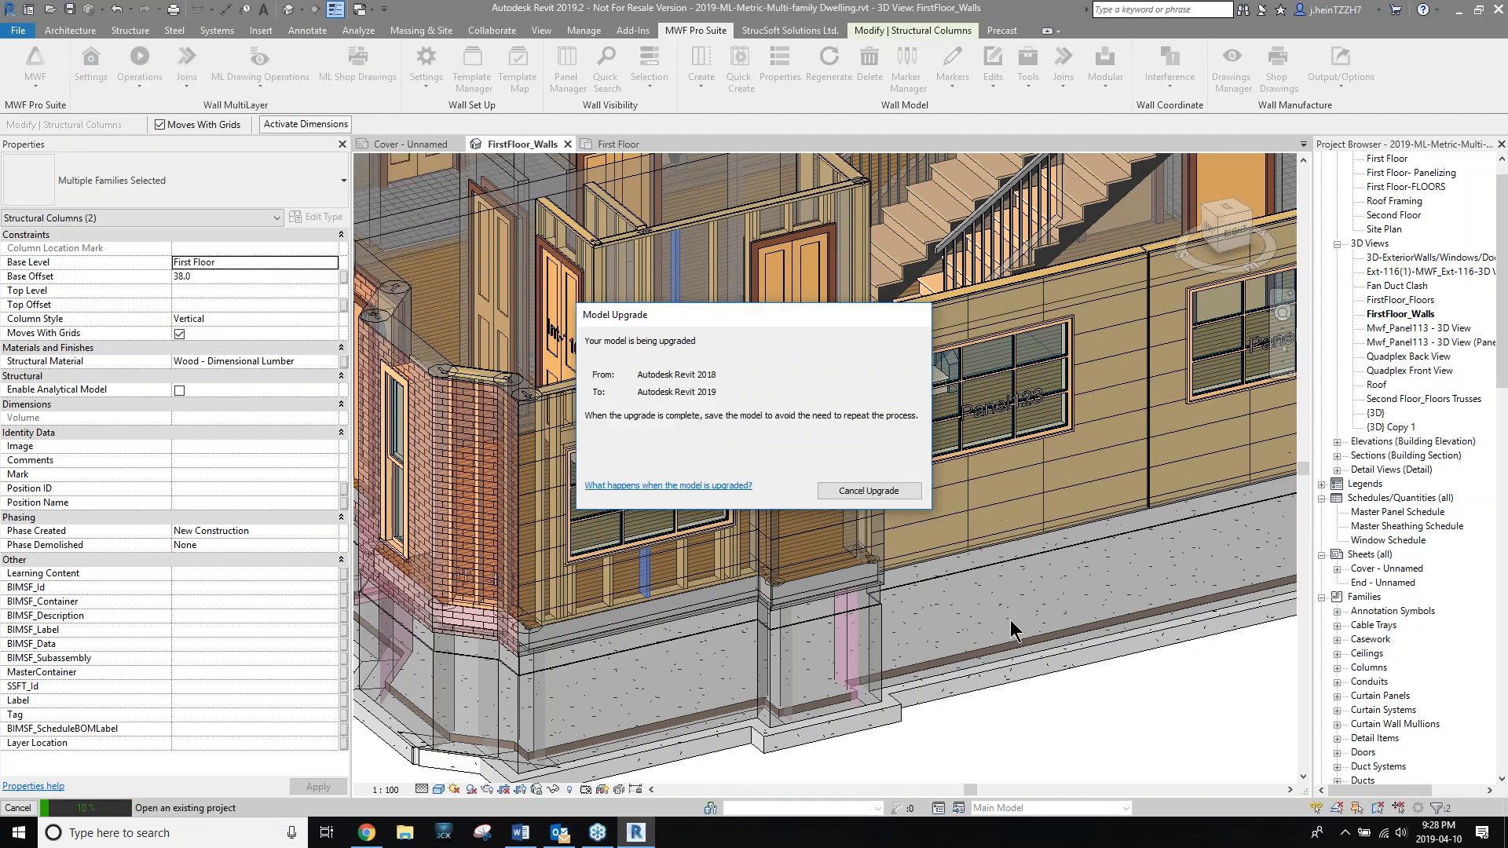
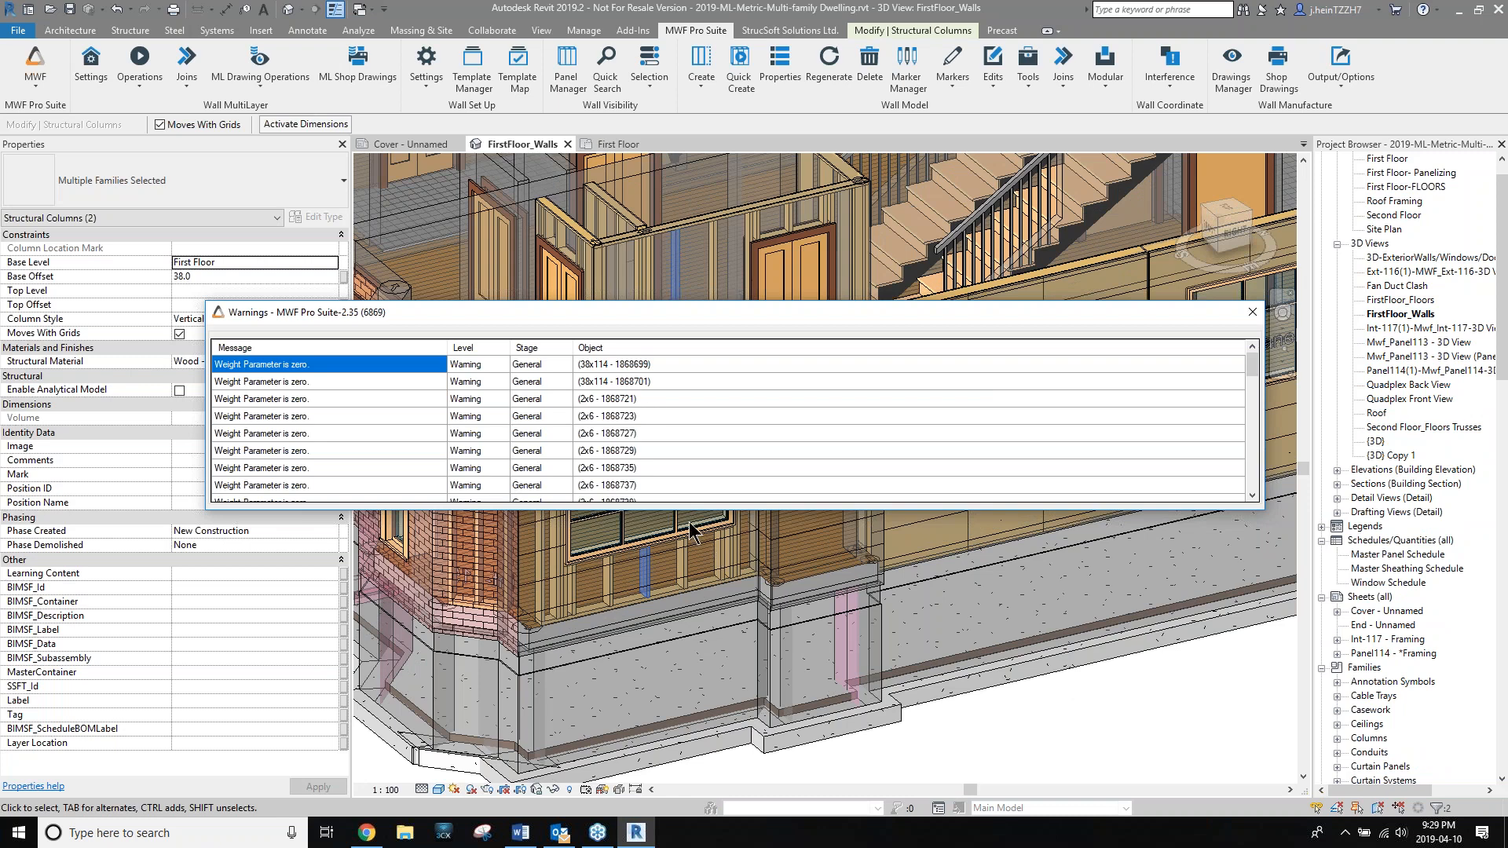
drag(677, 509, 683, 648)
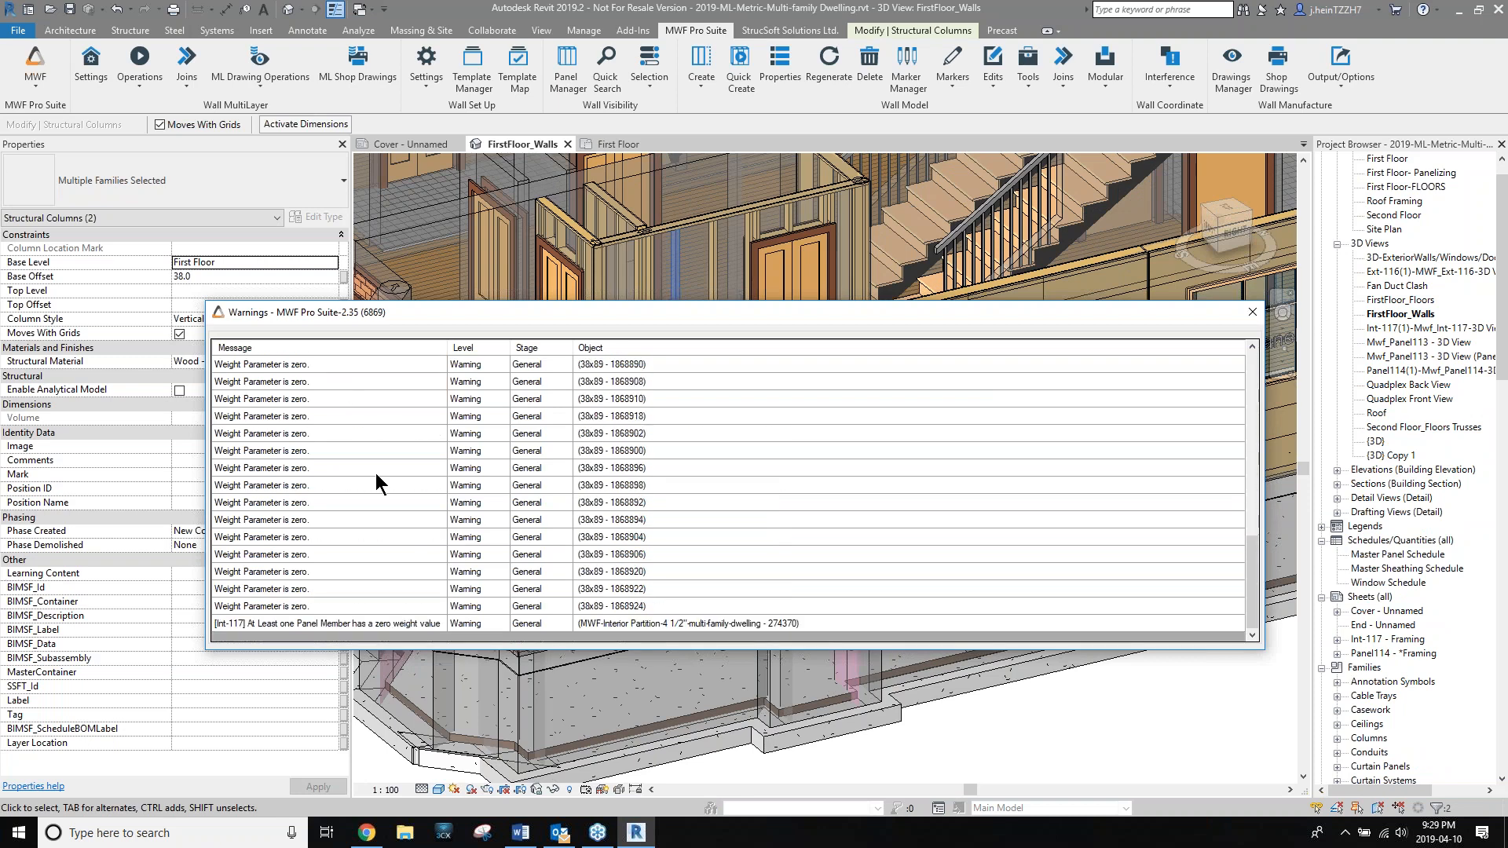
click(1251, 313)
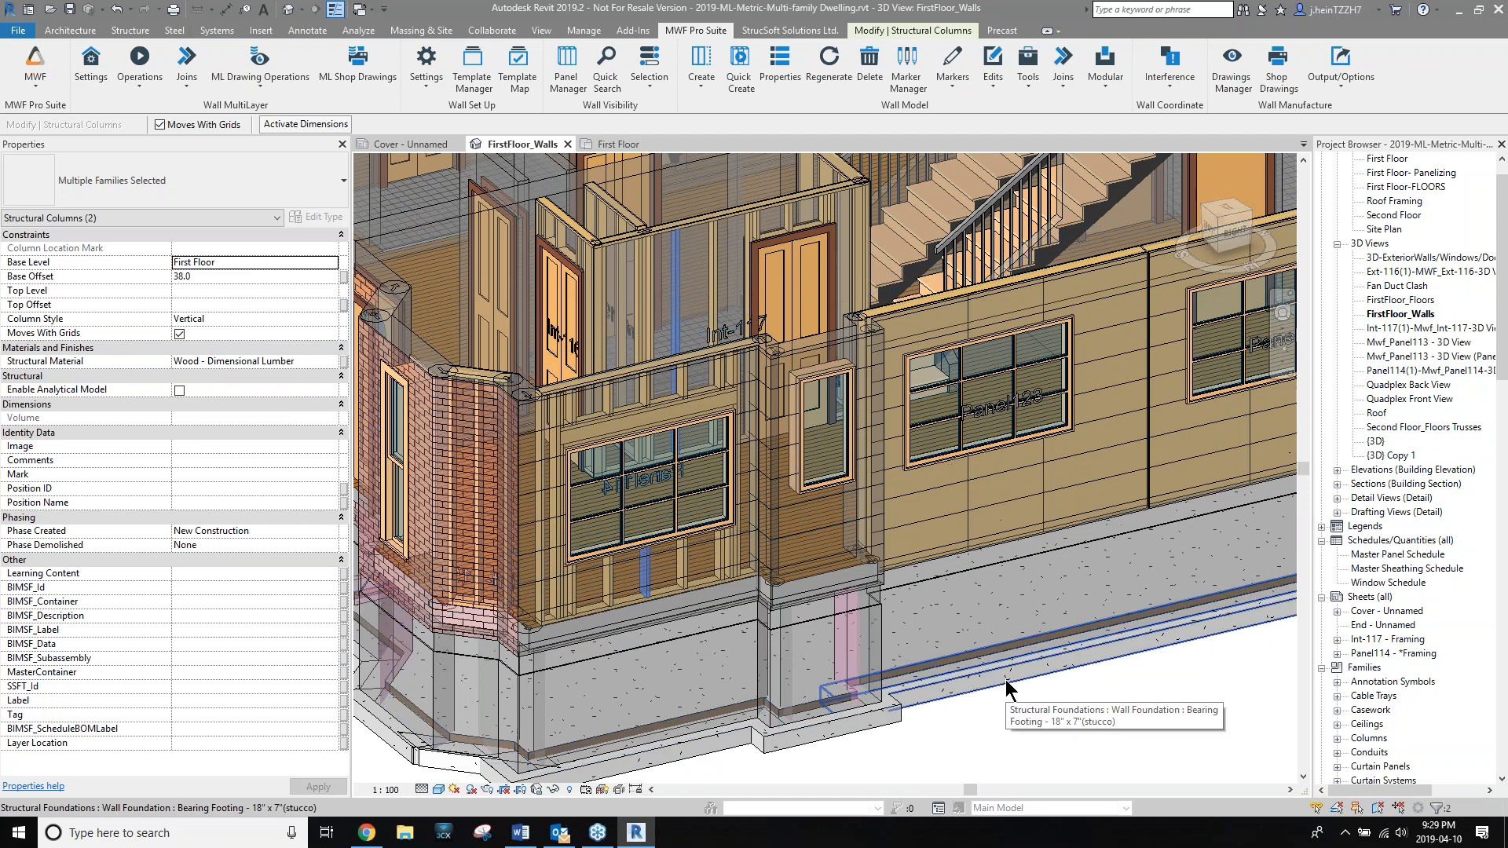
Open the sheet Int-117 - Framing and examine its bill of materials, bottom view and elevation framing.
click(1380, 640)
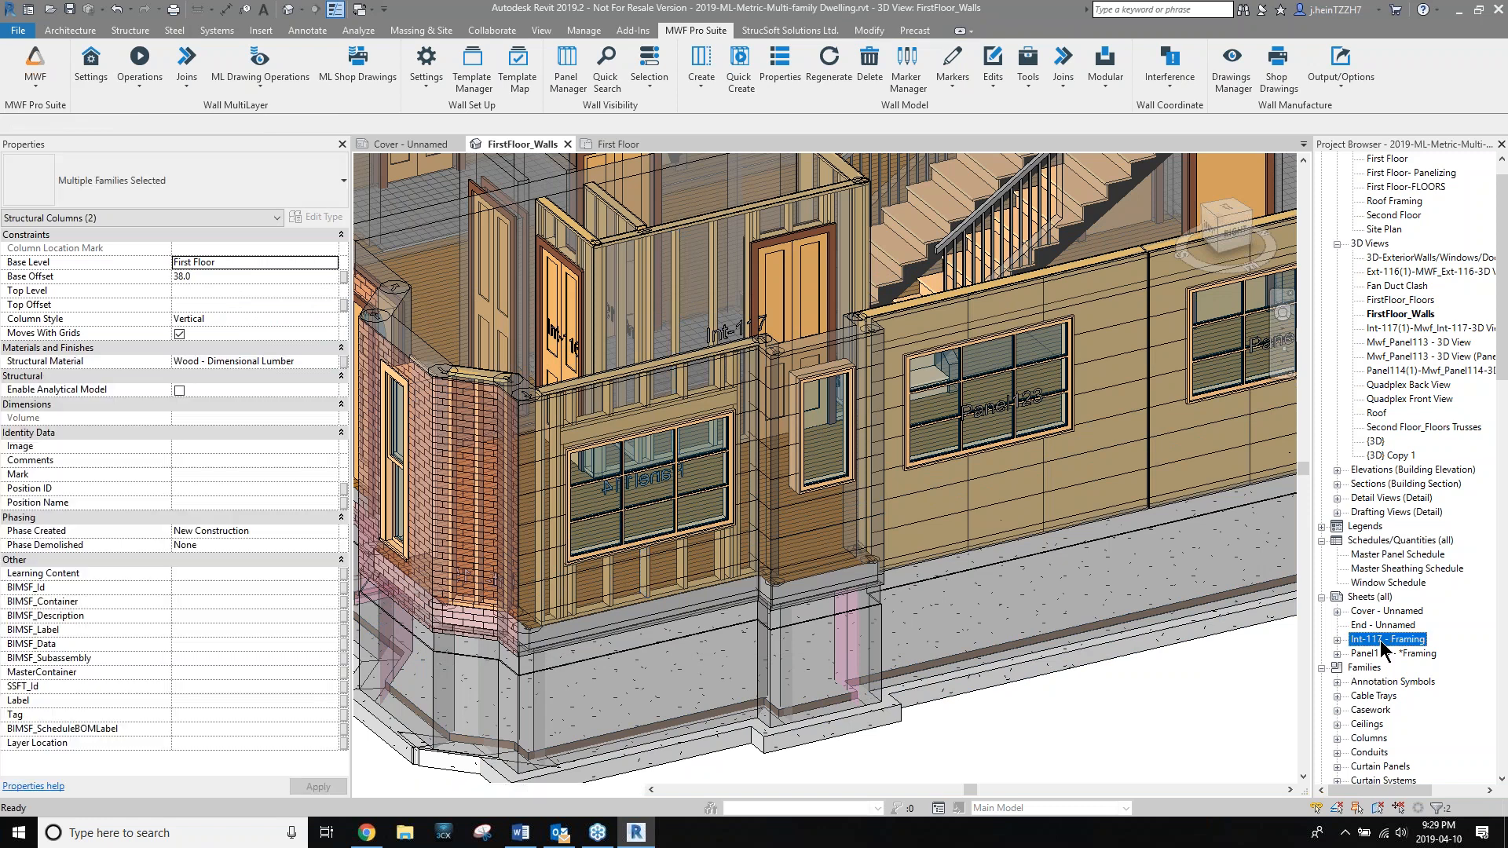
double_click(1380, 640)
scroll(817, 568, down, 2)
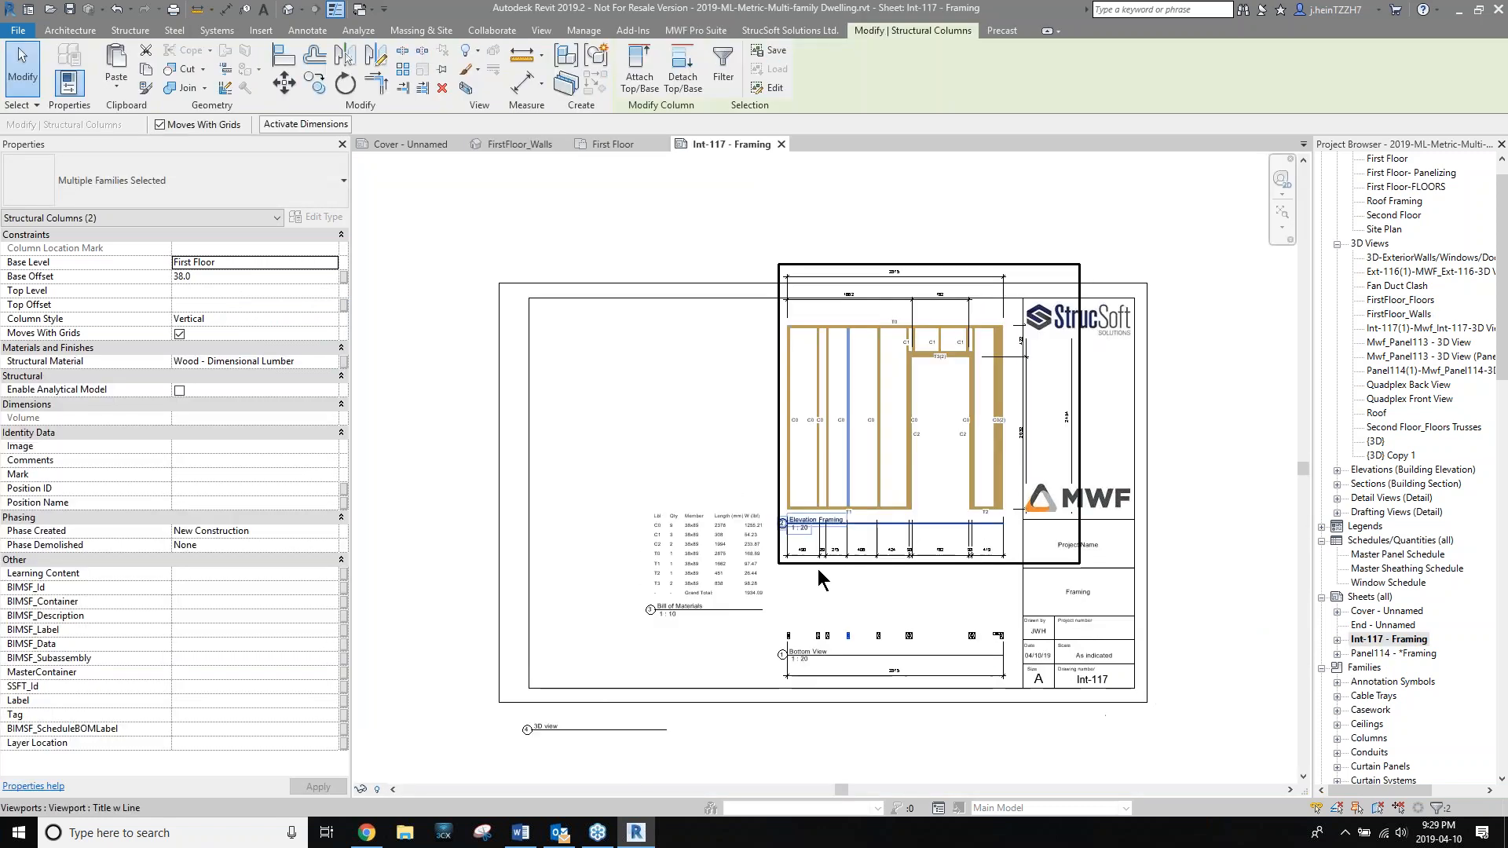
middle_drag(715, 398, 689, 412)
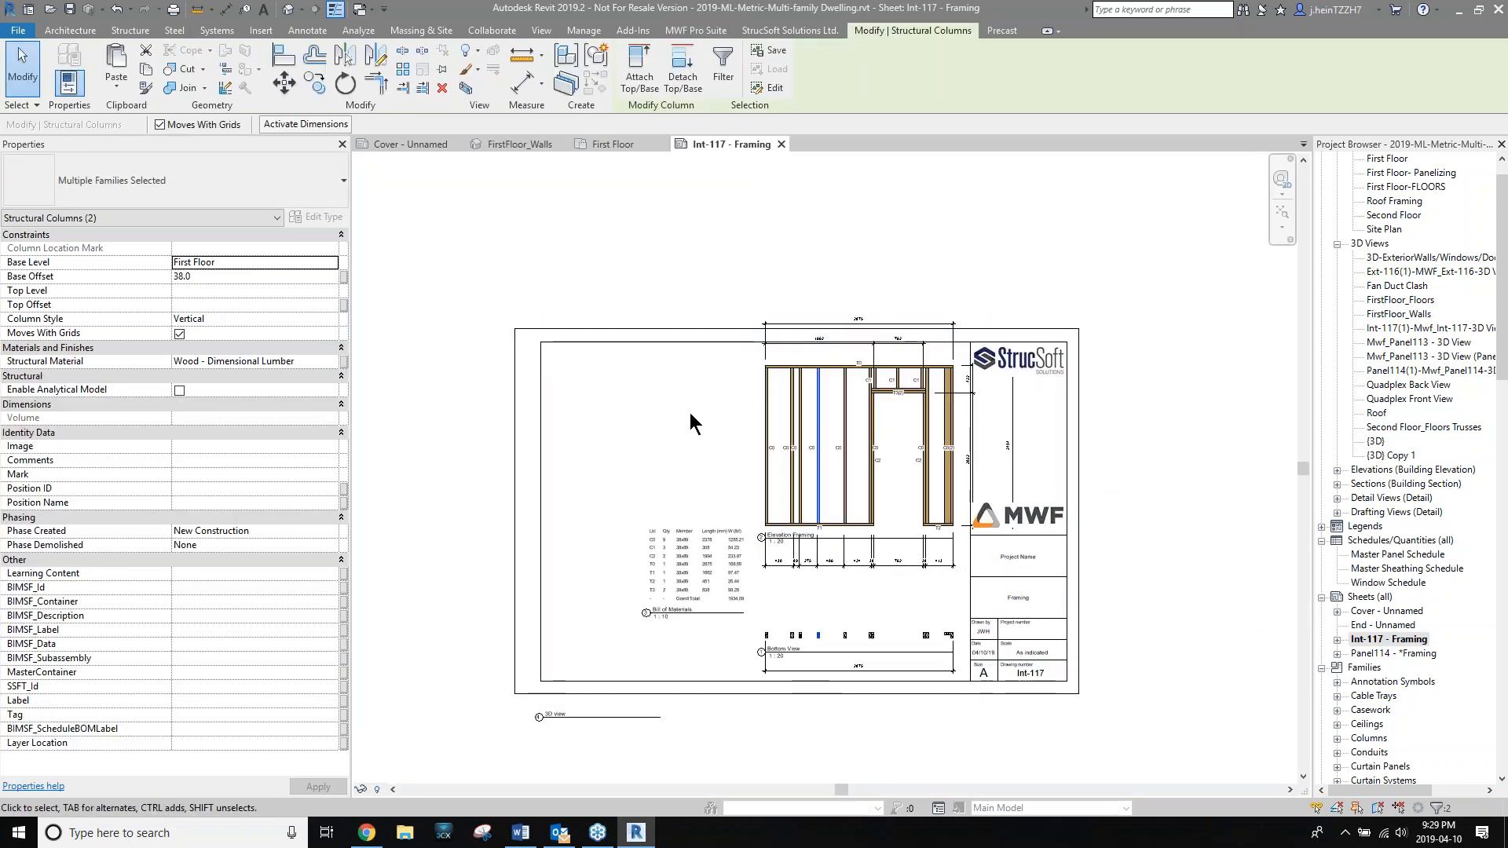
click(694, 563)
scroll(695, 563, up, 3)
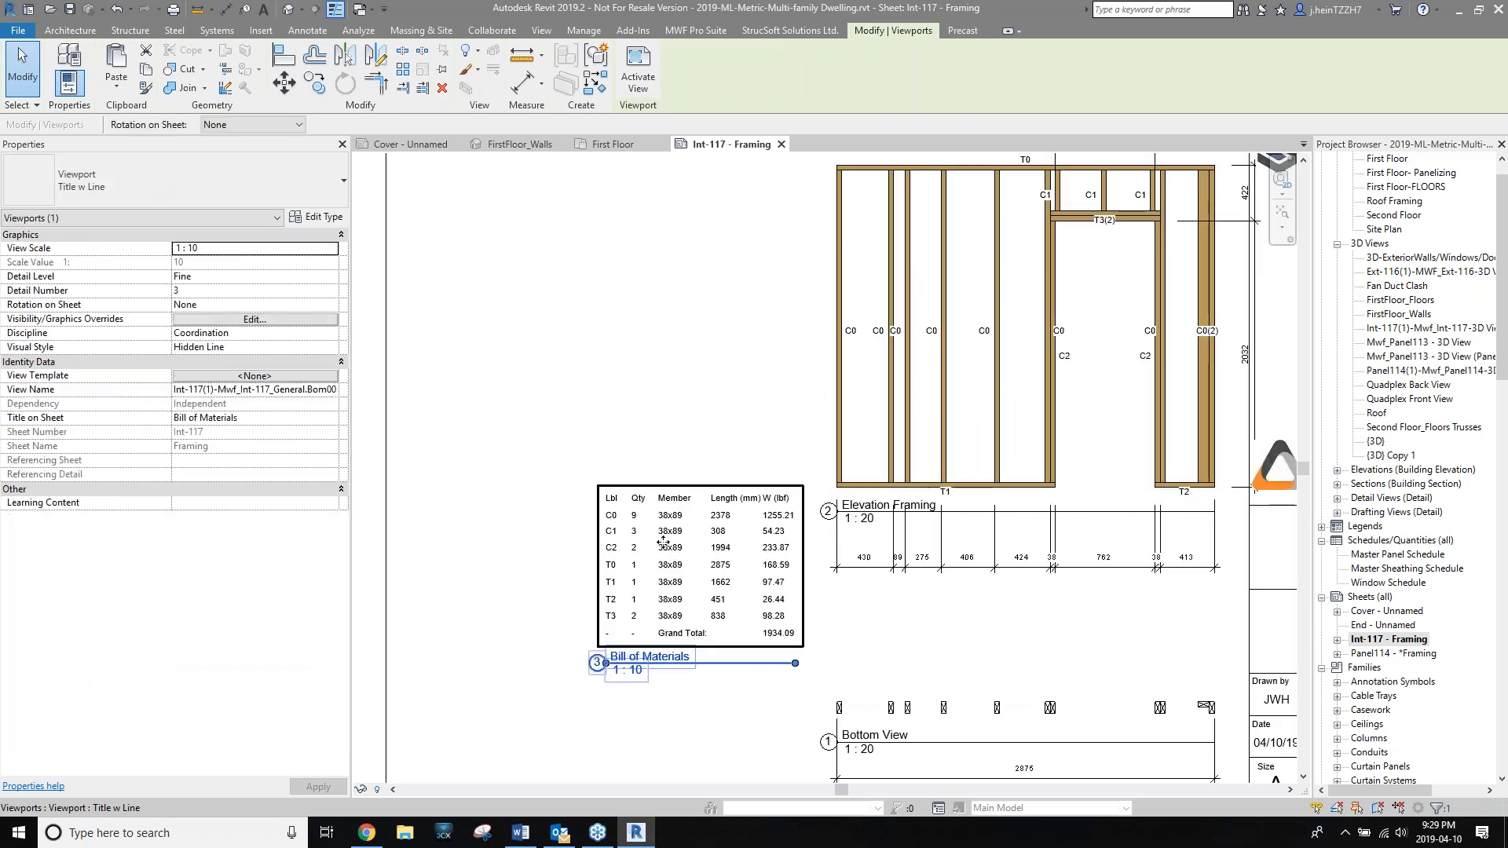
middle_drag(706, 544, 601, 483)
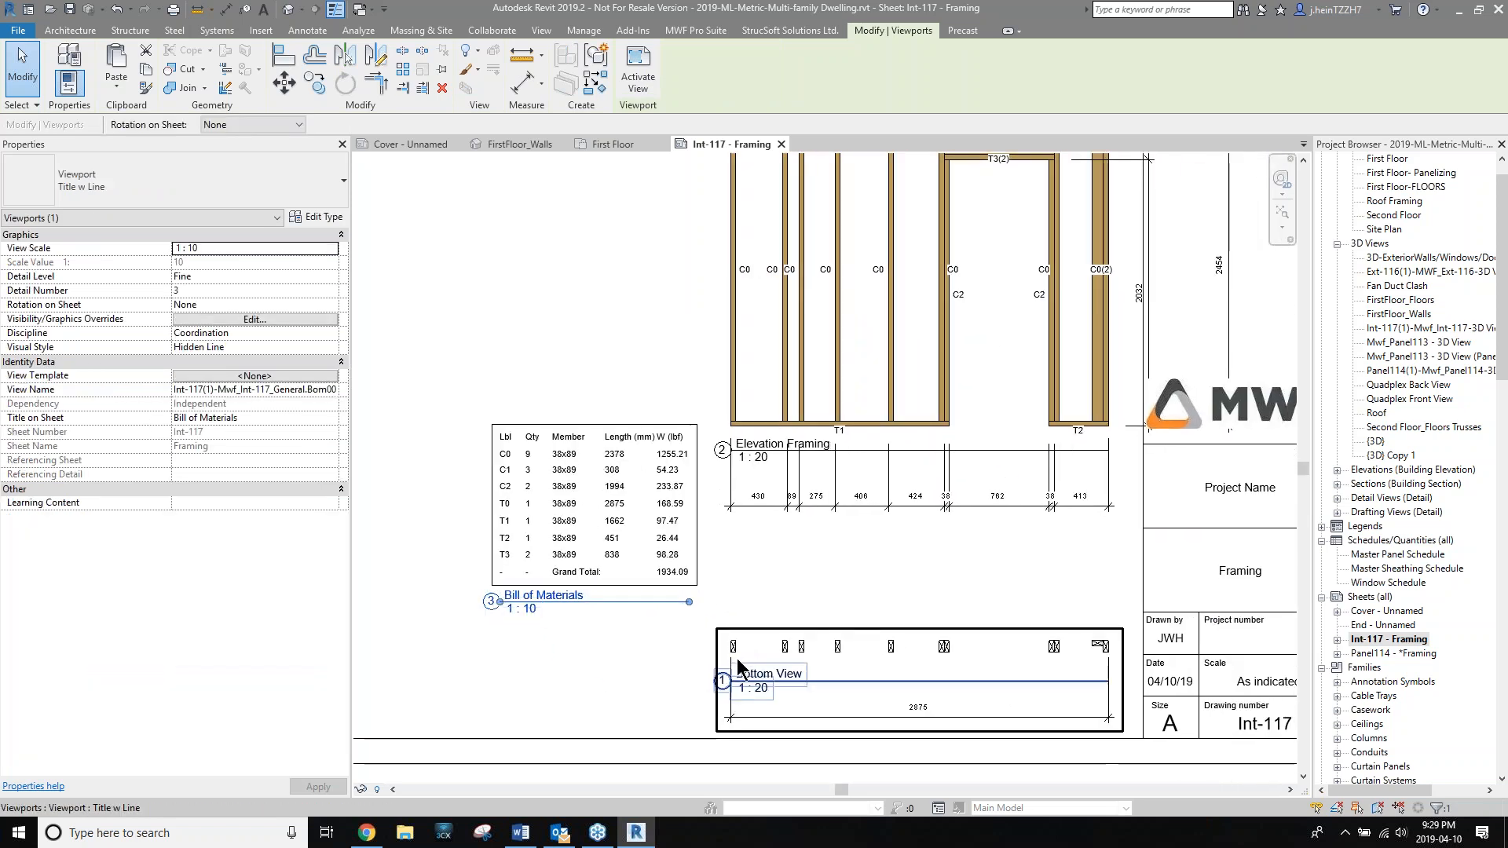
middle_drag(933, 487, 896, 620)
click(903, 448)
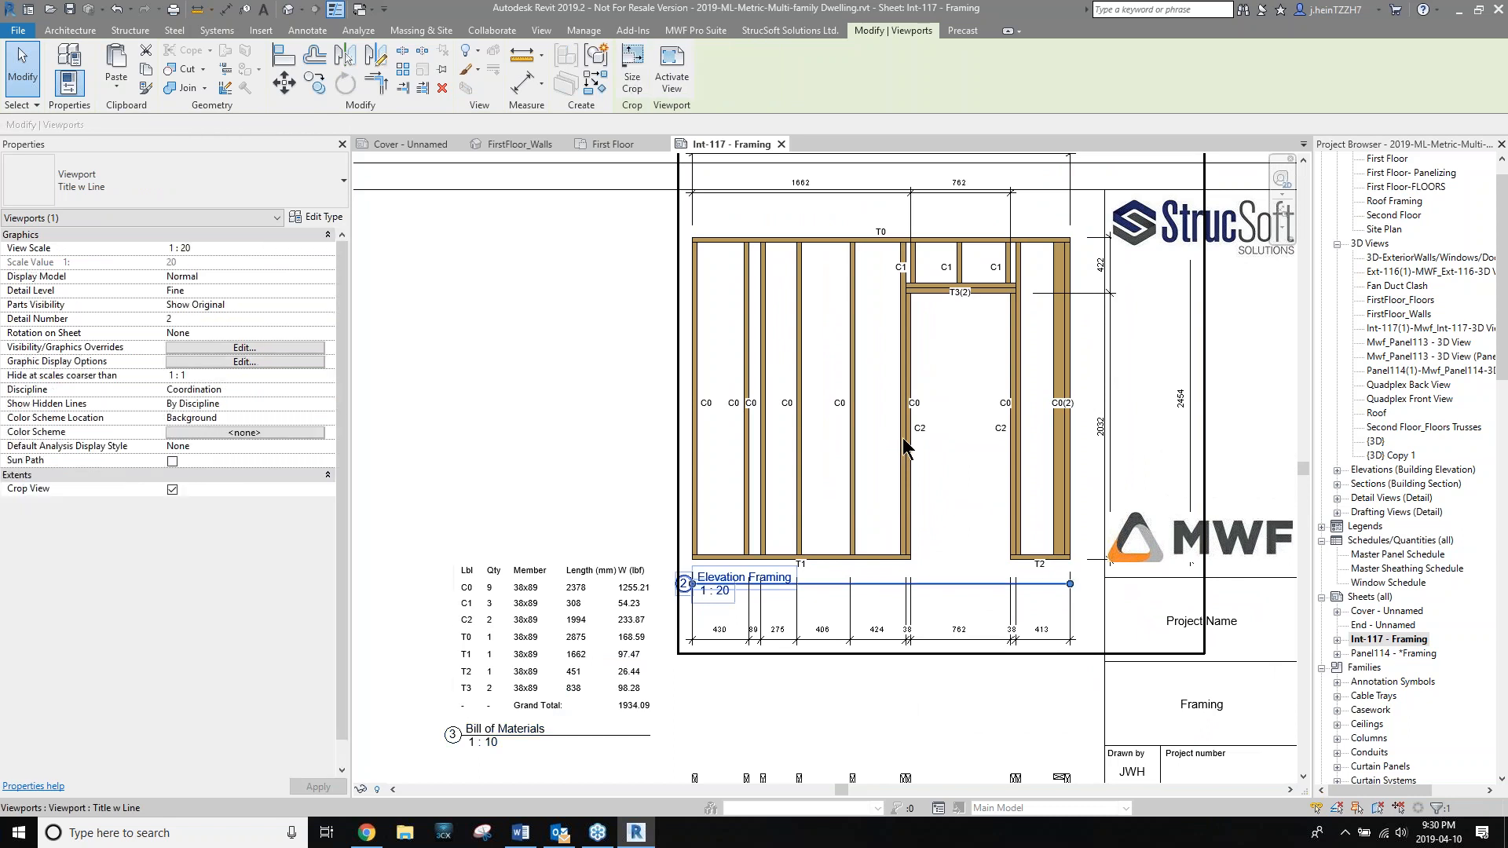
middle_drag(942, 439, 924, 435)
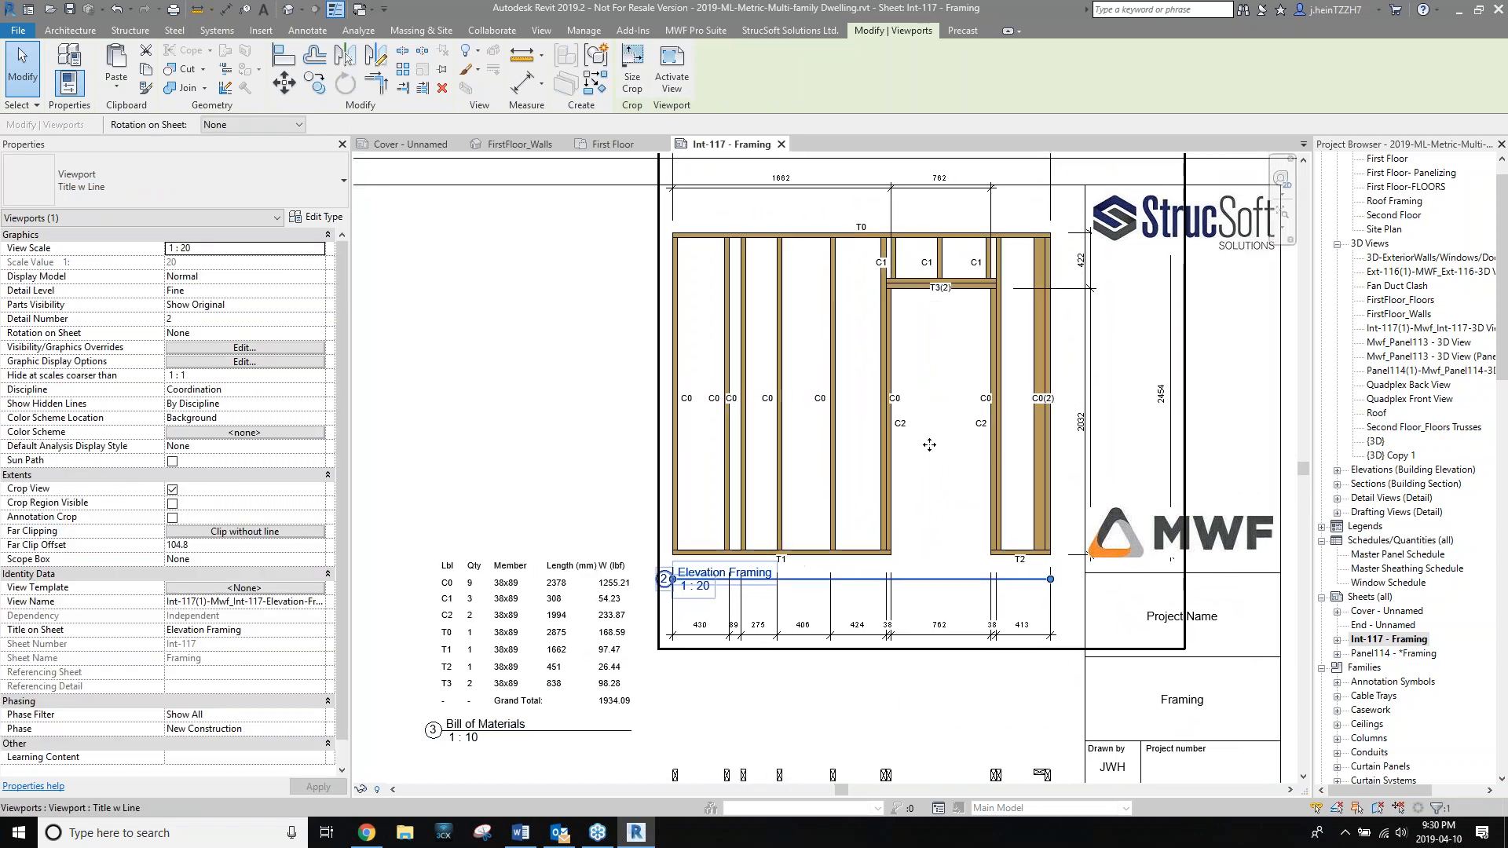
Move the Bill of Materials viewport farther left of the elevation and lower the Elevation Framing title beneath the dimension string.
click(585, 611)
drag(585, 611, 521, 610)
click(815, 576)
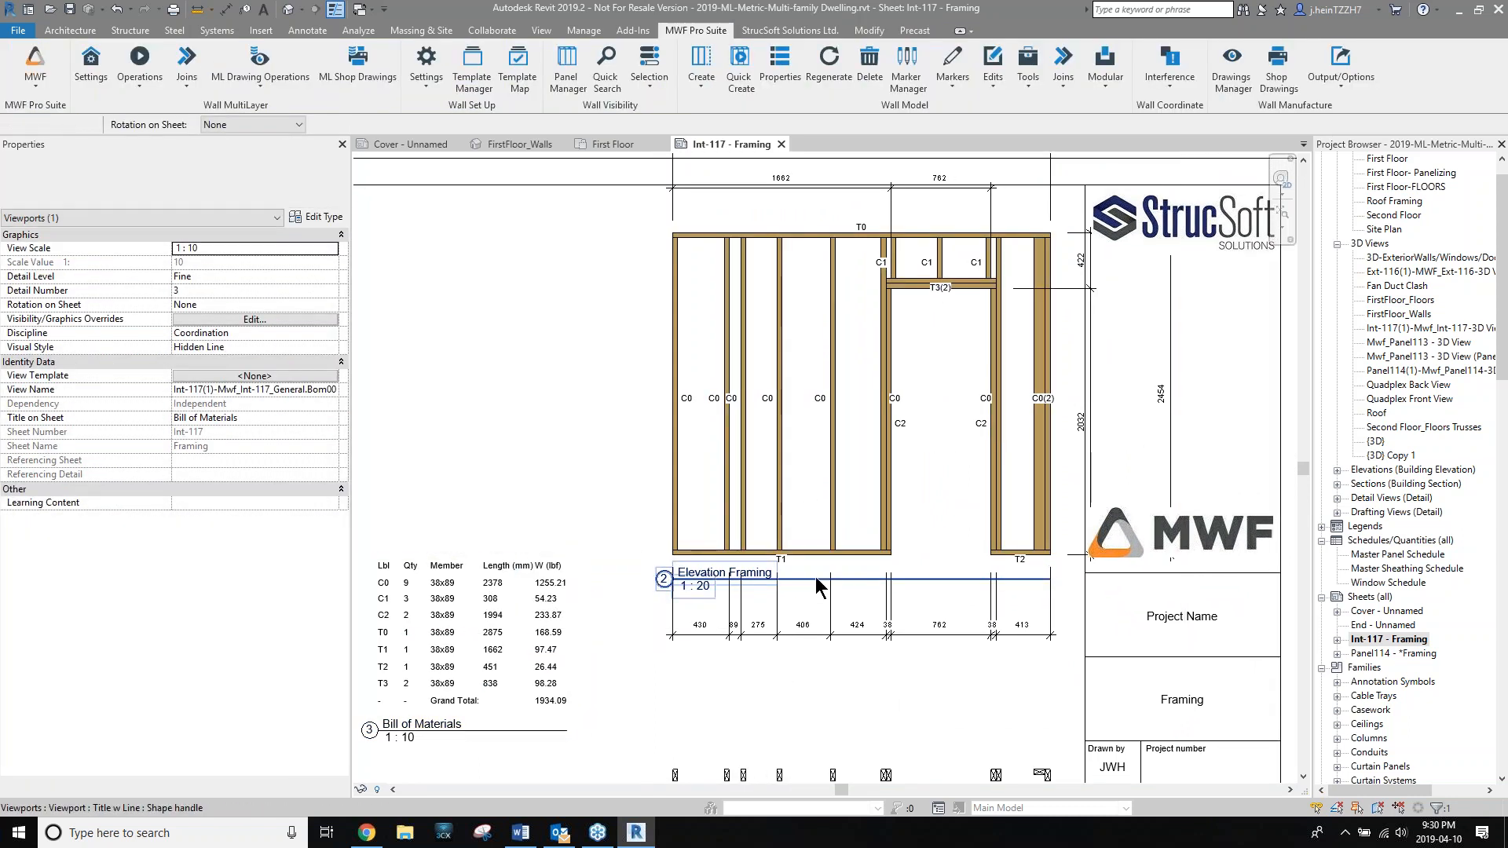
drag(815, 576, 812, 680)
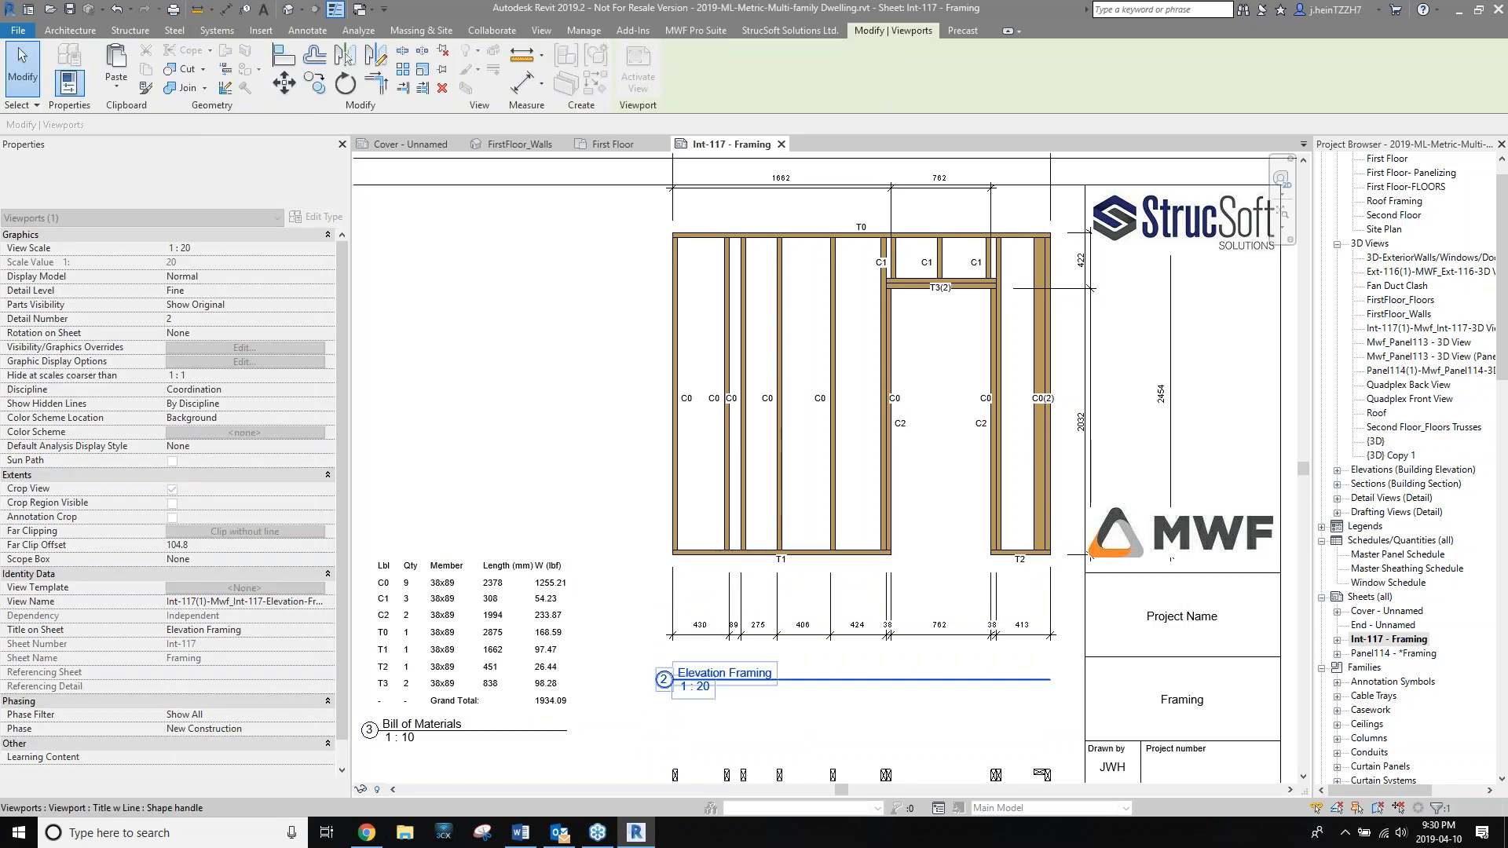
click(589, 408)
Activate the Elevation Framing view and shift the 38 dimension text beside the door opening's left jamb to the right.
double_click(685, 426)
scroll(788, 496, up, 2)
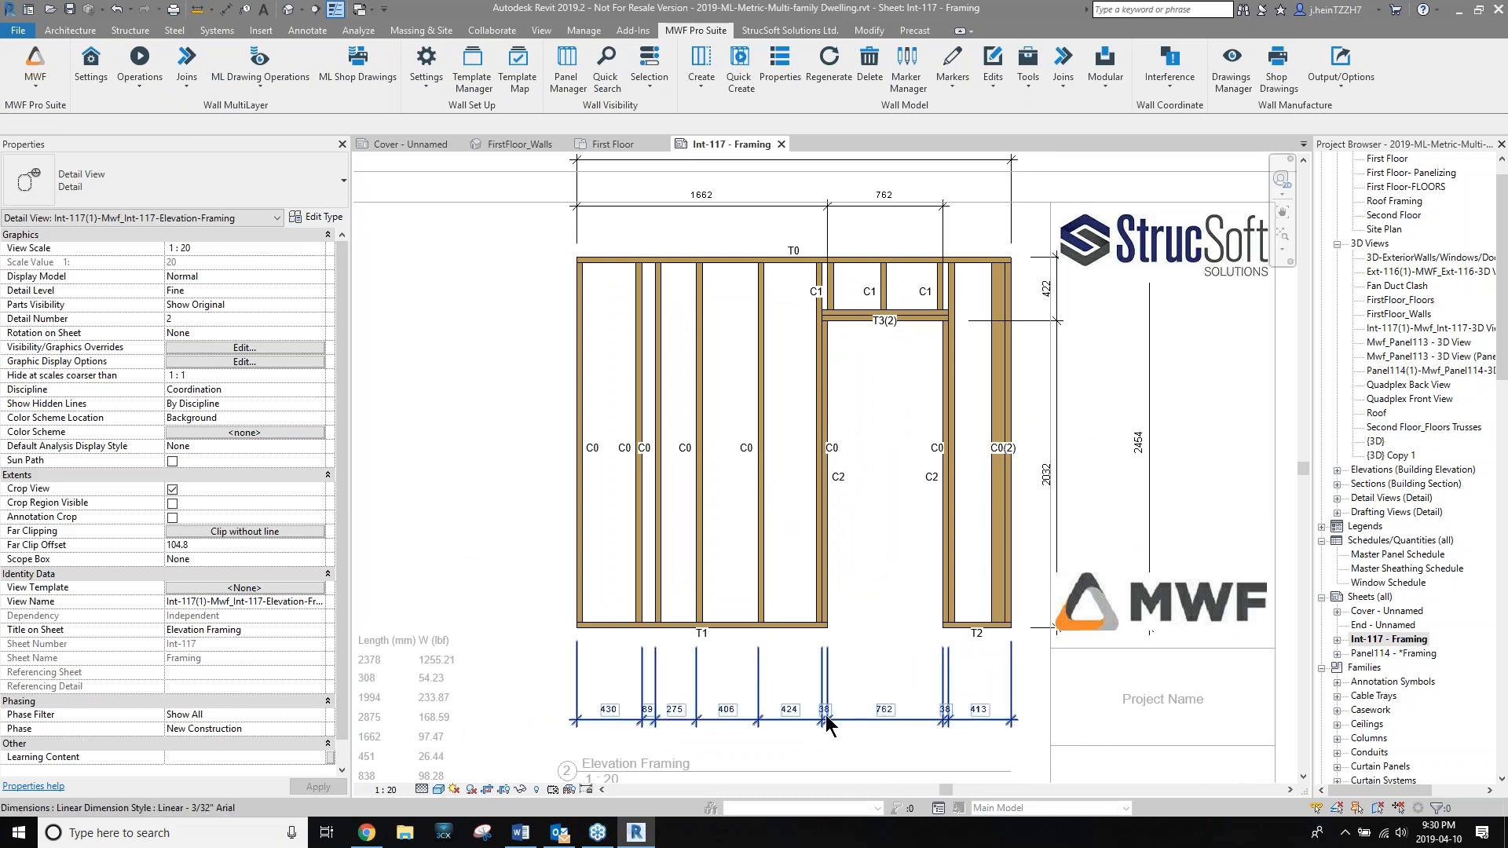
scroll(840, 714, up, 2)
scroll(827, 712, up, 2)
click(806, 698)
drag(811, 696, 892, 696)
scroll(888, 549, down, 2)
scroll(888, 550, down, 4)
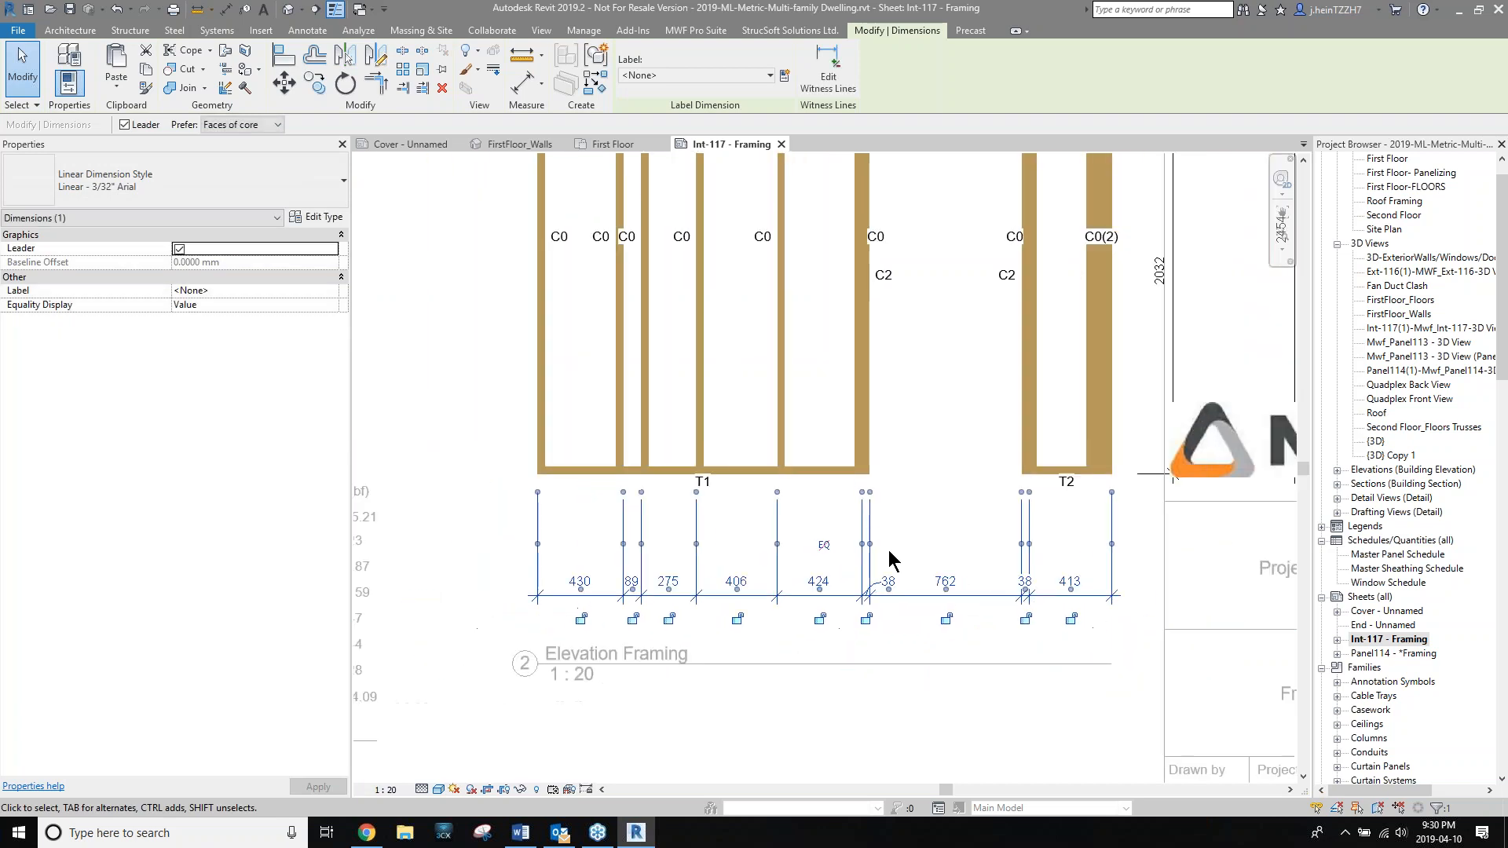
key(Escape)
Raise the lower stud dimension string closer to the panel's bottom track and leave the activated elevation view.
click(628, 598)
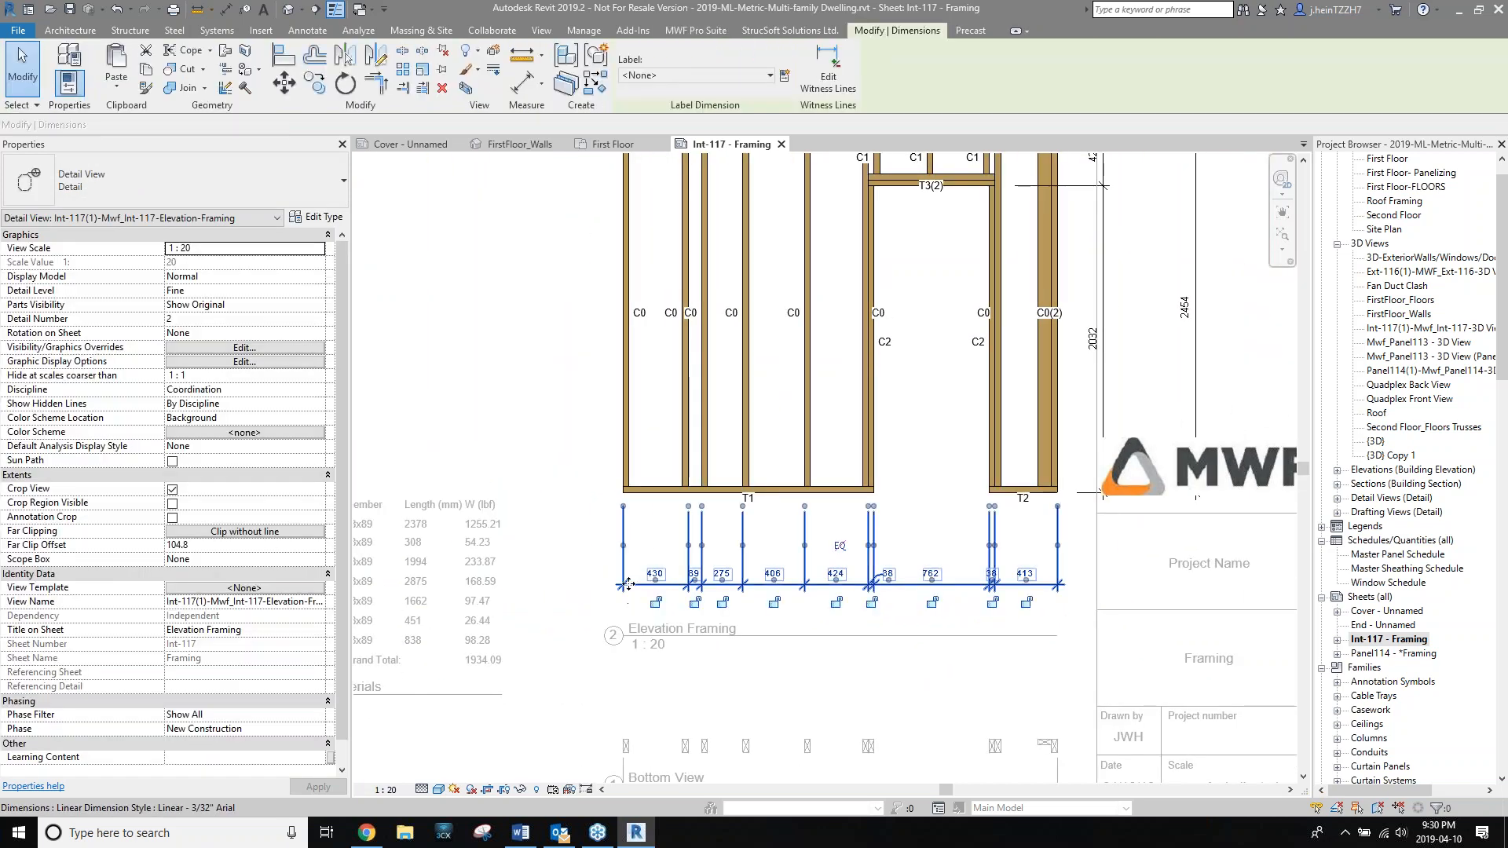
drag(628, 593, 628, 541)
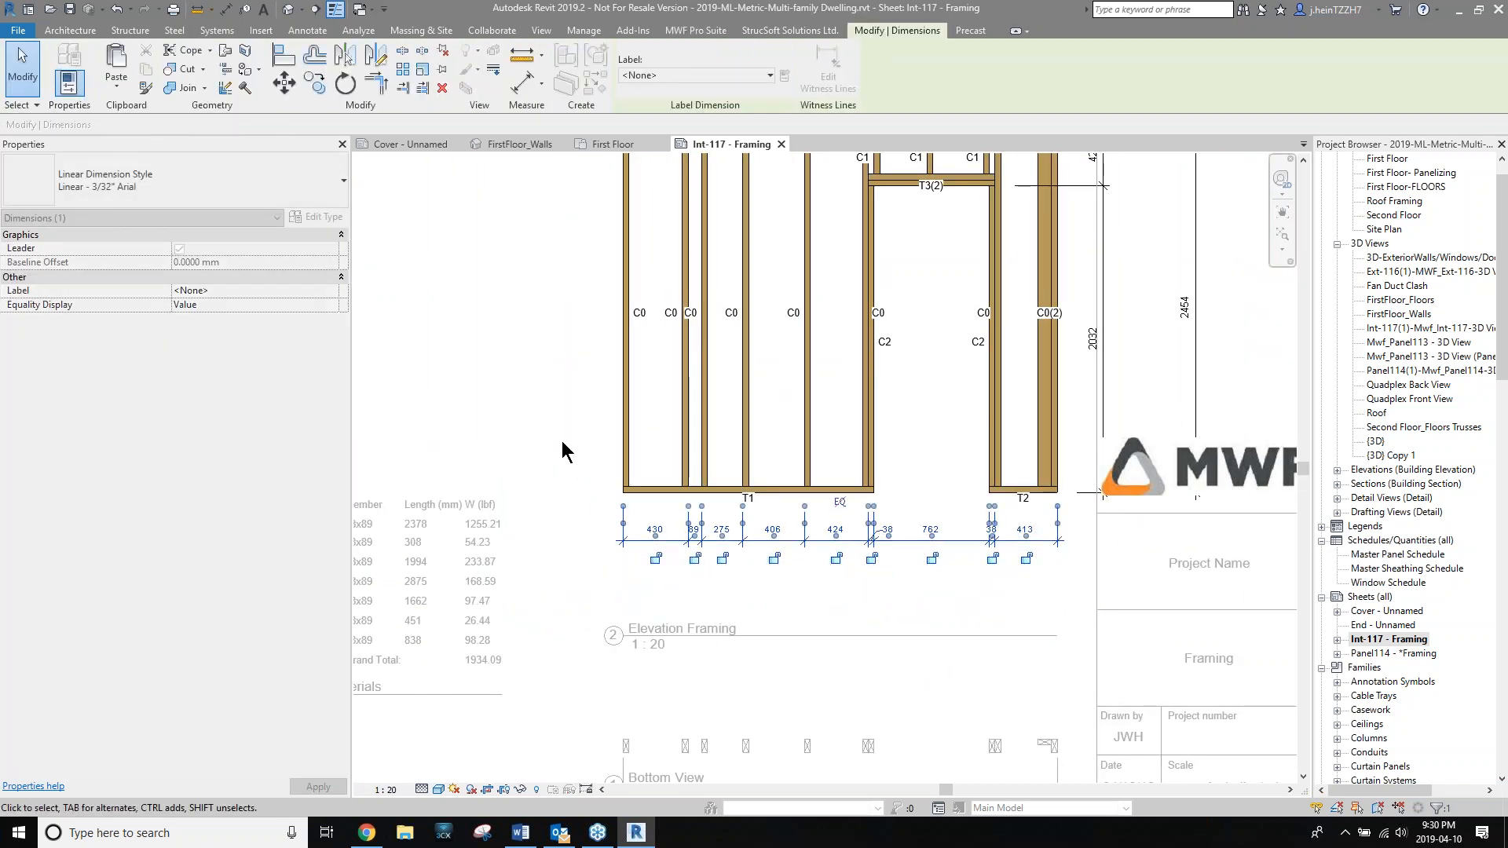
click(561, 439)
scroll(561, 440, down, 2)
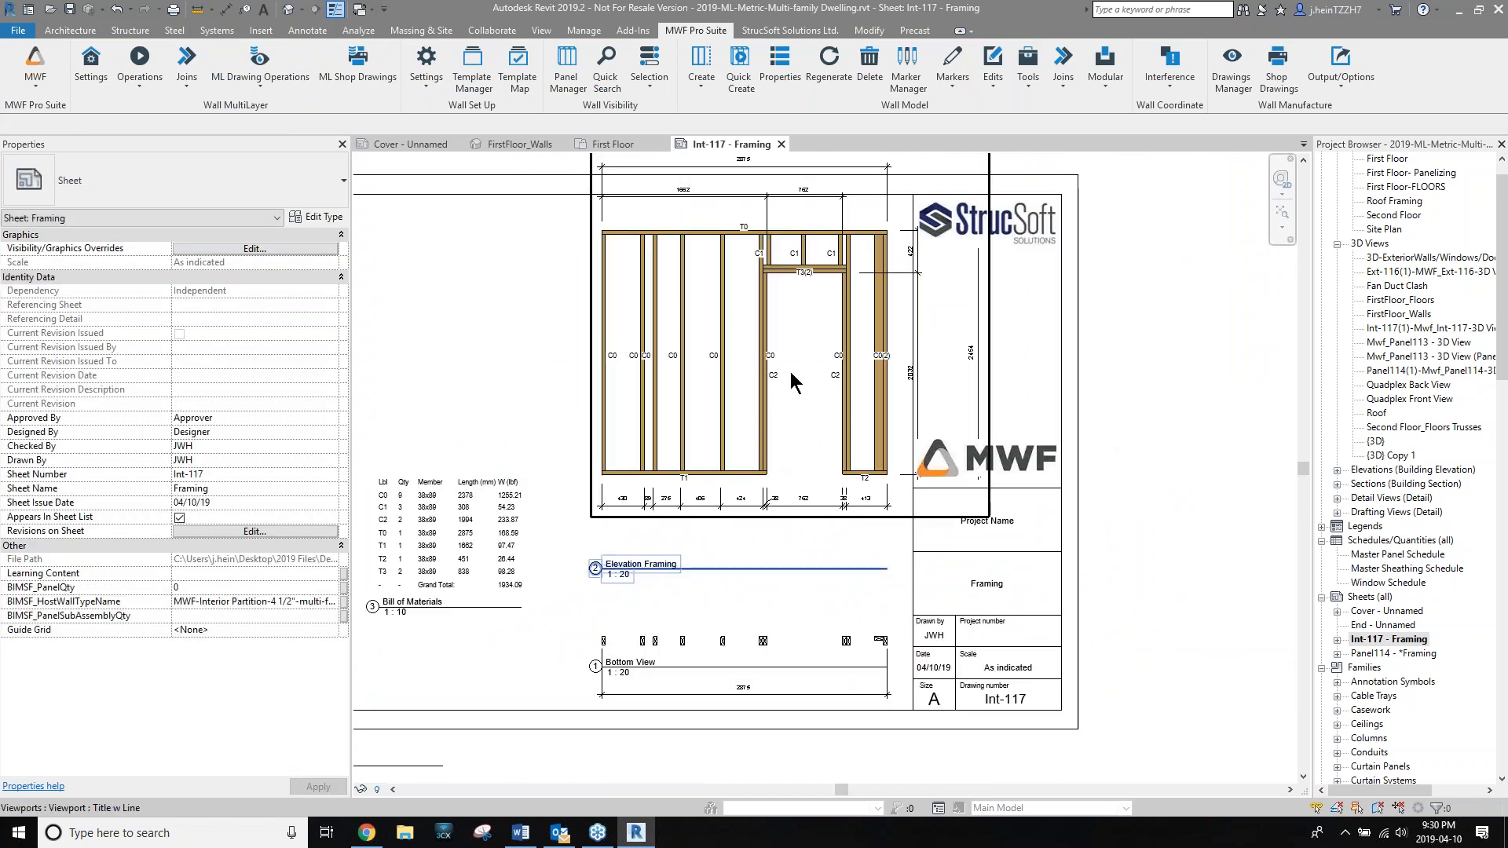
Shift the Elevation Framing and Bottom View viewports together to the left, away from the title block.
click(777, 436)
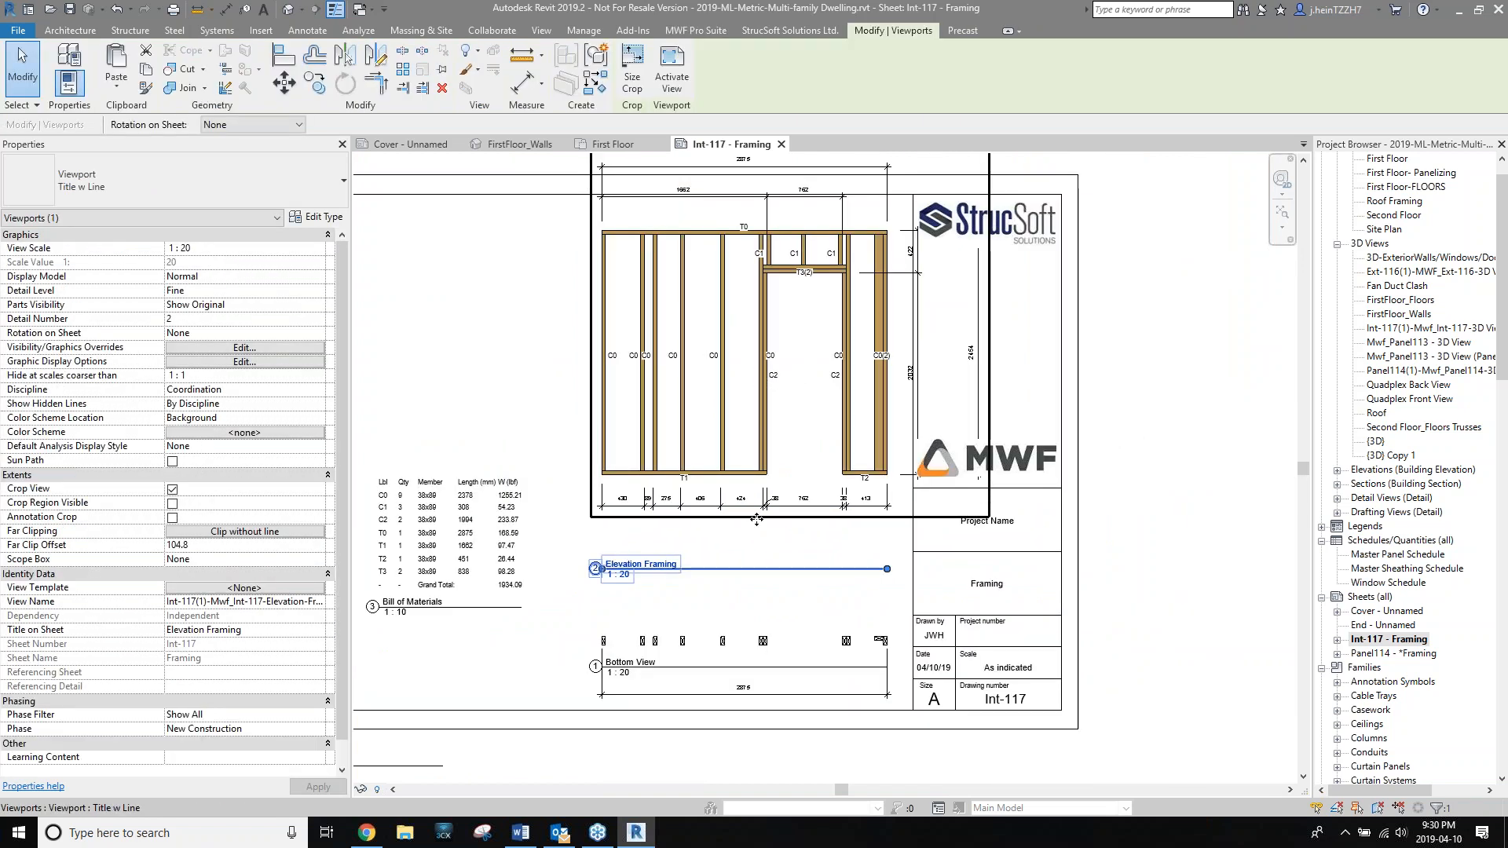
click(764, 644)
drag(764, 641, 729, 641)
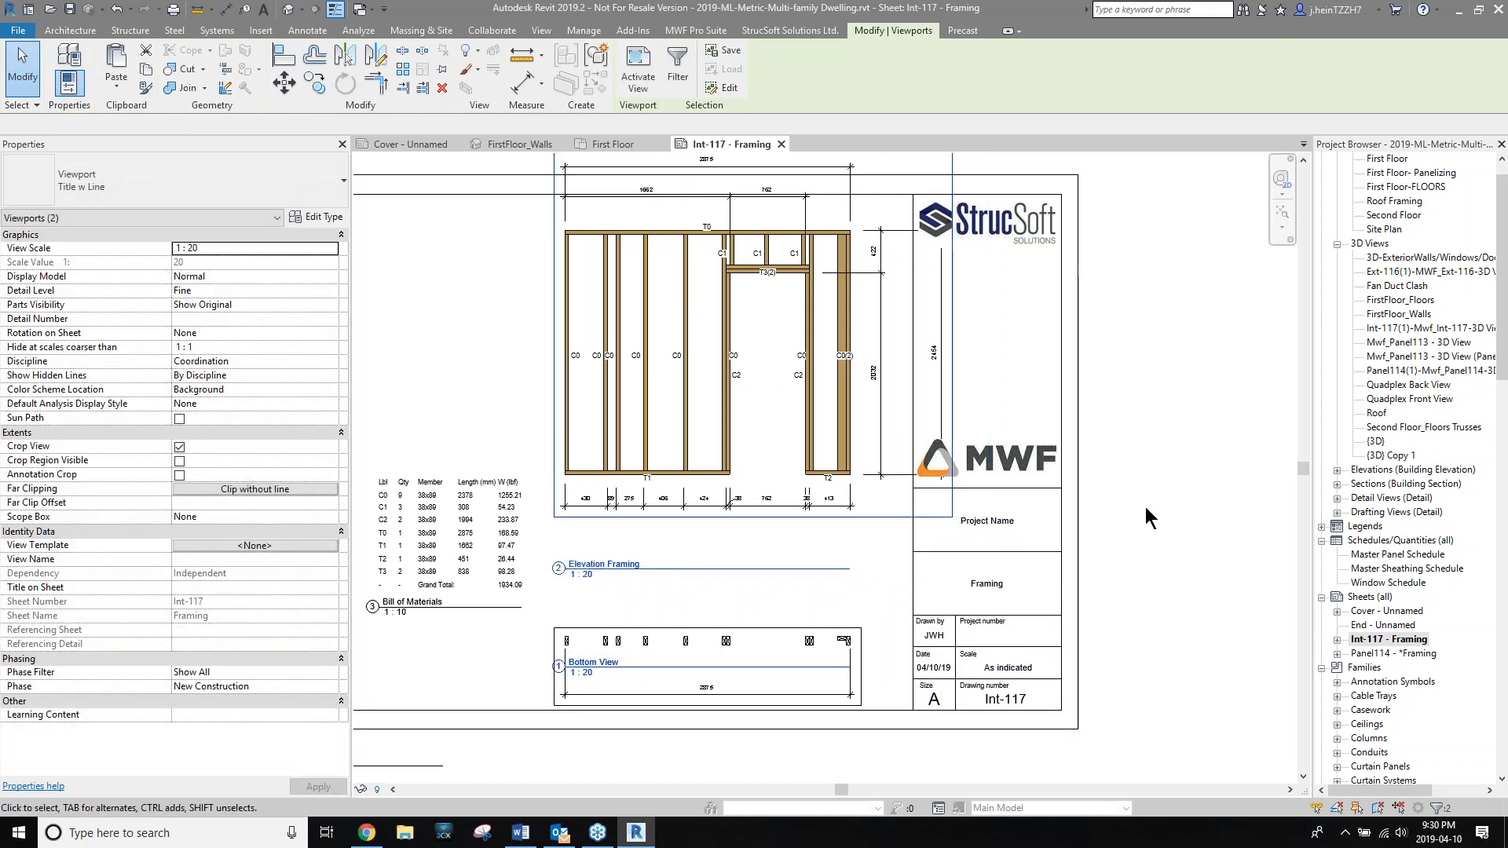
Review the Panel114 framing sheet, and close it together with the Int-117 sheet to return to the FirstFloor_Walls view.
click(1145, 506)
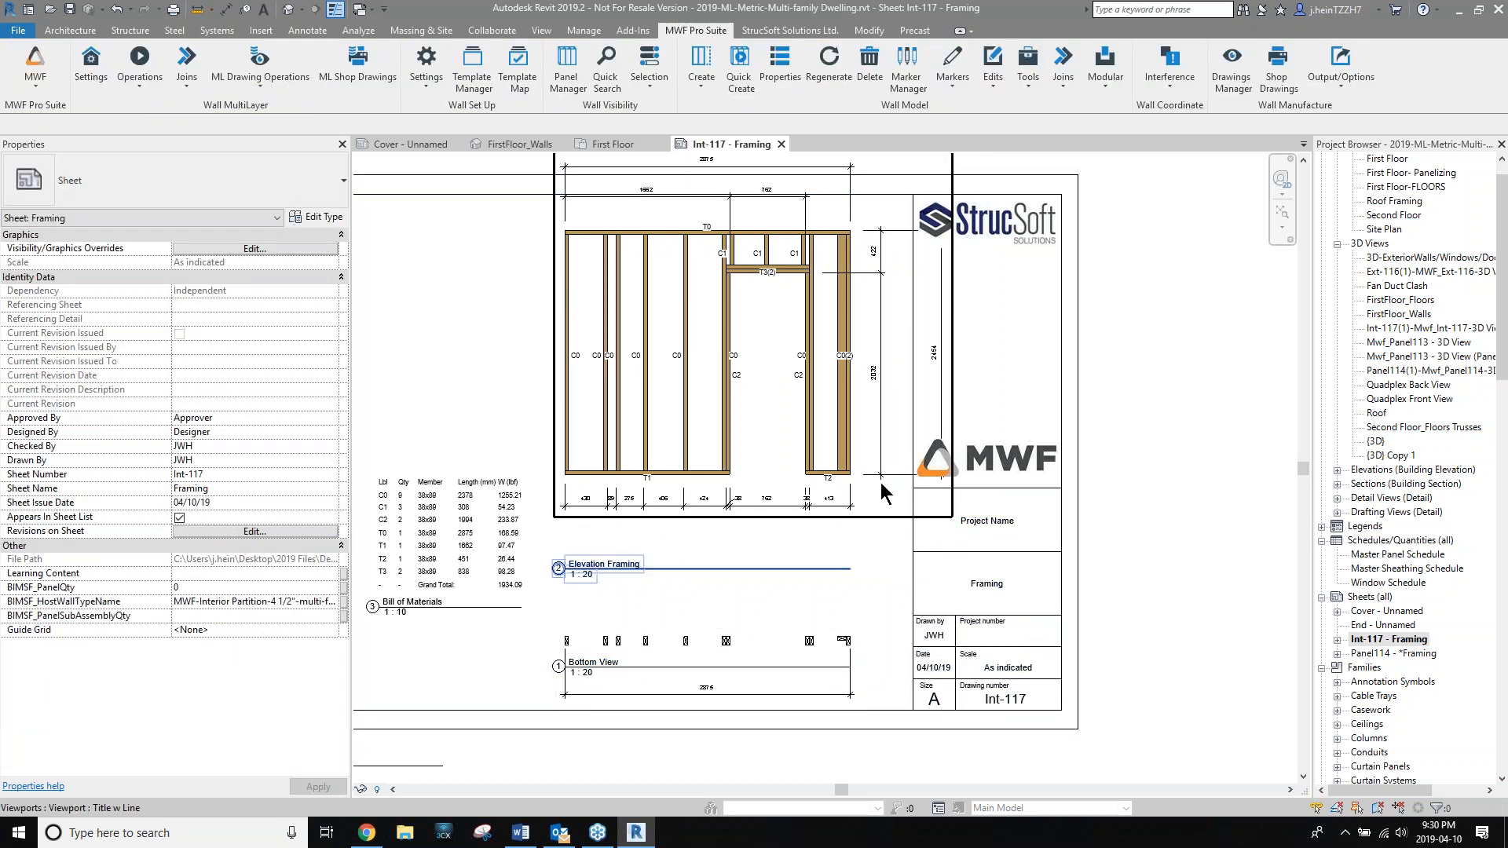
double_click(1401, 652)
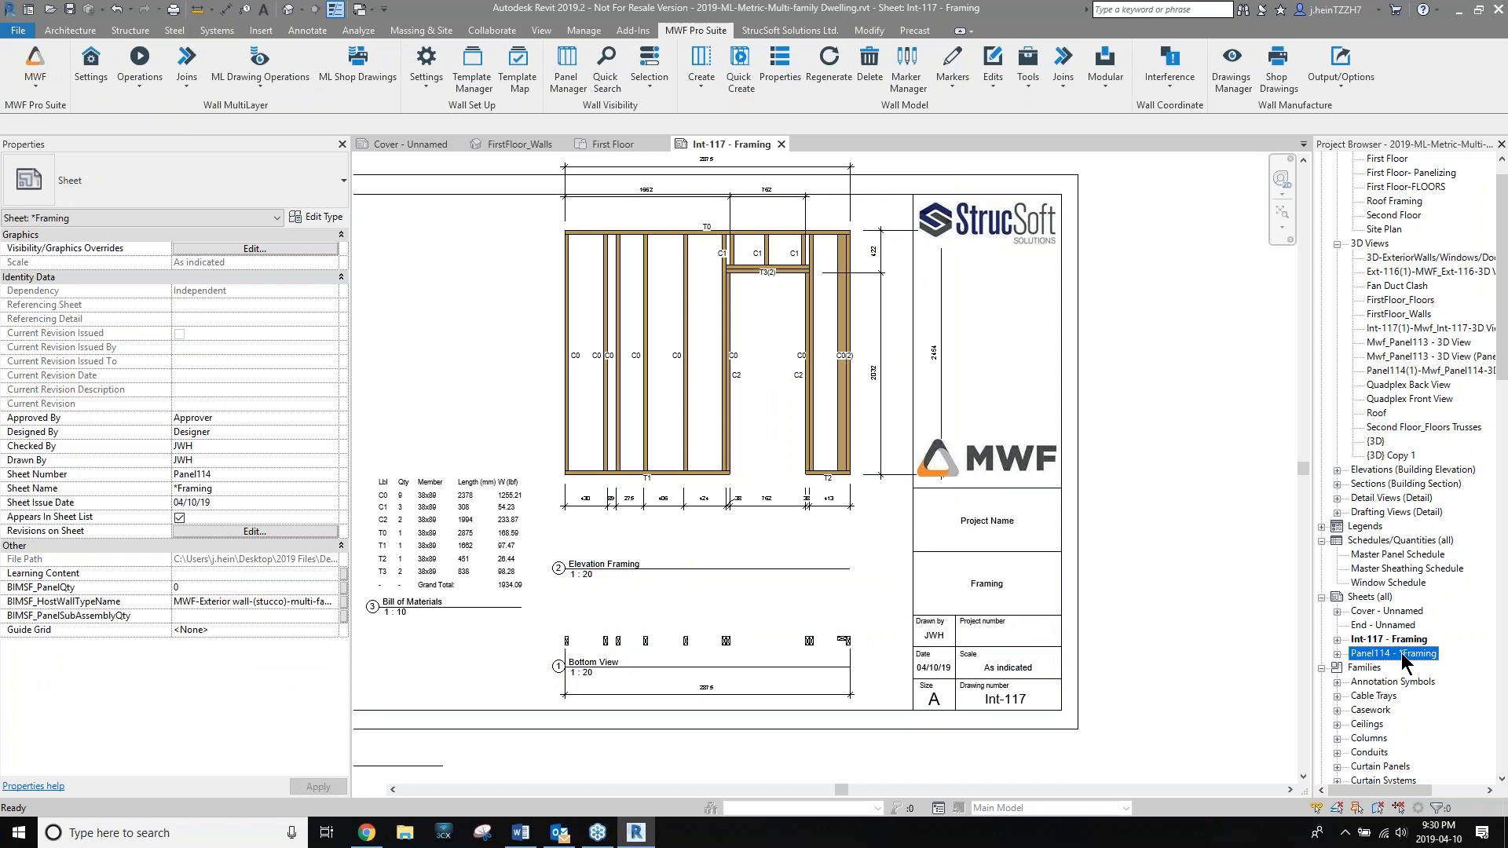
middle_drag(693, 367, 685, 401)
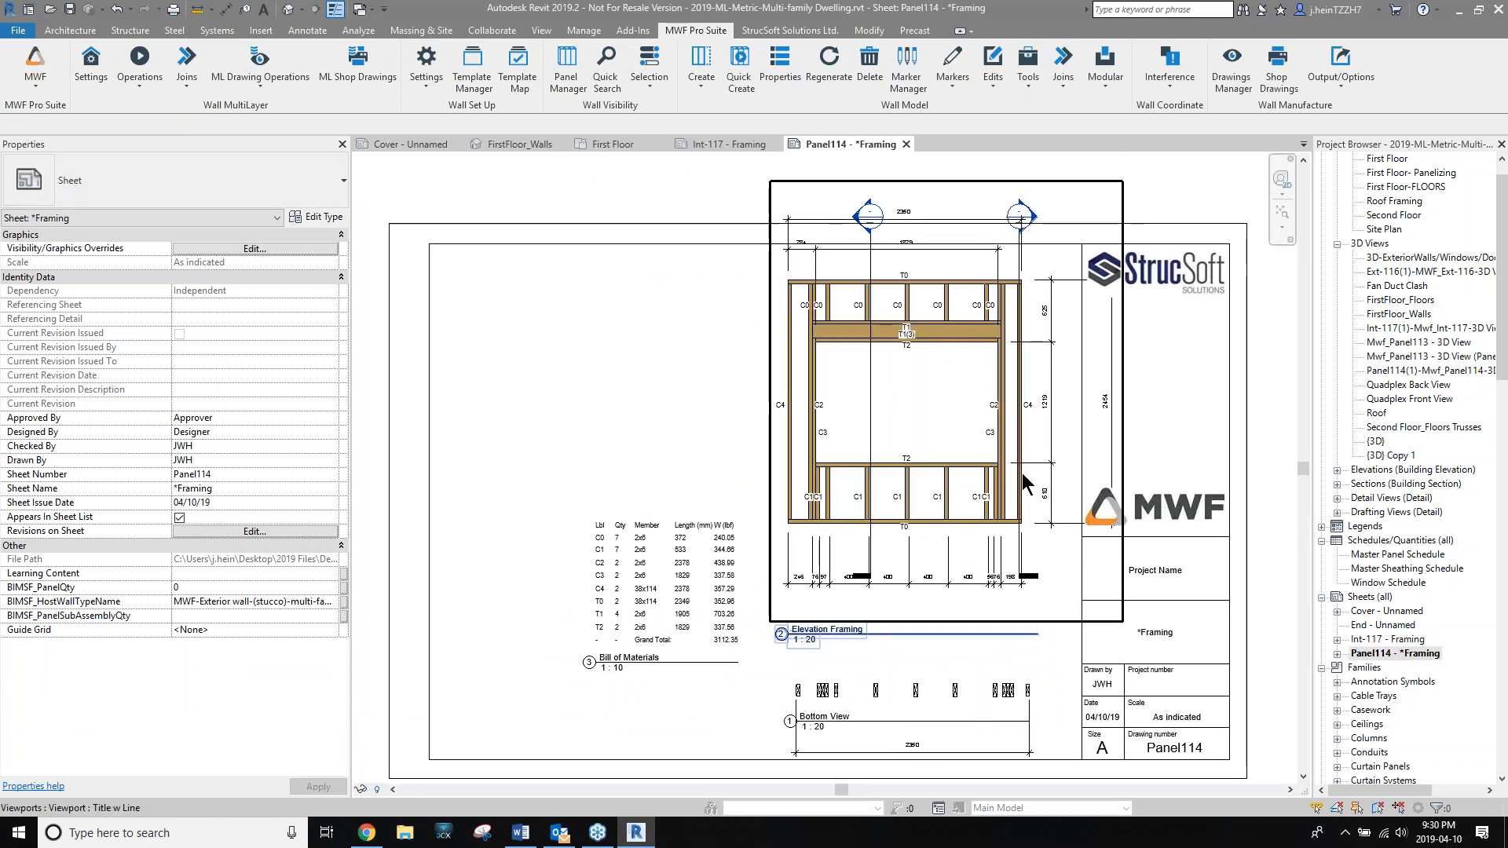
click(906, 145)
click(780, 144)
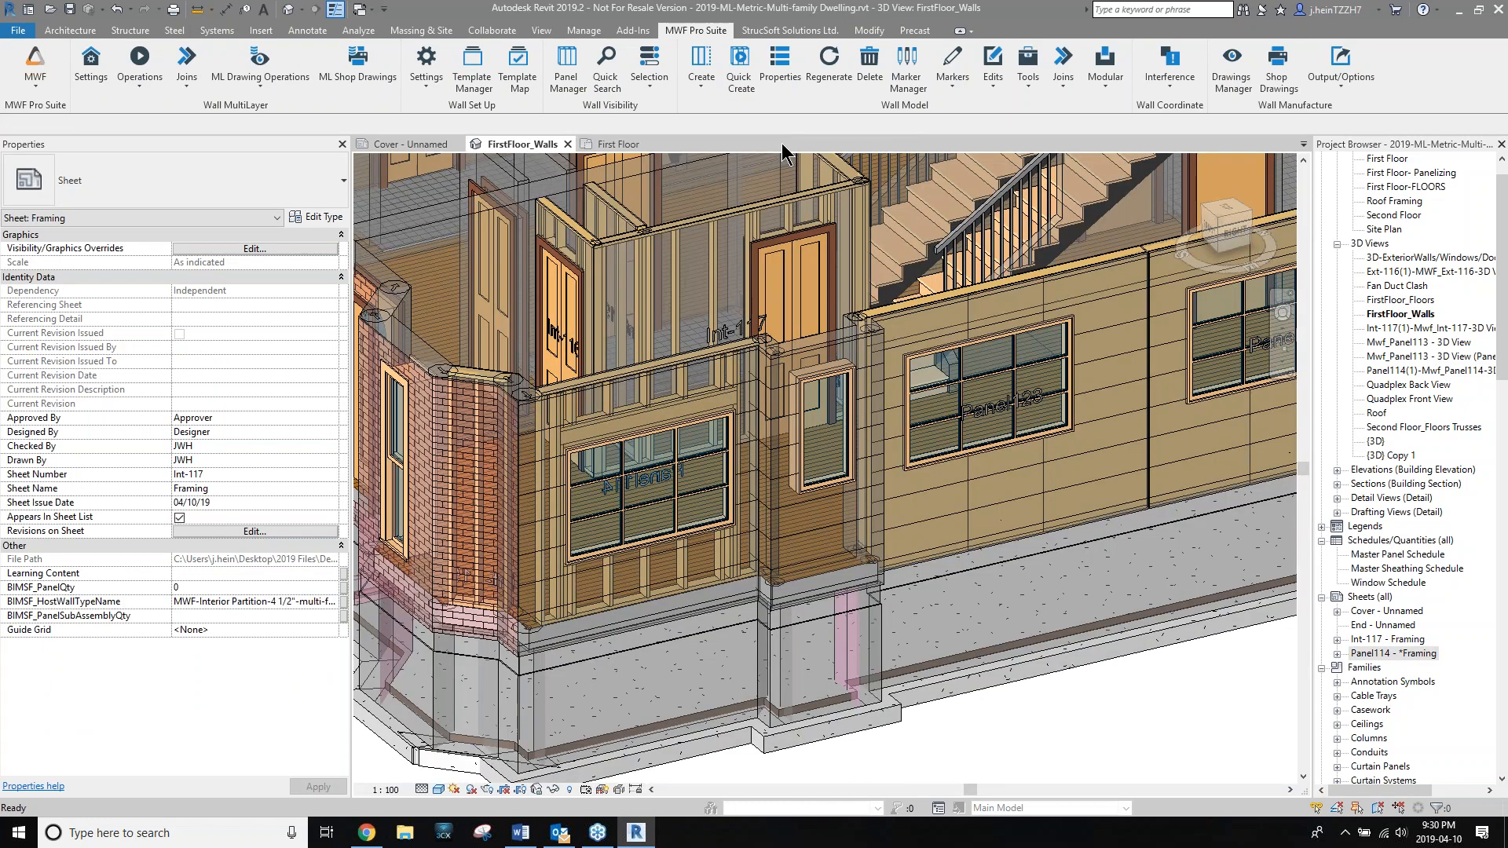
Select the sheathing piece below Panel123's window and open the ML Shop Drawing Example settings for editing in the ML Drawings Manager.
middle_drag(716, 548, 681, 525)
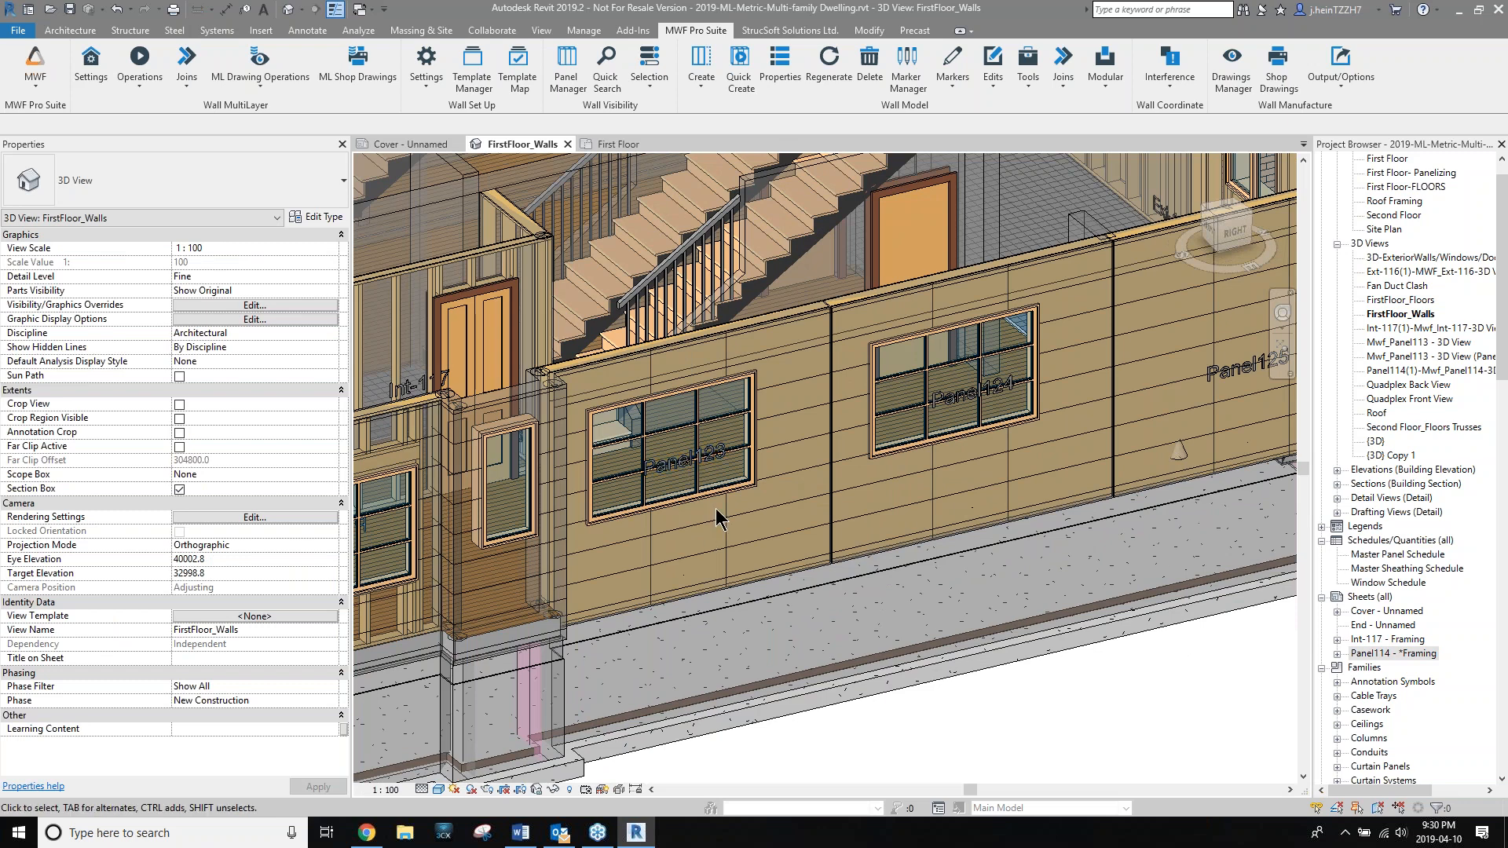
click(726, 515)
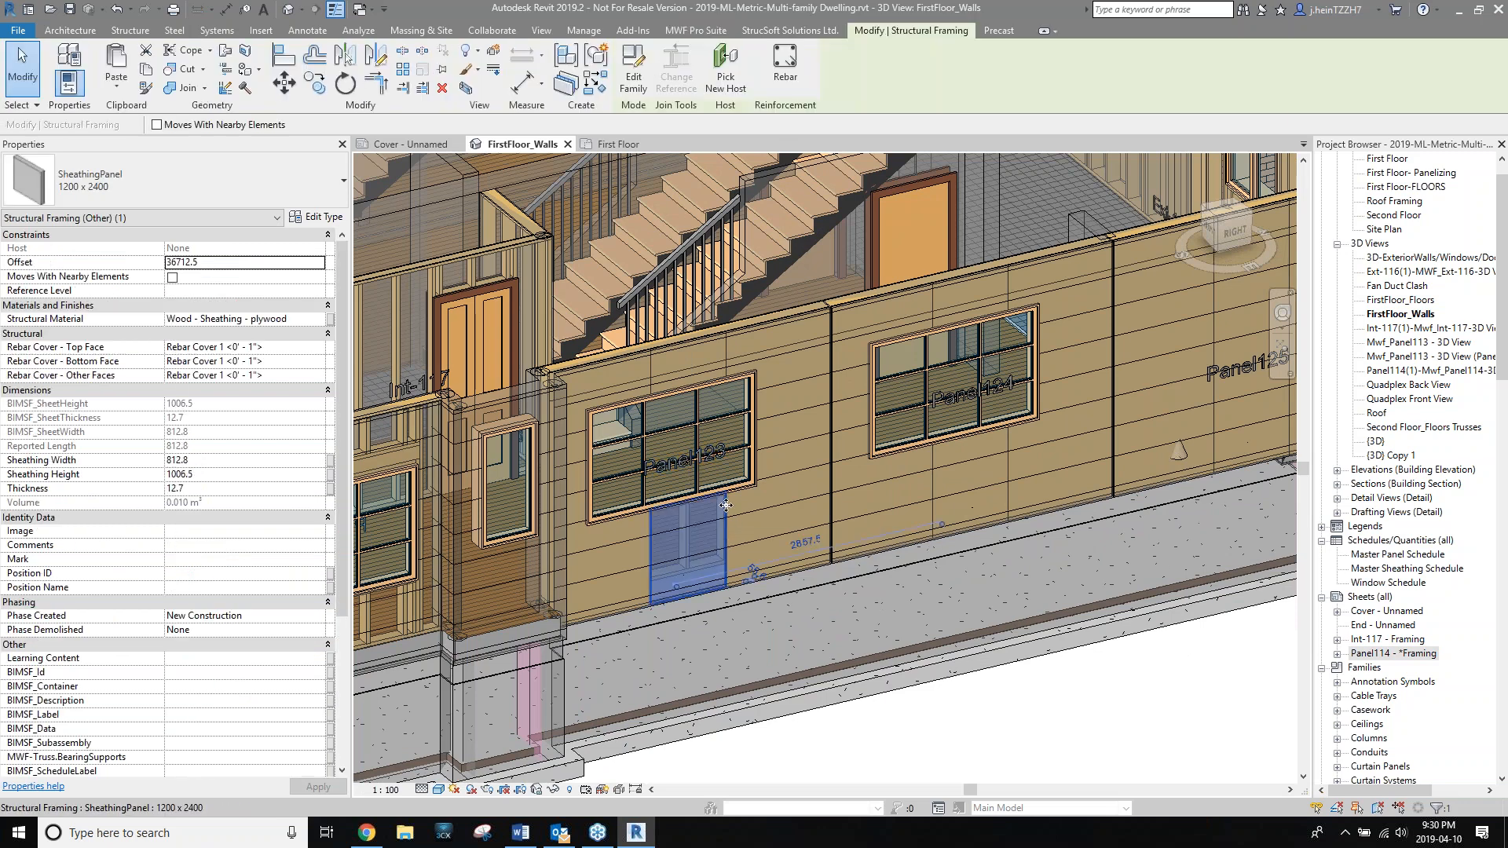
click(706, 32)
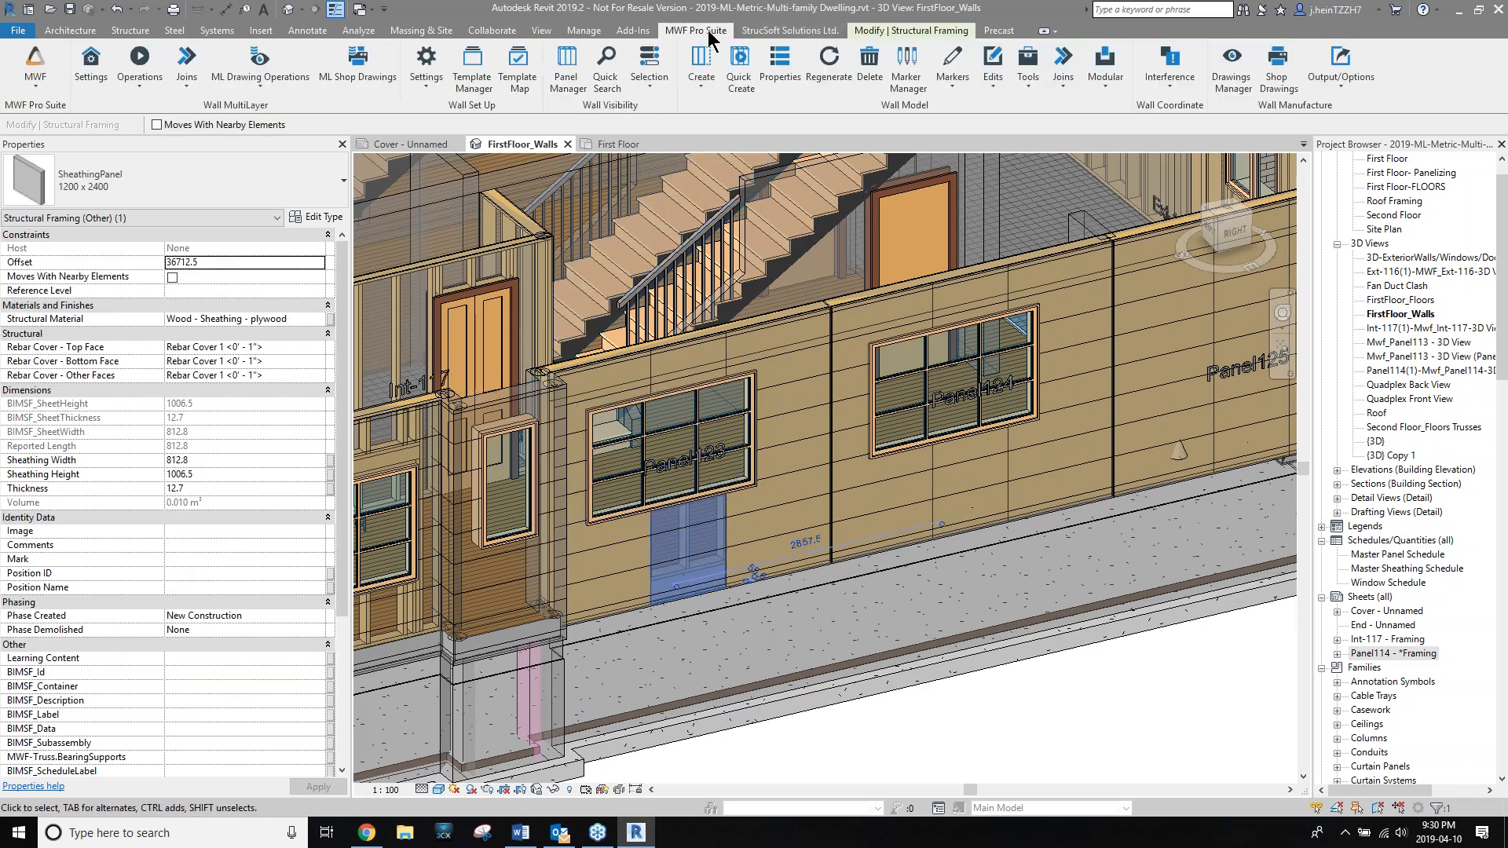
click(262, 62)
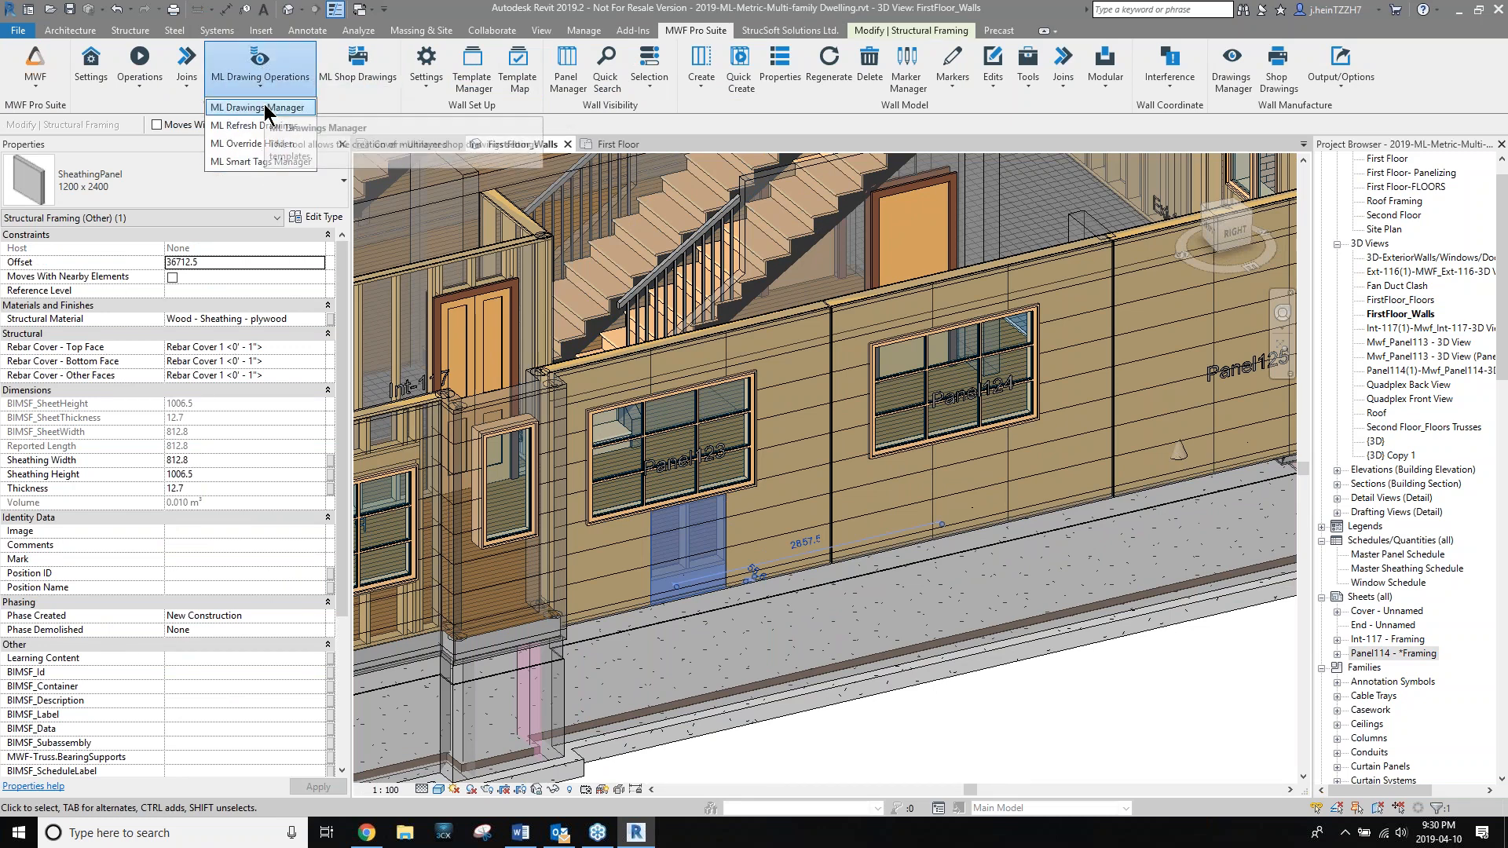
click(264, 107)
click(691, 374)
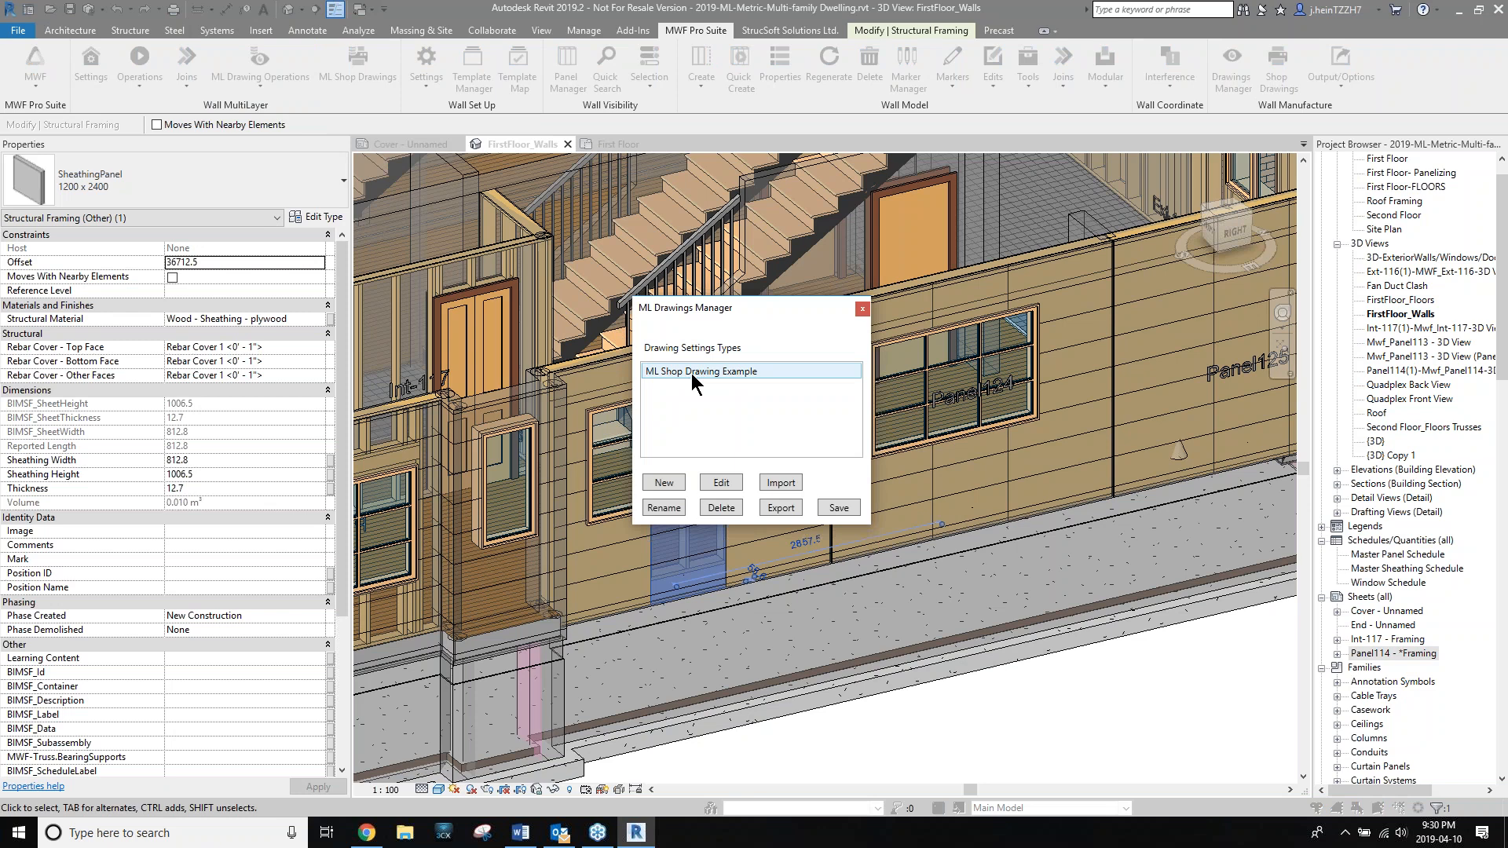
click(723, 483)
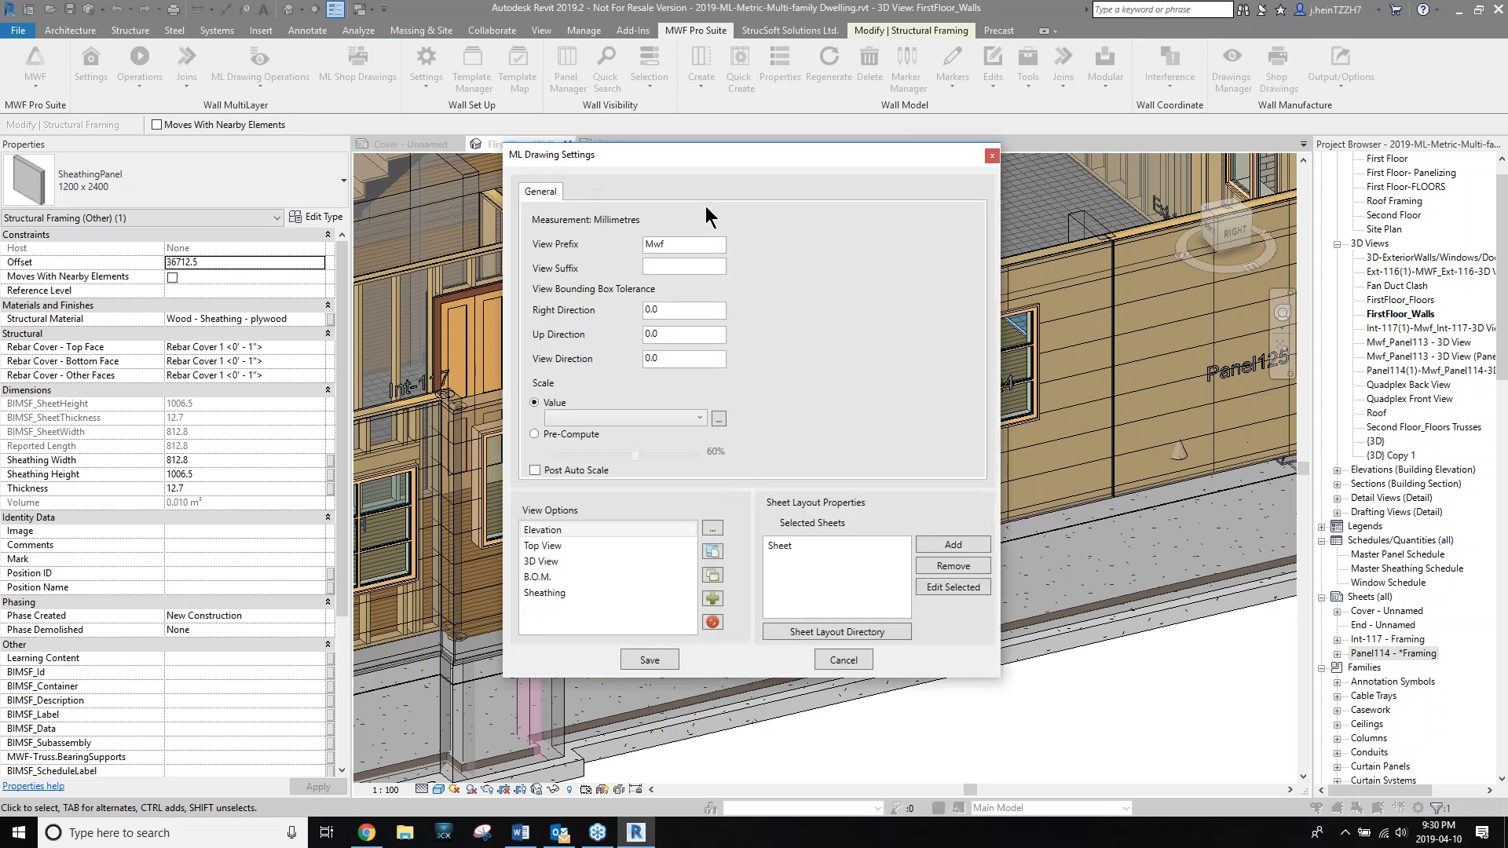
drag(690, 157, 220, 145)
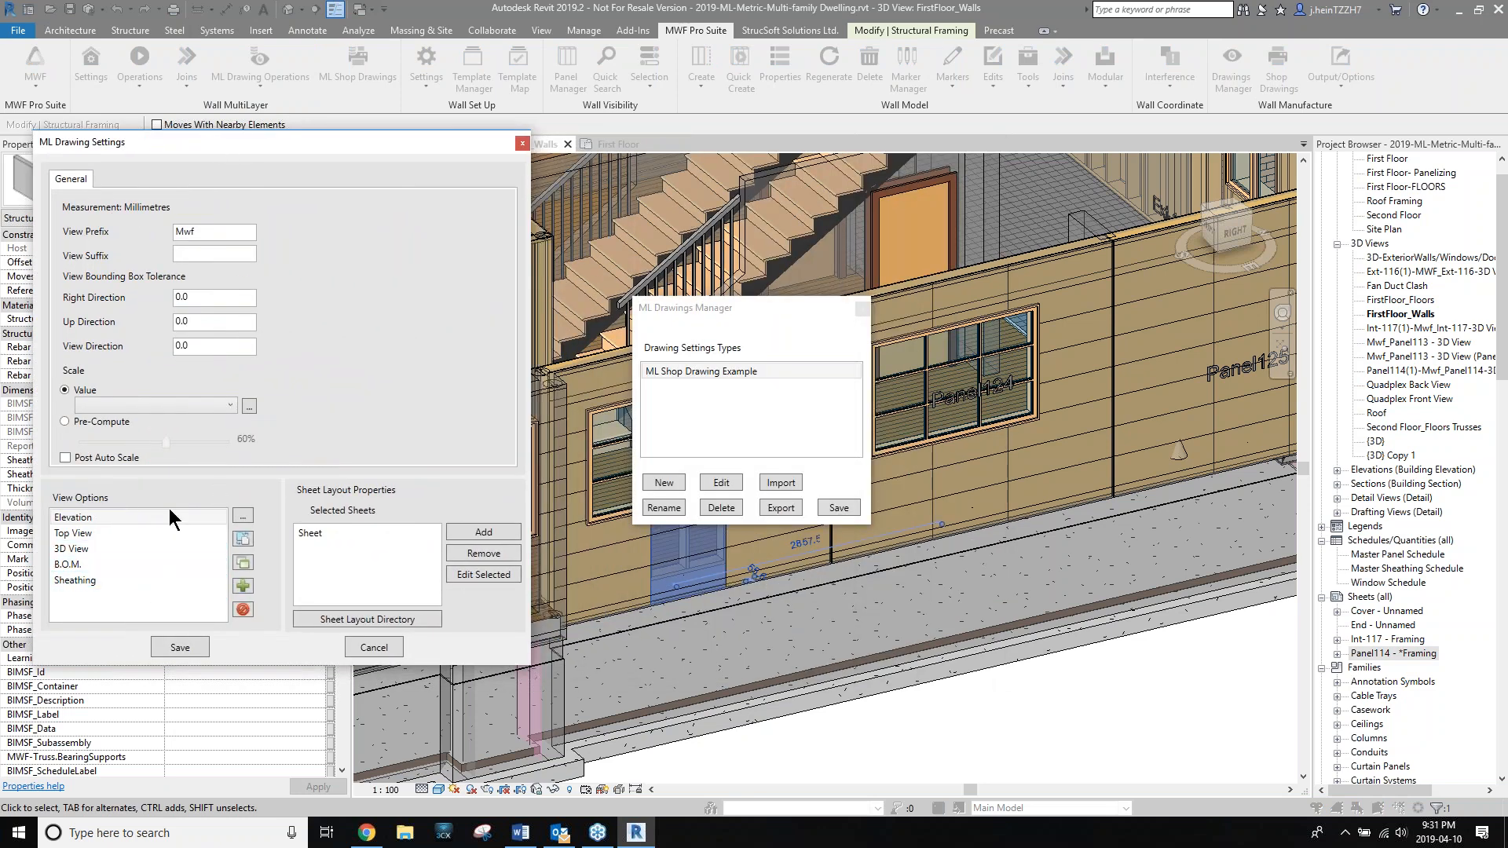
Check the view types available to add, and examine the Elevation view template's label annotations and its viewport, dimension and label settings.
click(240, 586)
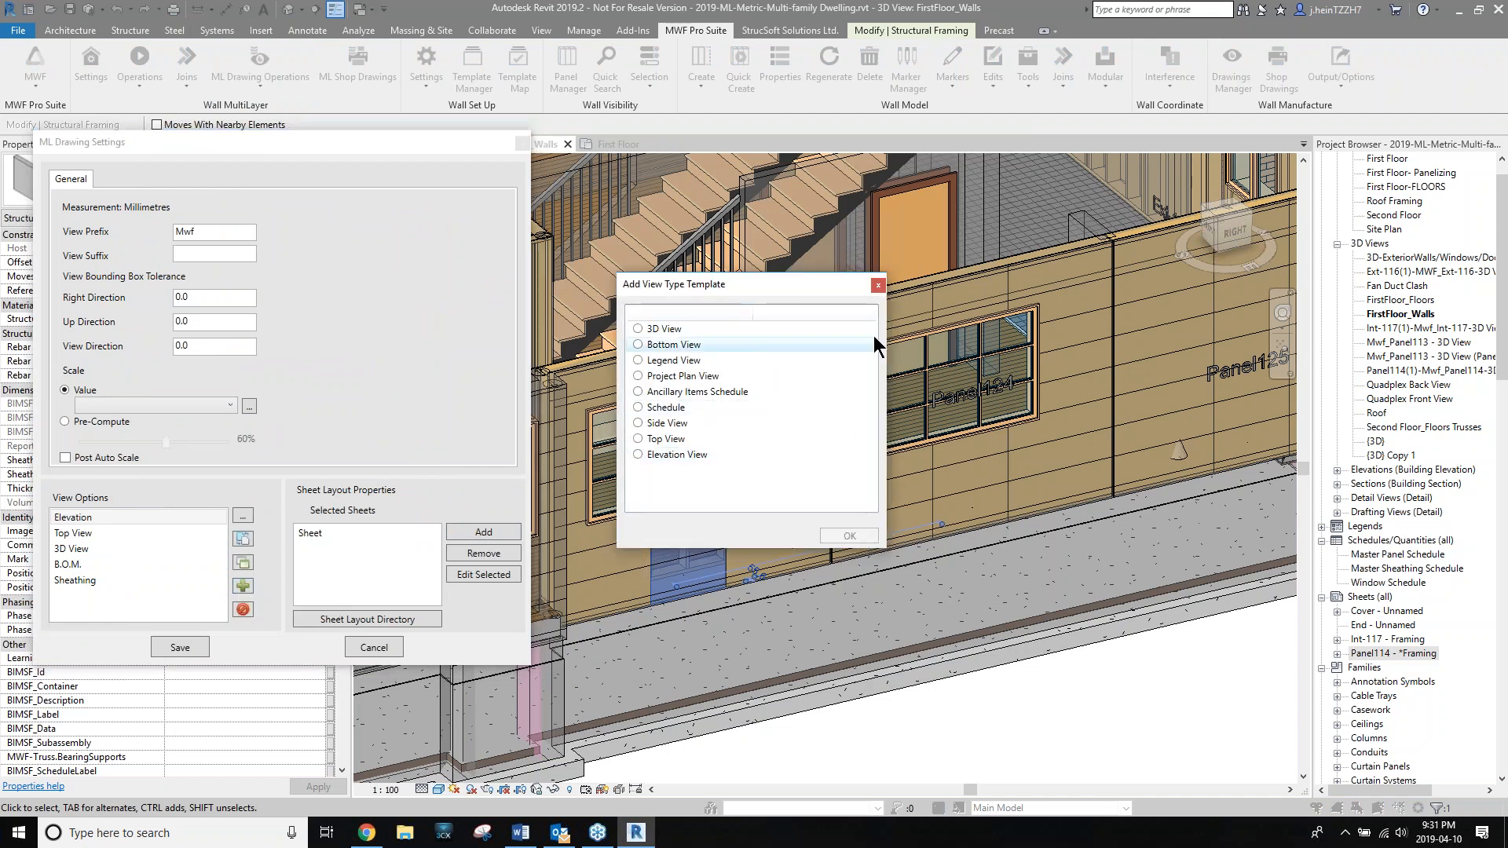
click(878, 284)
click(243, 515)
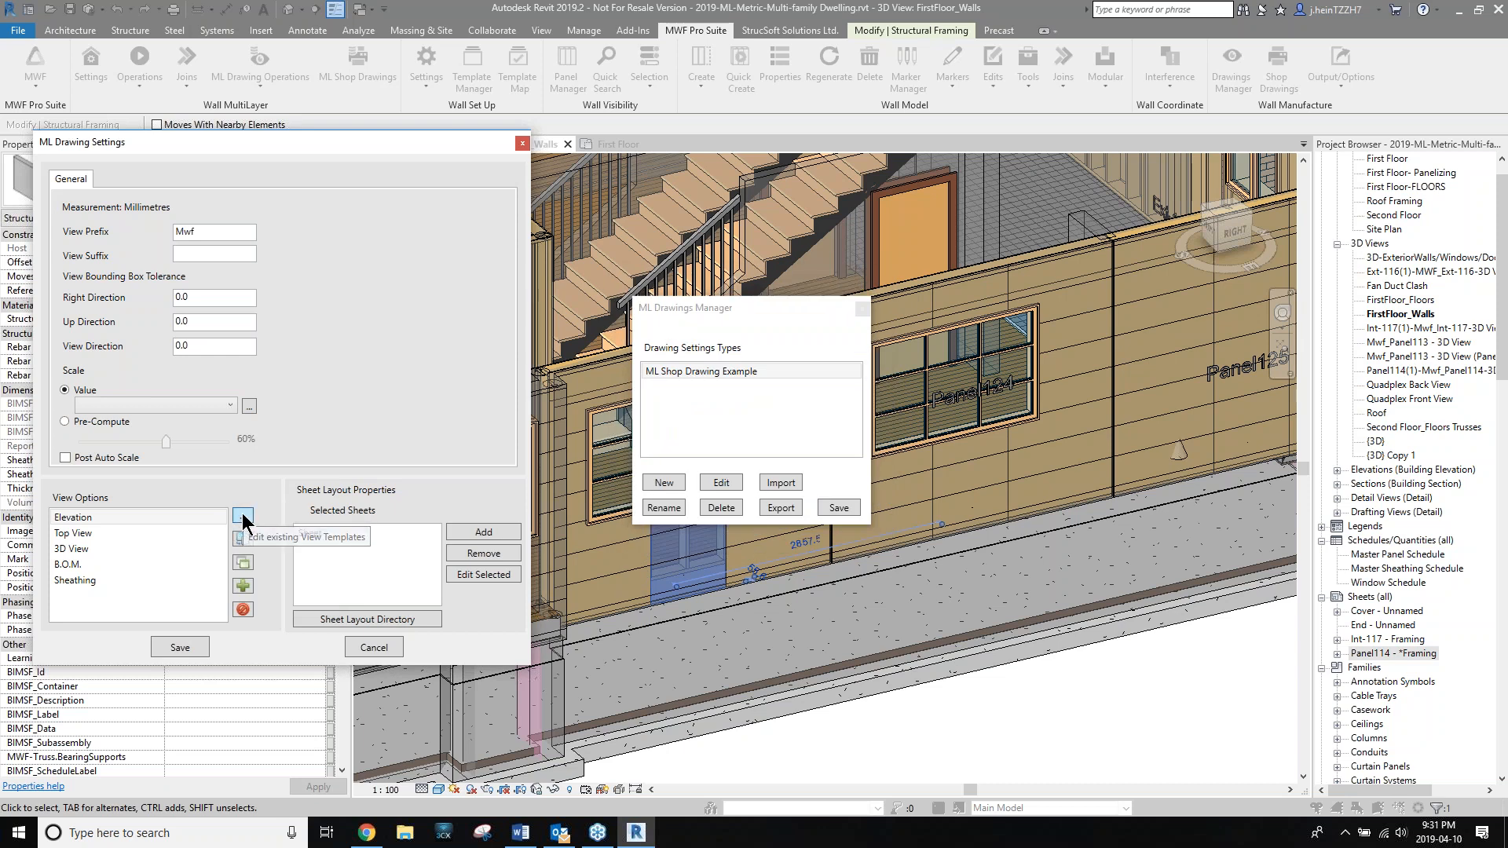
click(244, 517)
click(552, 264)
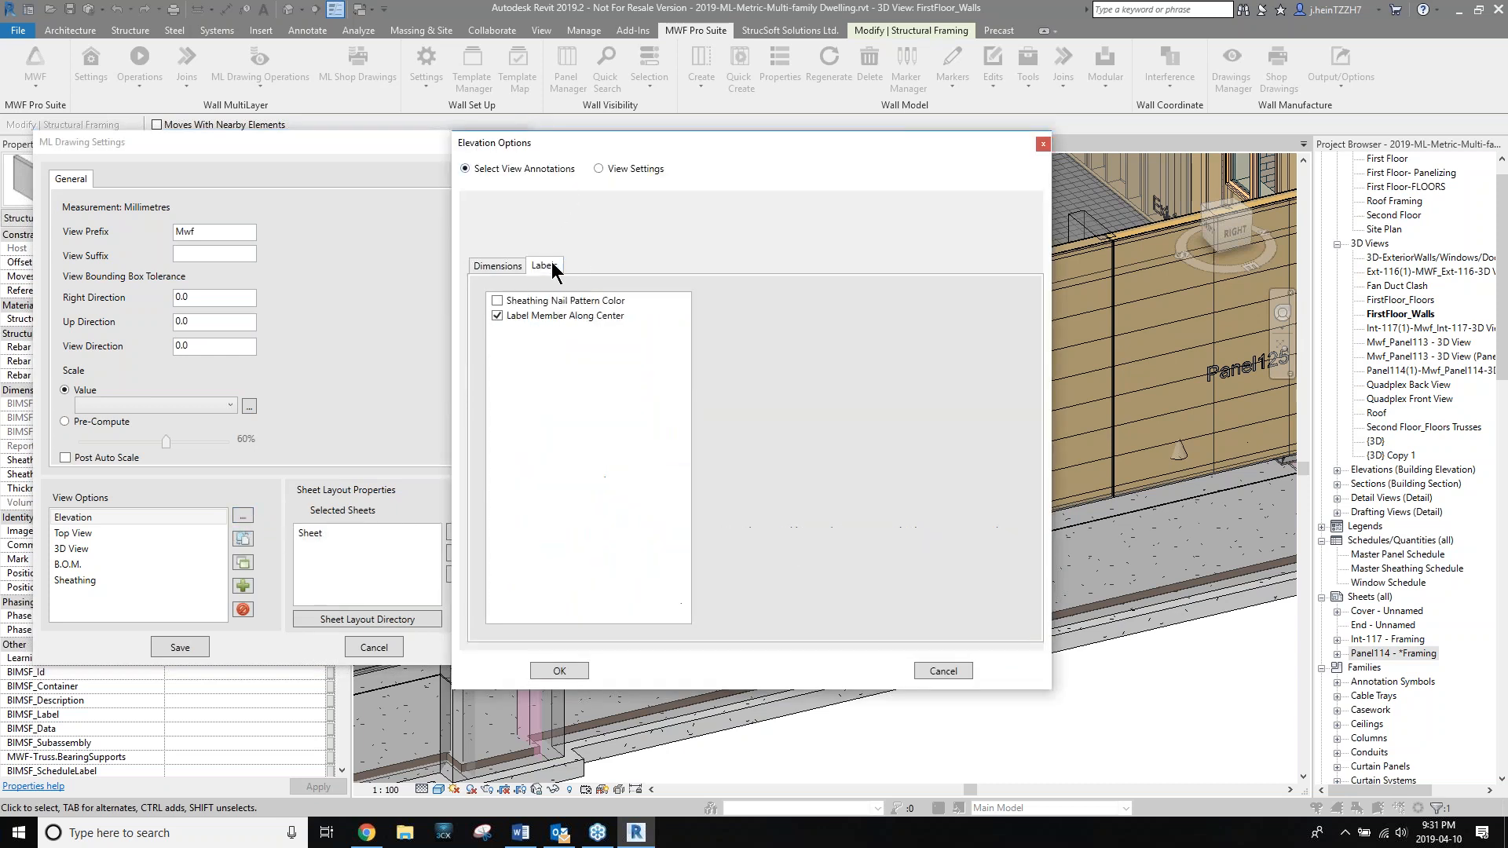
click(599, 169)
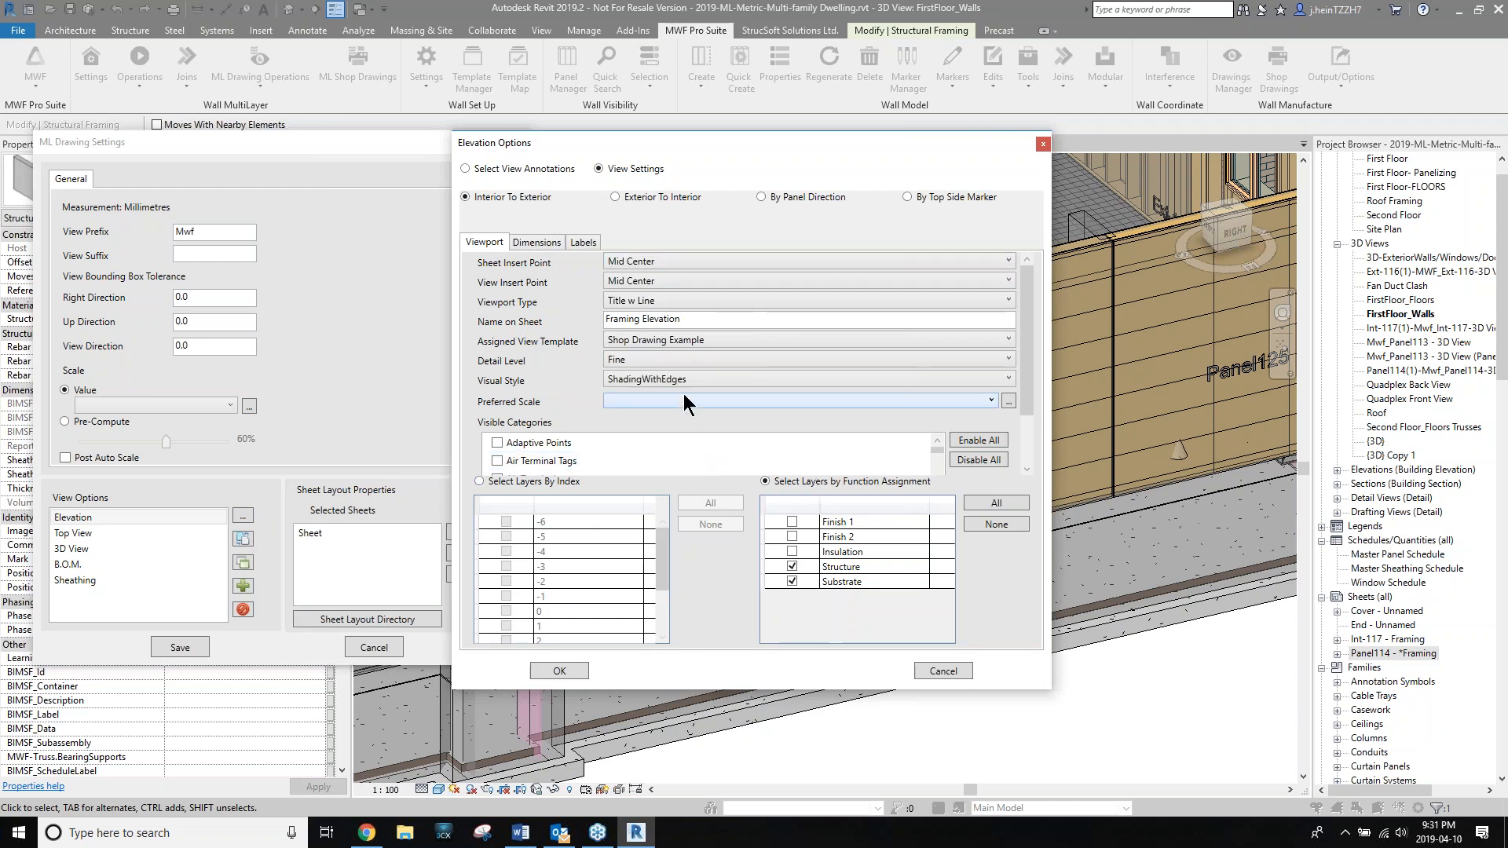
click(549, 245)
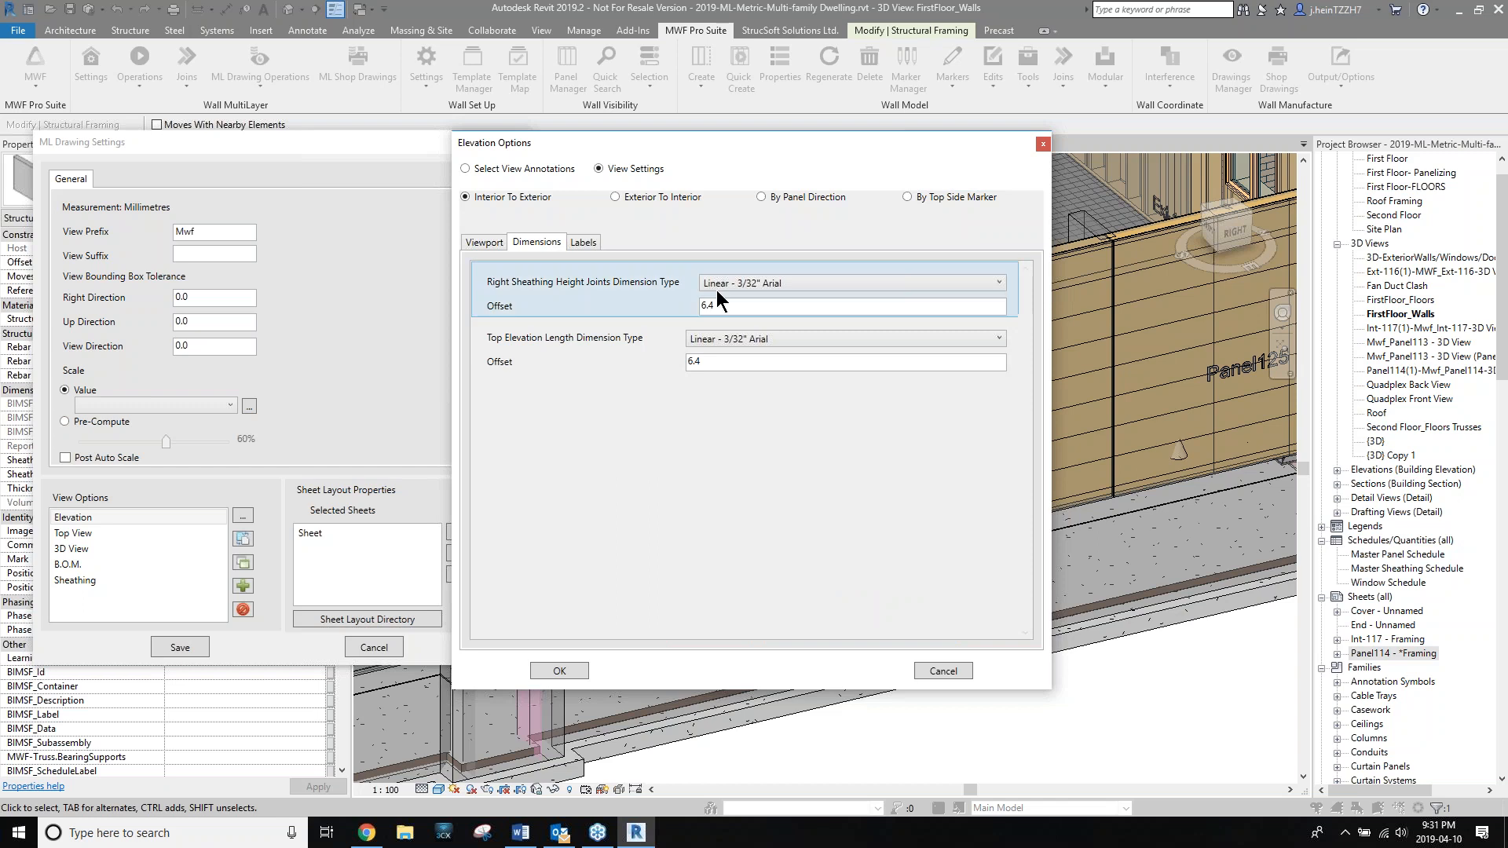
click(585, 243)
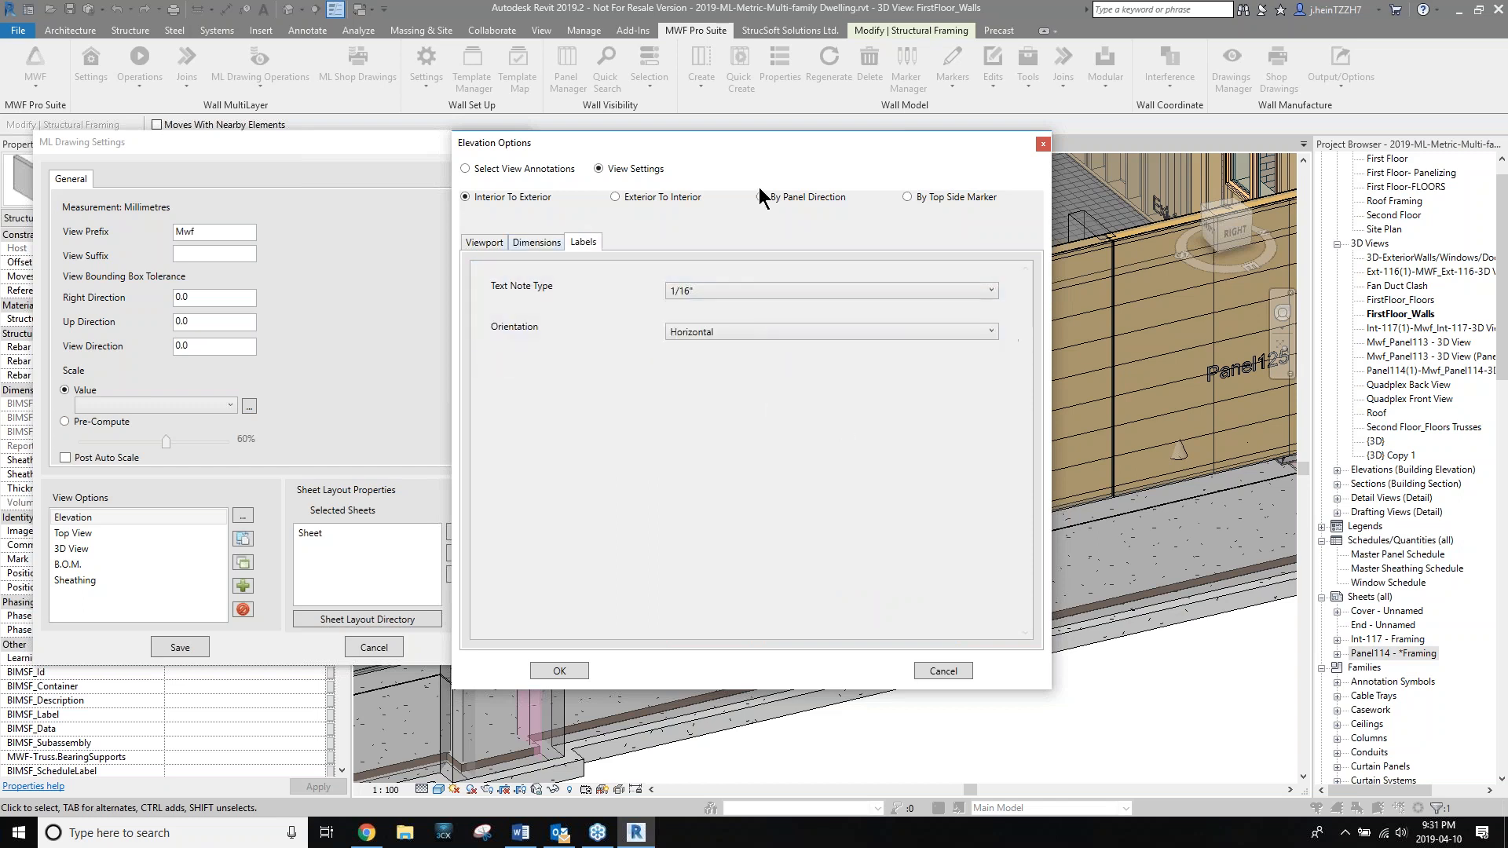
Leave the elevation options, the ML drawing settings and the drawings manager without saving changes.
click(942, 672)
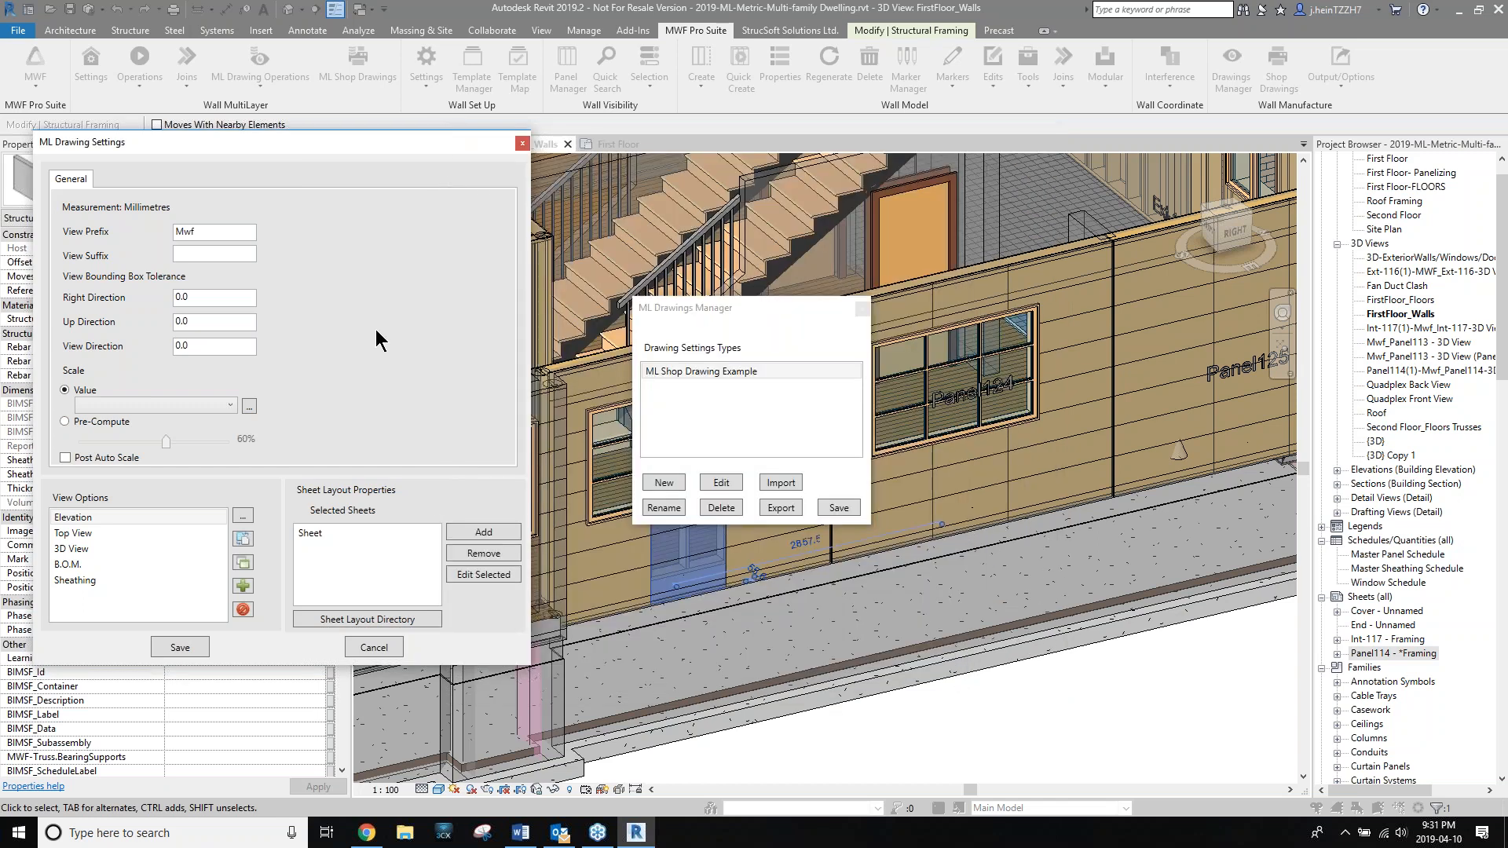
click(393, 647)
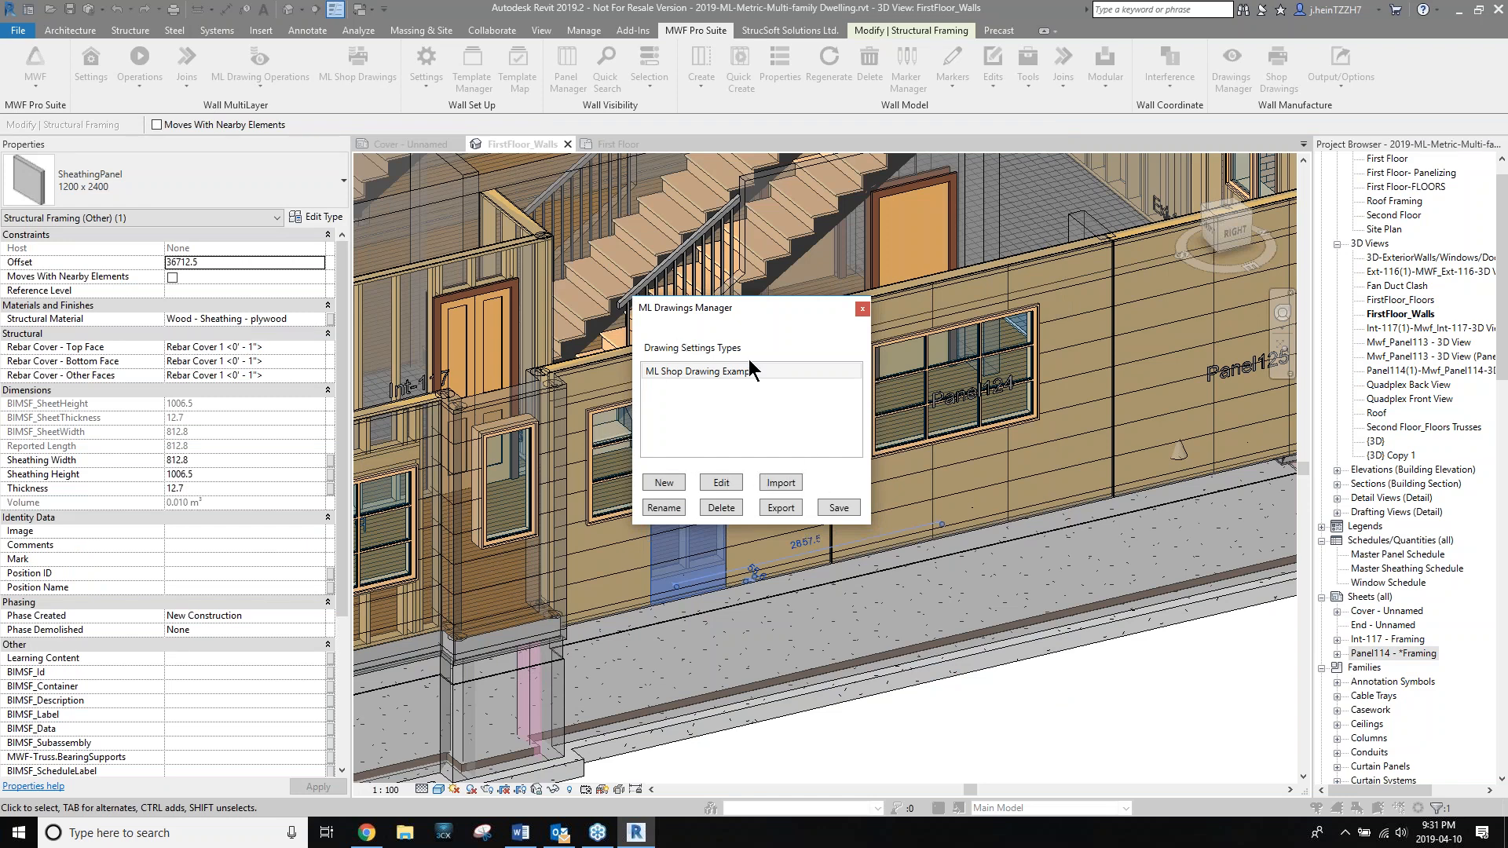
click(862, 311)
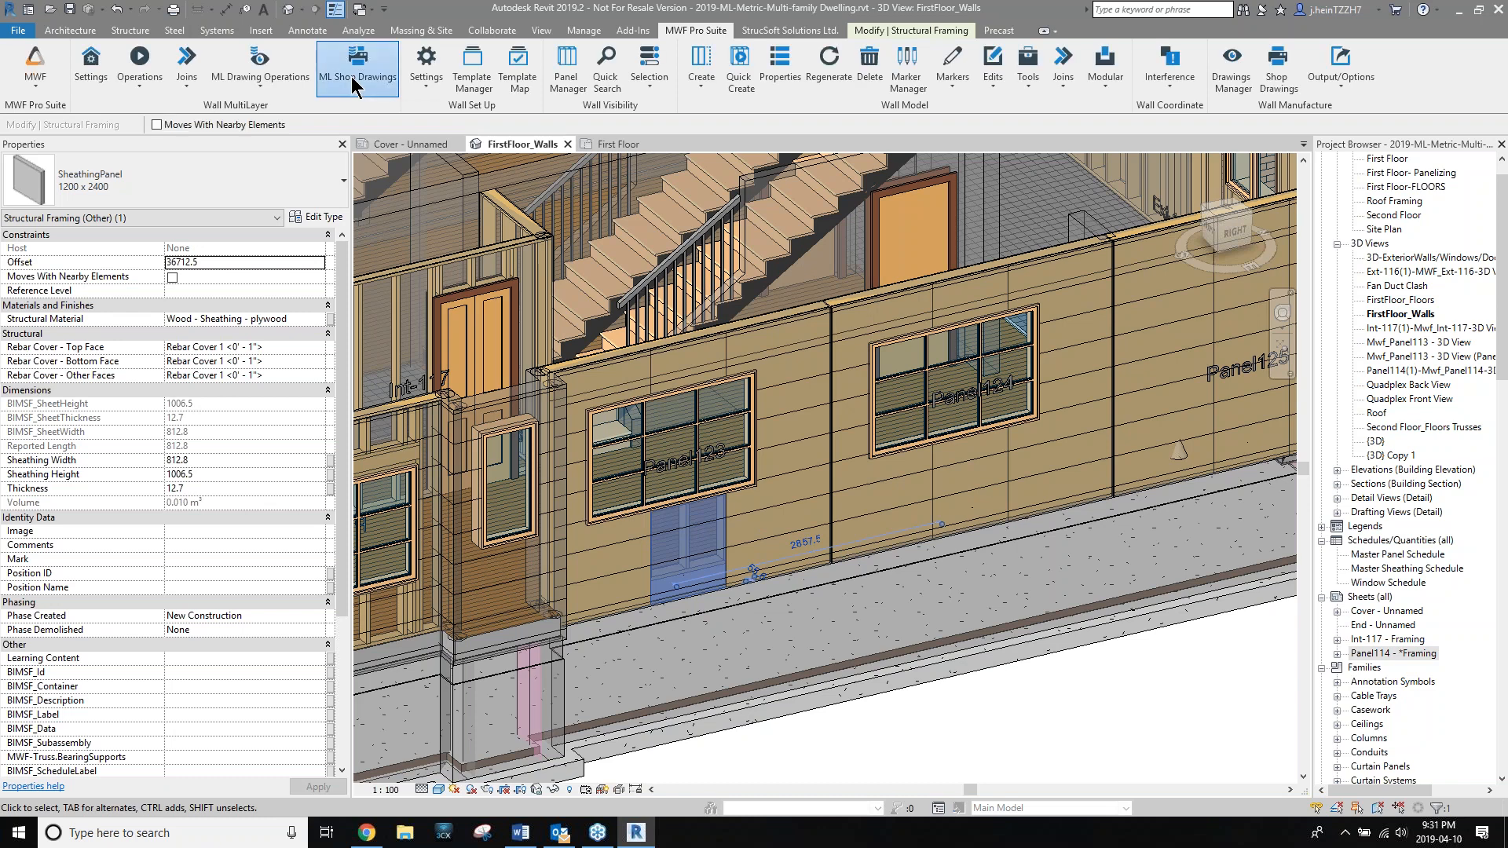
Generate ML shop drawings for the selected sheathing panel using the ML Shop Drawing Example settings with Override Existing, and dismiss the log.
click(351, 77)
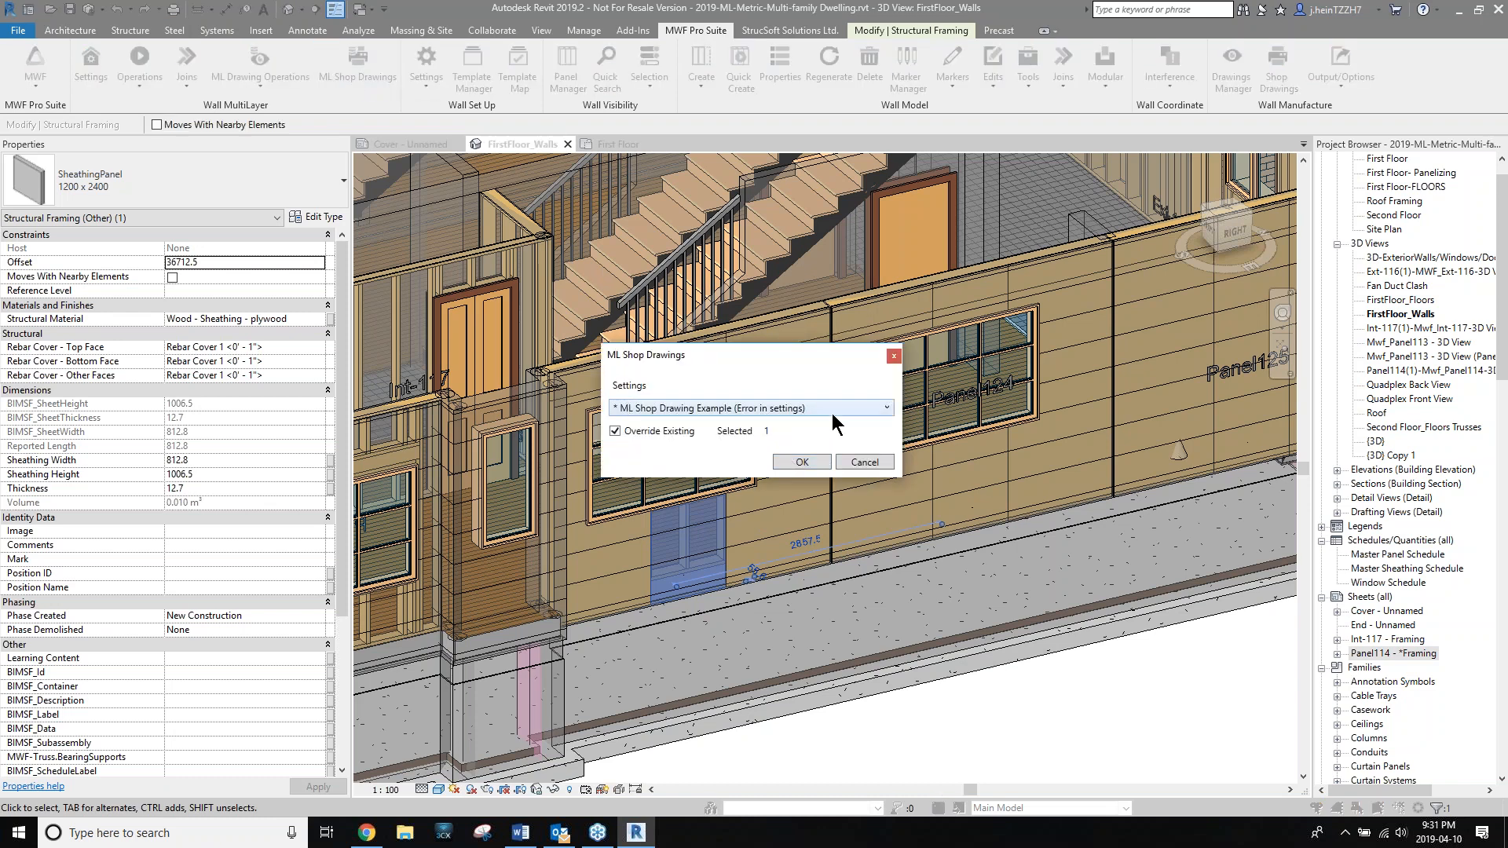
click(821, 464)
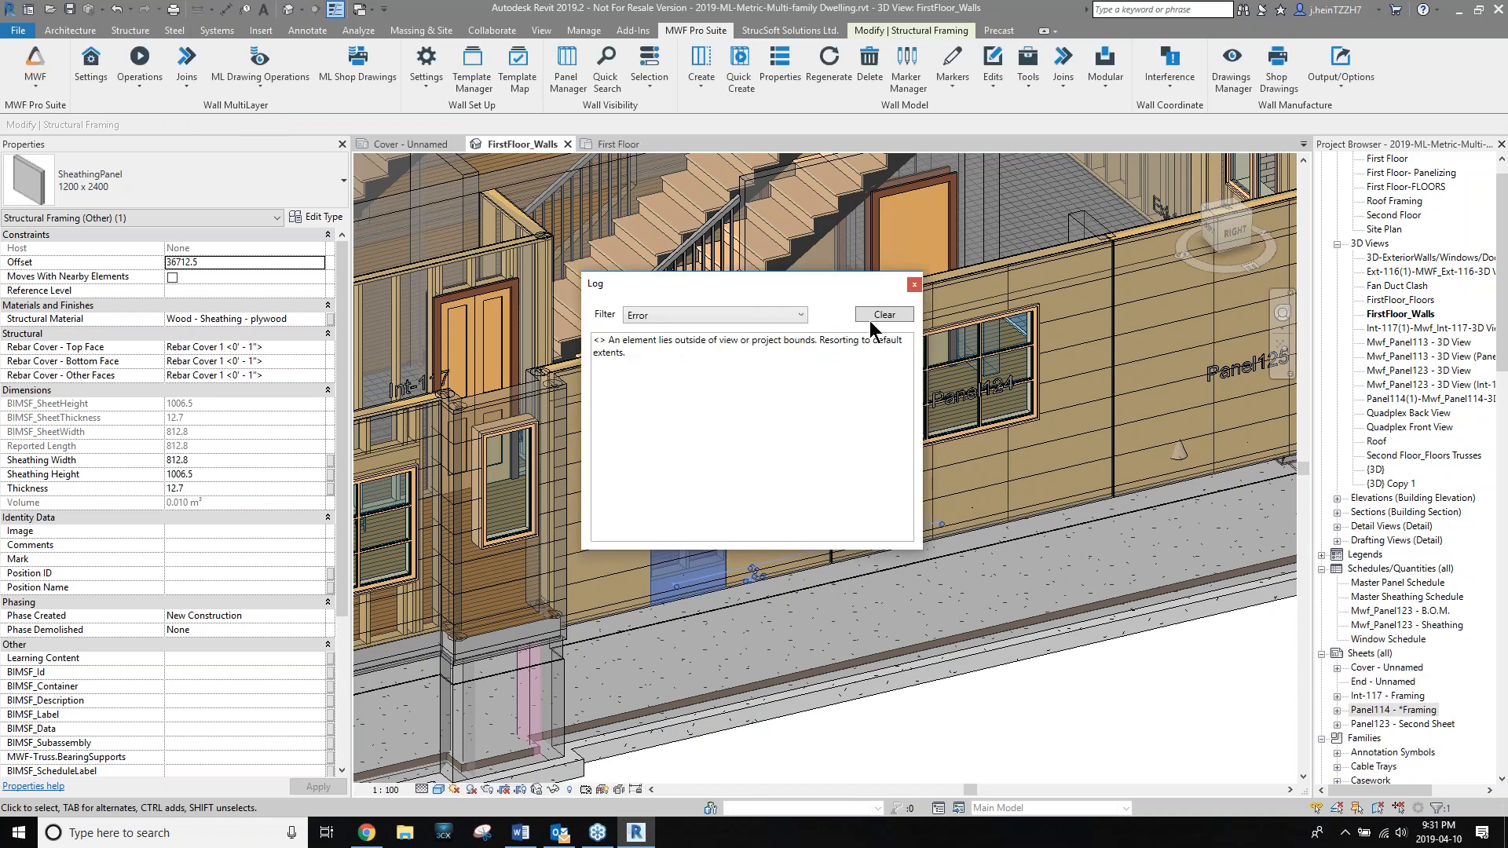
click(915, 286)
Open the Panel123 - Second Sheet and examine its B.O.M. schedule, sheathing schedule and framing elevation.
click(1403, 724)
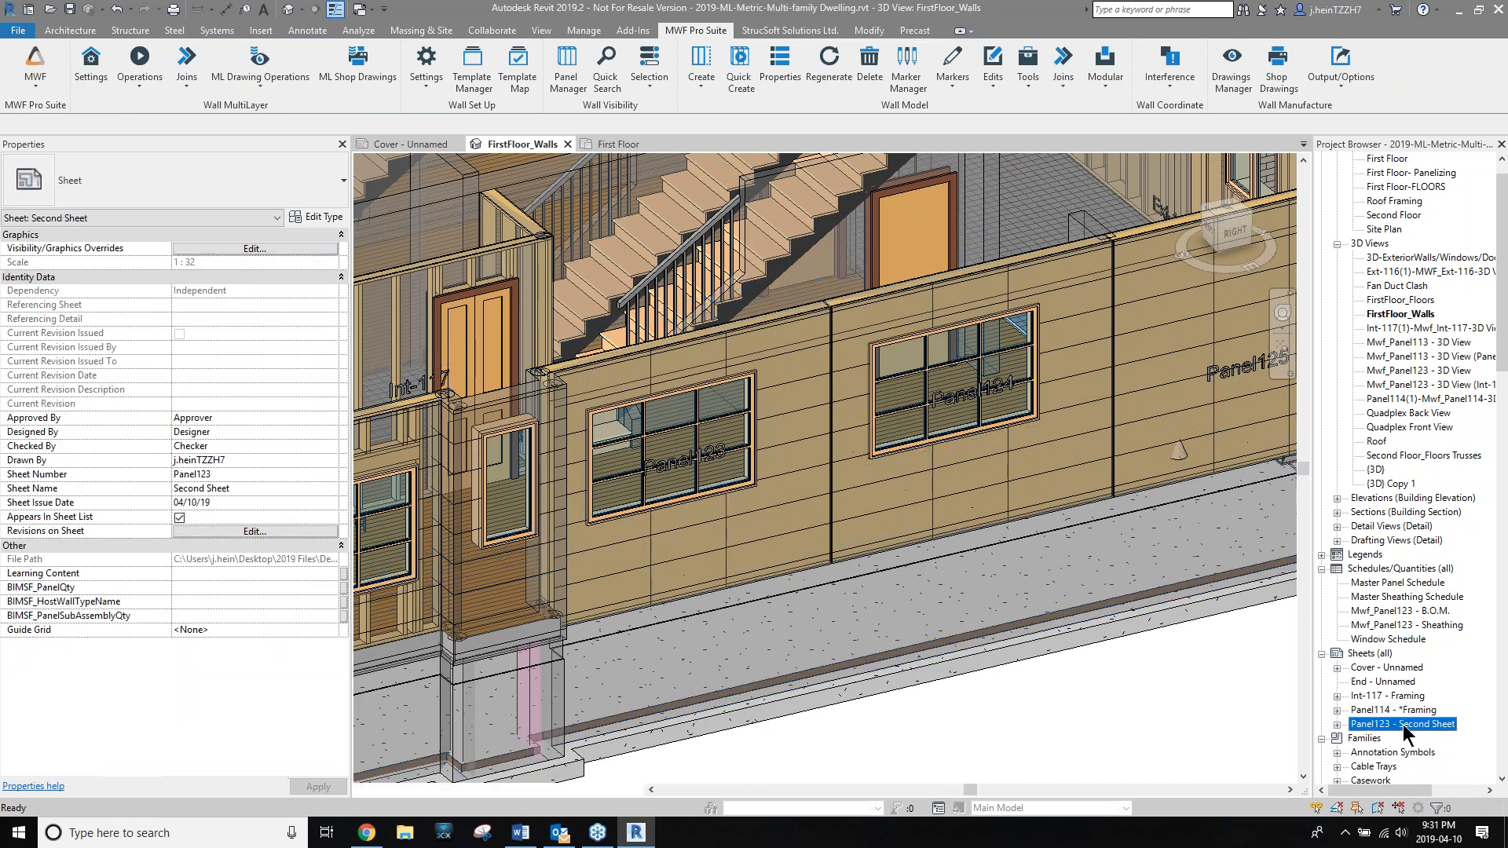
double_click(1402, 724)
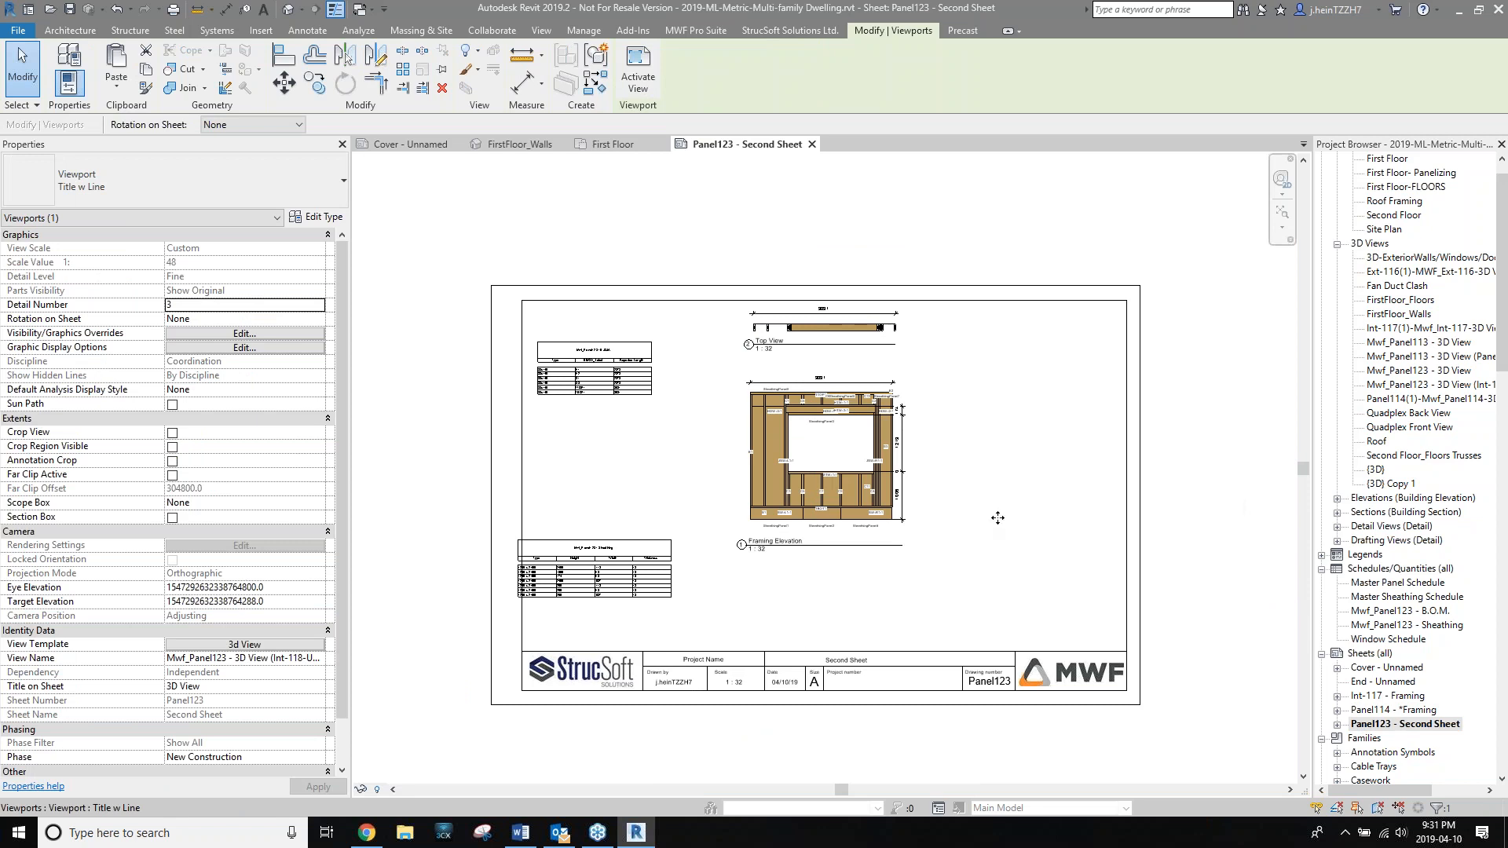
scroll(649, 434, up, 3)
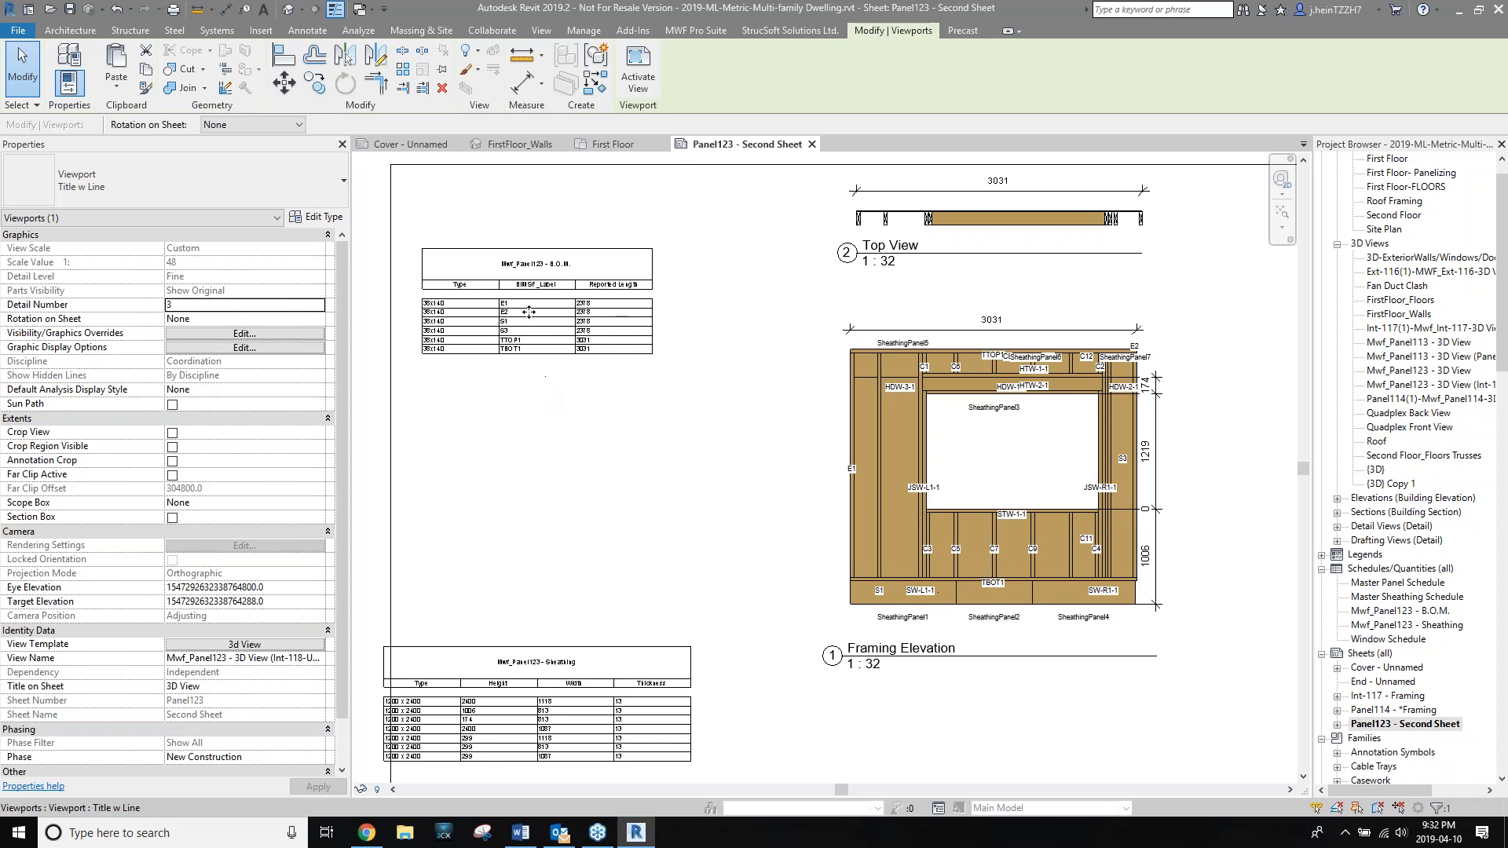
scroll(534, 318, up, 2)
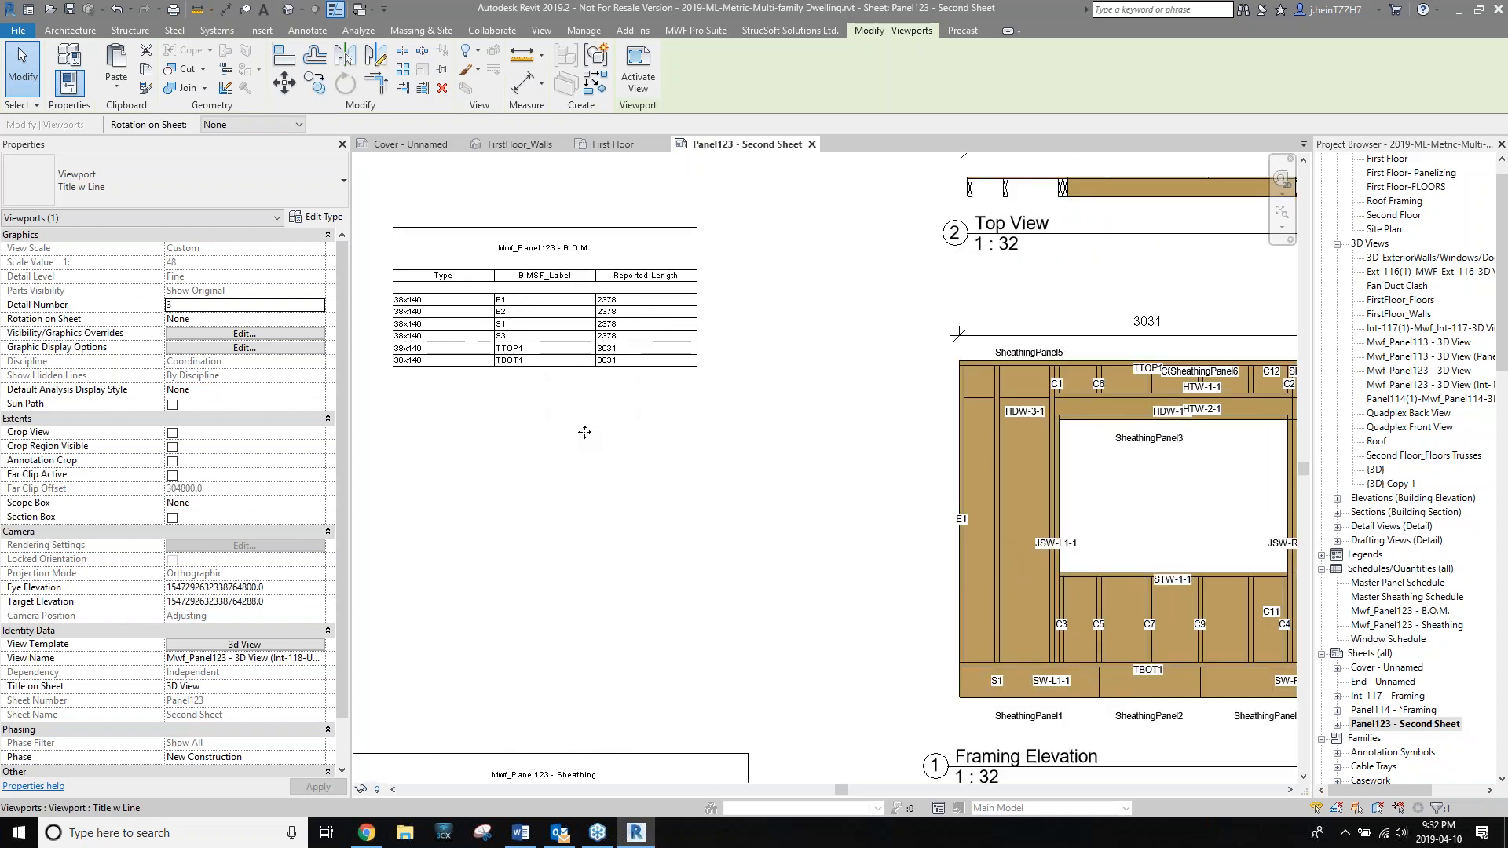
scroll(585, 430, down, 2)
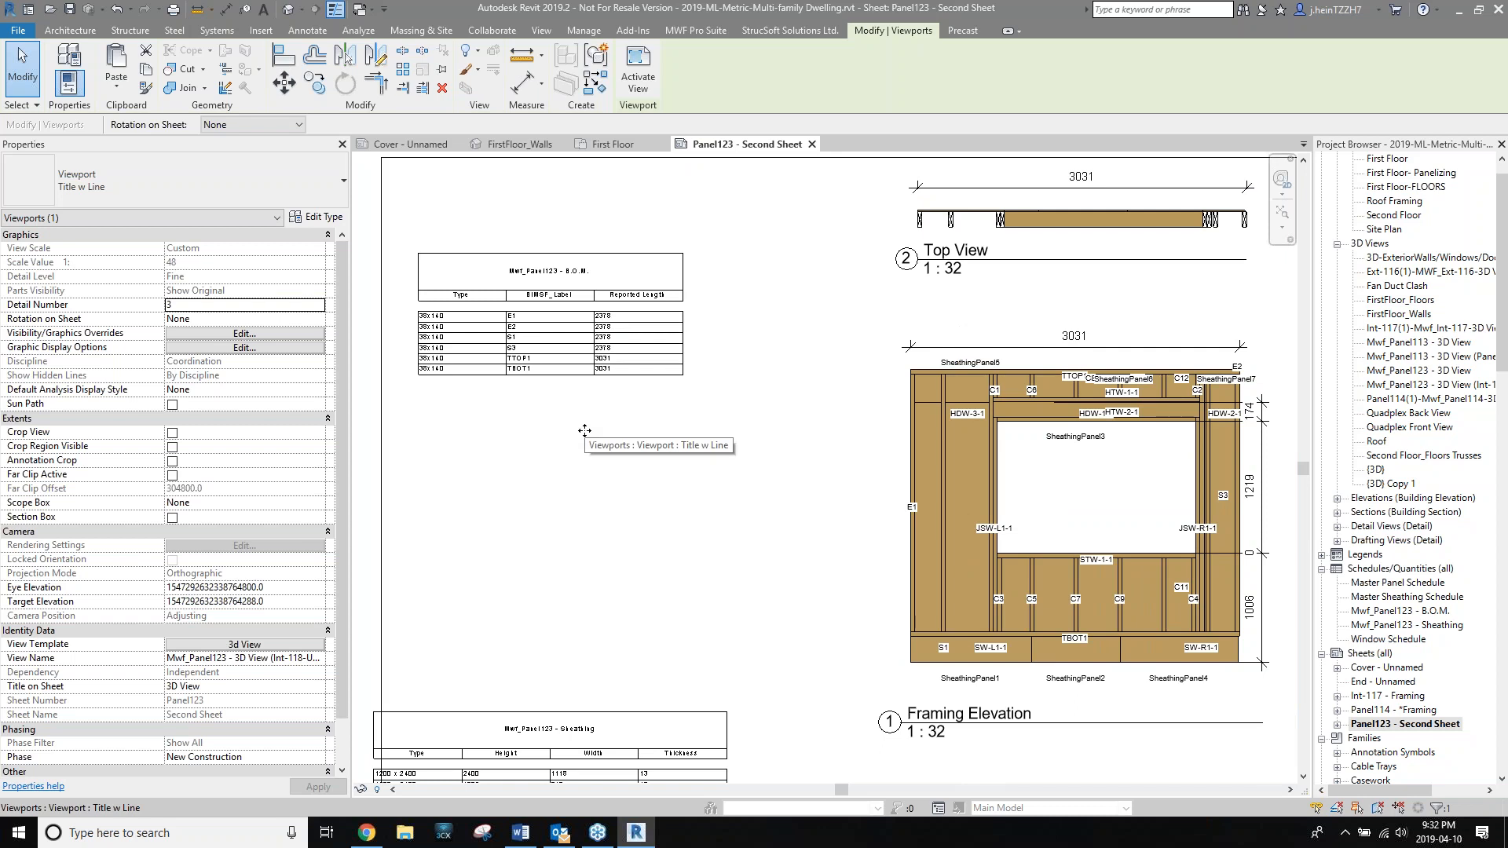
middle_drag(616, 485, 624, 378)
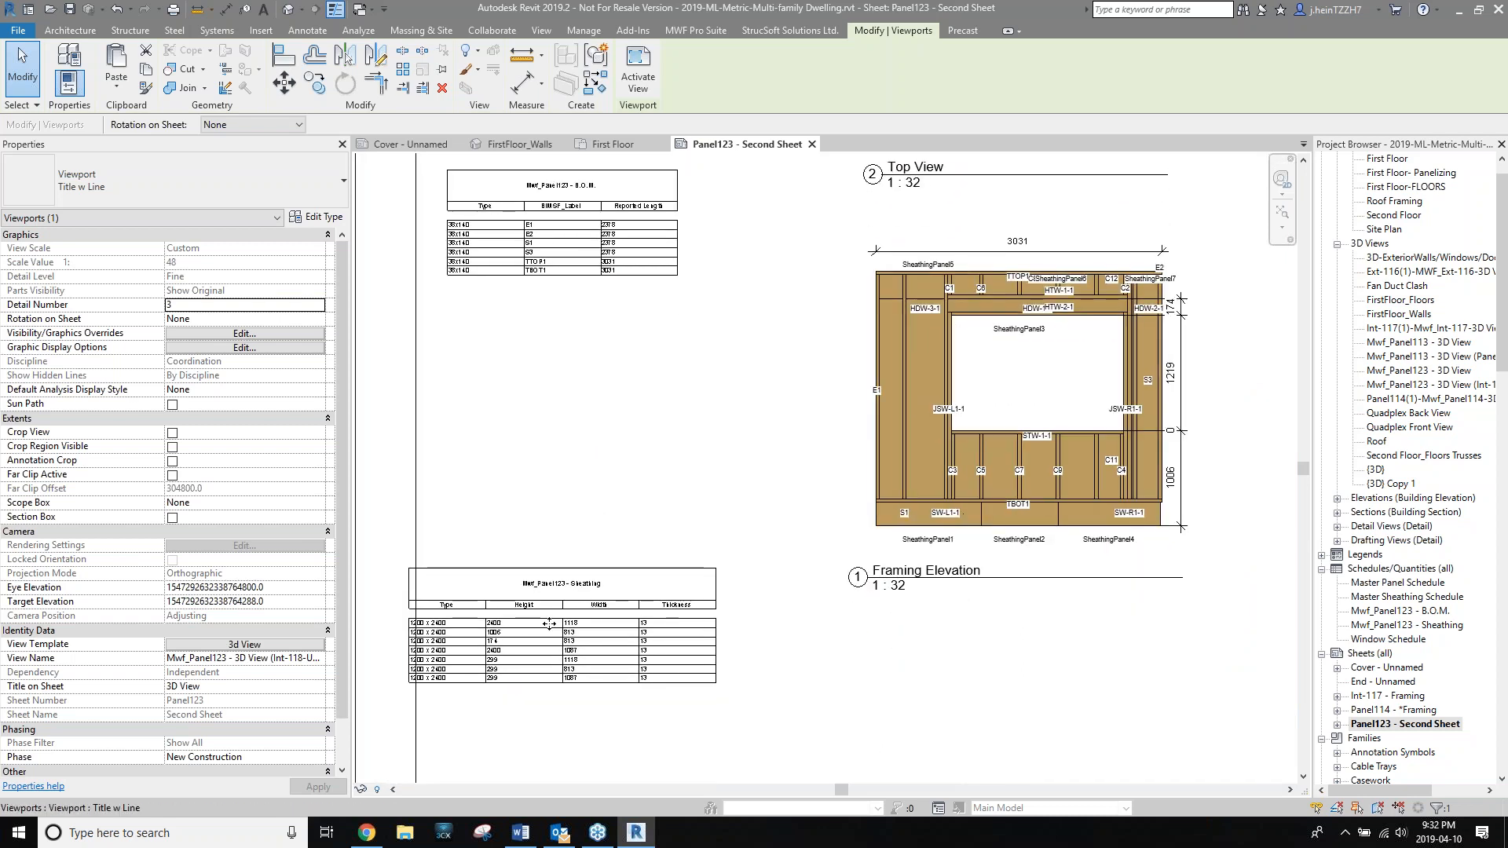
scroll(548, 623, up, 1)
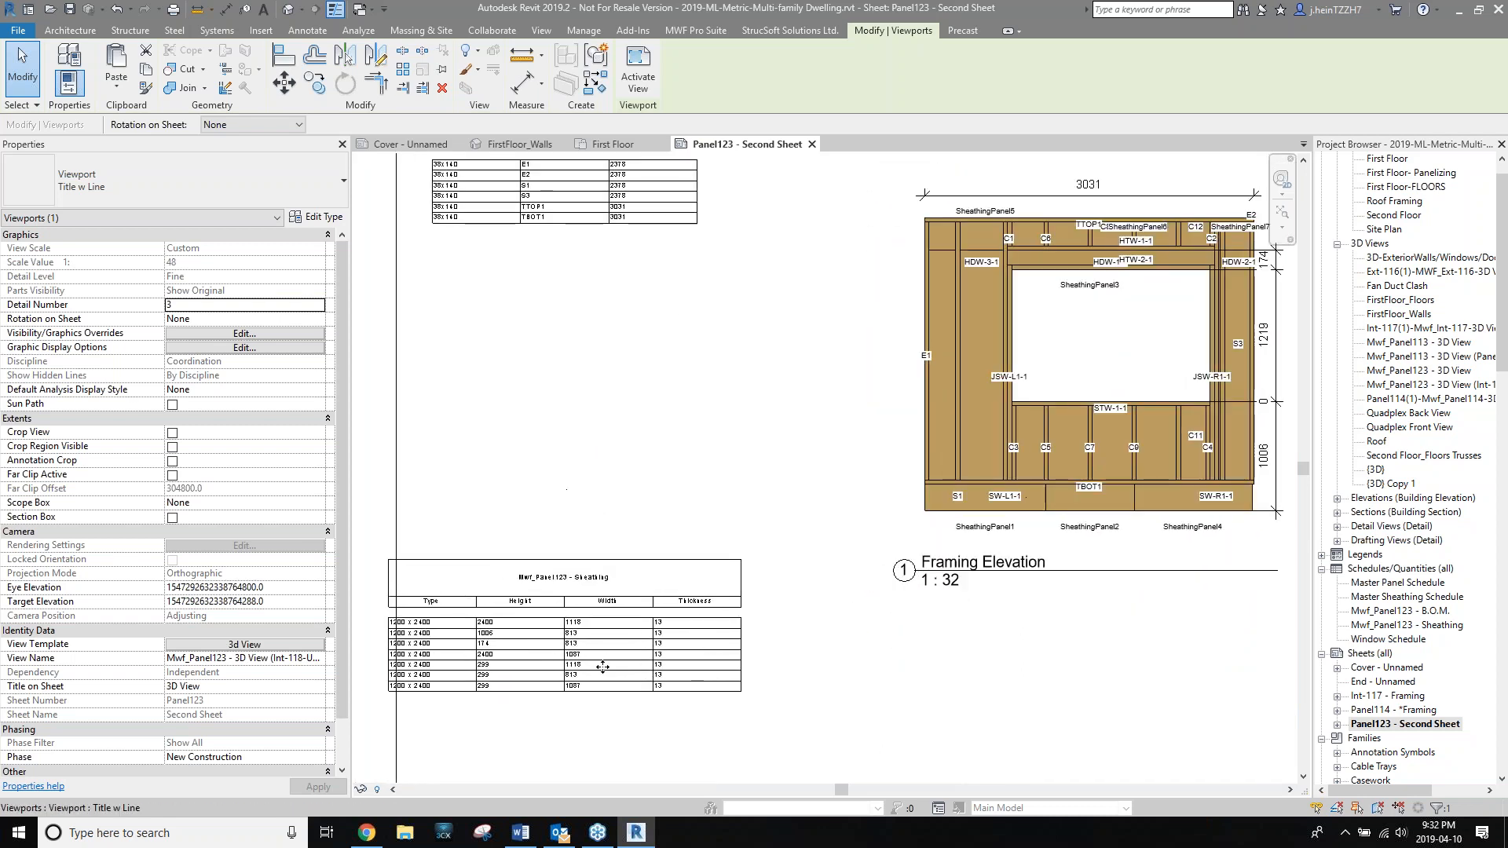
middle_drag(816, 520, 845, 480)
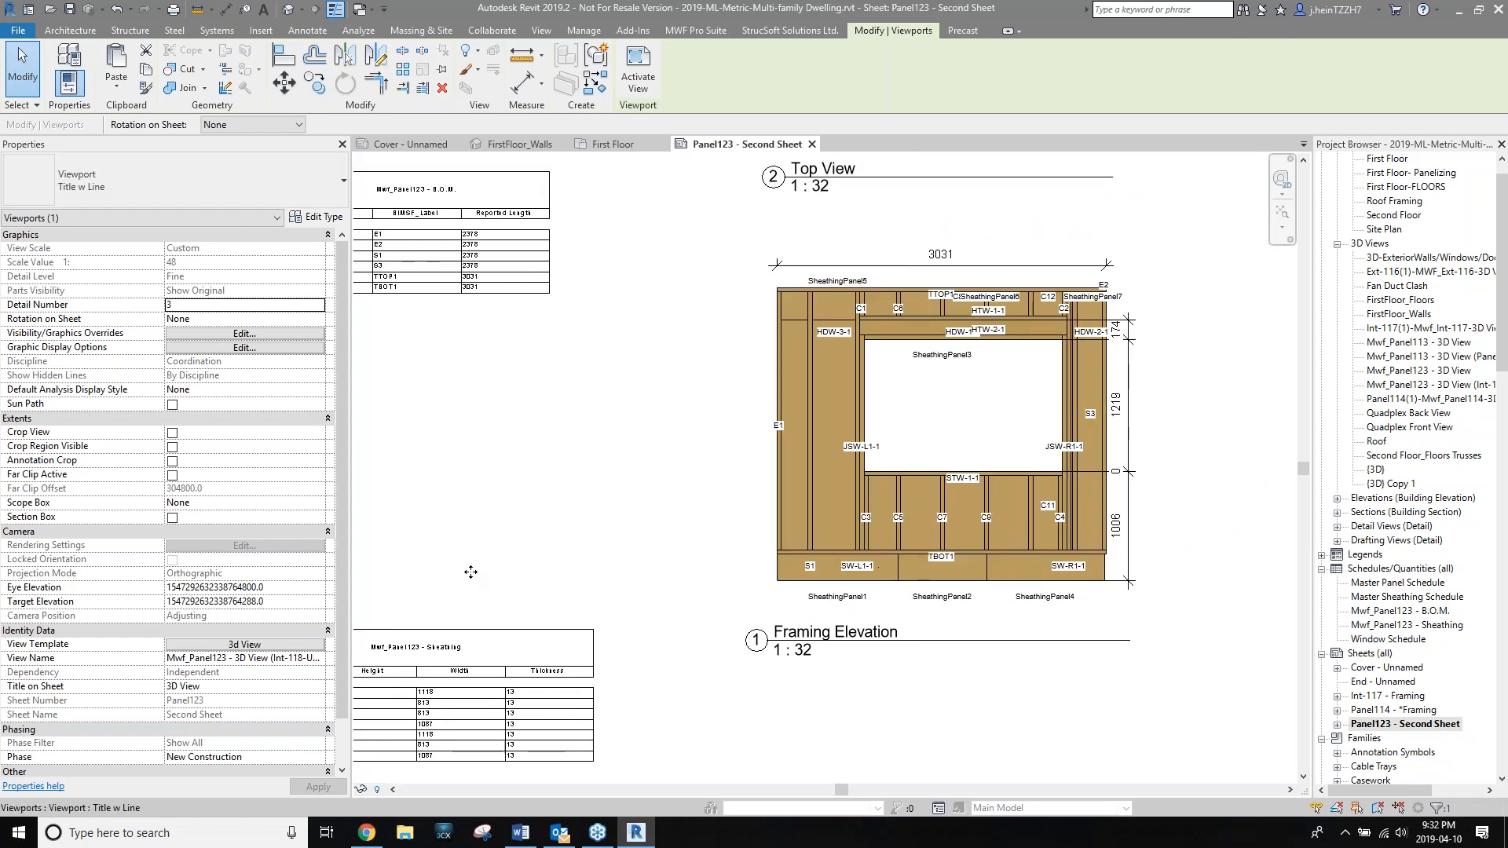
middle_drag(480, 581, 705, 543)
scroll(773, 695, up, 2)
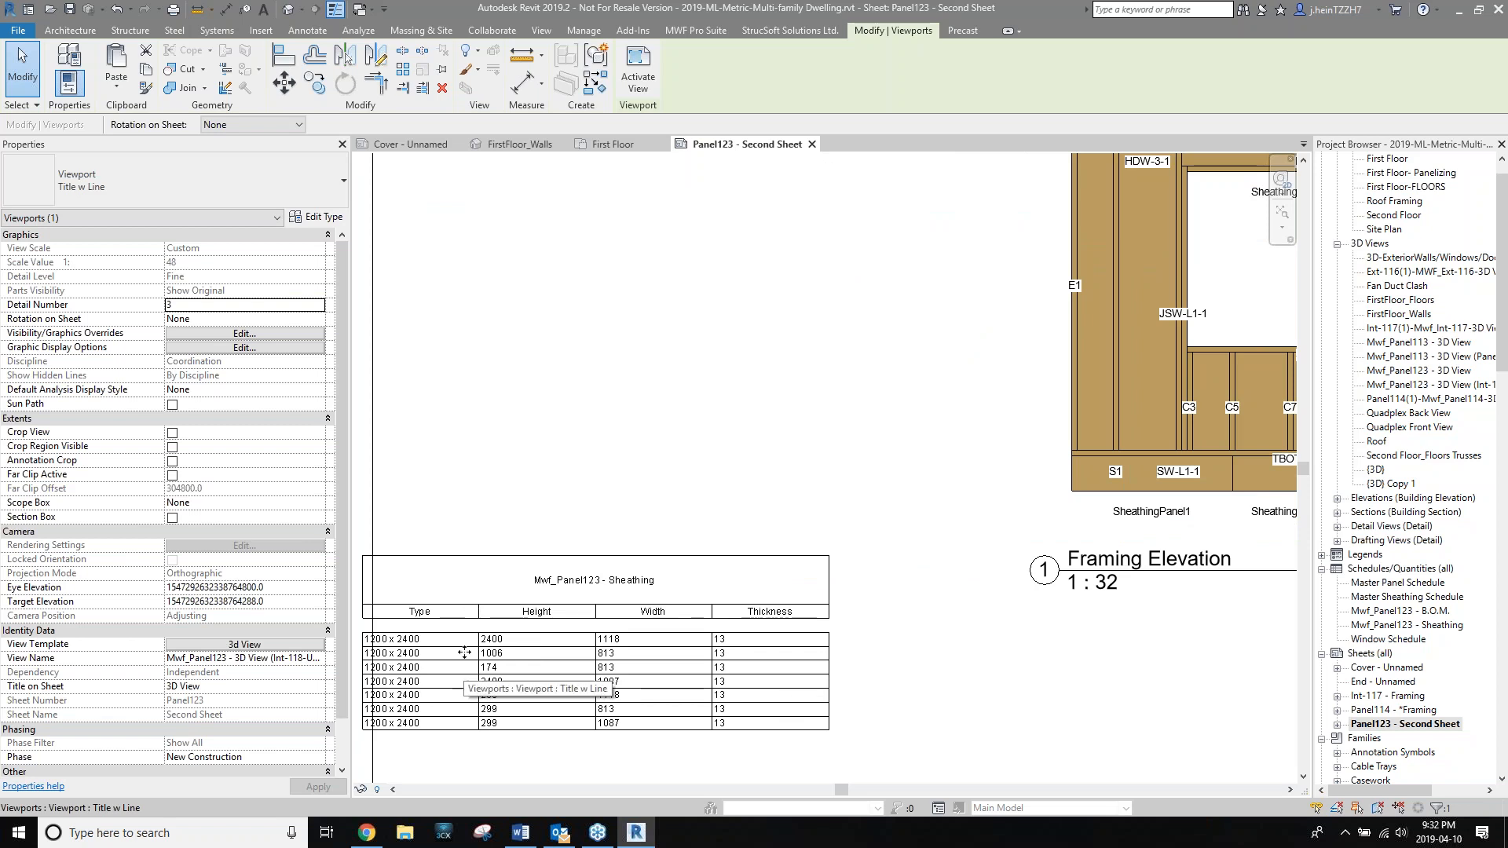
scroll(603, 441, down, 2)
middle_drag(683, 342, 672, 416)
scroll(672, 424, up, 1)
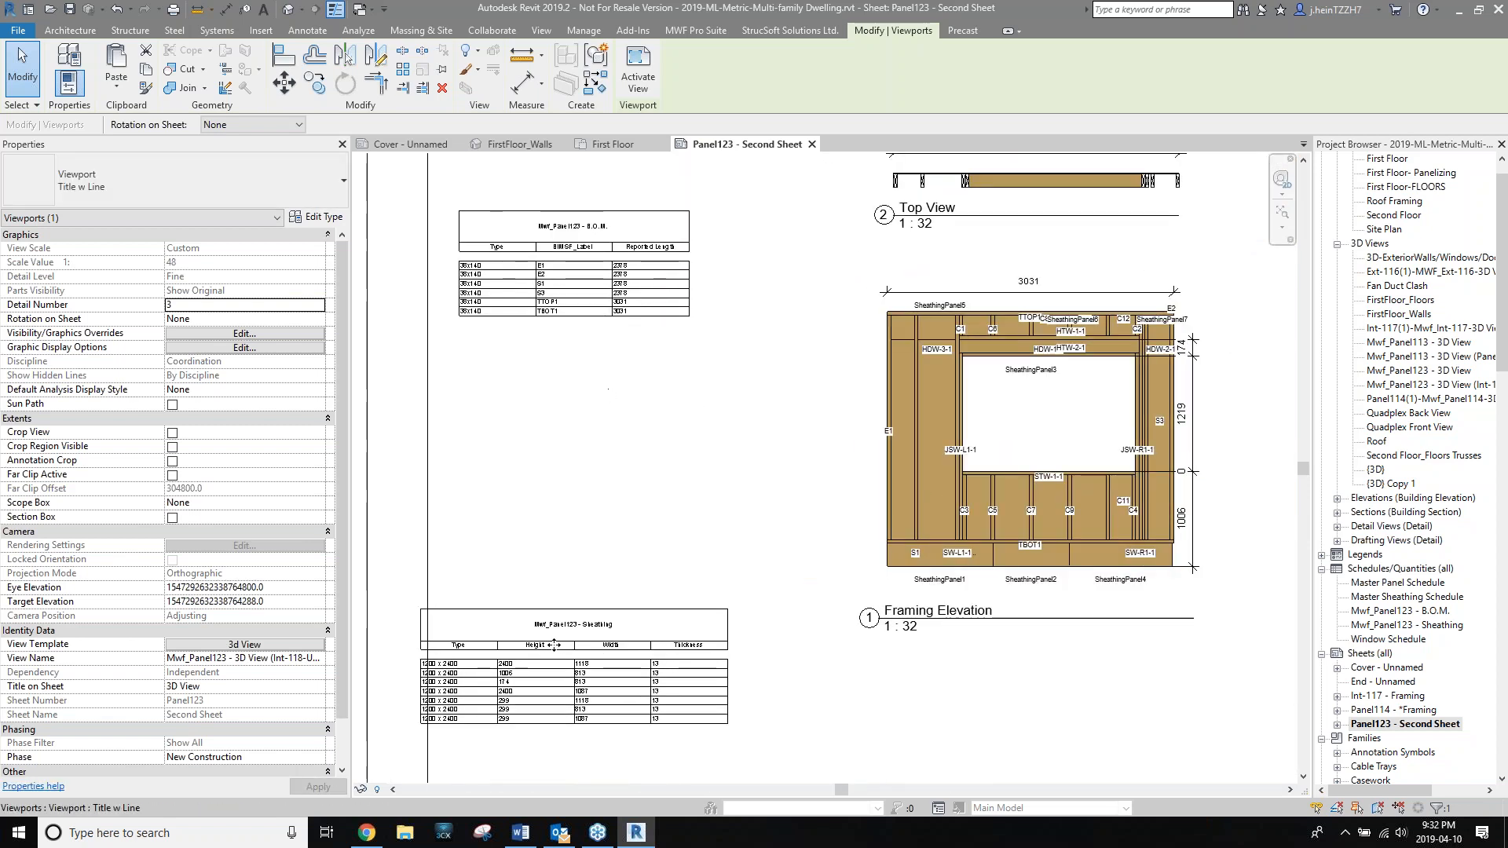
Open the Mwf_Panel123 - Sheathing schedule and unhide its MasterContainer field.
double_click(1406, 625)
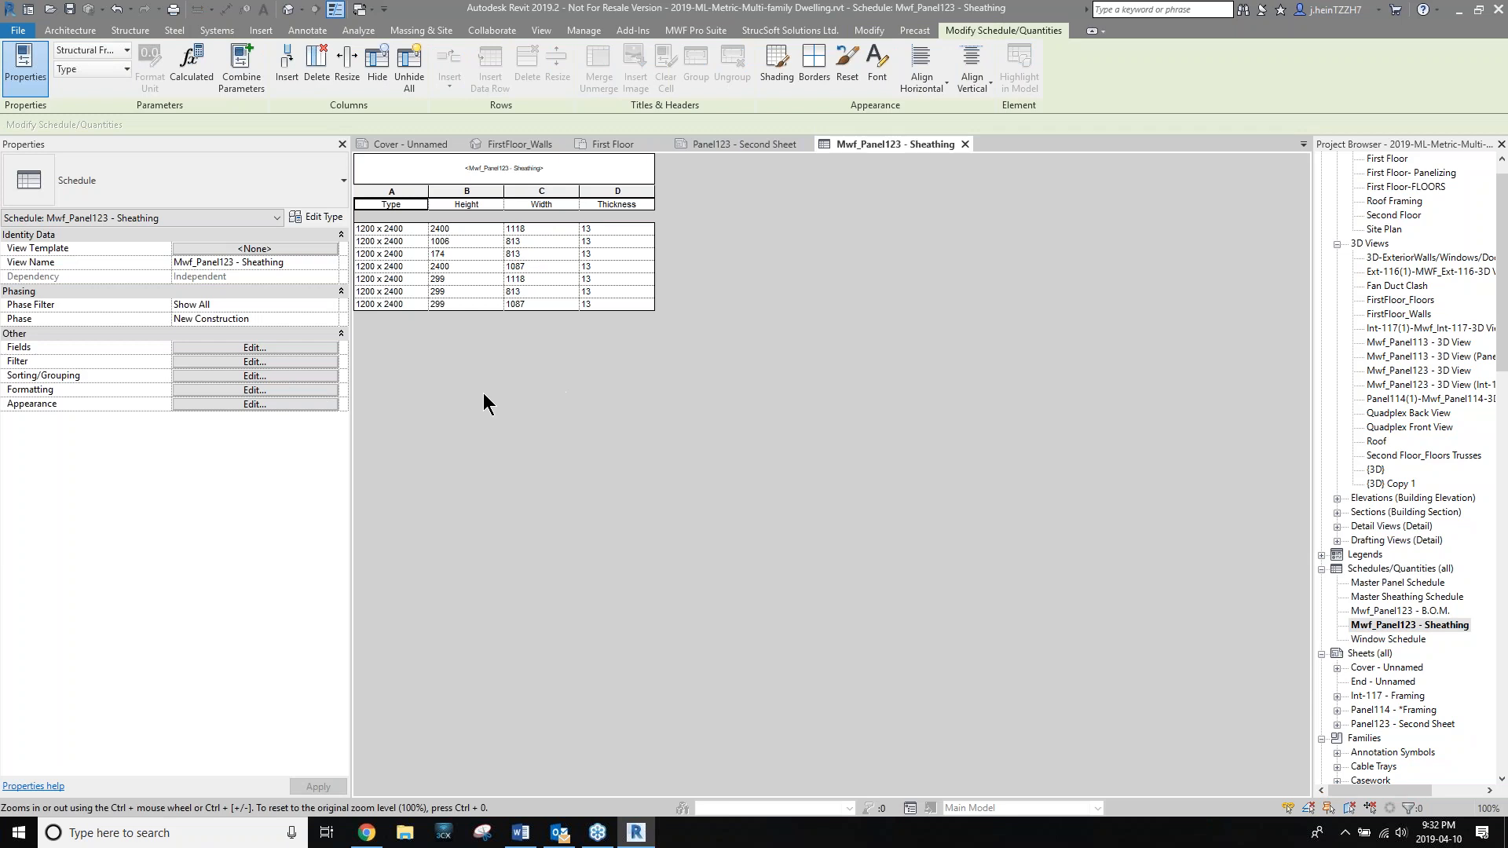
click(228, 347)
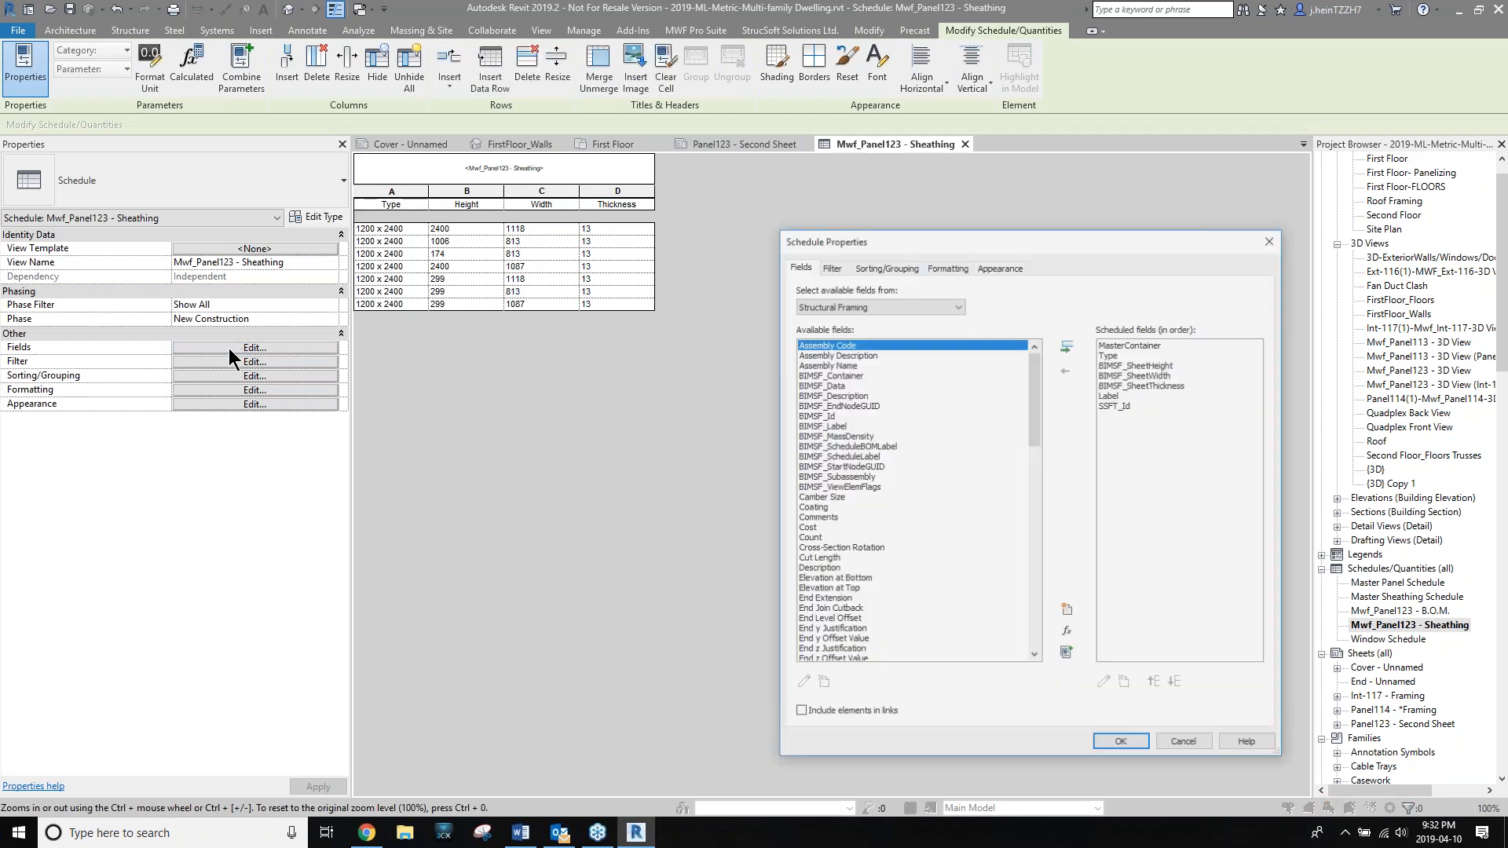
click(1115, 394)
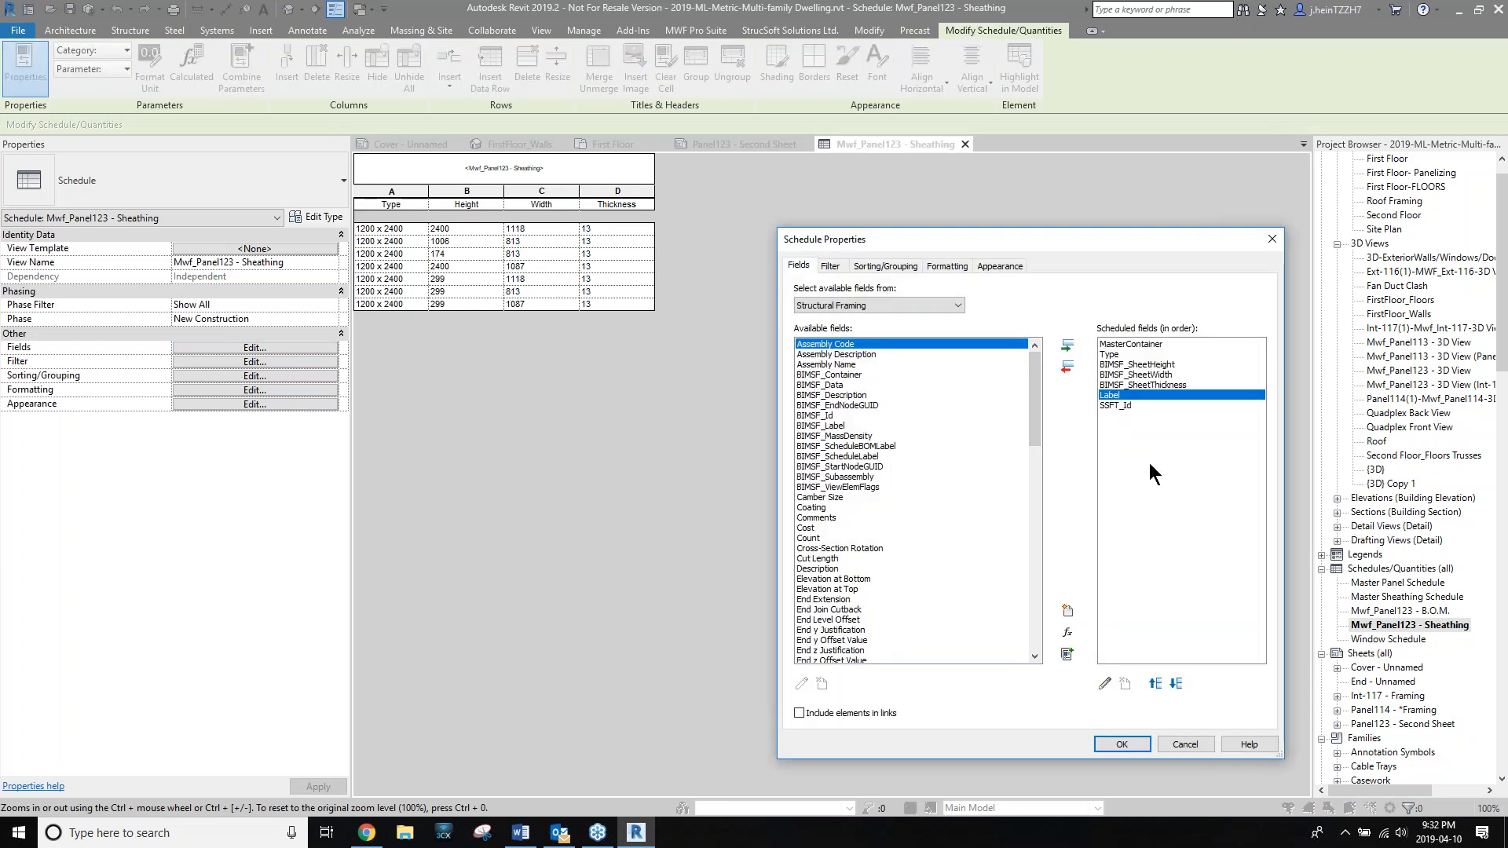
click(1006, 262)
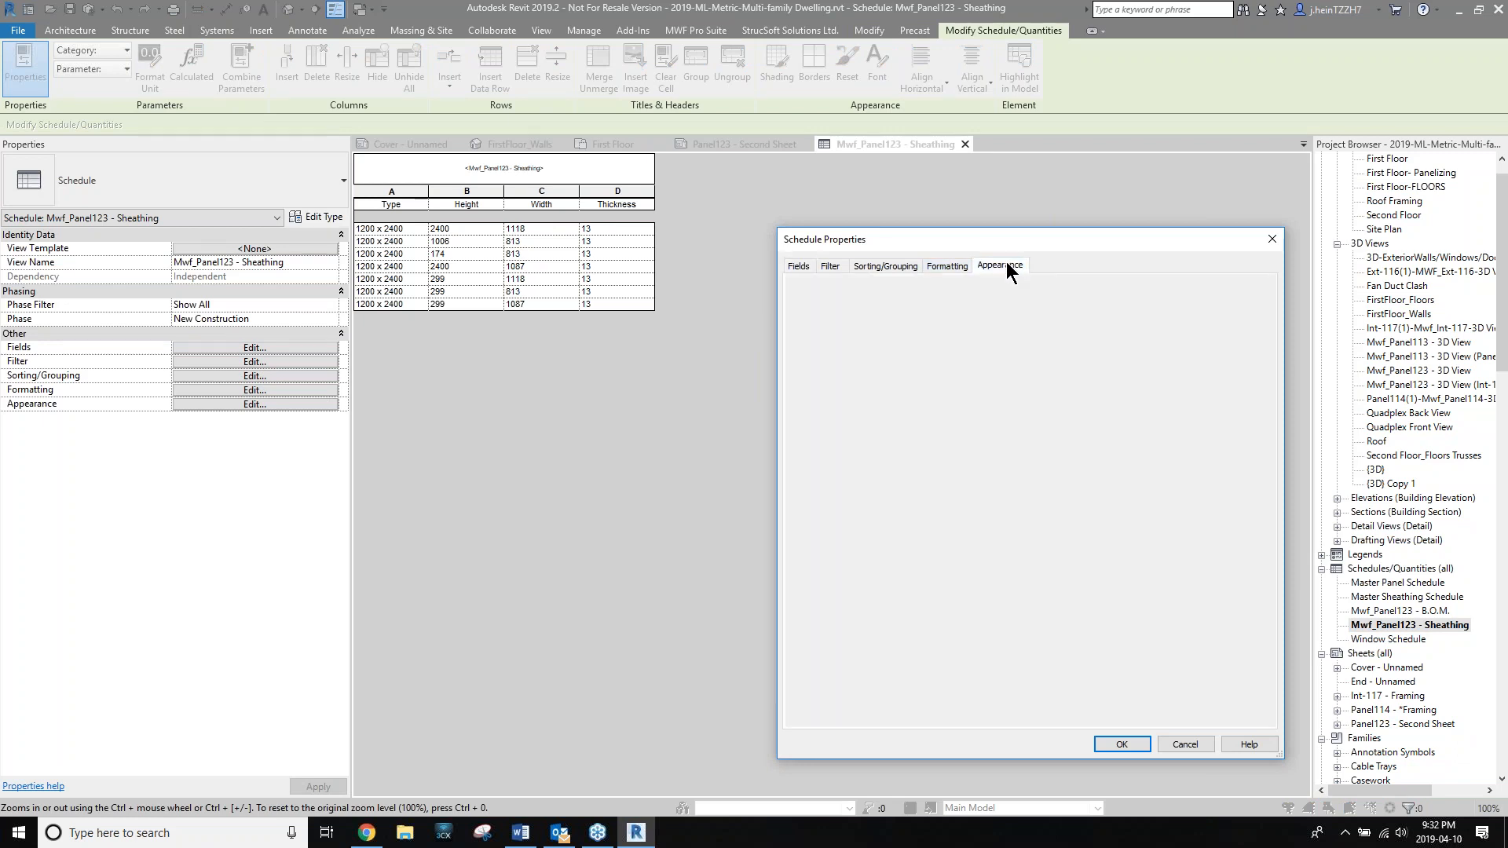
click(944, 265)
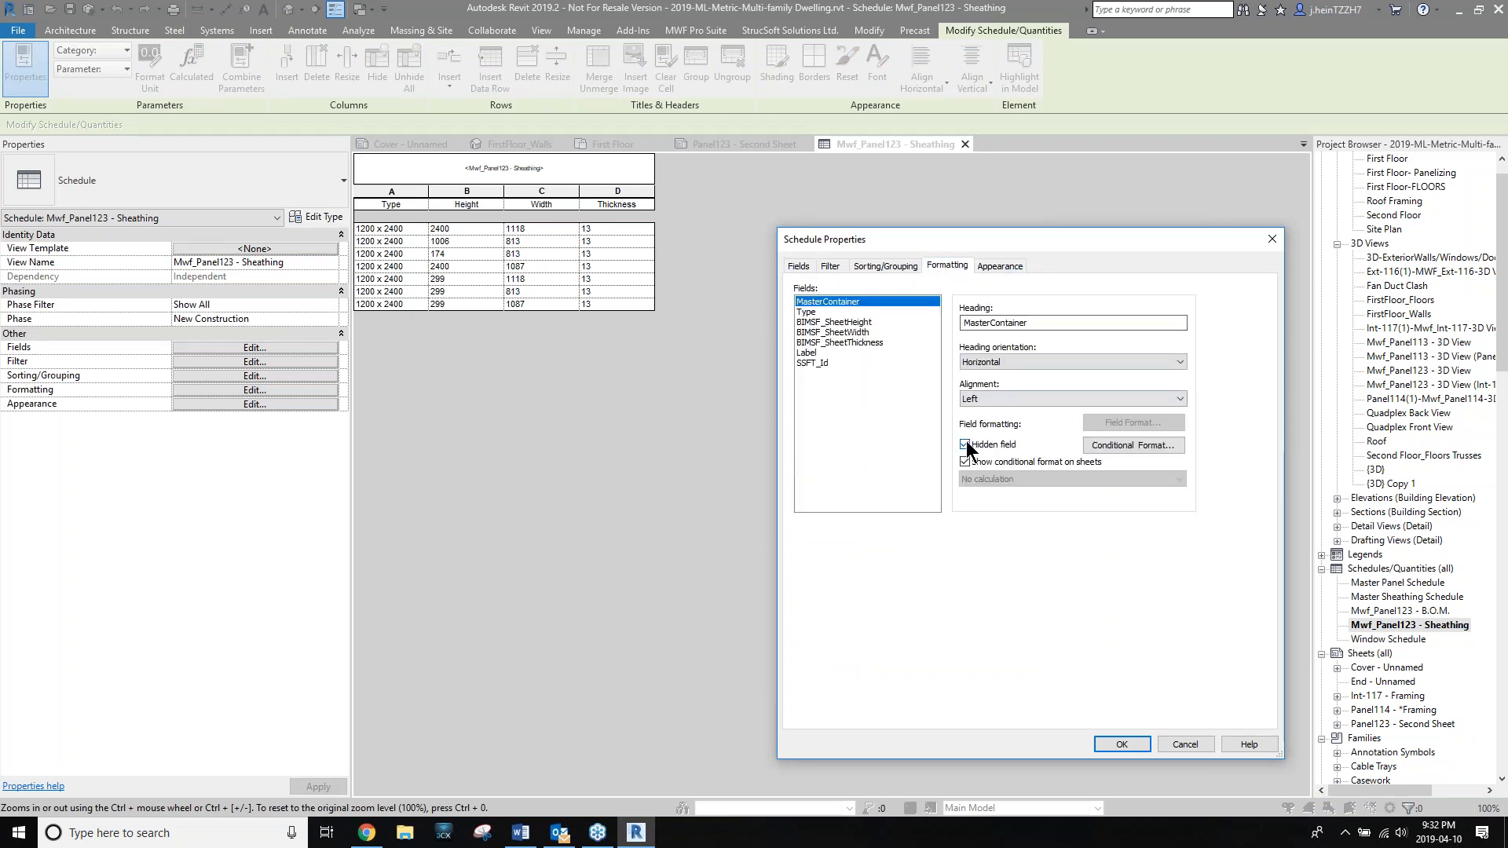
click(1124, 742)
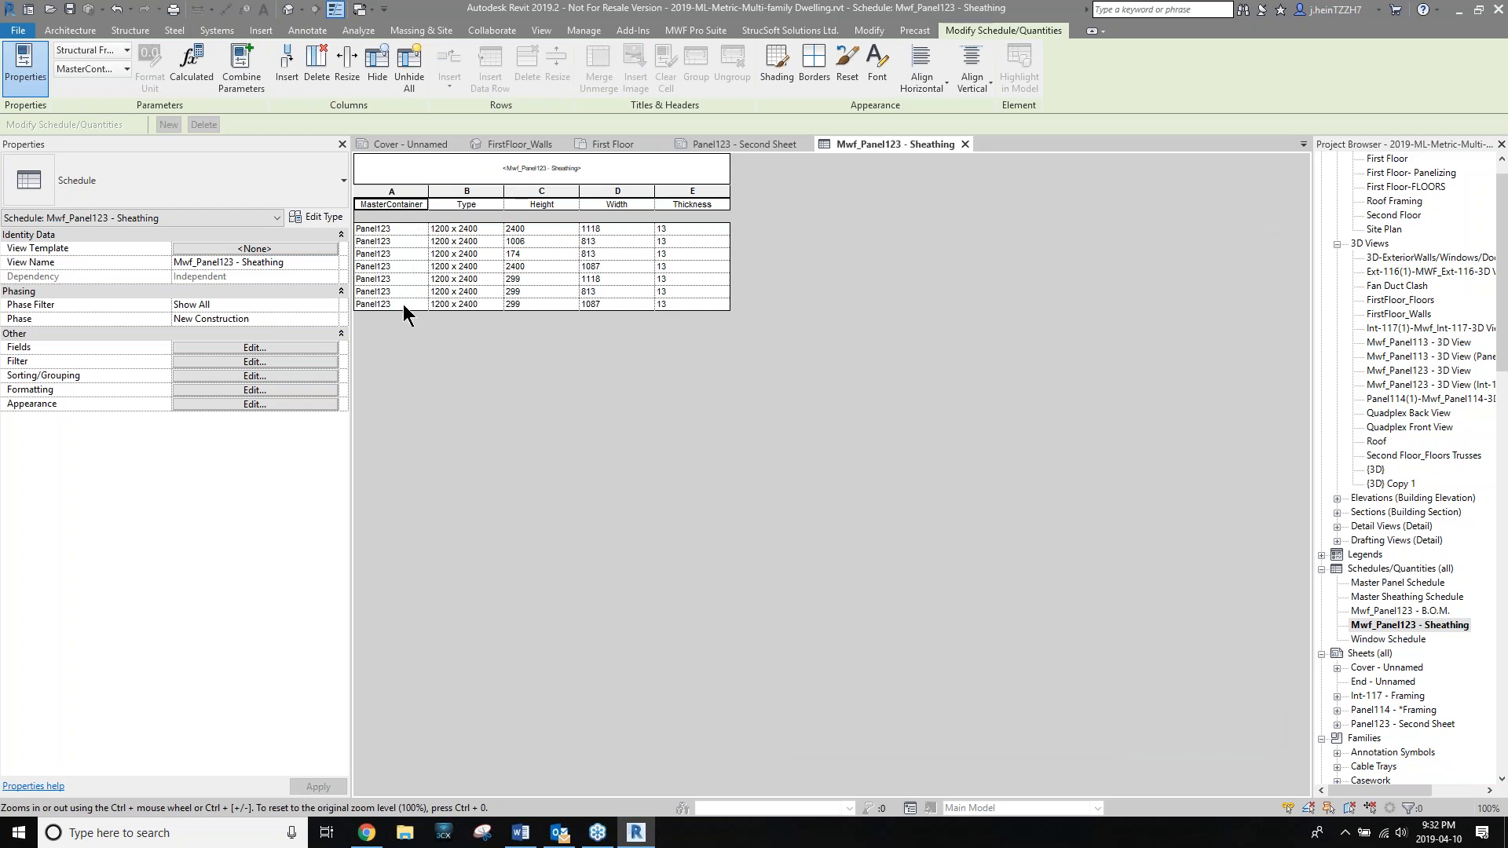
Hide the MasterContainer field and unhide the Label field in the sheathing schedule, and close the schedule.
click(239, 401)
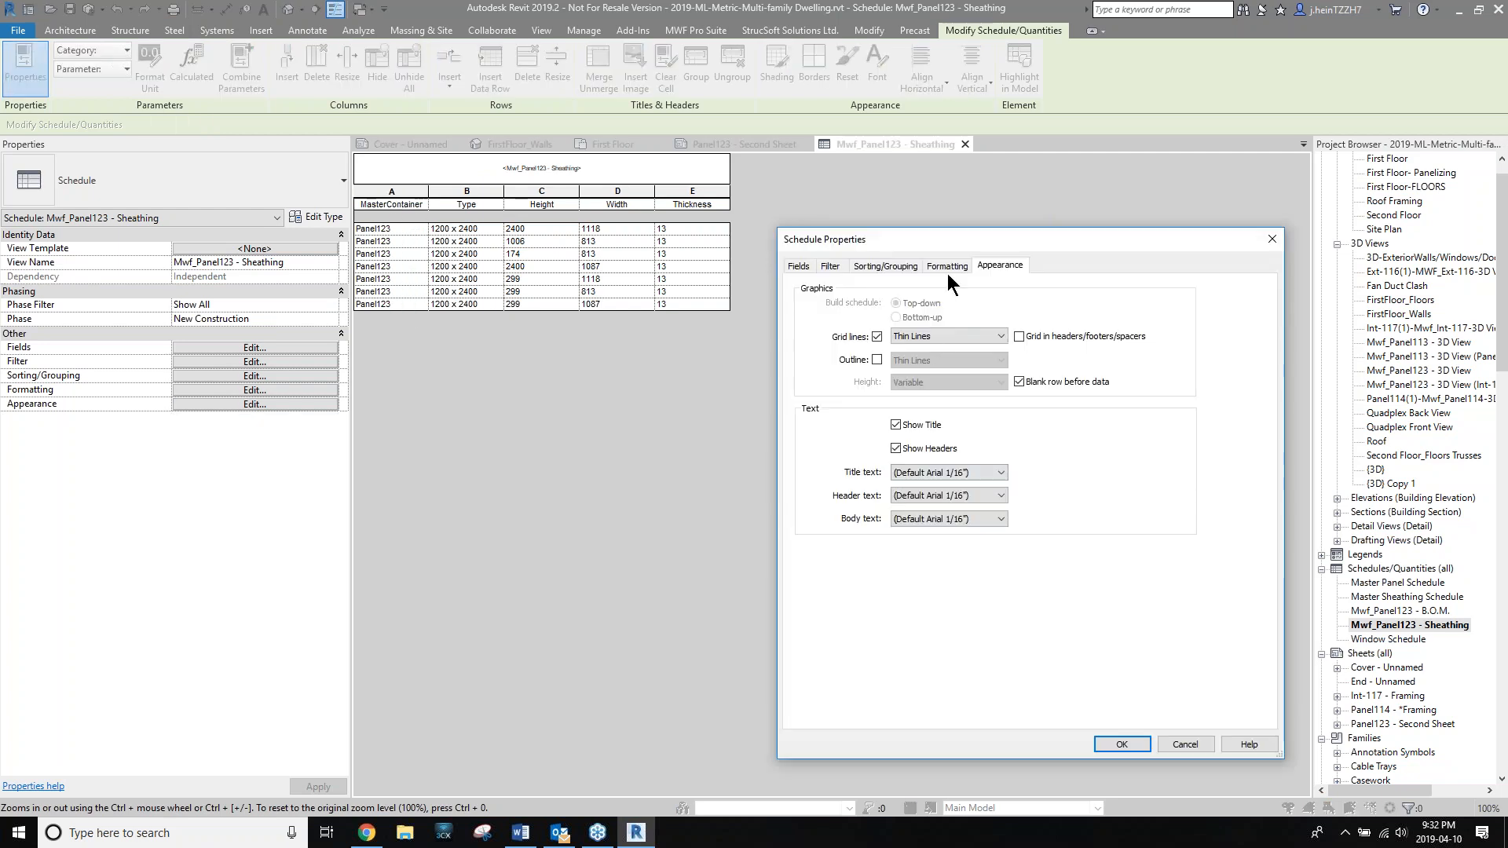
click(948, 267)
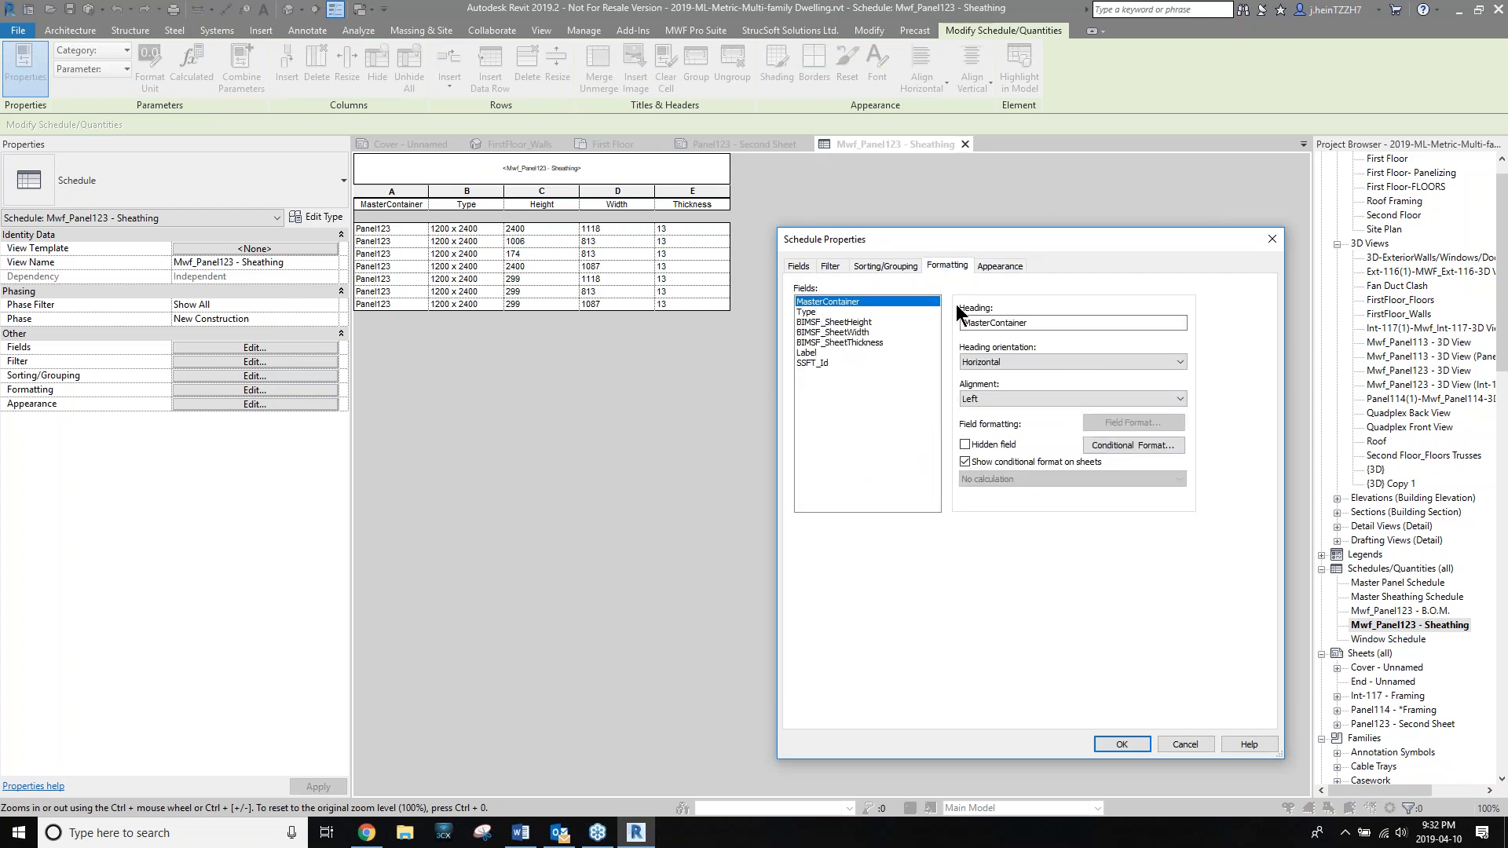
click(815, 354)
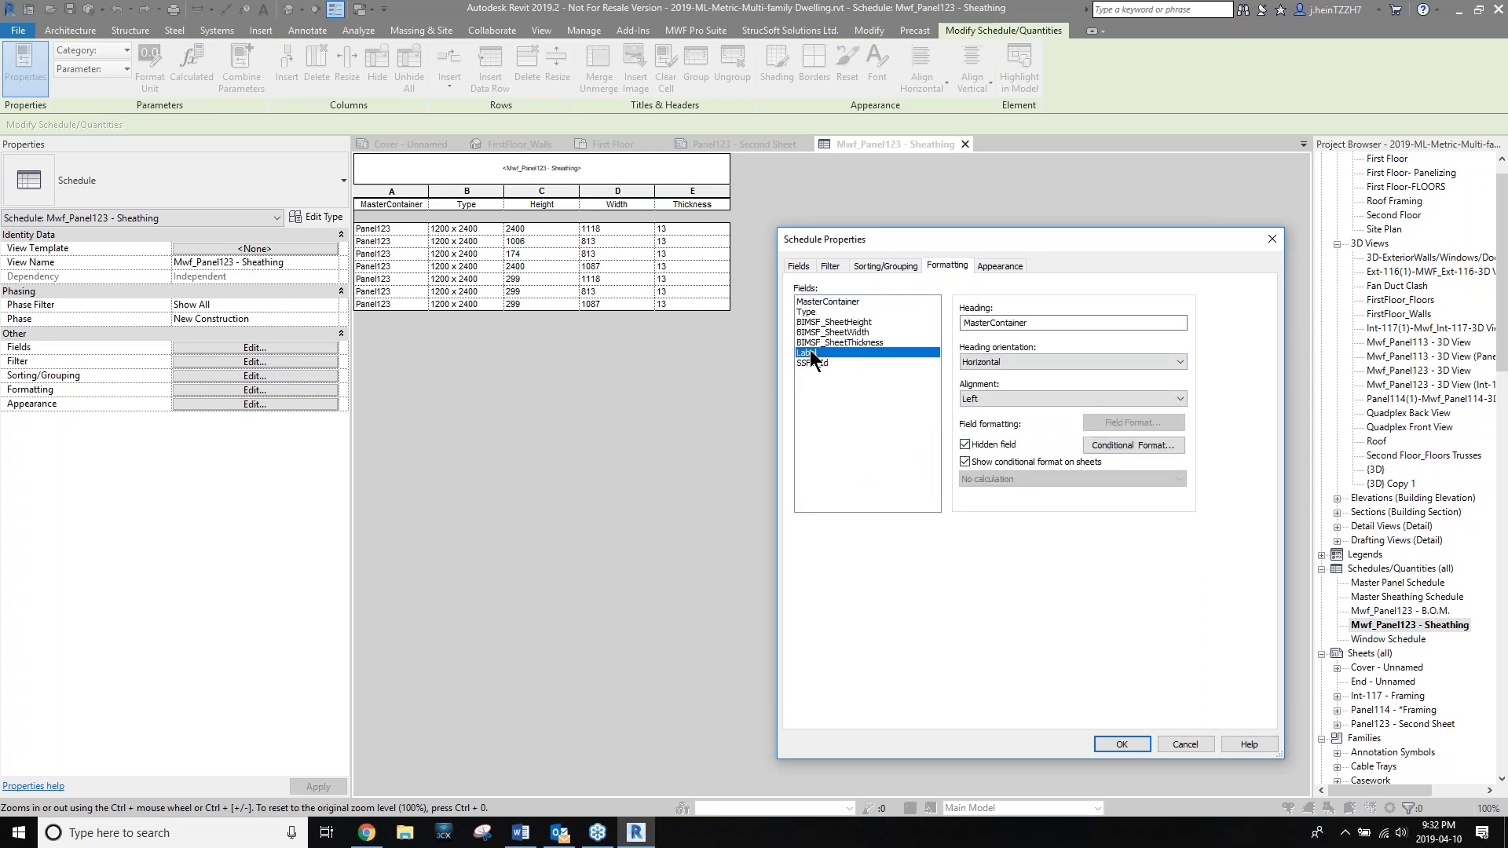
click(966, 445)
click(1120, 744)
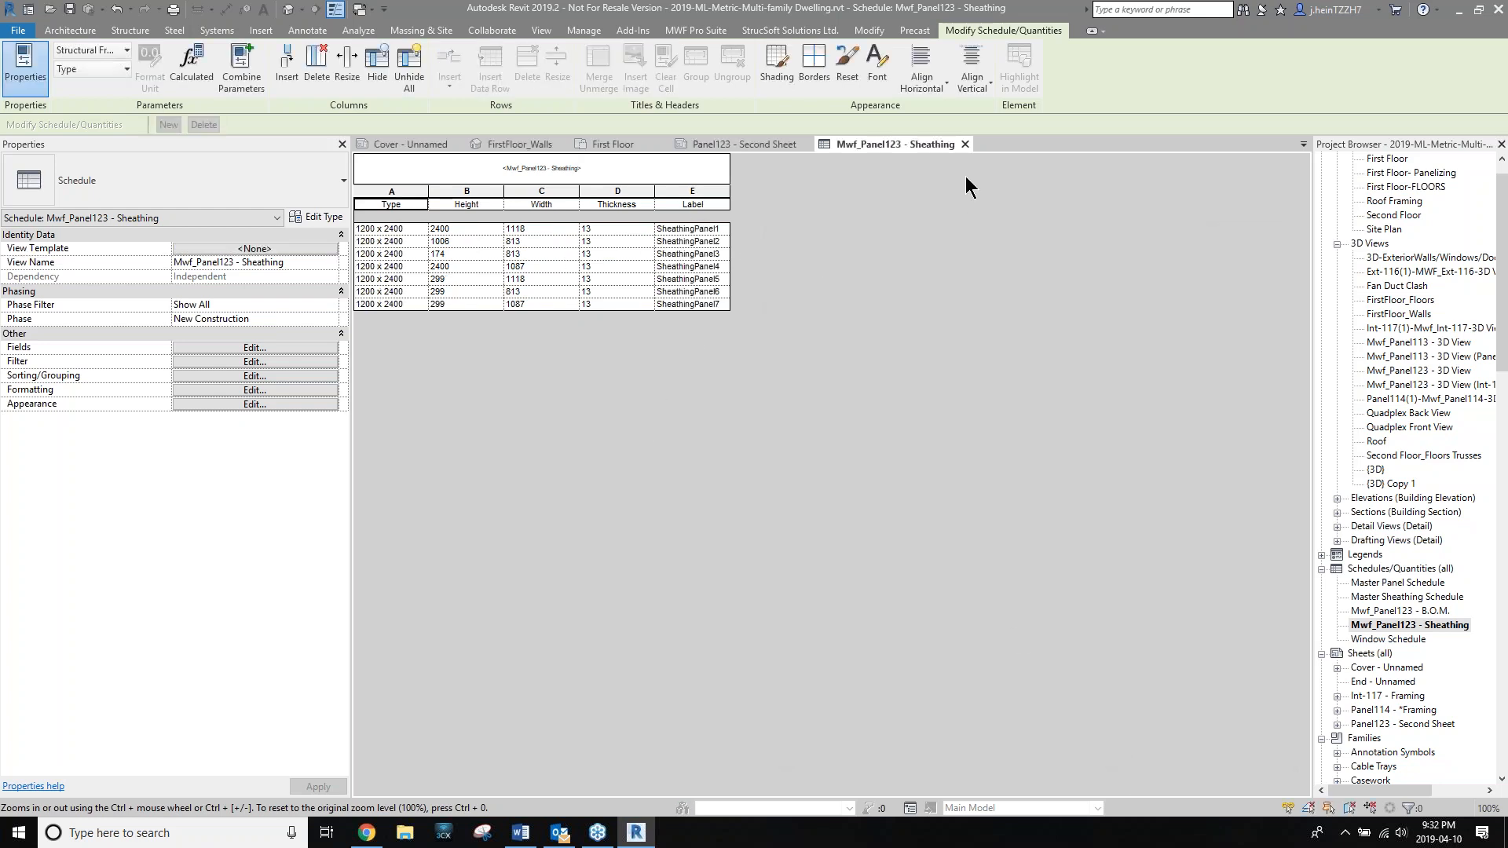
click(964, 144)
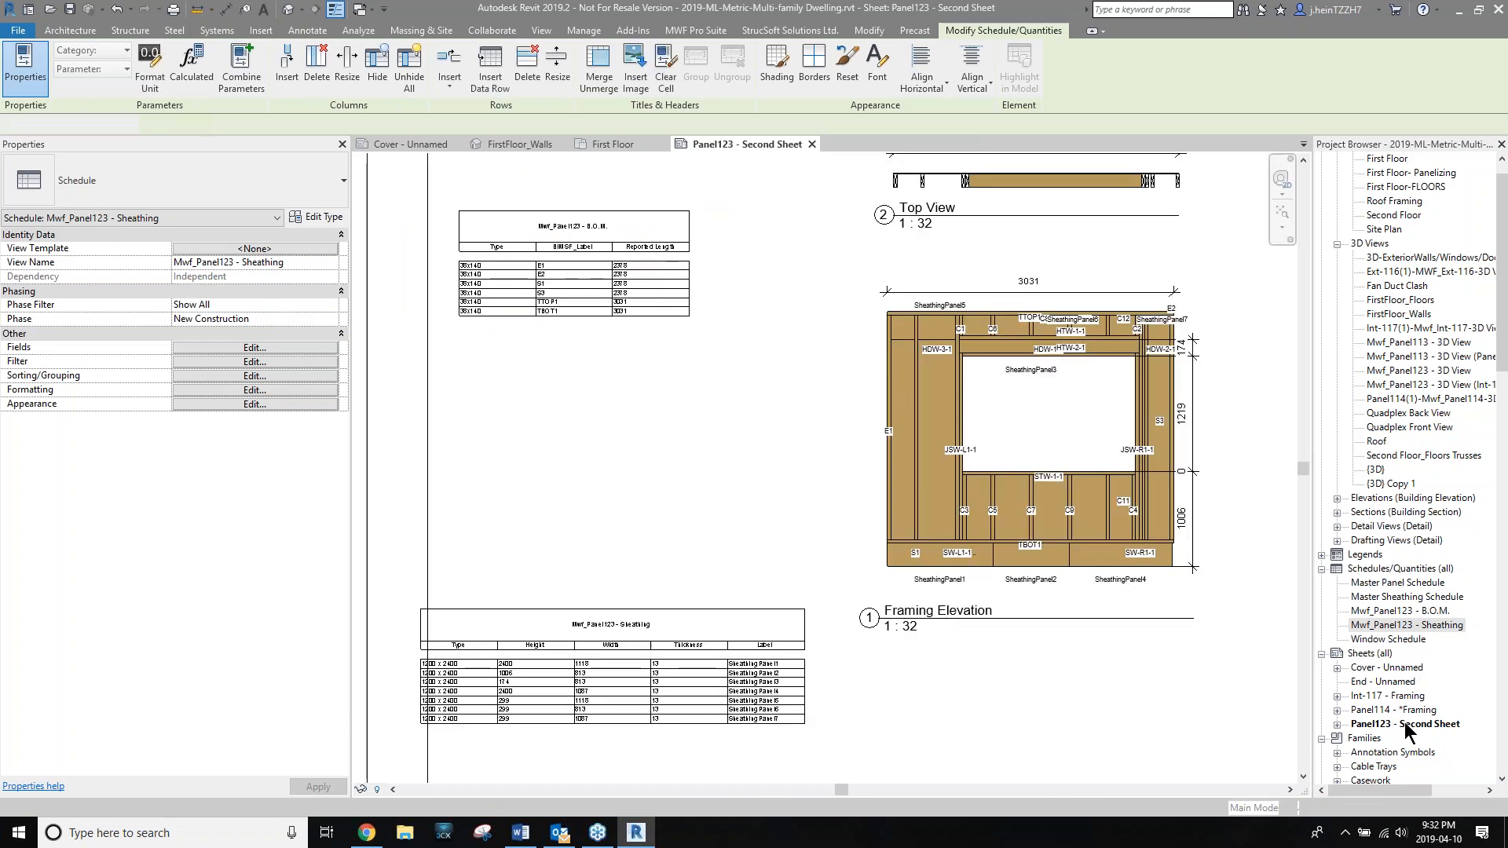
Examine the Label column of the sheathing schedule placed on the Panel123 sheet.
click(867, 734)
scroll(582, 722, up, 2)
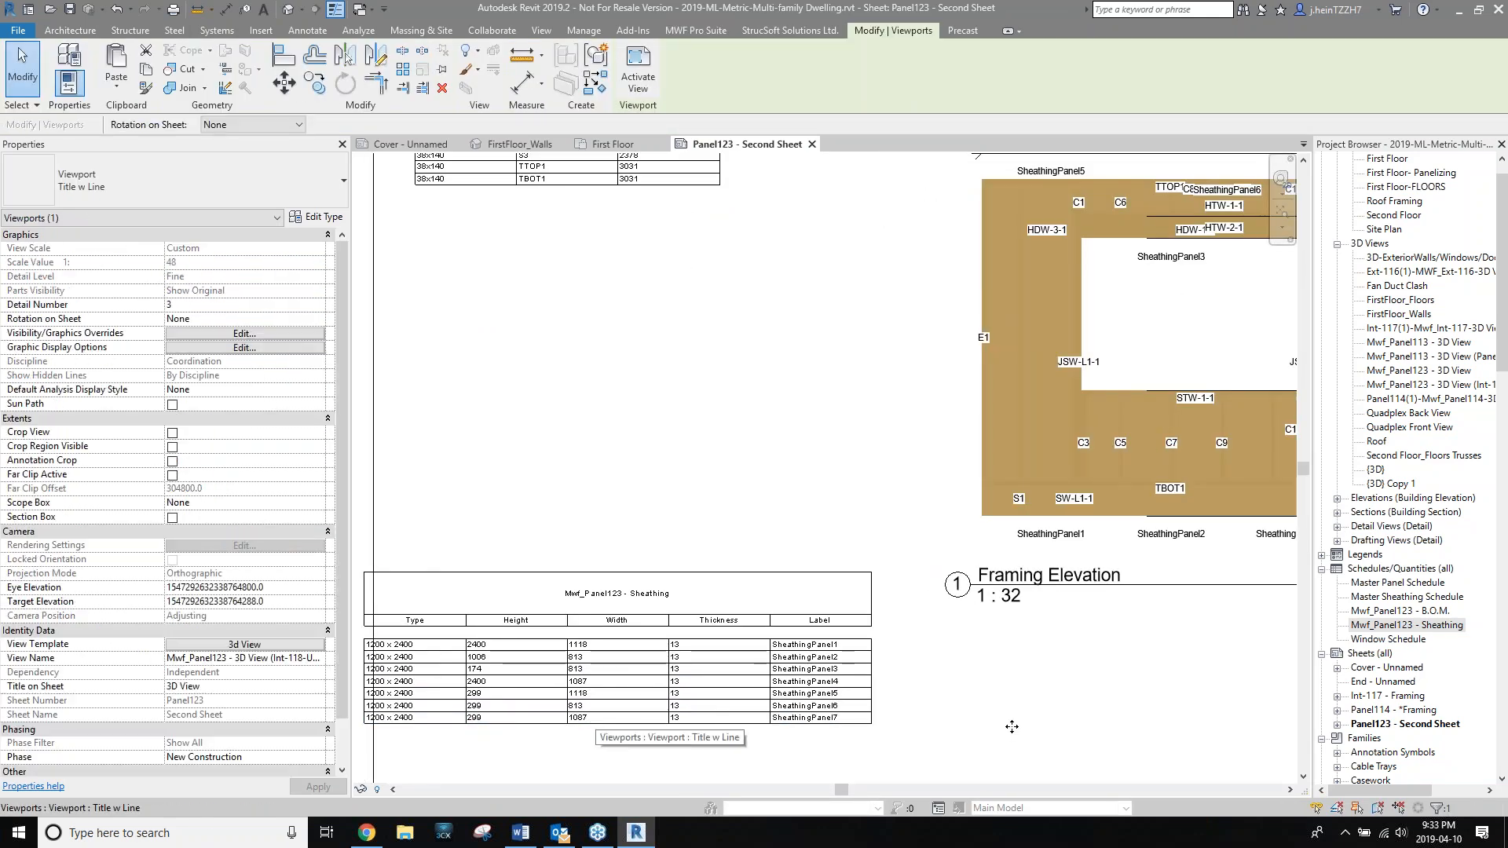
middle_drag(937, 706, 1010, 678)
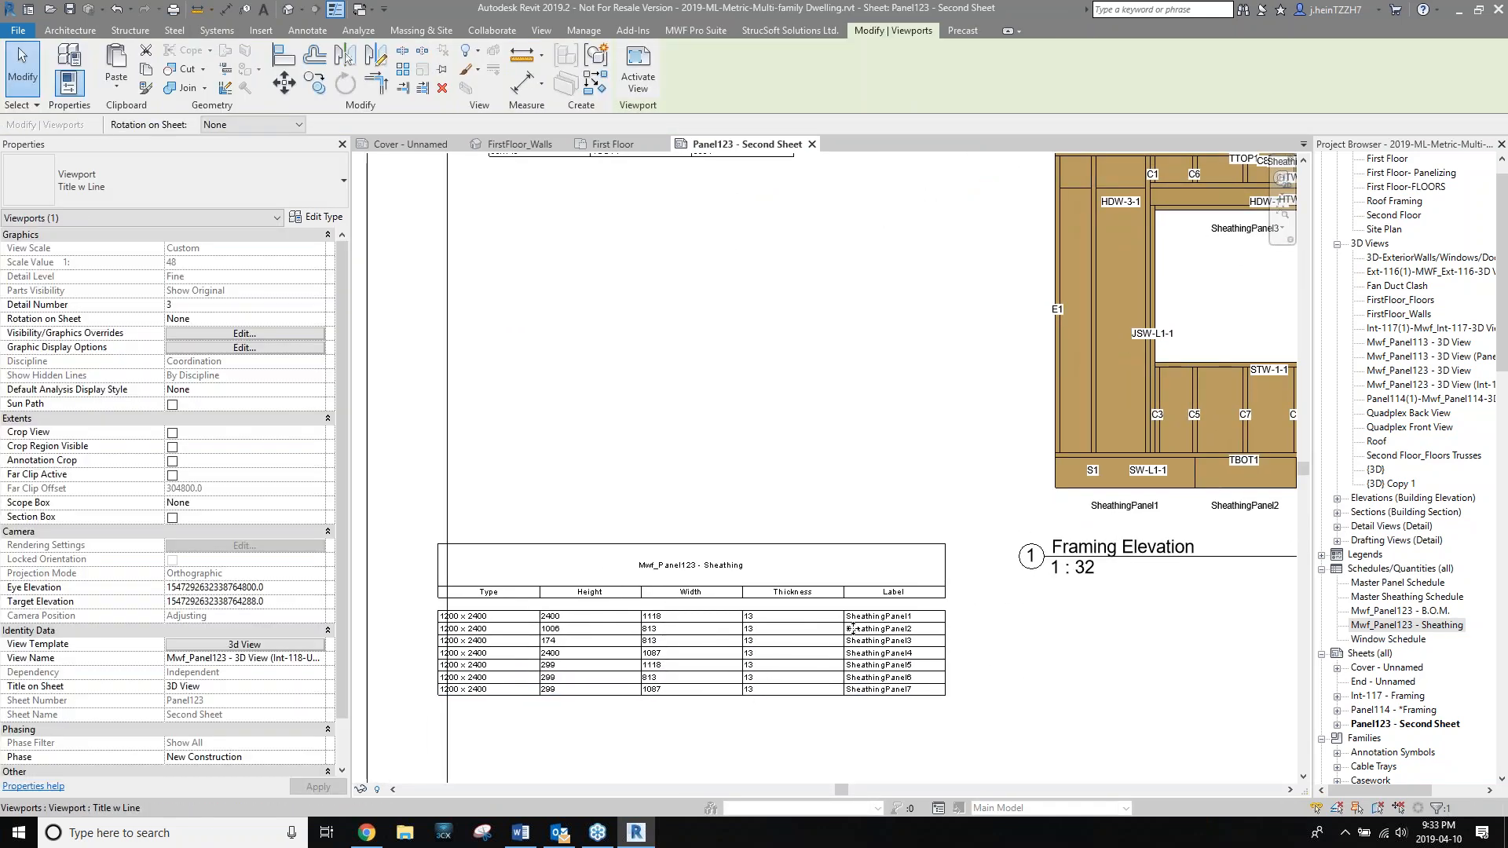
scroll(855, 628, down, 2)
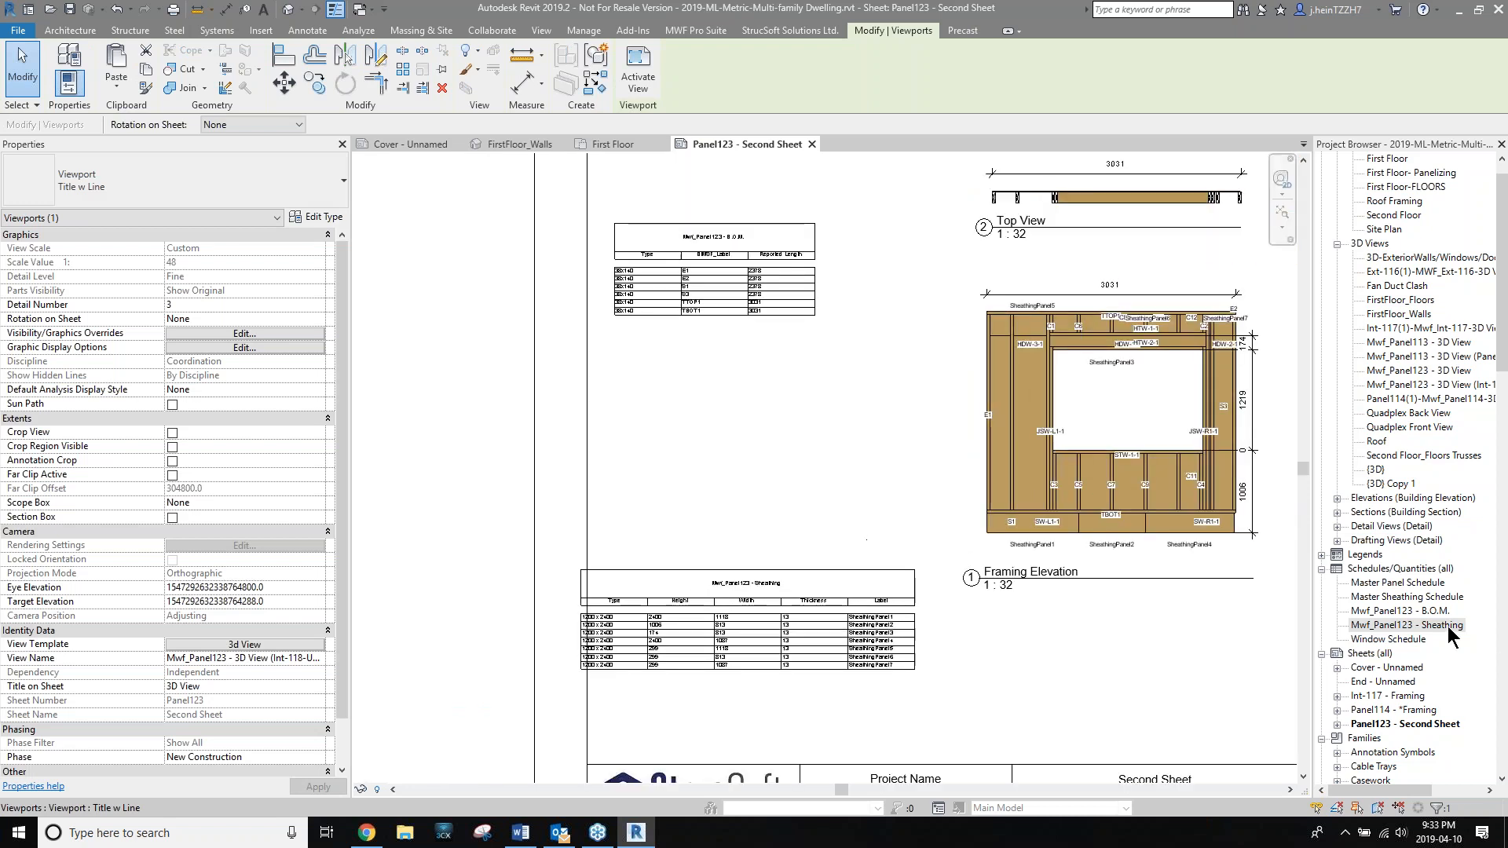
Review the filter and field settings of the Mwf_Panel123 - B.O.M. schedule without changing them, and return to the Panel123 sheet.
double_click(1420, 610)
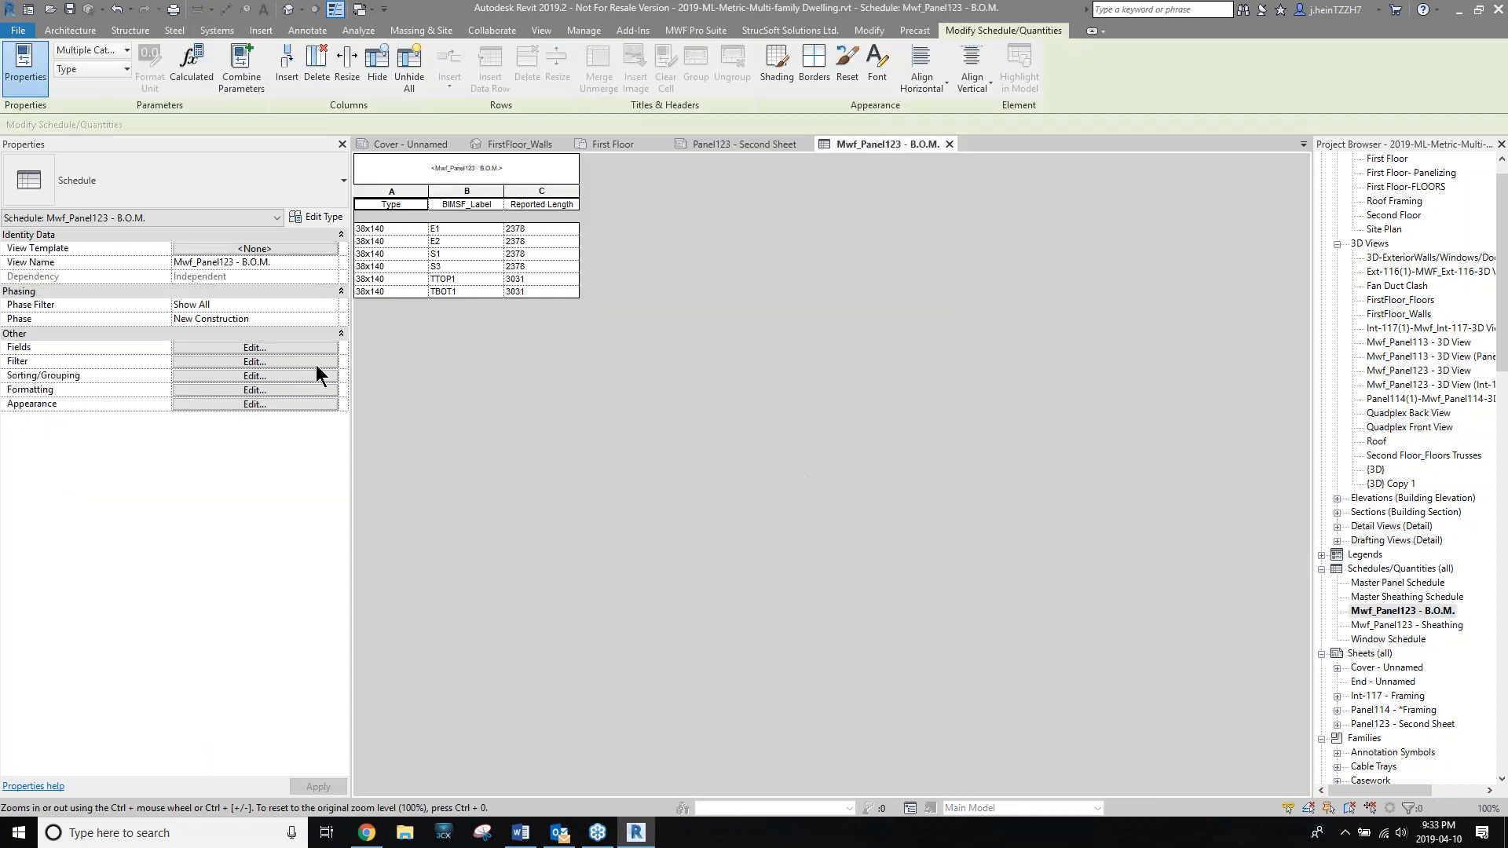
click(202, 359)
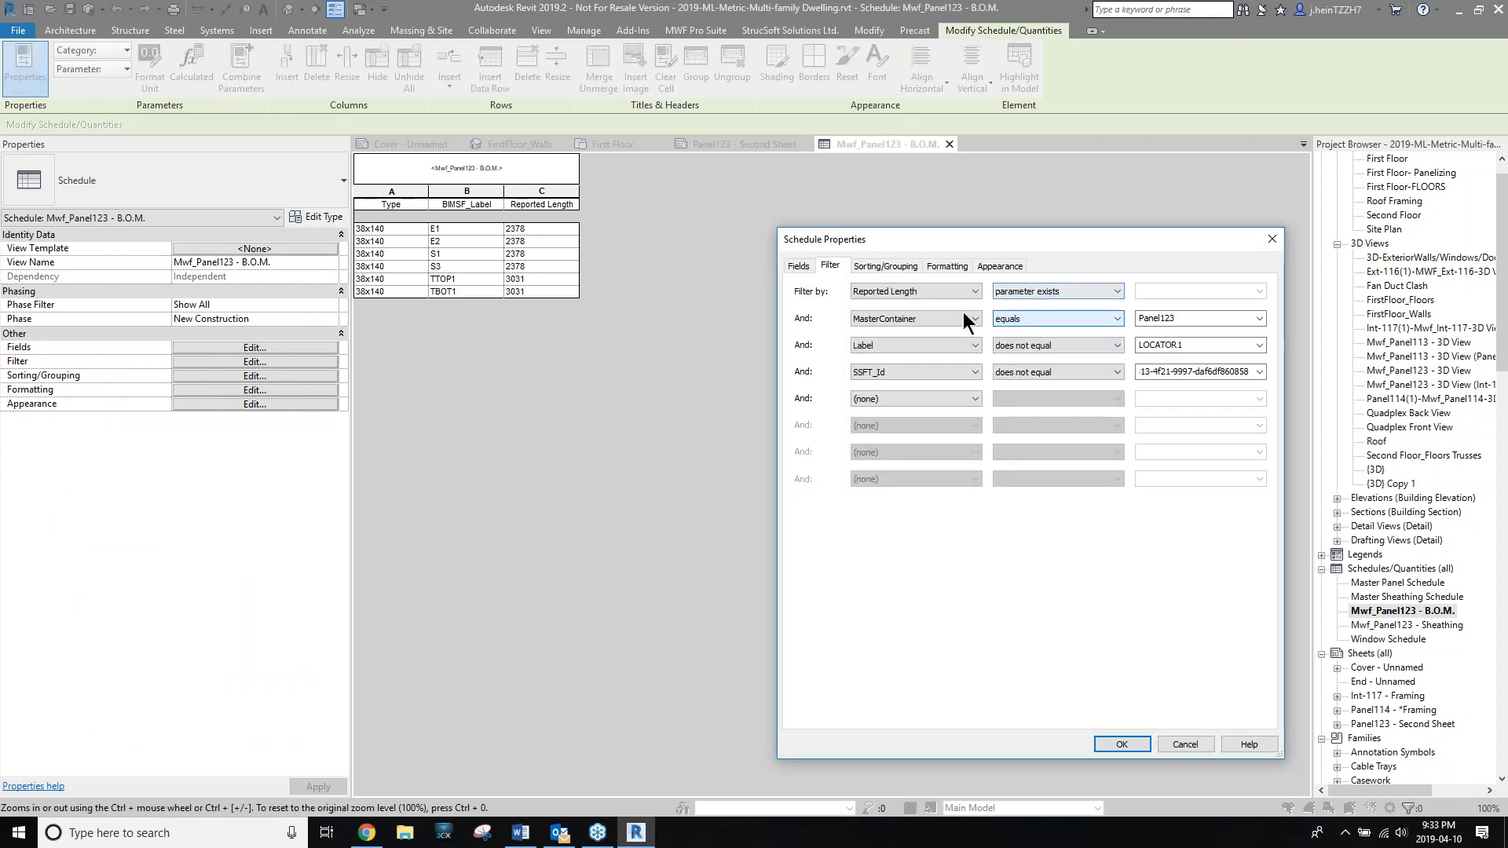
click(797, 267)
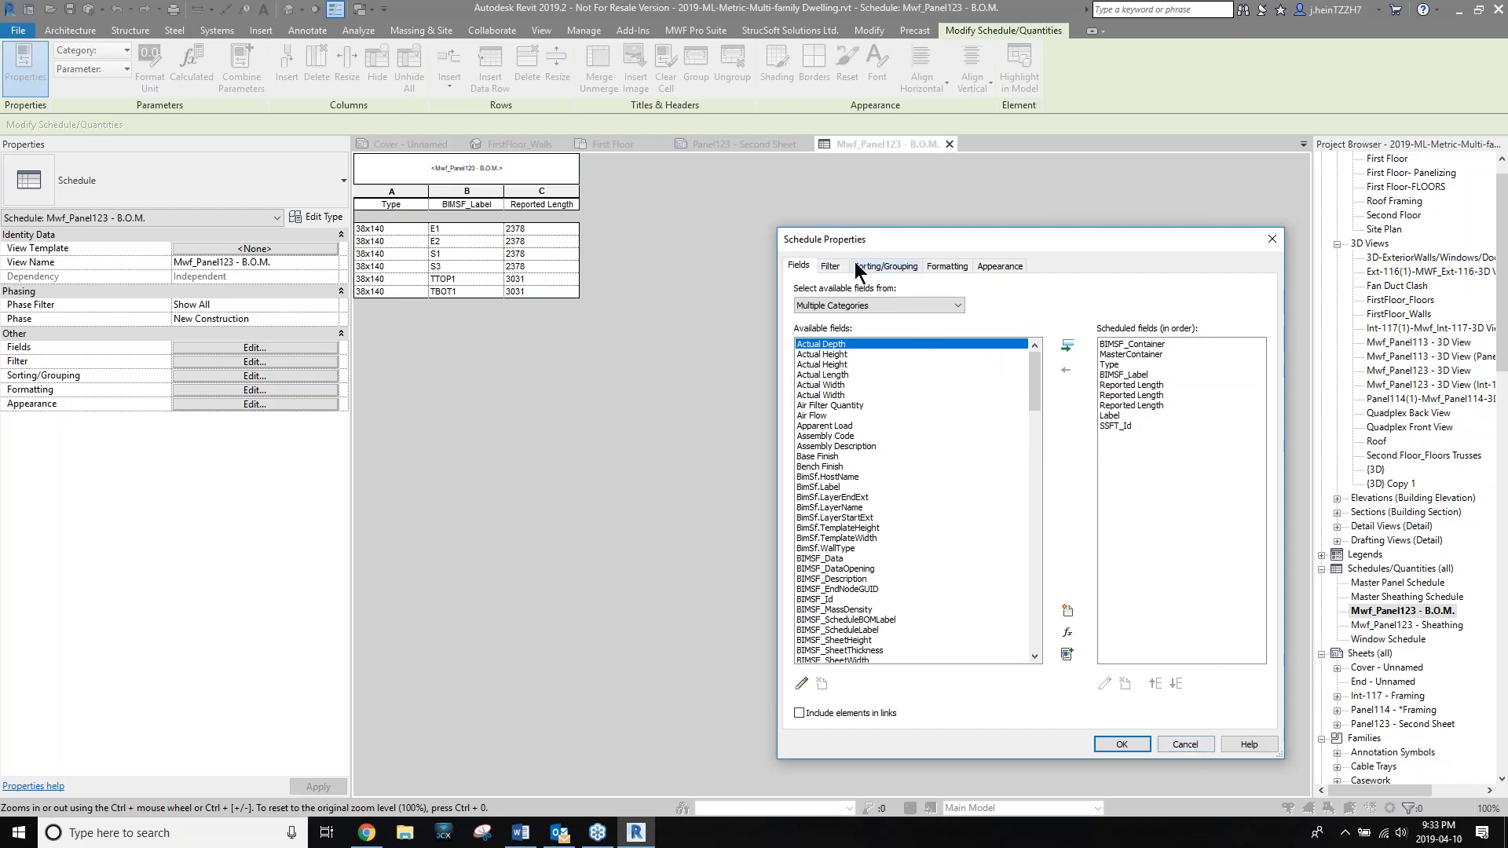
click(1186, 744)
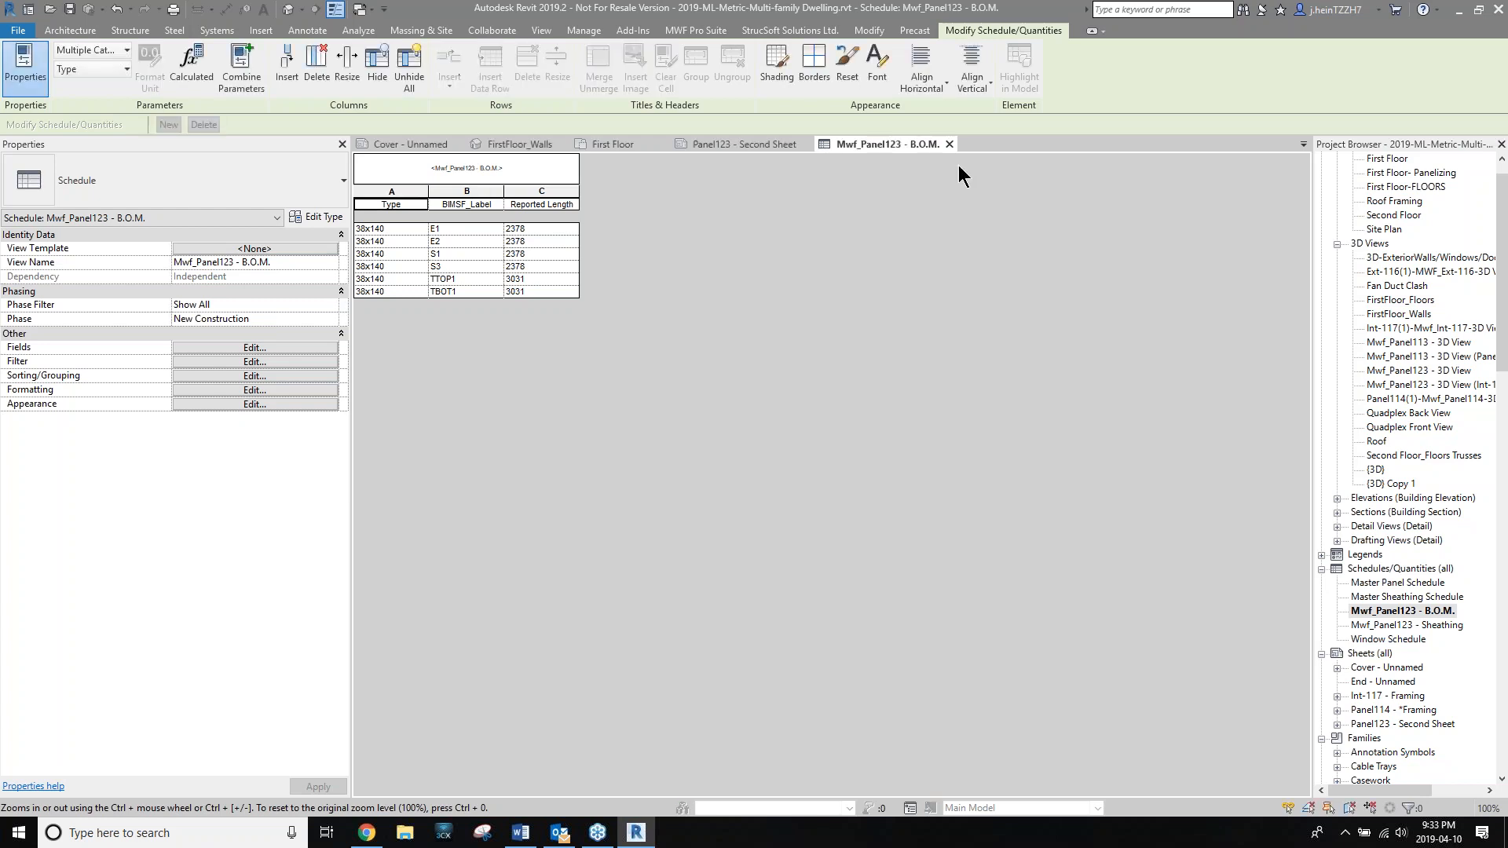
click(949, 144)
click(821, 469)
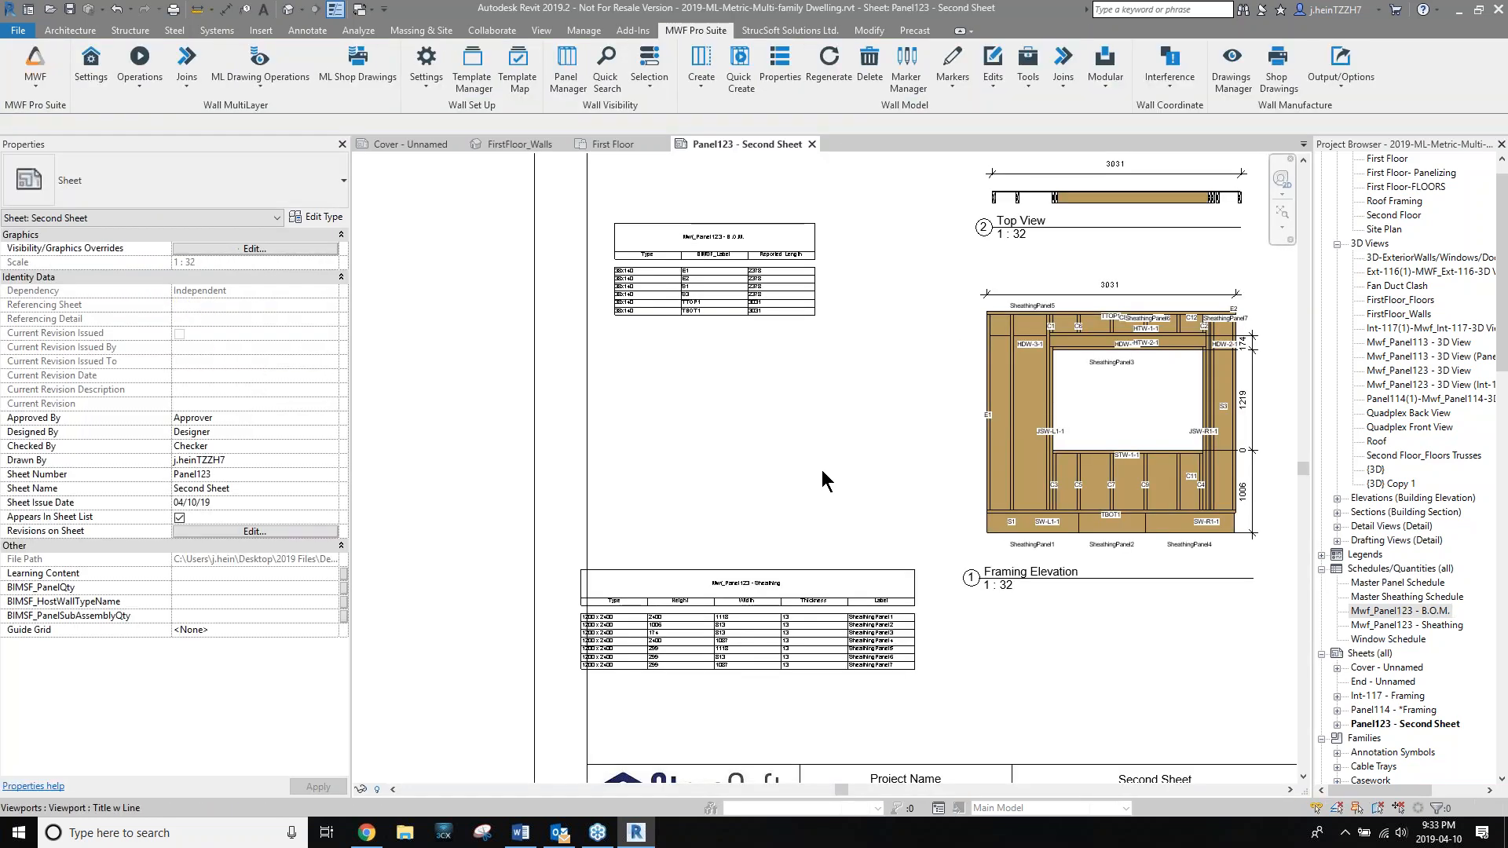
scroll(863, 483, down, 2)
scroll(864, 484, up, 2)
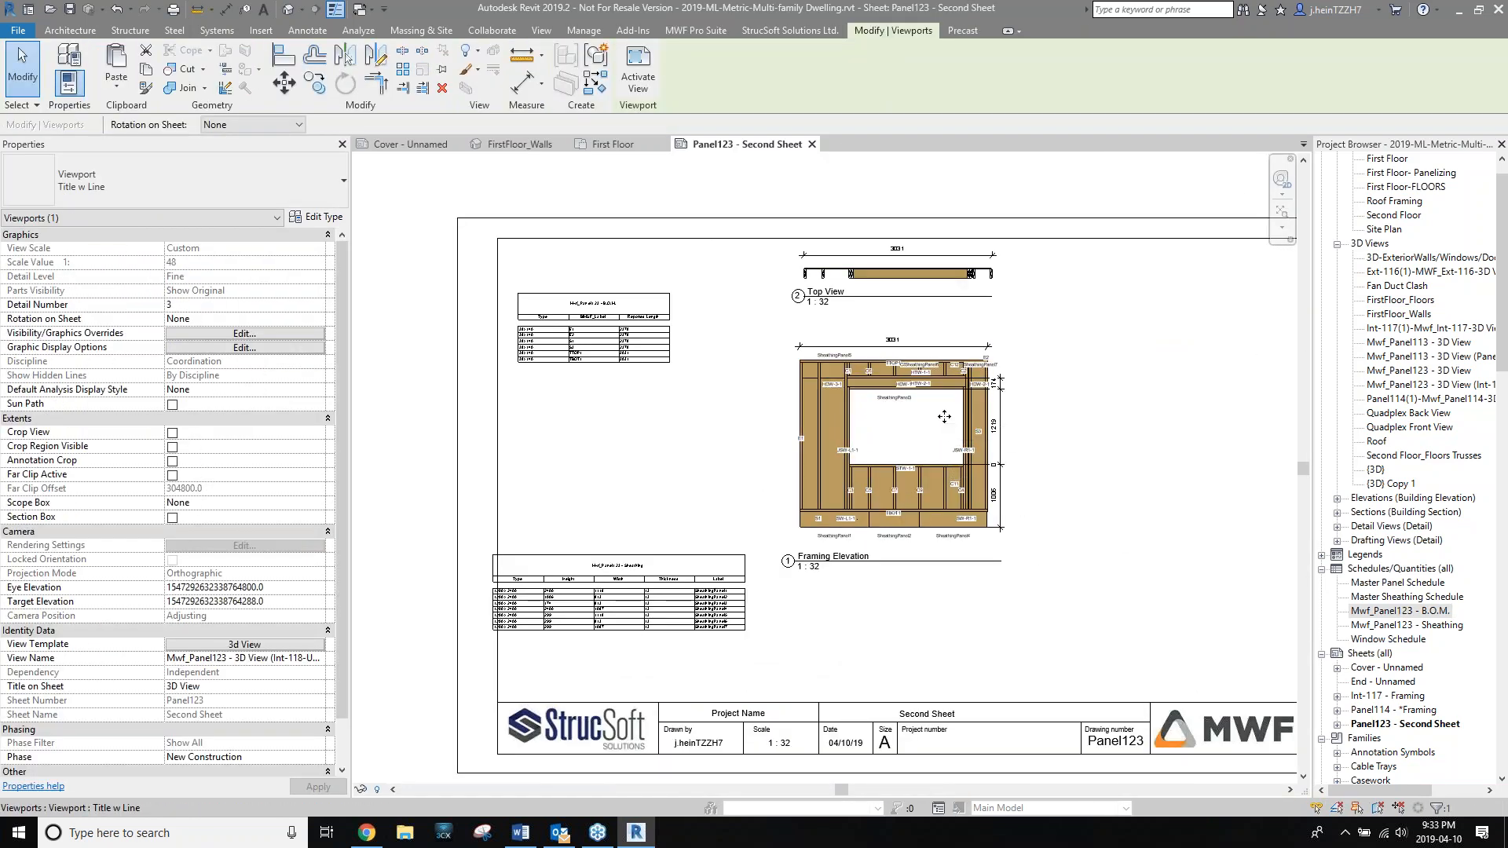
Examine the framing and sheathing labels in the Framing Elevation on the Panel123 sheet, and close the sheet.
scroll(942, 403, up, 2)
scroll(919, 450, up, 2)
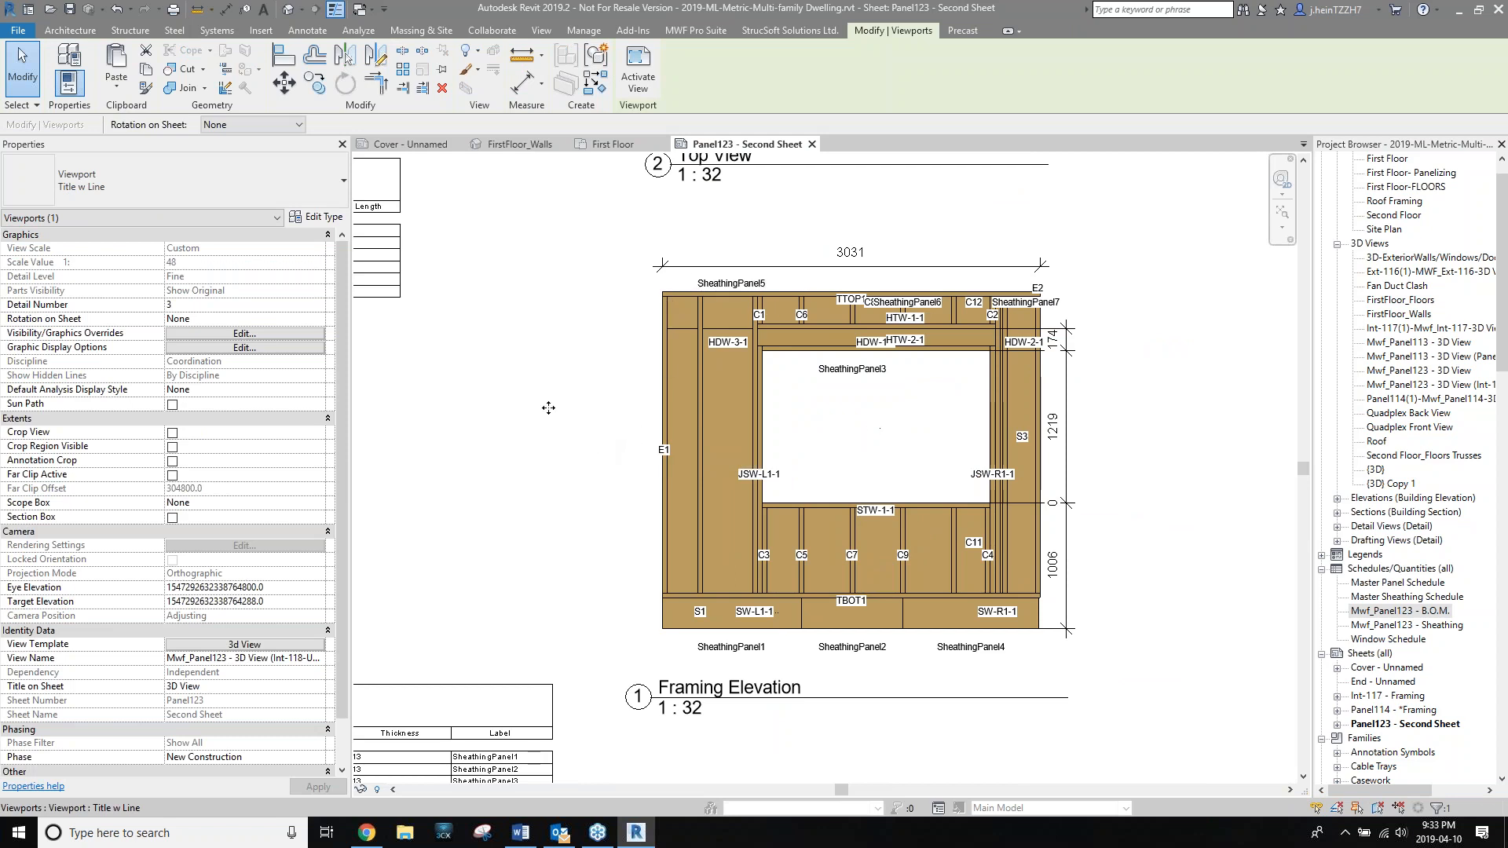
scroll(547, 403, down, 2)
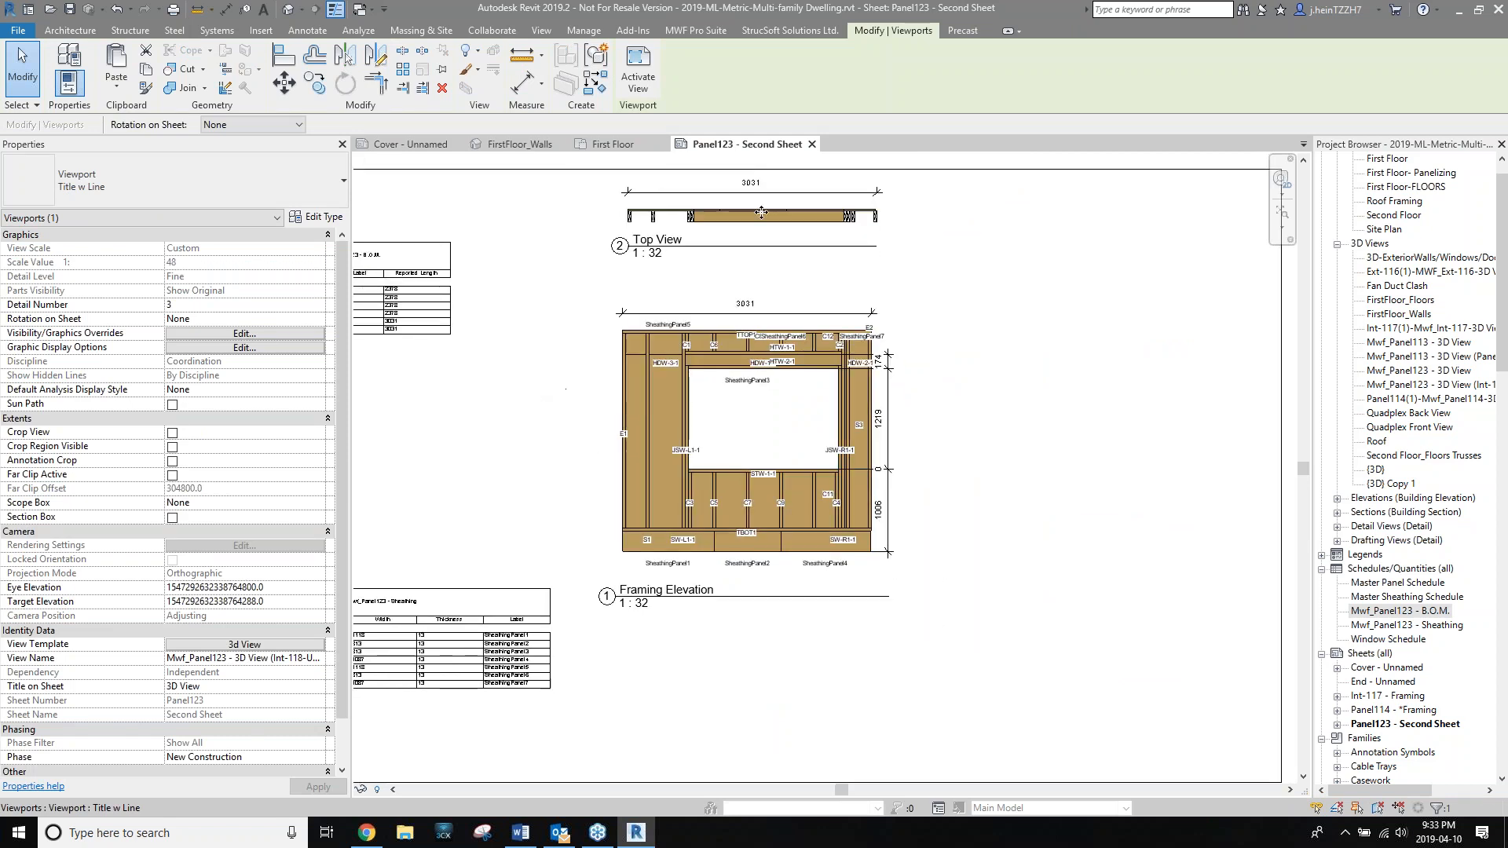
click(812, 144)
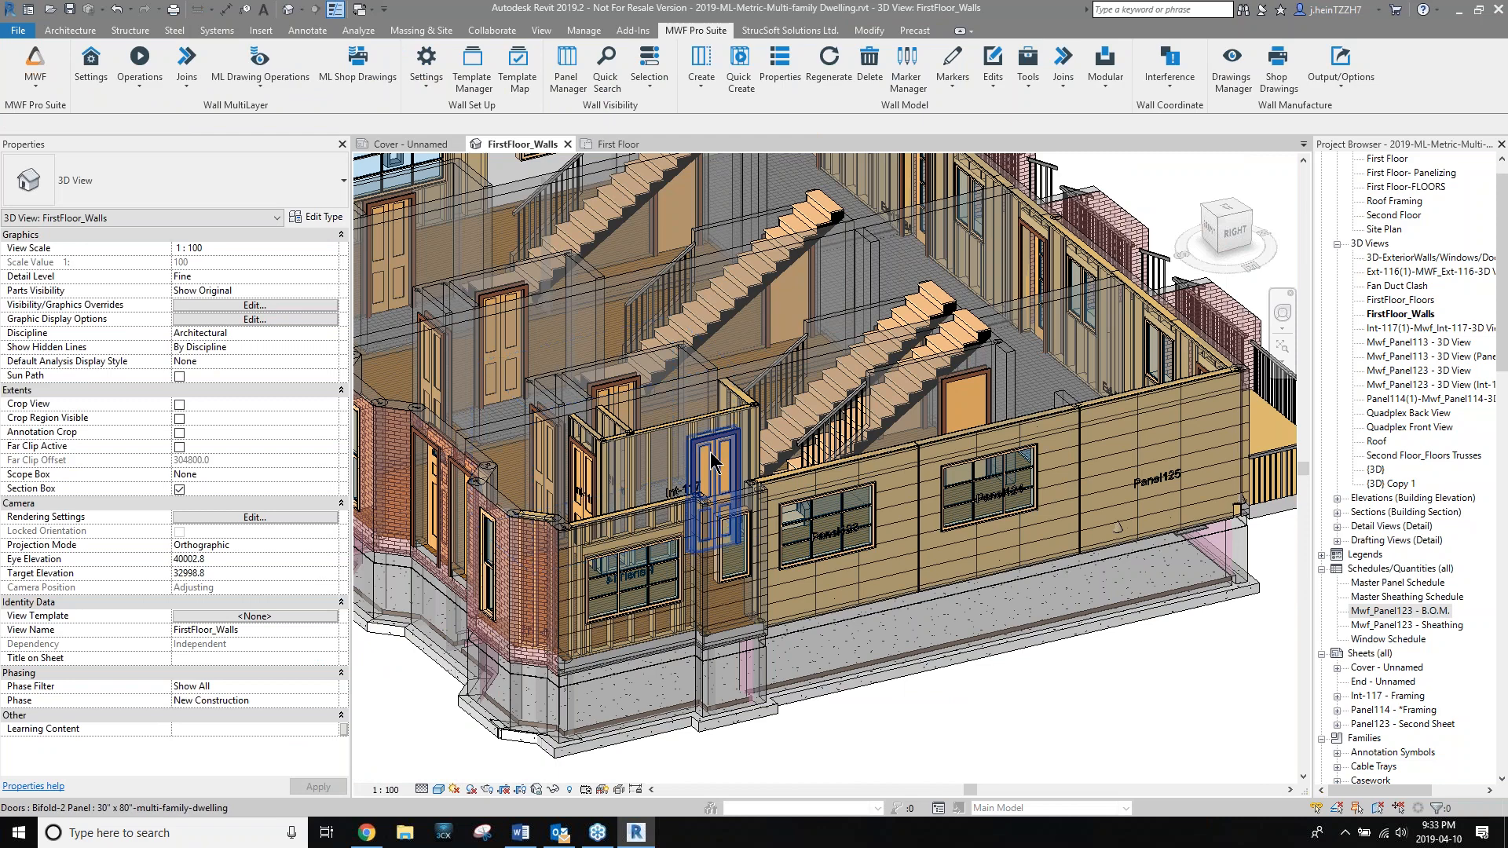
Inspect the repeated BathroomGroup model groups from the front of the building in the FirstFloor_Walls 3D view.
shift+middle_drag(713, 461, 832, 519)
mouse_move(963, 450)
middle_down()
mouse_move(903, 516)
mouse_move(856, 614)
middle_up()
click(502, 408)
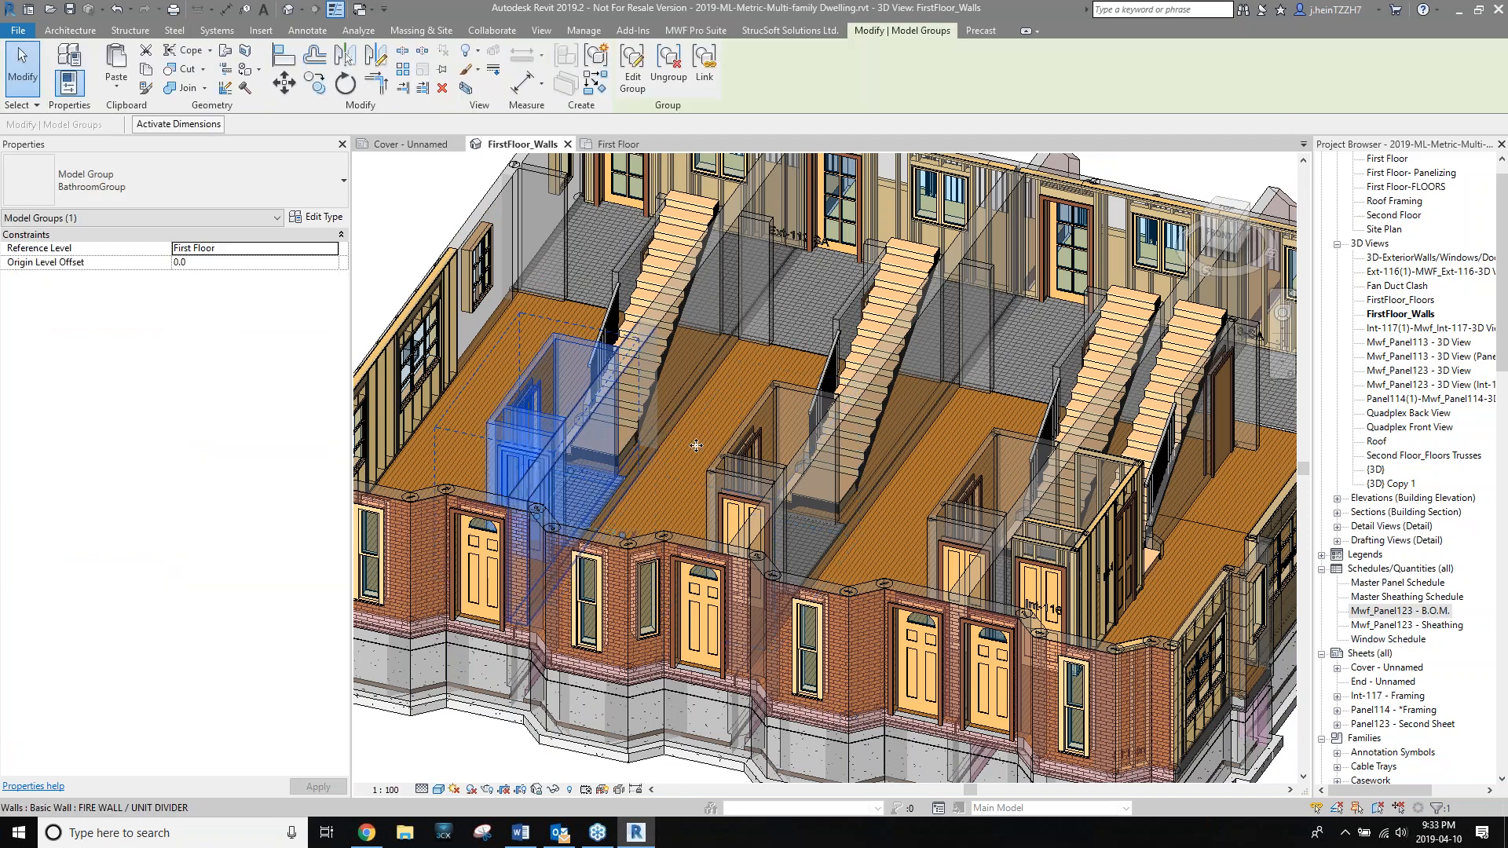
drag(503, 409, 938, 520)
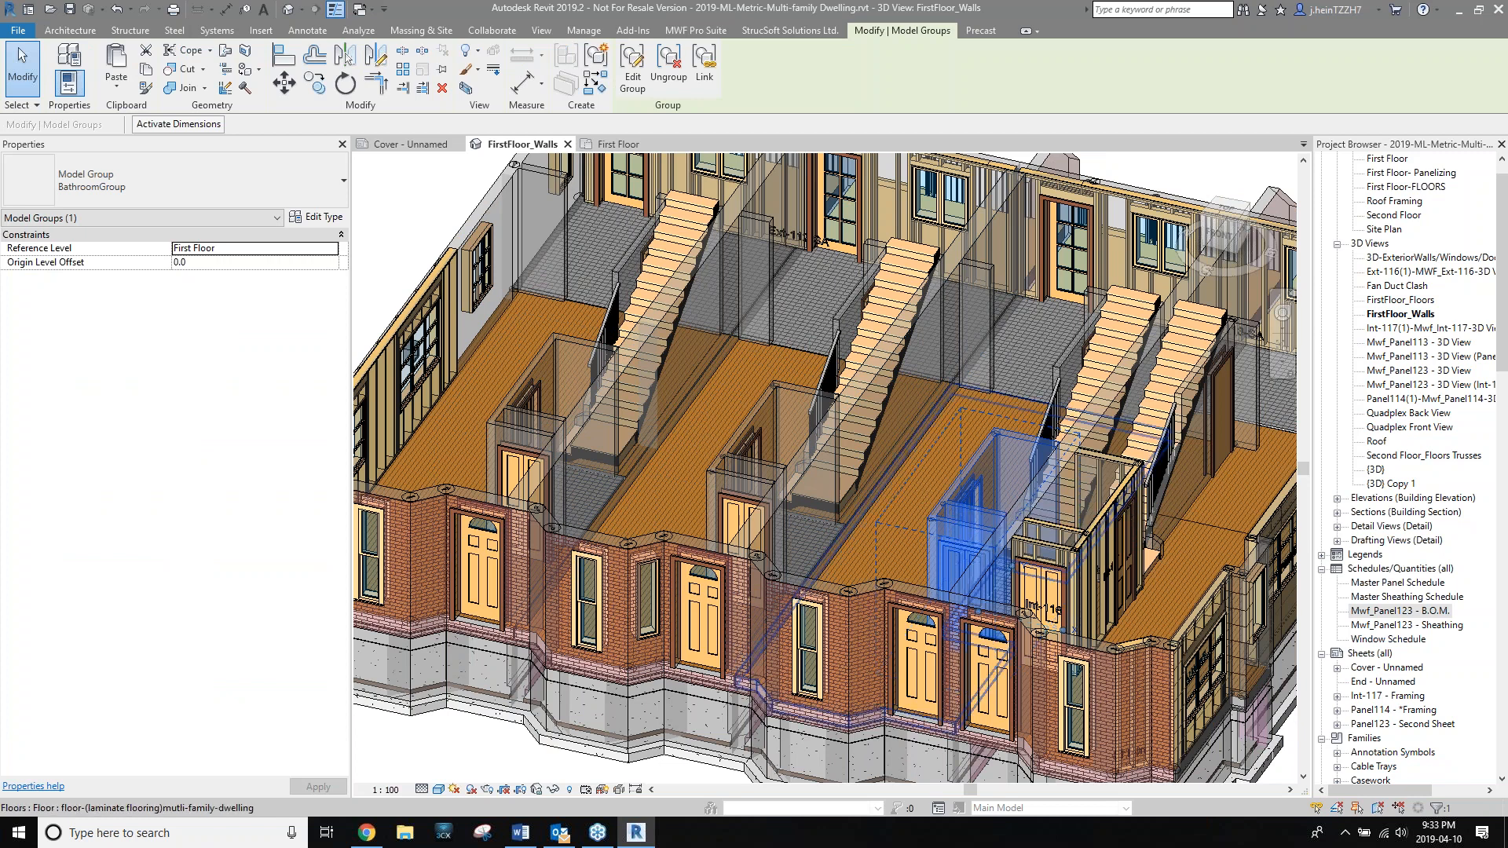
click(510, 430)
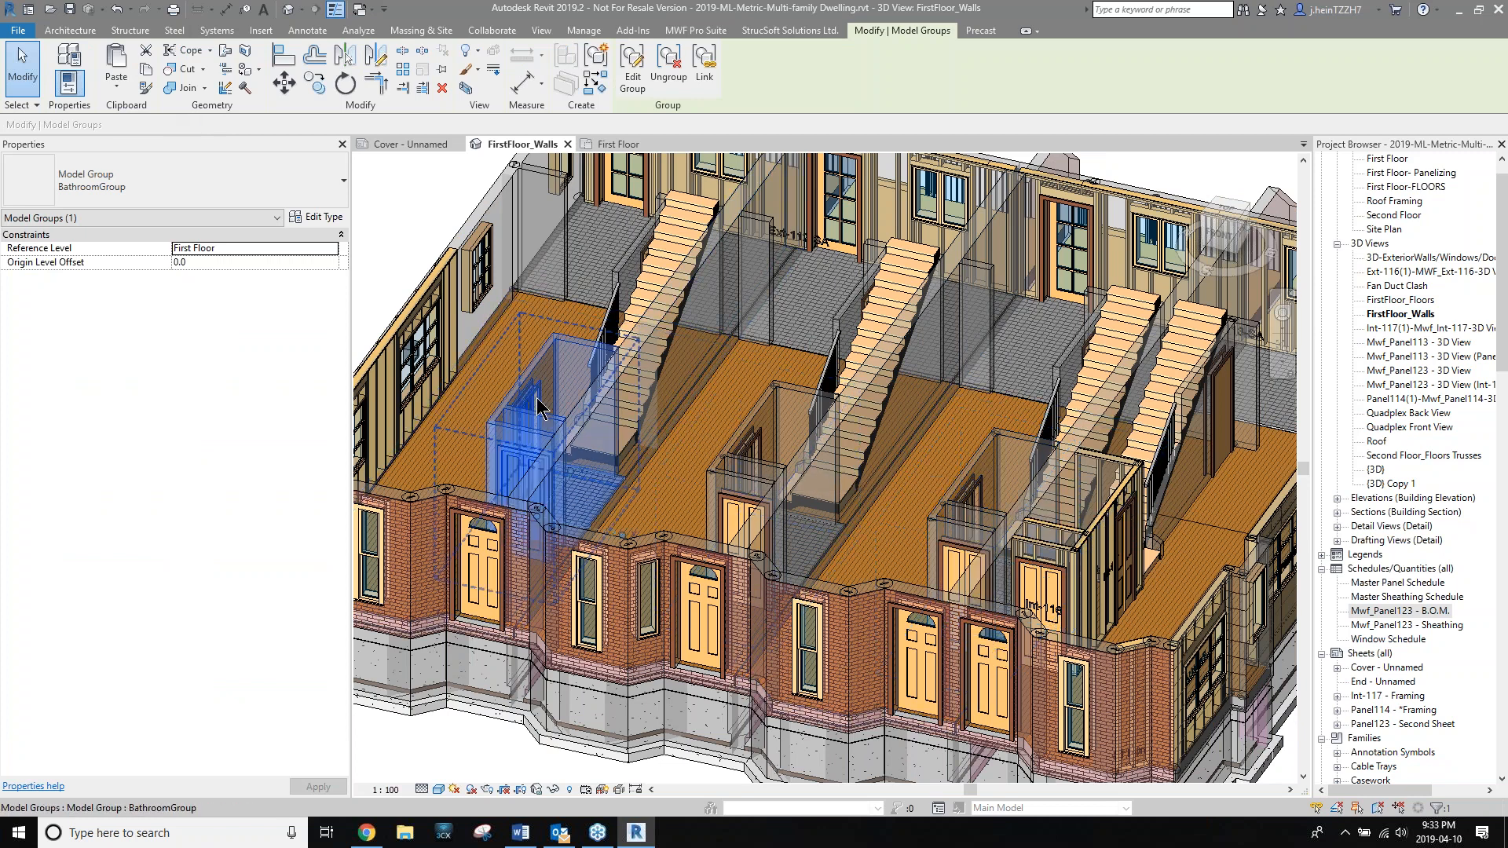
click(633, 70)
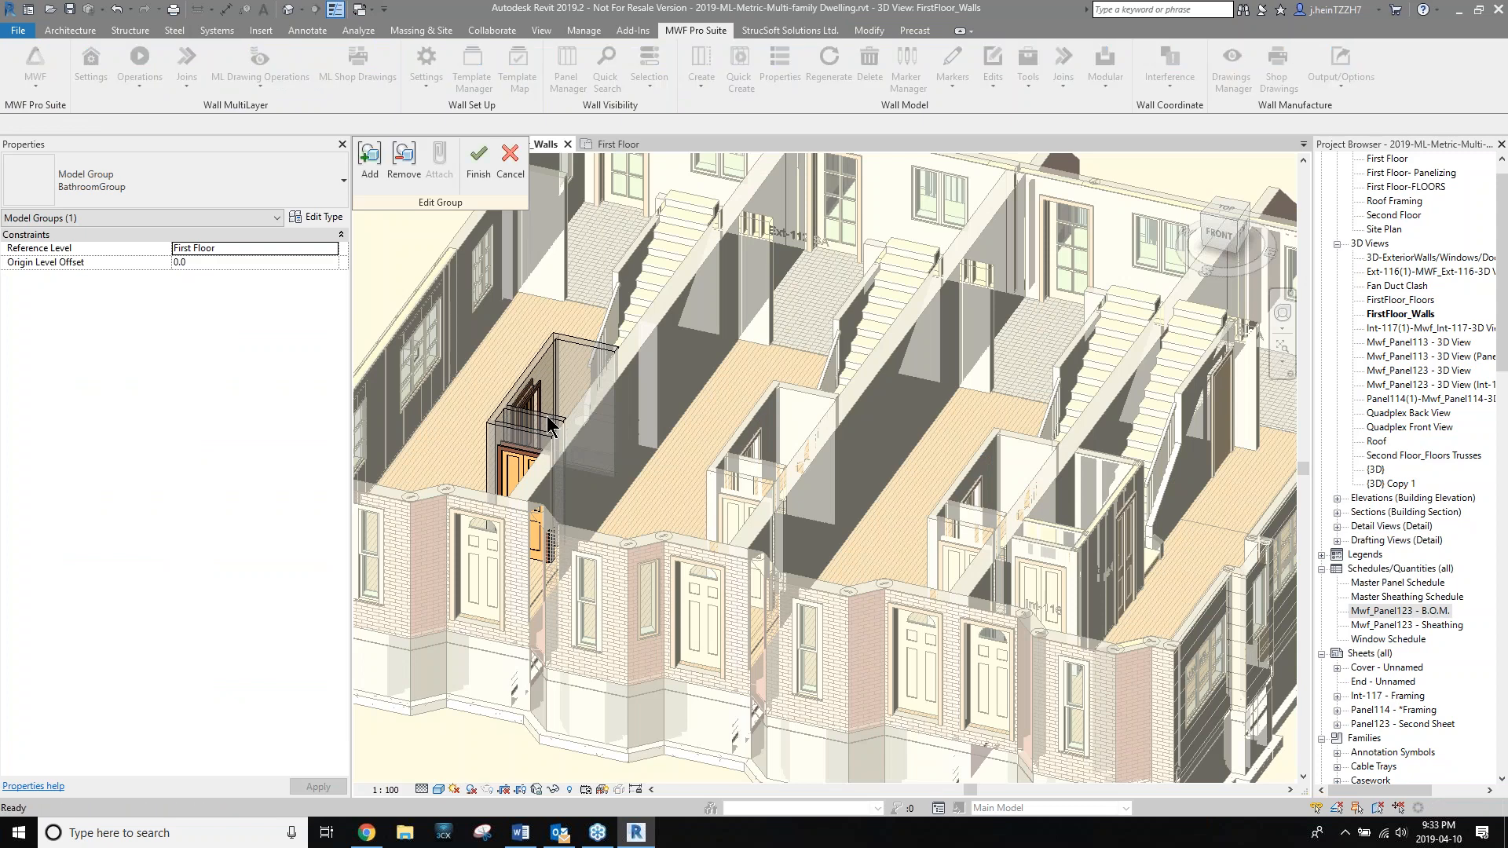
click(550, 421)
key(Escape)
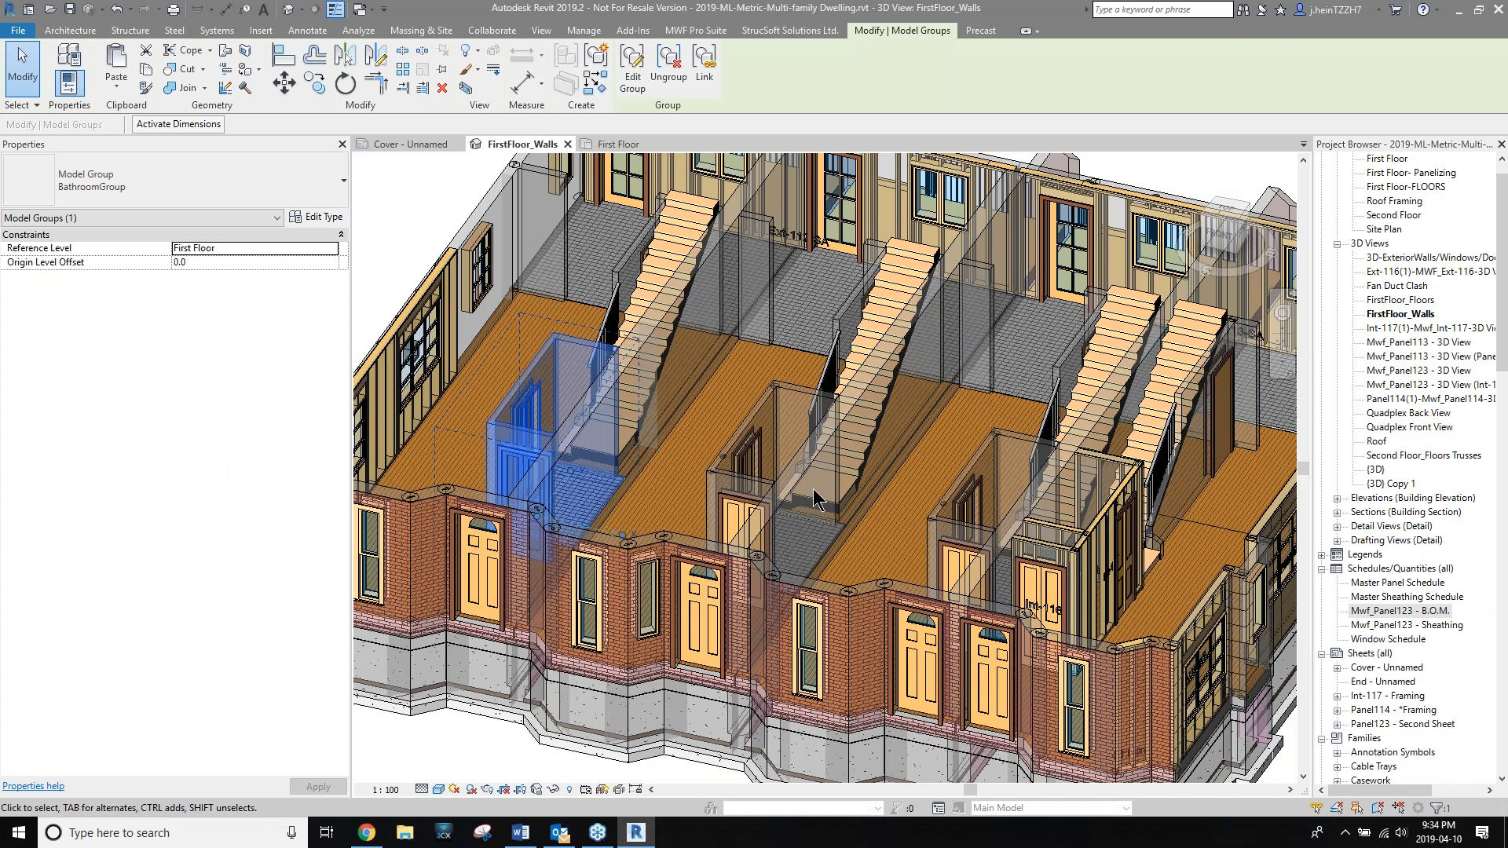
key(ctrl+z)
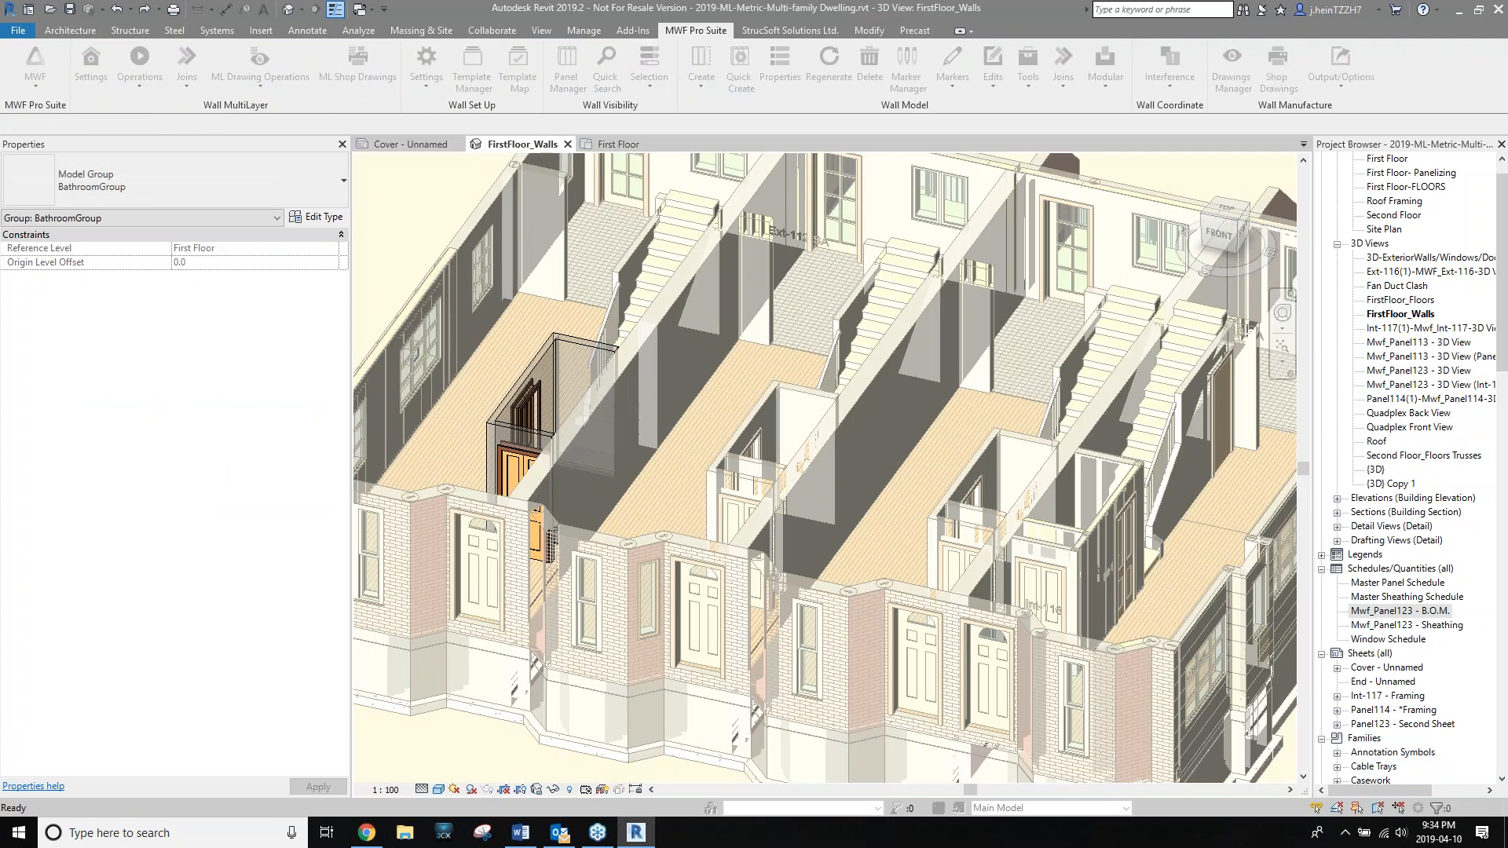
click(513, 163)
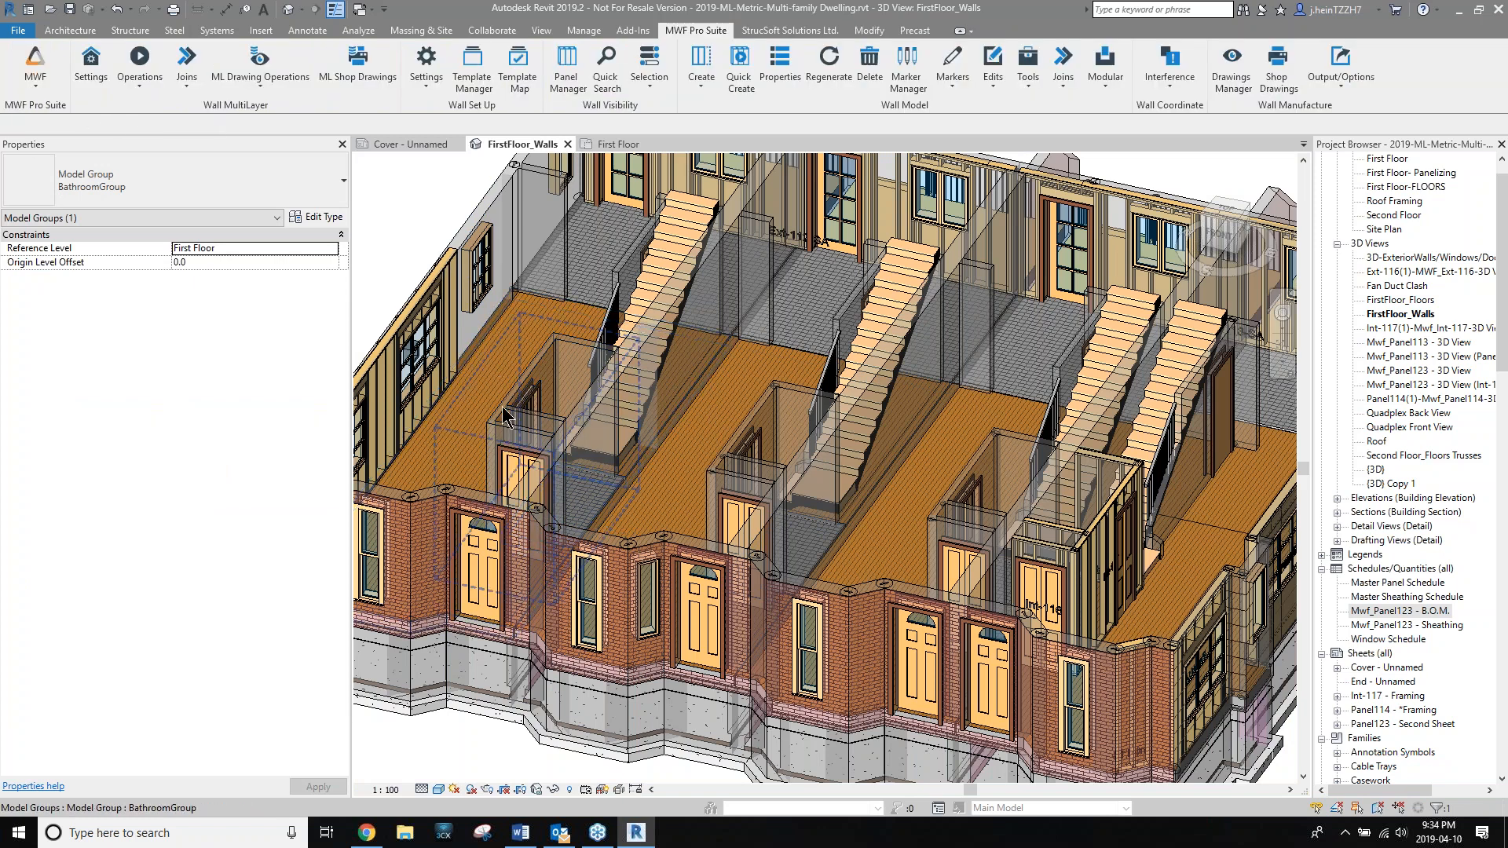
Frame the leftmost BathroomGroup's walls with Quick Create and copy the members on all identical groups.
click(514, 428)
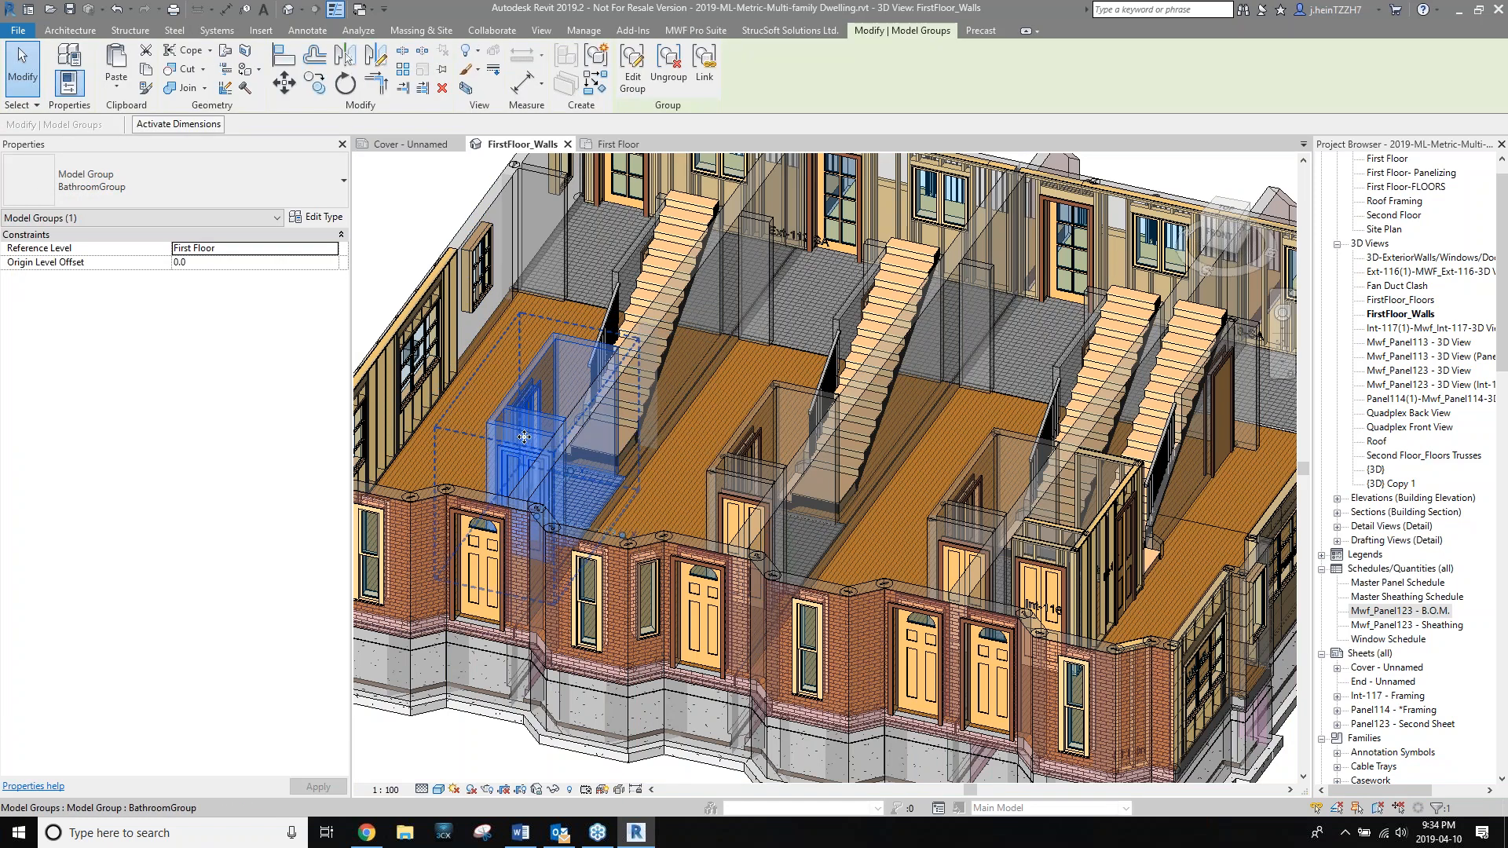
shift+middle_drag(644, 346, 682, 587)
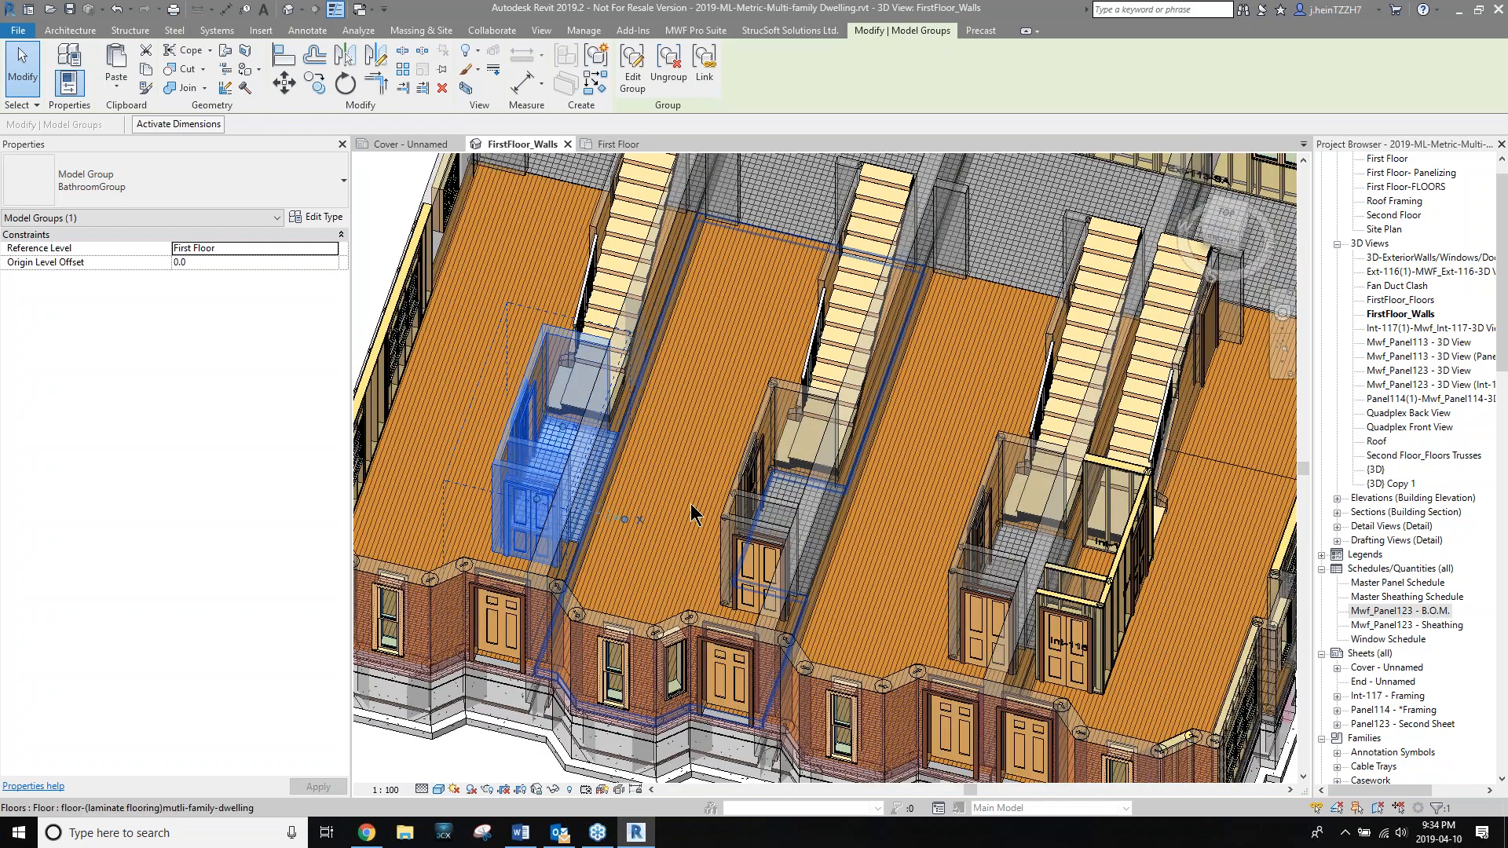
click(690, 33)
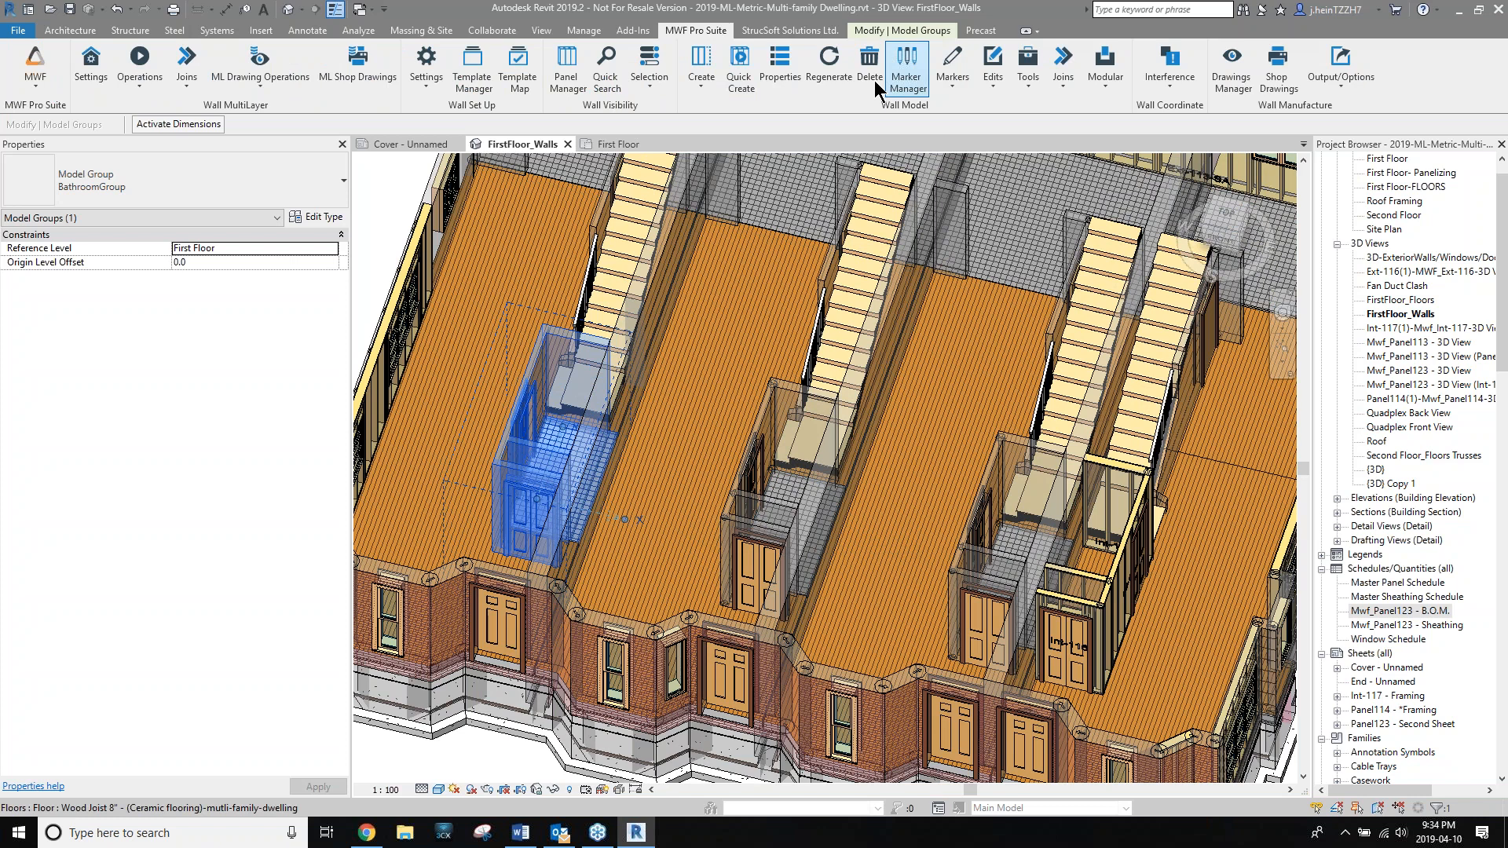
click(739, 70)
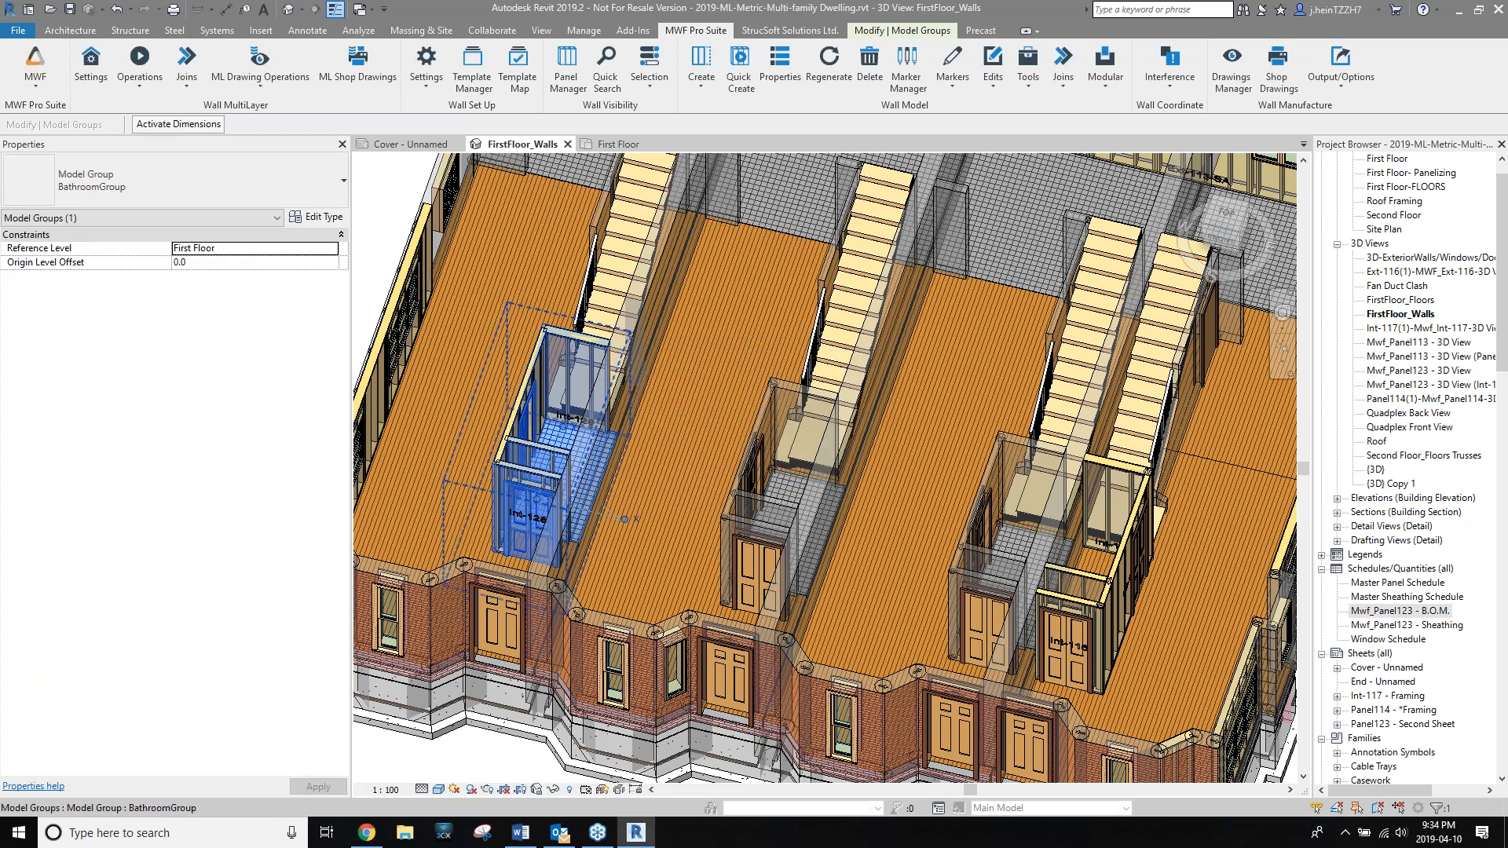
click(1105, 75)
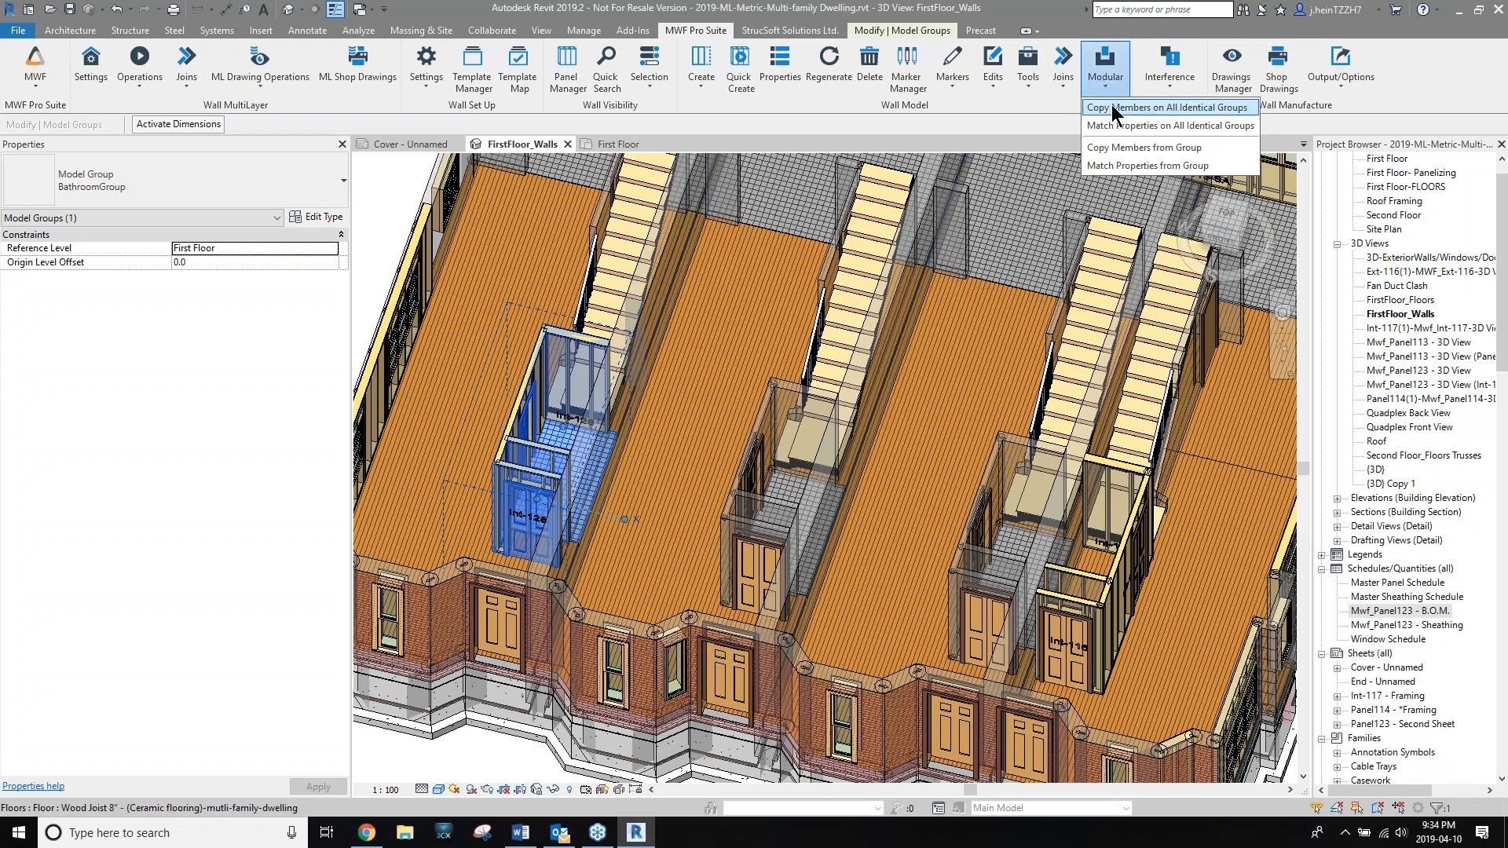
click(1154, 108)
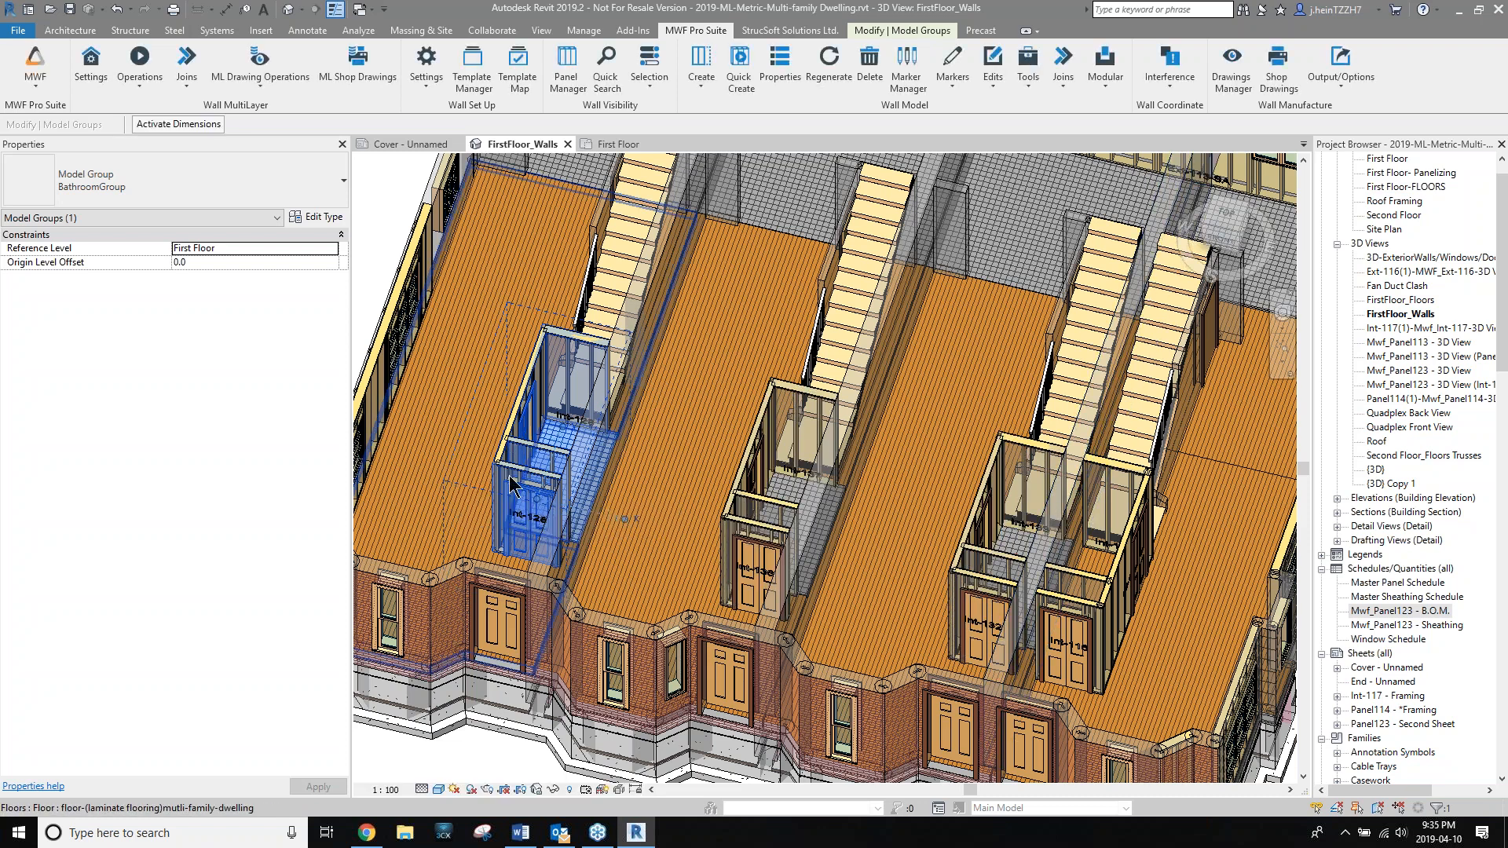
Nudge the leftmost BathroomGroup sideways off its framing and undo the move.
key(Left)
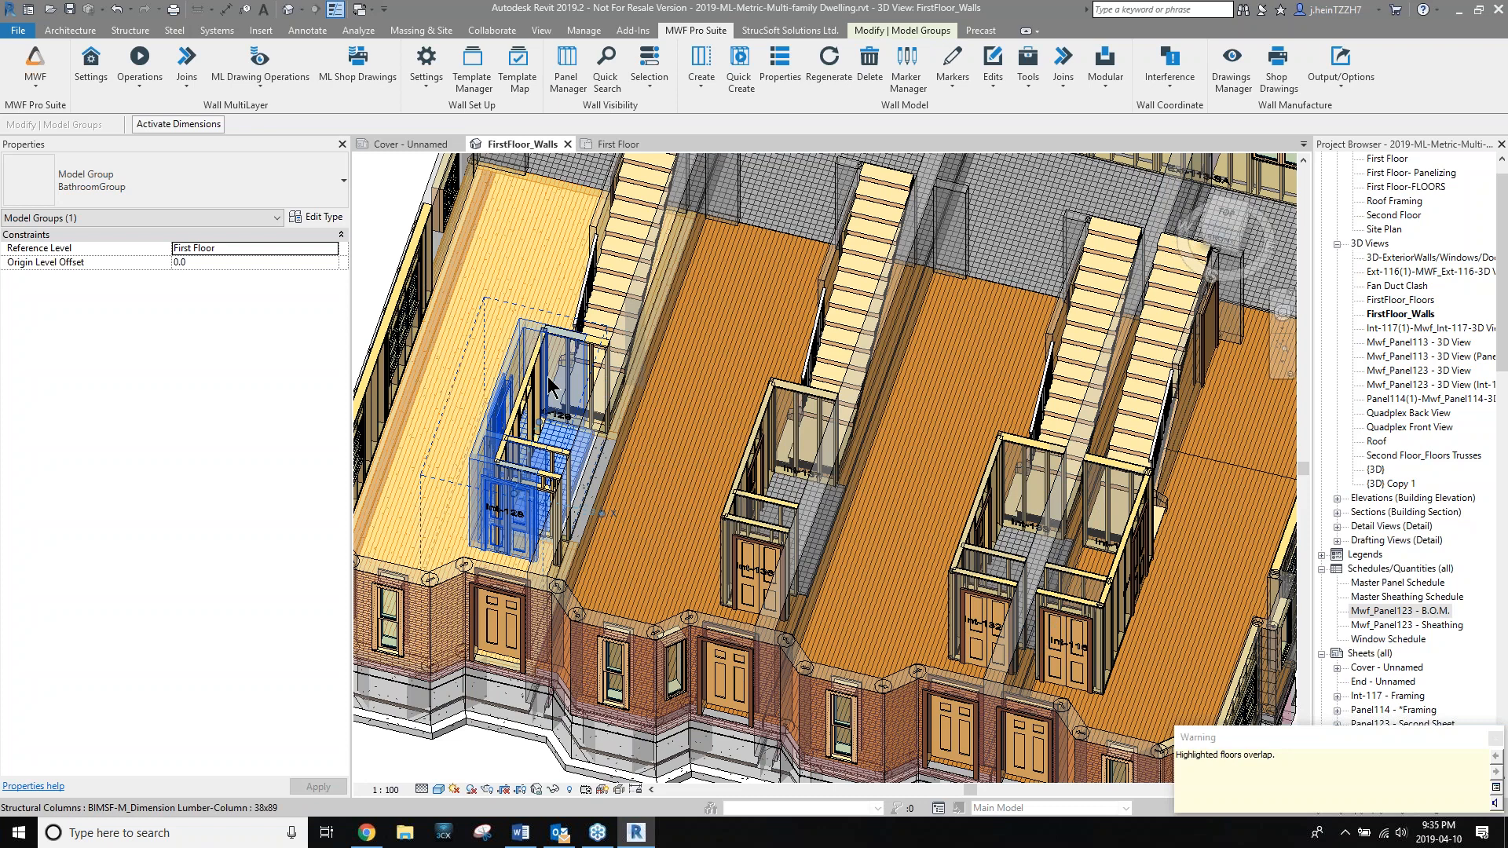
scroll(549, 369, up, 3)
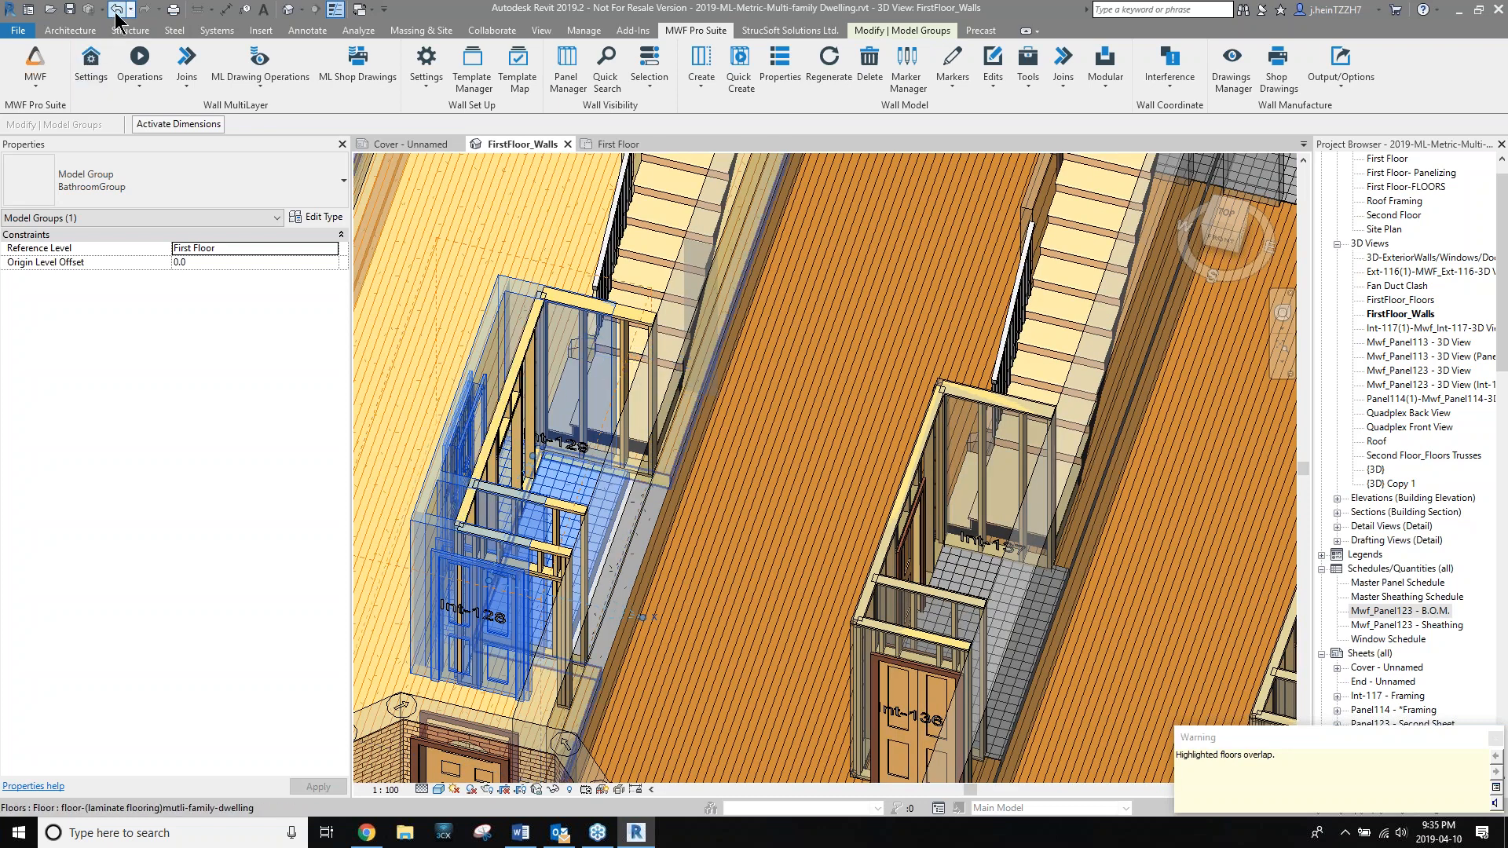
click(116, 11)
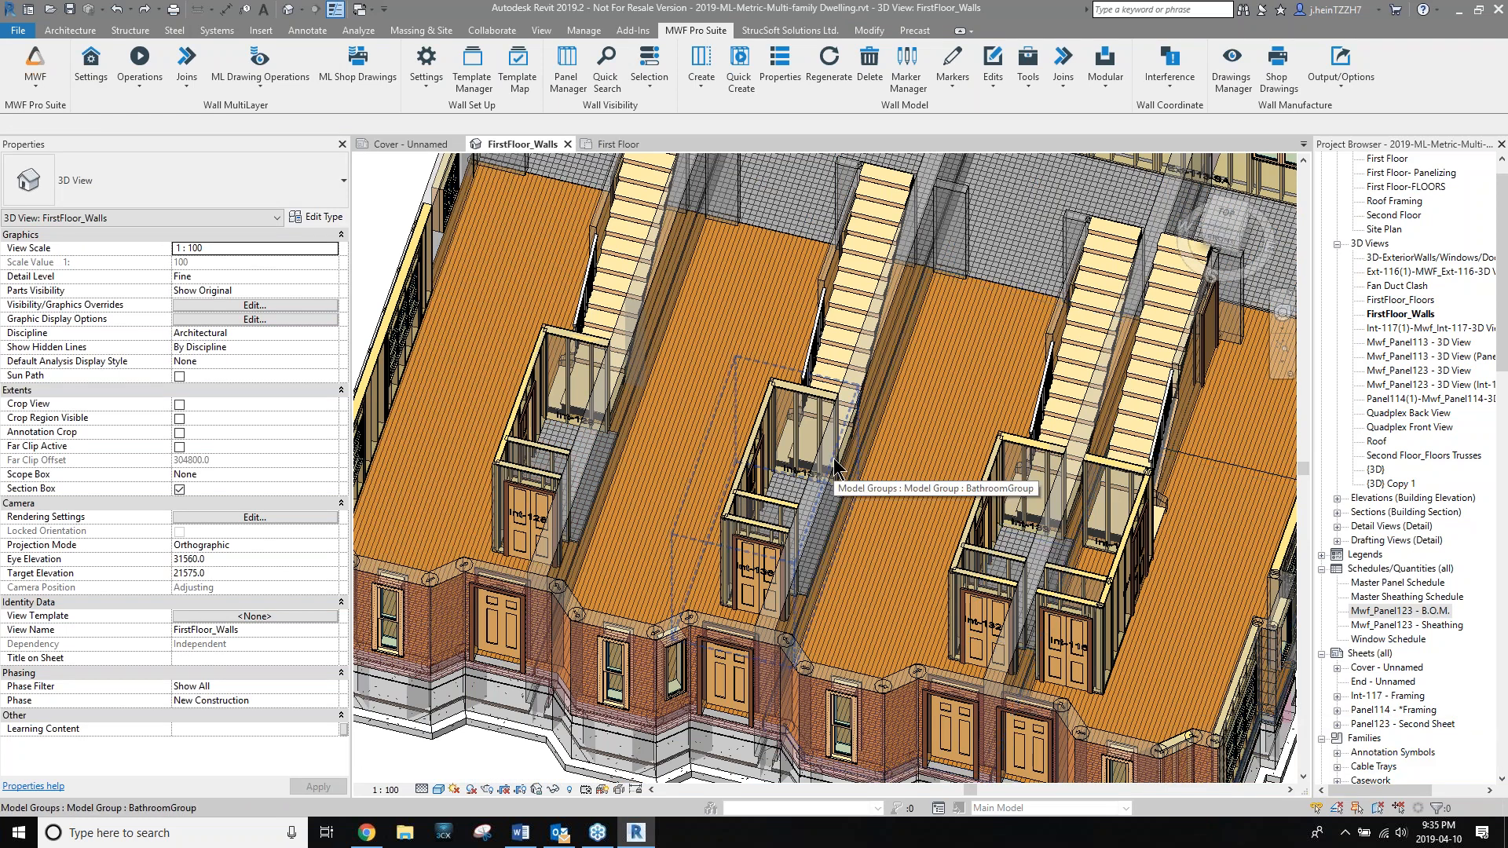
Close the First Floor plan, turn off the crop view in the First Floor- Panelizing plan, and return to the FirstFloor_Walls 3D view.
shift+middle_drag(903, 597, 650, 468)
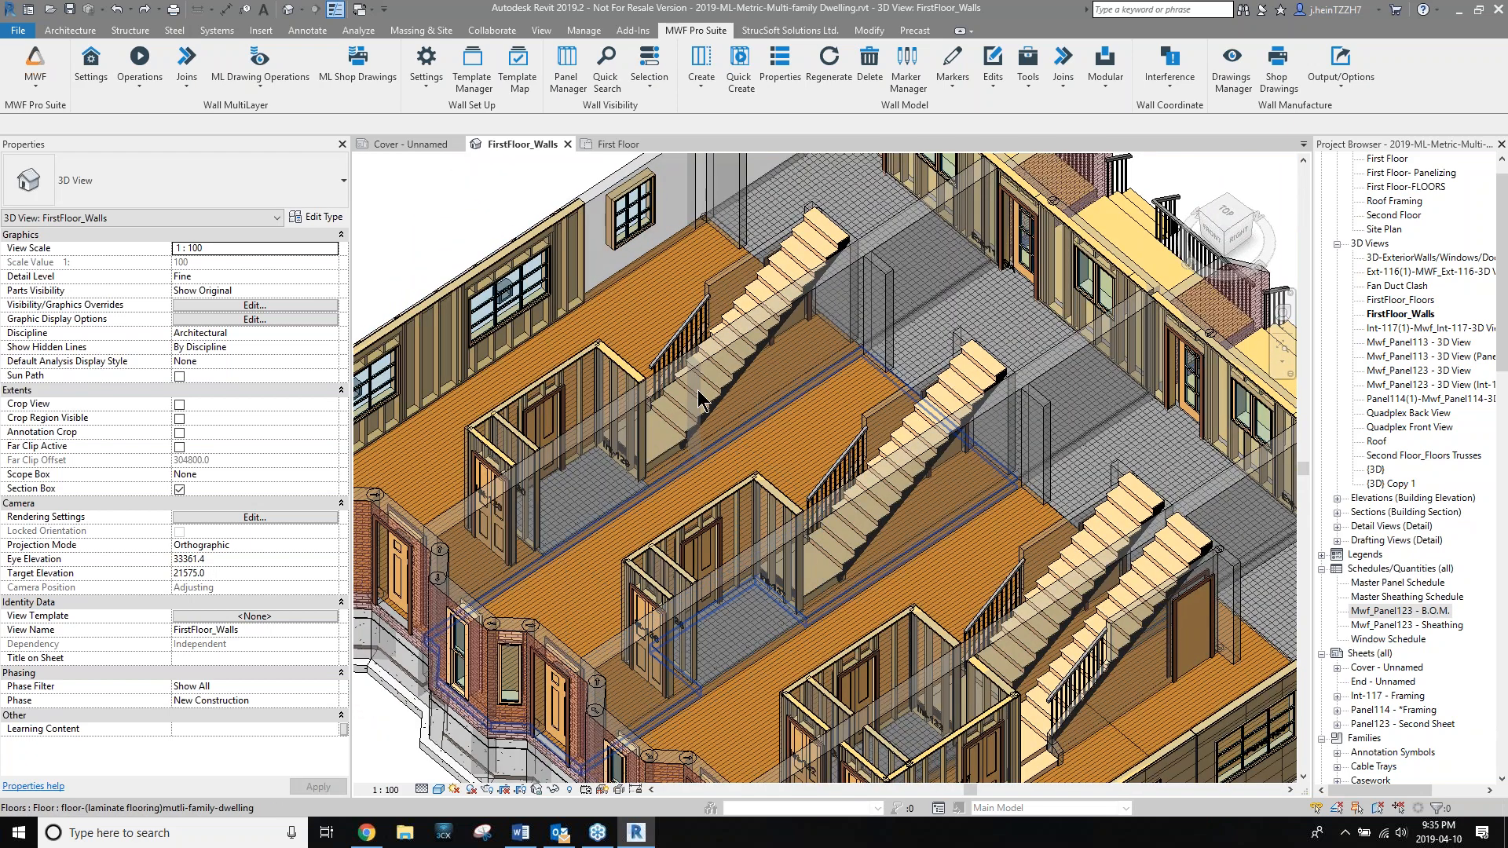
key(ctrl+Tab)
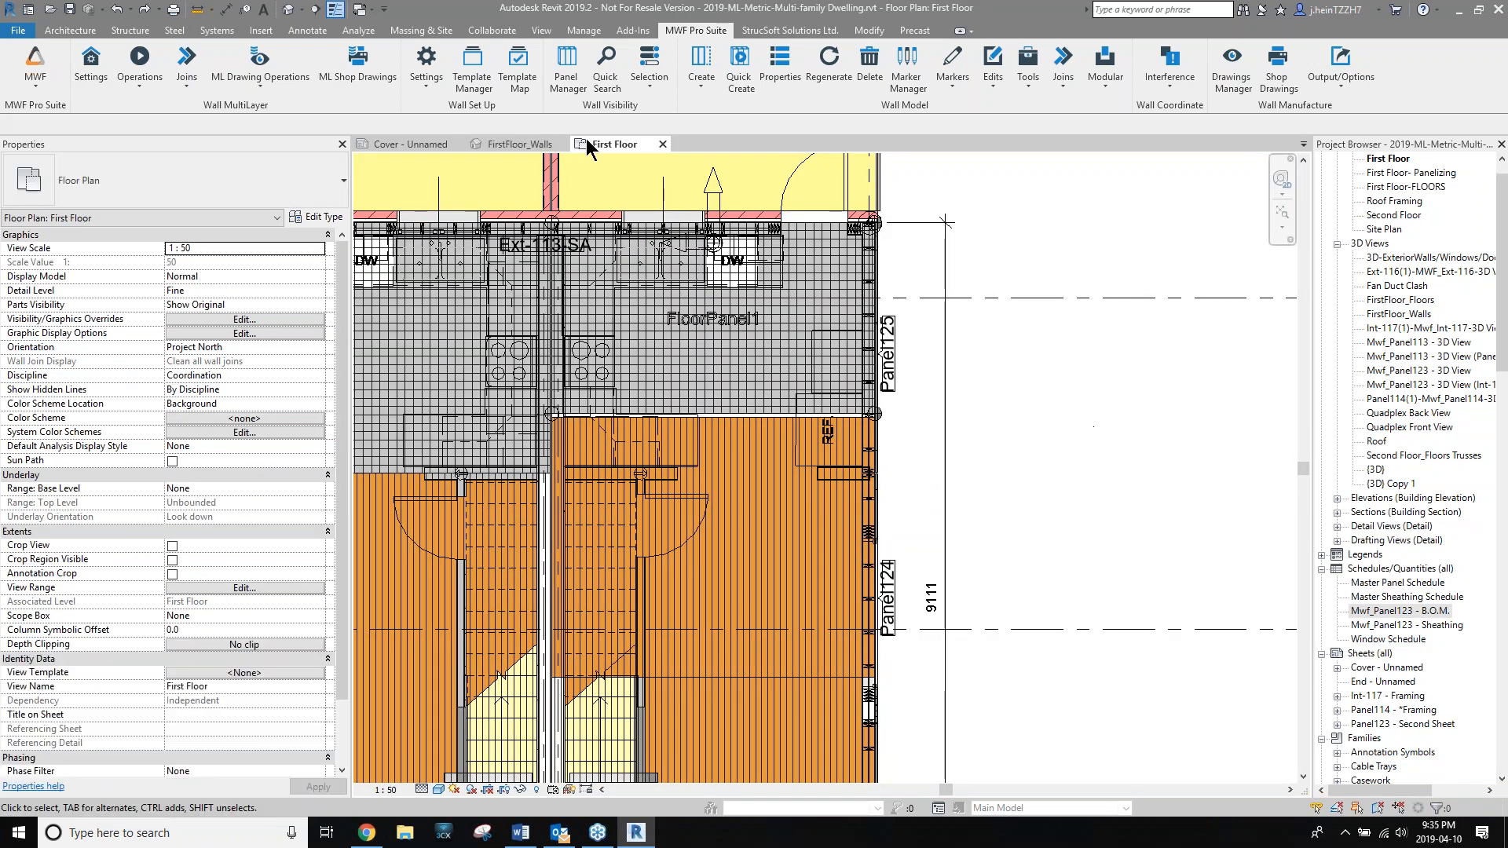
click(662, 144)
double_click(1415, 172)
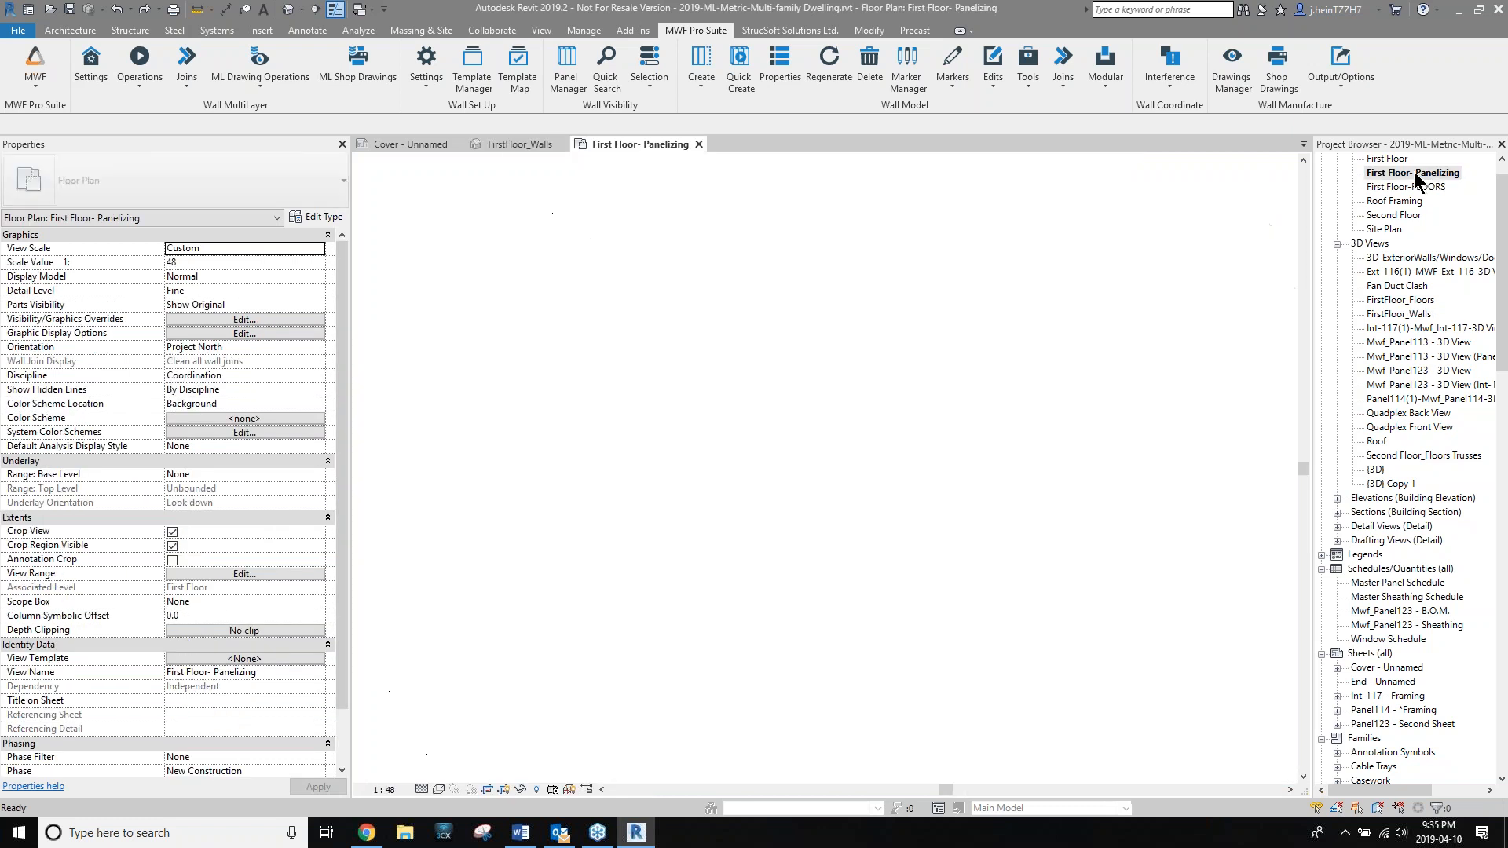
click(488, 789)
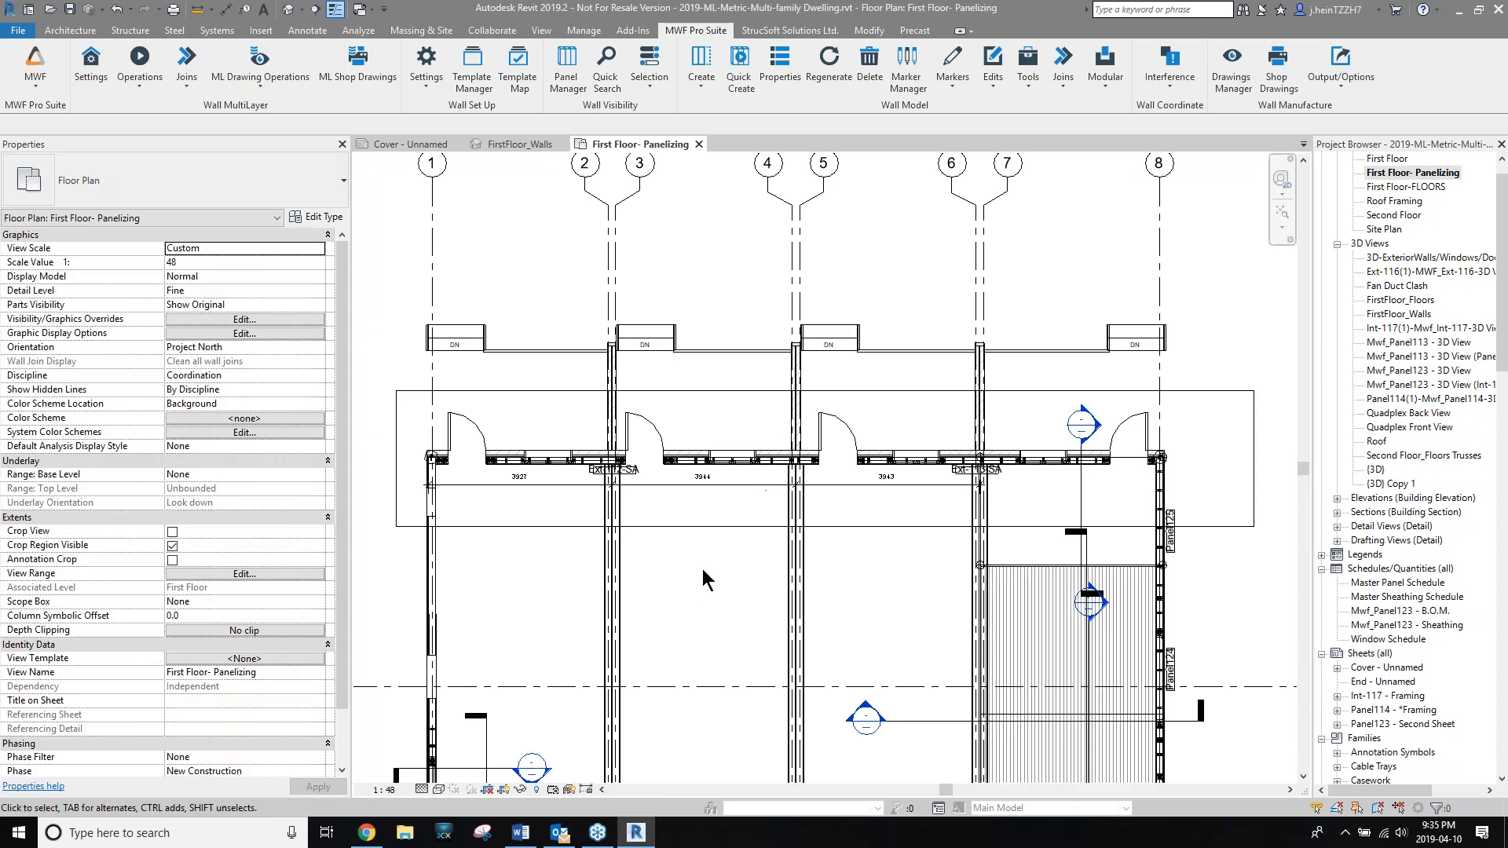
click(698, 144)
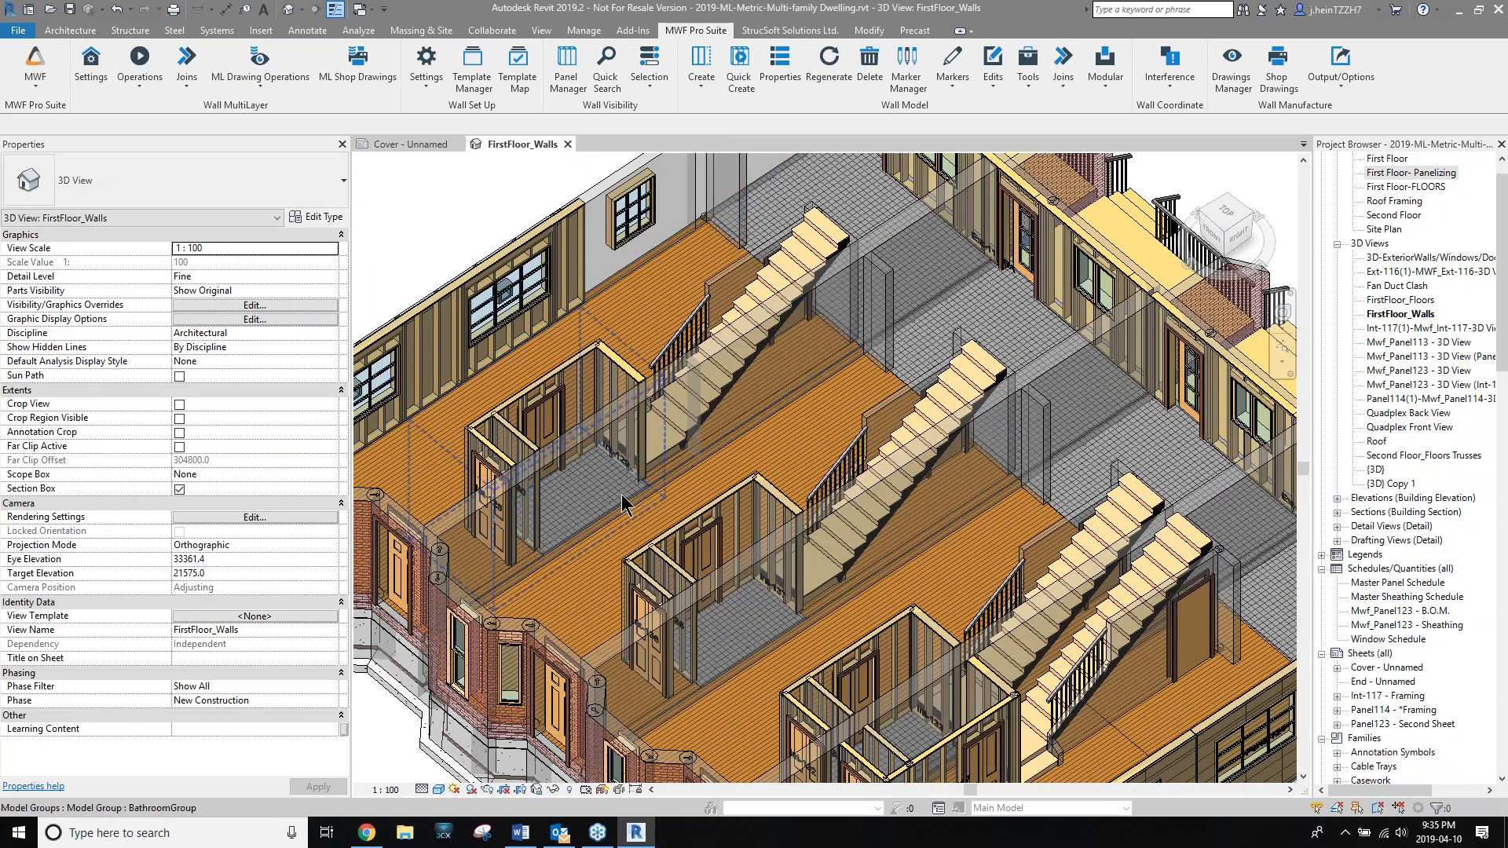
scroll(646, 614, up, 3)
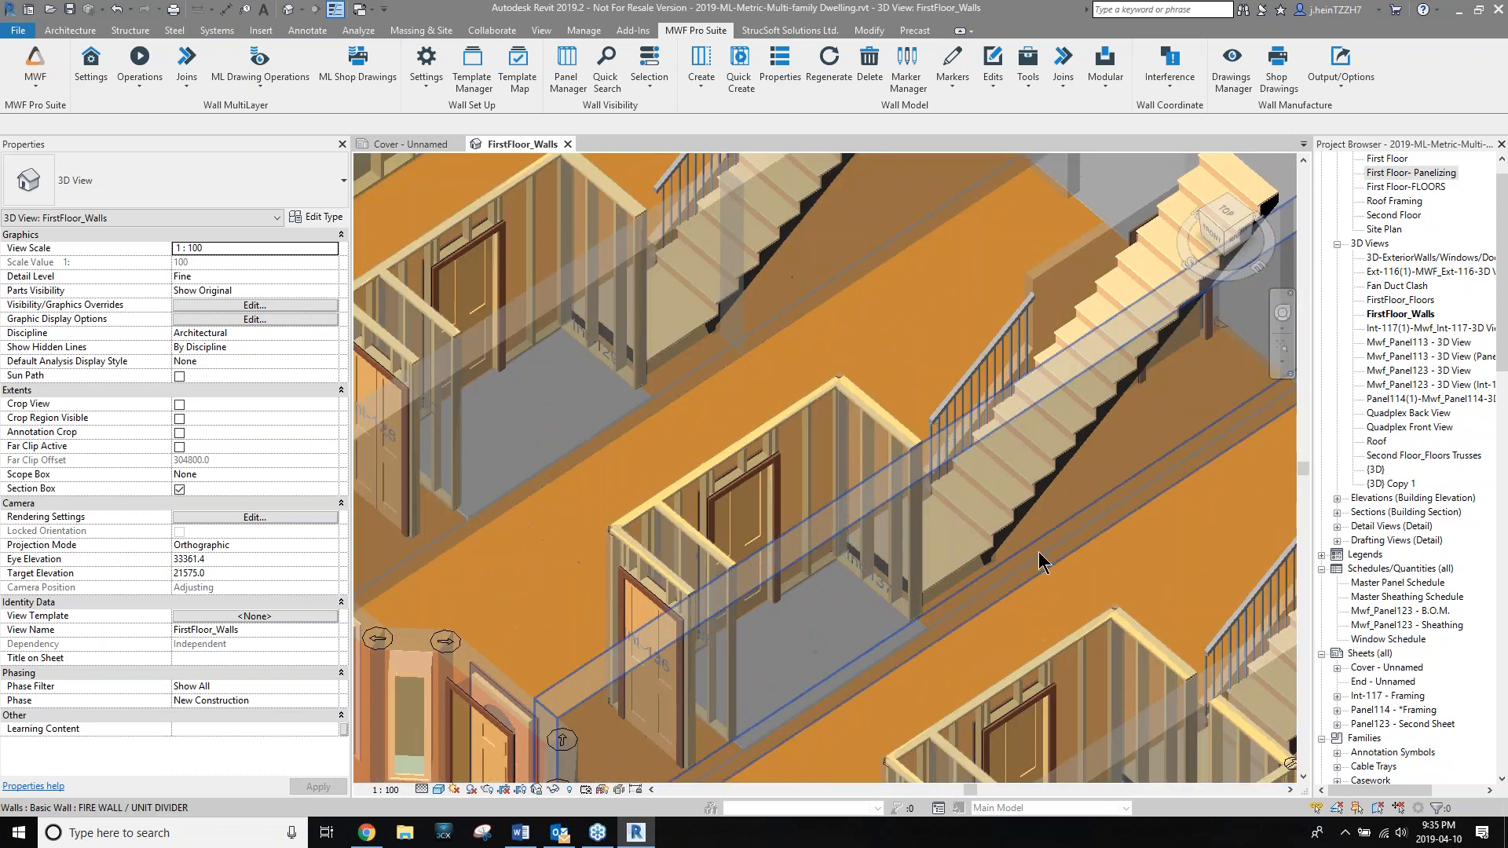
Open the Second Floor plan and delete the J154 panel join at the upper-right corner of the blue-tiled room above door 115.16.
double_click(1393, 216)
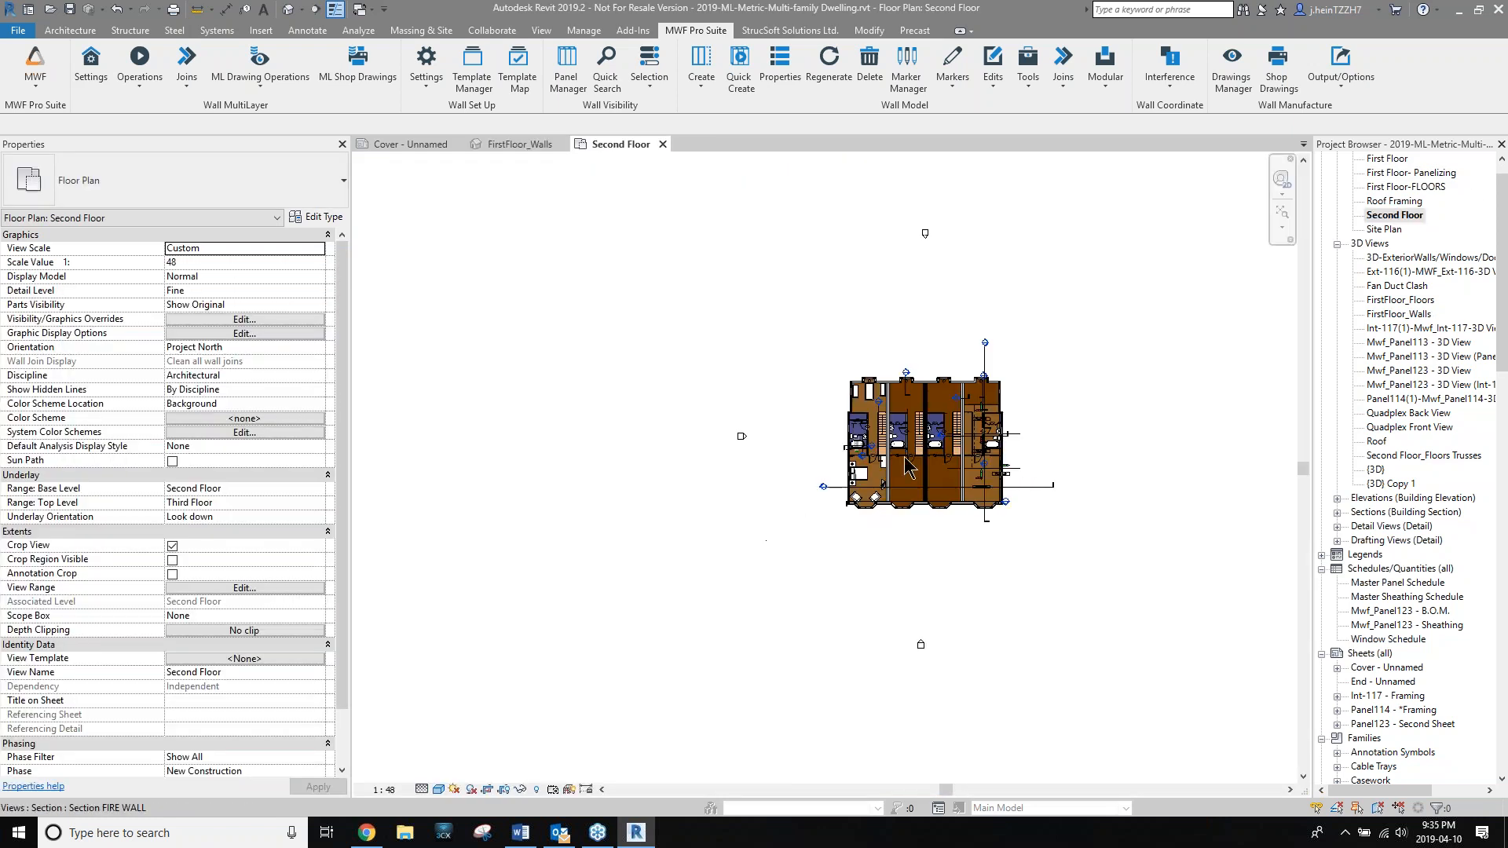
scroll(907, 467, up, 6)
middle_drag(784, 483, 763, 652)
scroll(779, 606, up, 5)
middle_drag(795, 275, 799, 529)
middle_drag(801, 243, 817, 461)
scroll(766, 409, up, 1)
click(771, 413)
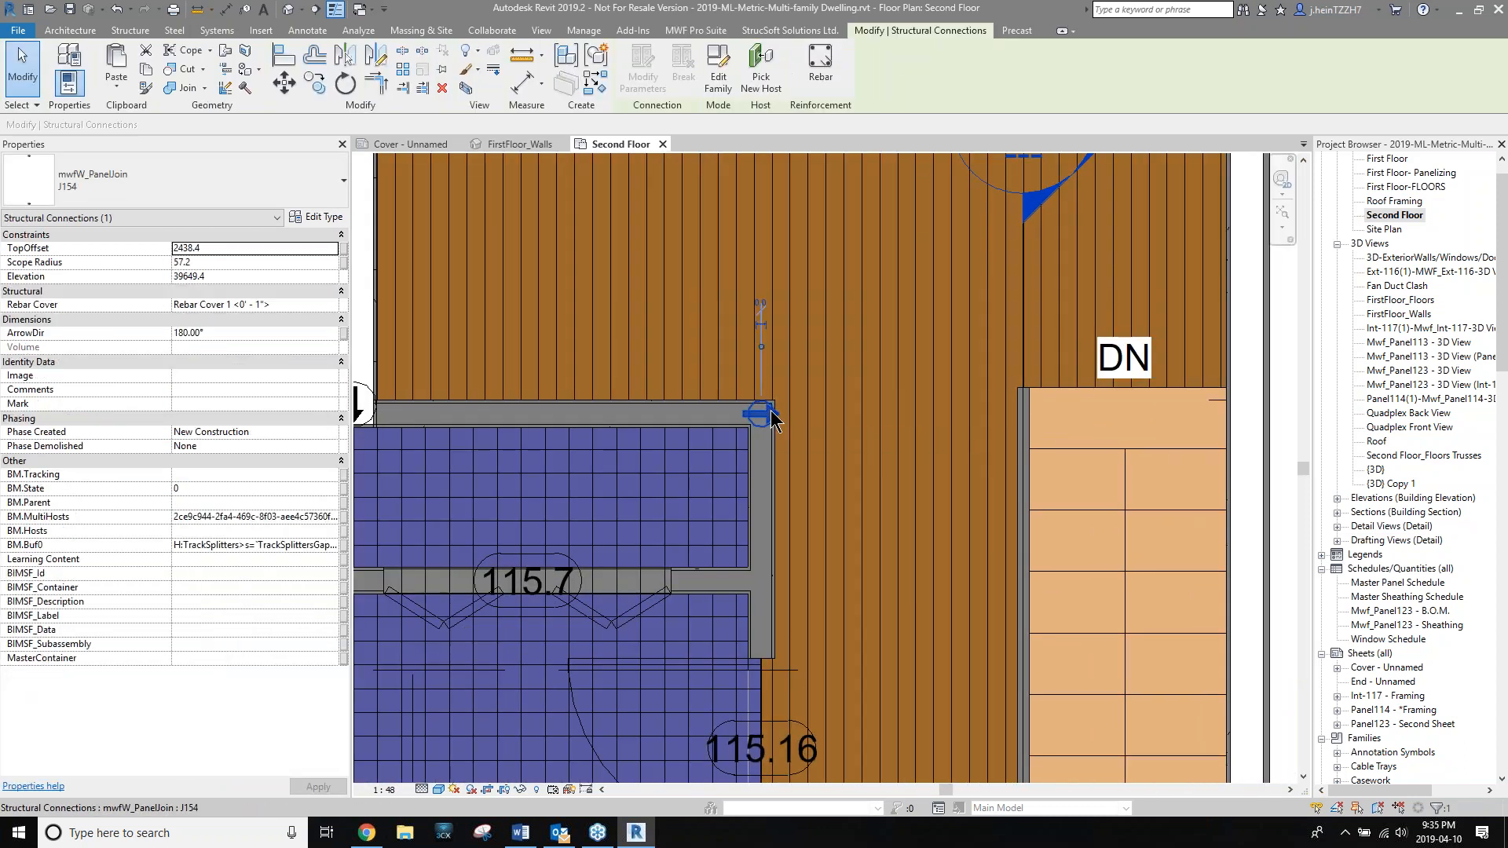
key(Escape)
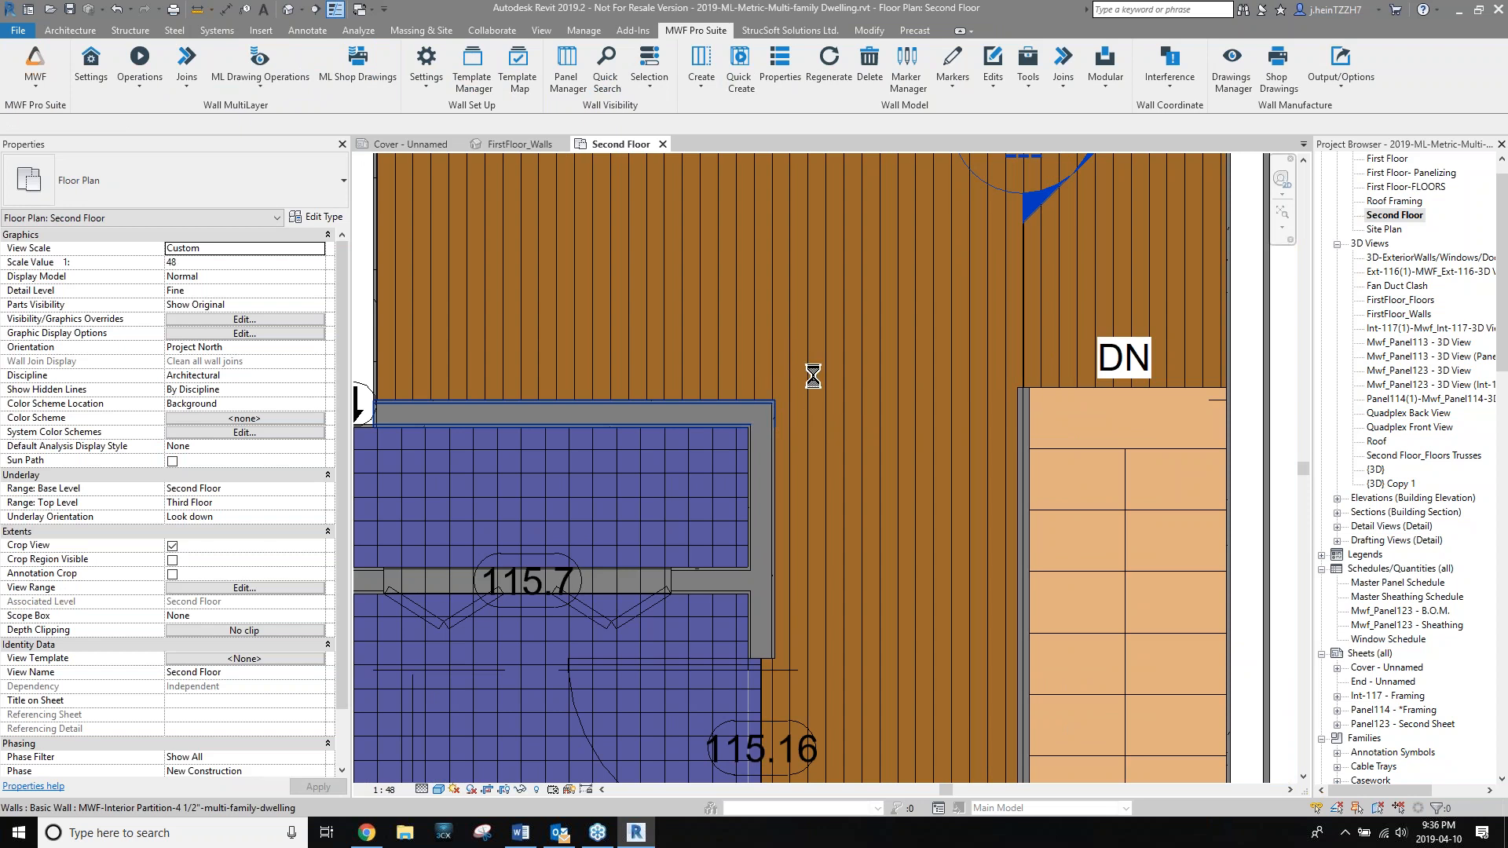
Place a panel join on the two interior partition walls that meet at the blue-tiled room's upper-right corner.
click(728, 414)
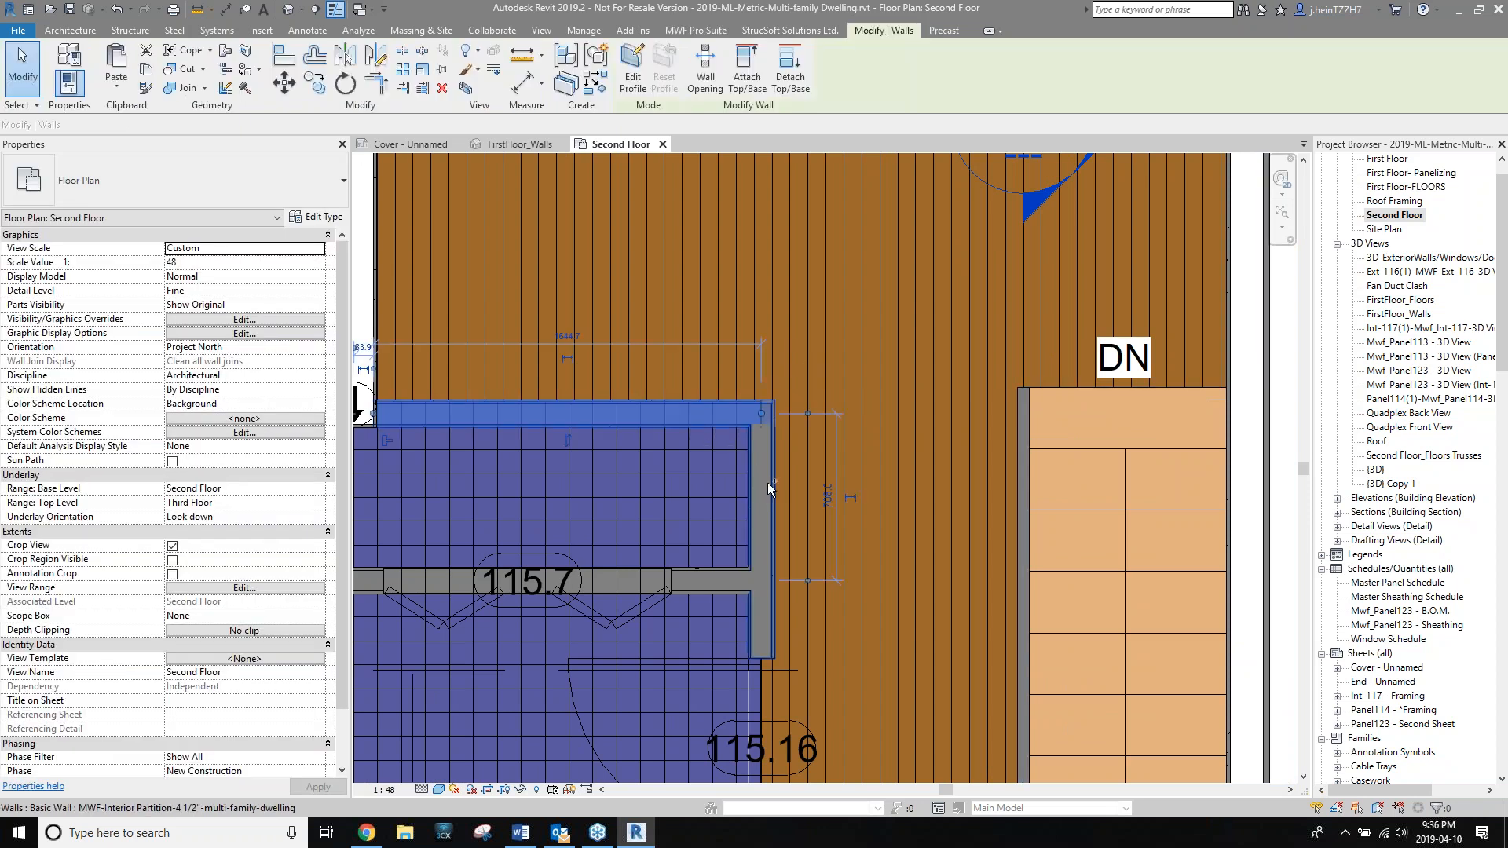
ctrl+click(766, 482)
click(714, 34)
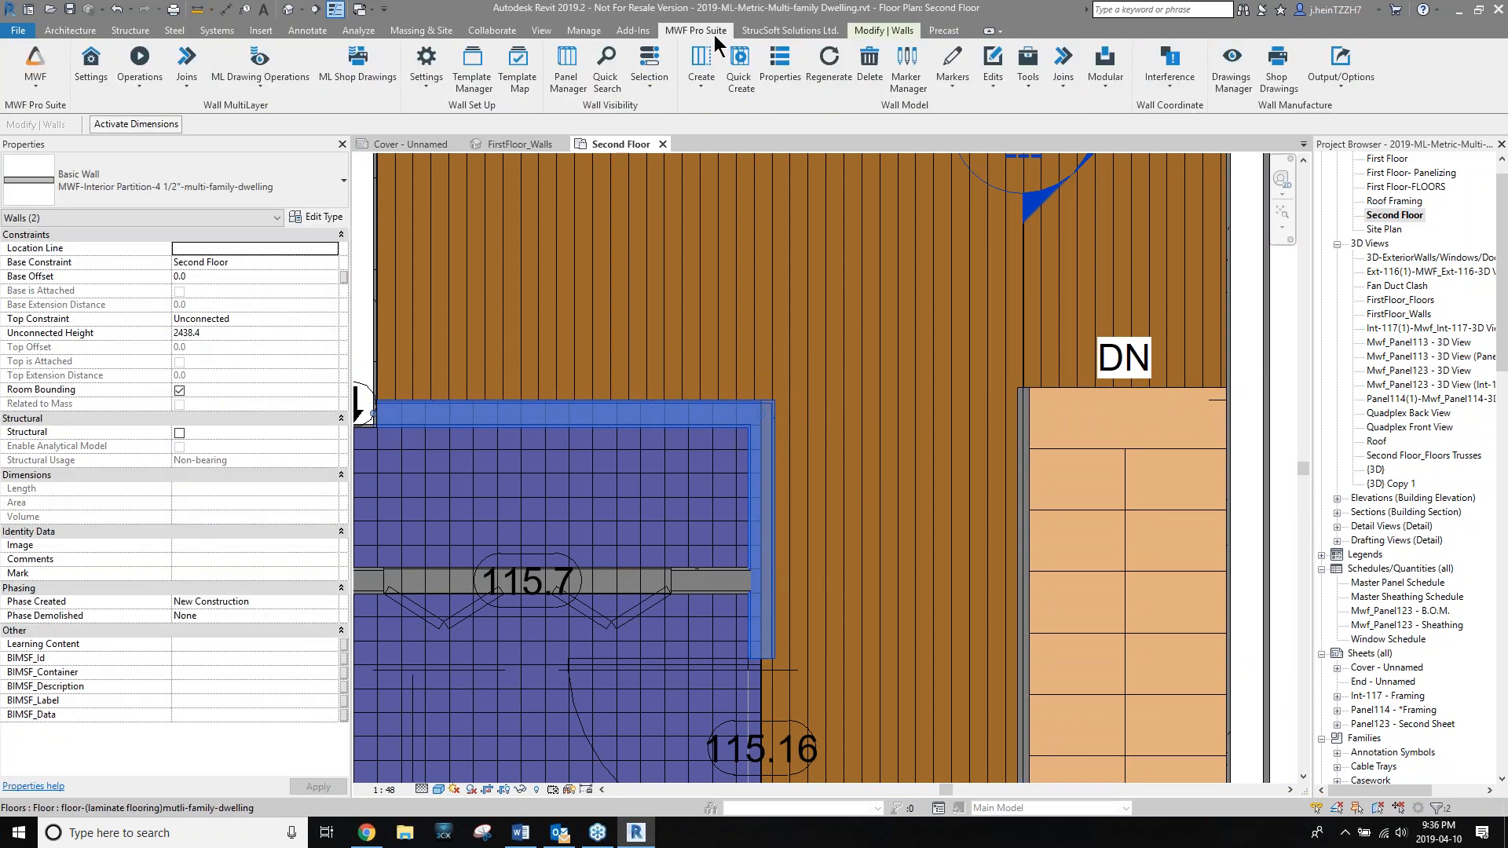
click(1063, 64)
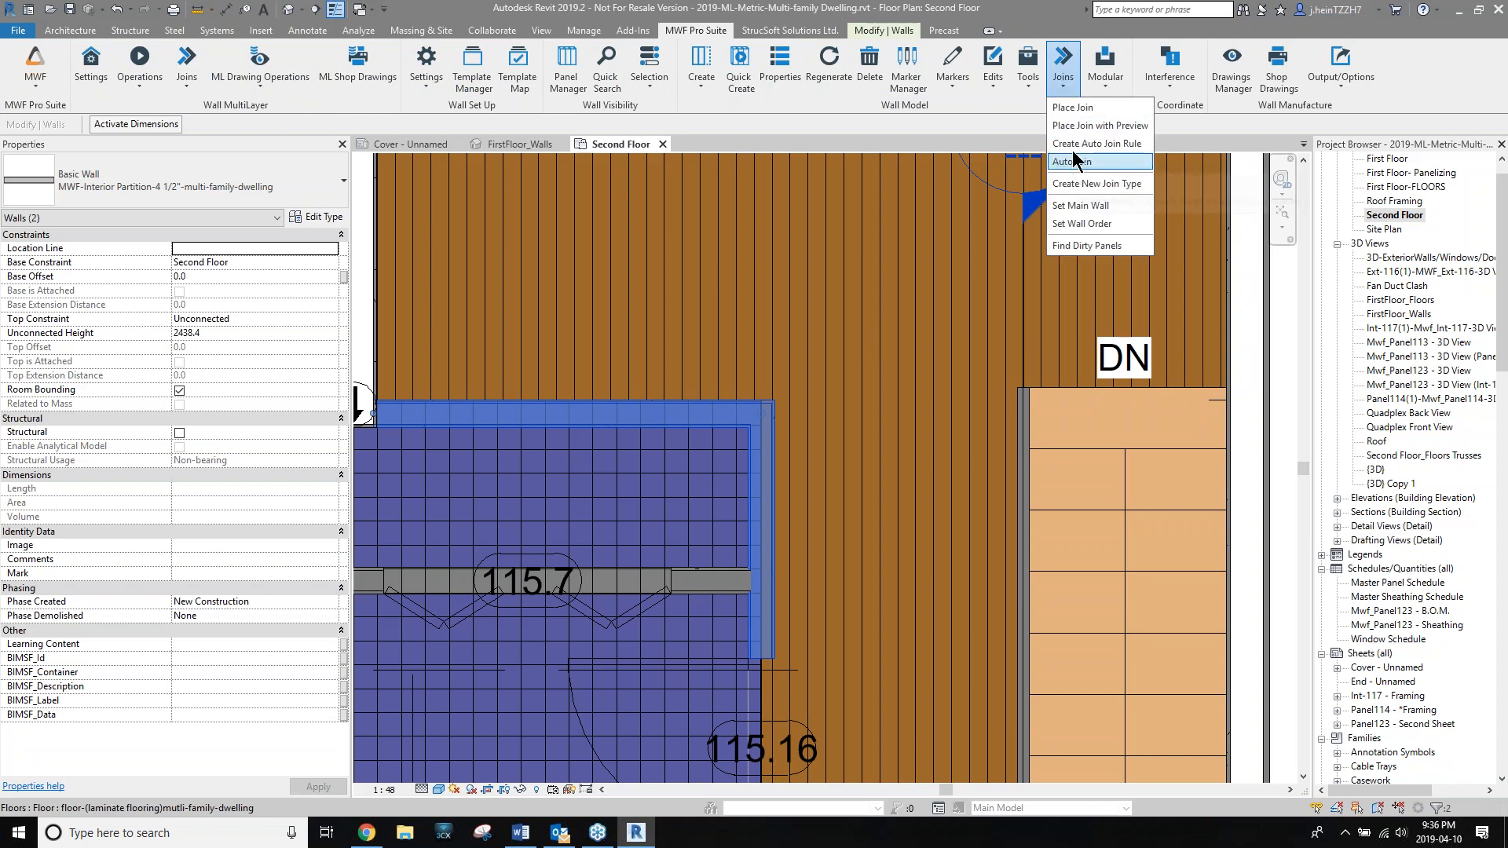
click(1071, 109)
Apply the Wood L-ANY TYPICAL B DOUBLED (J160) panel join definition to the corner of the two interior partition walls.
click(555, 253)
scroll(770, 274, down, 1)
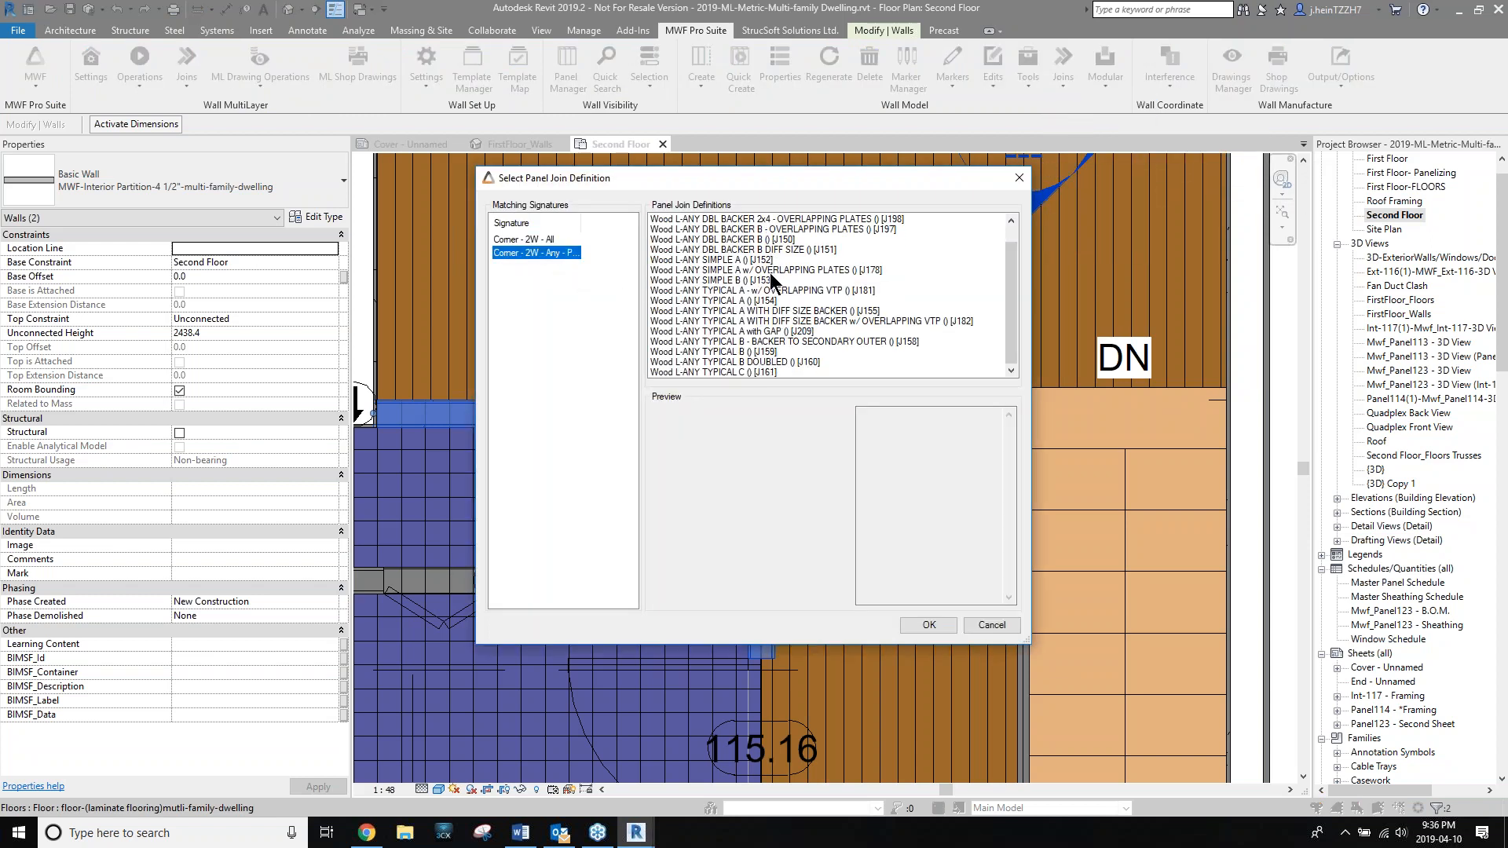
click(748, 260)
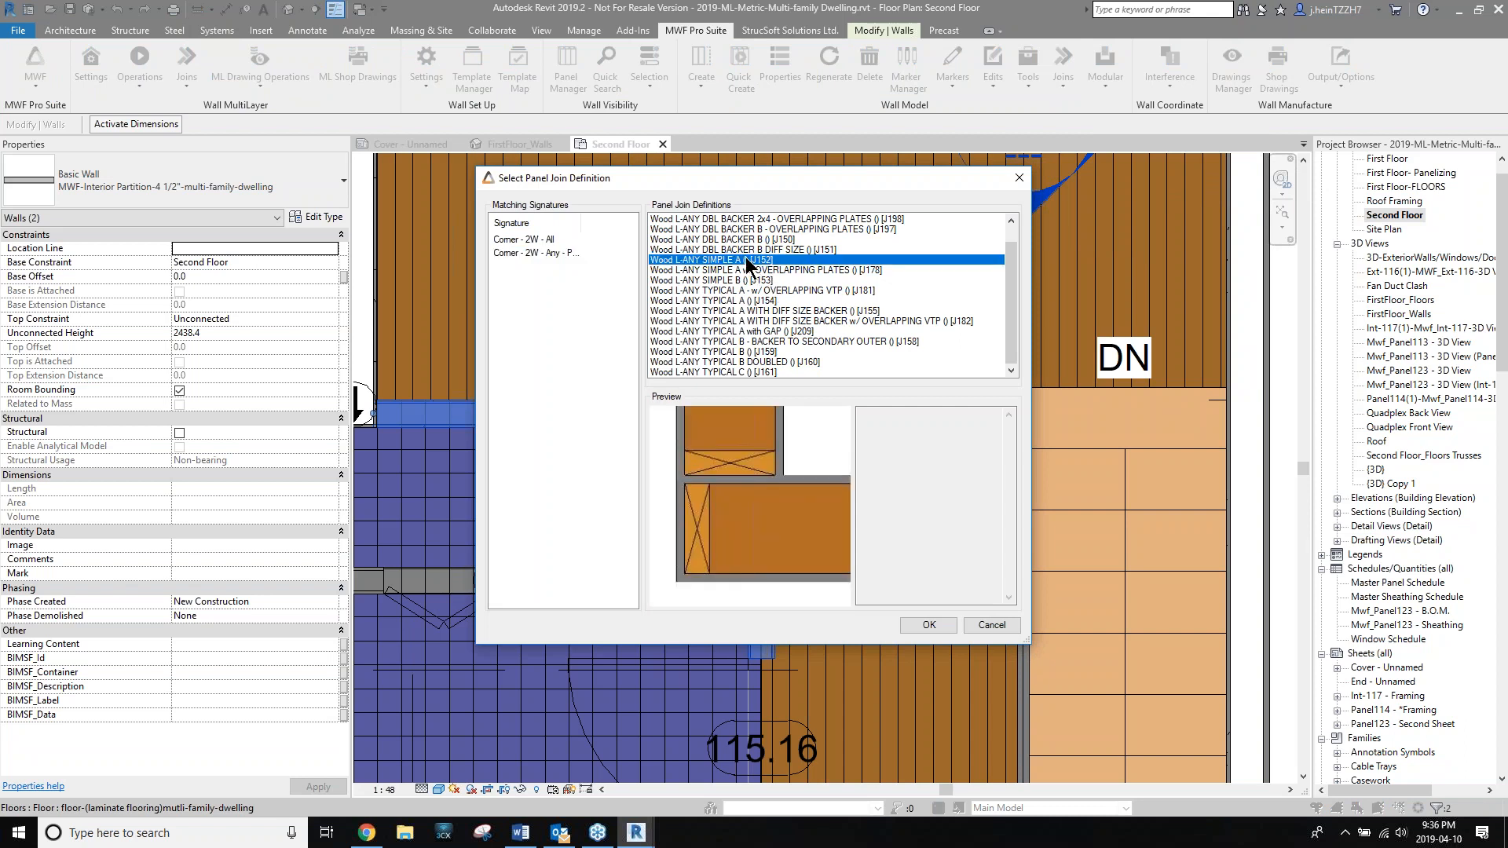
key(Down)
key(Down)
key(Down)
key(Down)
key(Down)
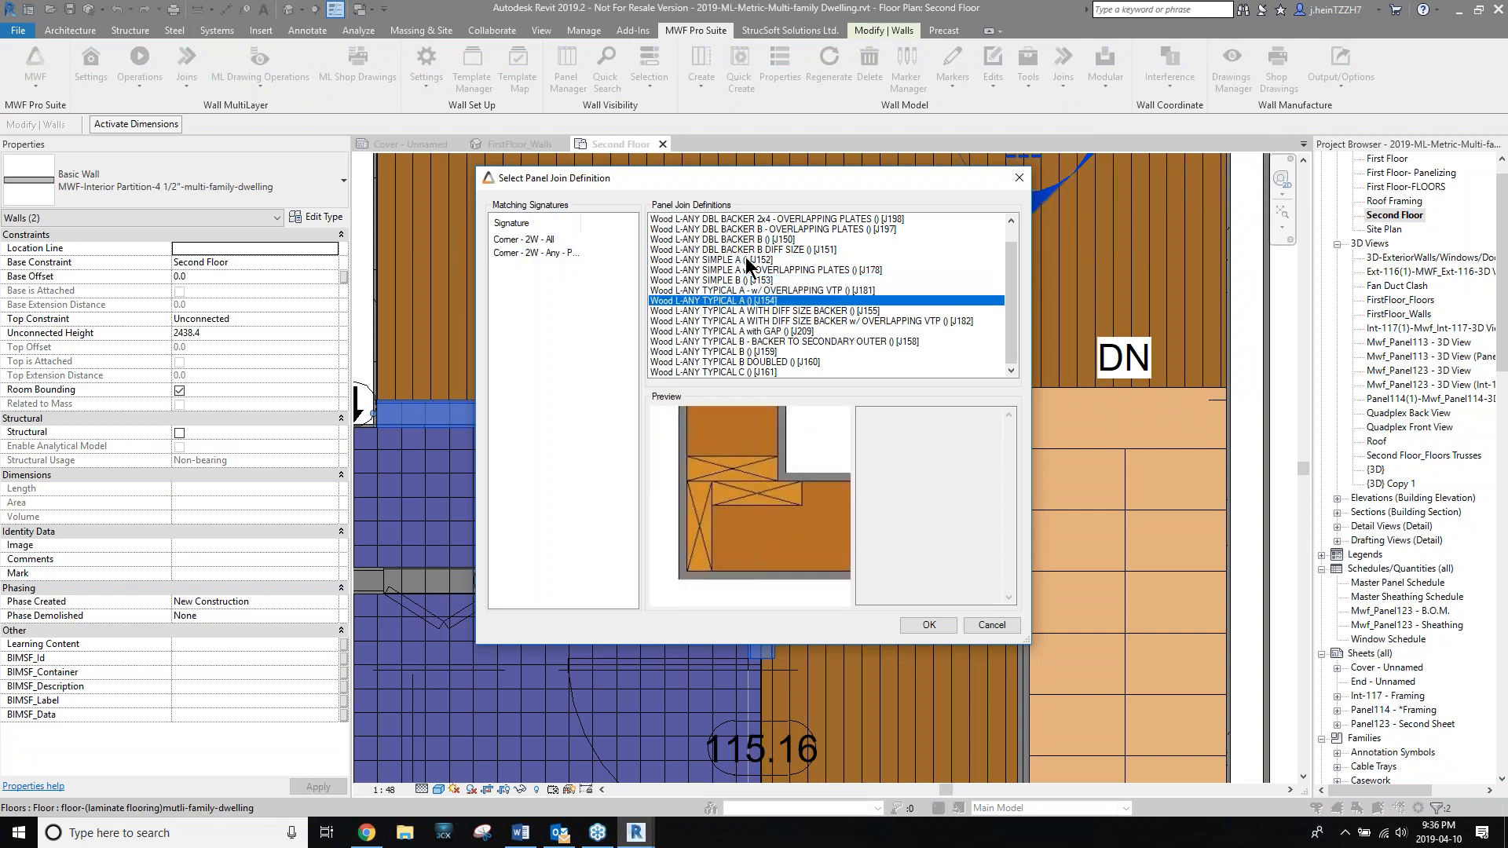
key(Down)
key(Down)
key(Down)
key(Down)
key(Down)
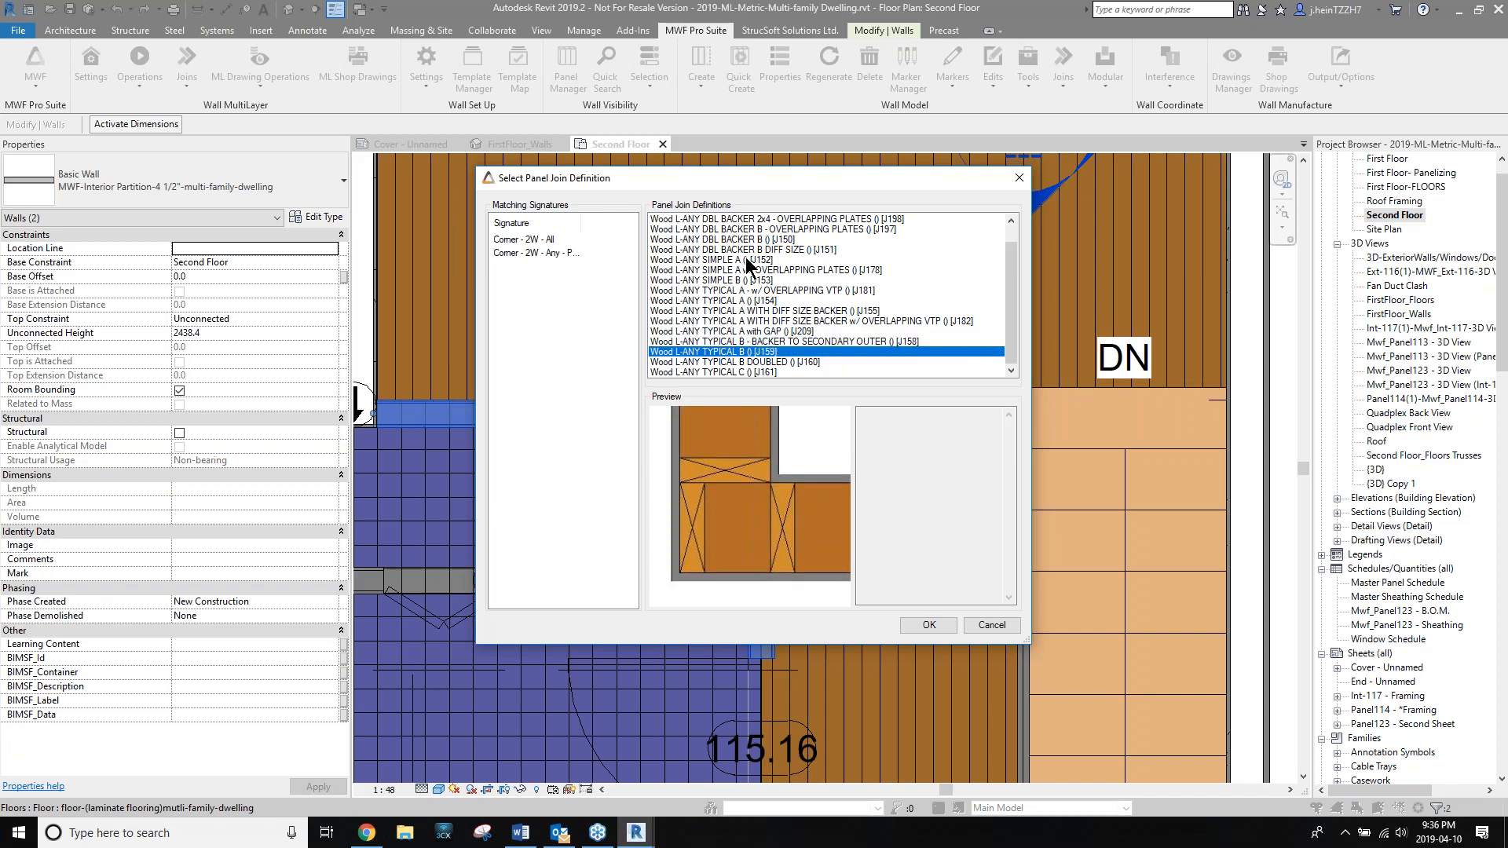
key(Down)
key(Up)
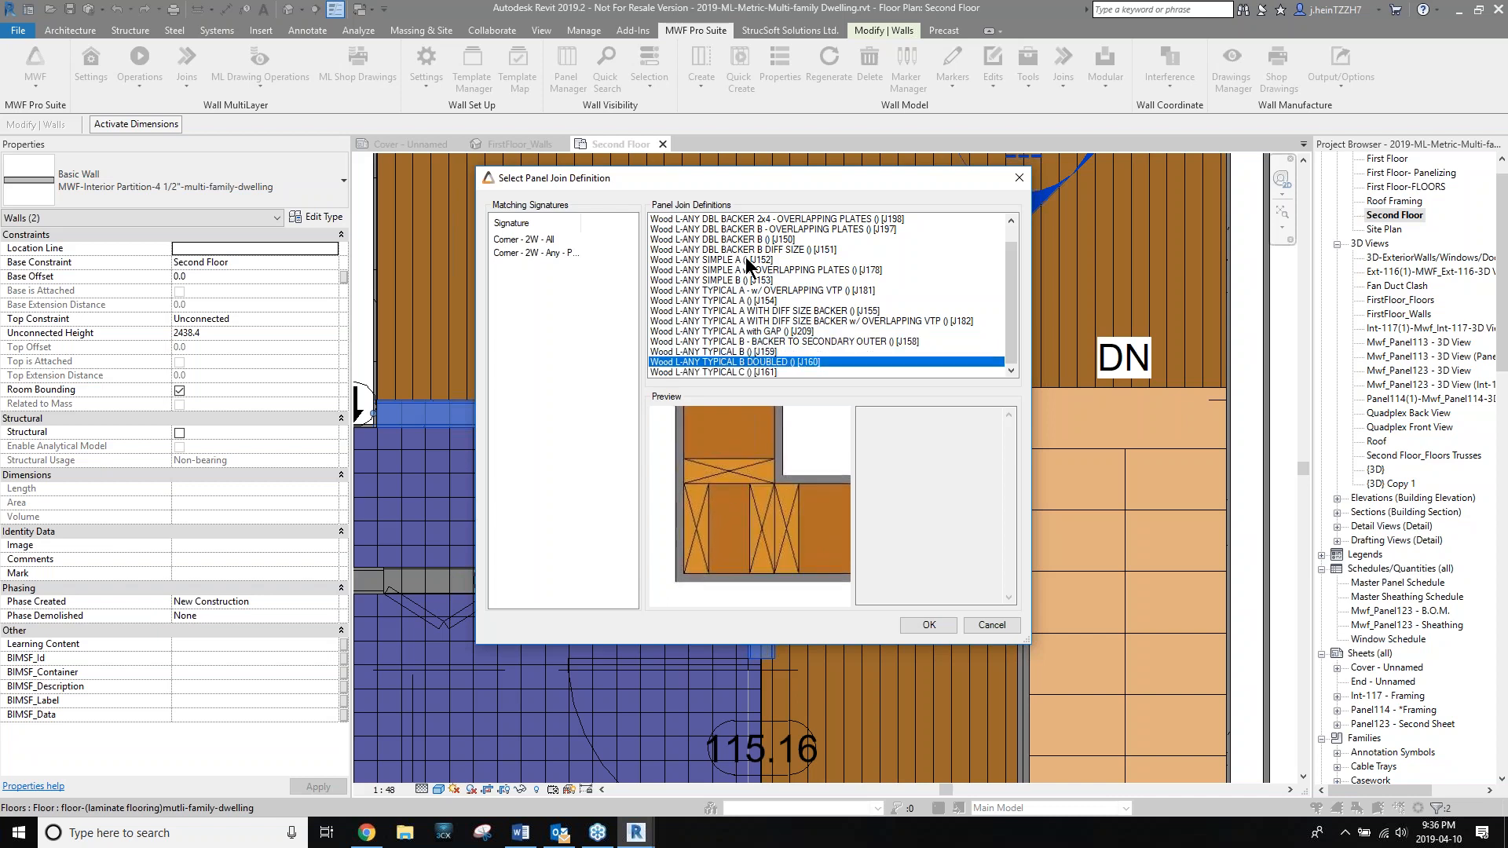
click(929, 624)
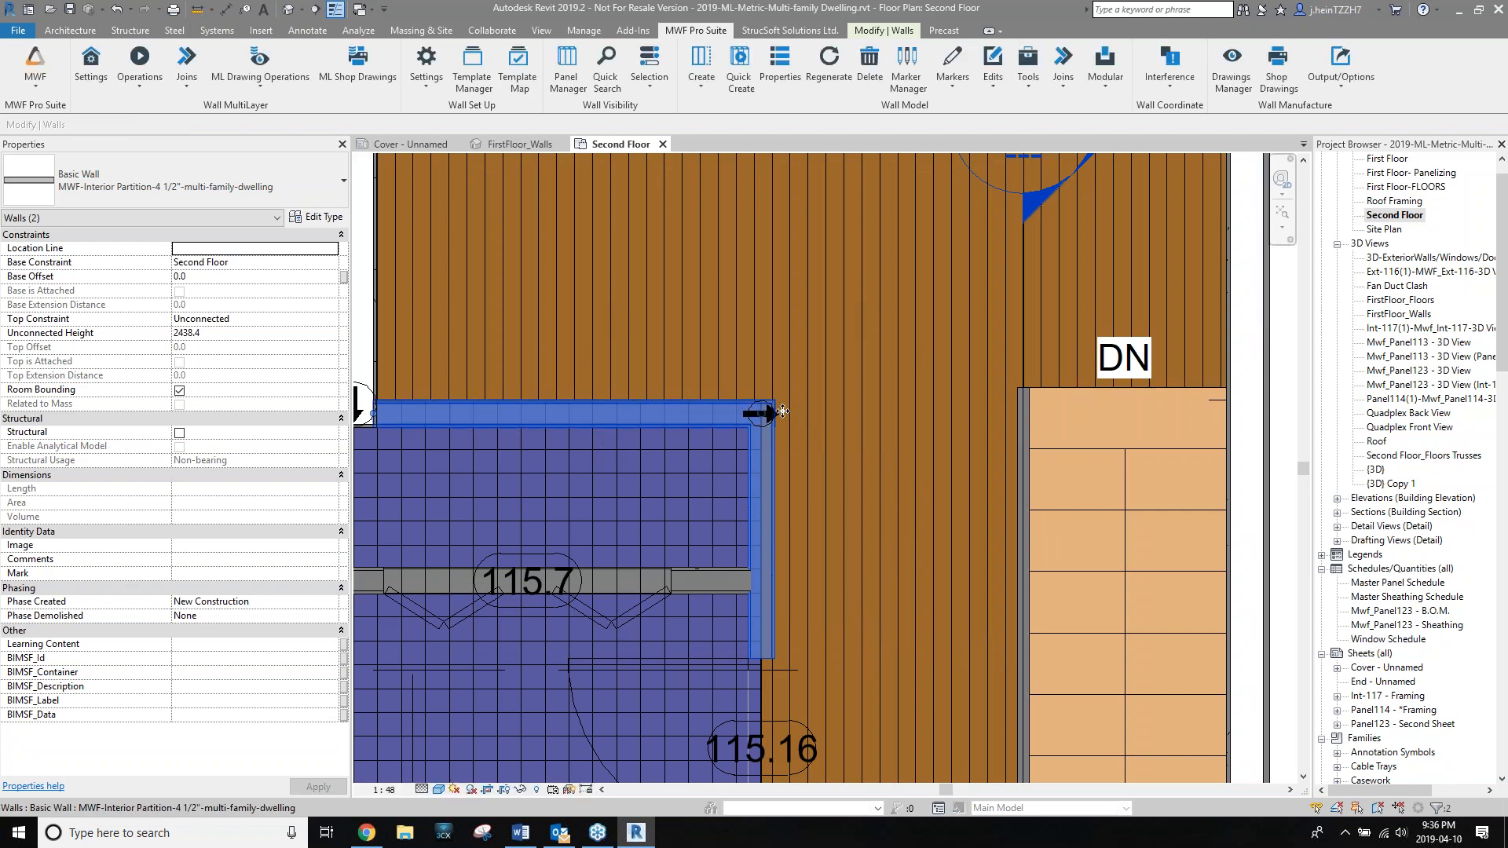
Create framing panels for the two joined interior partition walls with Quick Create.
click(739, 92)
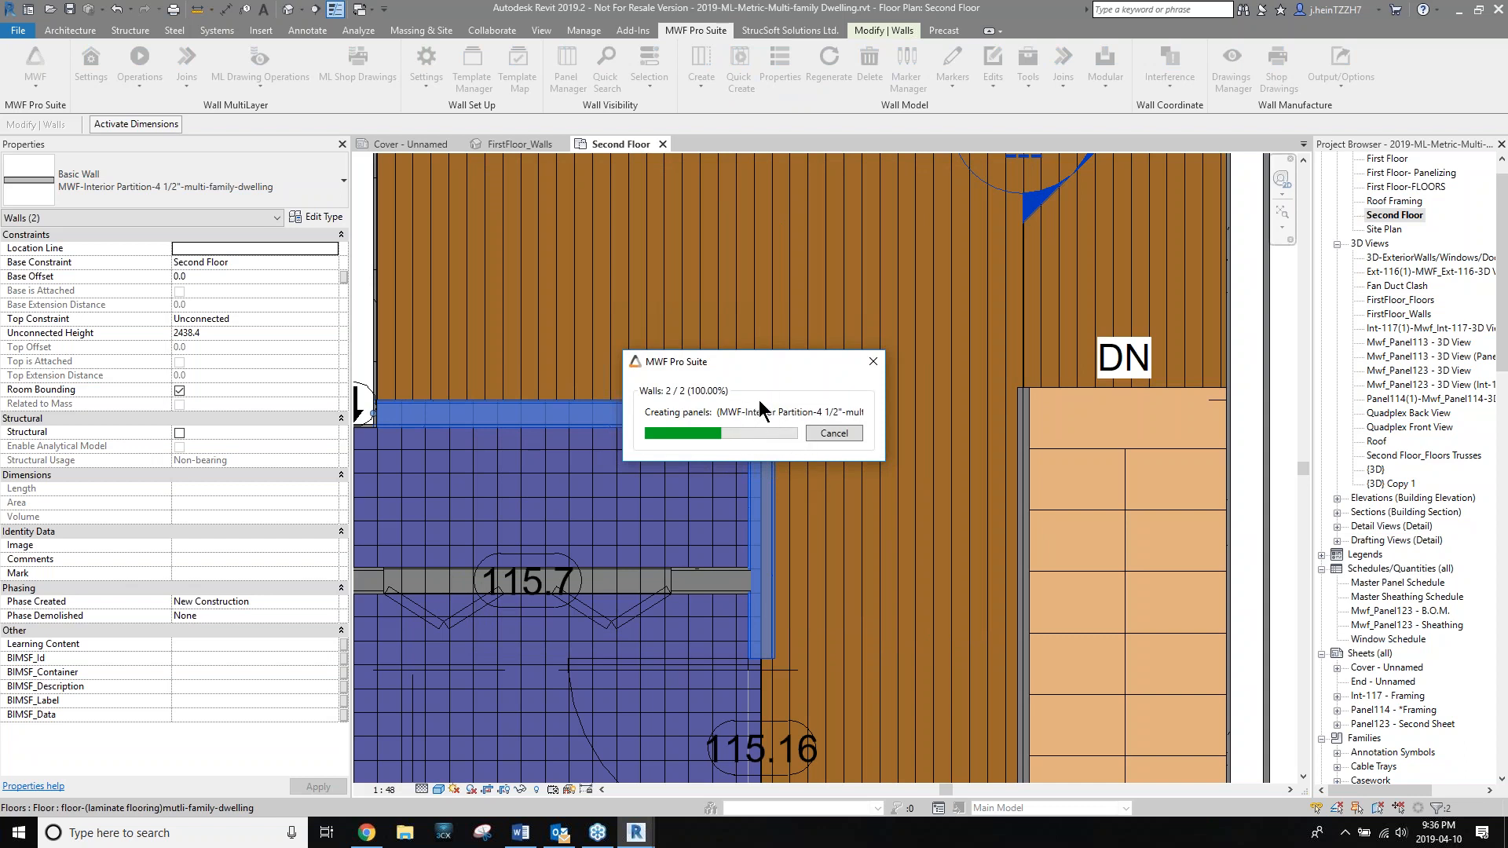
scroll(822, 437, up, 5)
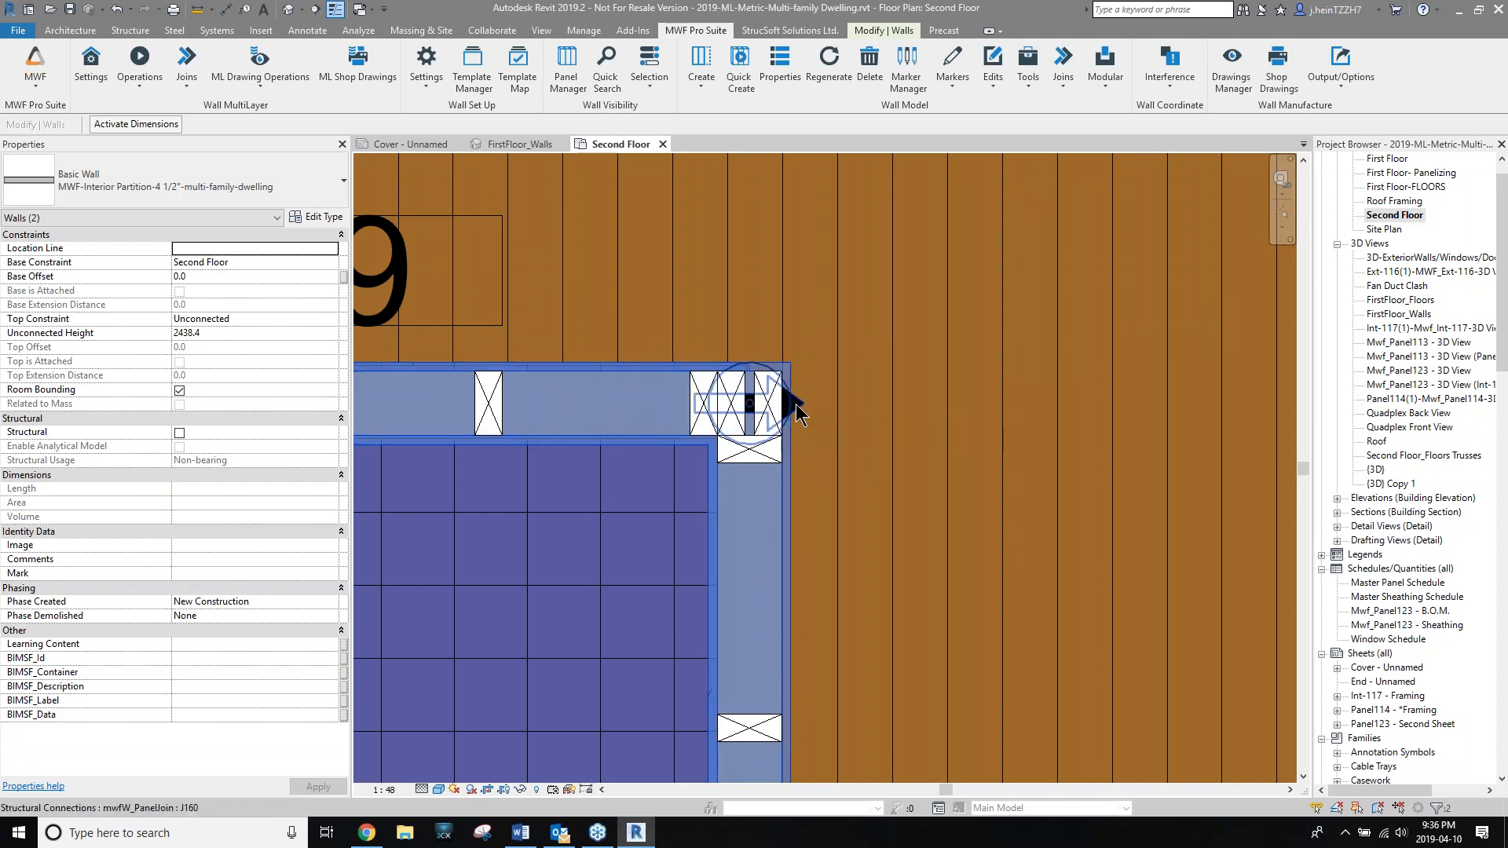
Set the interior partition wall running down towards door 115.16 as the main wall of the J160 corner join.
click(805, 404)
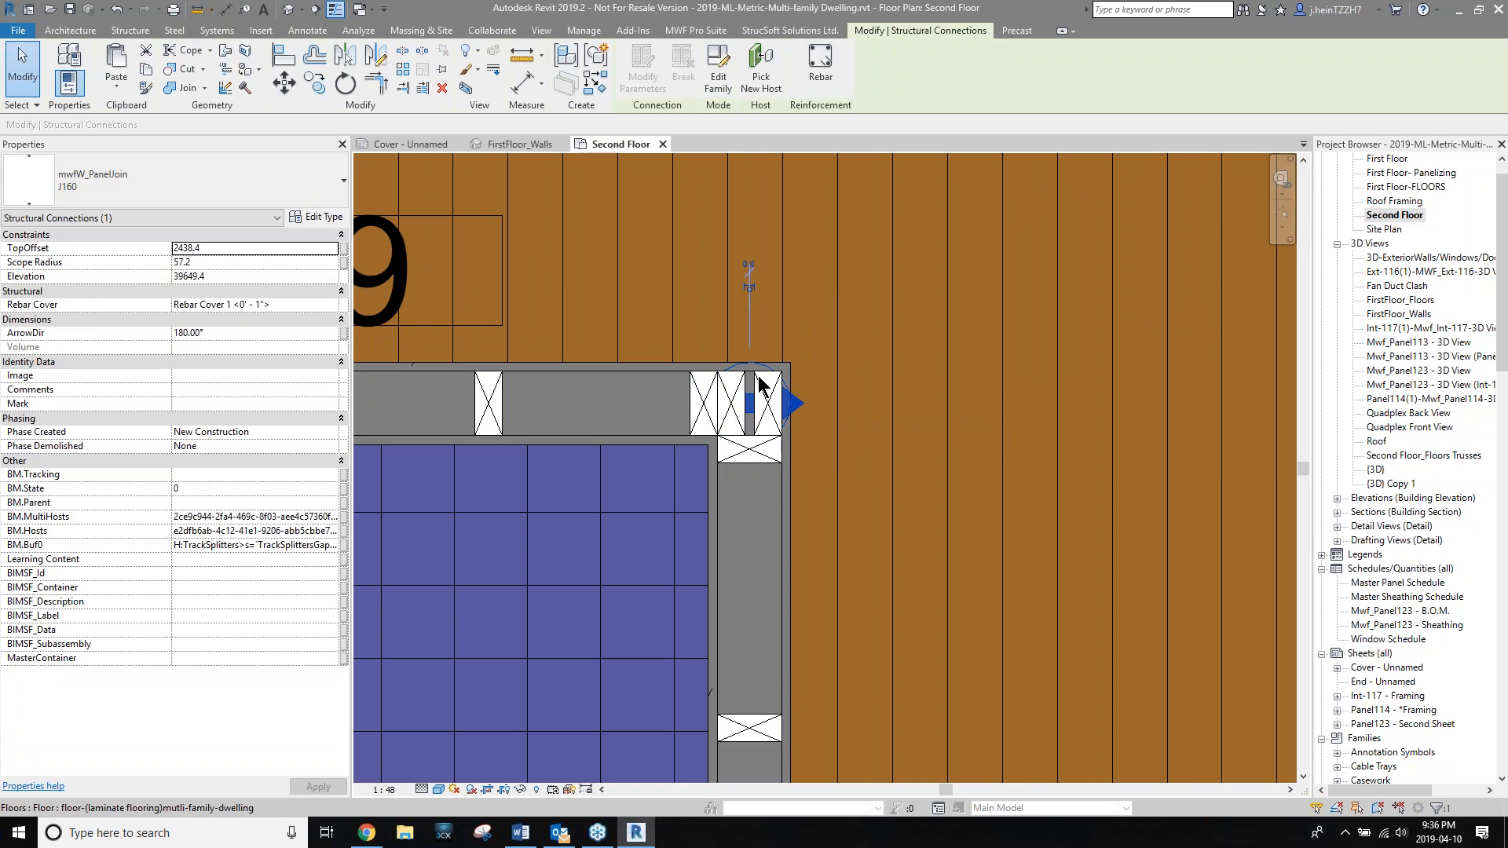
click(694, 30)
click(1062, 70)
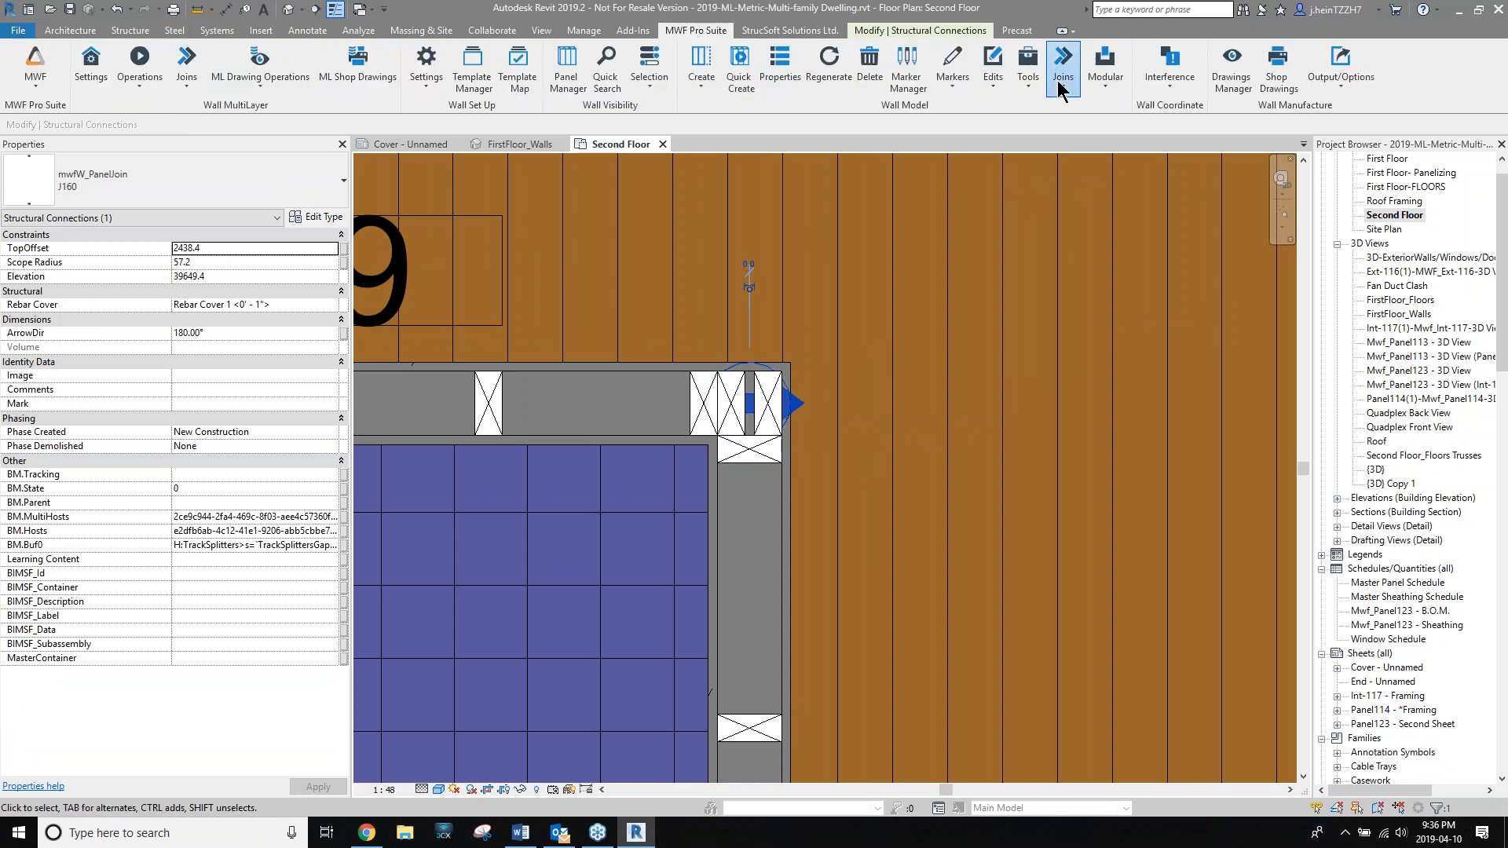
click(1082, 205)
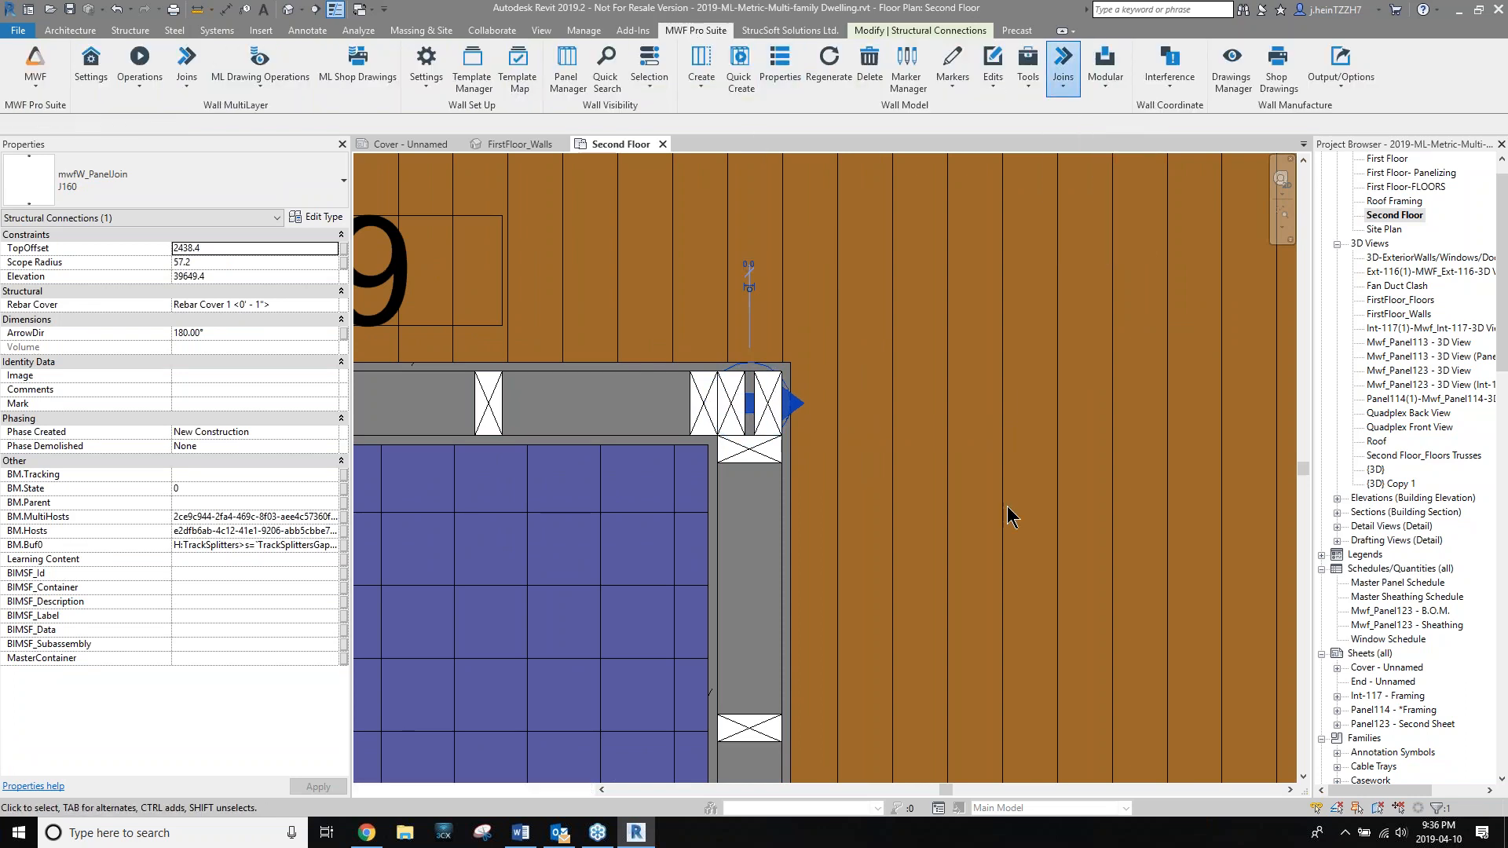
click(784, 600)
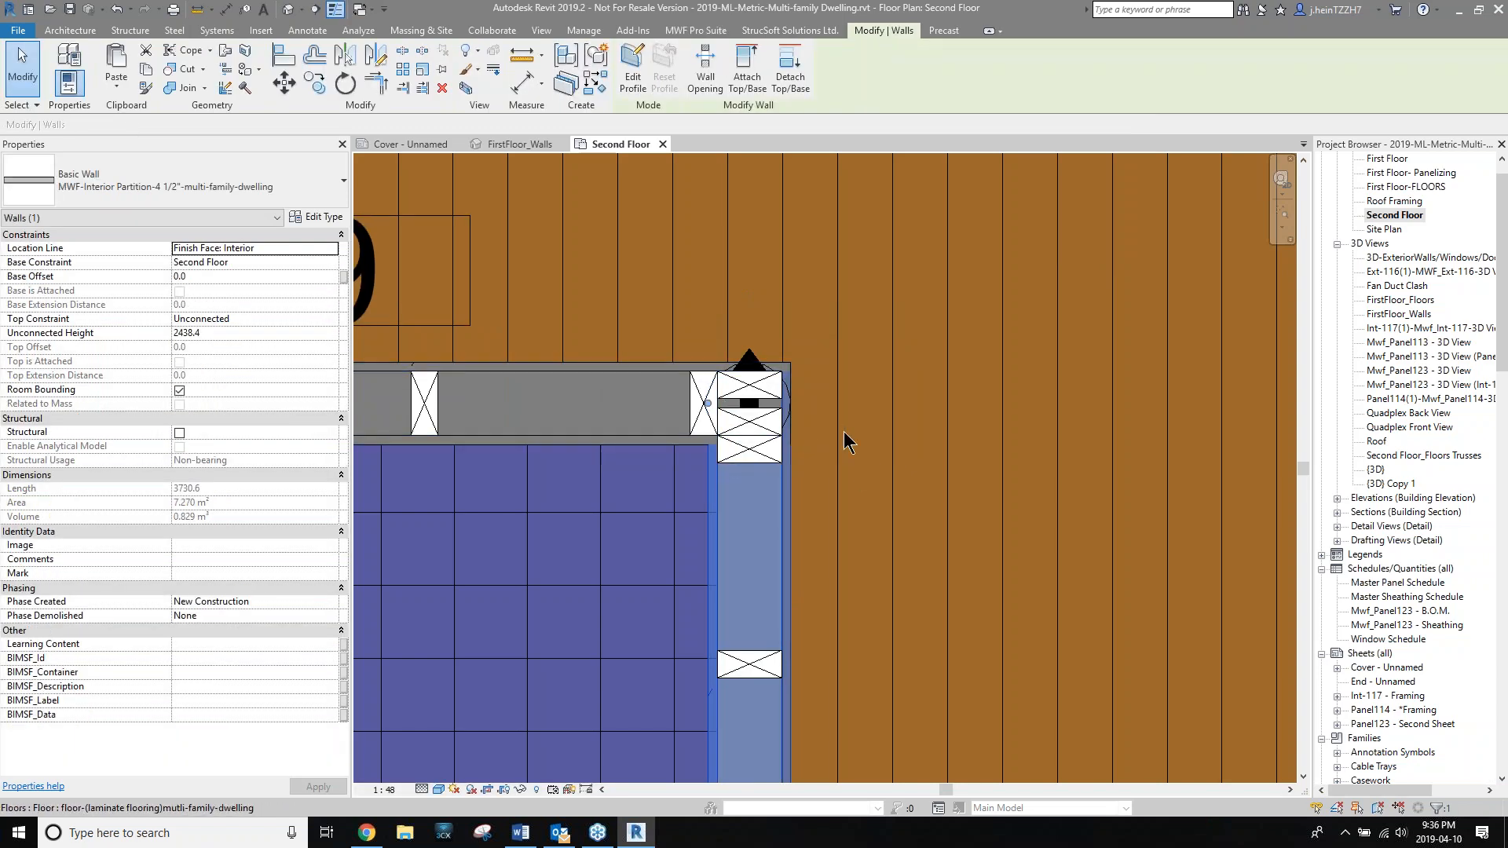
key(Escape)
scroll(845, 441, down, 5)
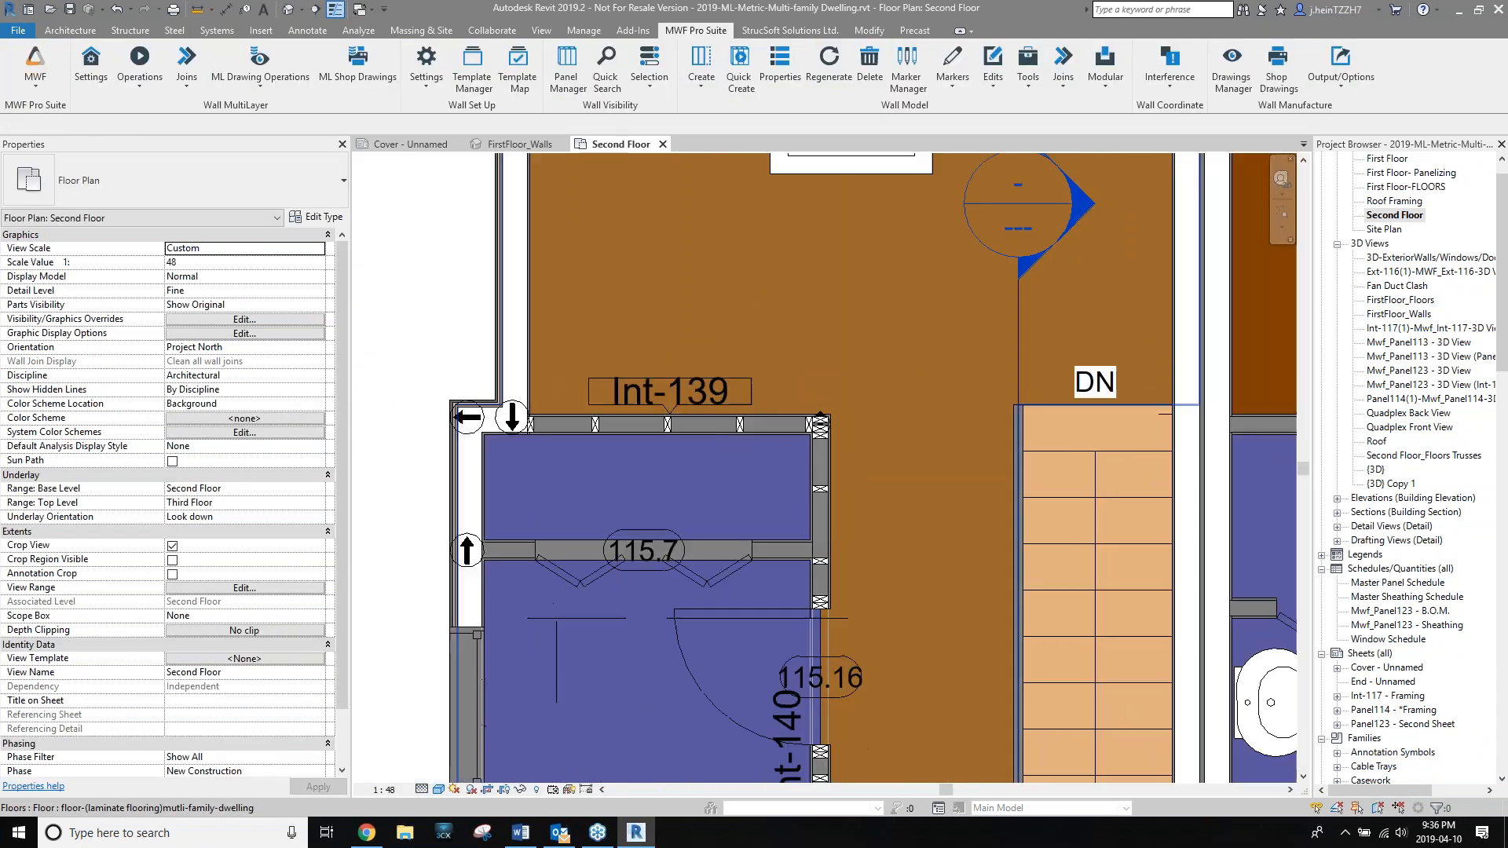
scroll(844, 432, down, 2)
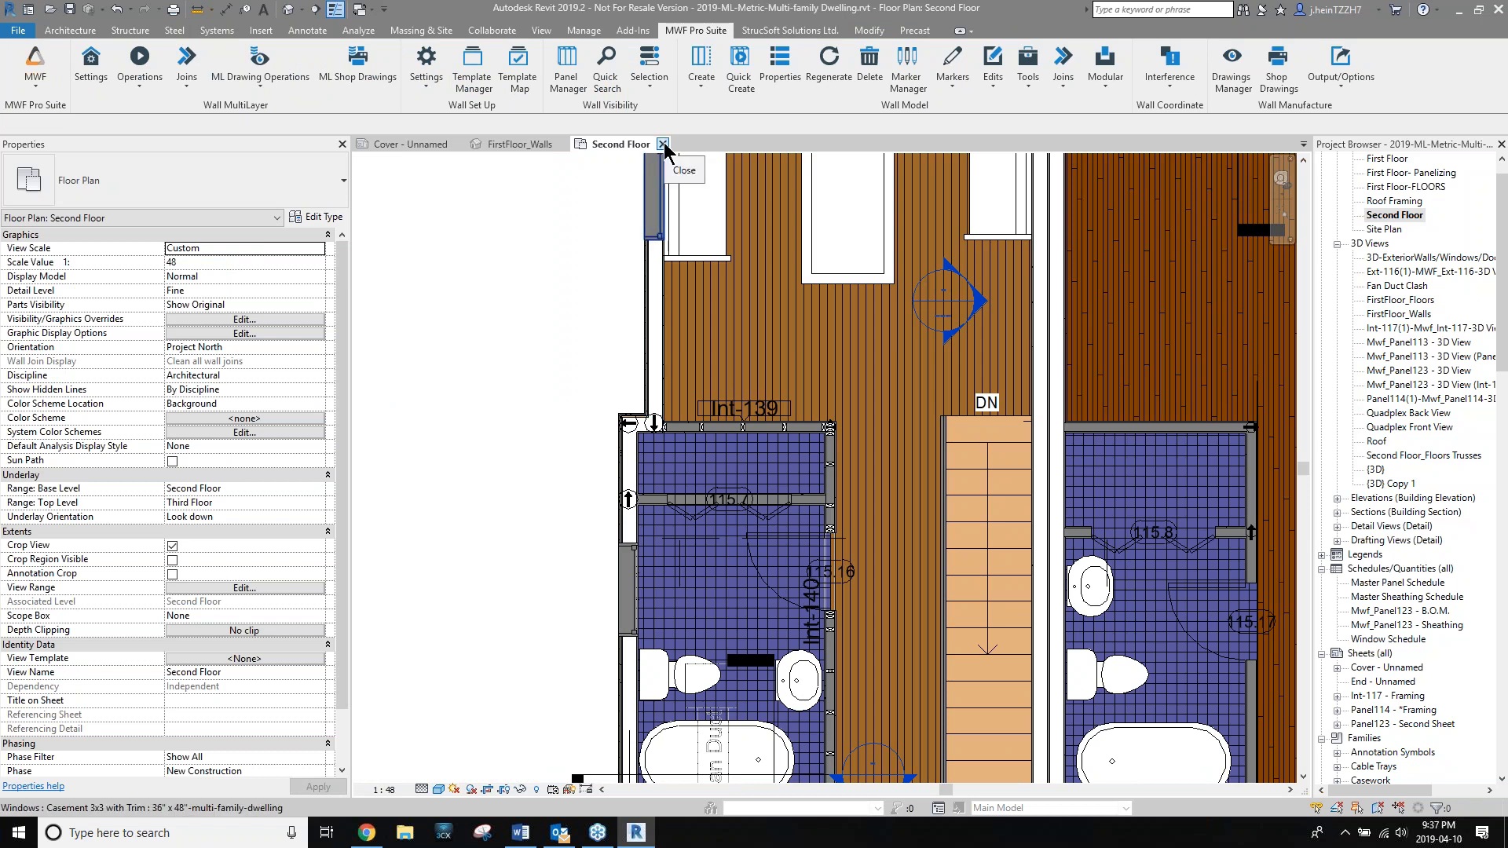
Open the Fan Duct Clash 3D view and override the window wall and the adjoining duct-side wall with a surface transparency of 65.
double_click(1410, 285)
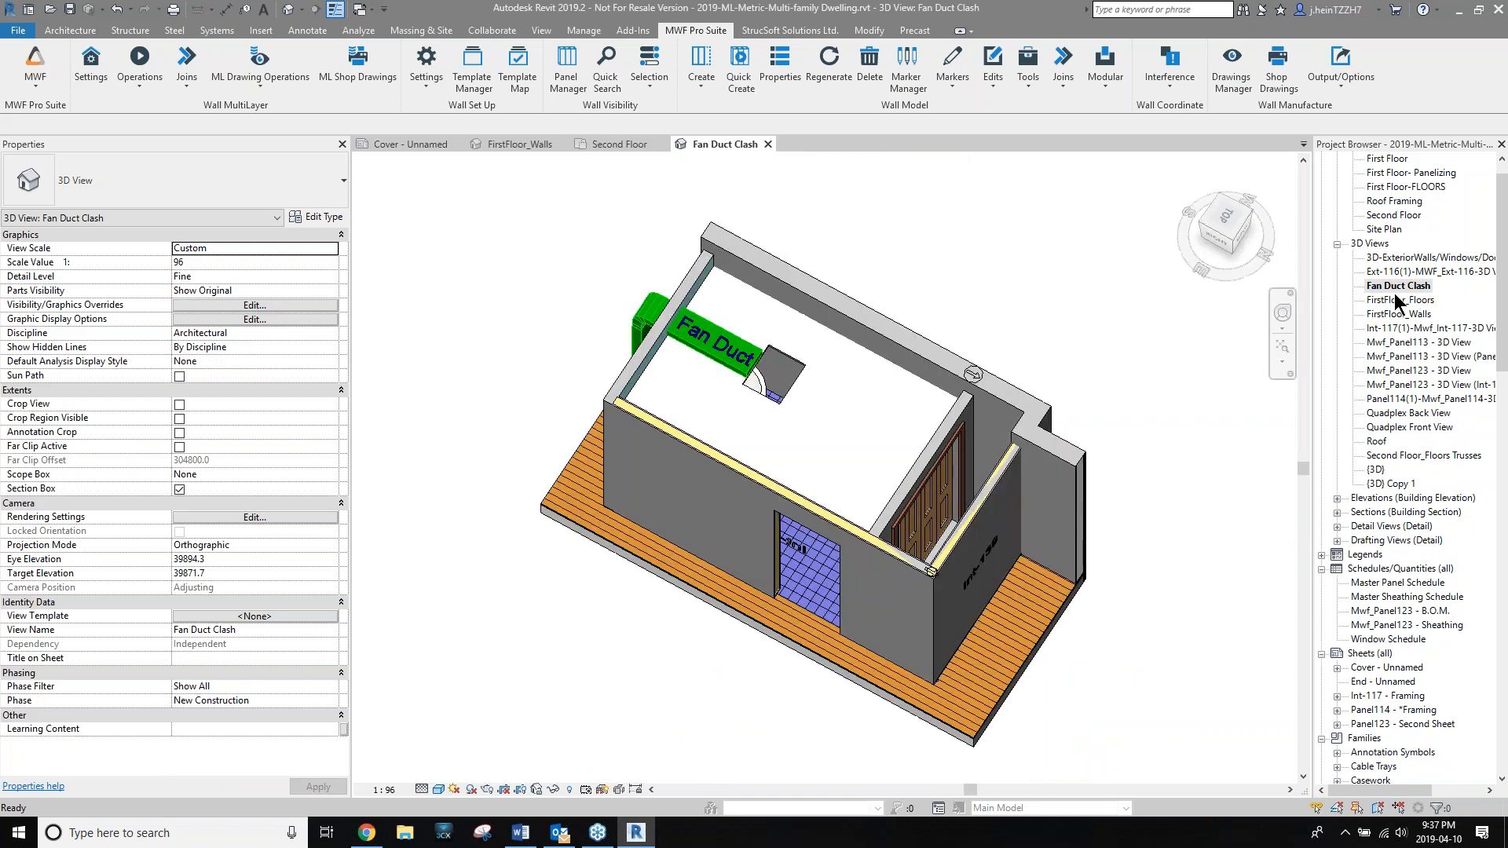
shift+middle_drag(775, 606, 1079, 581)
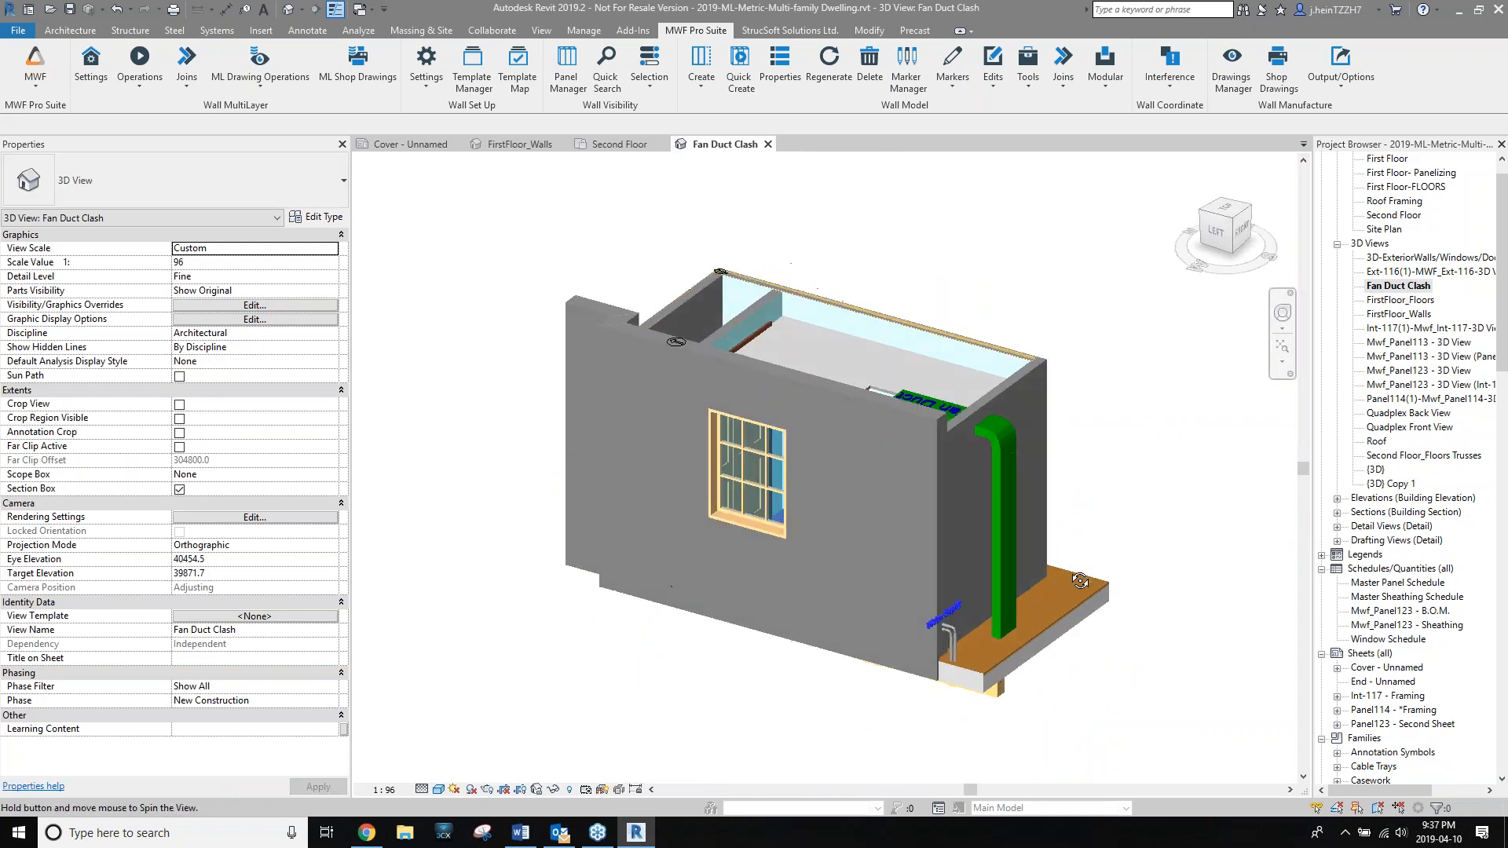
click(932, 412)
ctrl+click(1018, 414)
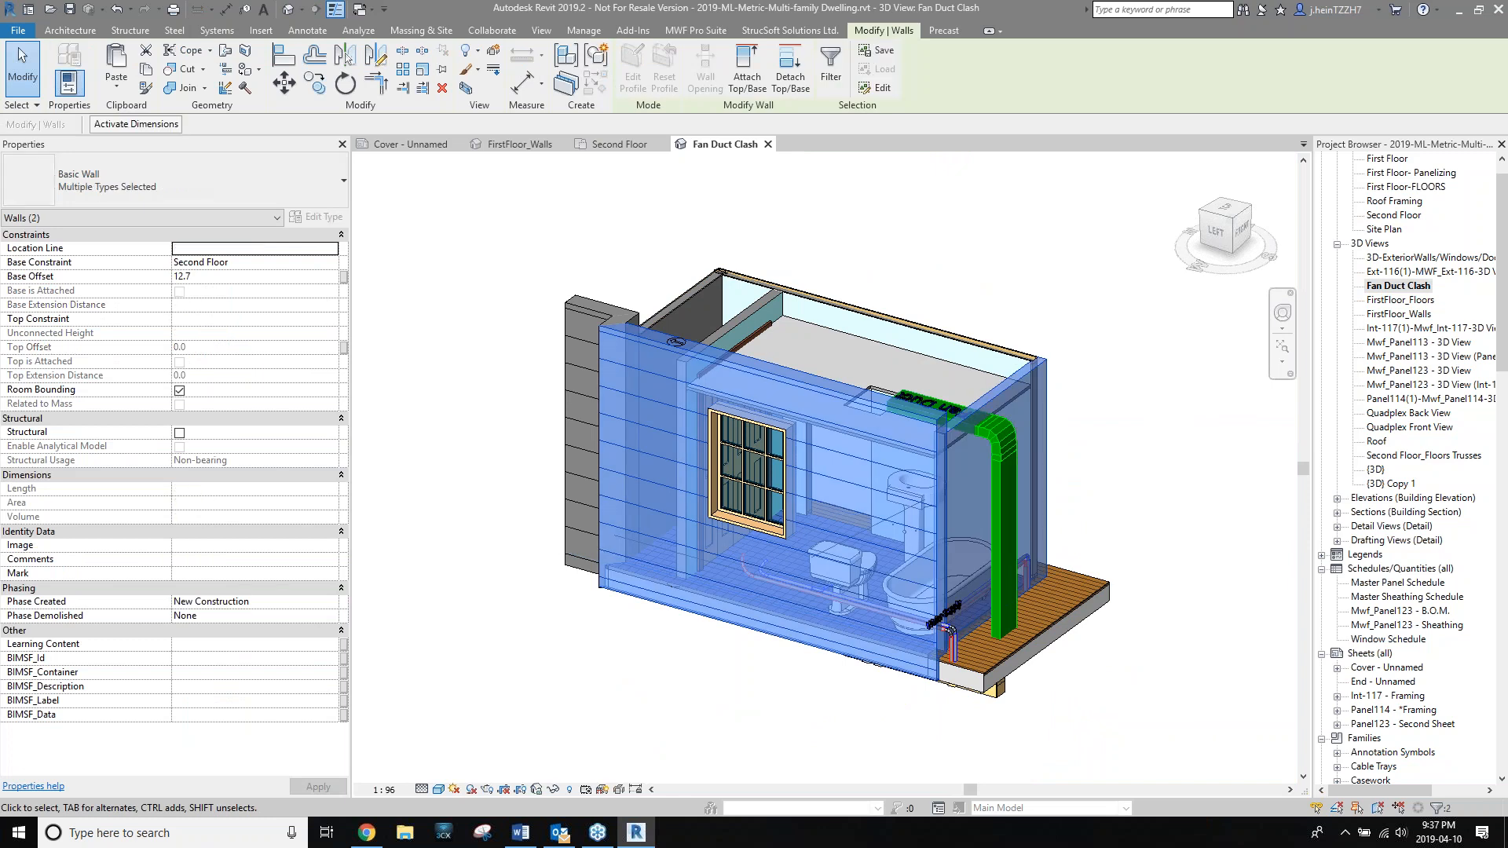
right_click(1031, 408)
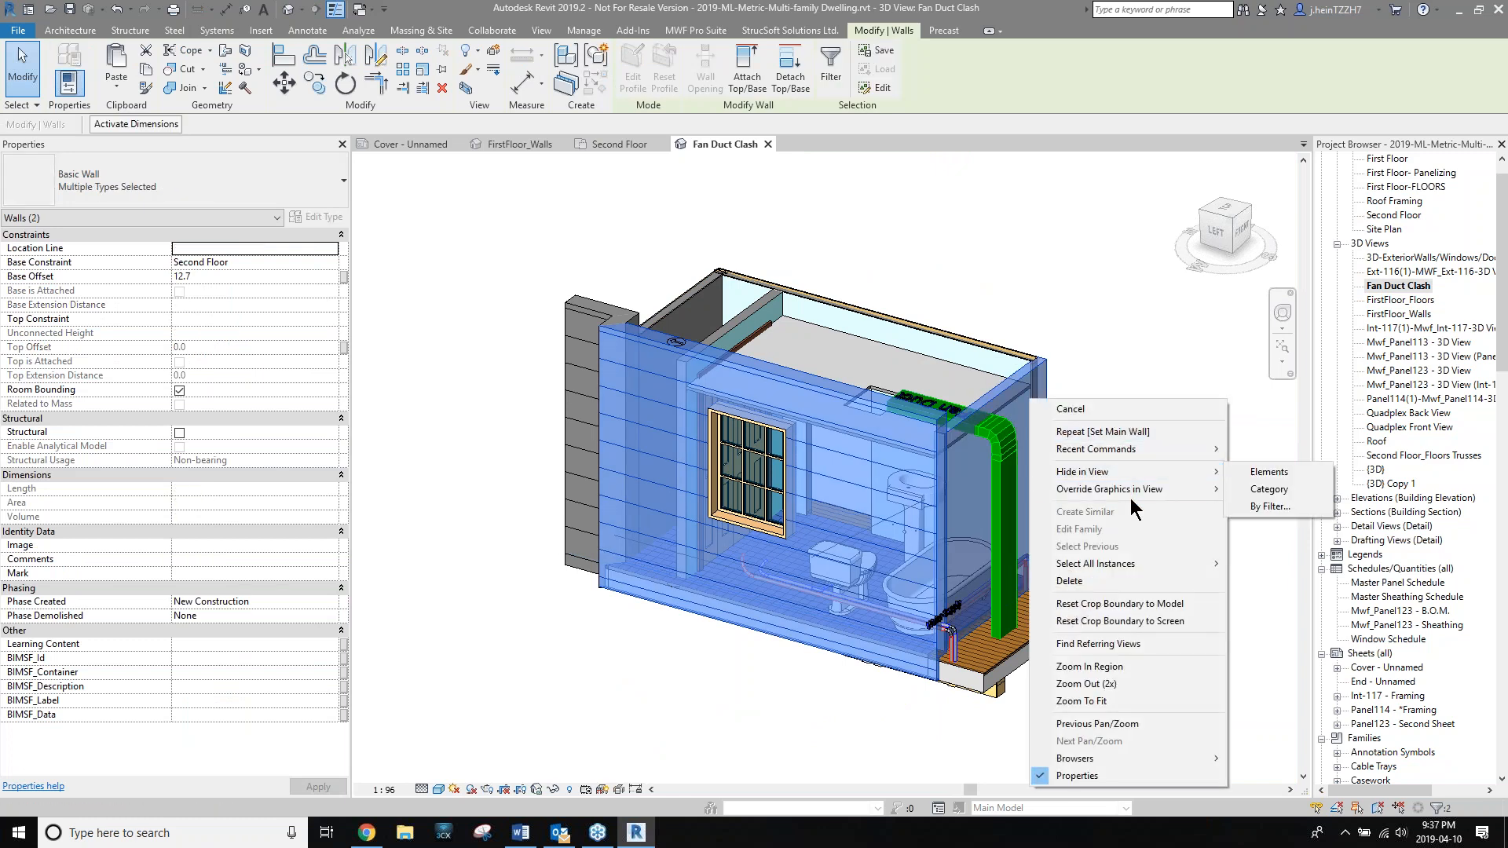
mouse_move(1126, 489)
click(1292, 491)
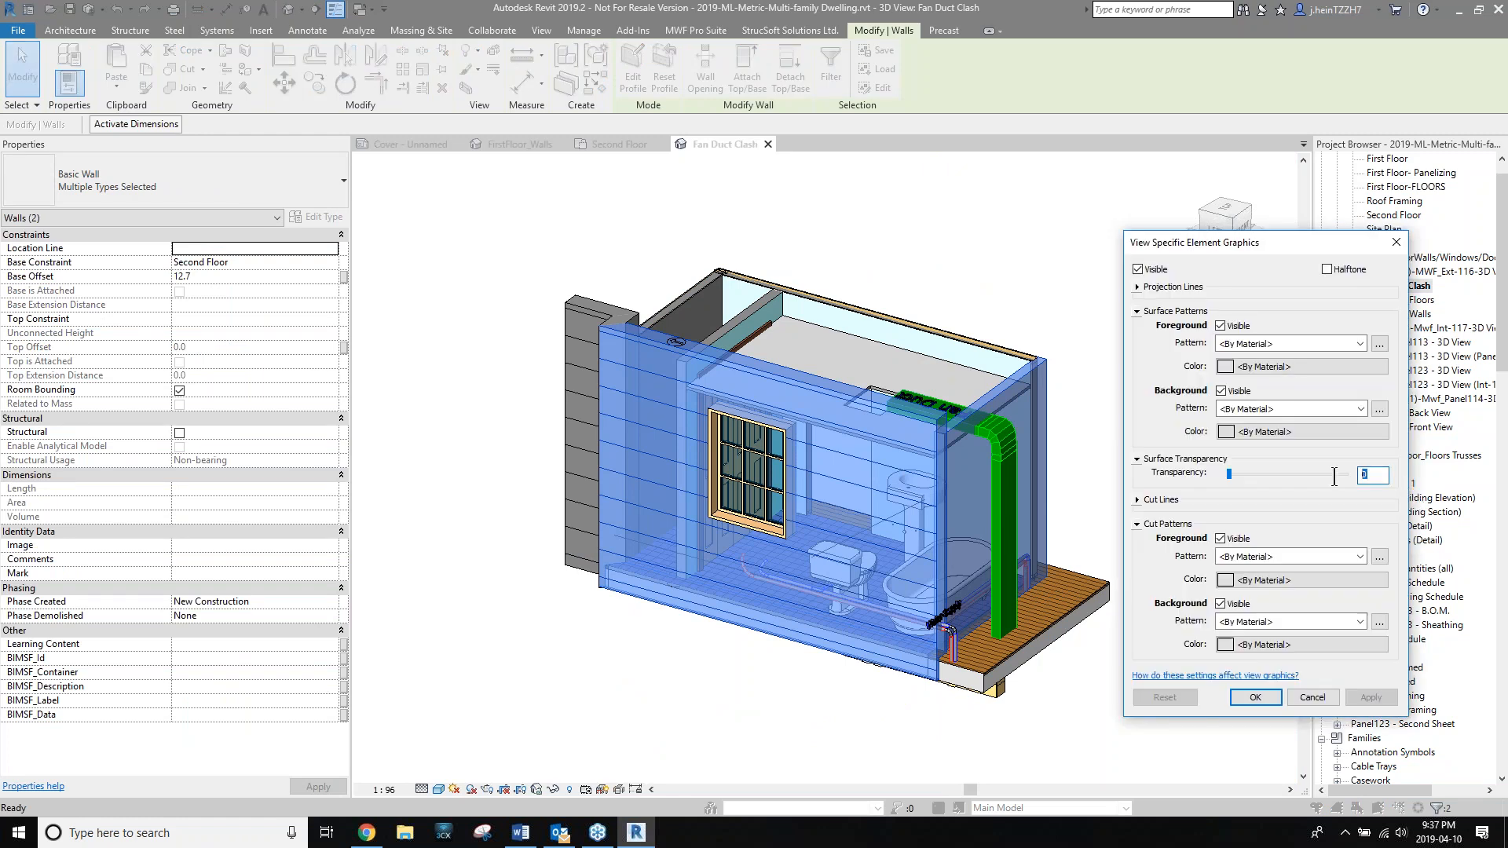
click(1300, 410)
click(1300, 409)
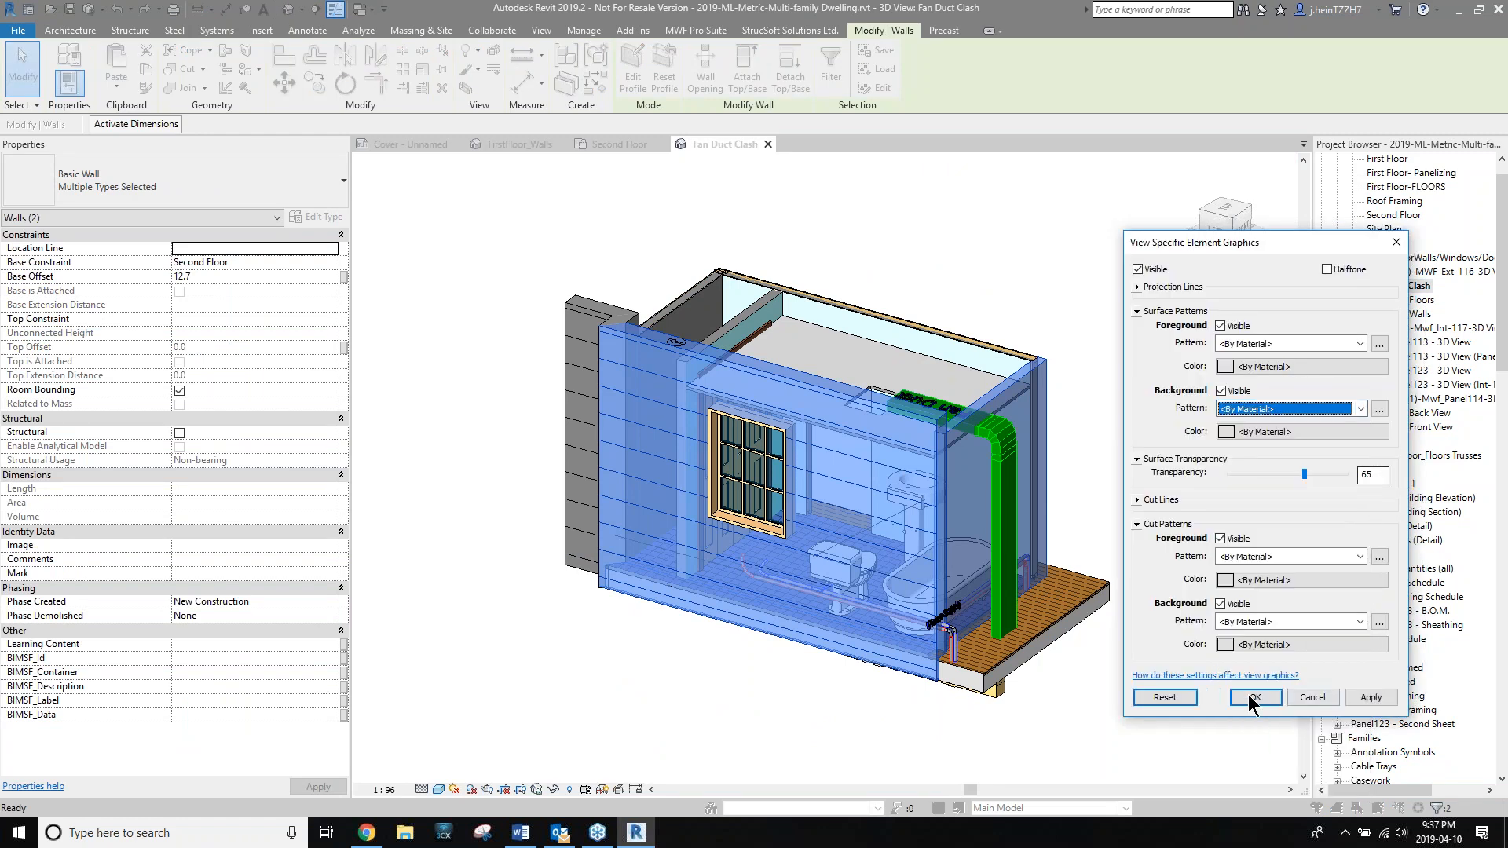
click(1254, 697)
click(1133, 653)
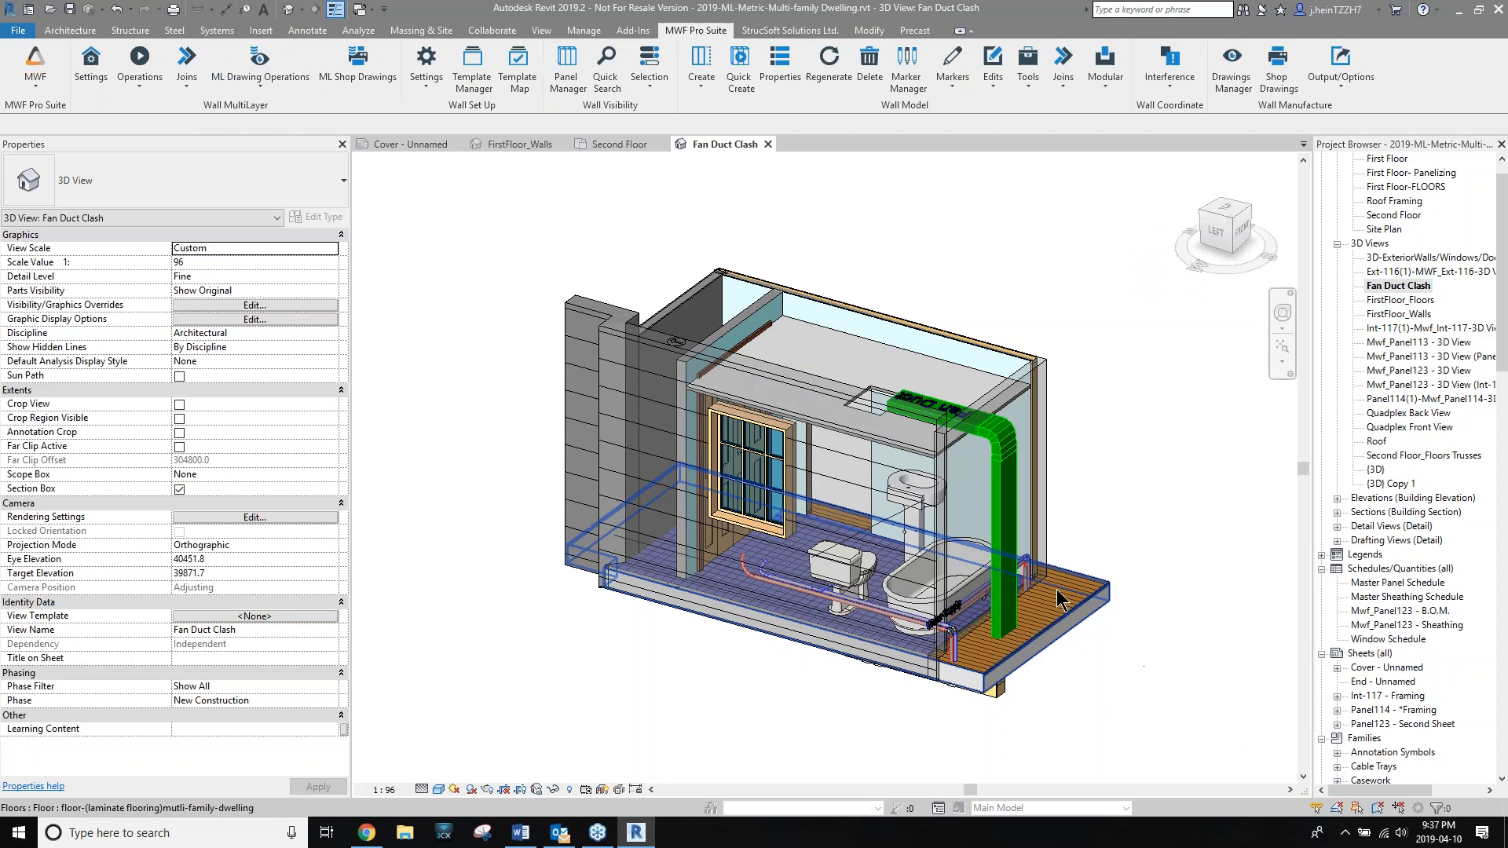
Create framing panels for the window wall and the adjoining duct-side wall with Quick Create.
scroll(1060, 601, up, 5)
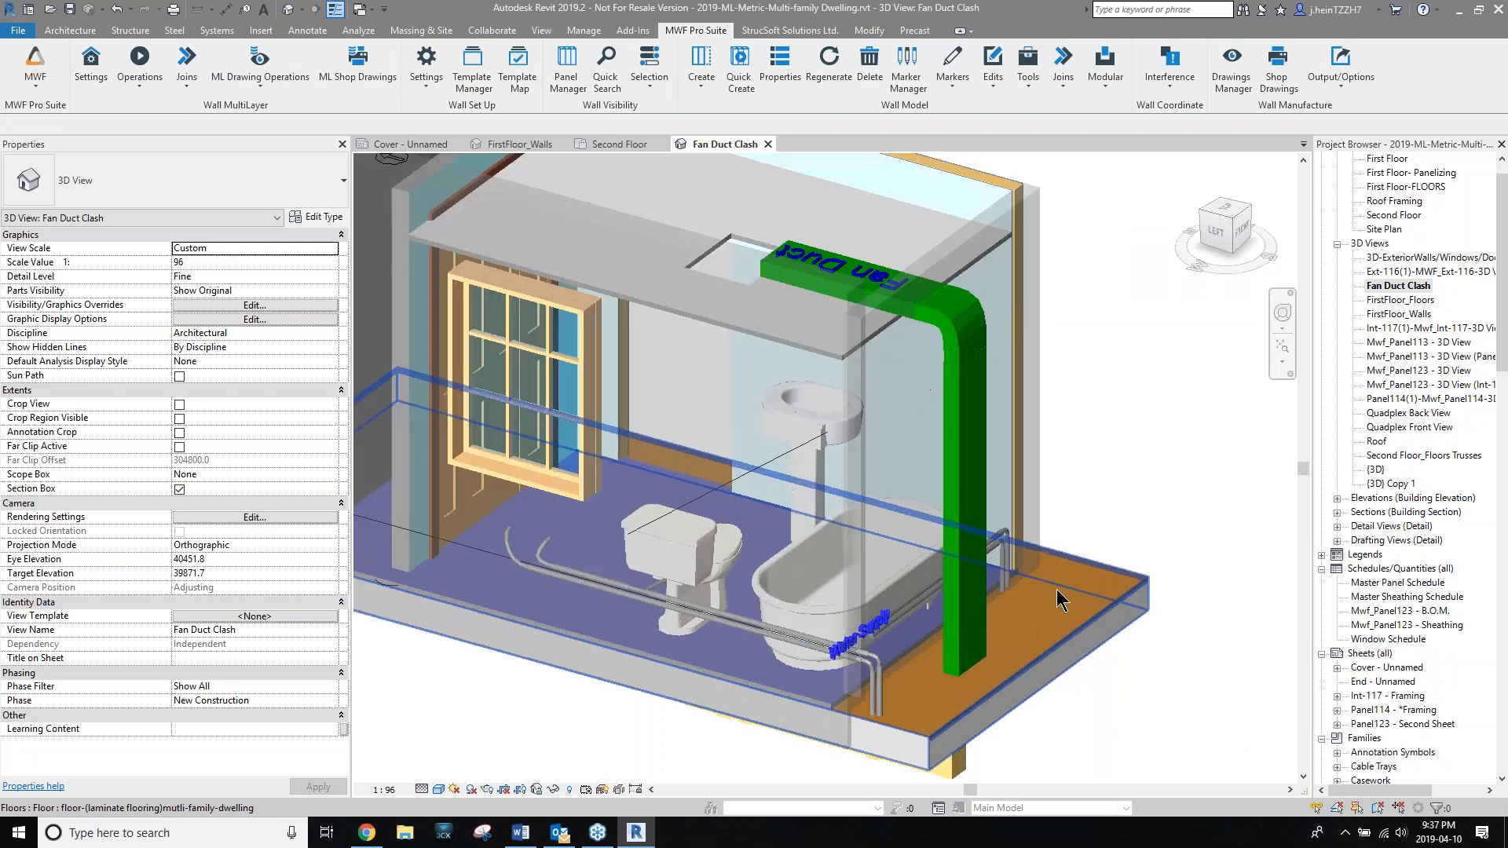
click(950, 251)
ctrl+click(950, 245)
key(q)
key(c)
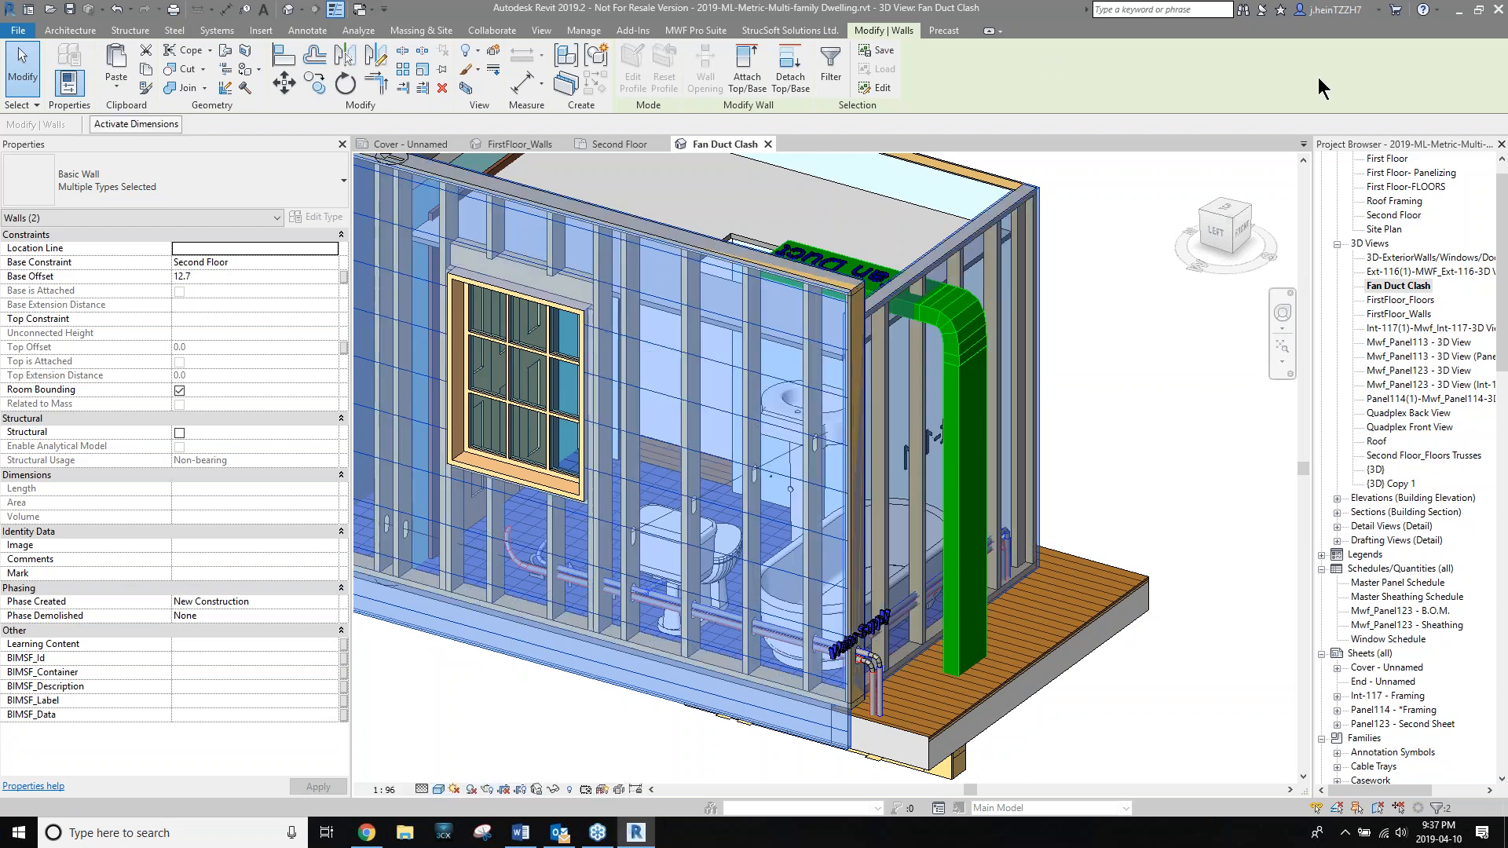
click(548, 30)
click(1420, 92)
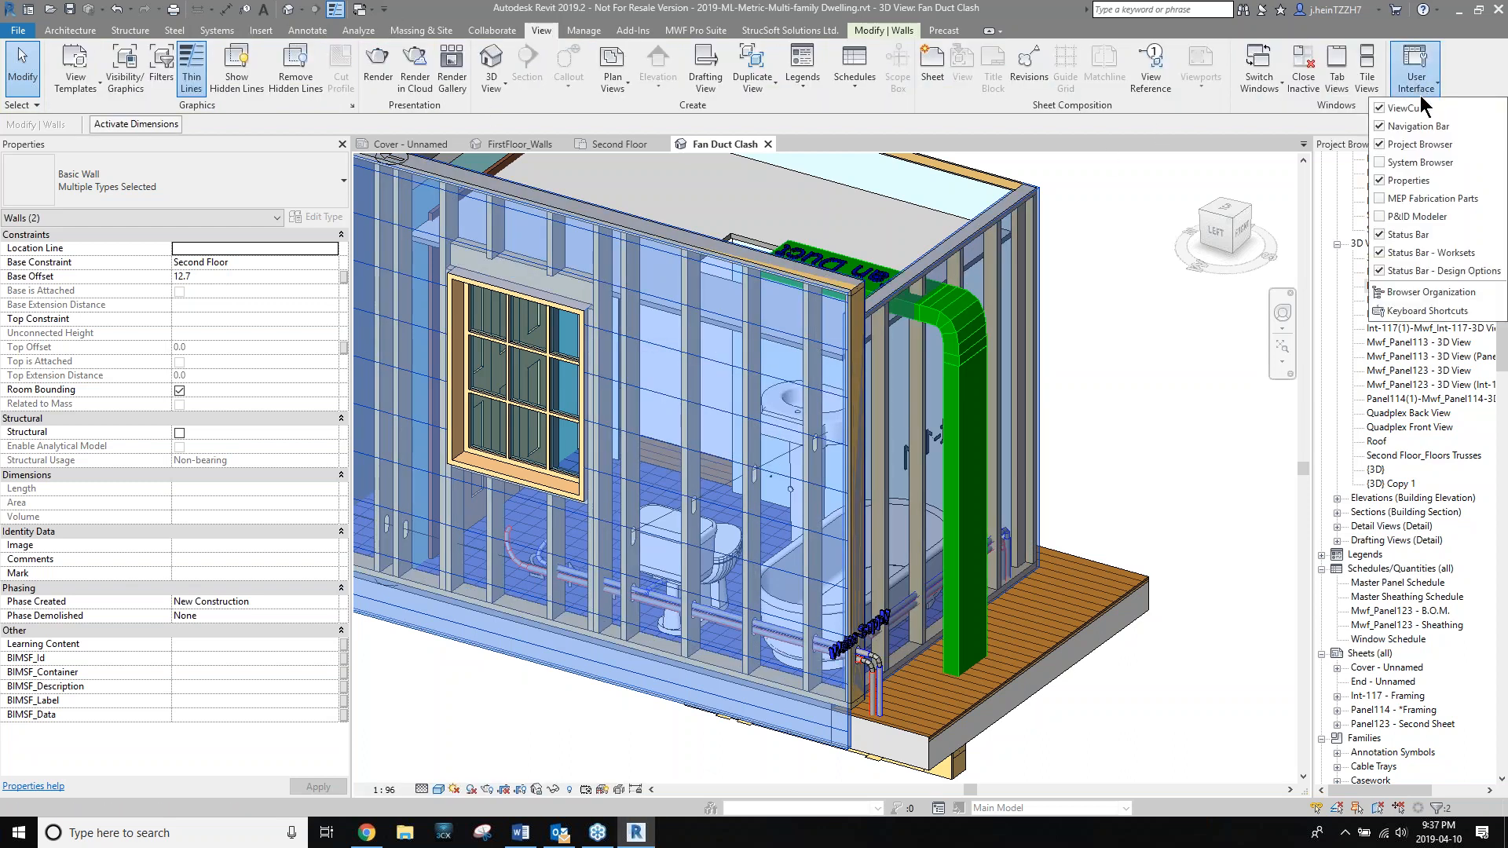
click(1108, 407)
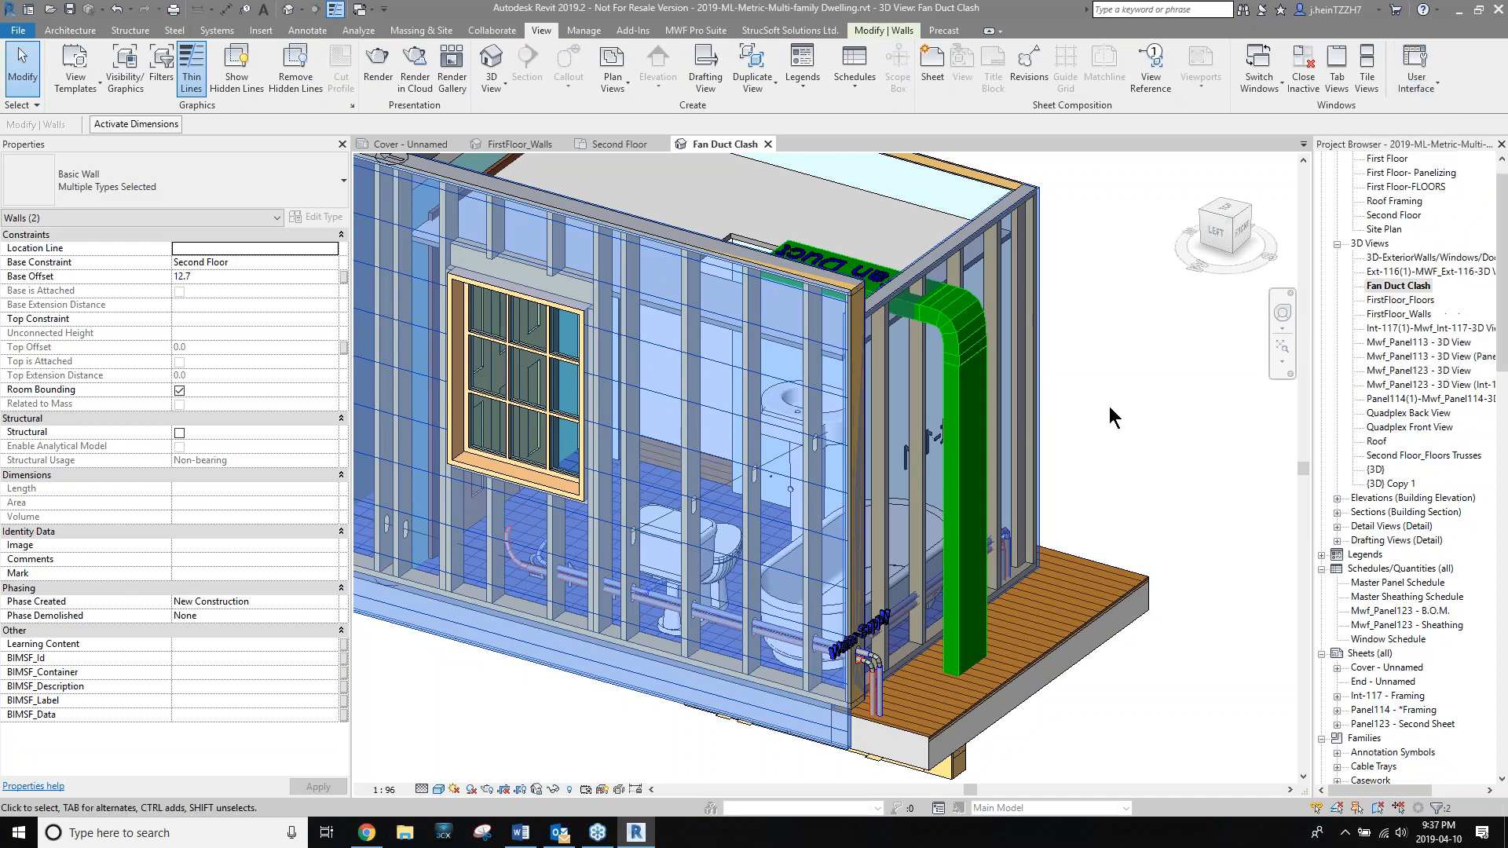
click(1109, 406)
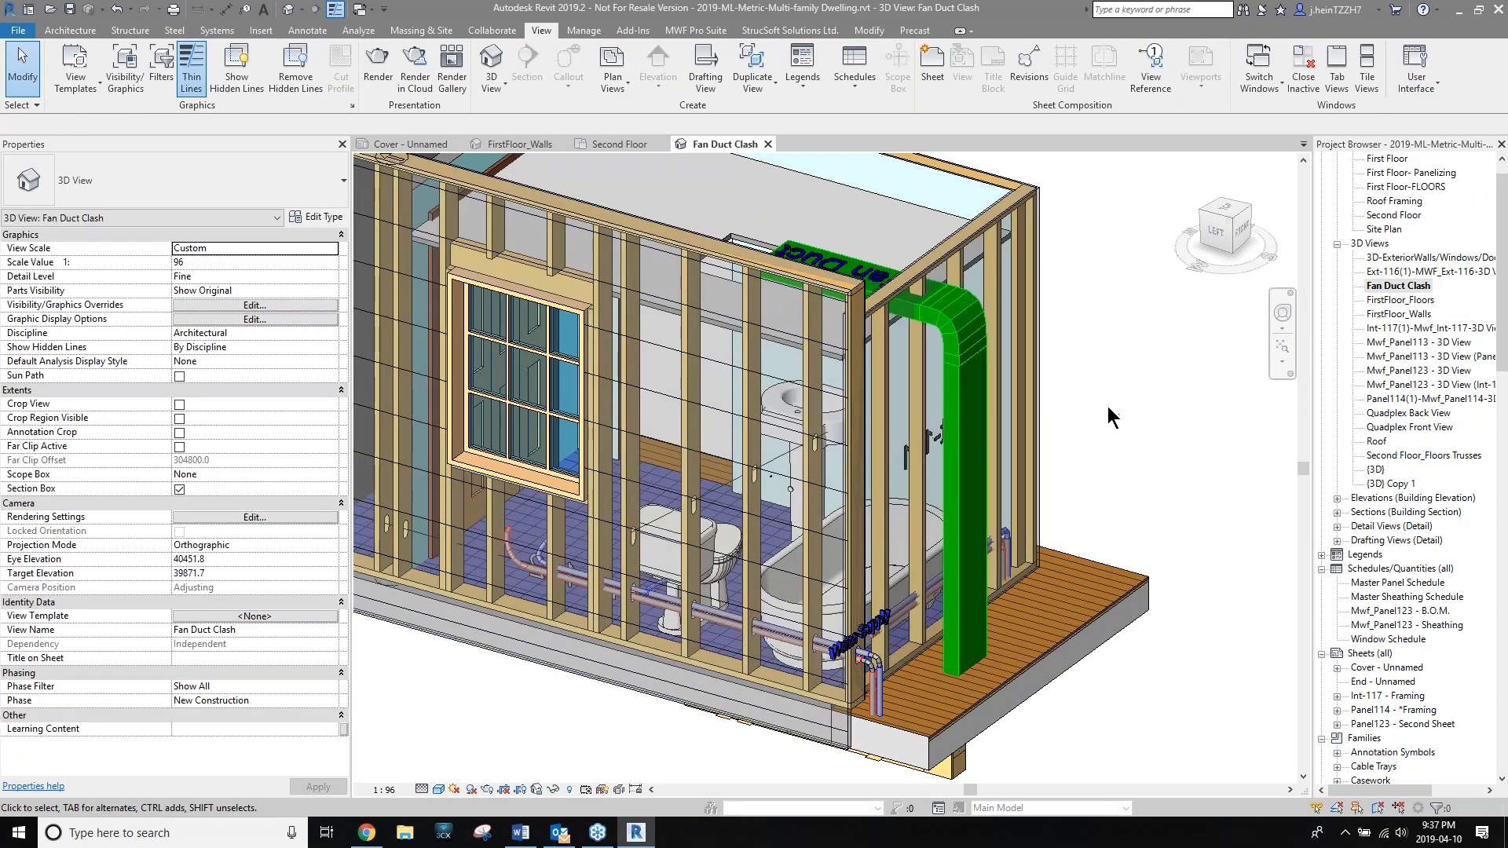
Shorten the diagonal model line that crosses the window wall's studs near the toilet to about 1100 mm.
middle_drag(927, 594, 1018, 593)
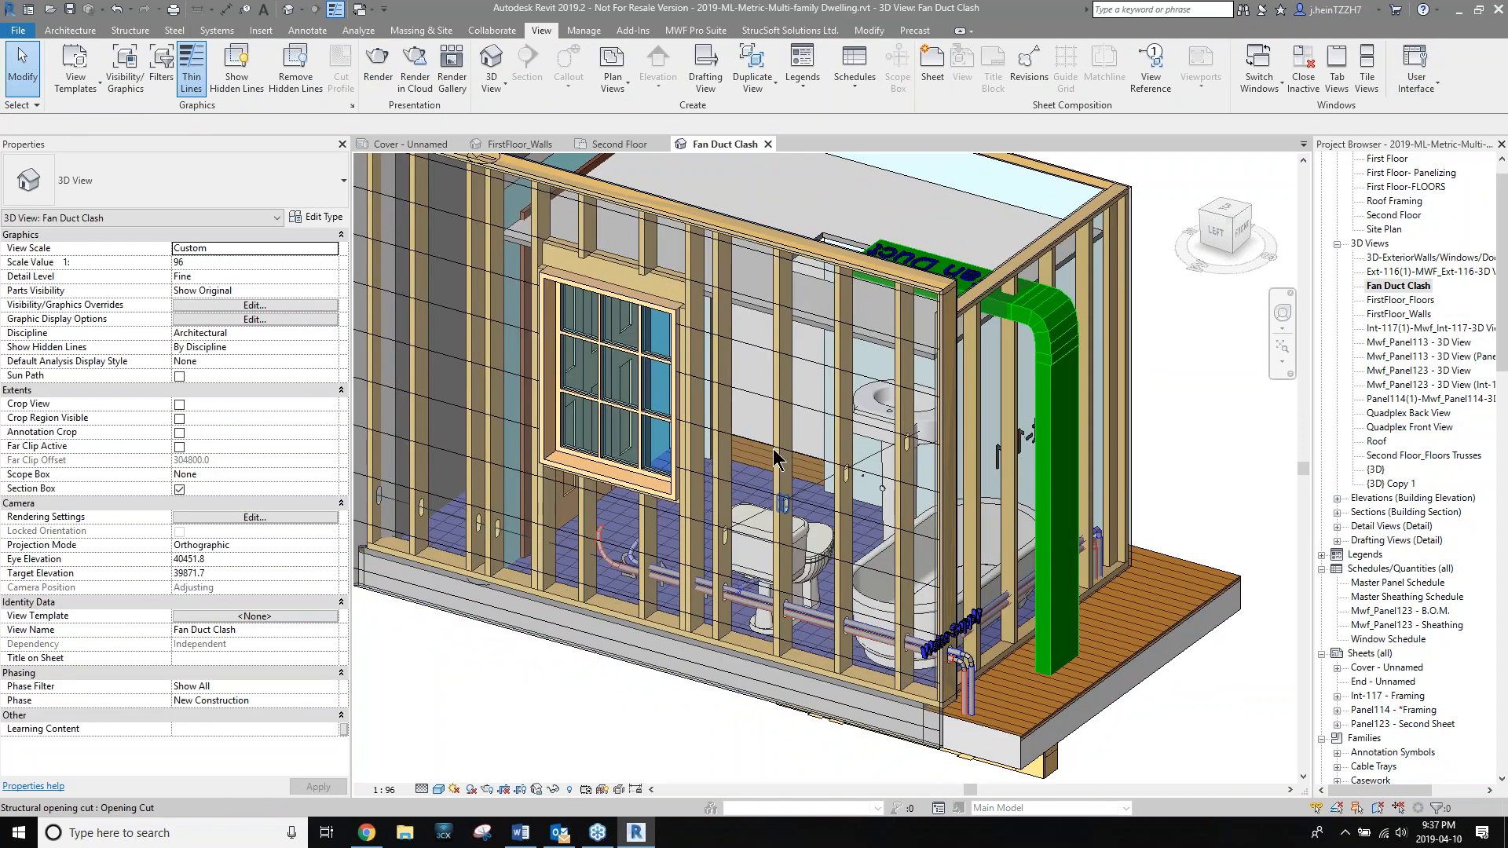
click(561, 553)
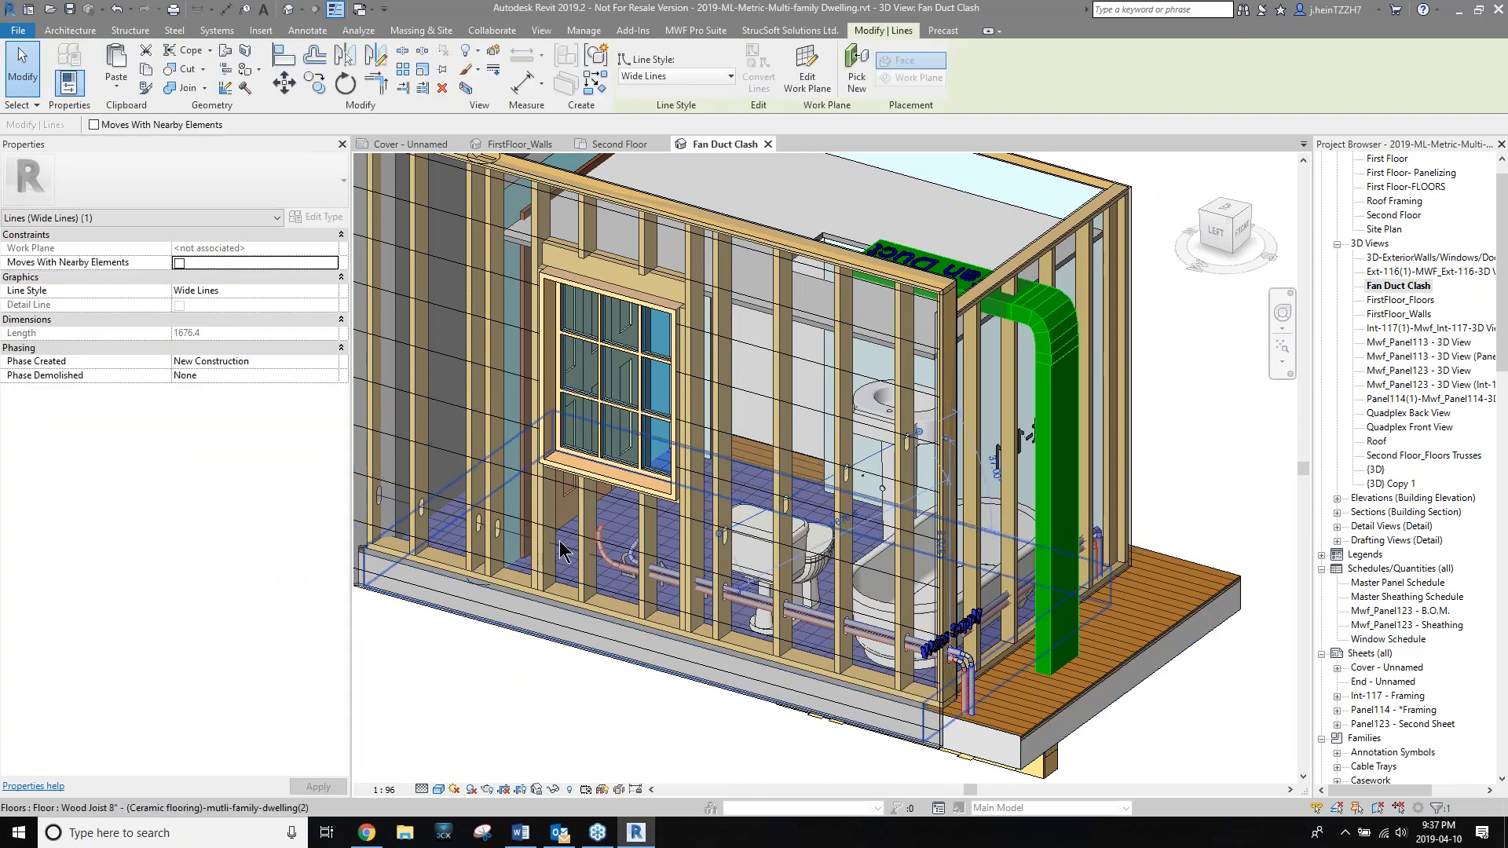
click(809, 492)
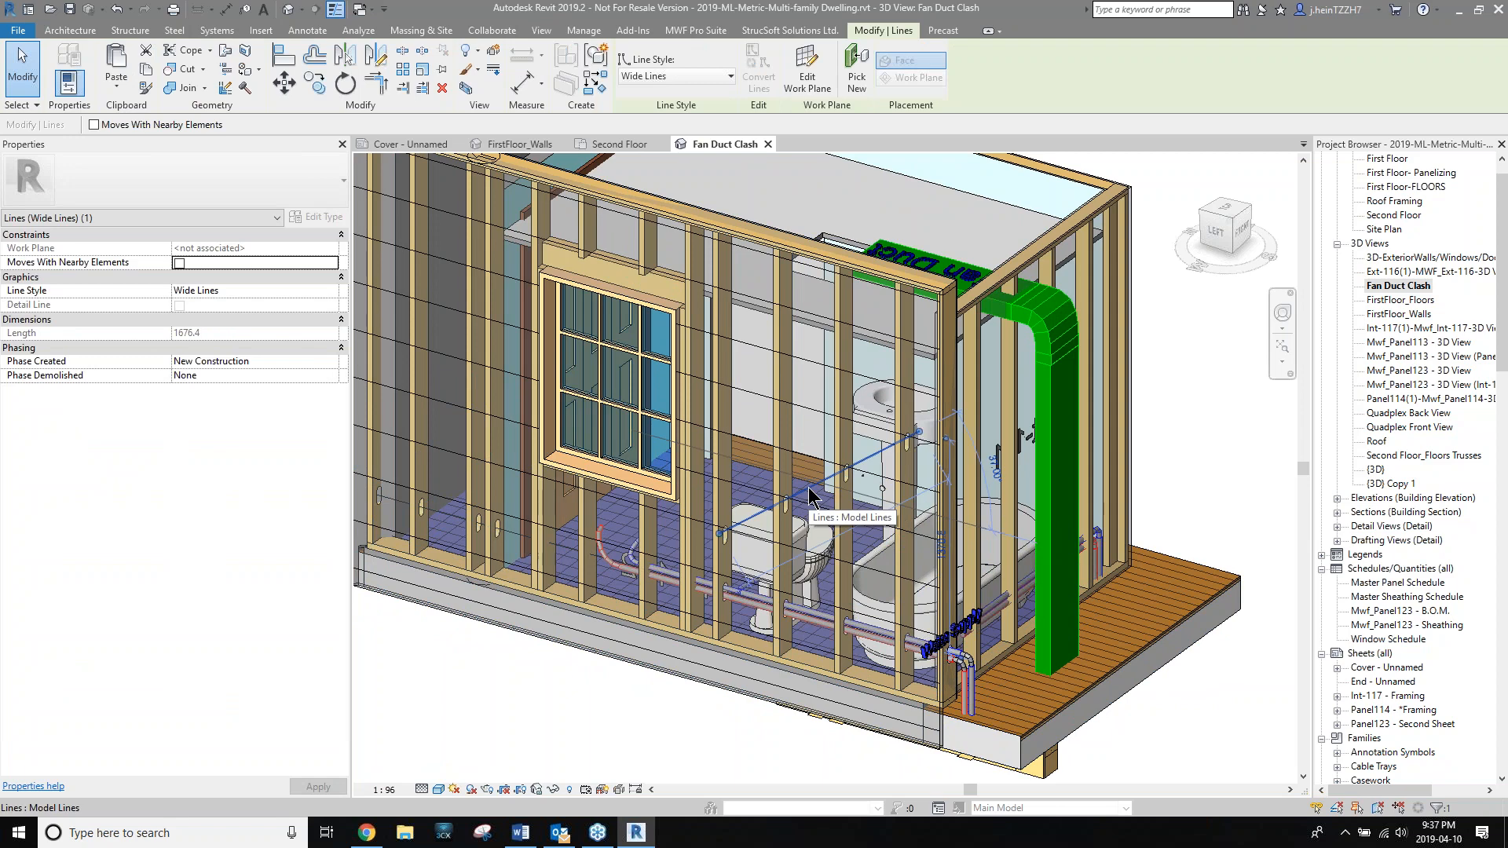
scroll(819, 518, up, 3)
mouse_move(819, 518)
shift+middle_down()
mouse_move(839, 534)
mouse_move(818, 488)
shift+middle_up()
drag(969, 366, 797, 358)
Regenerate the window wall's framing panel to match the edited model line.
click(746, 341)
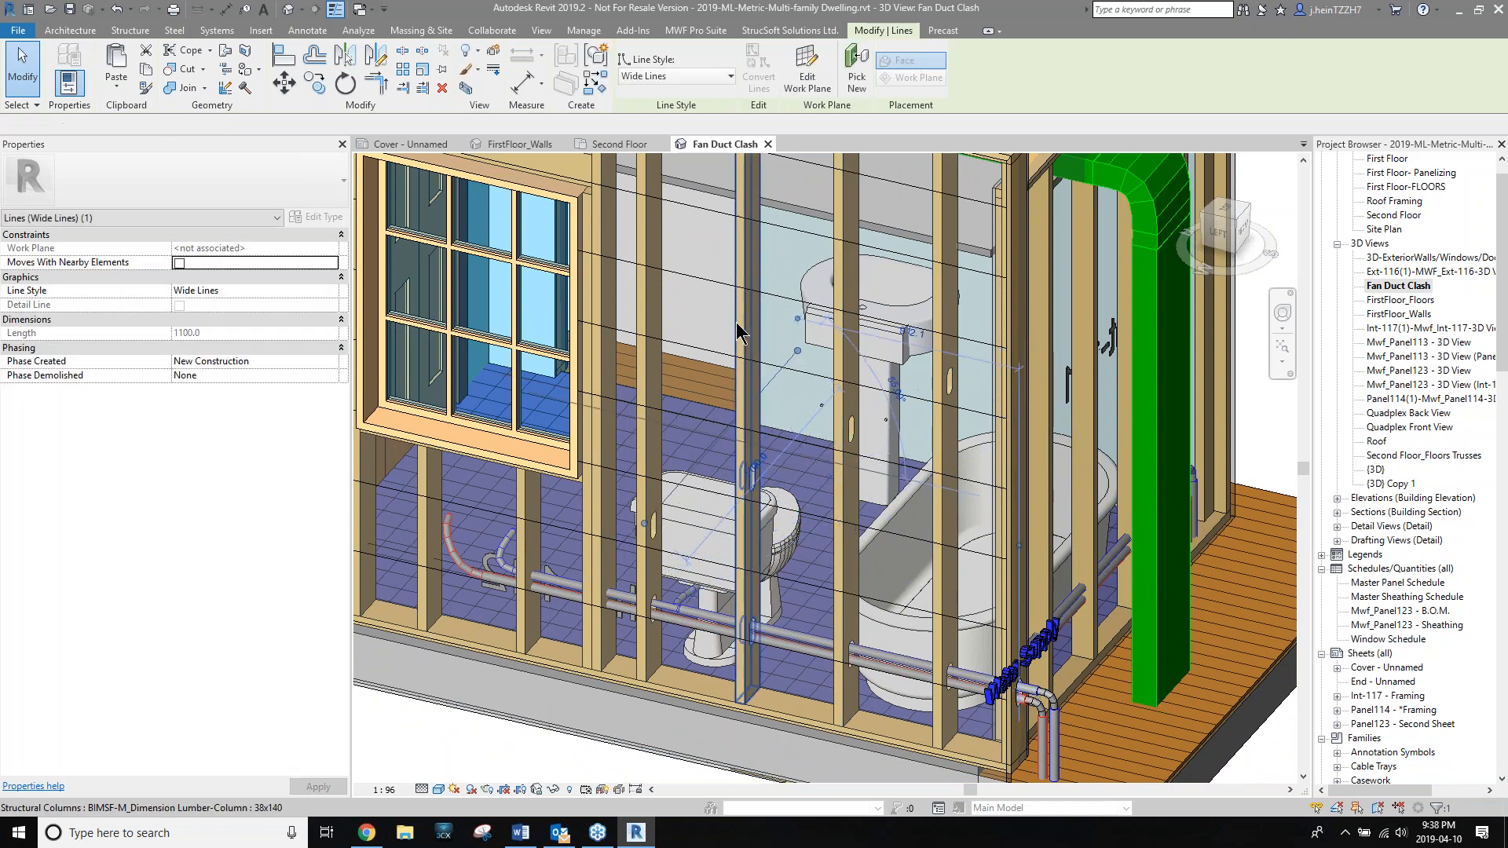
click(696, 30)
click(826, 59)
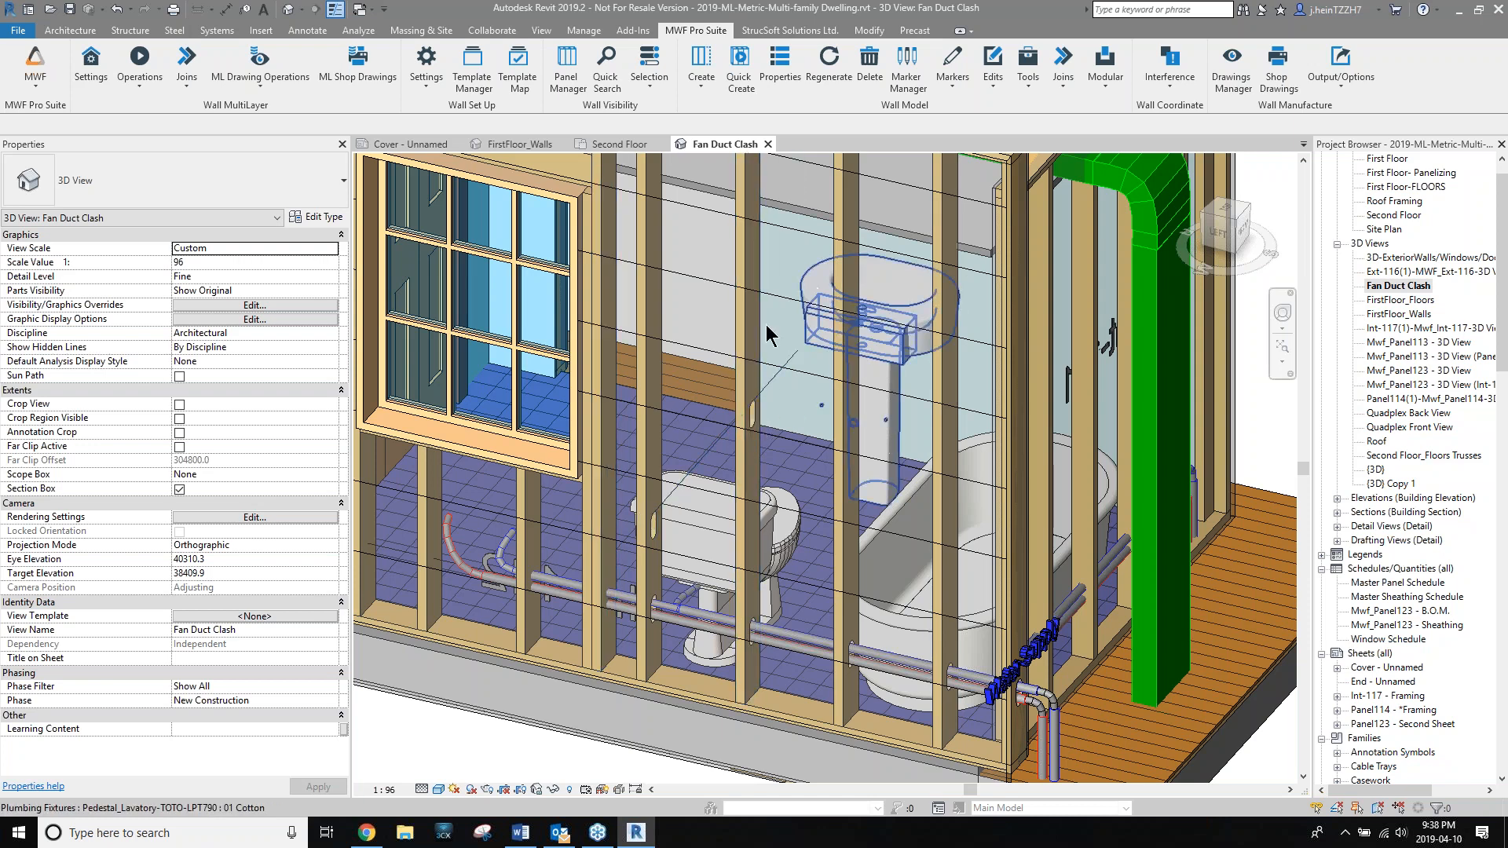
Temporarily hide the vertical rectangular duct outside the framed bathroom wall.
shift+middle_drag(774, 398, 631, 474)
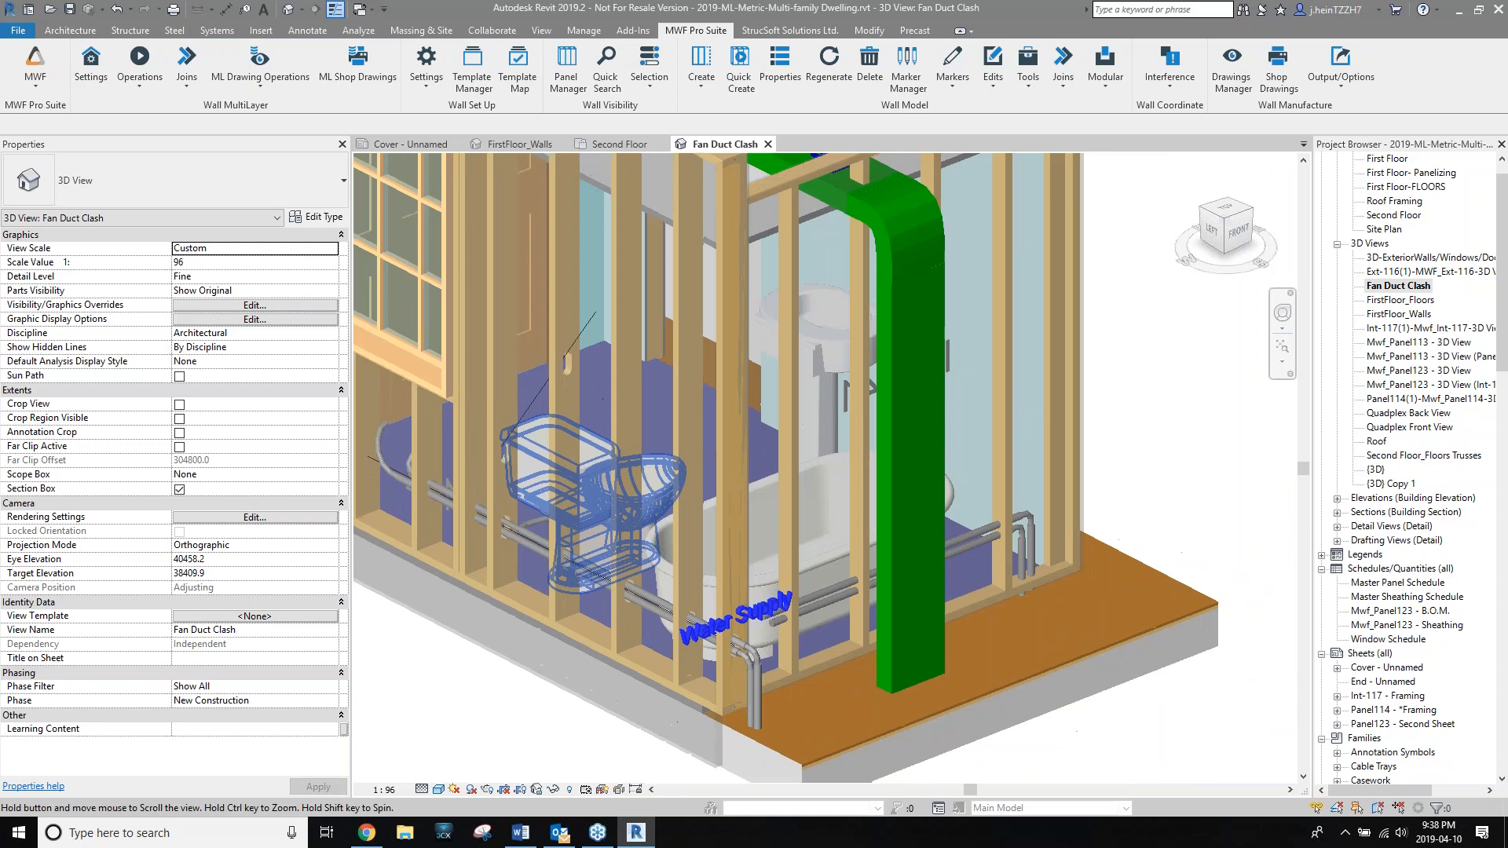
click(553, 789)
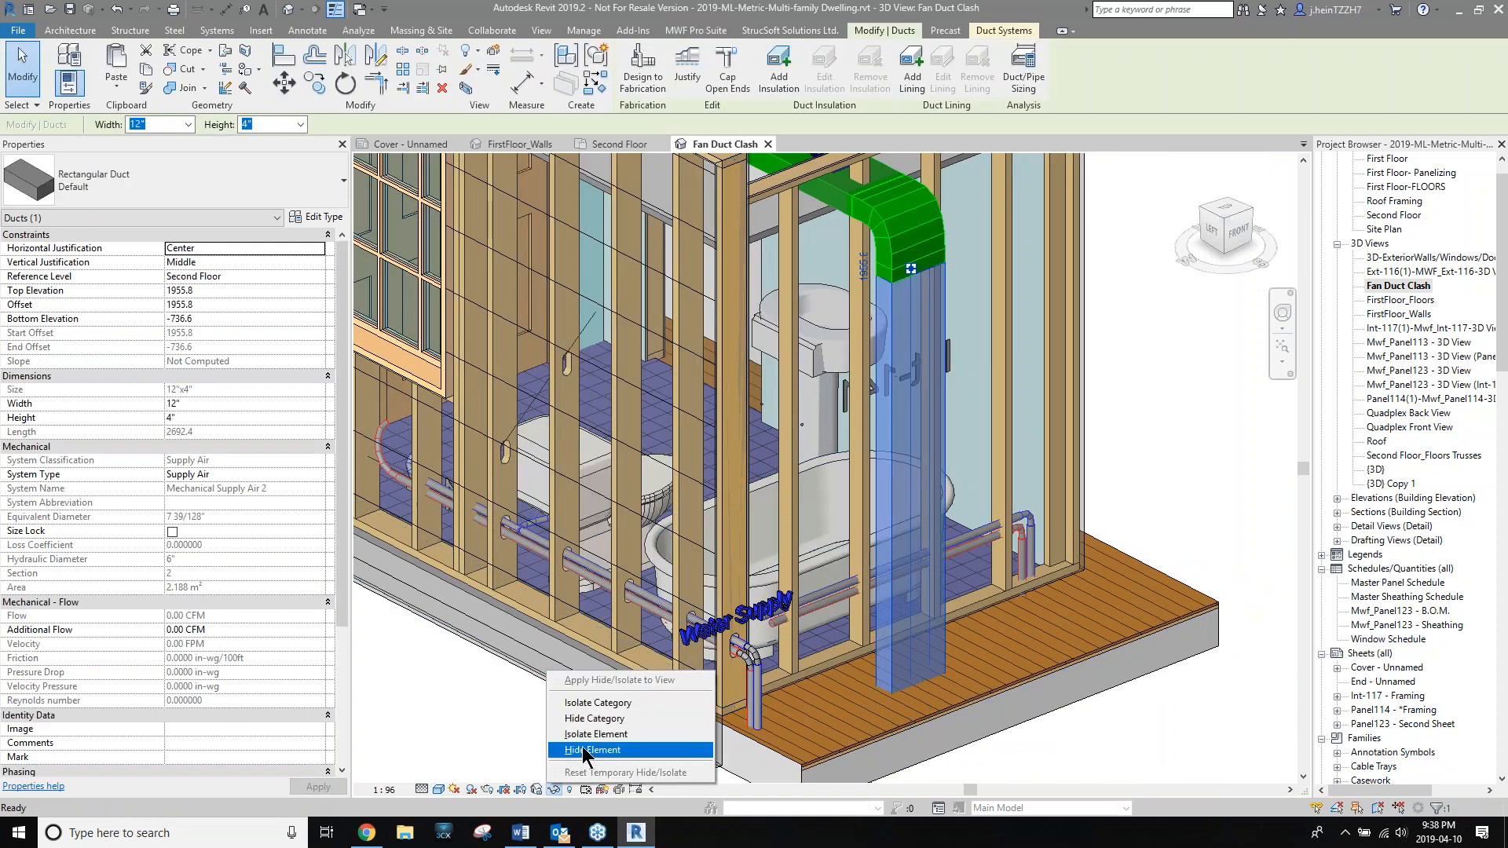
click(591, 750)
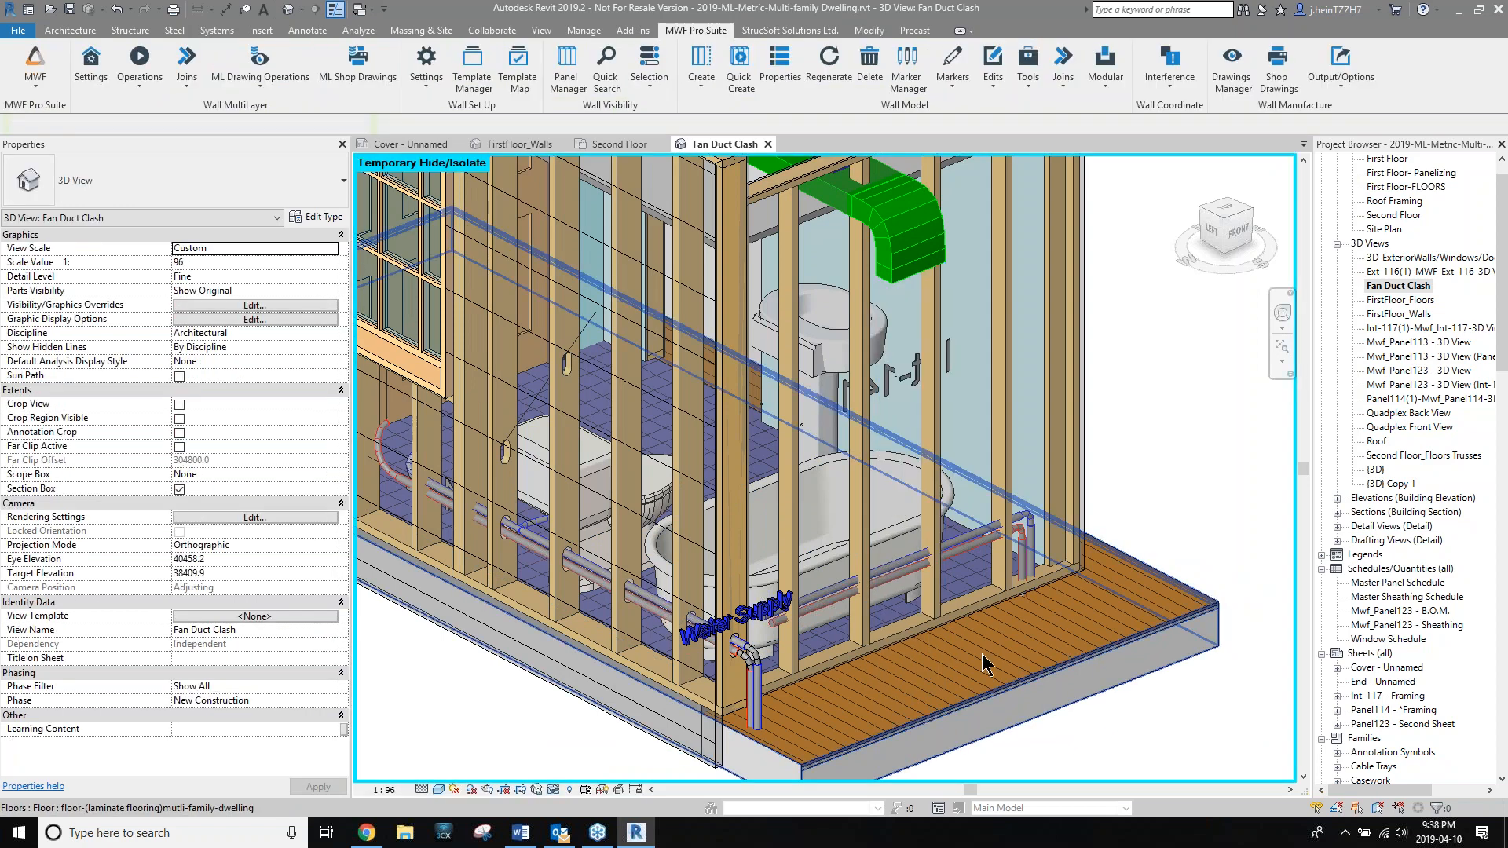
scroll(825, 634, up, 5)
scroll(824, 634, up, 2)
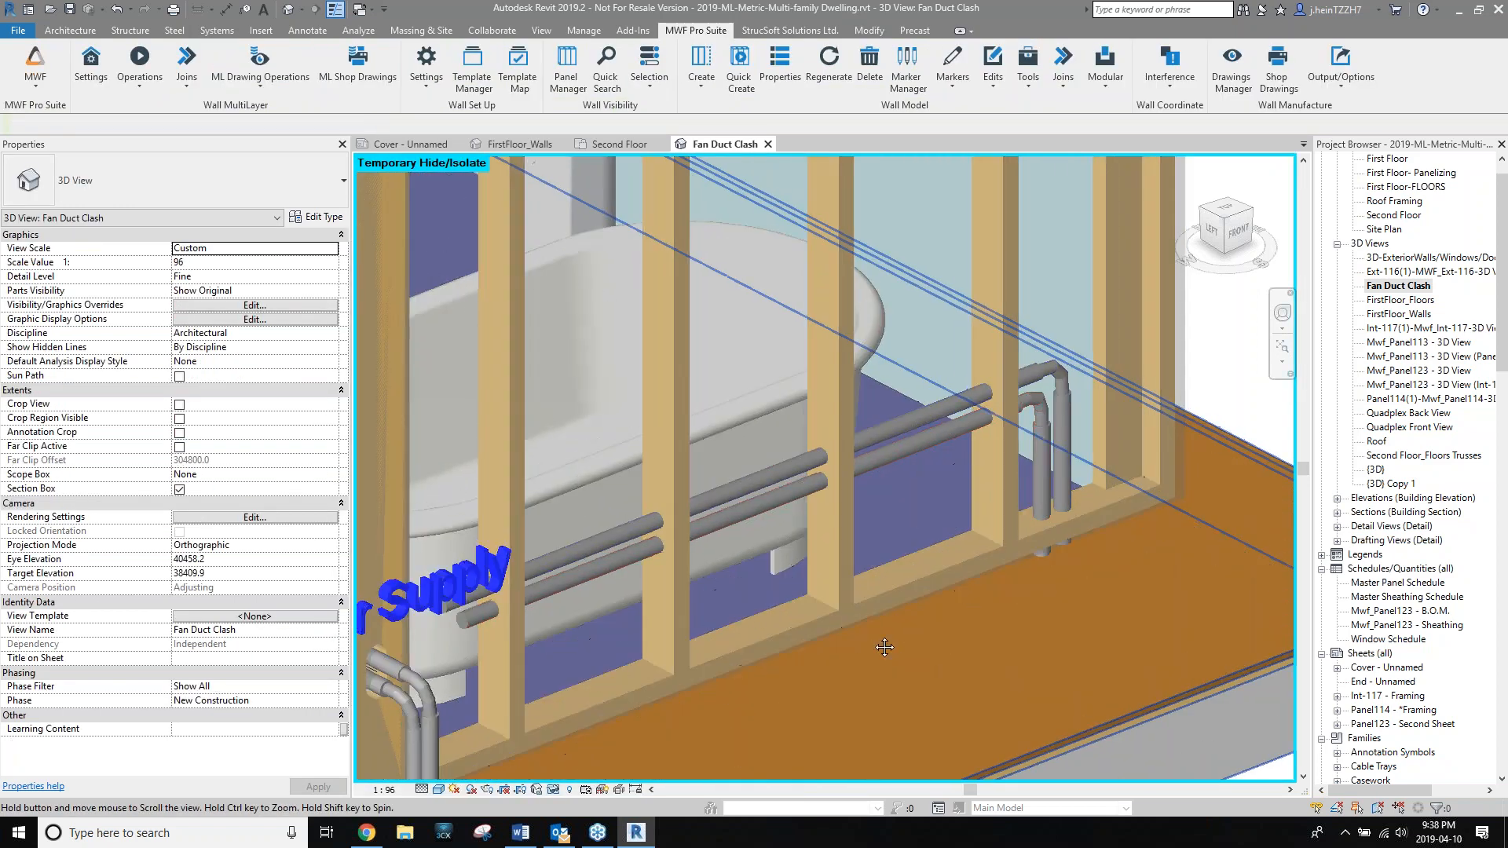
For the tub wall's framing, limit the MEP clash hole series mapping to the Pipes category.
middle_drag(886, 643, 858, 614)
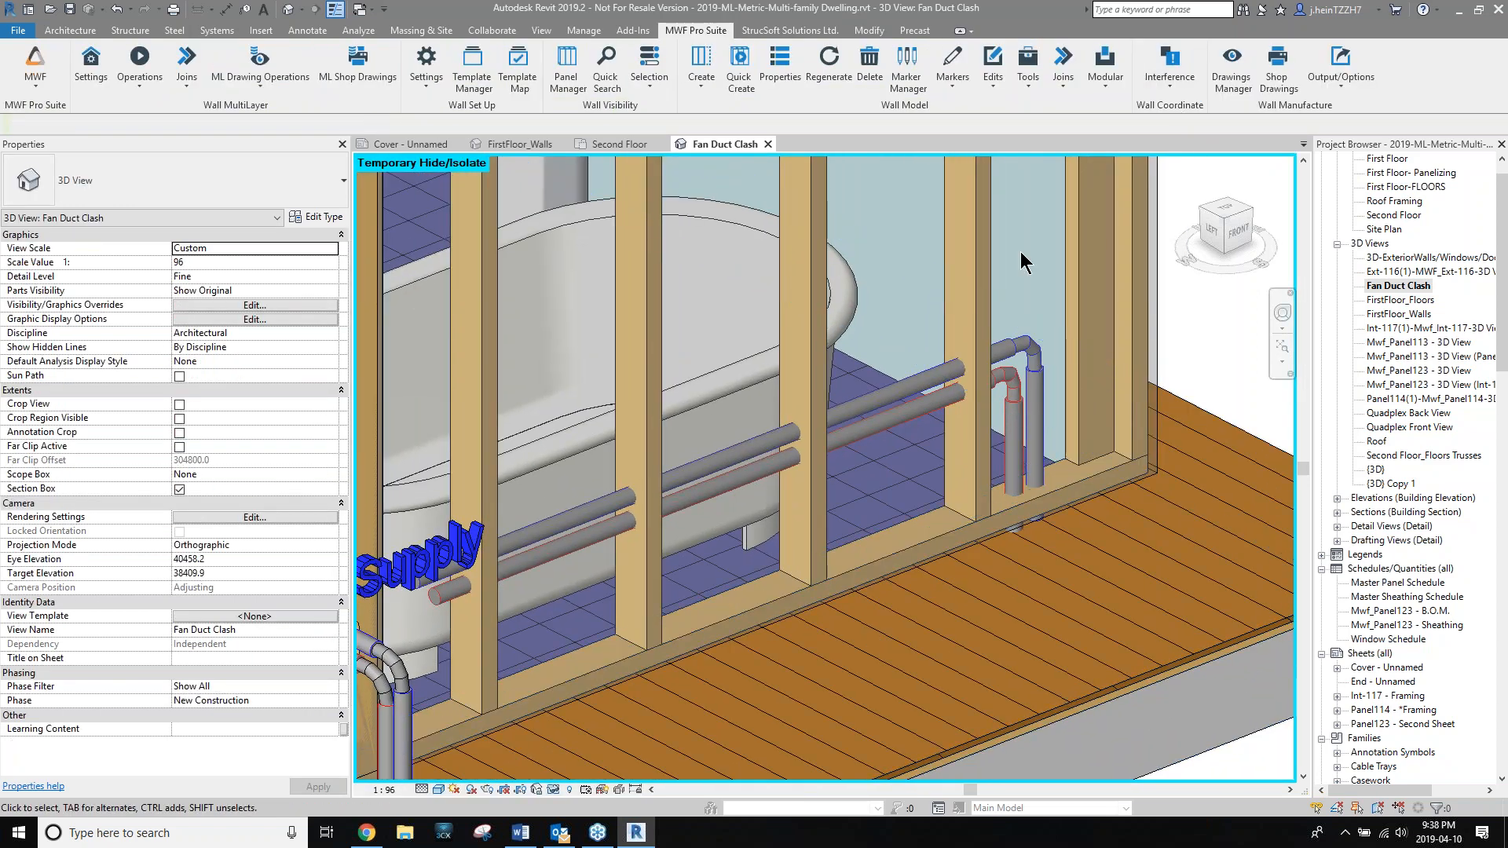
click(820, 510)
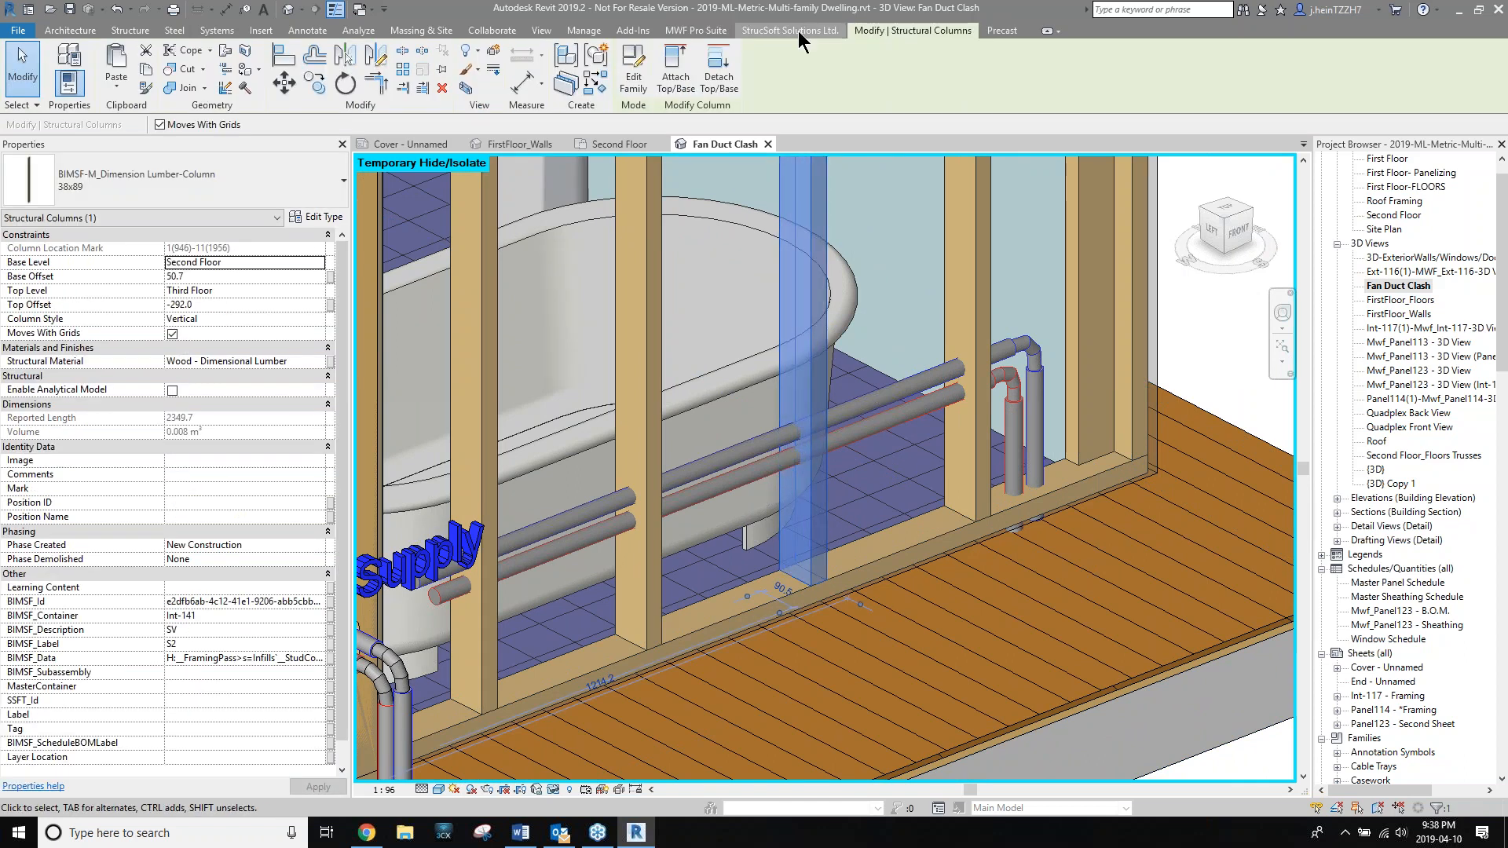
click(1163, 69)
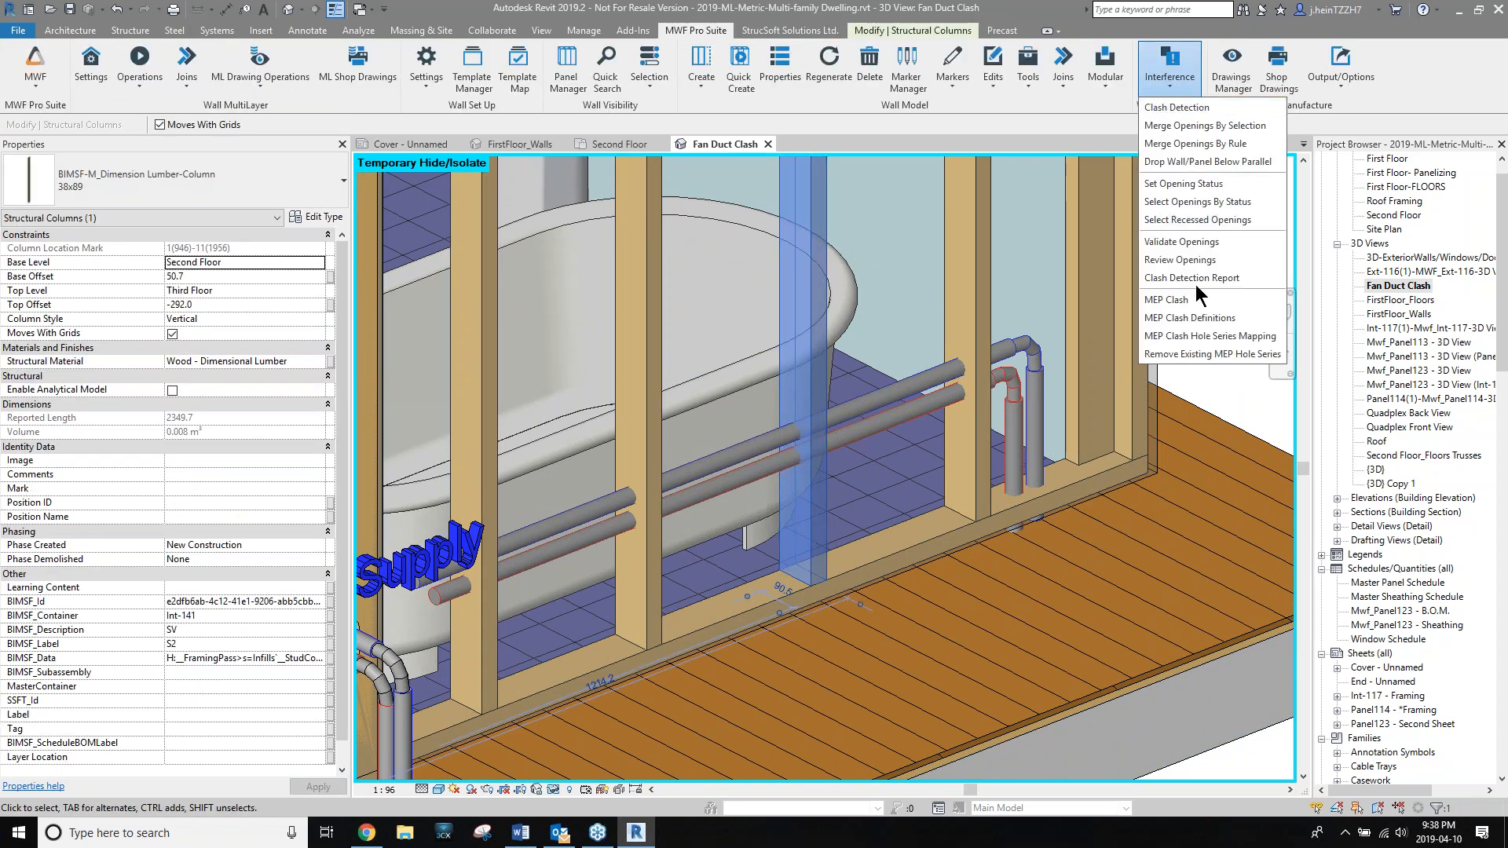
click(1196, 338)
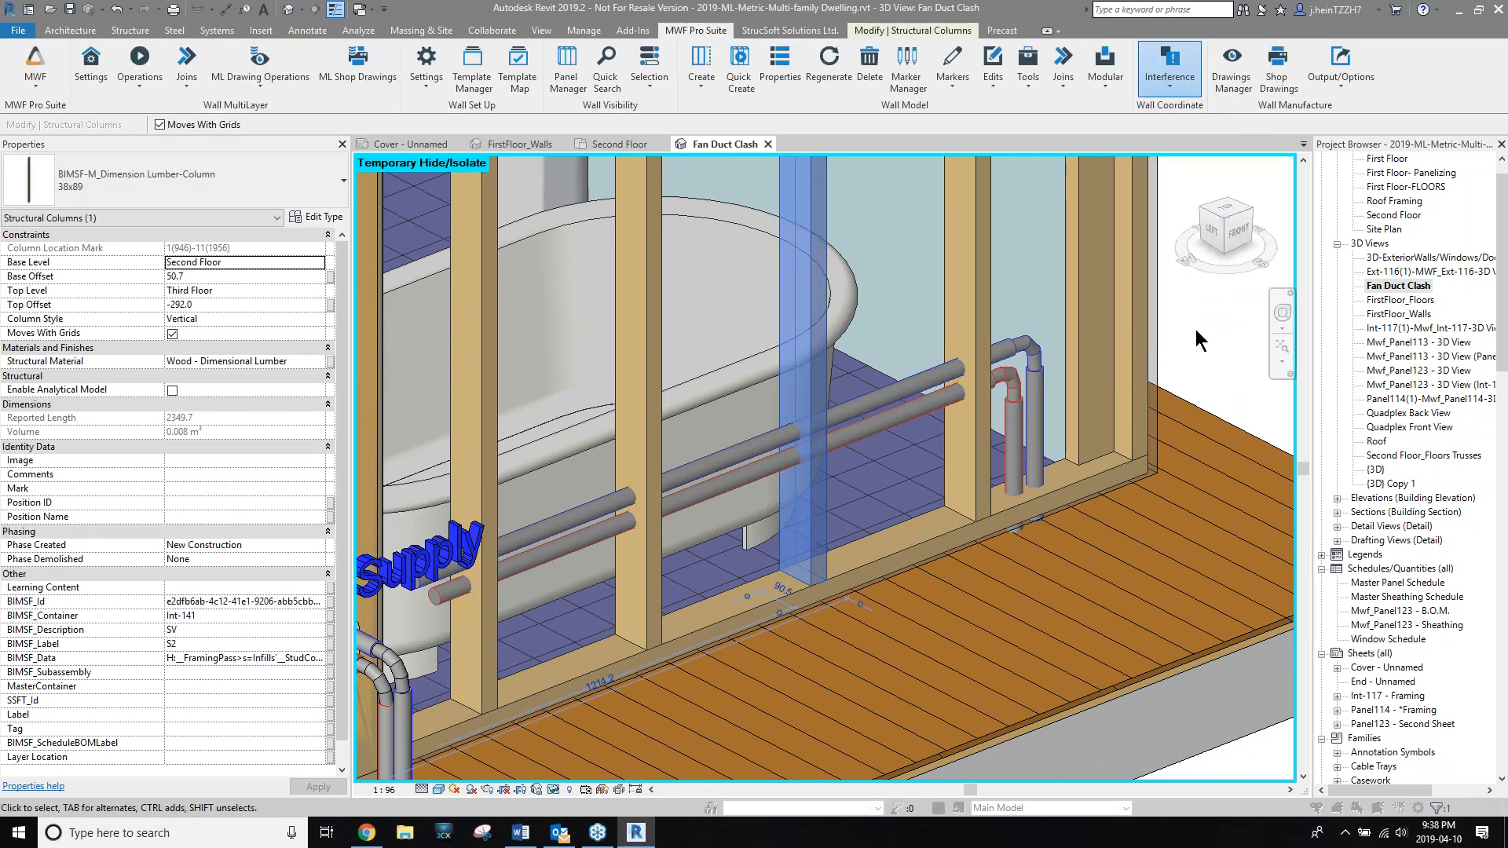
click(459, 259)
click(459, 244)
click(459, 229)
click(459, 214)
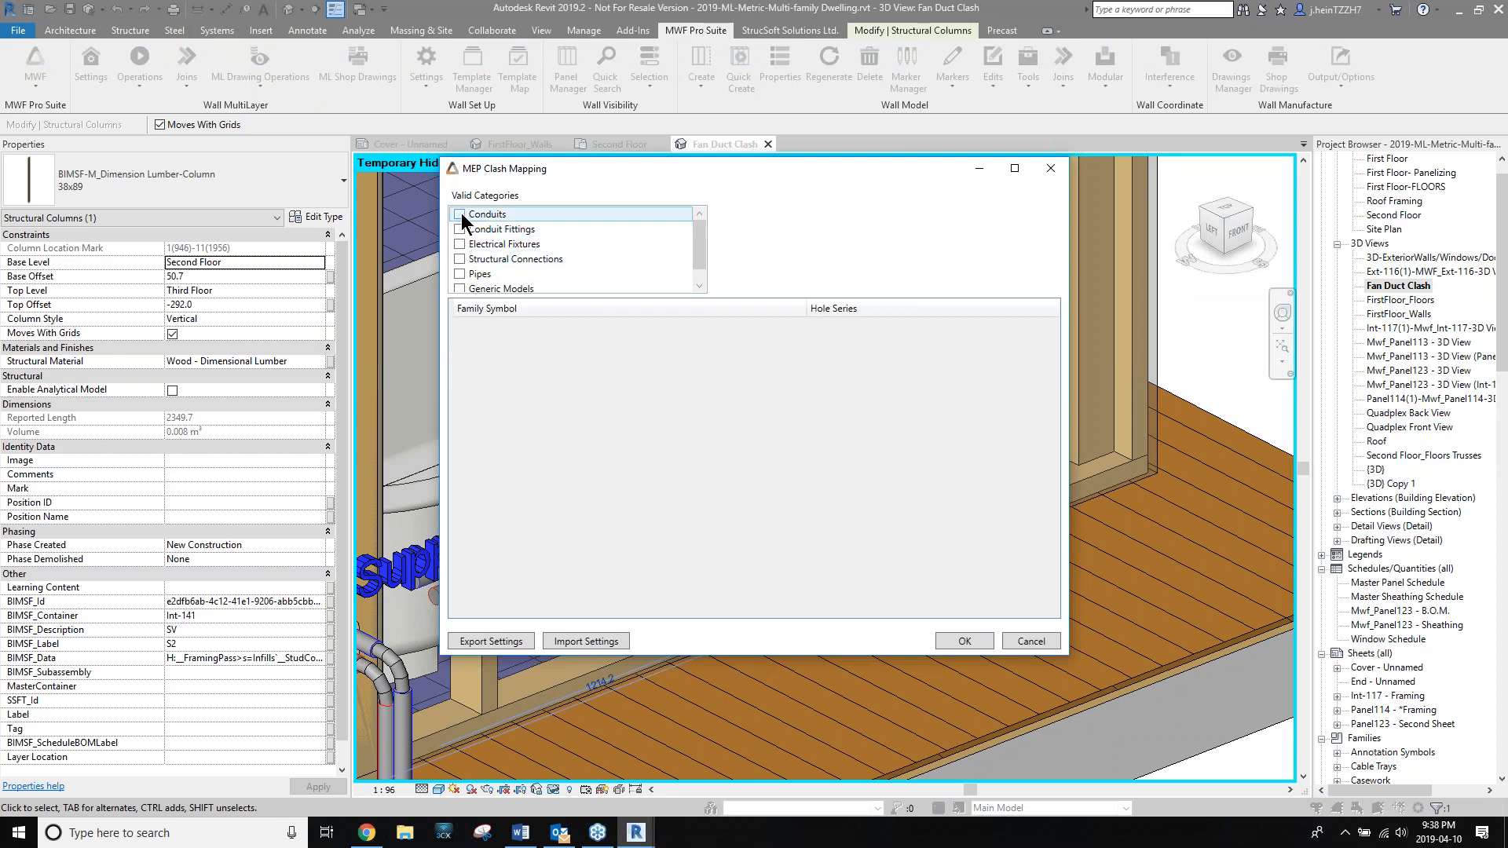
click(459, 274)
Map Pipe Types : Default to the hole series SlotHole - Slots for Plumbing and accept the mapping.
click(1038, 327)
click(1038, 327)
click(1038, 326)
click(937, 359)
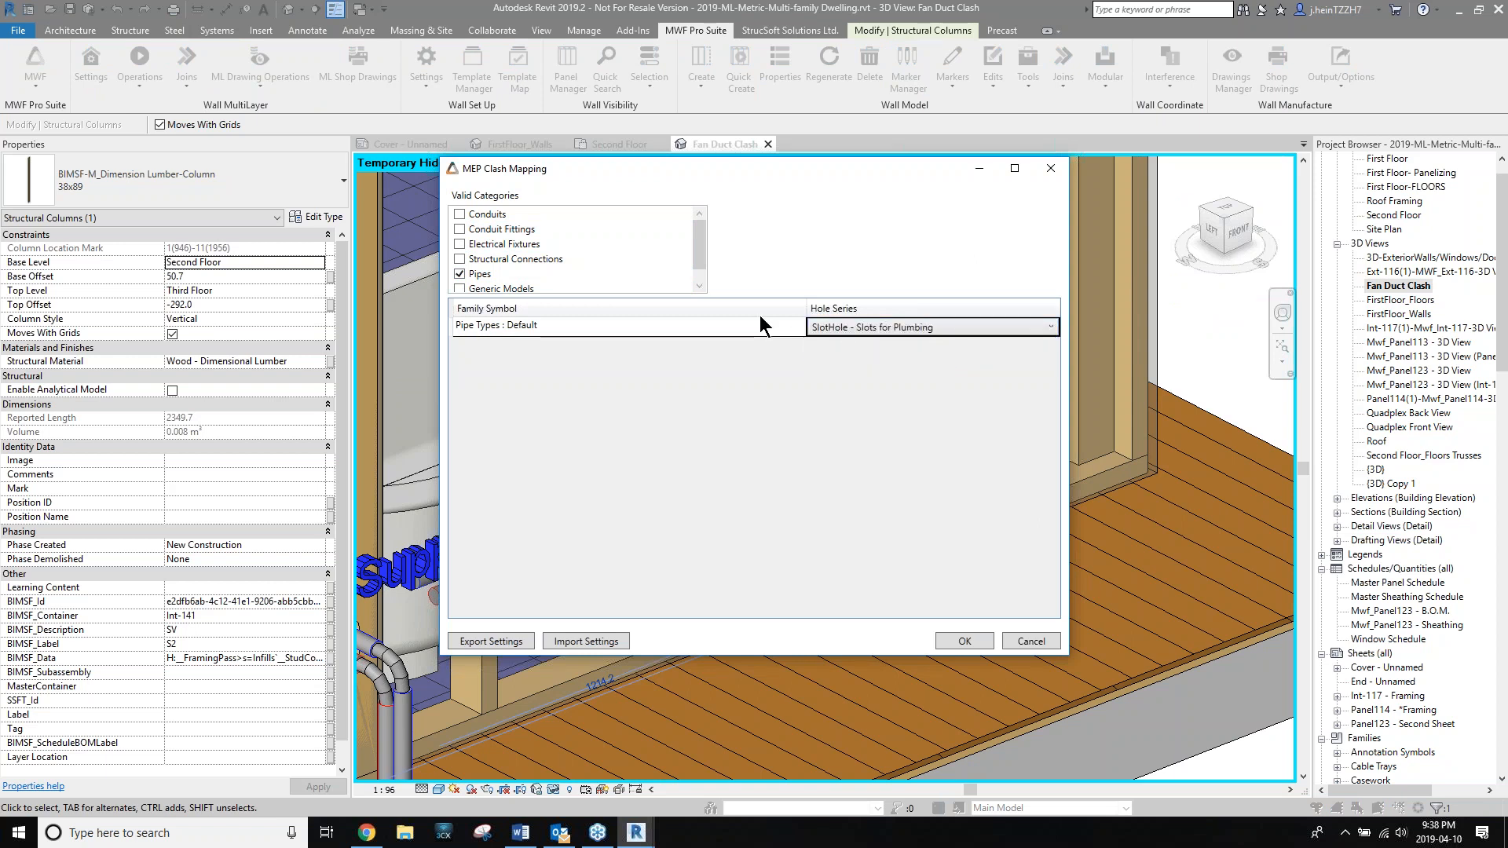
click(964, 641)
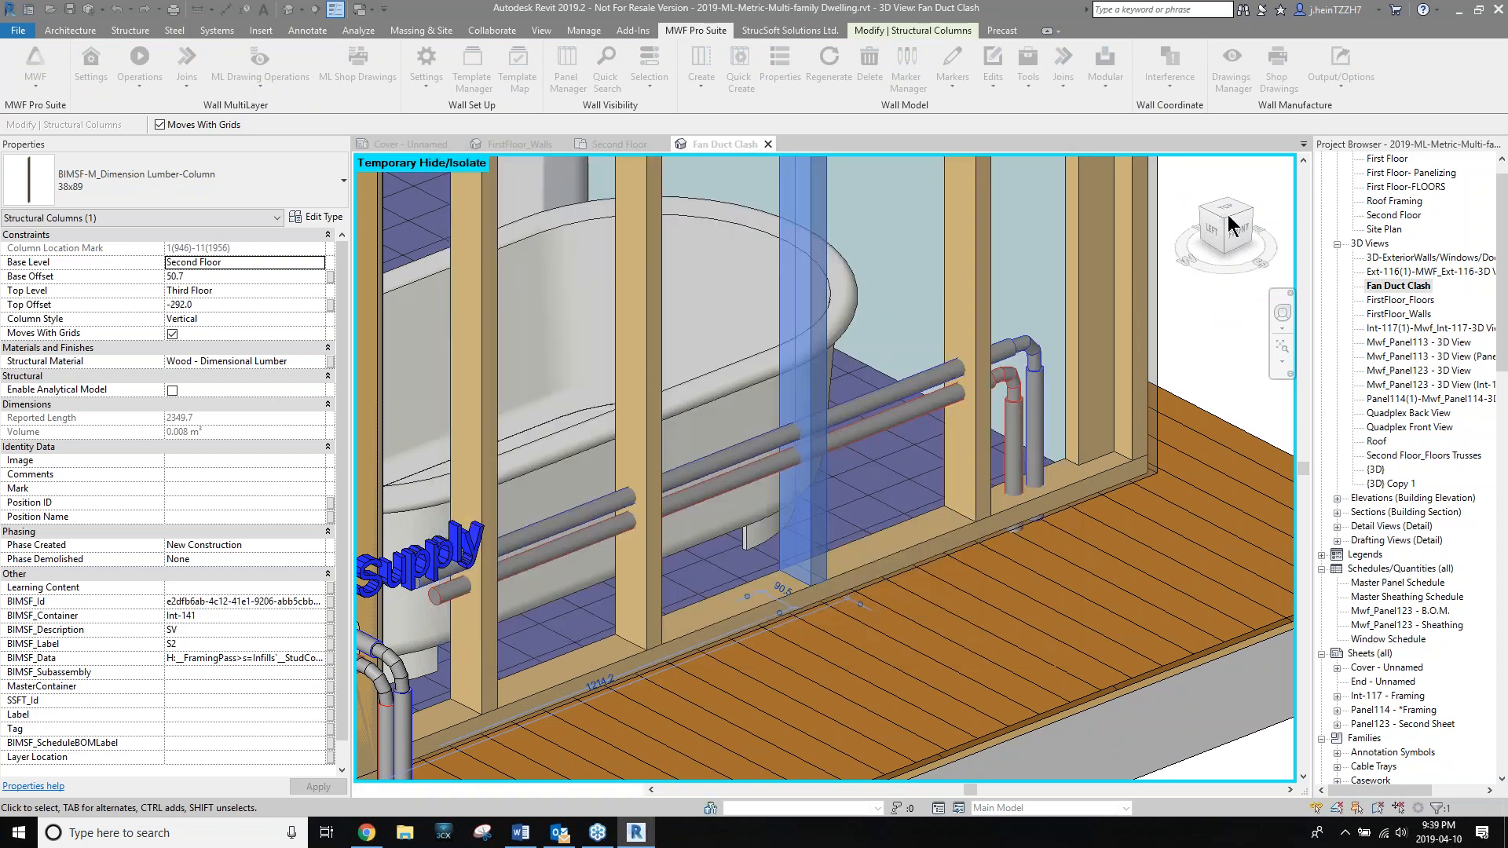
Add an MEP clash definition named Water.
click(1175, 92)
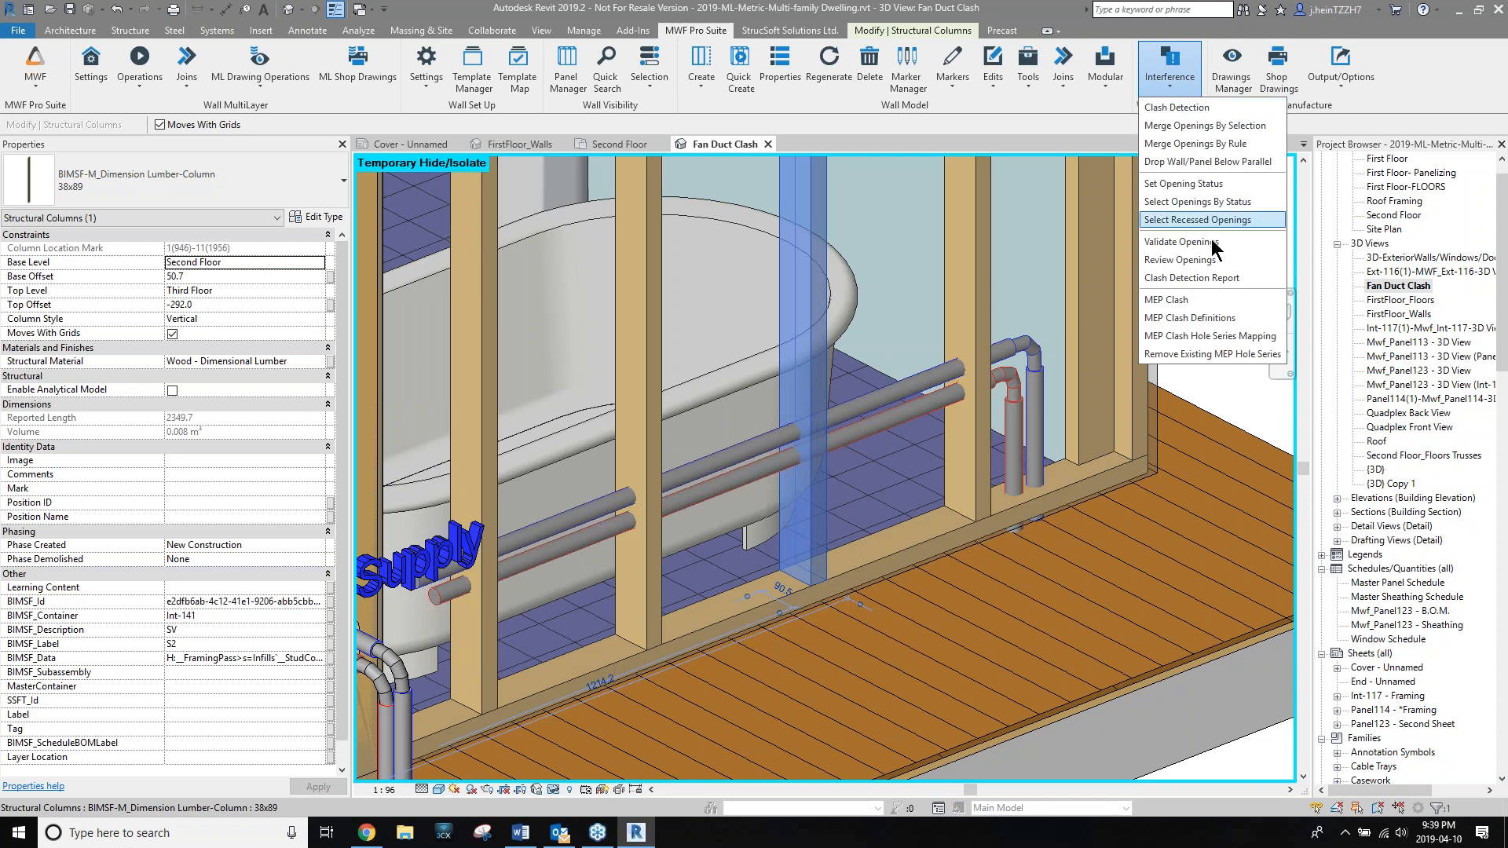
click(1201, 324)
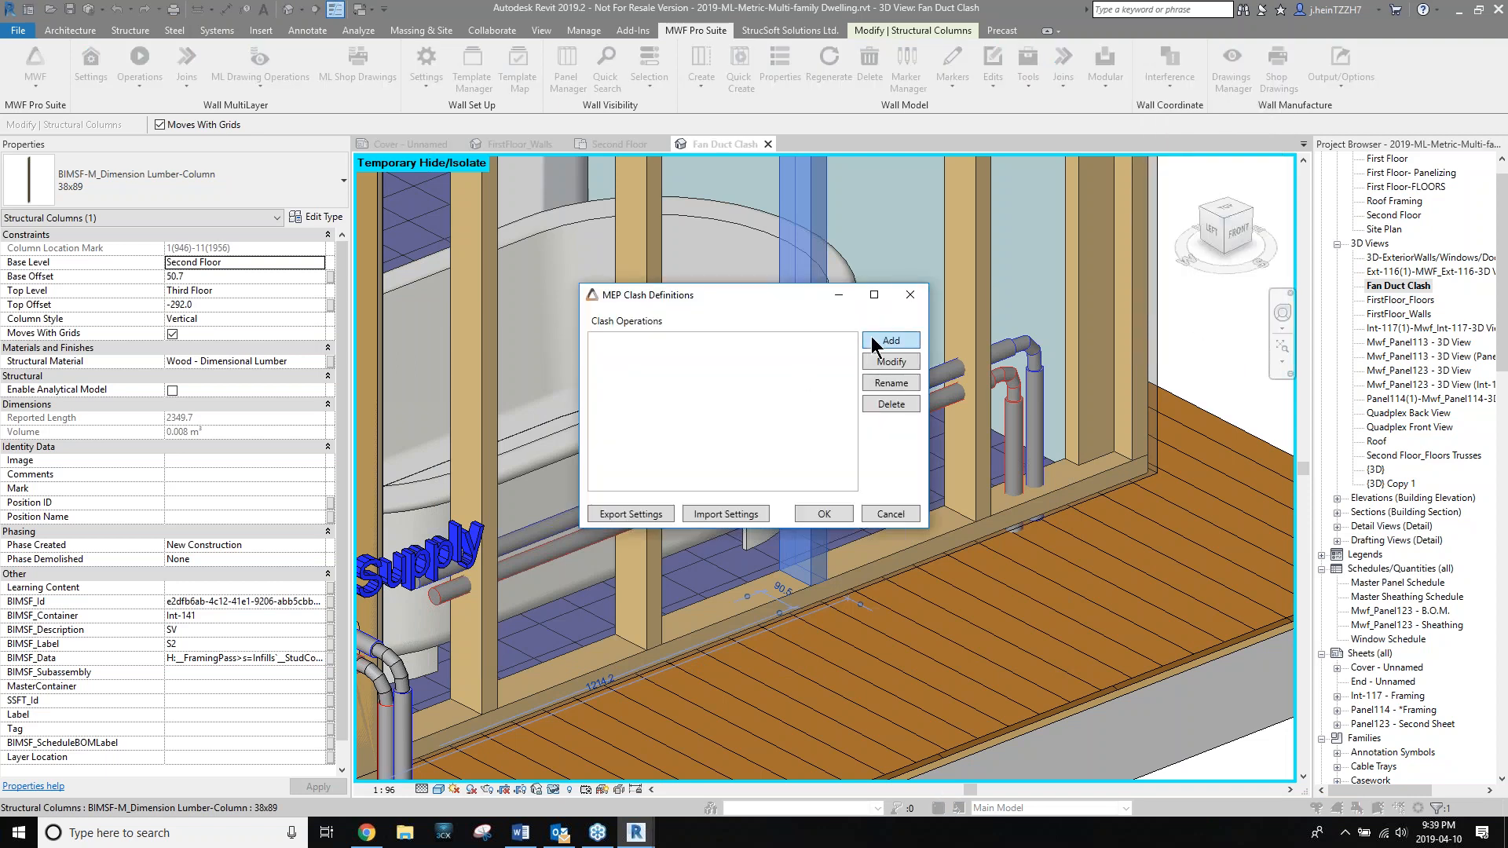
click(873, 343)
drag(265, 221, 88, 219)
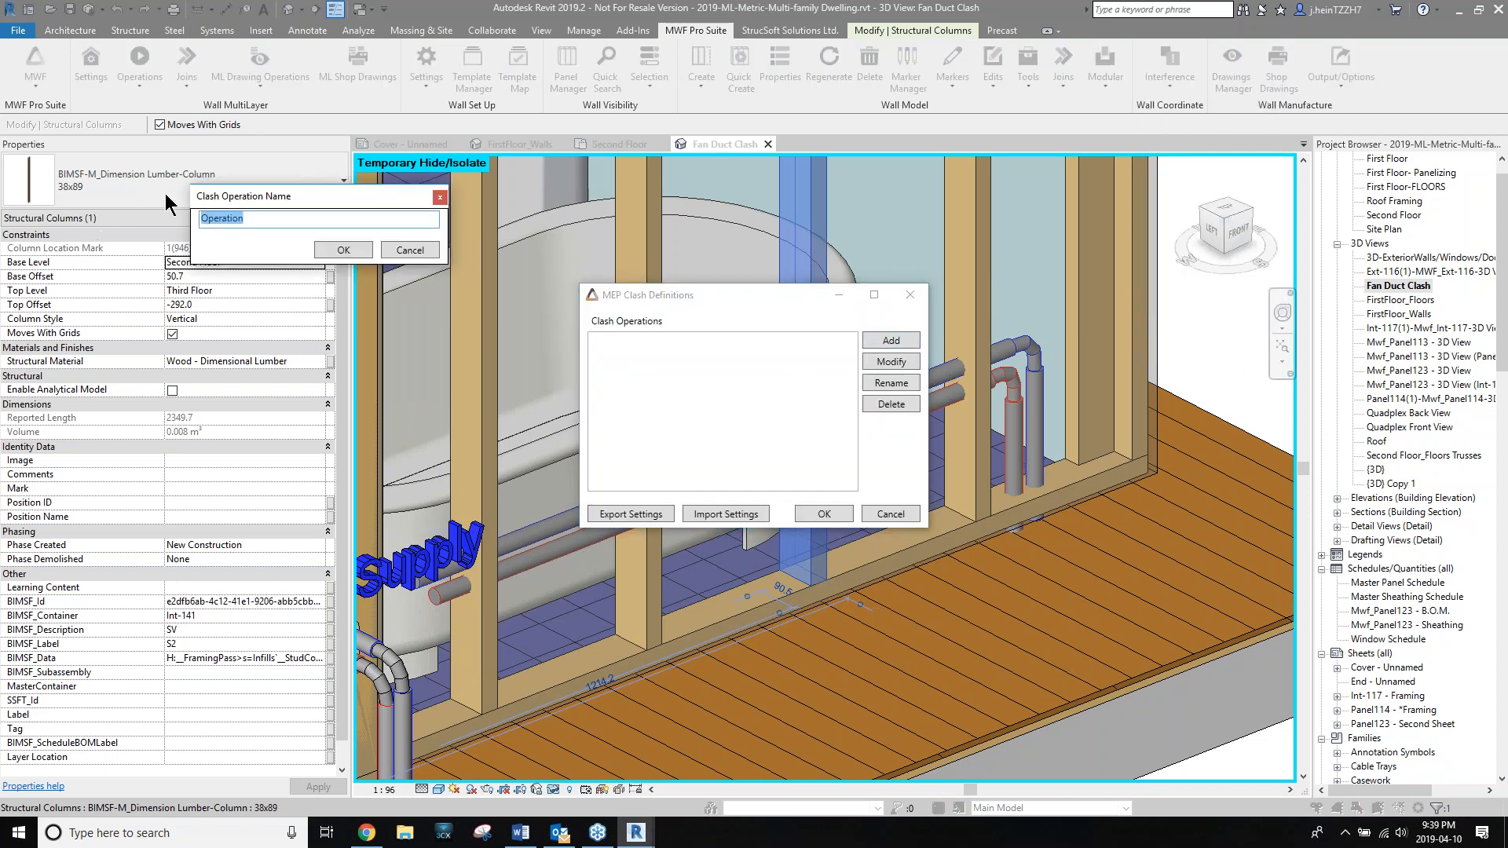
text(Water)
click(348, 247)
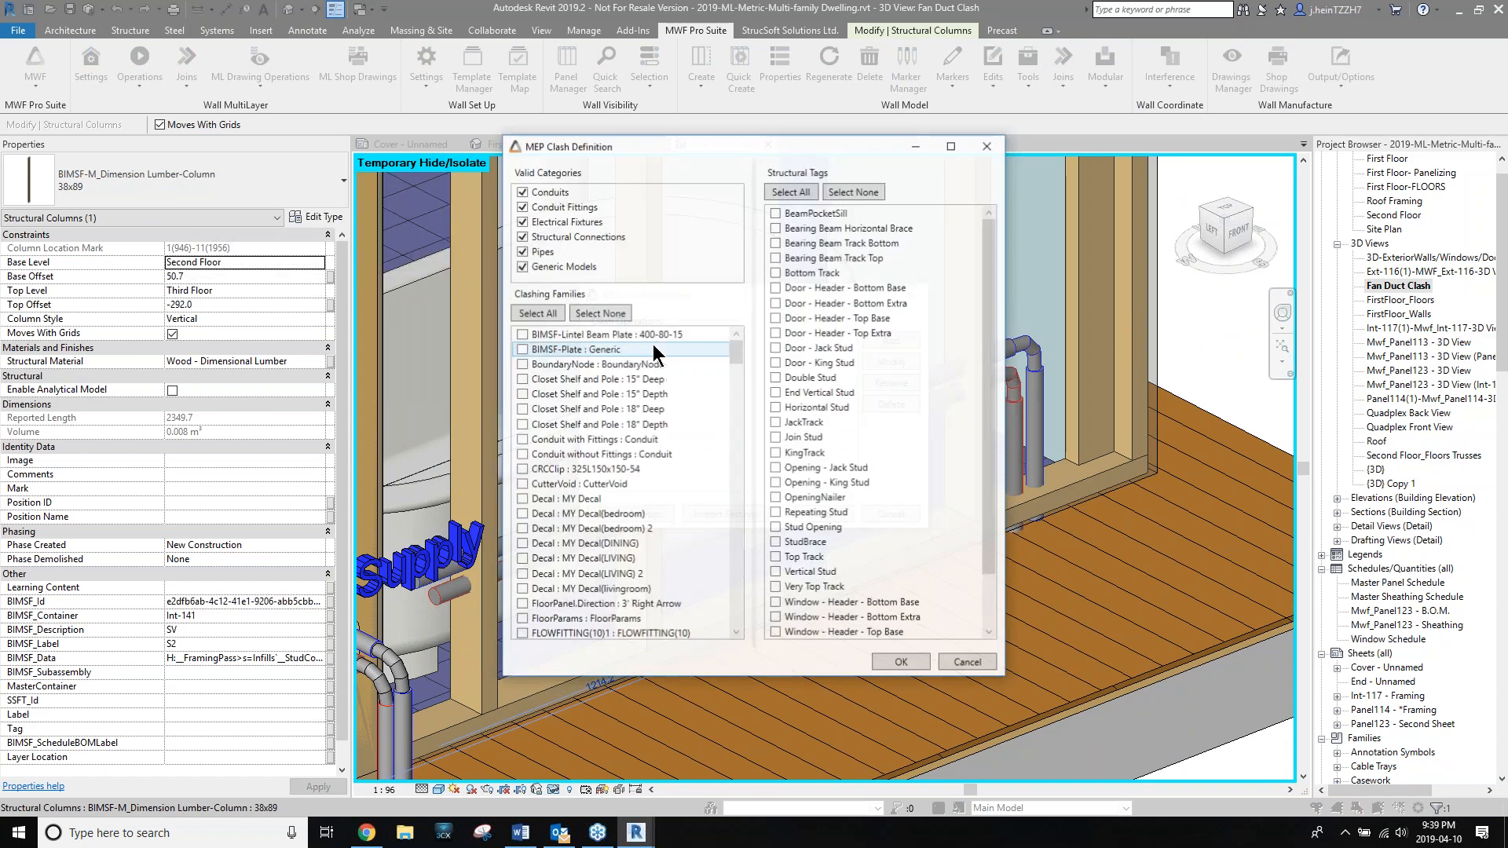
Restrict the Water clash definition to the Pipes category with Pipe Types : Default, include all structural tags, and save it.
click(521, 266)
click(522, 236)
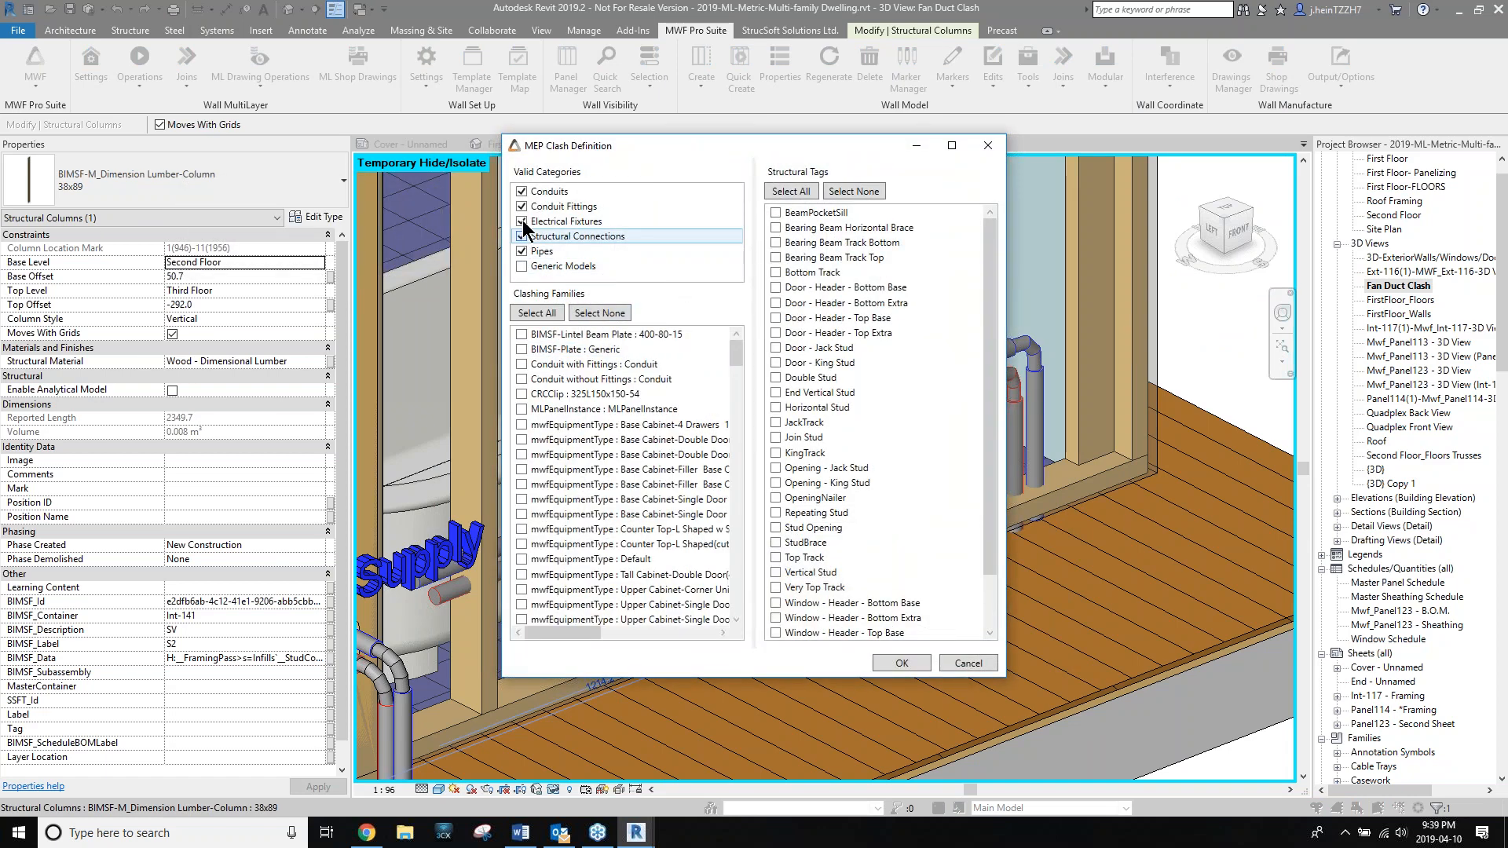
click(521, 222)
click(522, 207)
click(522, 193)
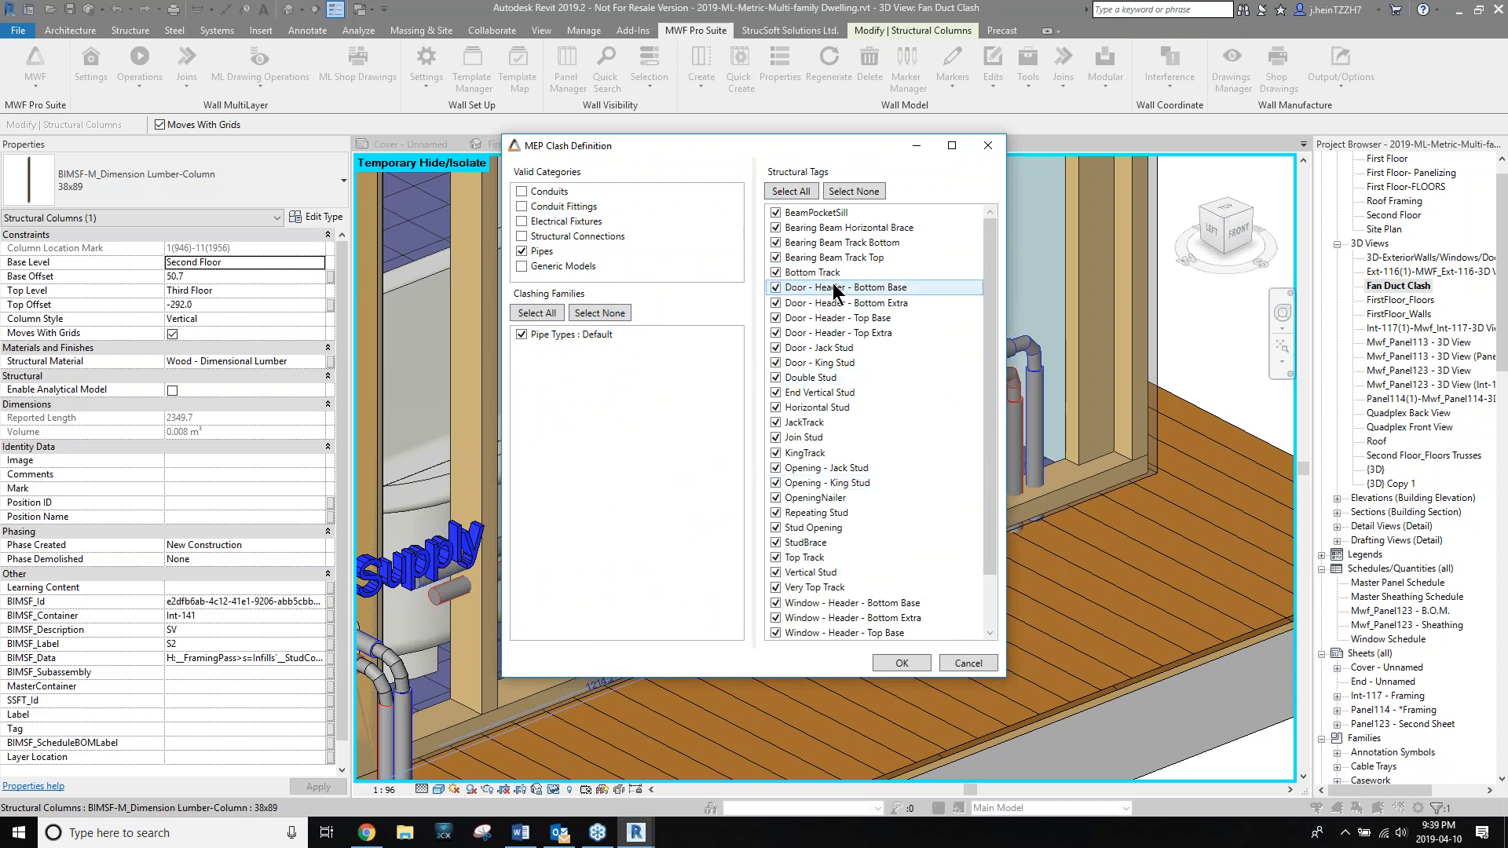
click(900, 664)
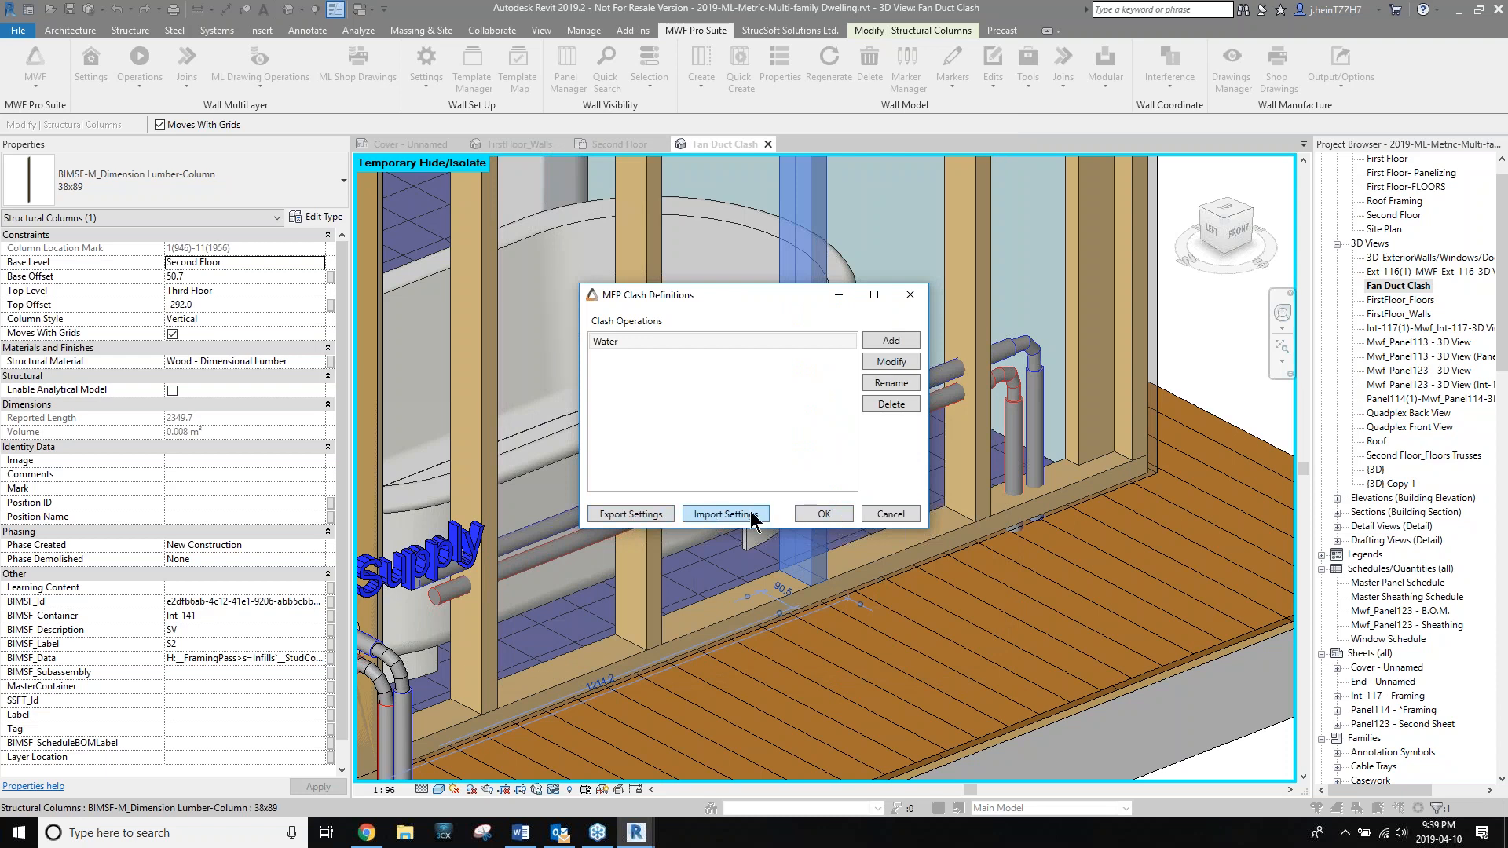
click(808, 512)
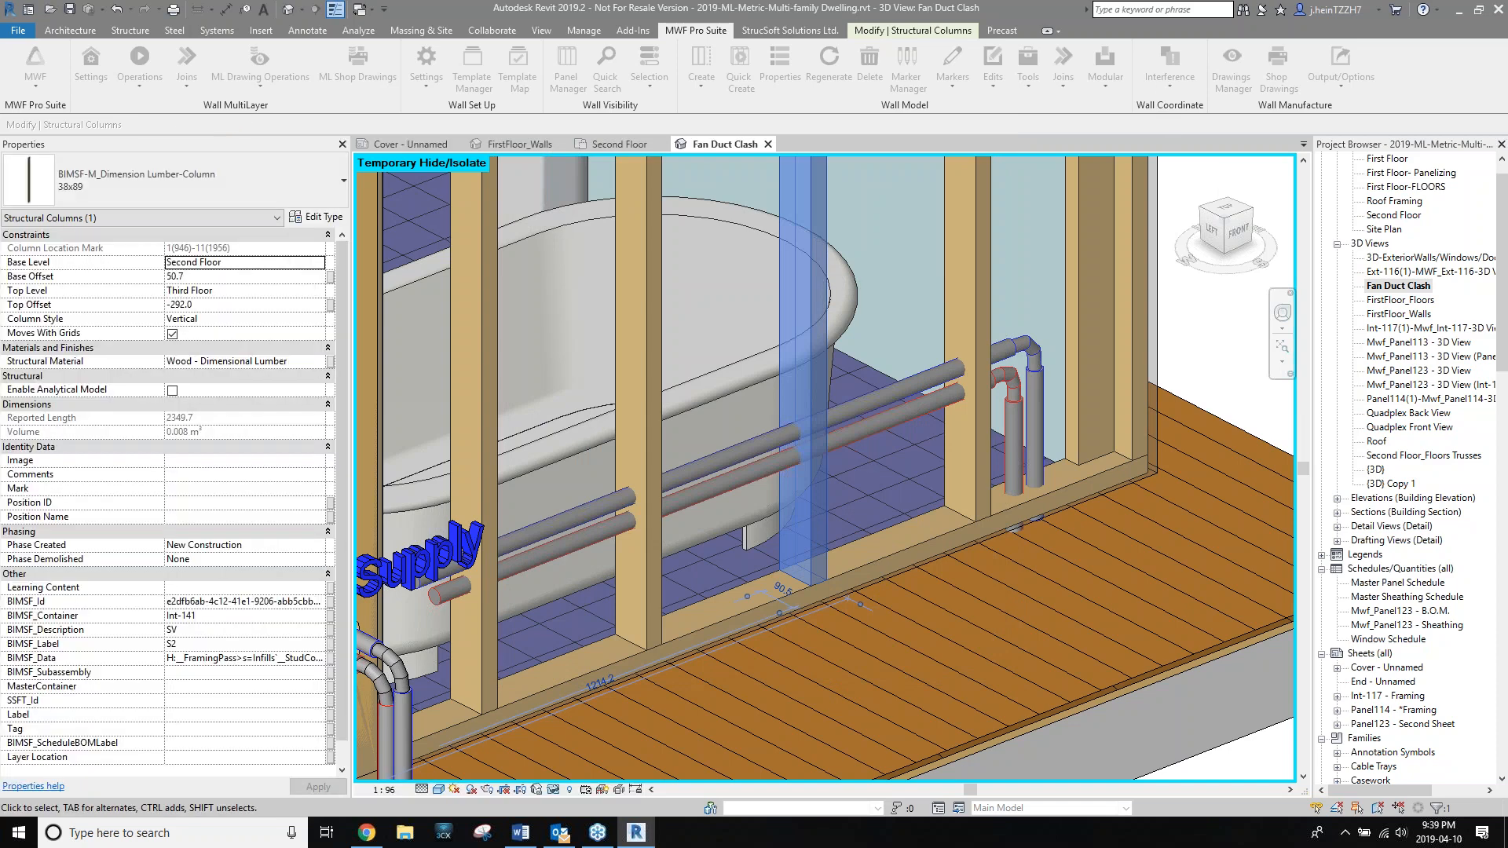
Run MEP Clash with the Water operation on the tub wall's panel to punch pipe slots in its framing.
click(1169, 79)
click(1198, 305)
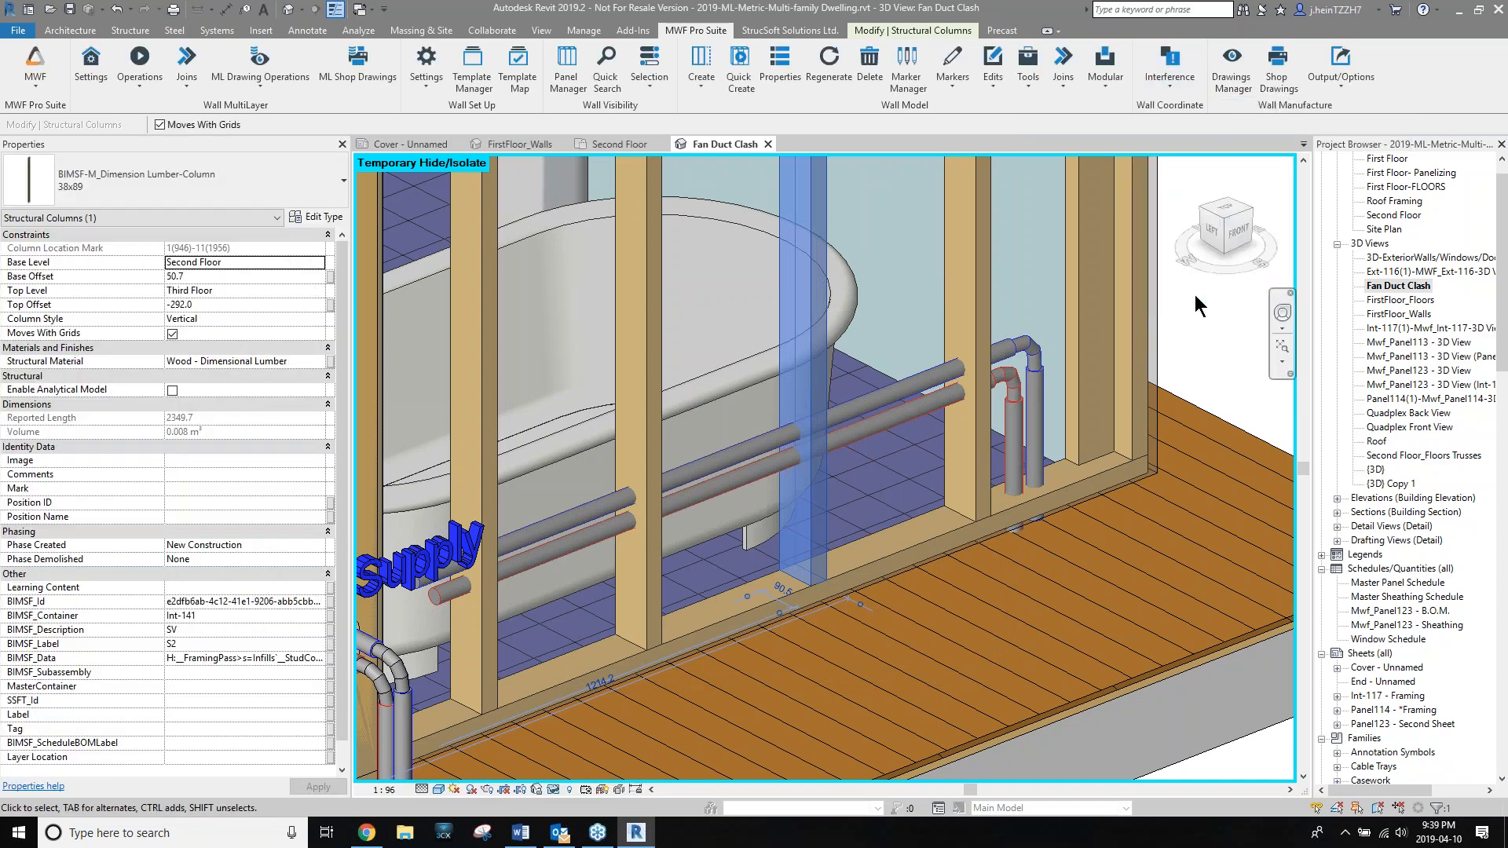
drag(777, 310, 272, 154)
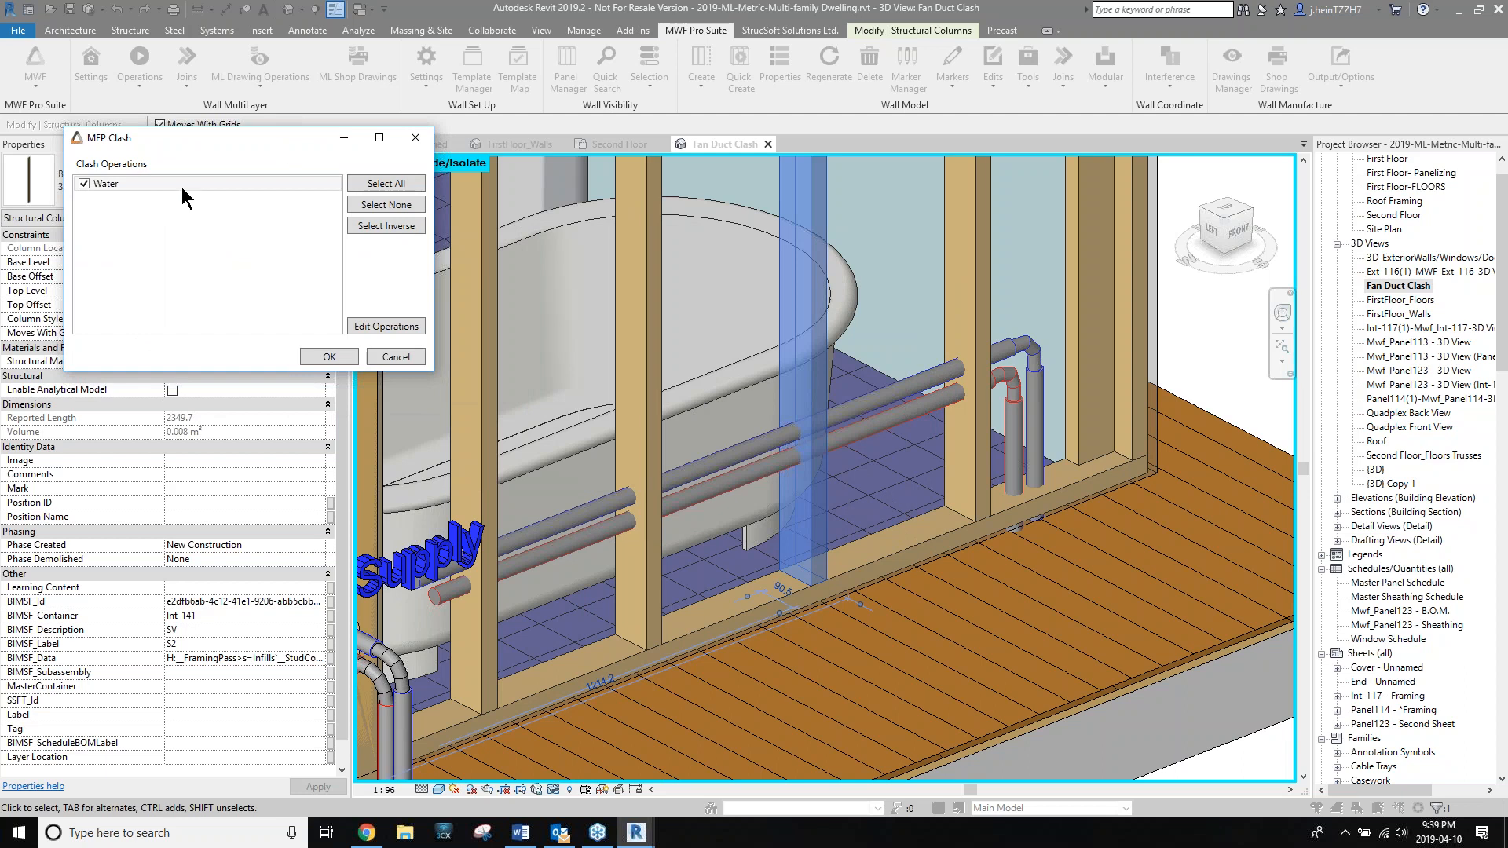
click(322, 358)
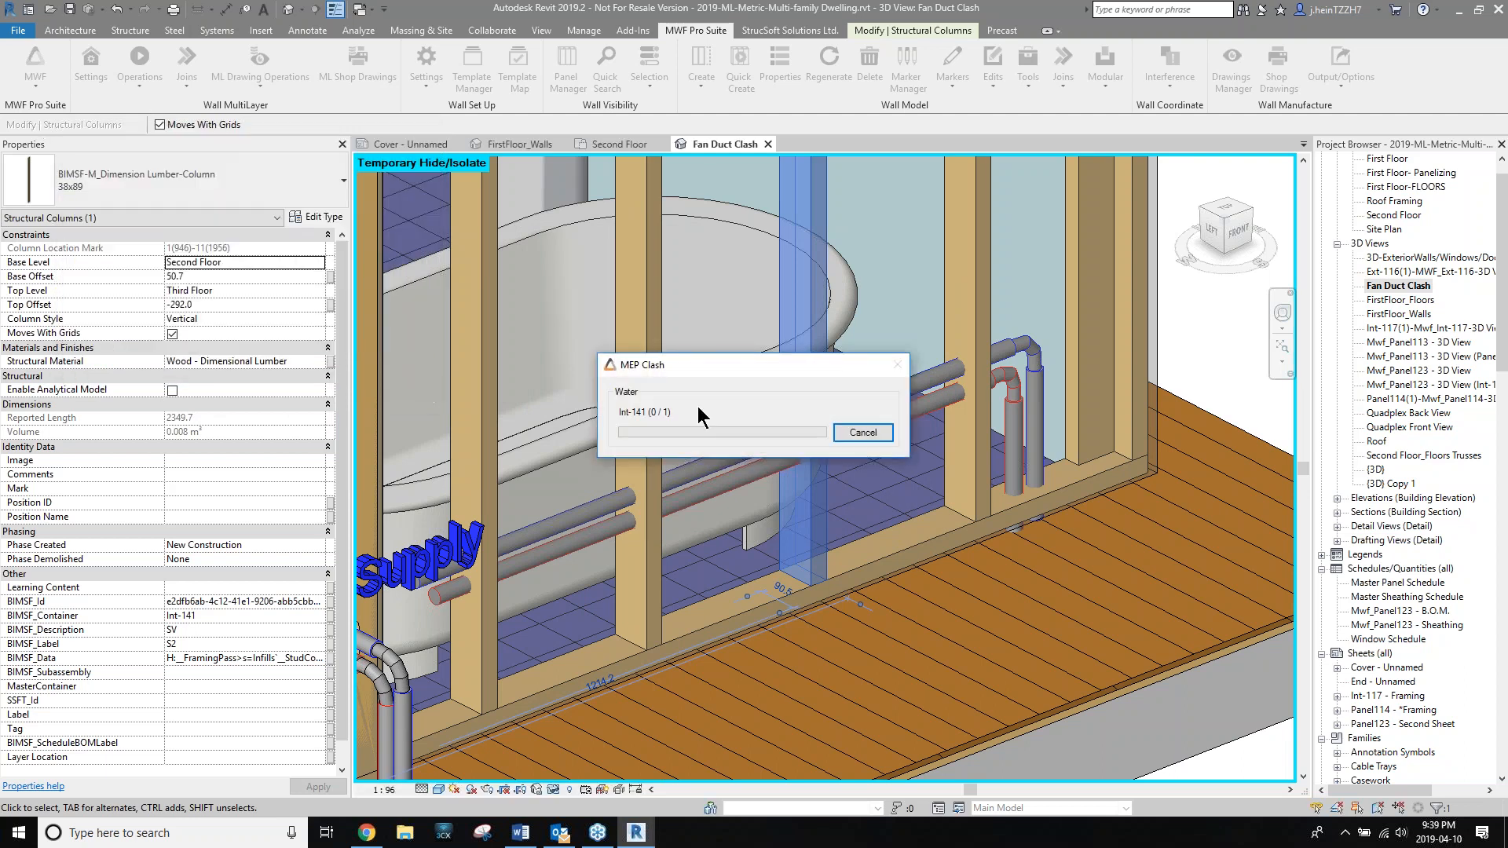
click(842, 441)
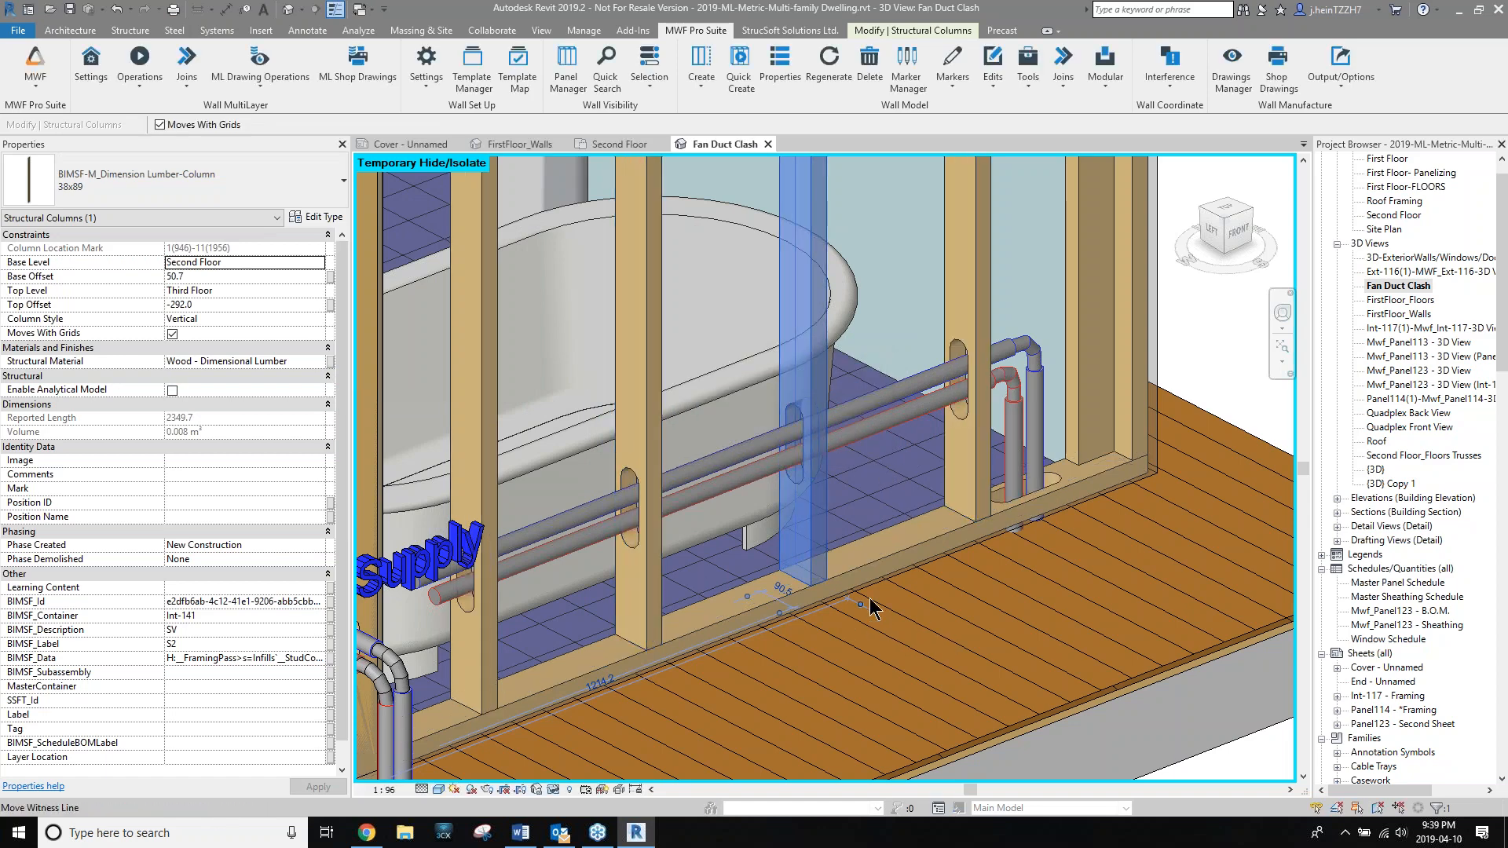
Raise the upper horizontal cold water pipe through the tub wall's studs to an offset of 600 mm.
scroll(781, 600, up, 2)
scroll(868, 417, down, 2)
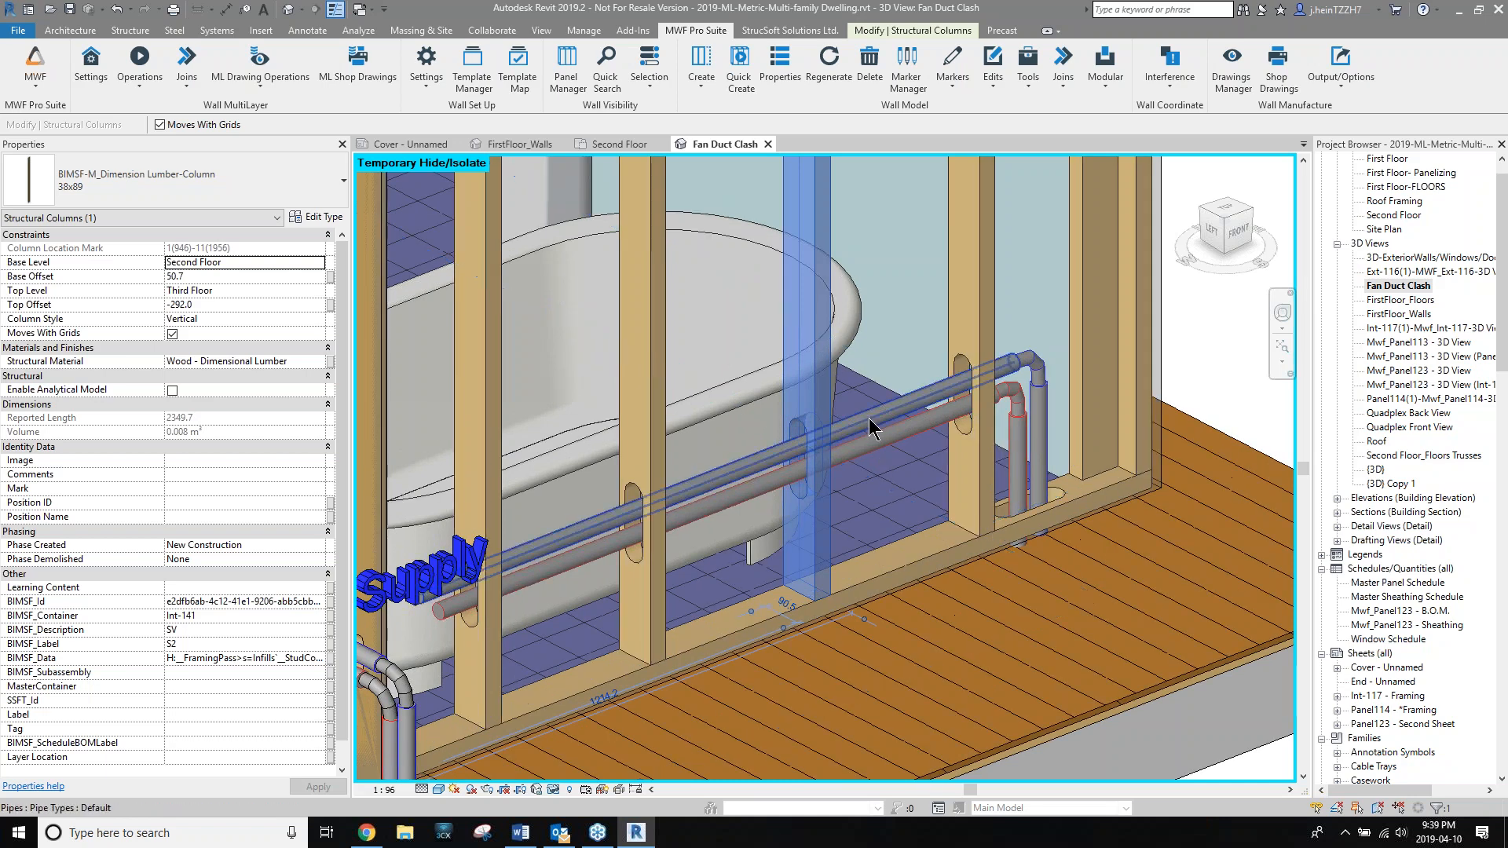
click(868, 418)
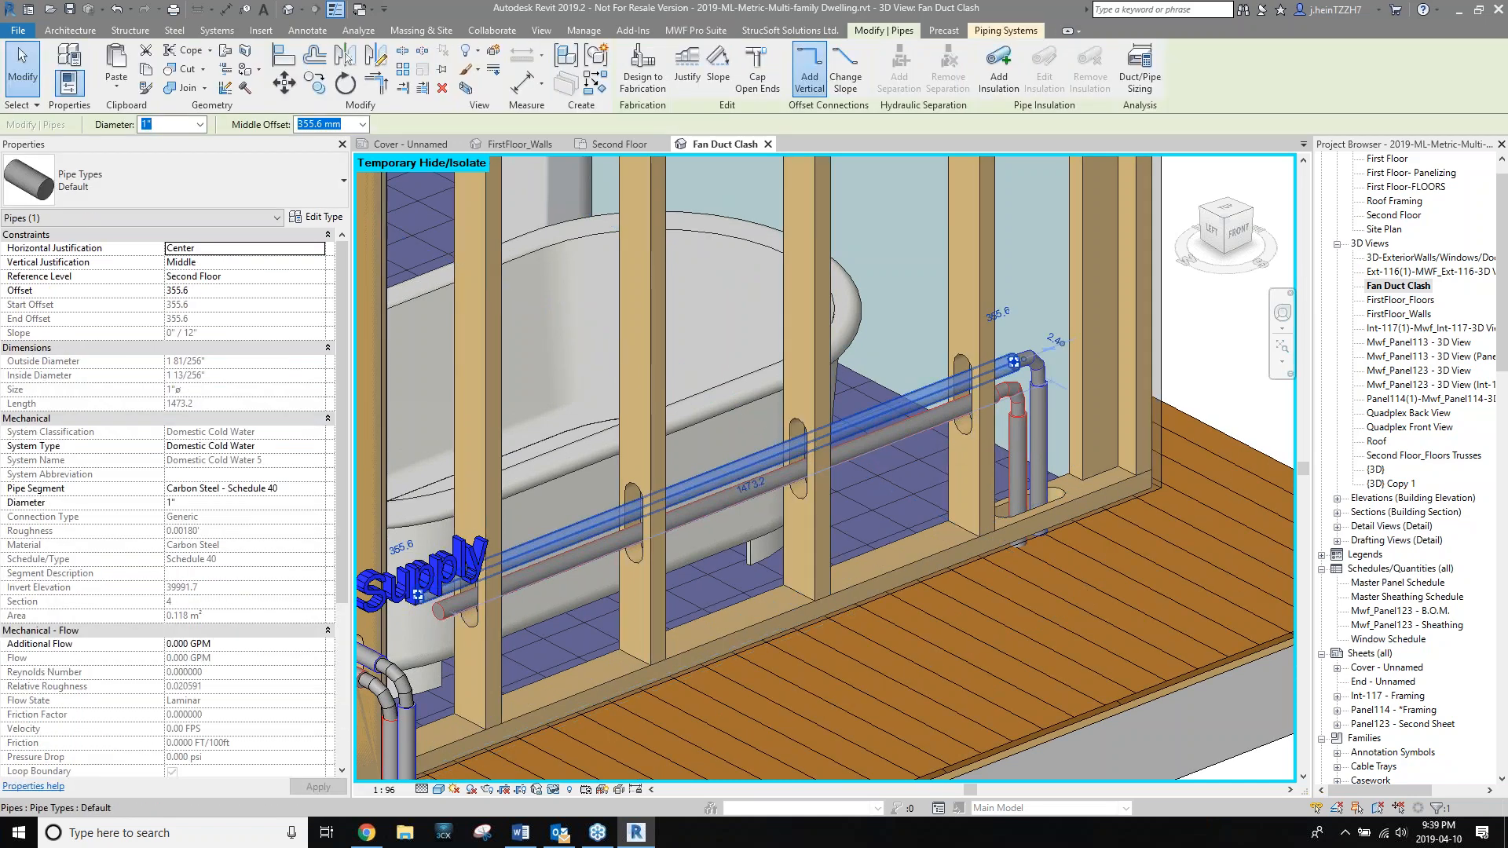
click(225, 291)
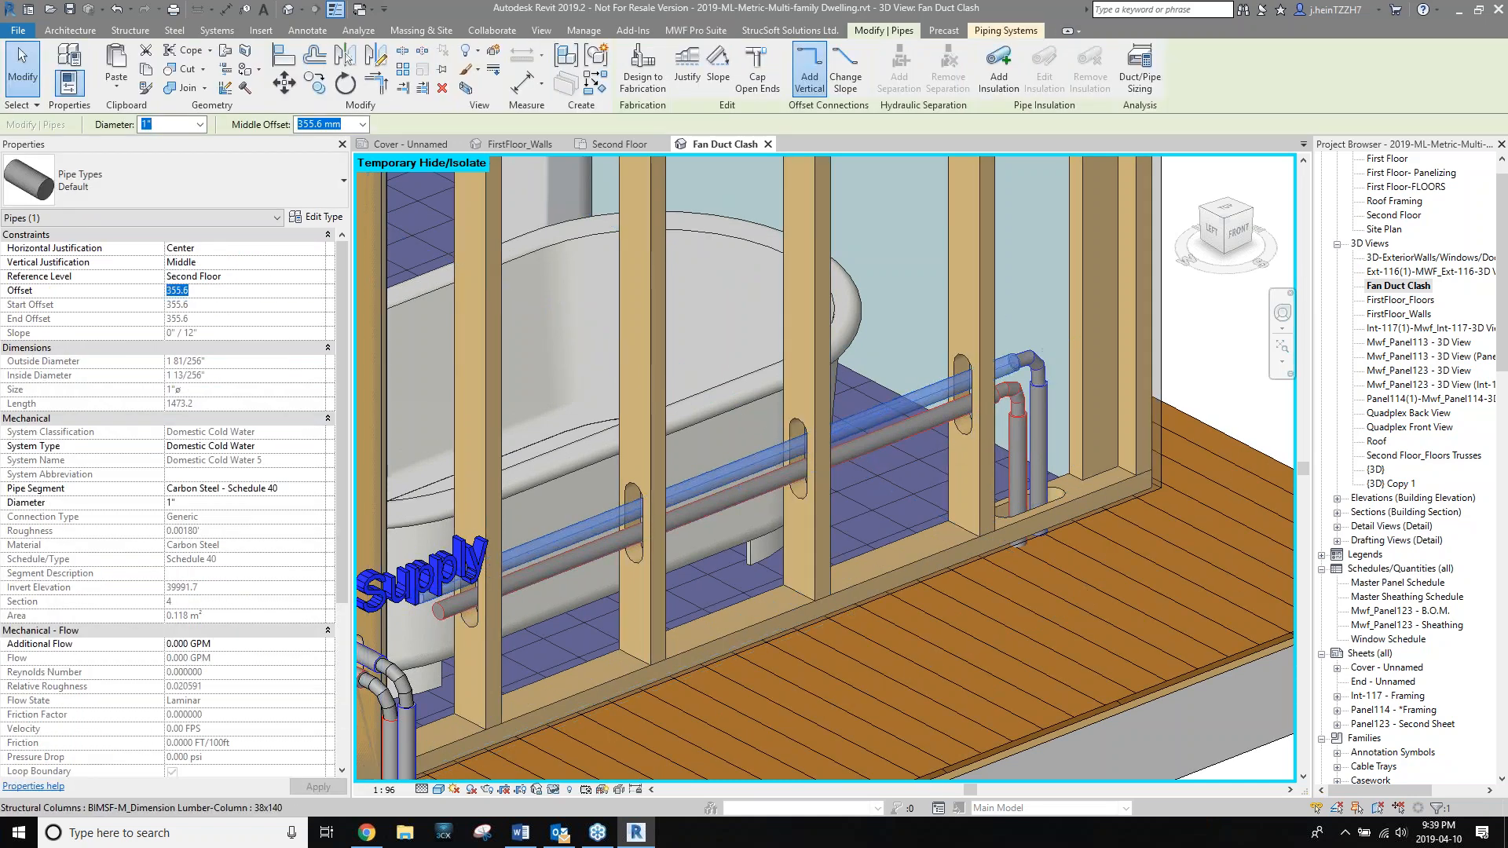
text(2)
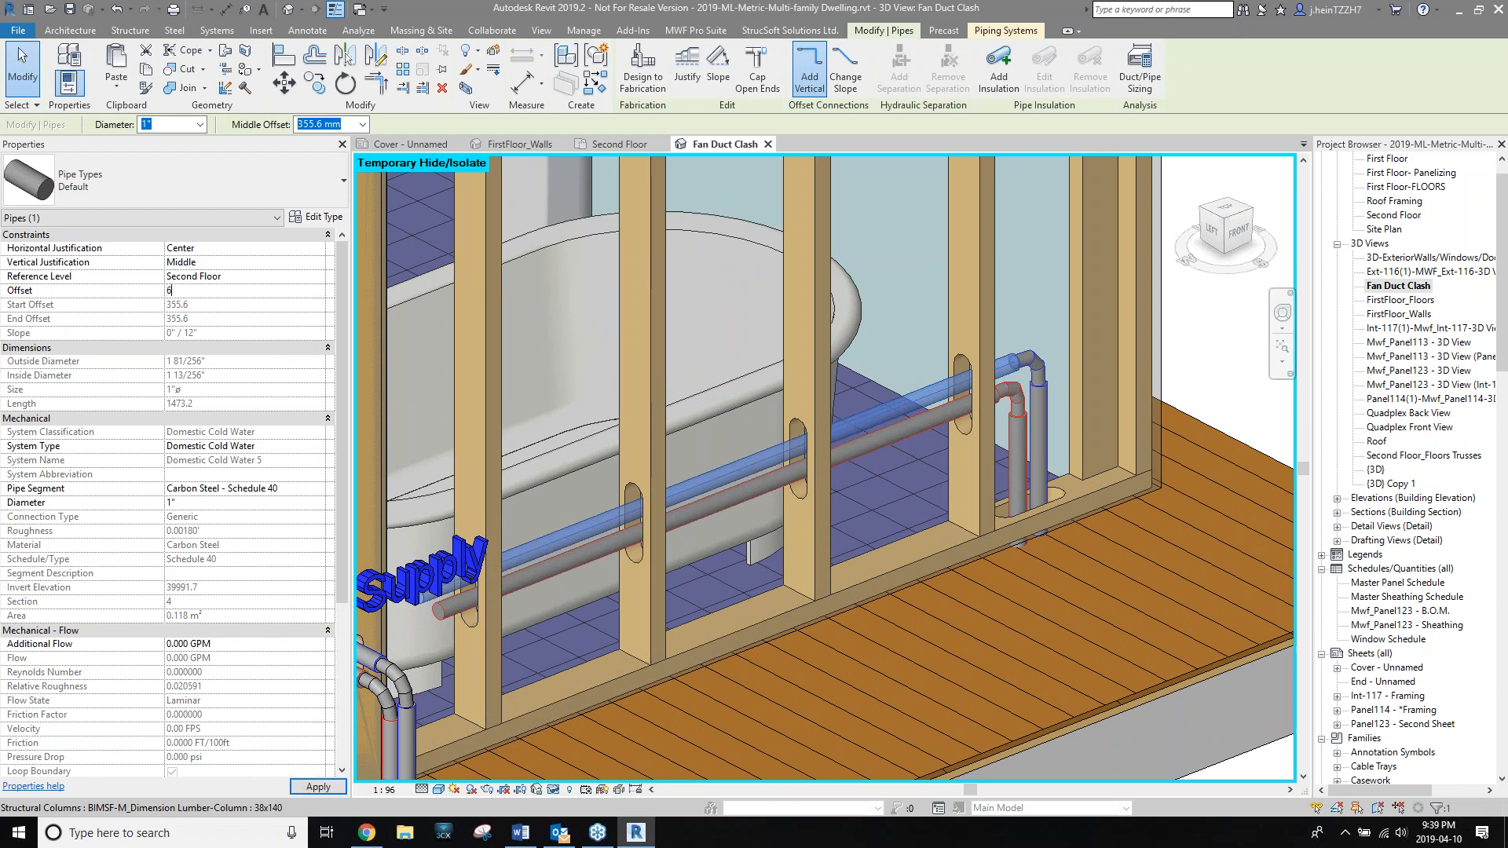
key(Return)
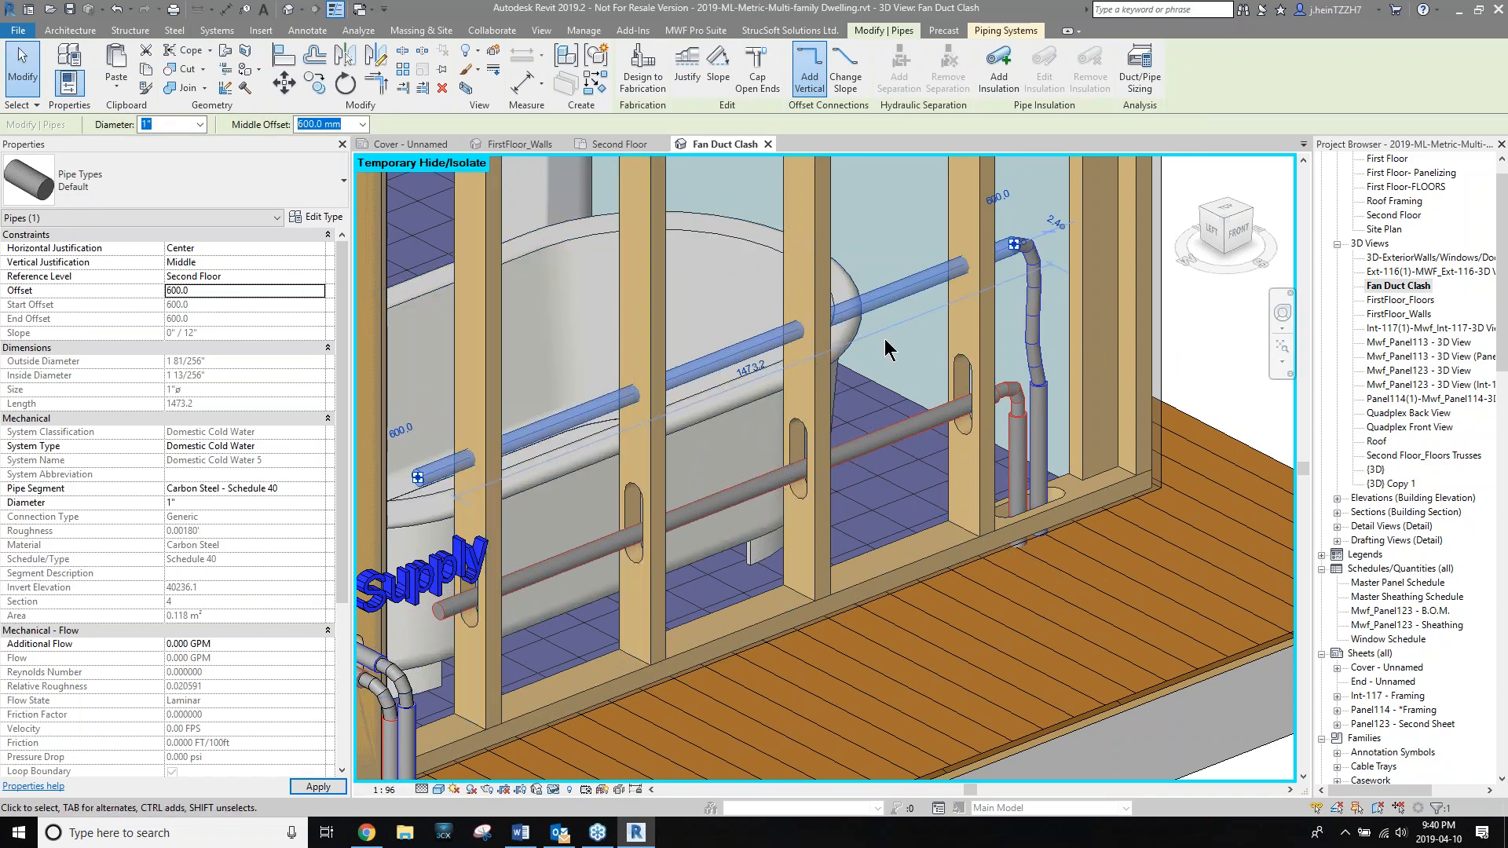
Remove the existing MEP hole series from the tub wall's framing panel.
click(815, 365)
click(696, 30)
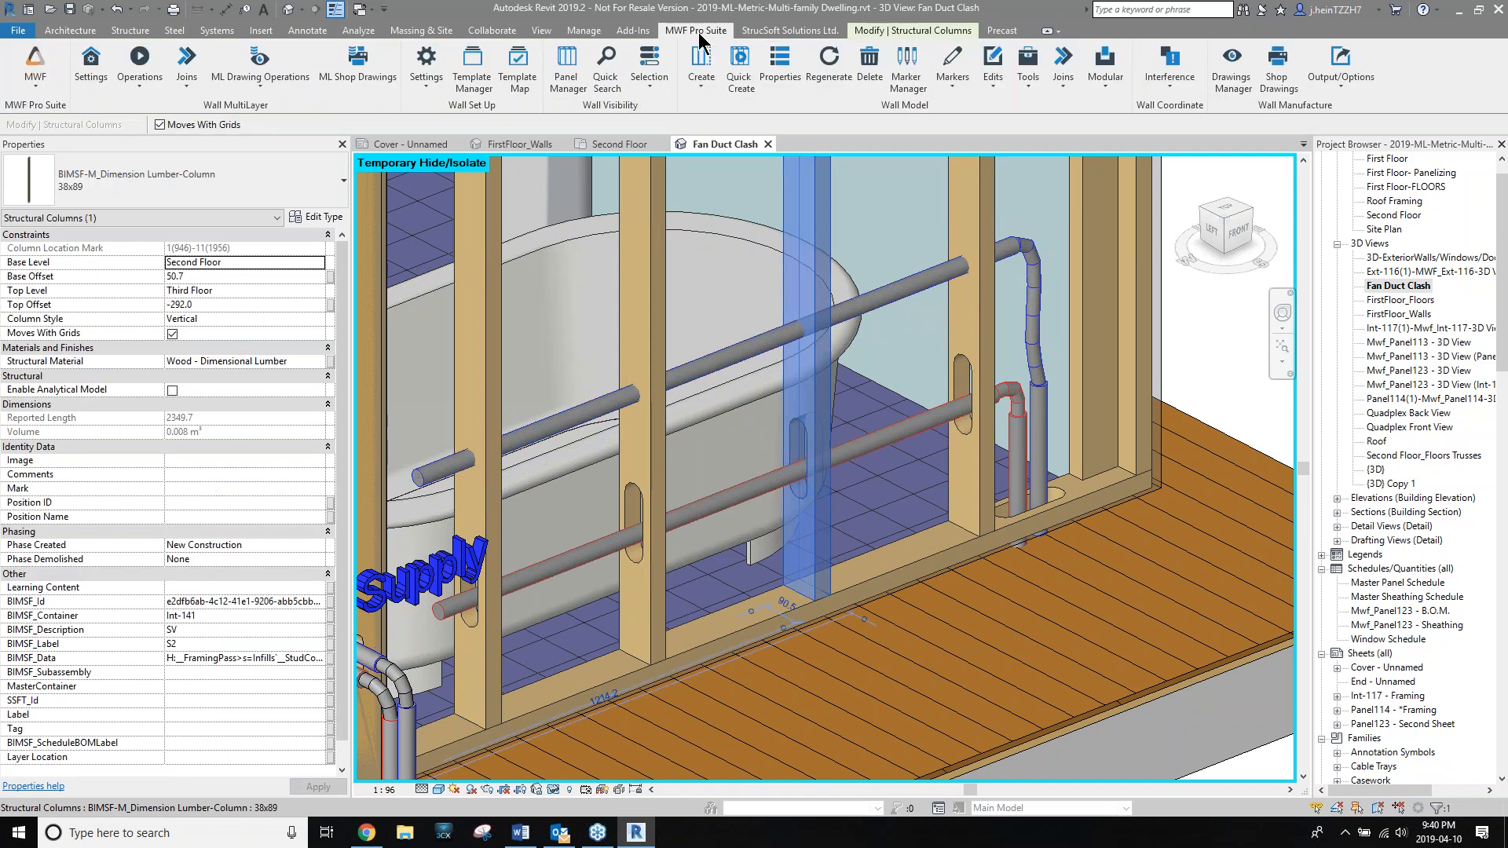
click(1167, 79)
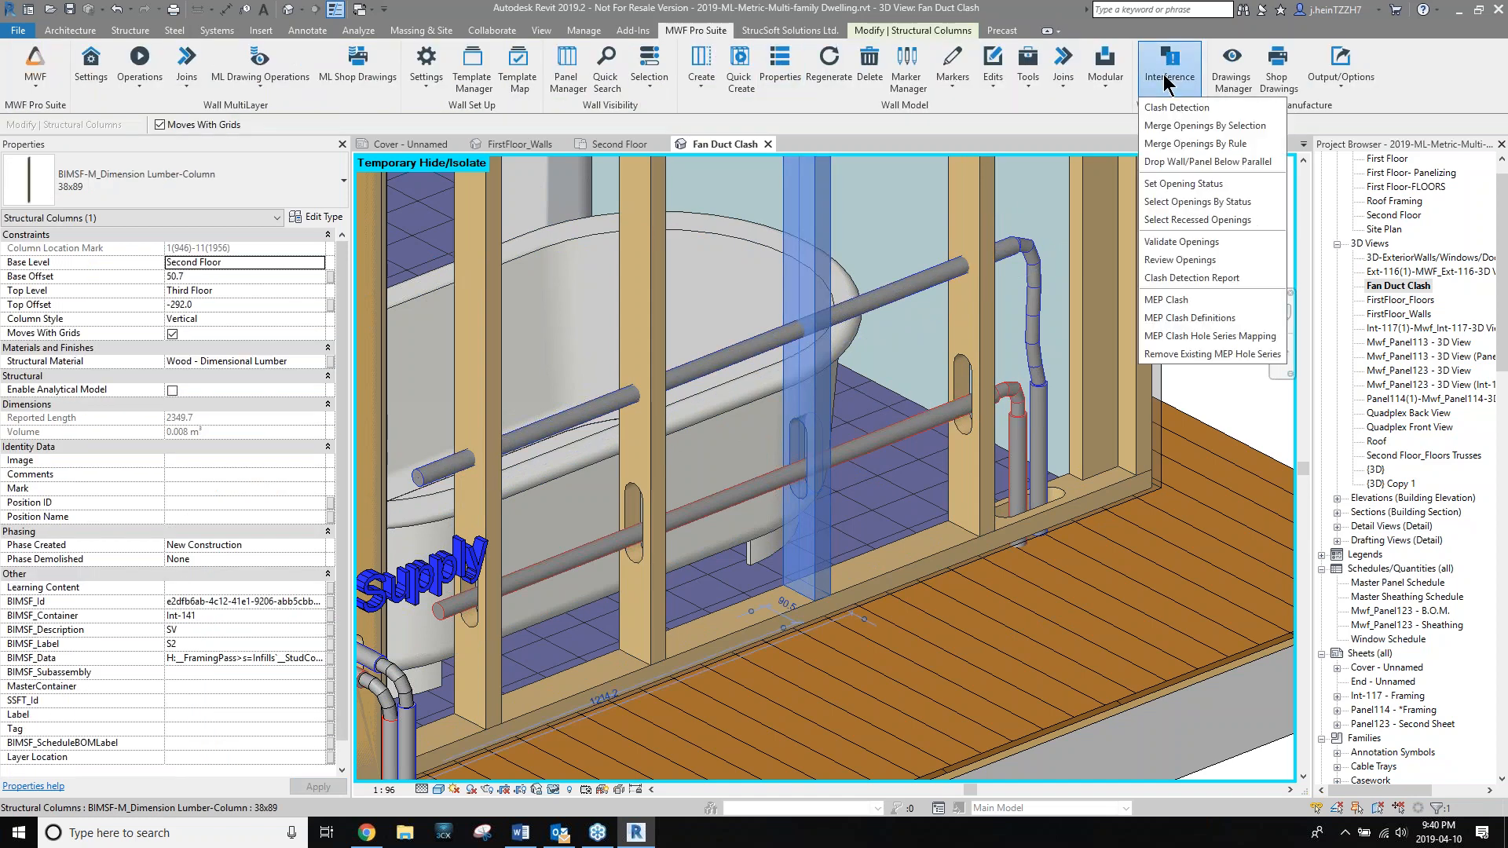
click(1210, 354)
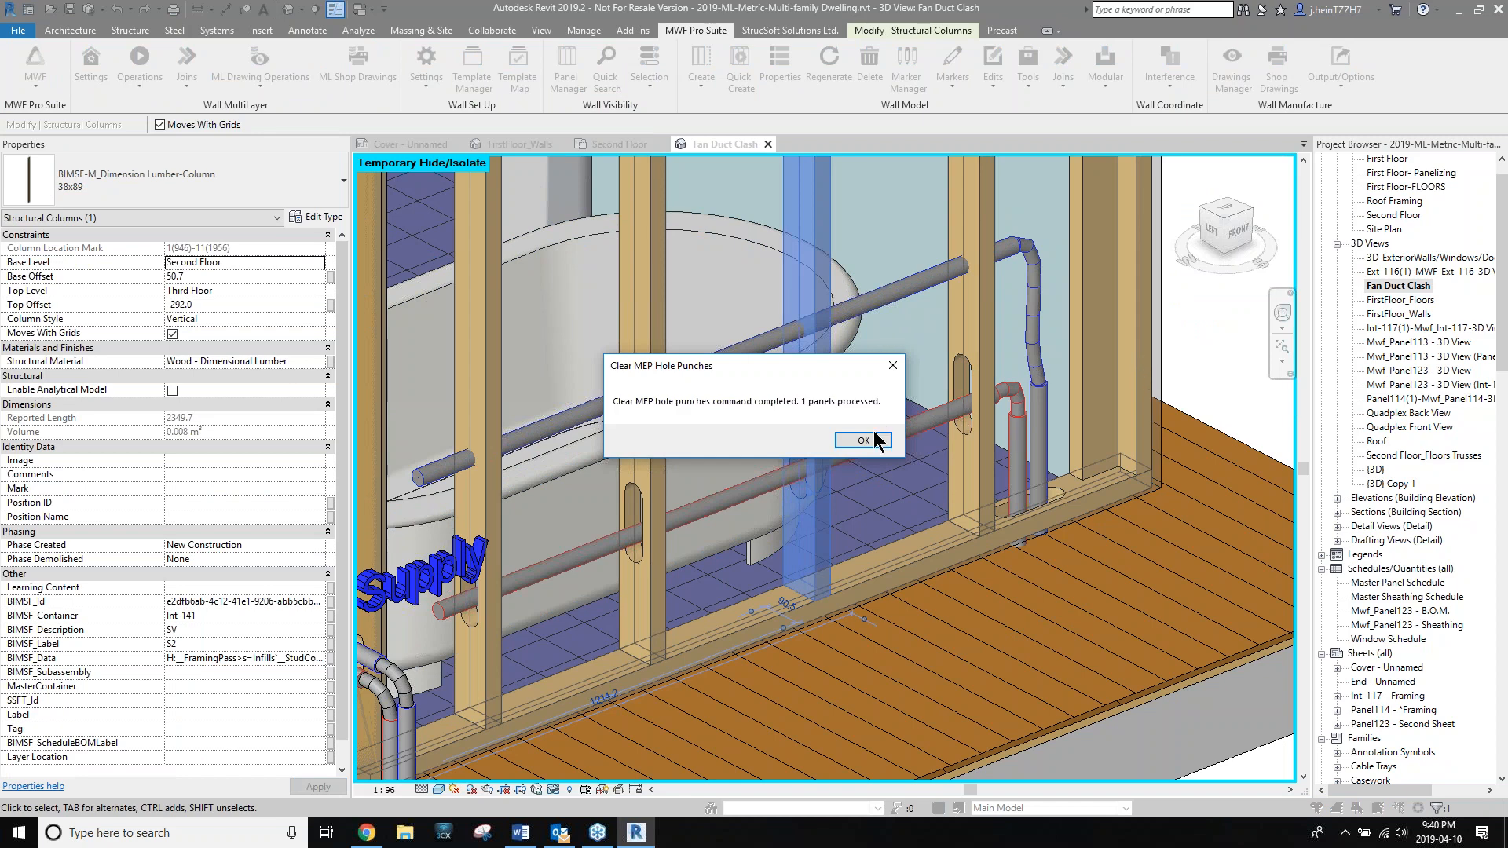
click(864, 446)
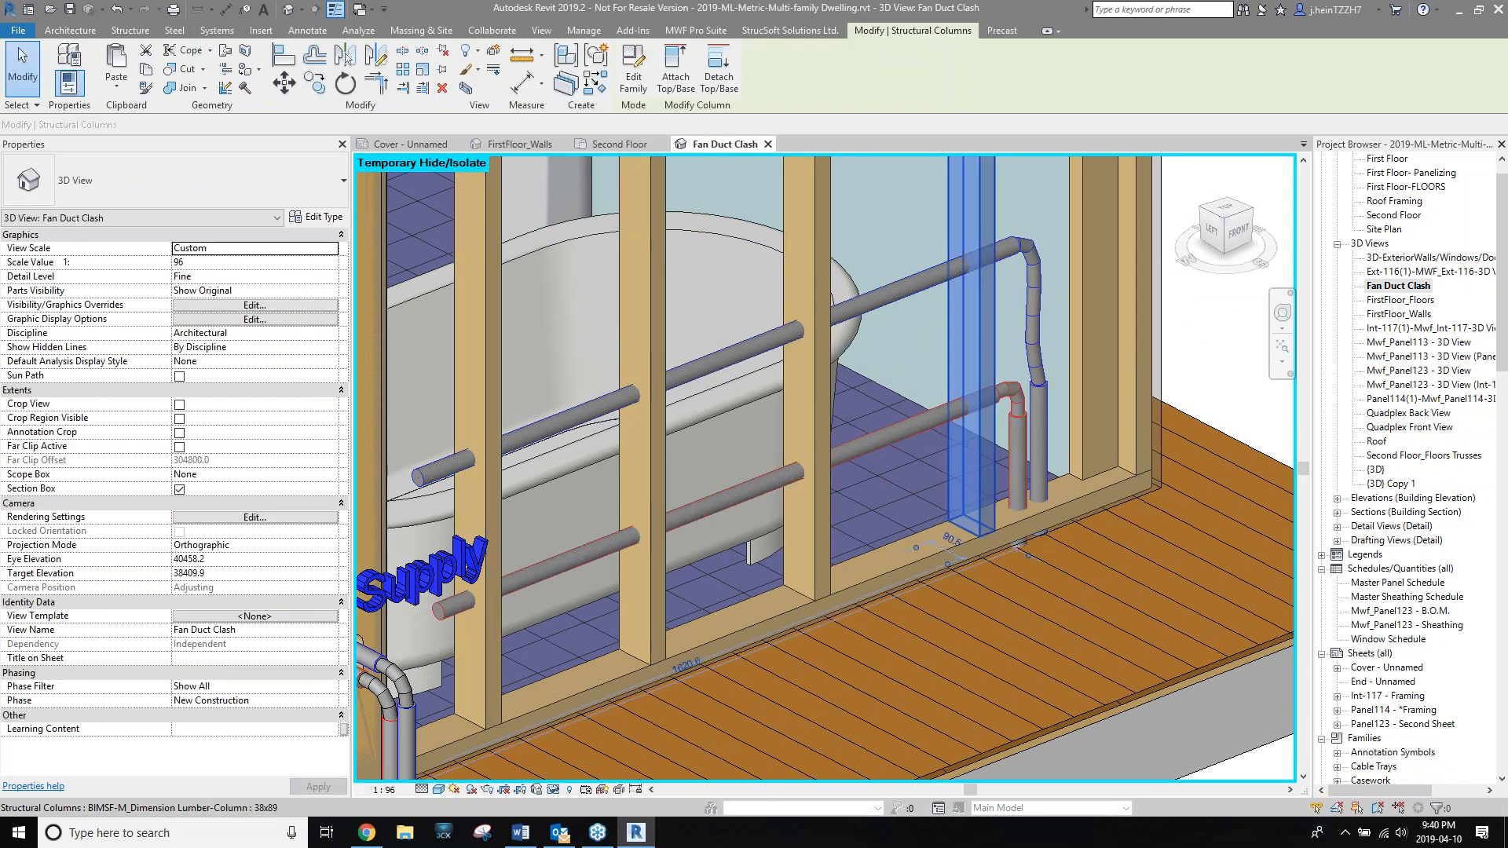
Rerun MEP Clash with the Water operation on the tub wall's panel to punch slots at the current pipe positions.
click(965, 364)
click(1245, 81)
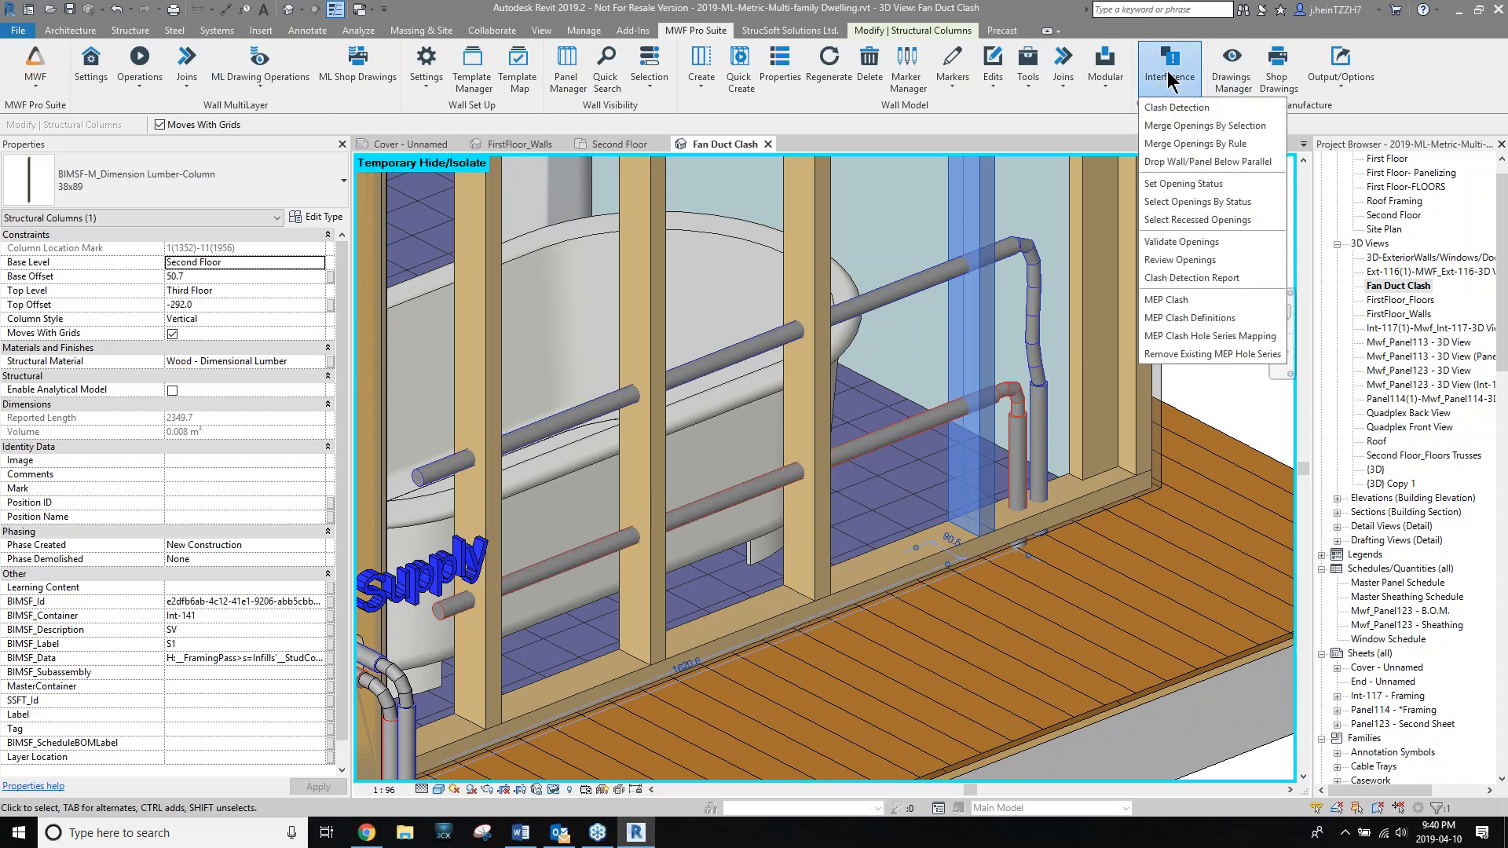
click(1201, 299)
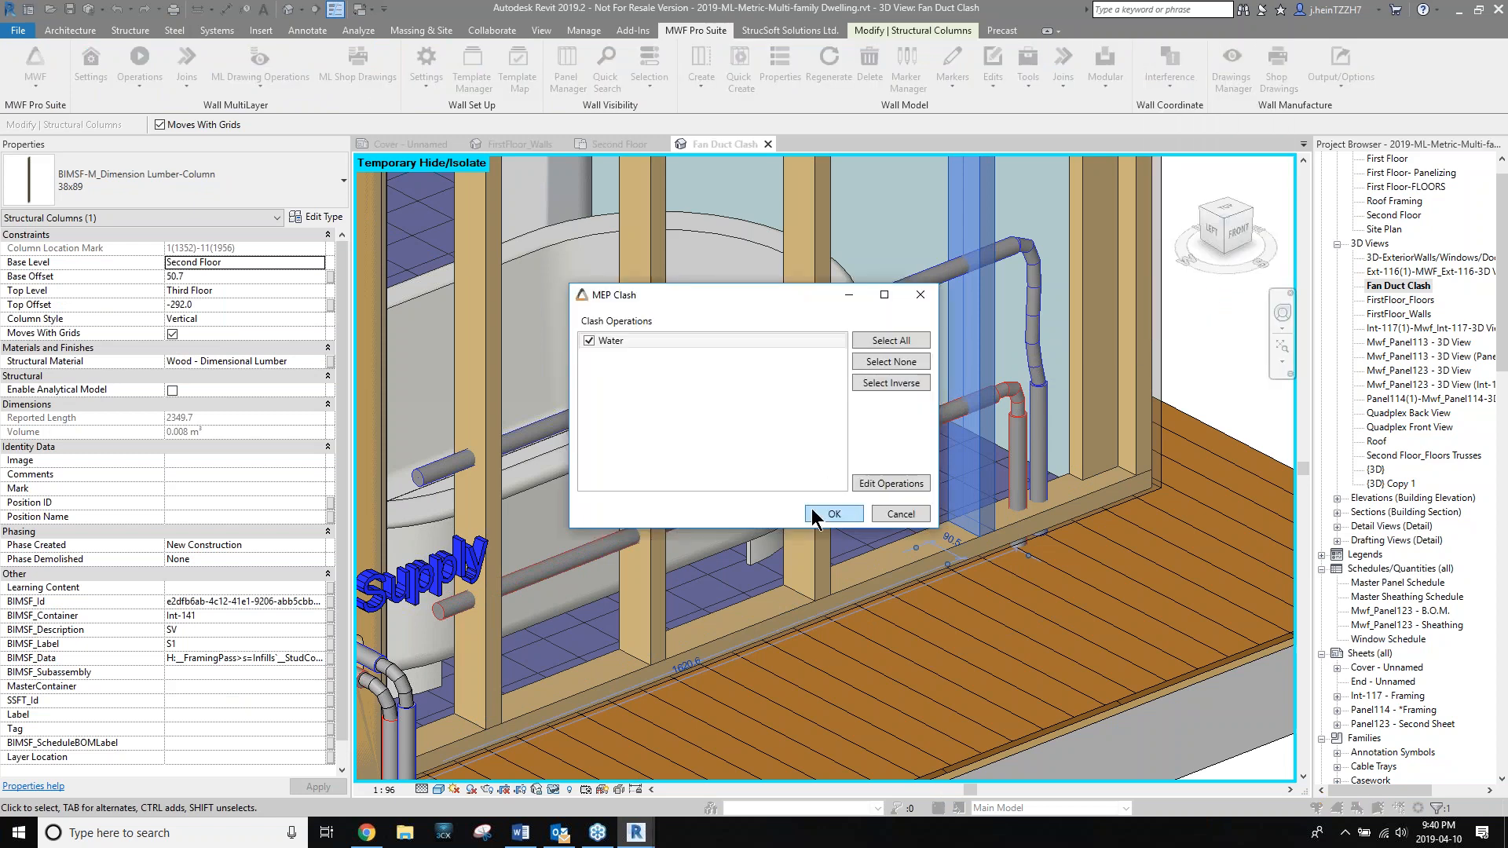
click(815, 517)
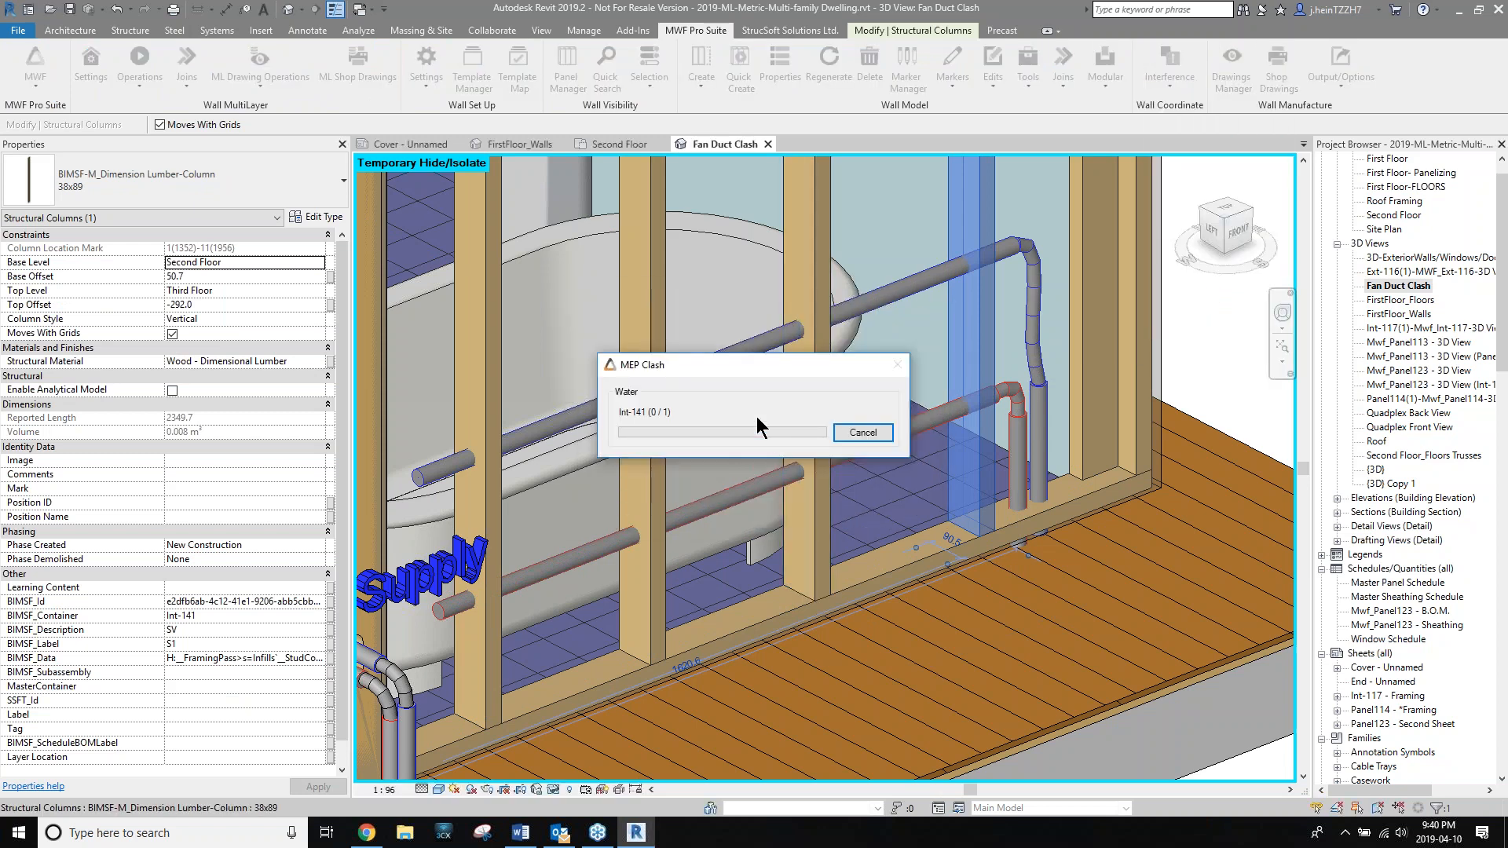
click(825, 436)
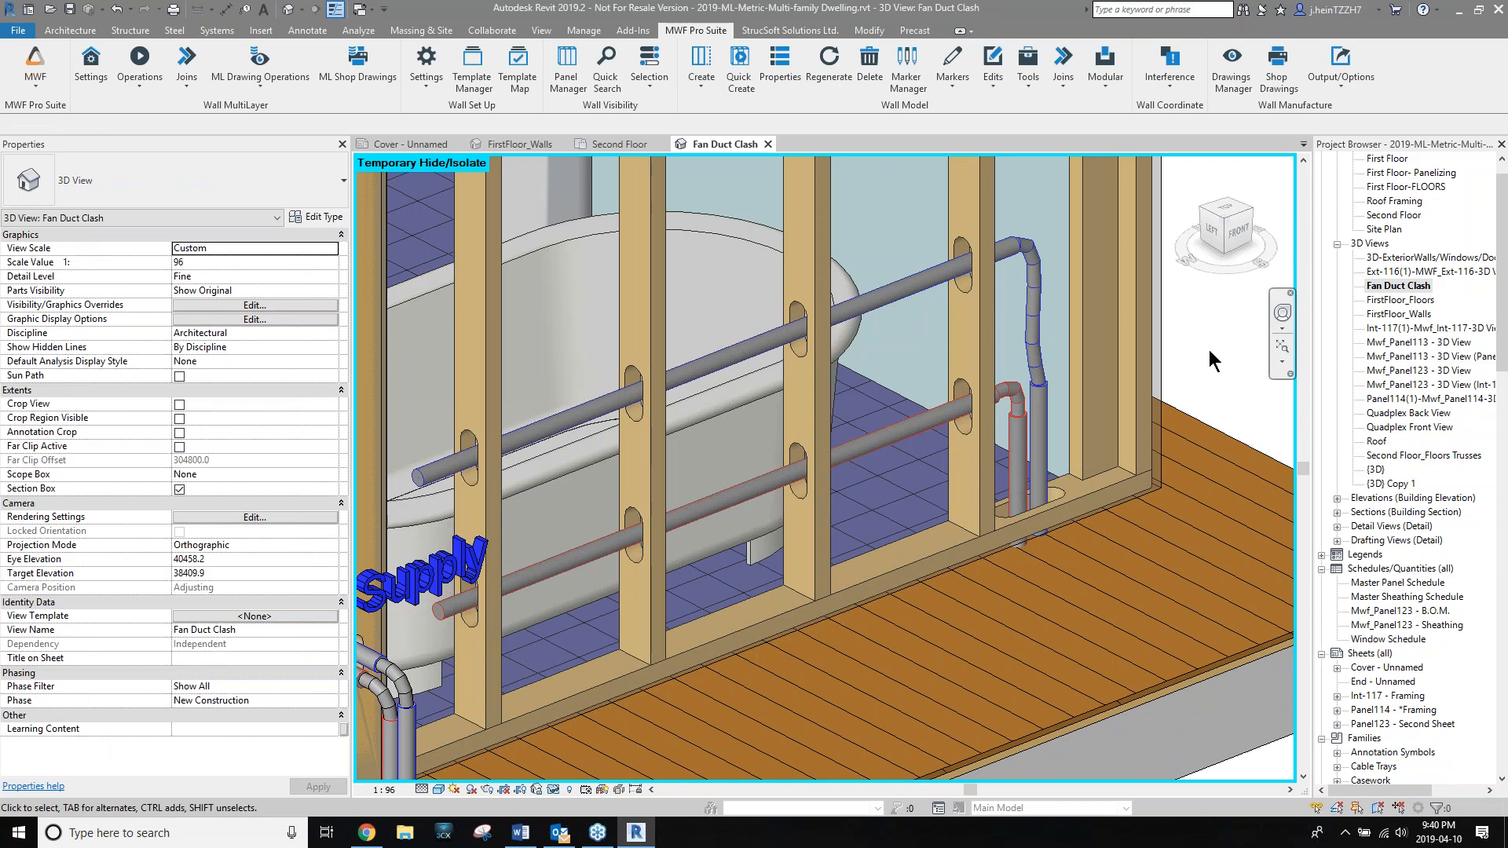
Remove the existing MEP hole series from the studs of the tub wall's framing panel.
scroll(1205, 345, down, 1)
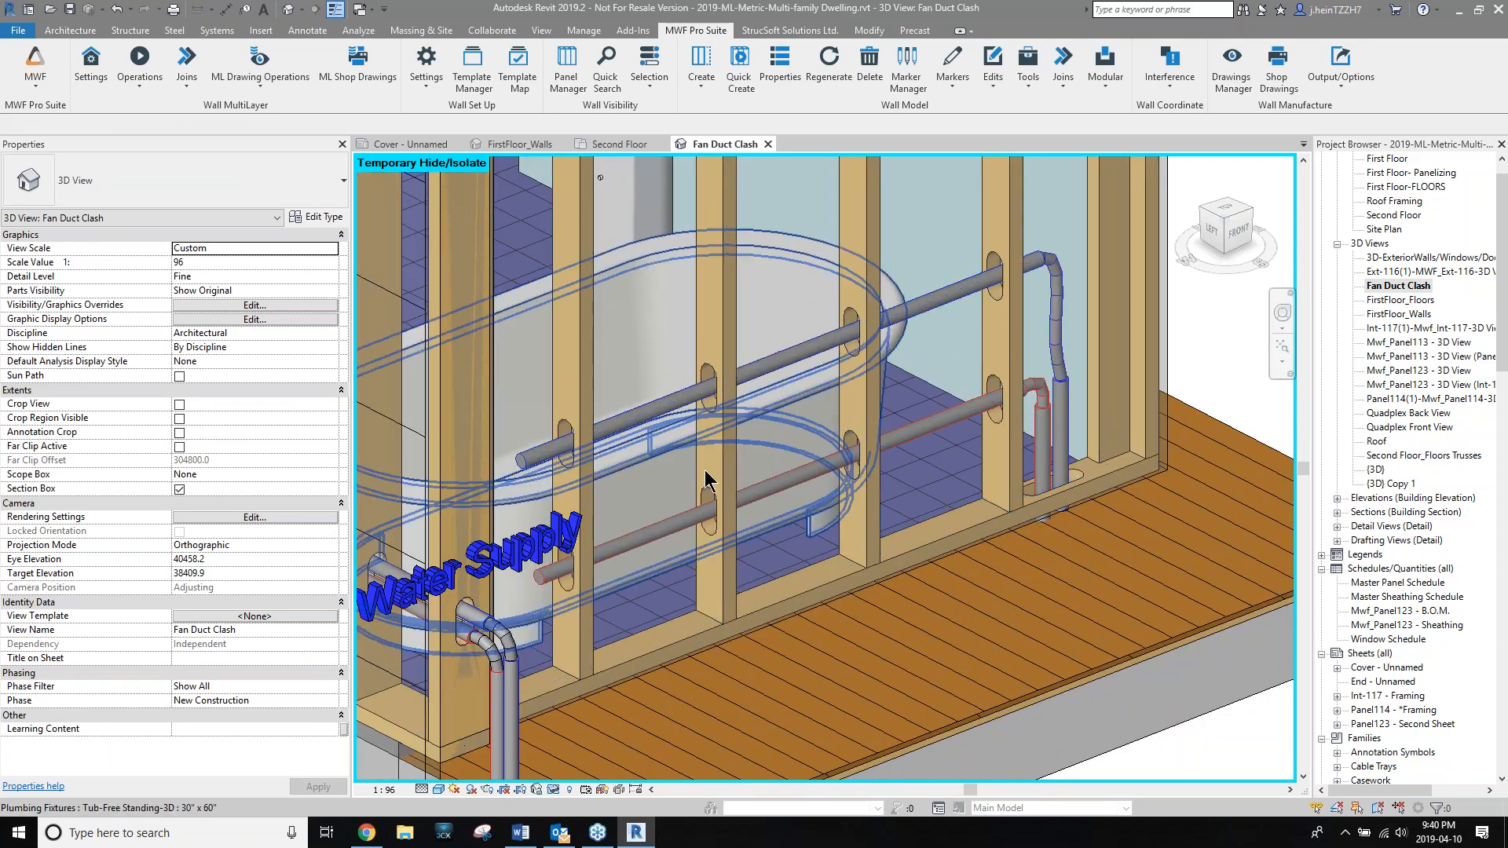
middle_drag(875, 405, 860, 491)
click(858, 490)
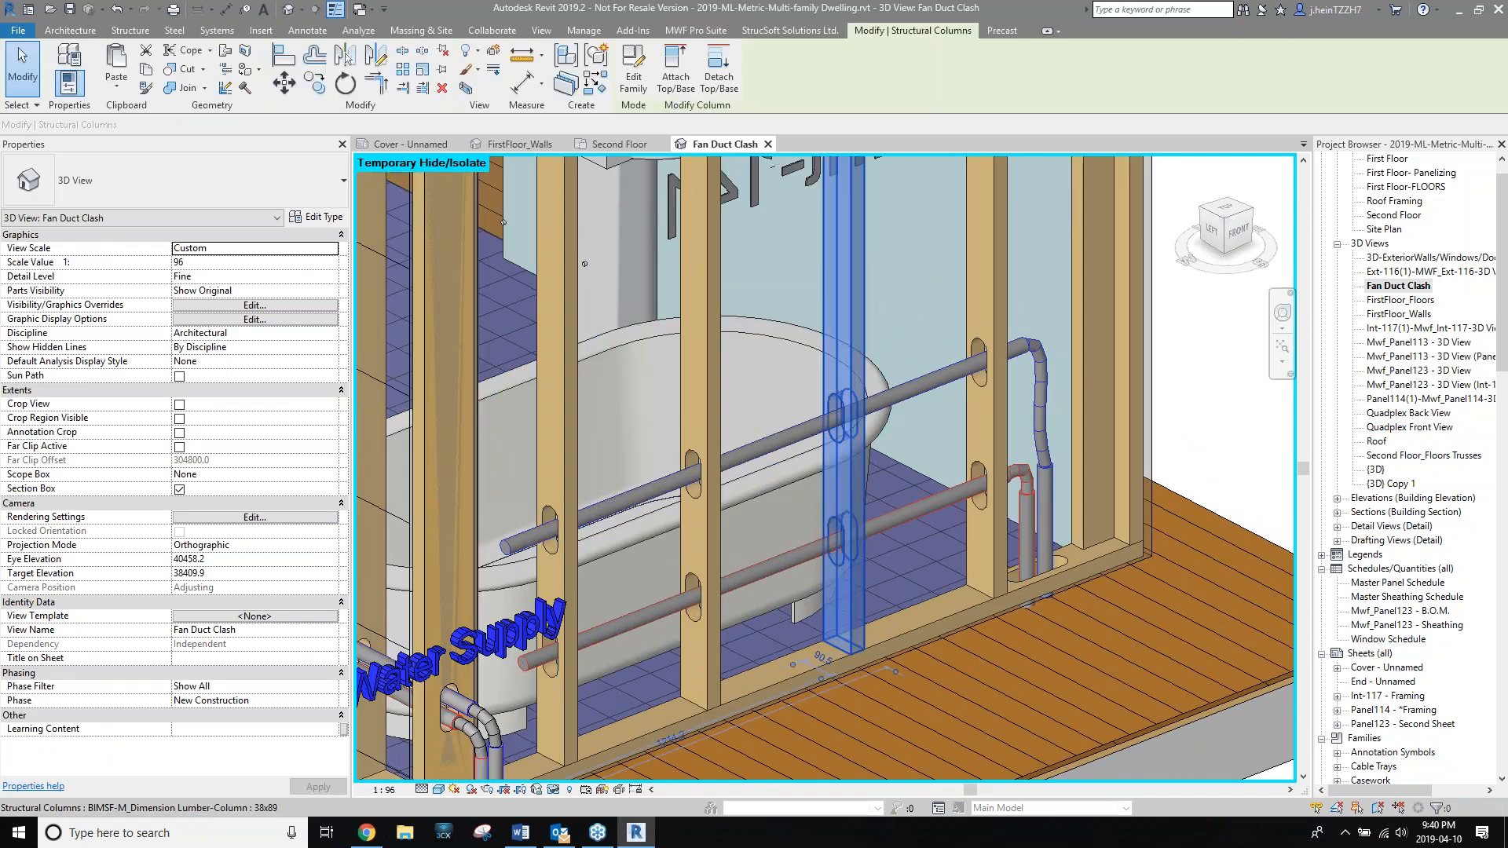
click(760, 31)
click(698, 31)
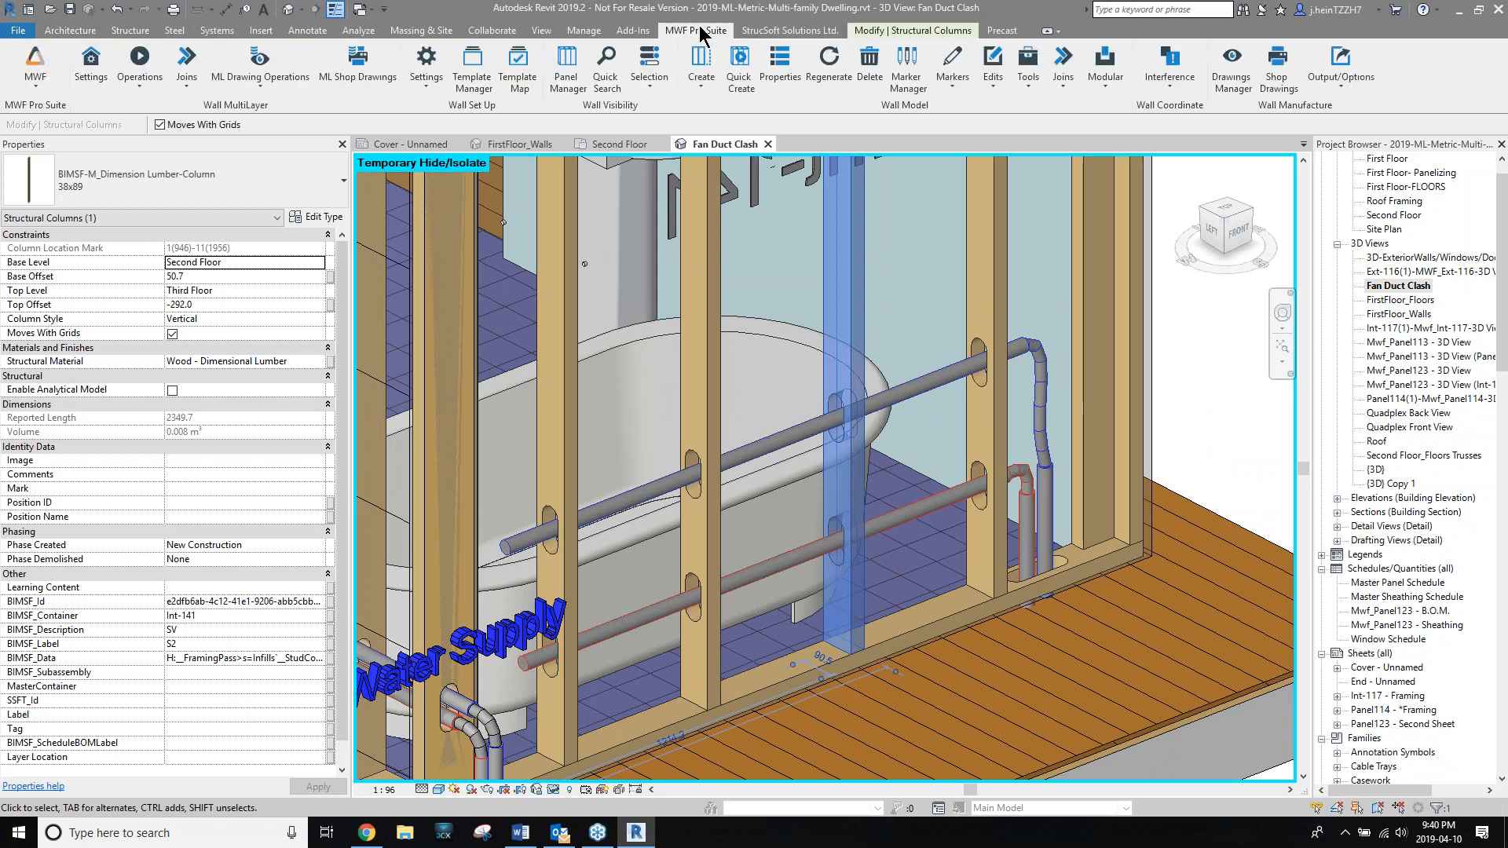
click(1170, 67)
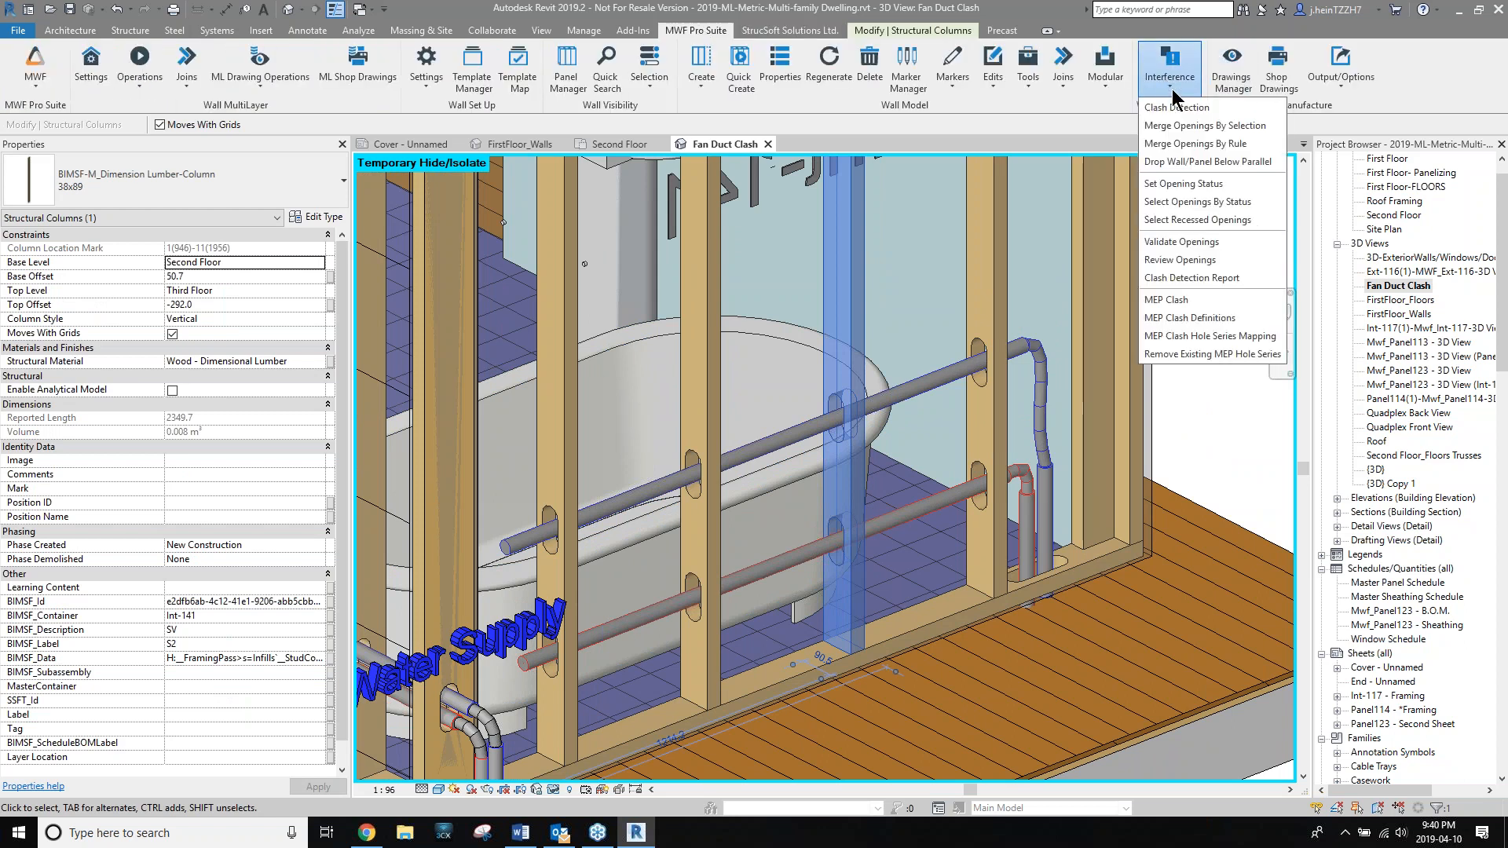
click(1216, 355)
click(864, 441)
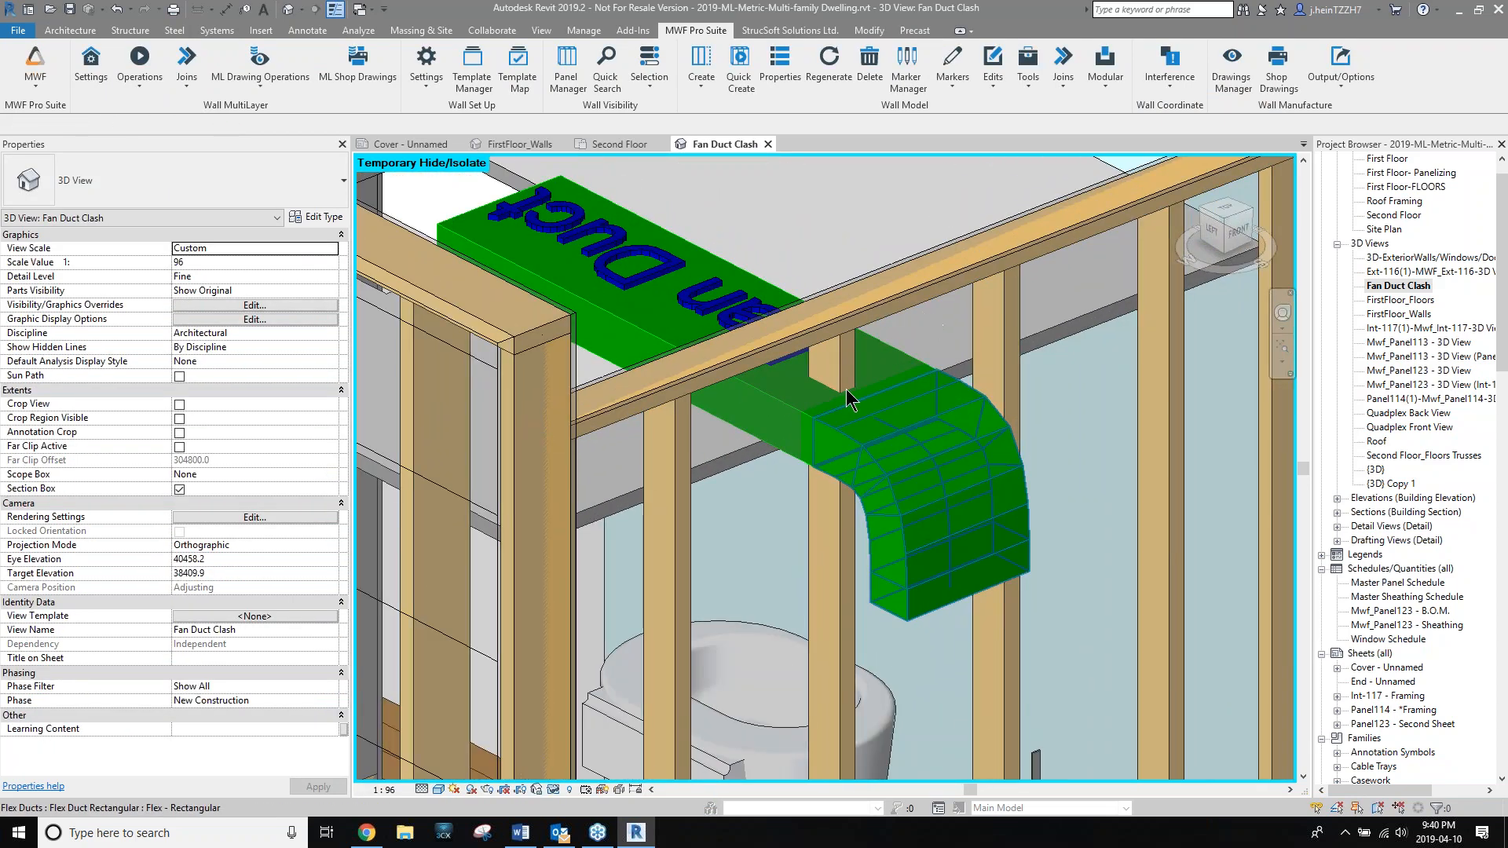
Try Clash Detection on the stud crossing the fan duct and the duct itself, using the mwfG_OpenFramingRules : Plumbing Clash rule set.
middle_drag(770, 380, 770, 351)
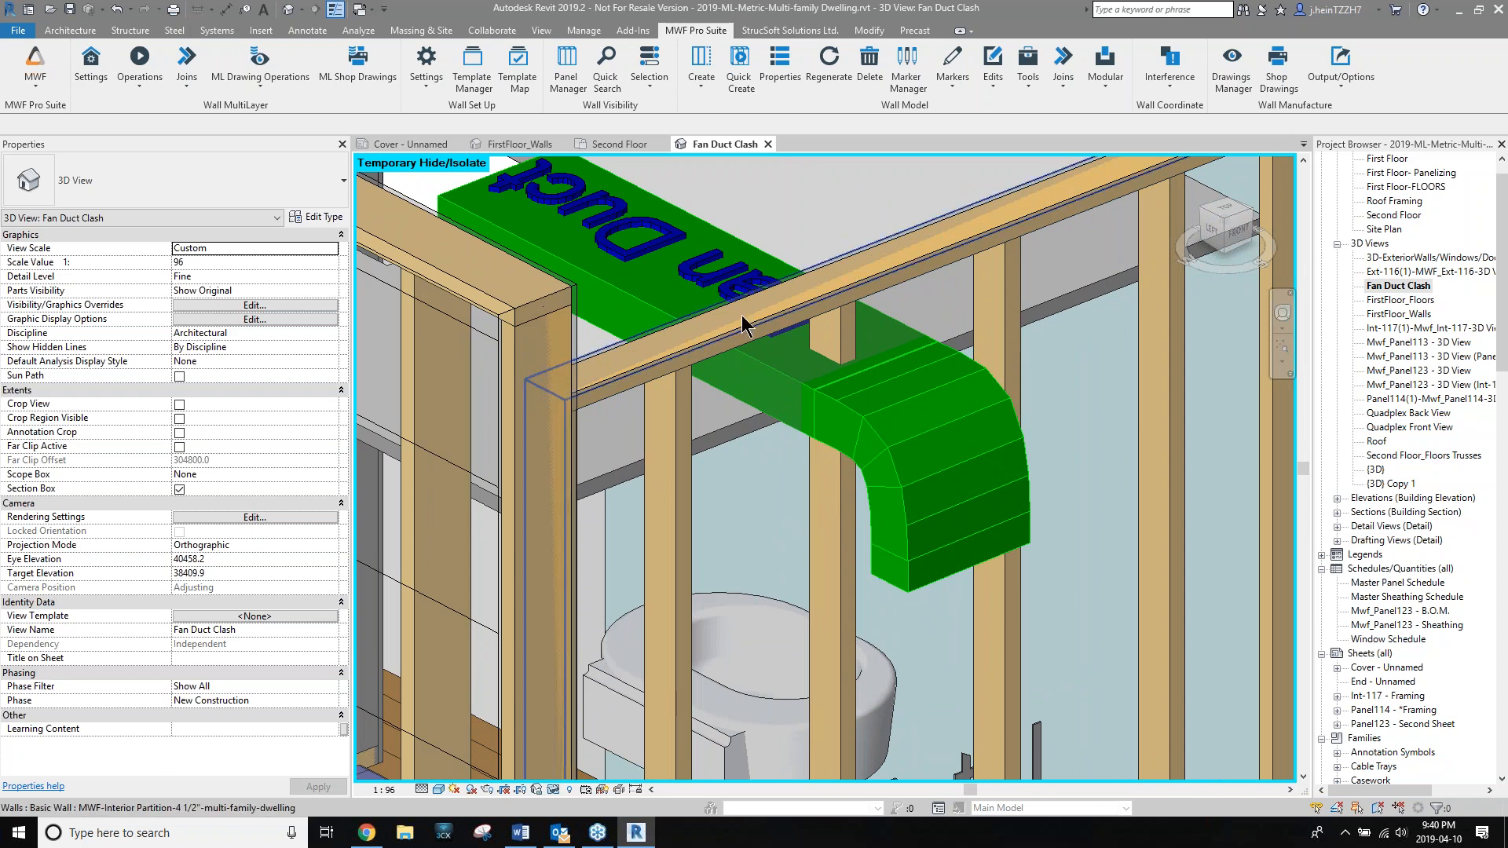
click(834, 510)
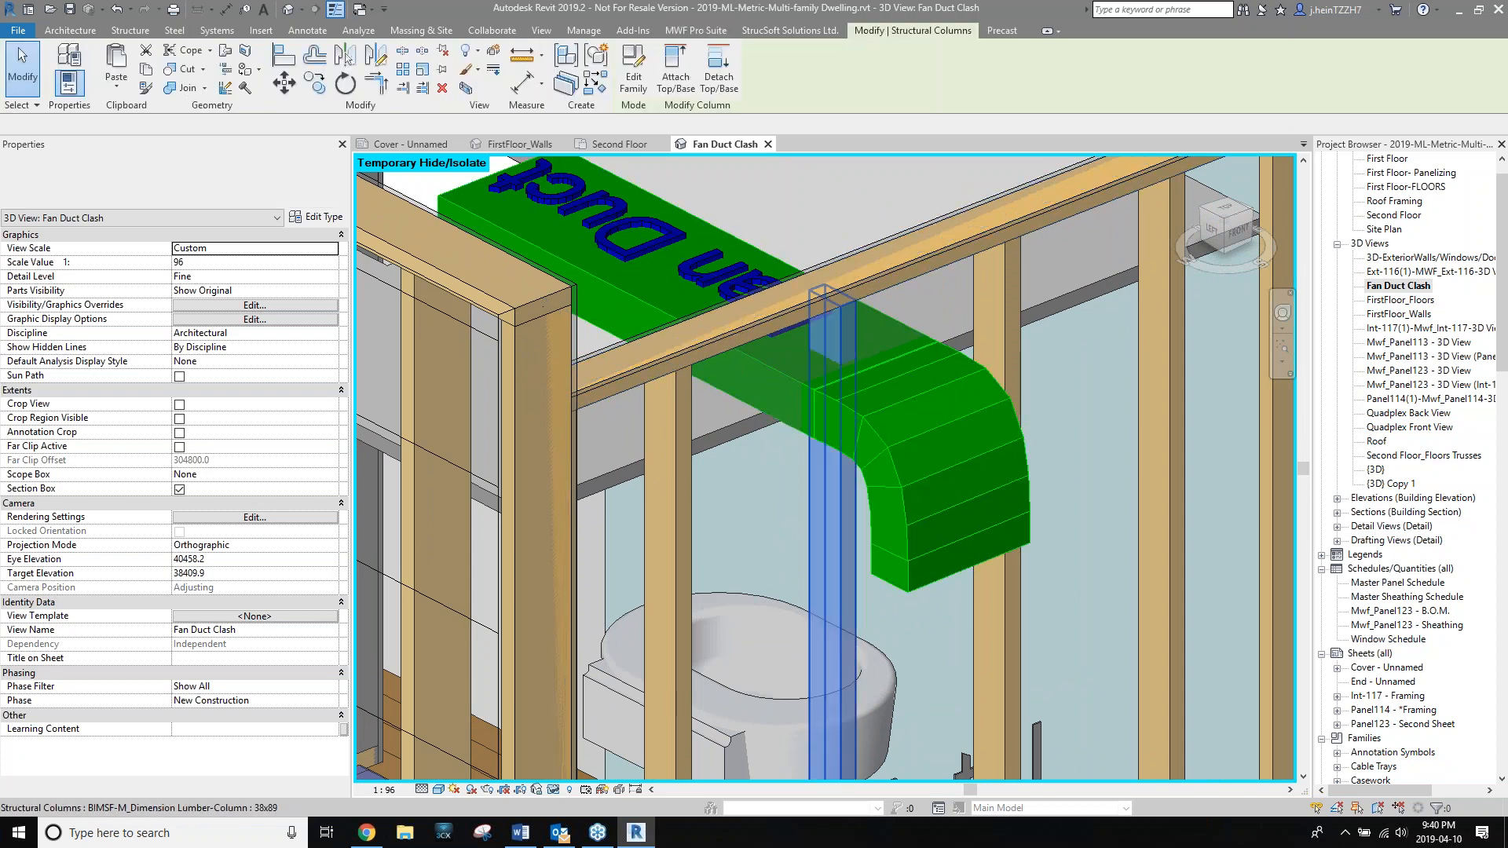
click(705, 34)
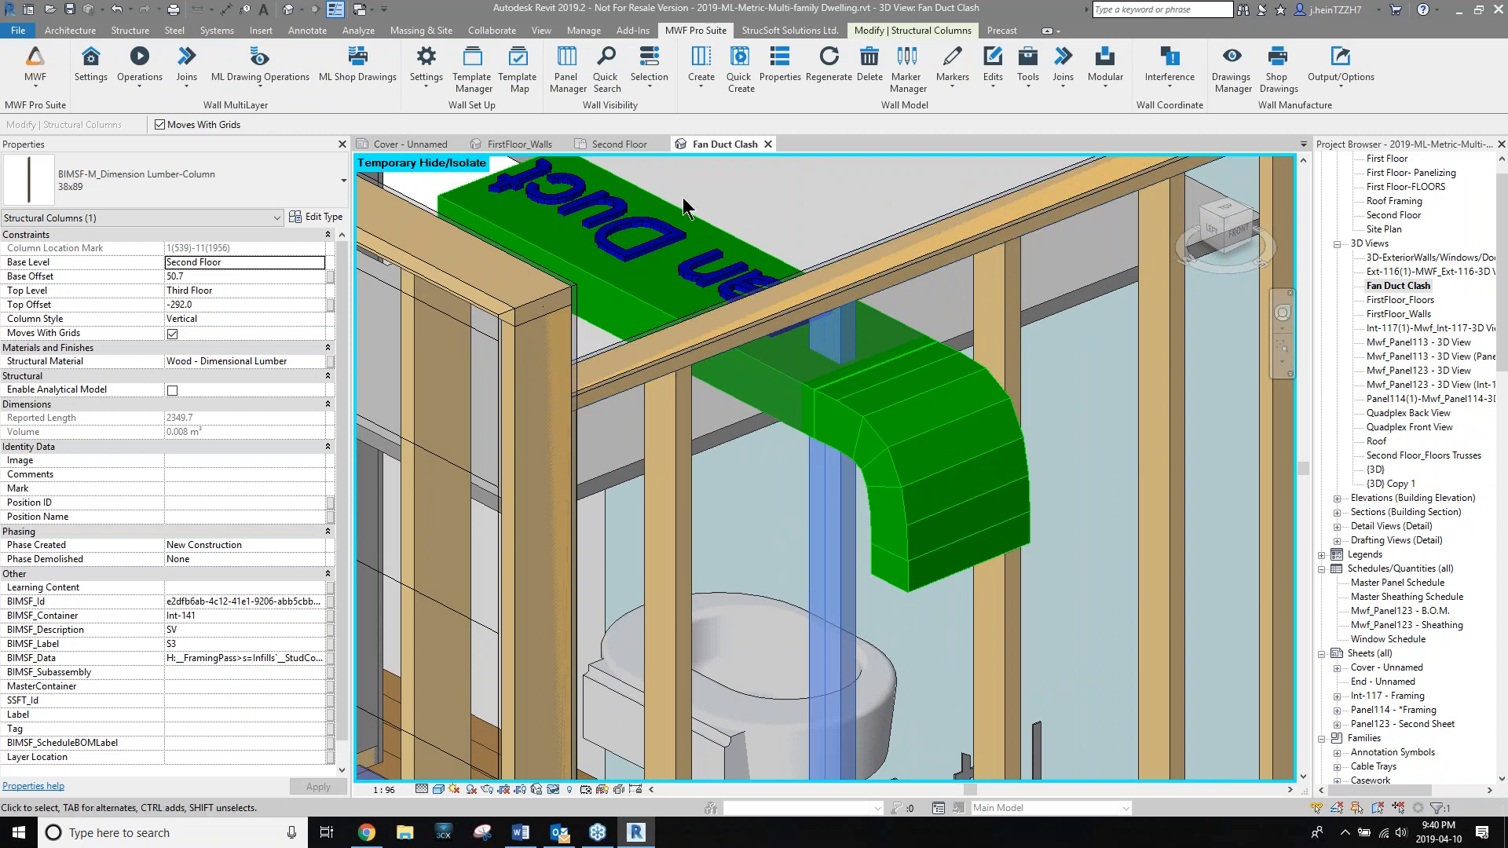
ctrl+click(694, 215)
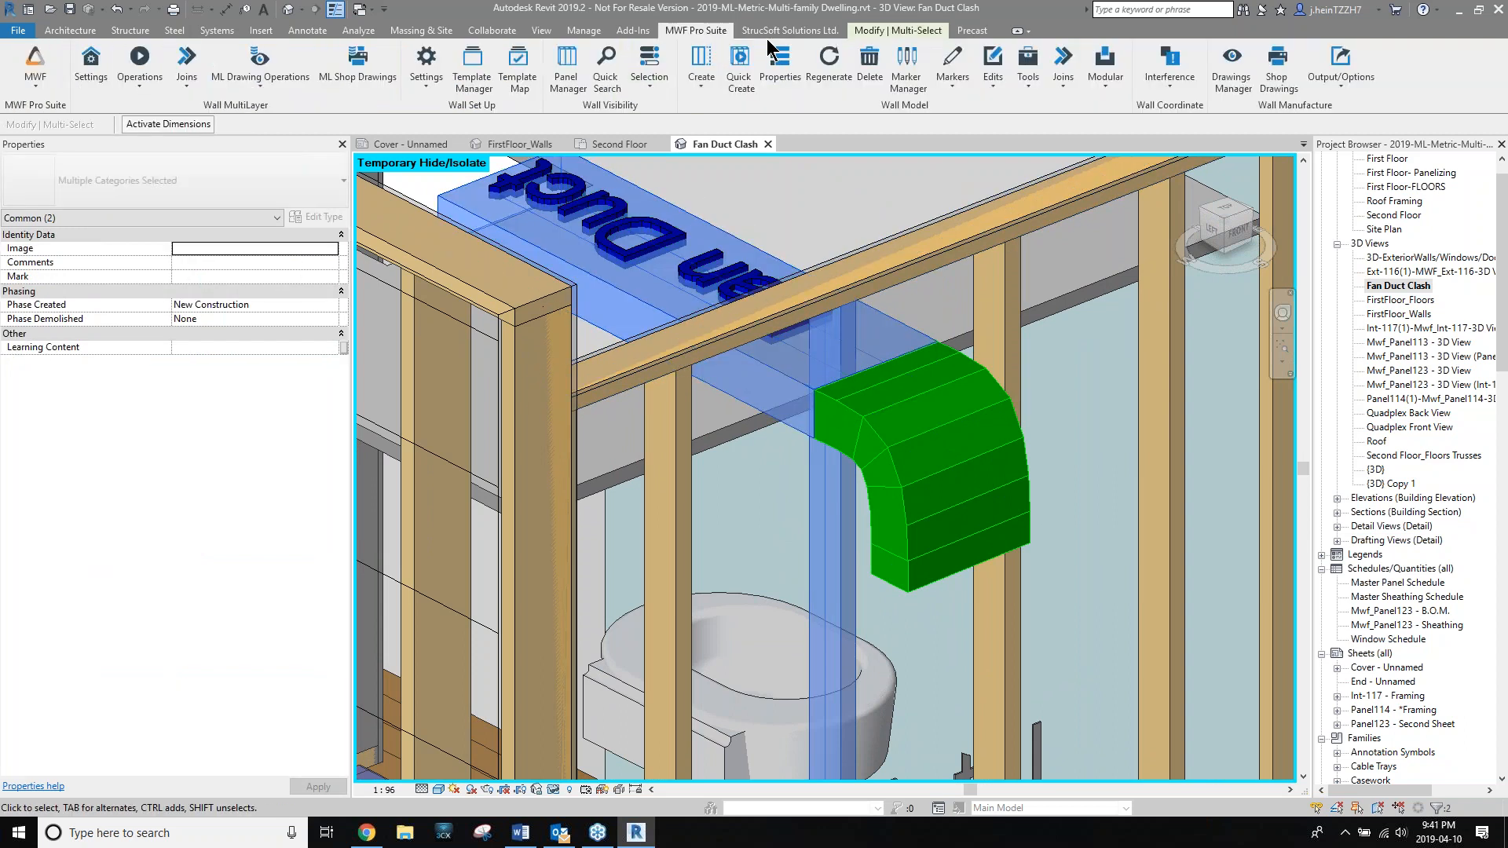
click(1168, 69)
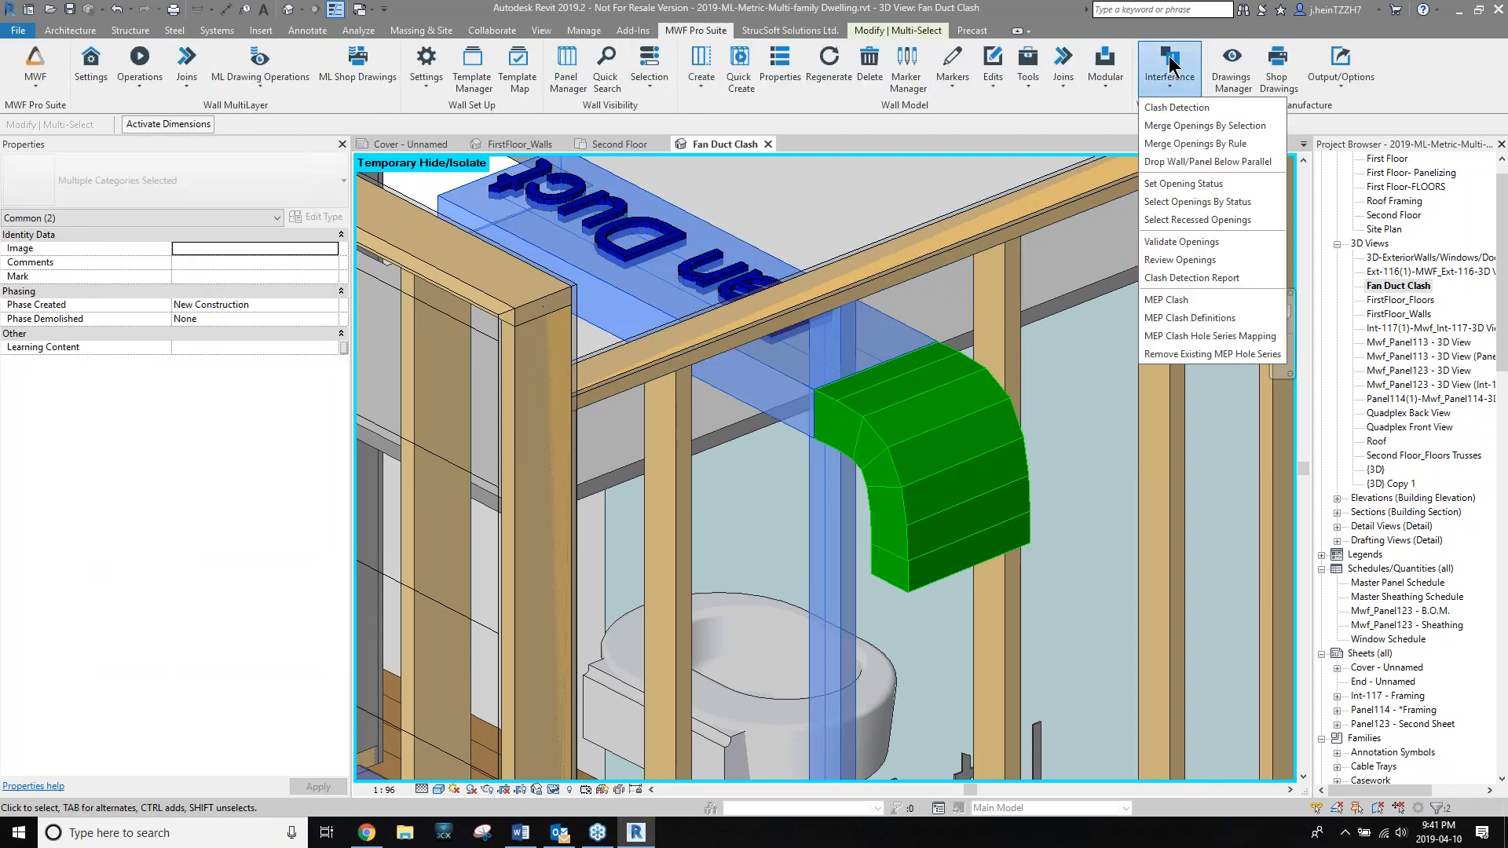
click(1175, 108)
drag(632, 155, 125, 137)
click(233, 425)
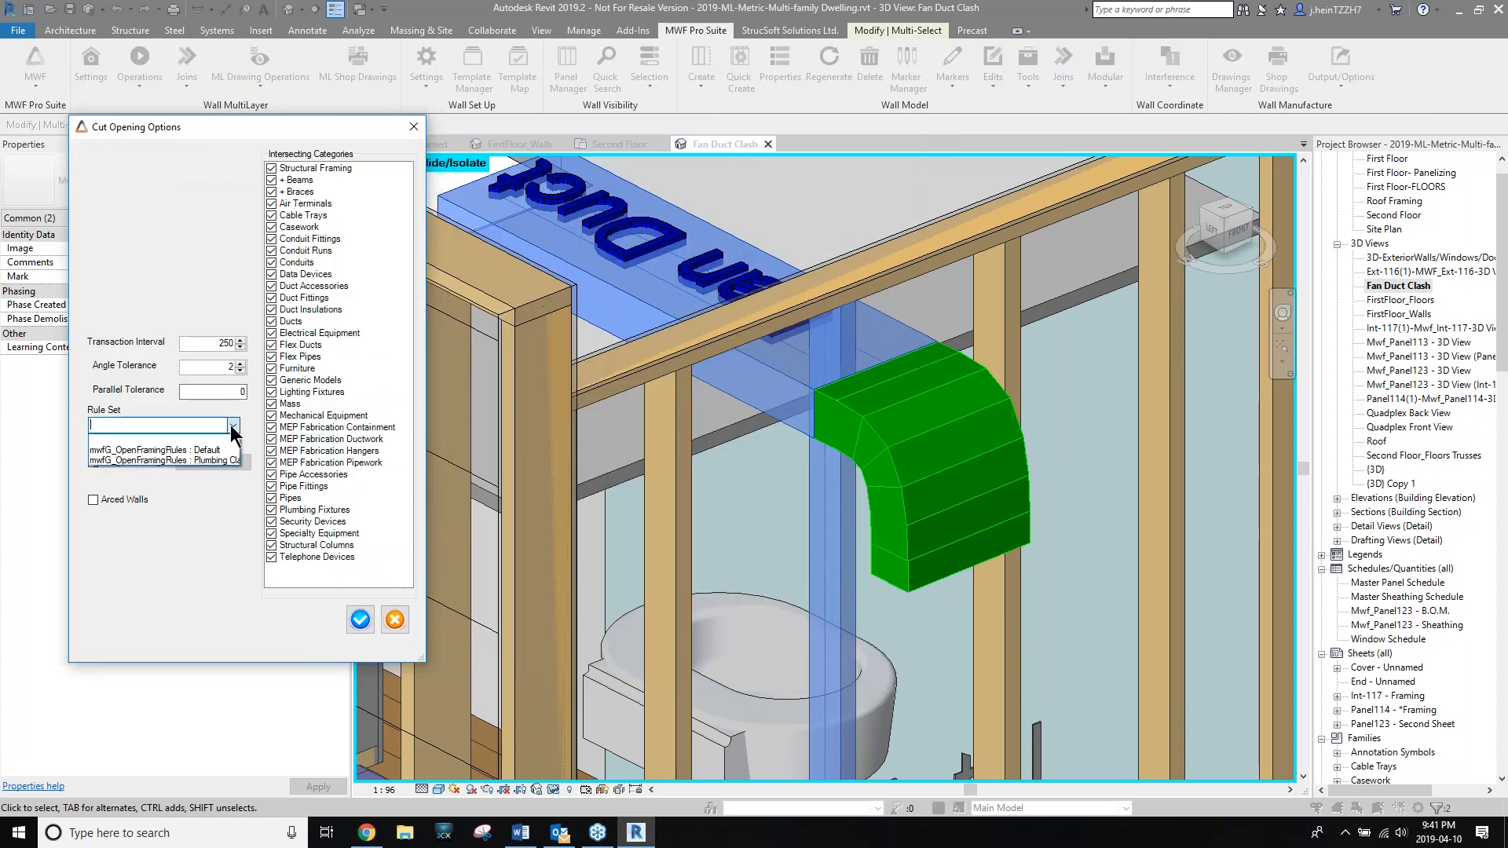
click(222, 461)
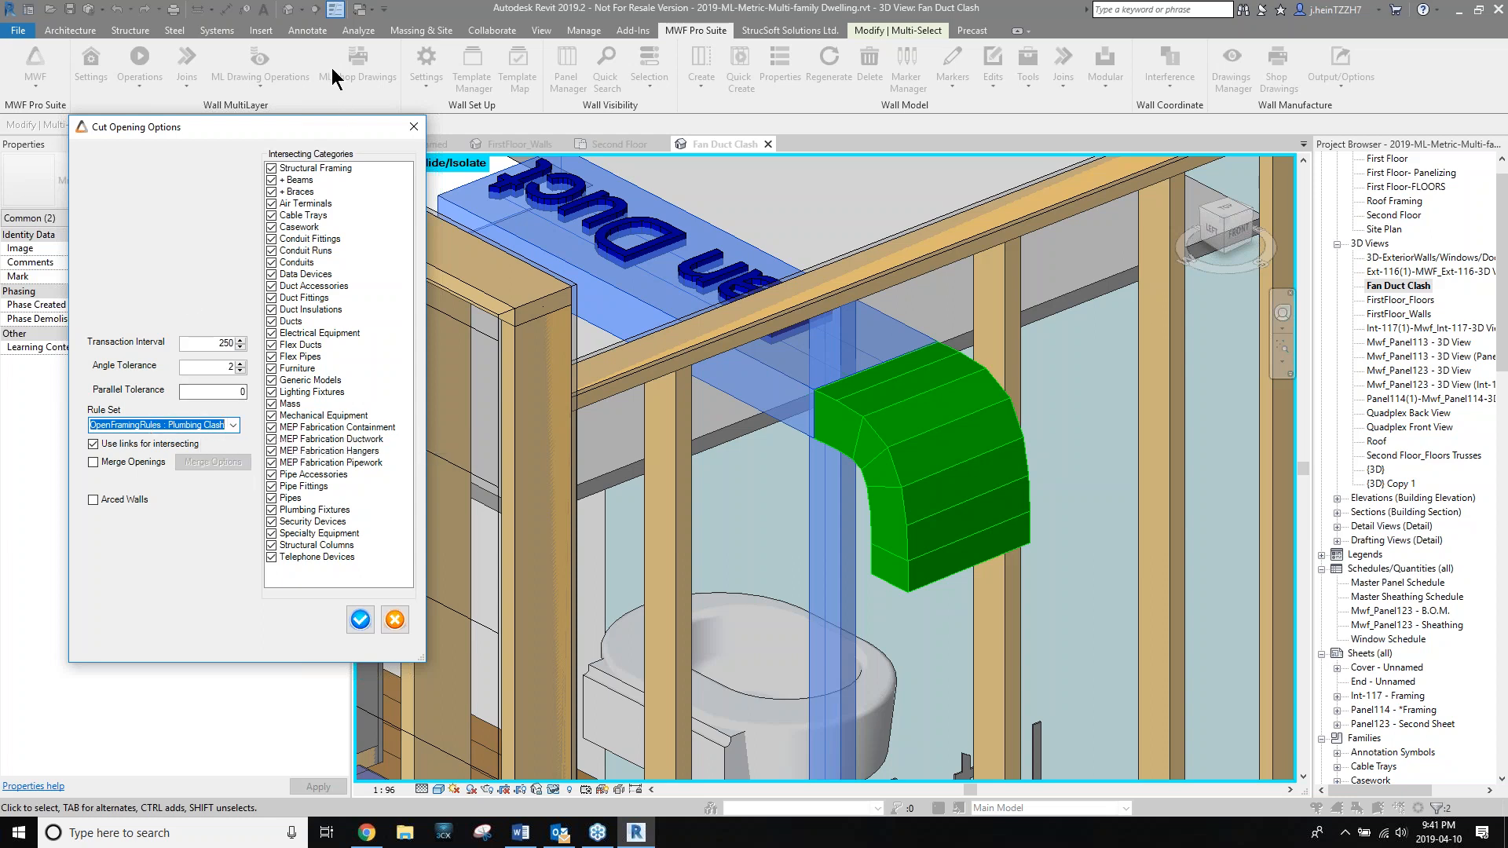
click(360, 619)
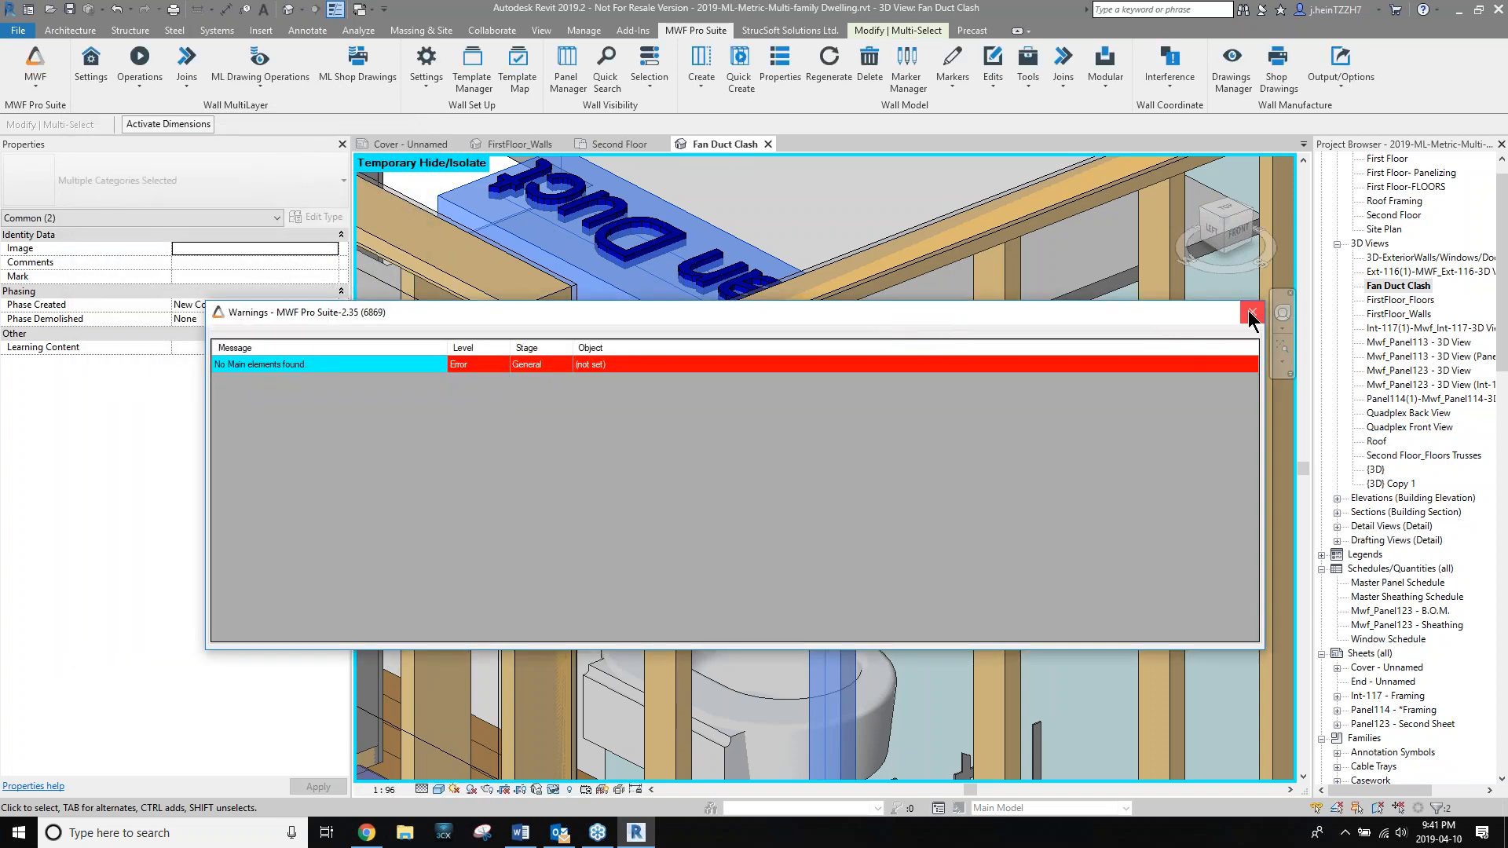
click(1251, 314)
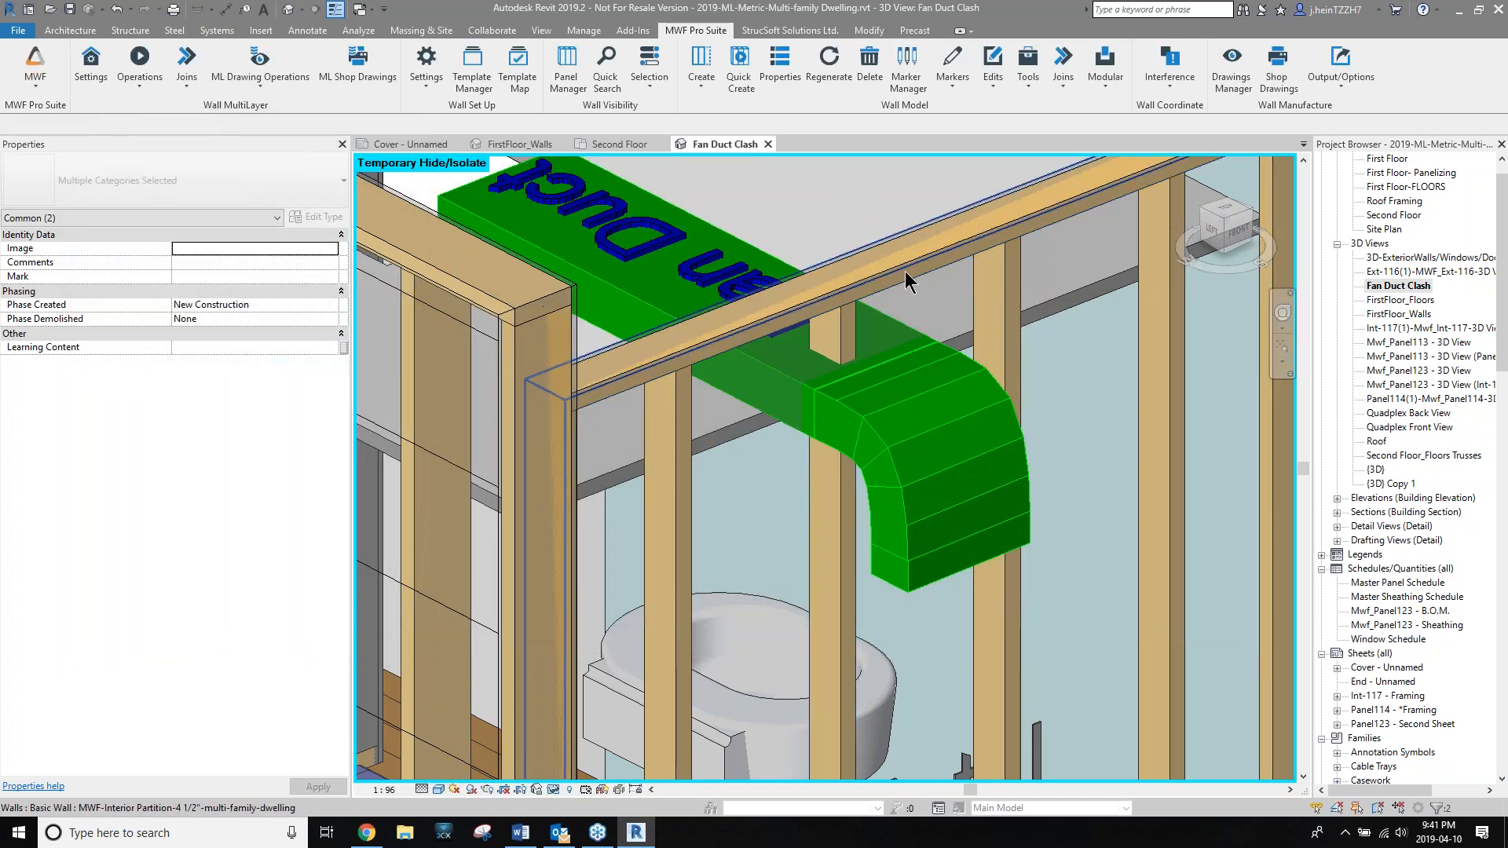
Run Clash Detection on the interior partition wall and the fan duct with the Plumbing Clash rule set to cut a wall opening.
key(Escape)
click(750, 194)
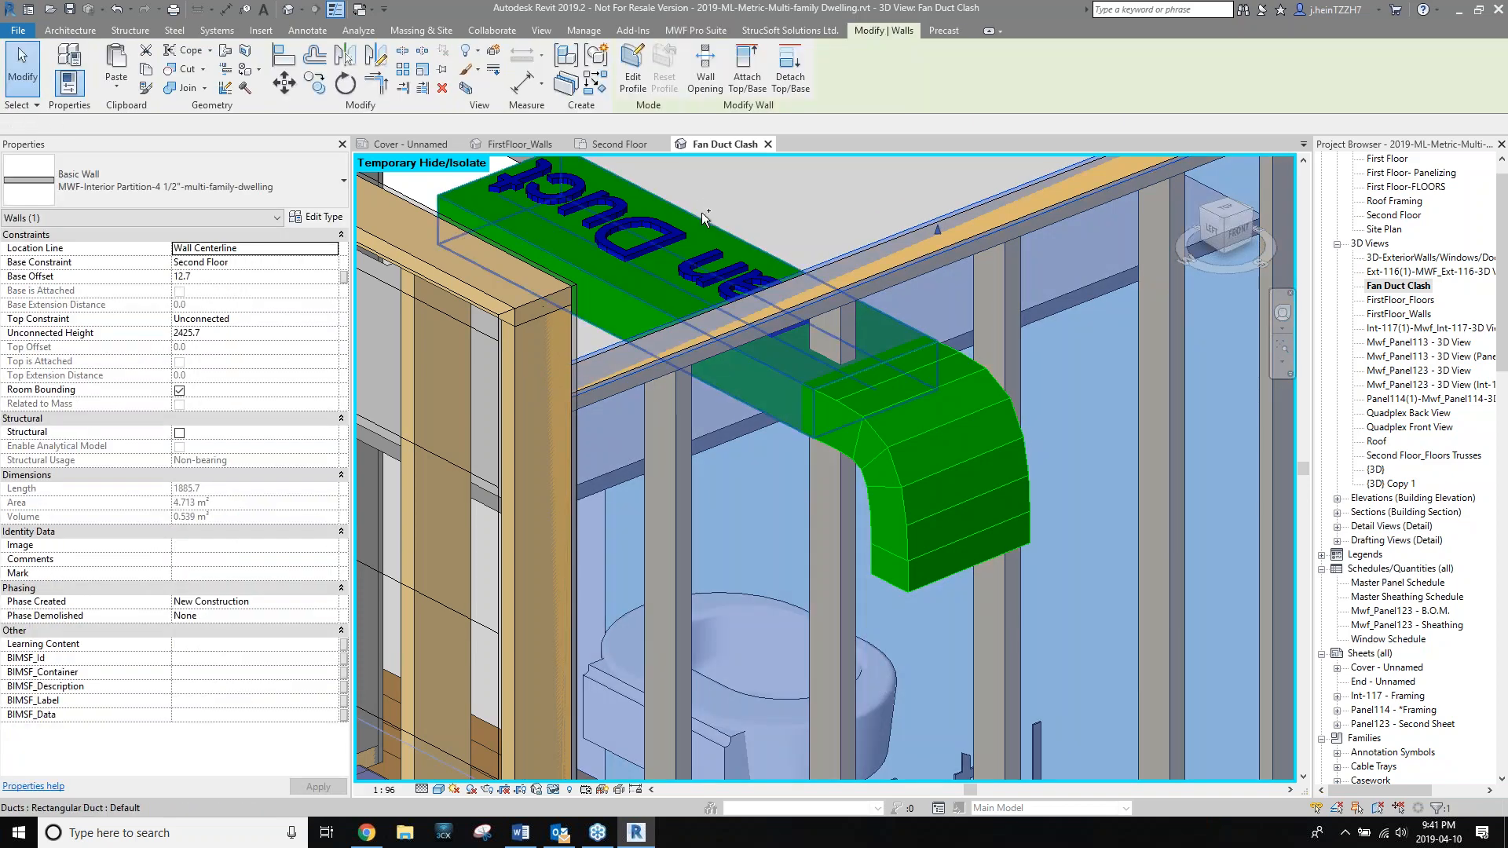
ctrl+click(700, 212)
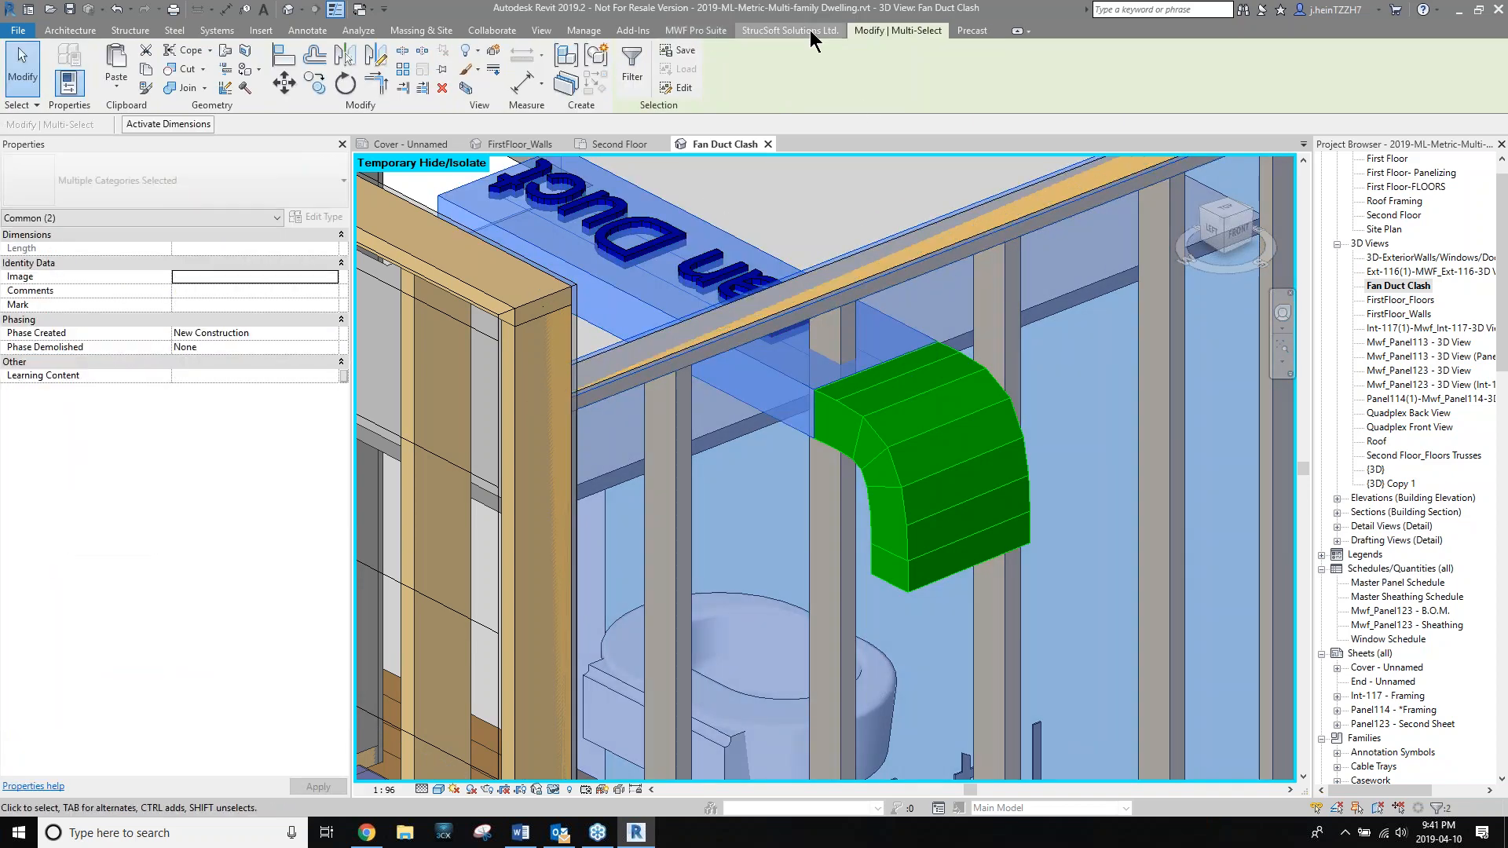
click(713, 31)
click(1166, 86)
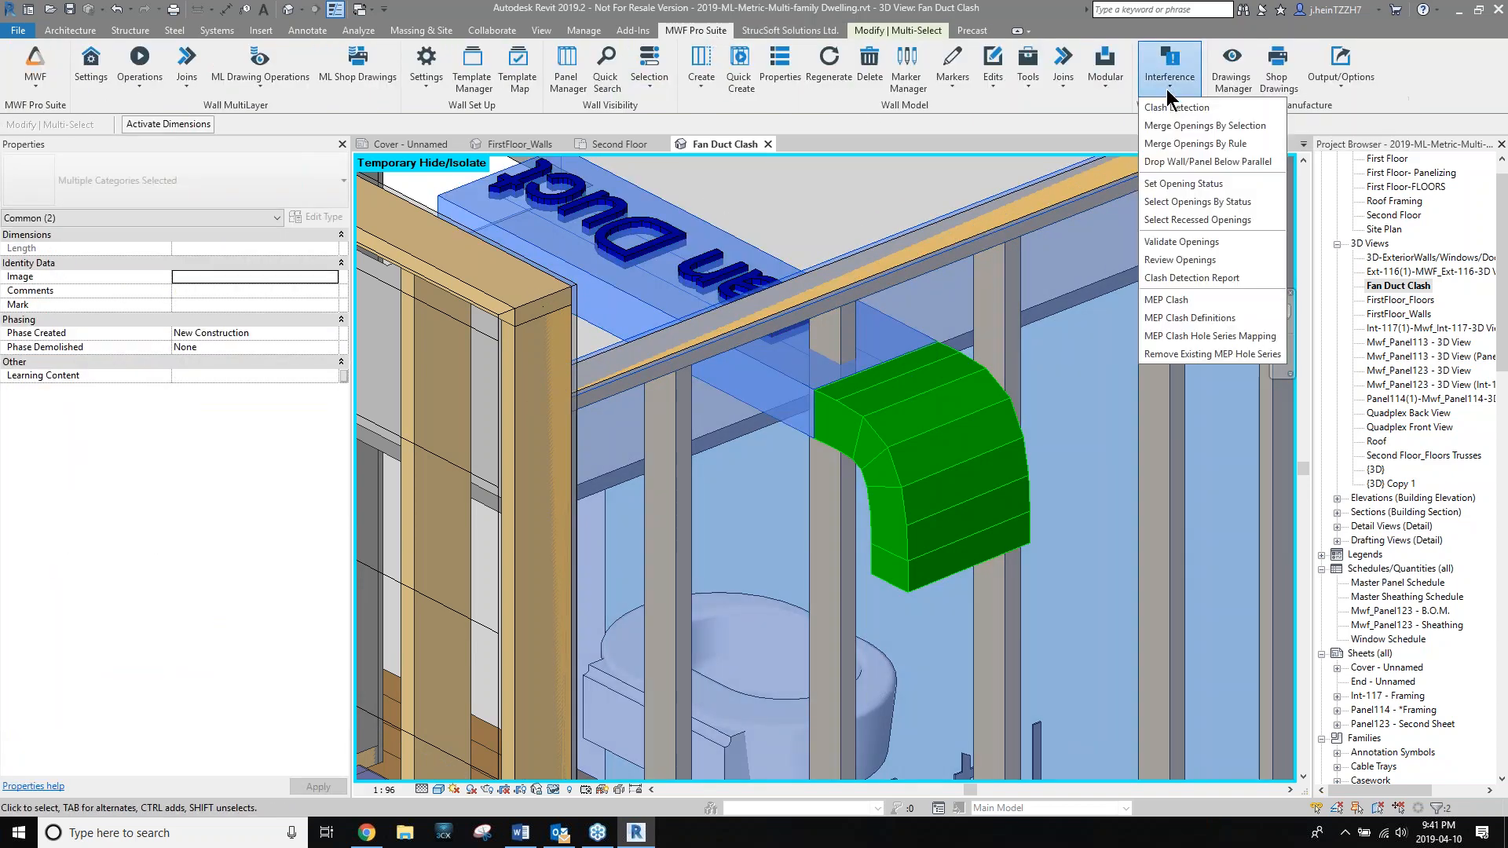
click(1170, 107)
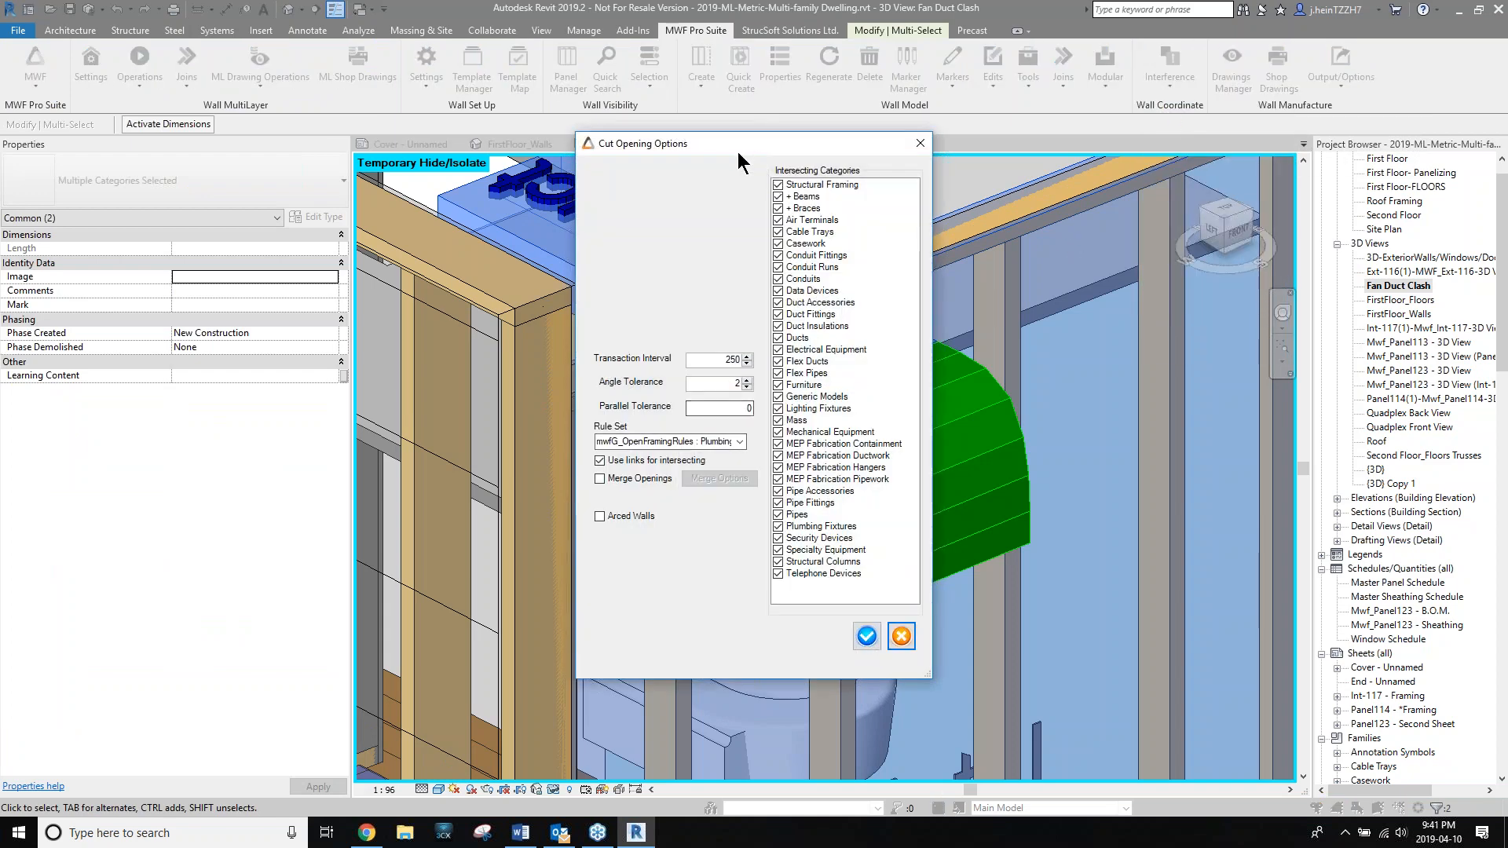
drag(742, 163, 240, 162)
click(353, 636)
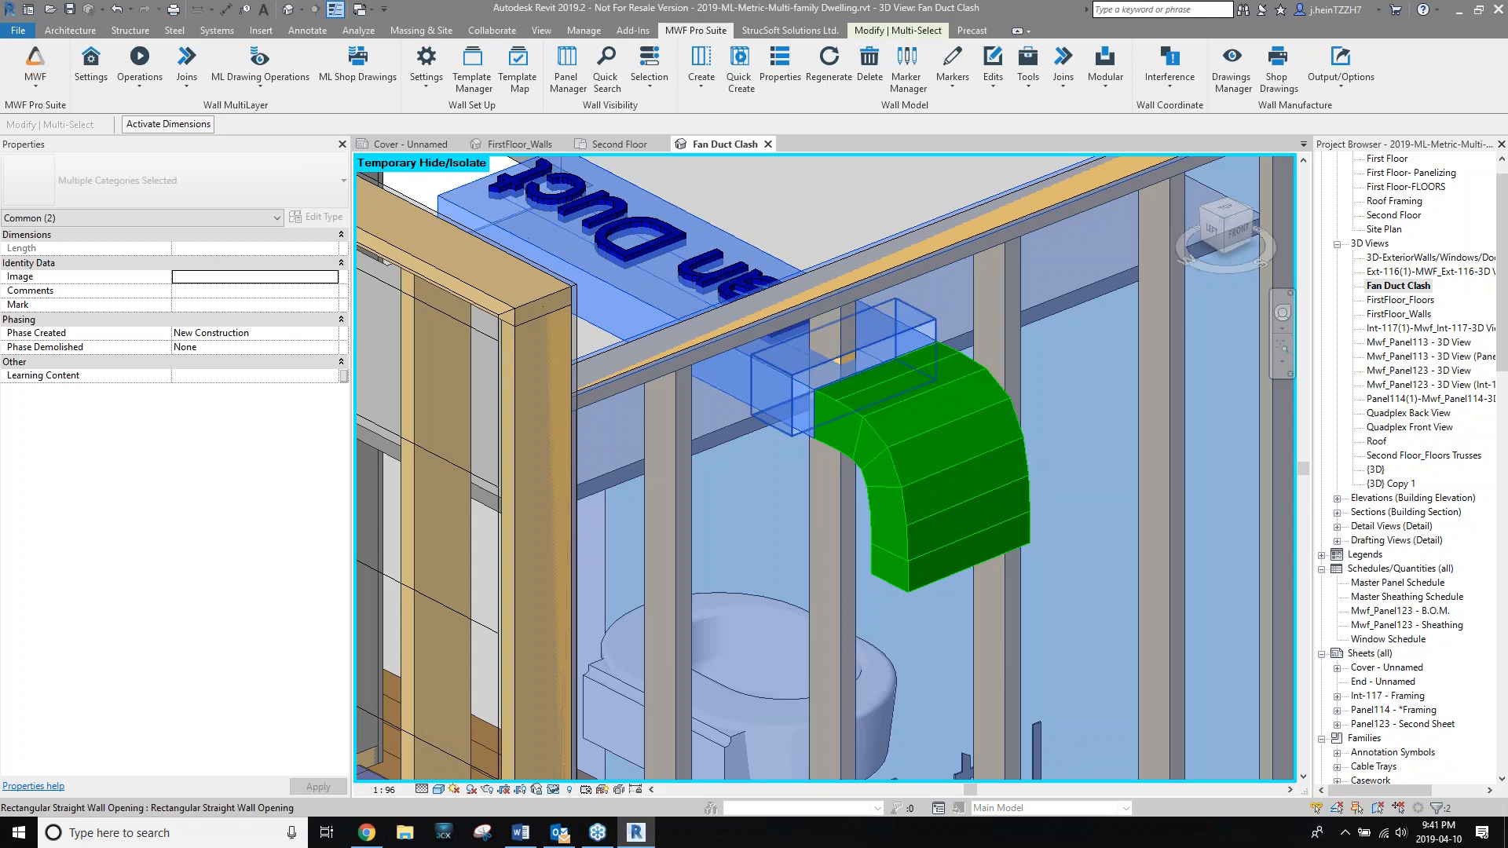
Regenerate the partition wall panel so its studs are framed around the fan duct opening.
click(834, 534)
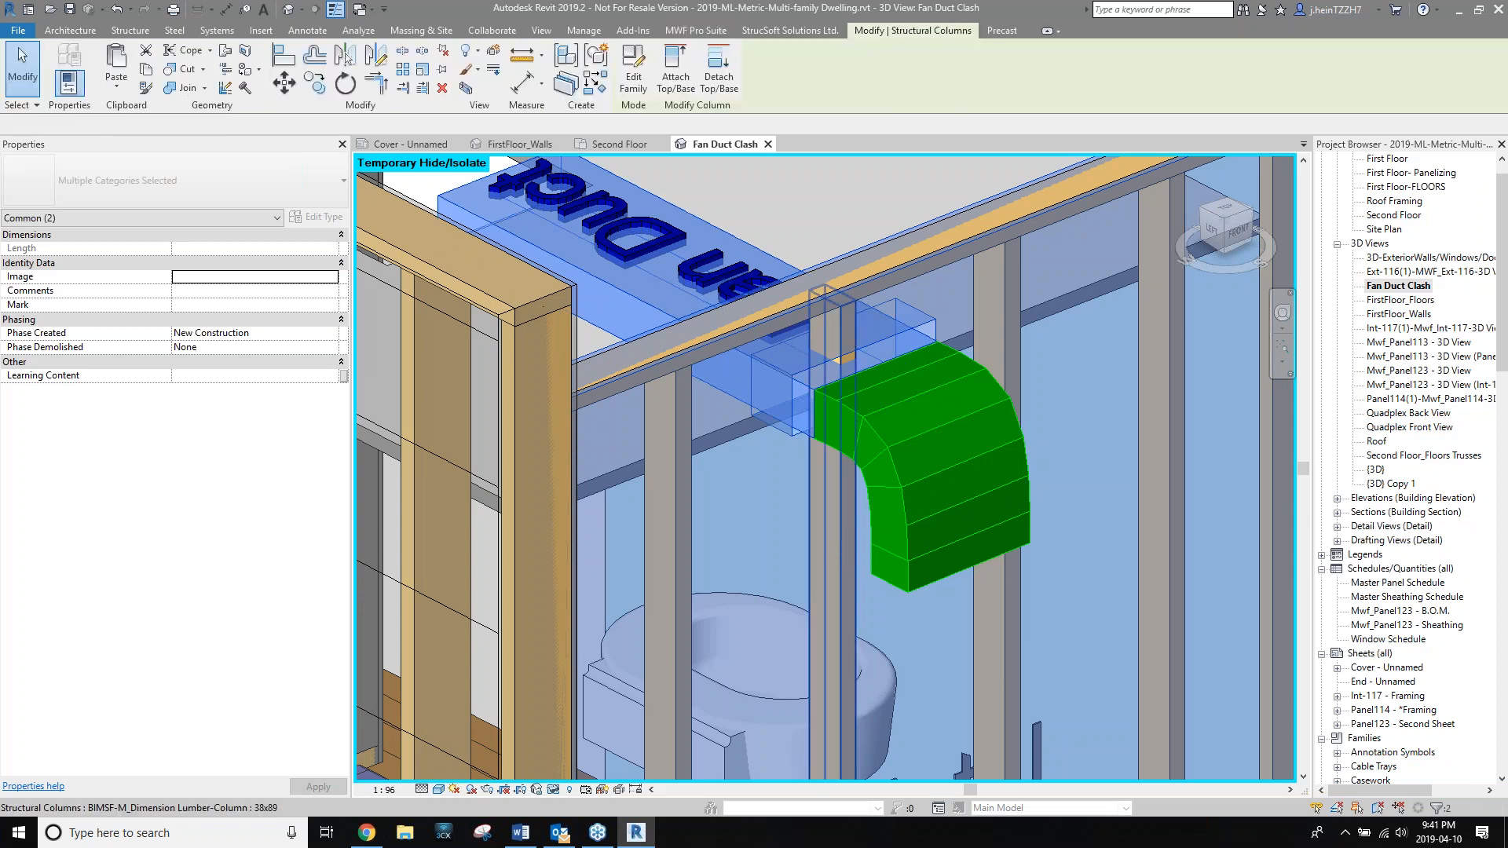
click(696, 30)
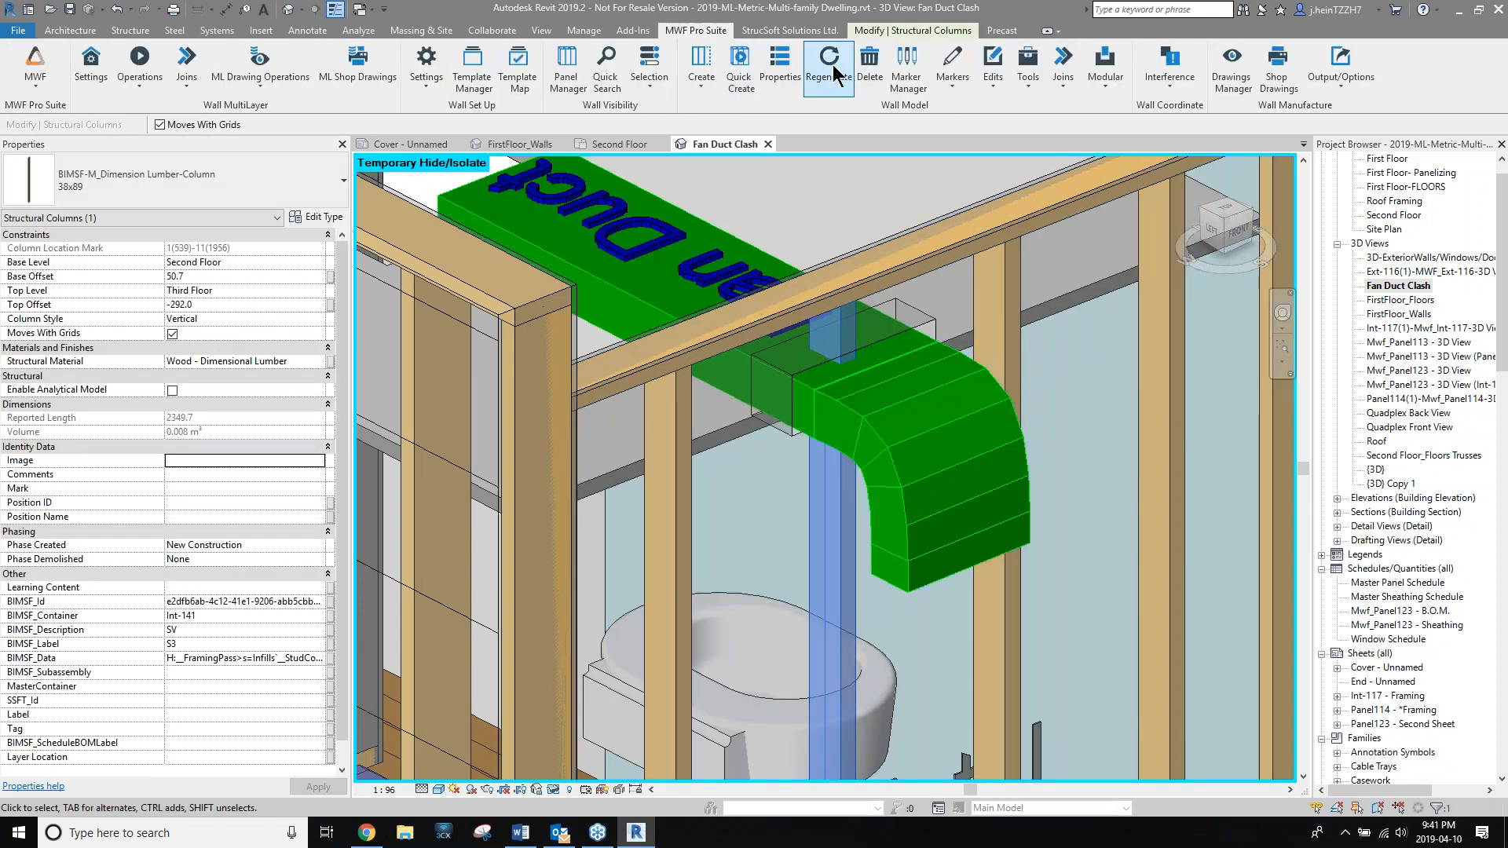
click(829, 63)
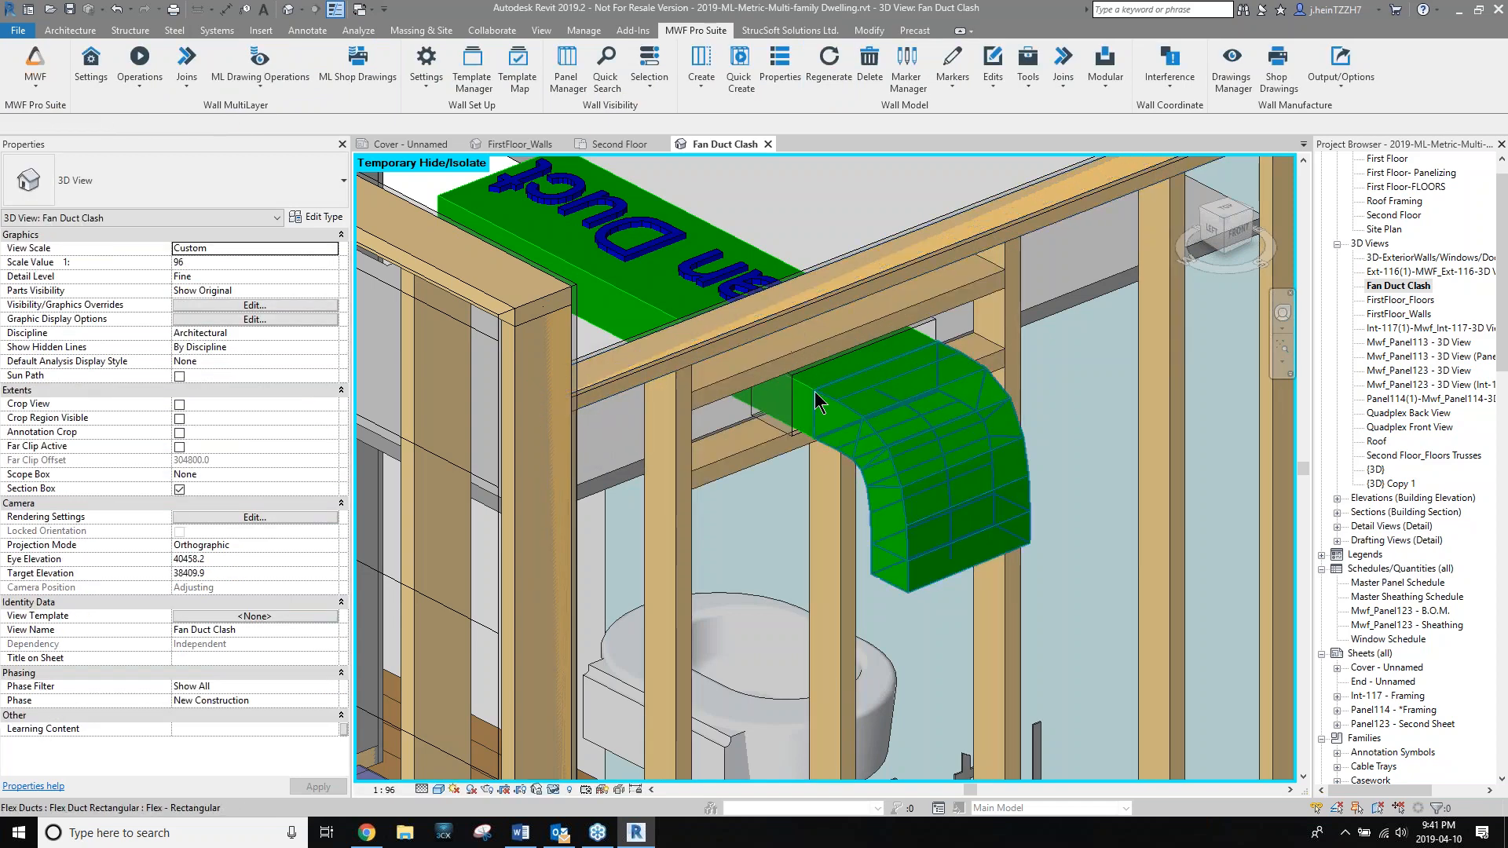
Set panel Int-141's structural Min. Cripple Length to 25 and update its framing.
click(841, 512)
click(696, 31)
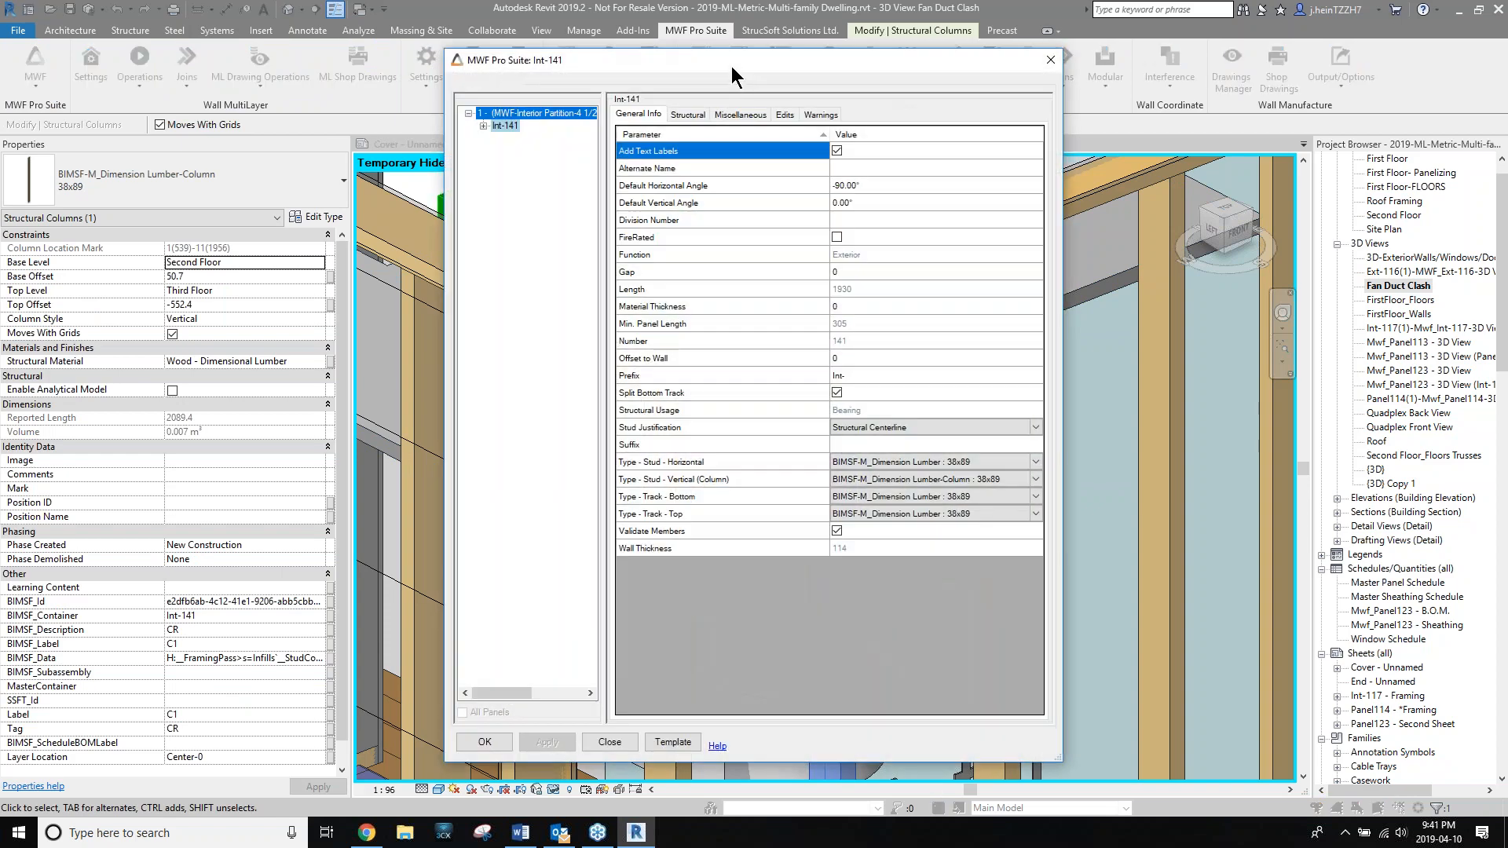
drag(731, 66, 435, 74)
click(385, 121)
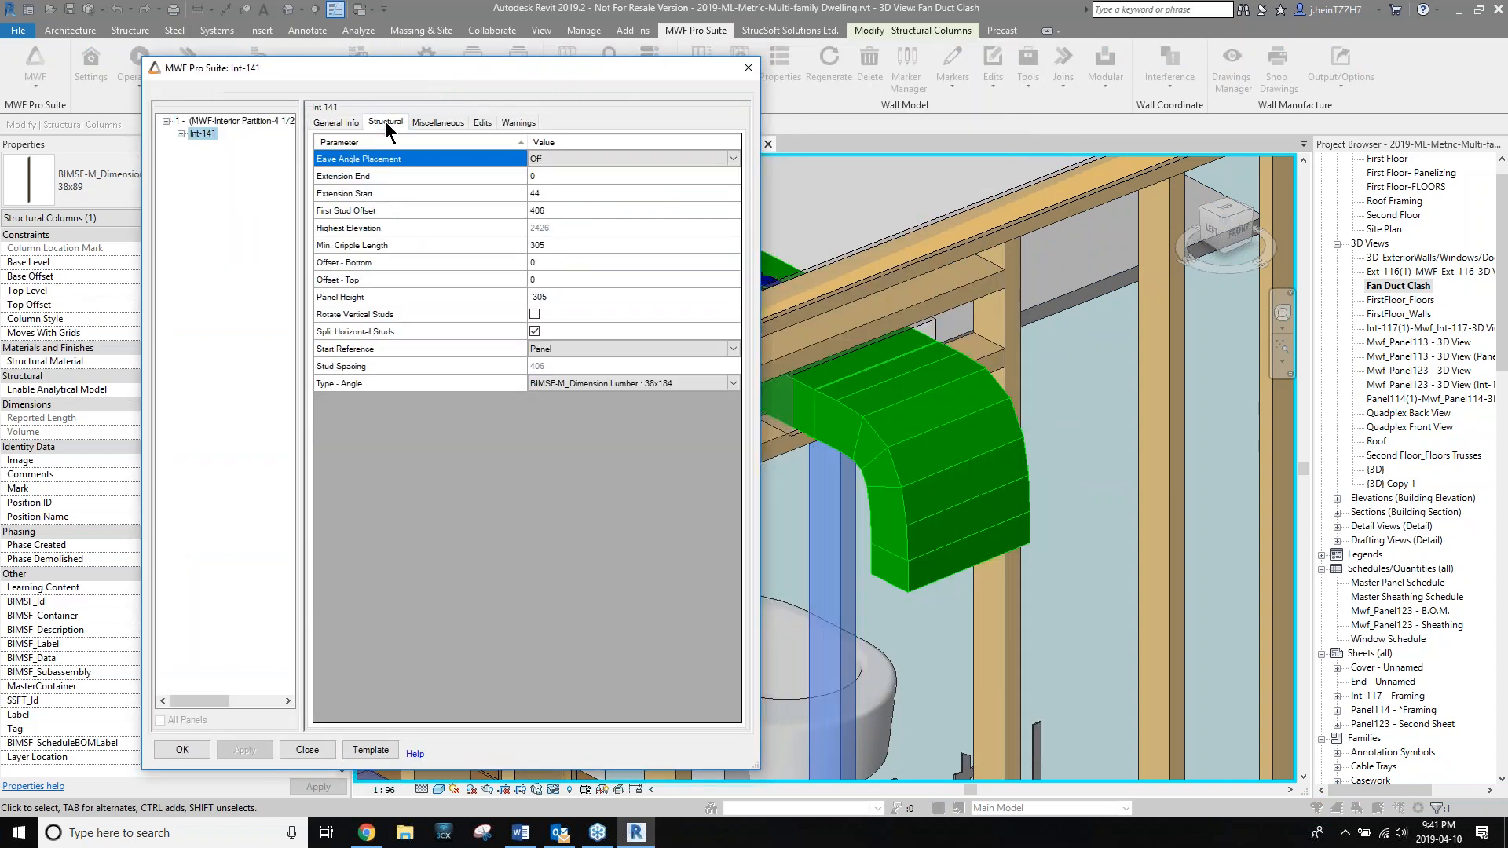
click(558, 244)
text(25)
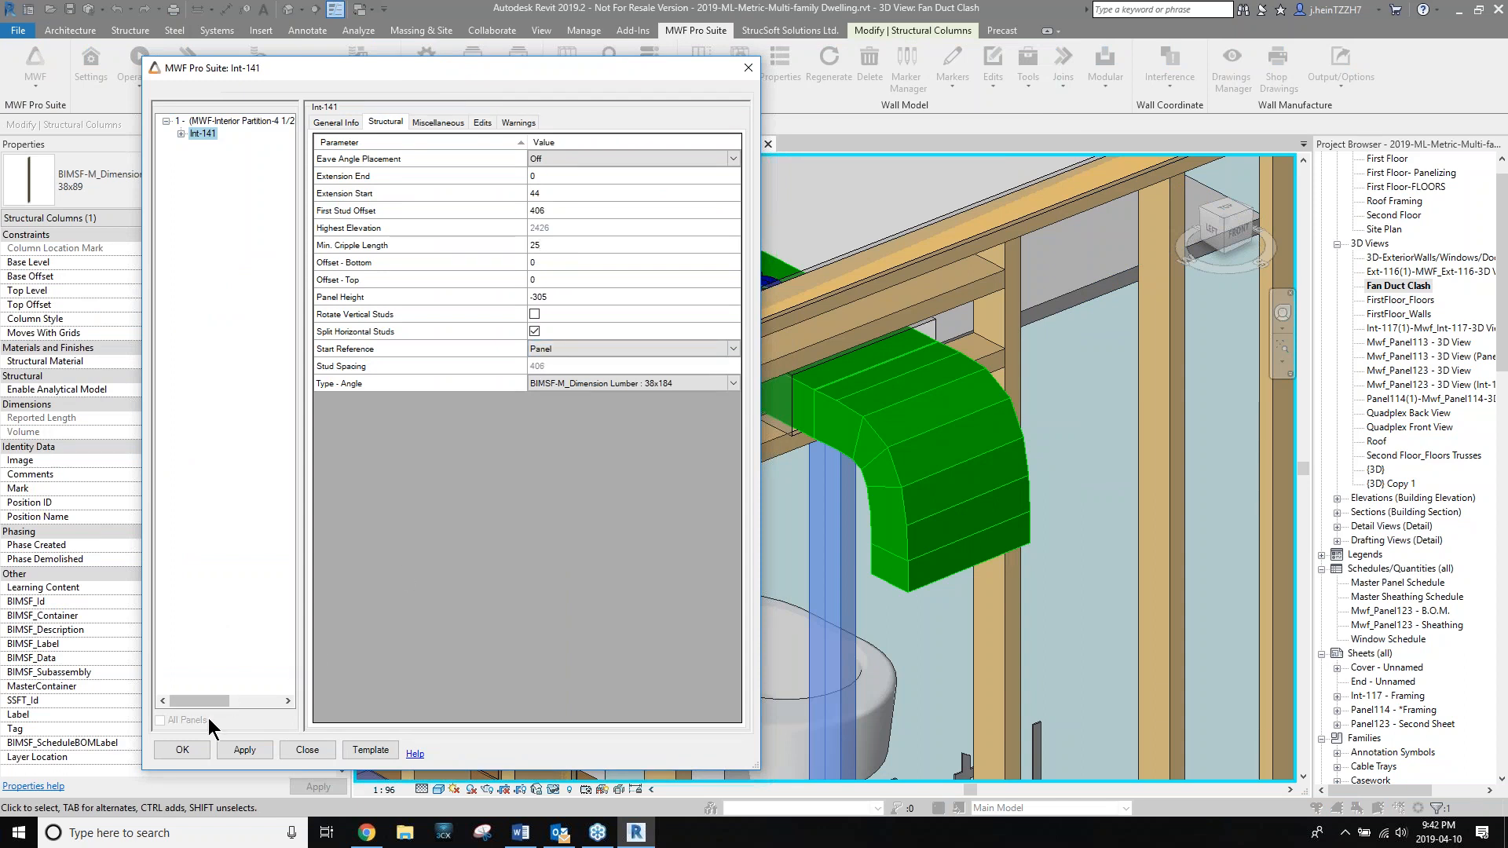
click(182, 750)
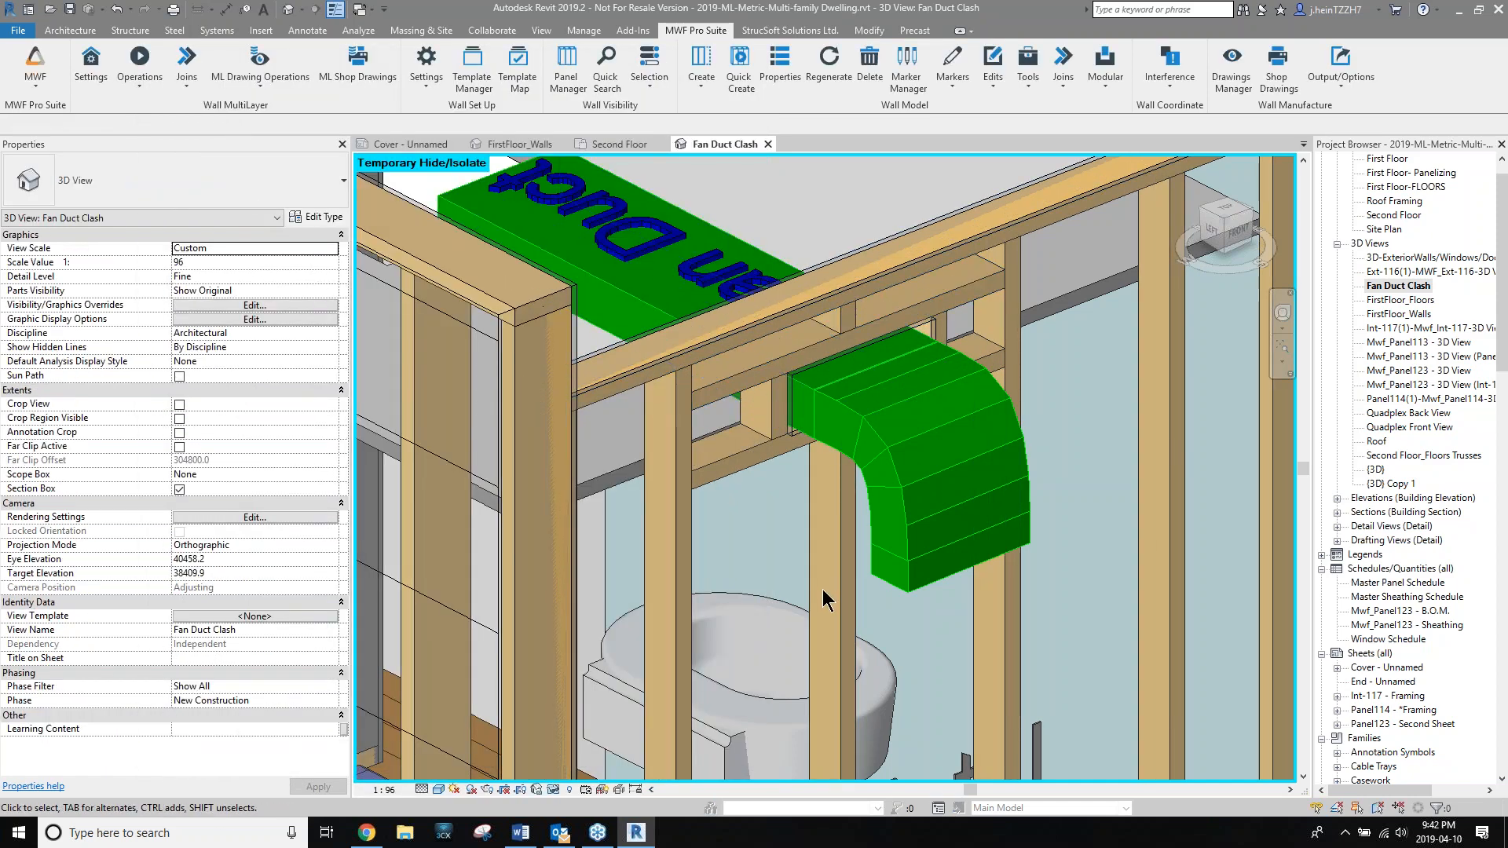
Inspect the rectangular wall opening and its framing around the fan duct, including how it sits in the whole bathroom.
shift+middle_drag(768, 565, 911, 514)
scroll(825, 502, down, 5)
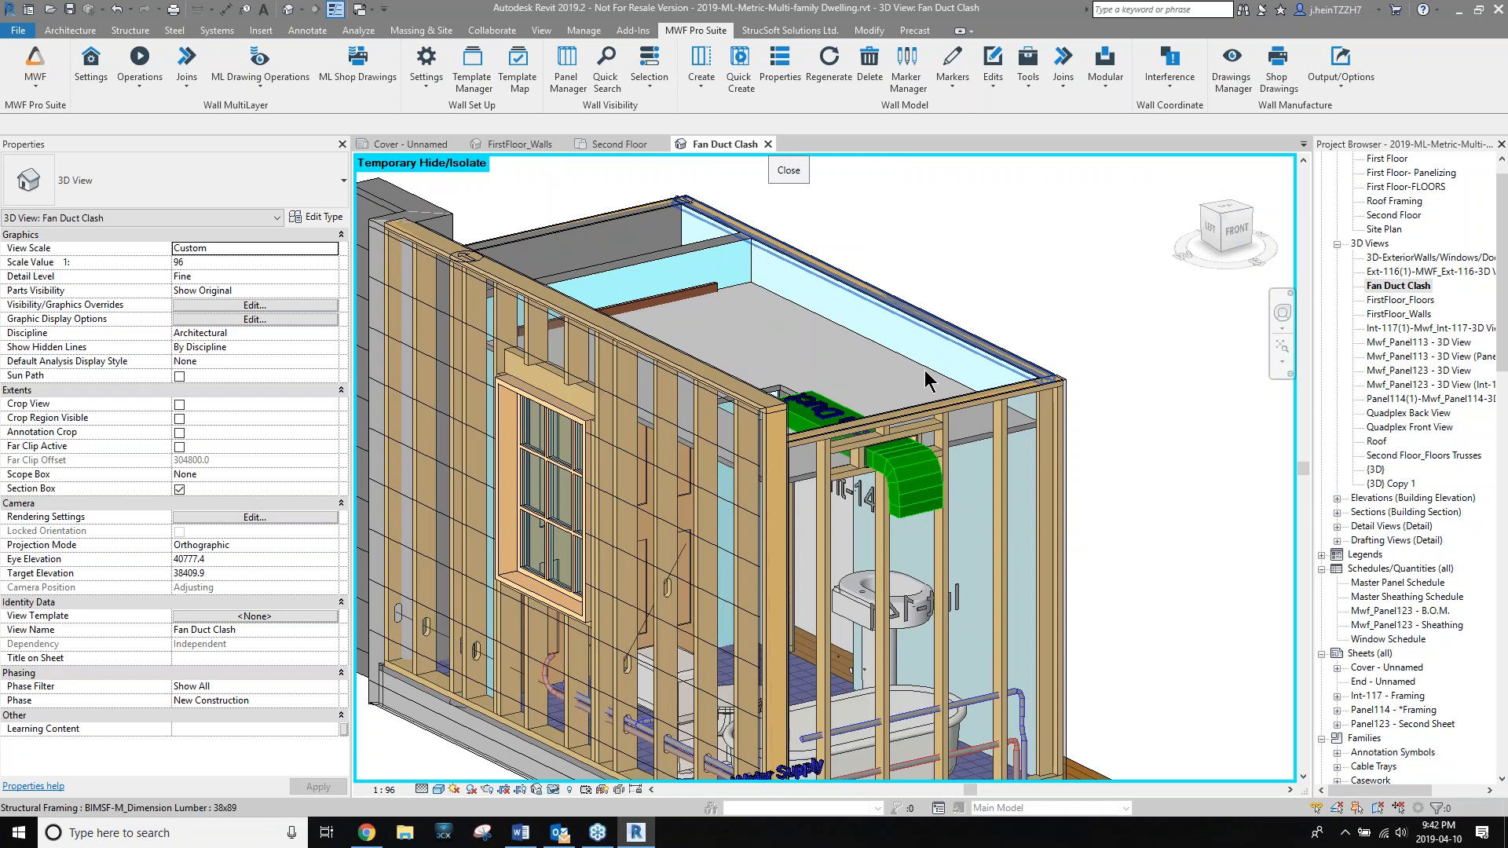
scroll(913, 428, up, 3)
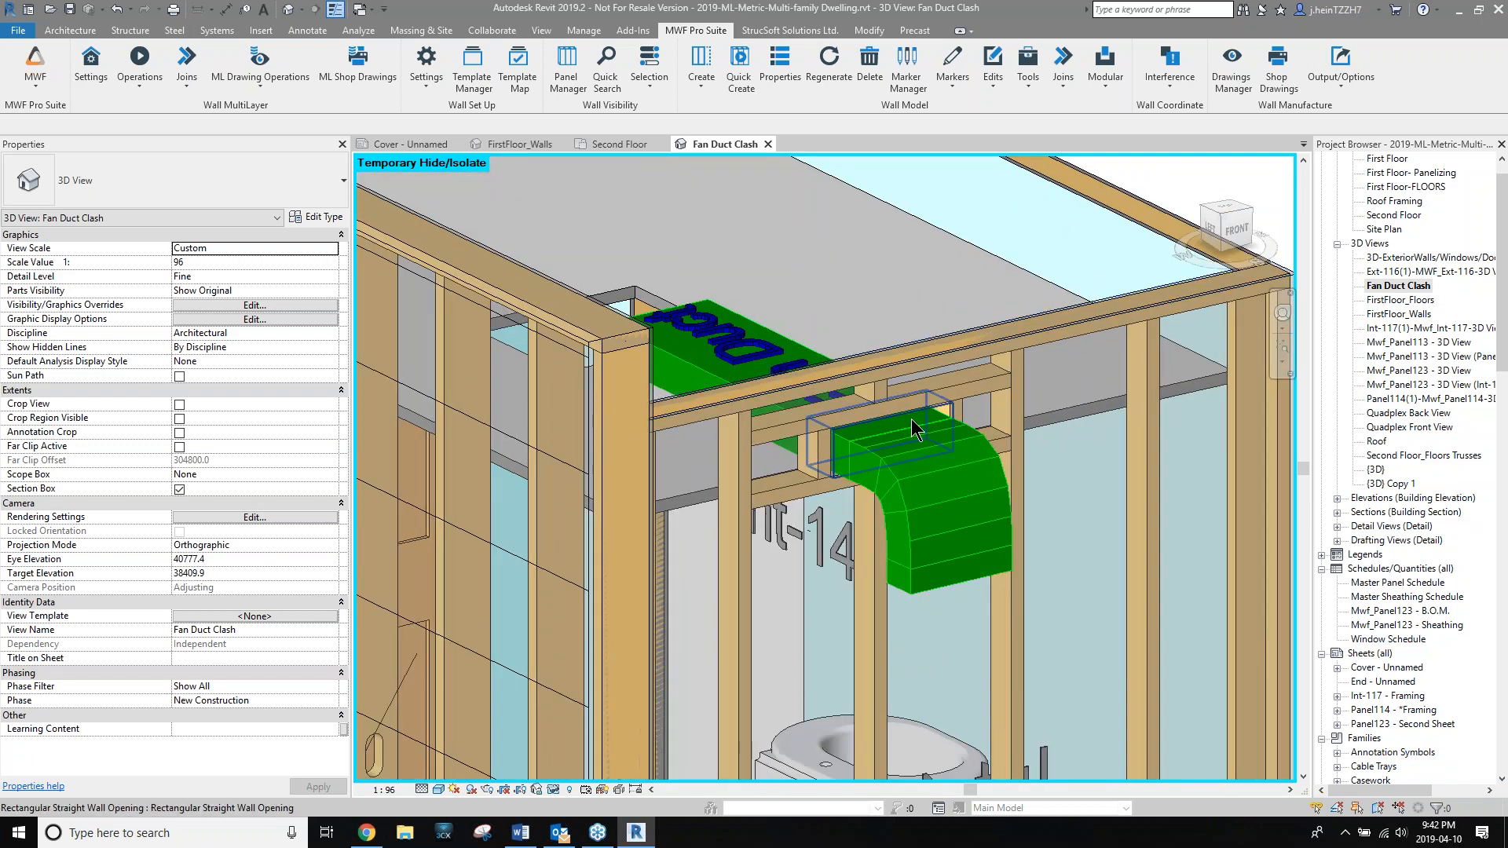
click(914, 428)
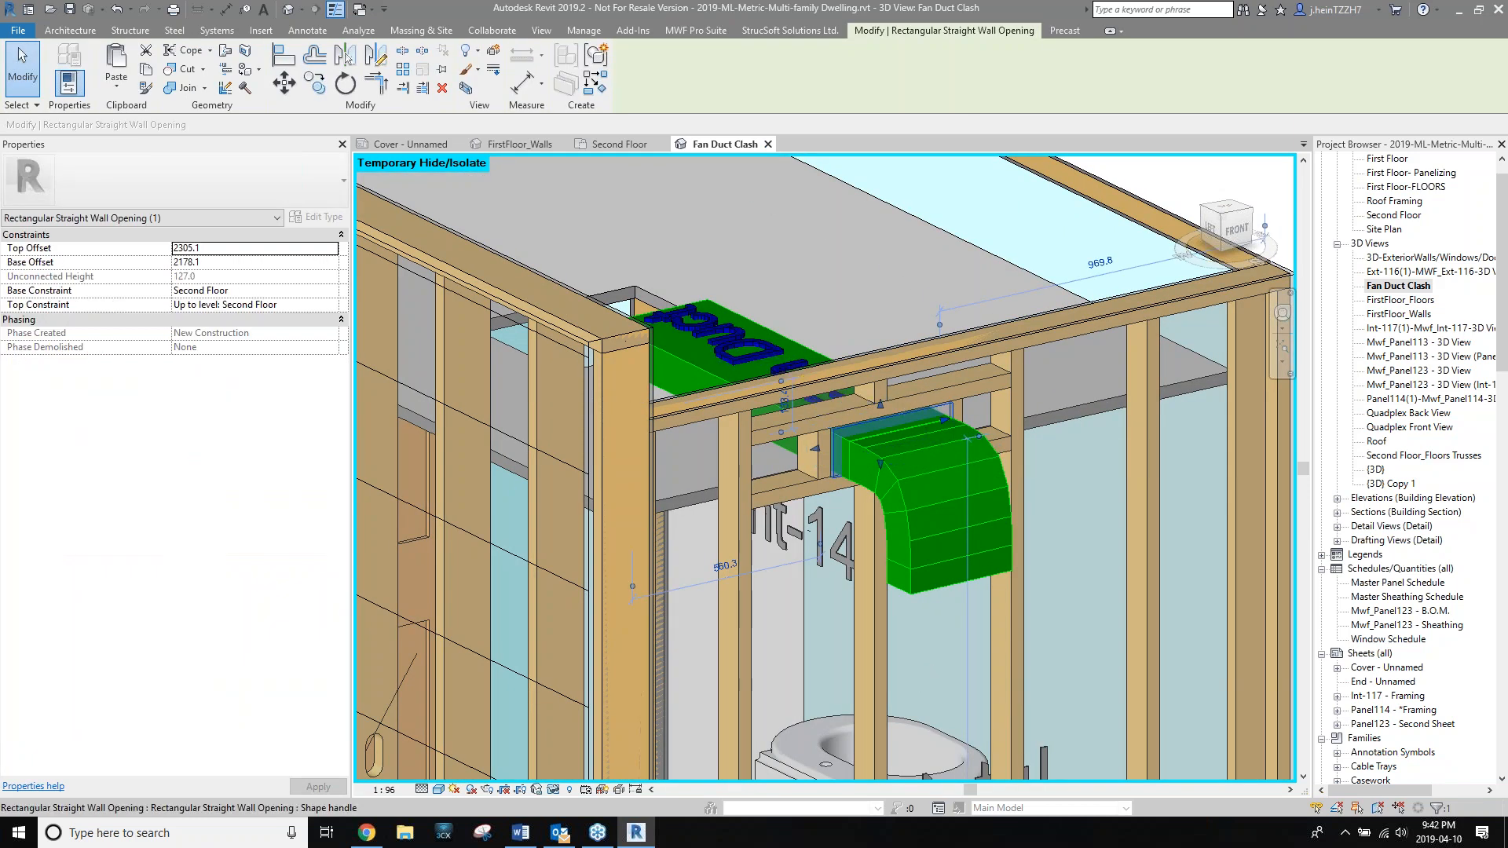
scroll(1036, 448, down, 6)
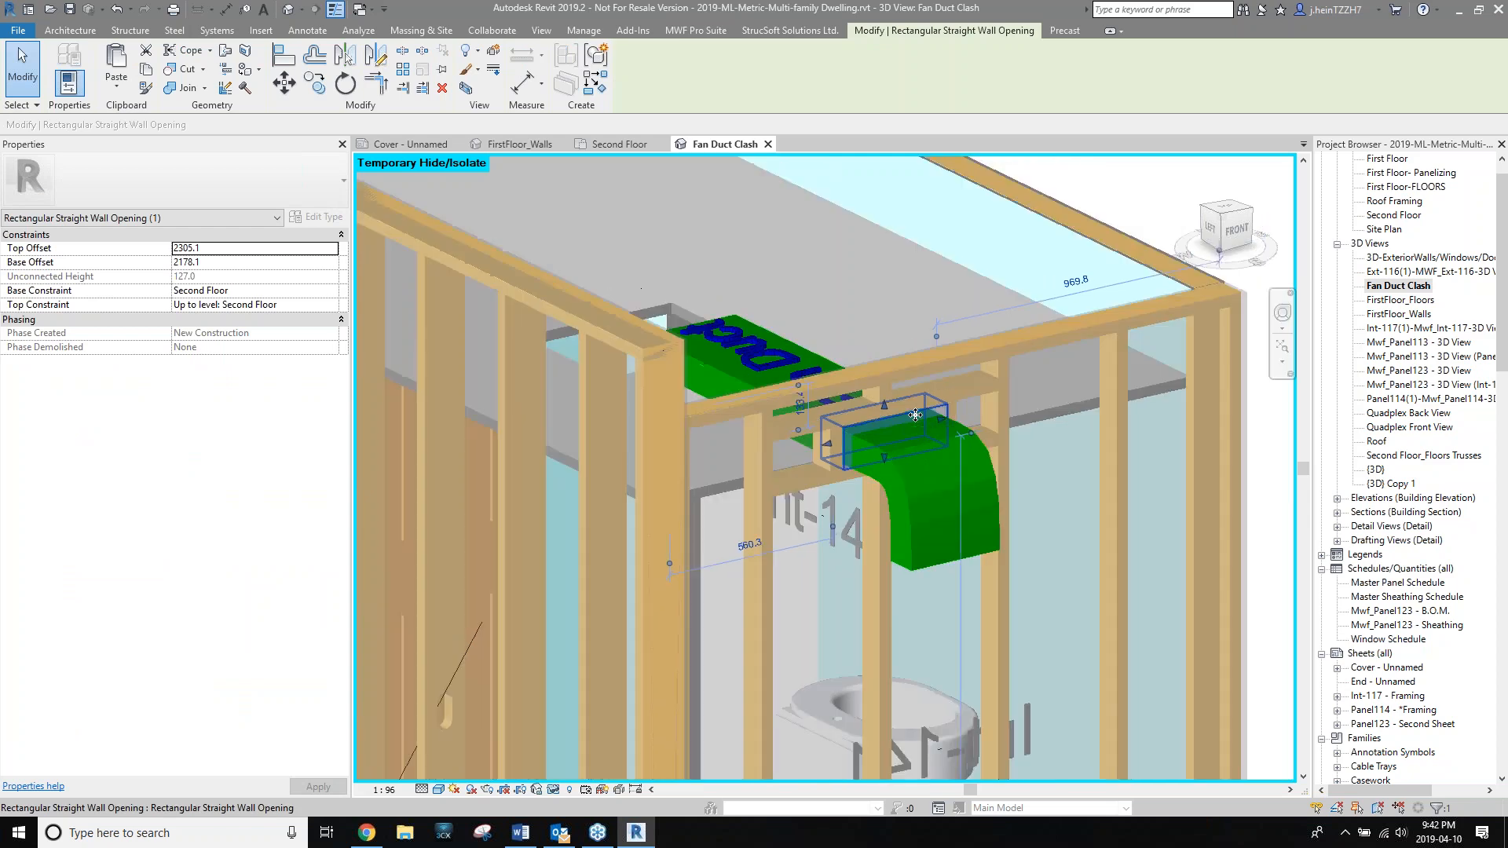
click(1167, 468)
middle_drag(1166, 468, 1121, 430)
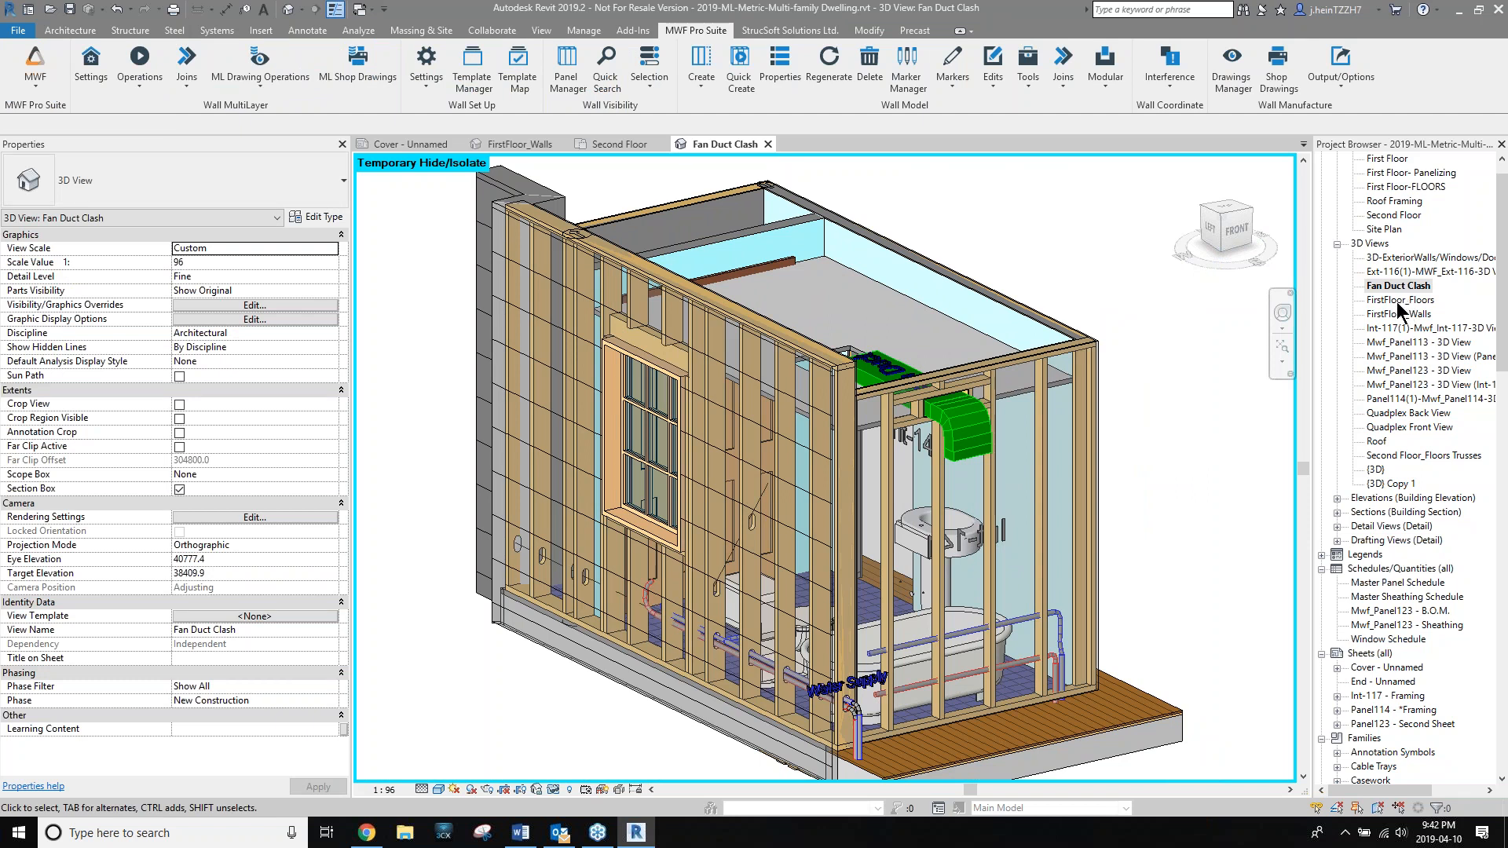
Open the FirstFloor_Floors 3D view and switch MWF to its floor module with the middle laminate floor selected.
double_click(1396, 300)
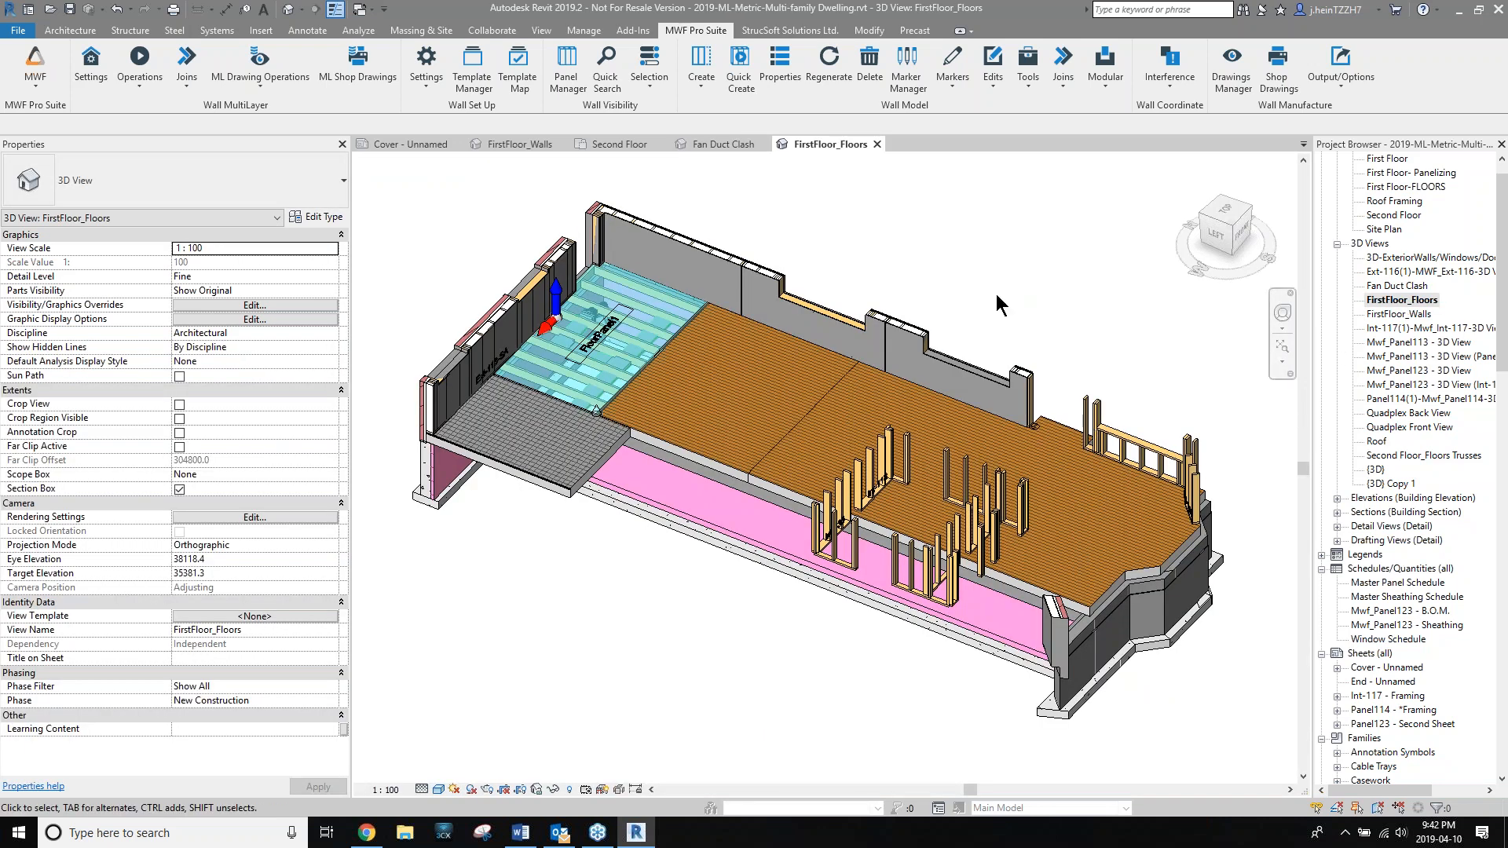
scroll(1086, 318, up, 2)
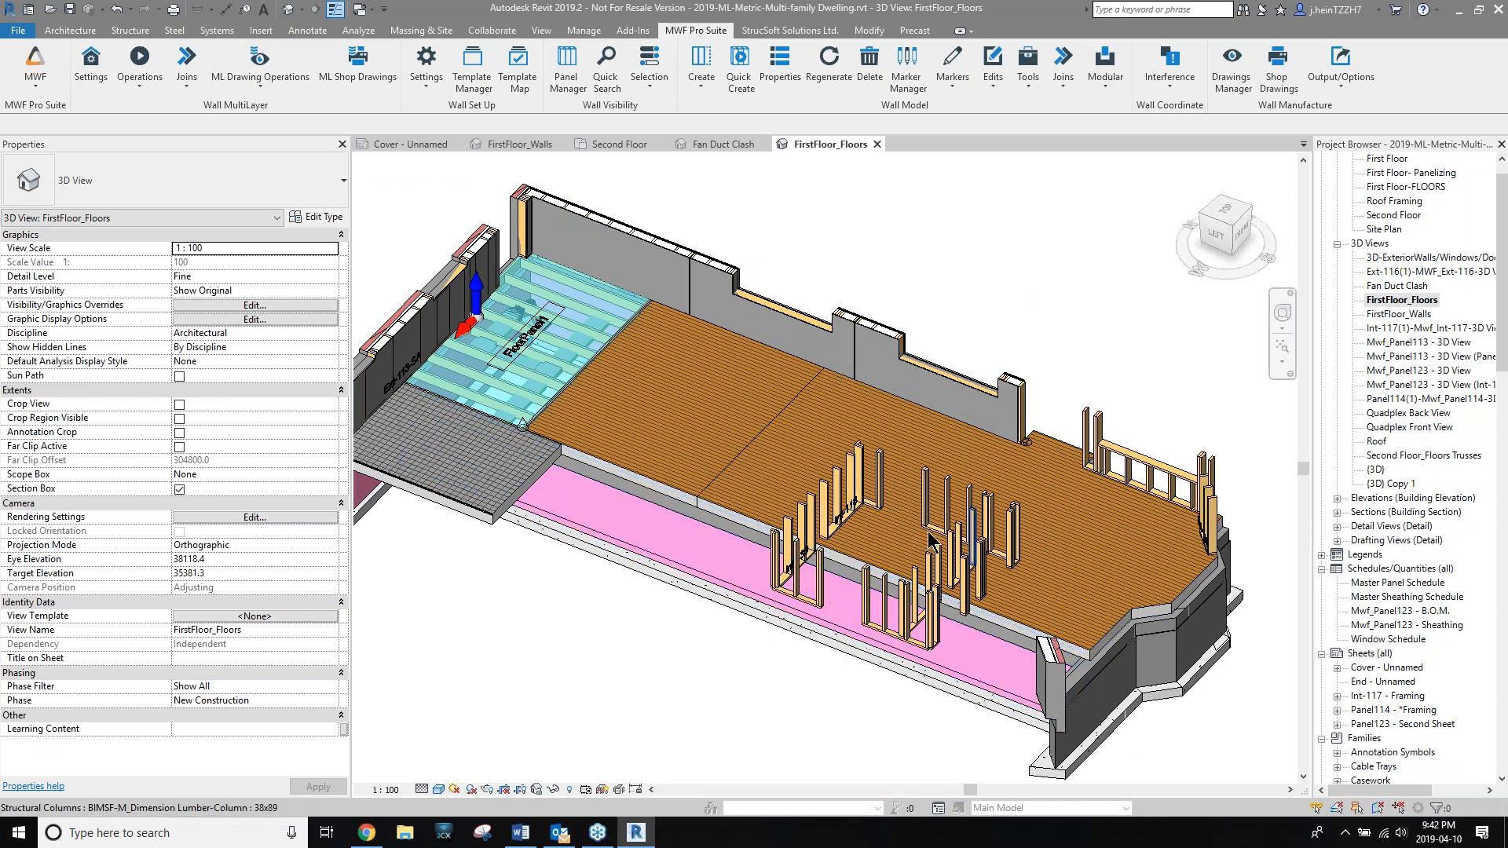
mouse_move(925, 286)
shift+middle_down()
mouse_move(946, 291)
mouse_move(932, 307)
shift+middle_up()
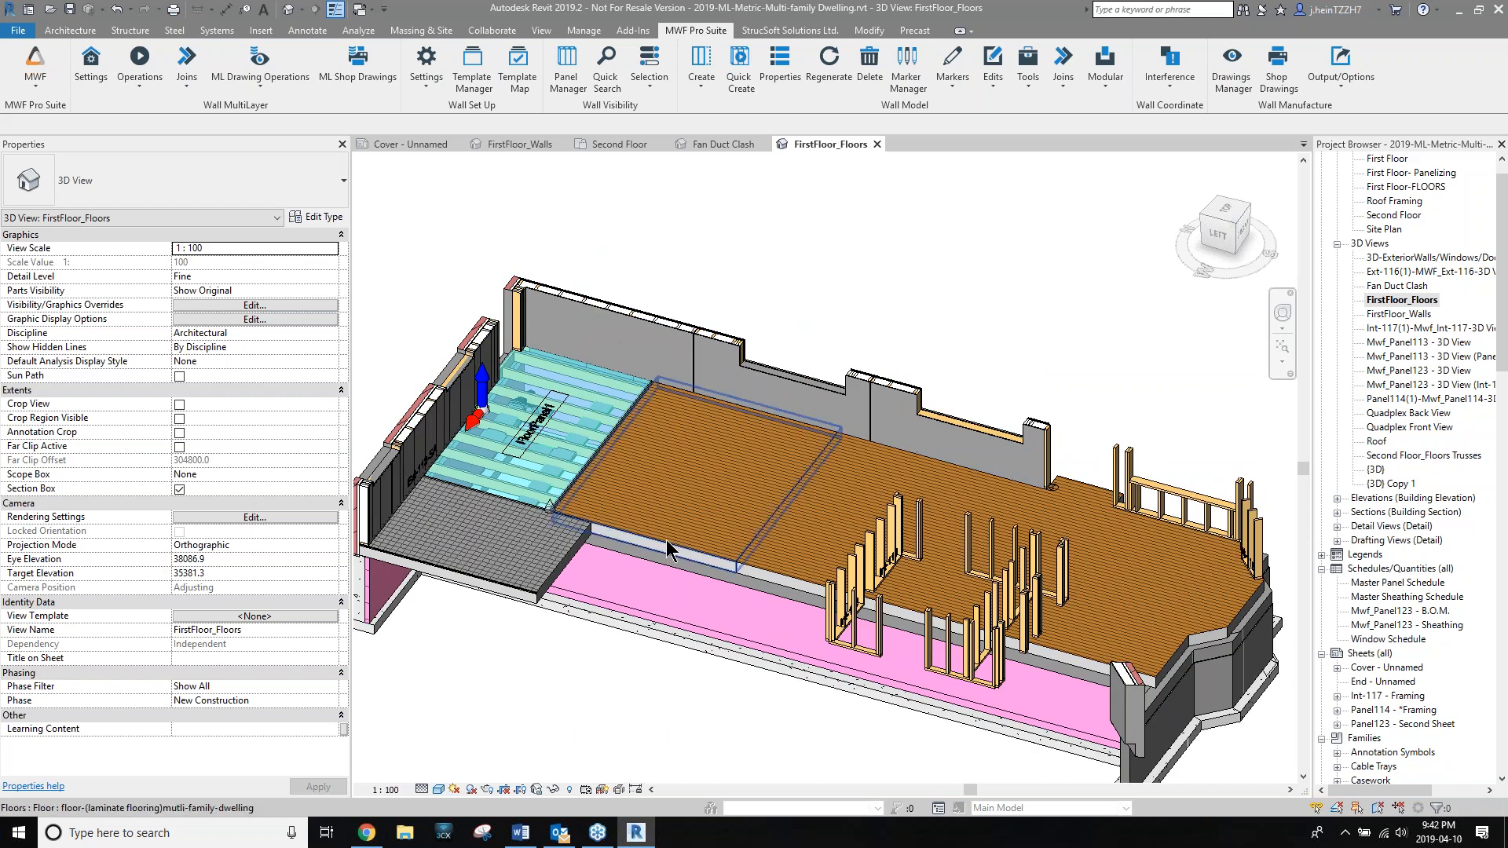
click(665, 503)
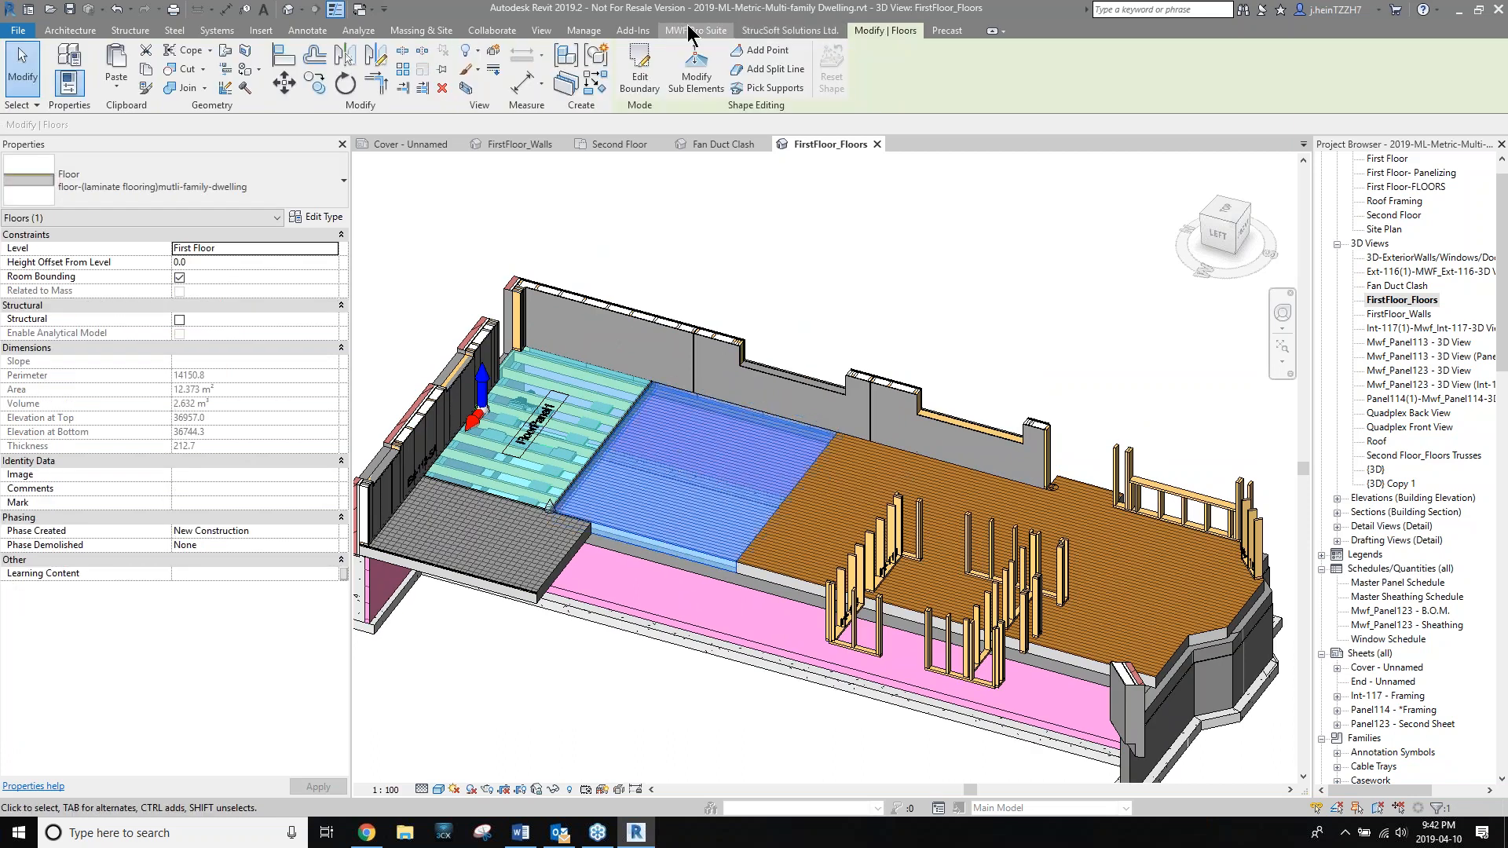
click(695, 30)
click(34, 66)
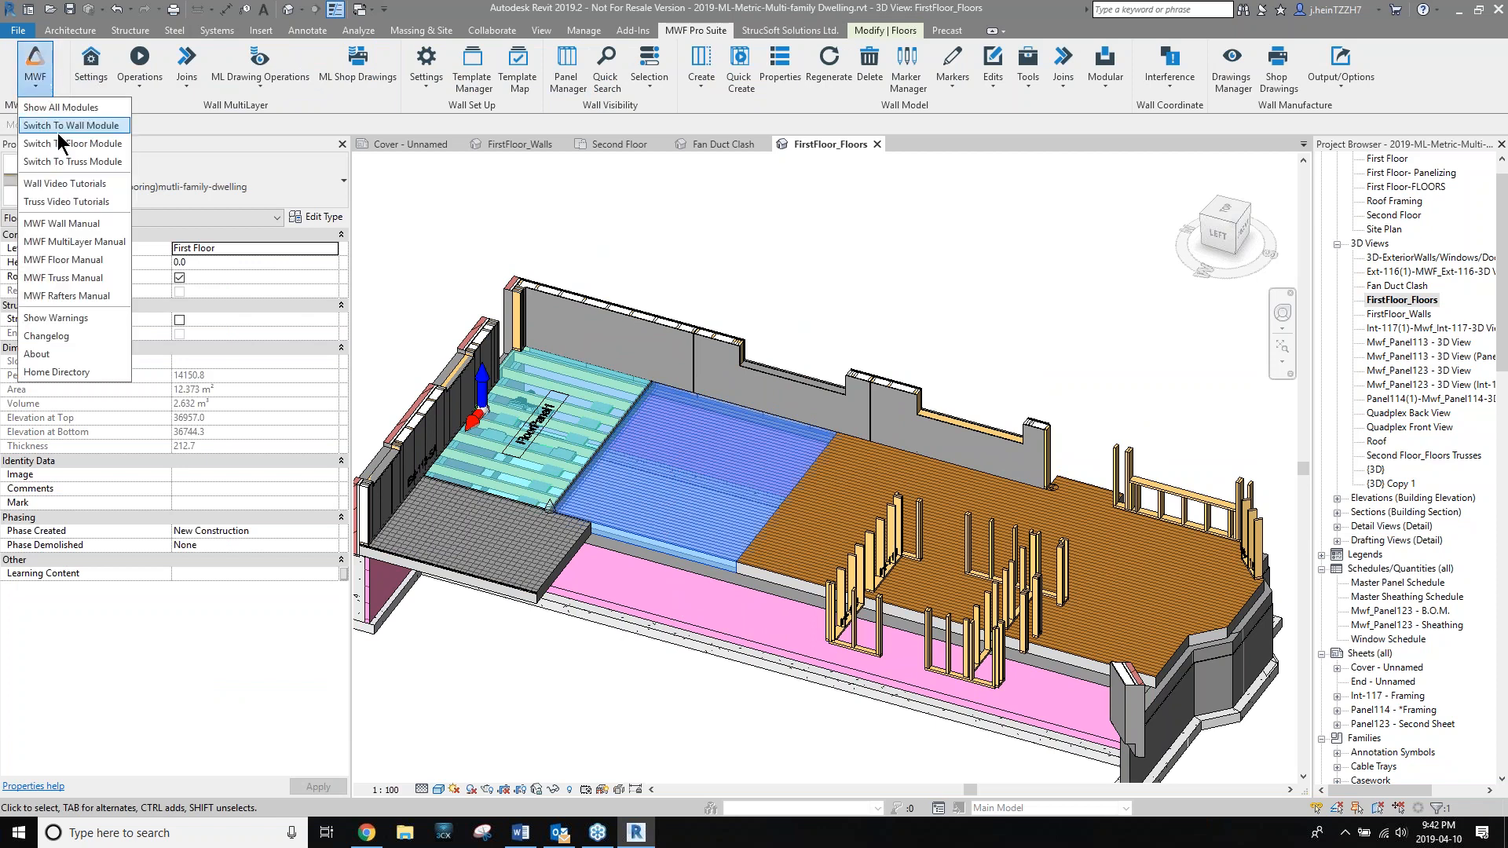
click(60, 145)
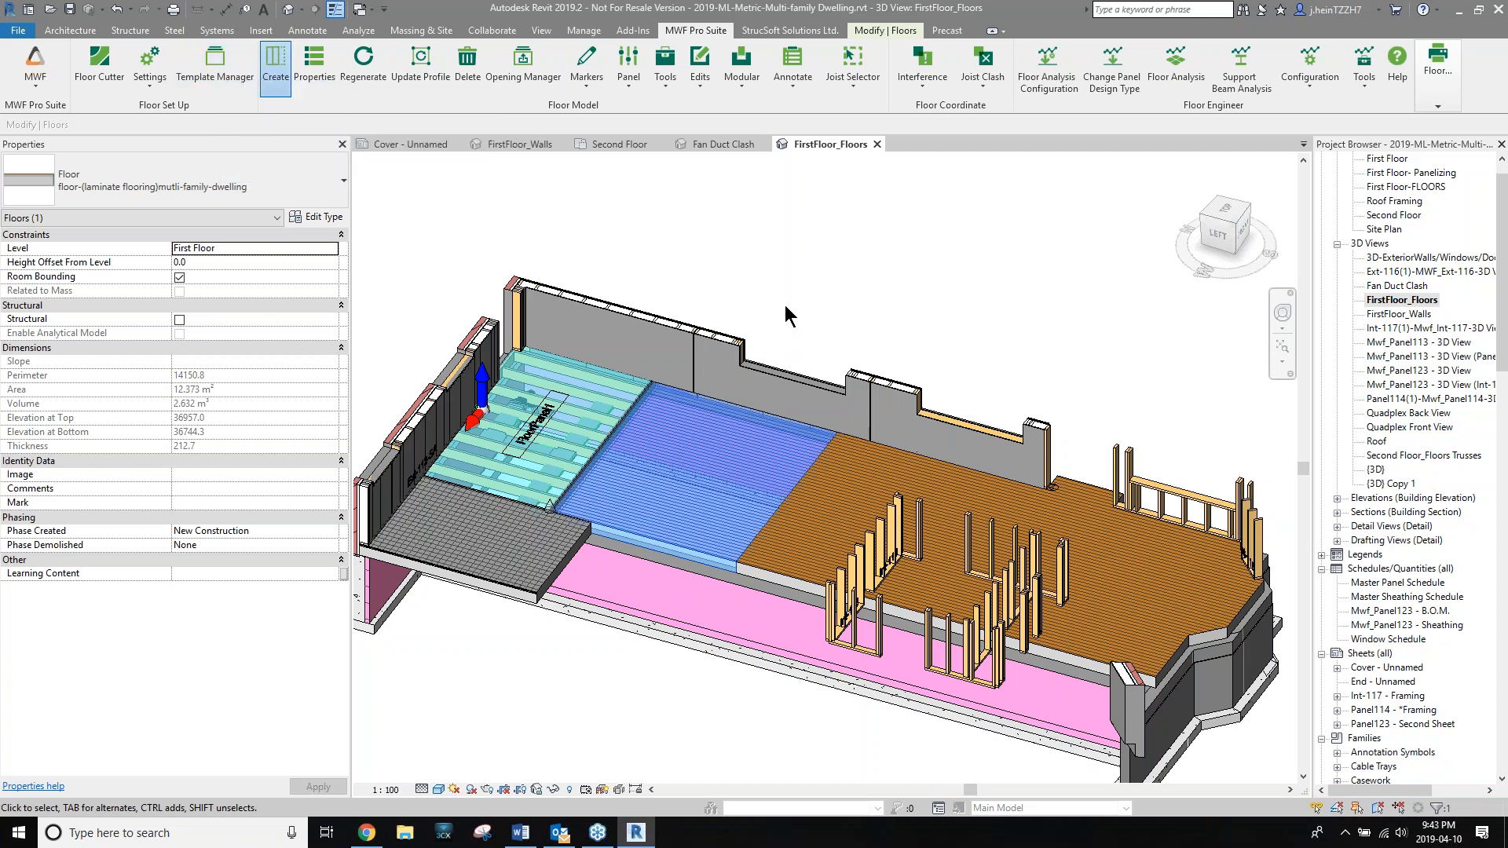
Create a floor panel on the middle laminate floor from the 38x184 Joists template and temporarily hide the floor finish over its framing.
click(686, 425)
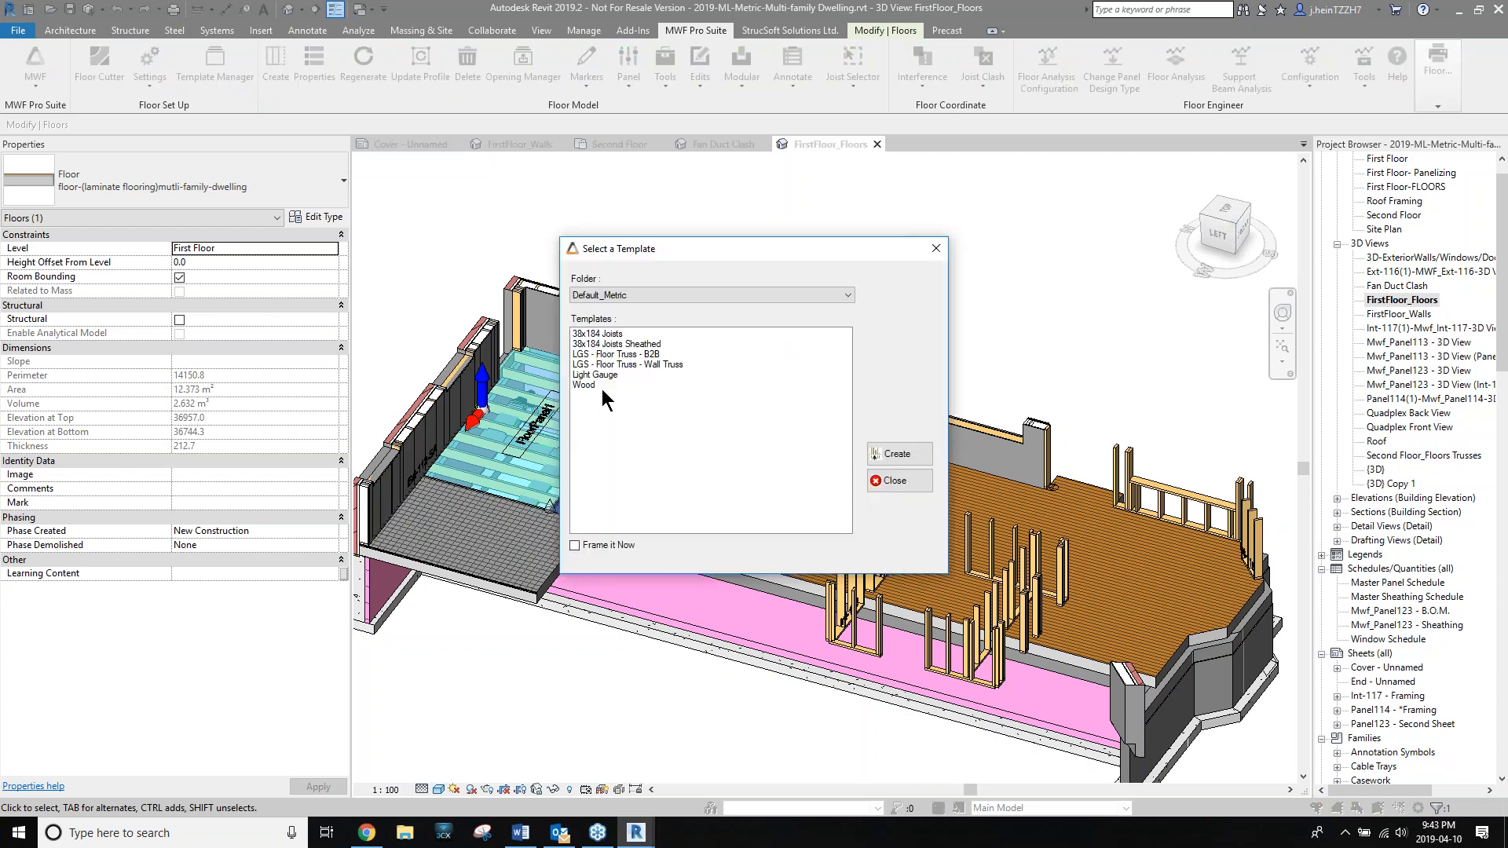
click(602, 334)
click(887, 454)
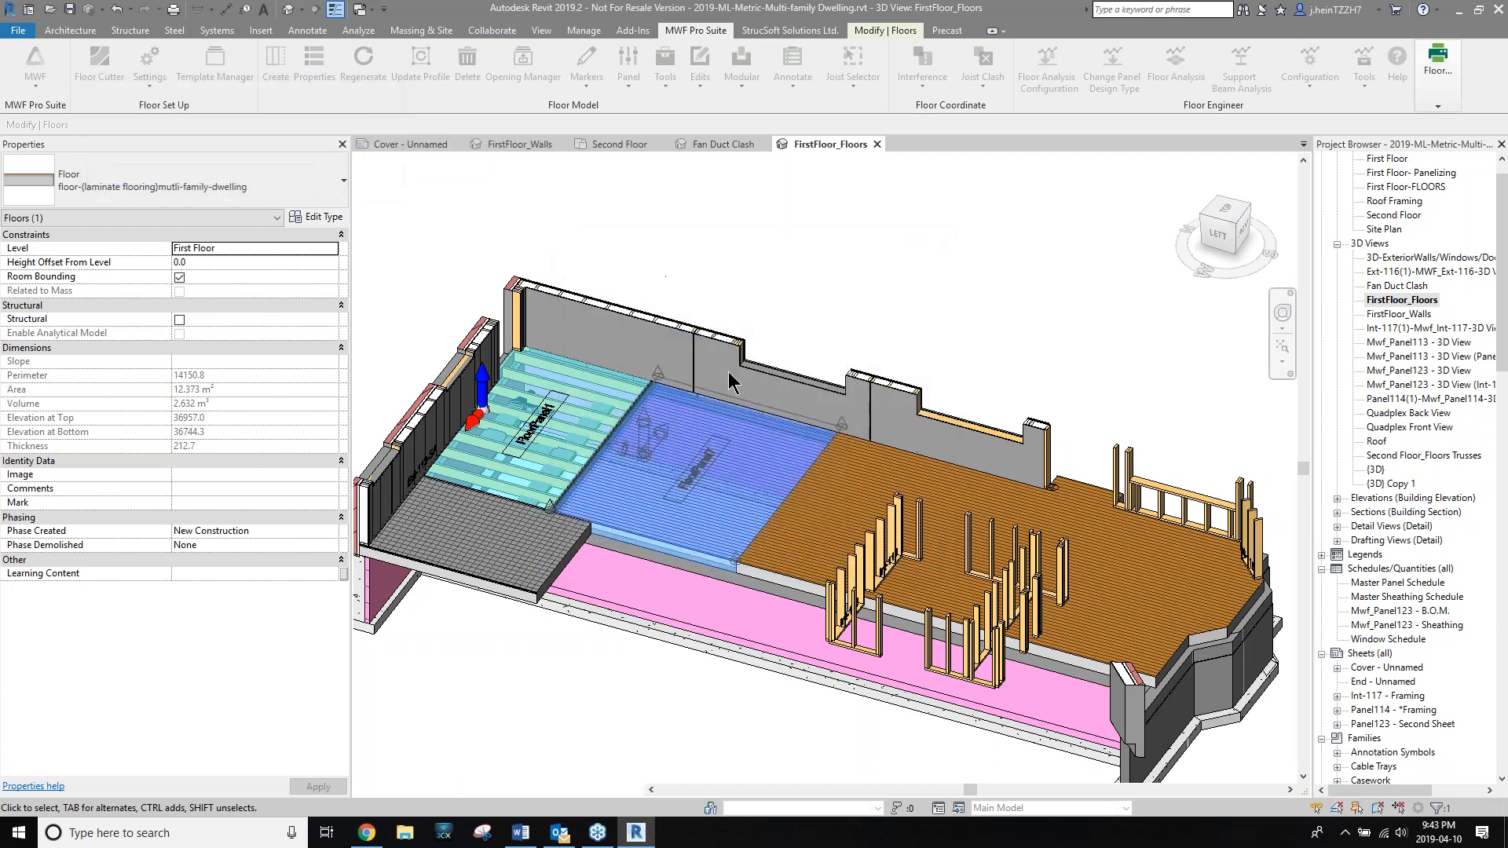
scroll(723, 412, up, 2)
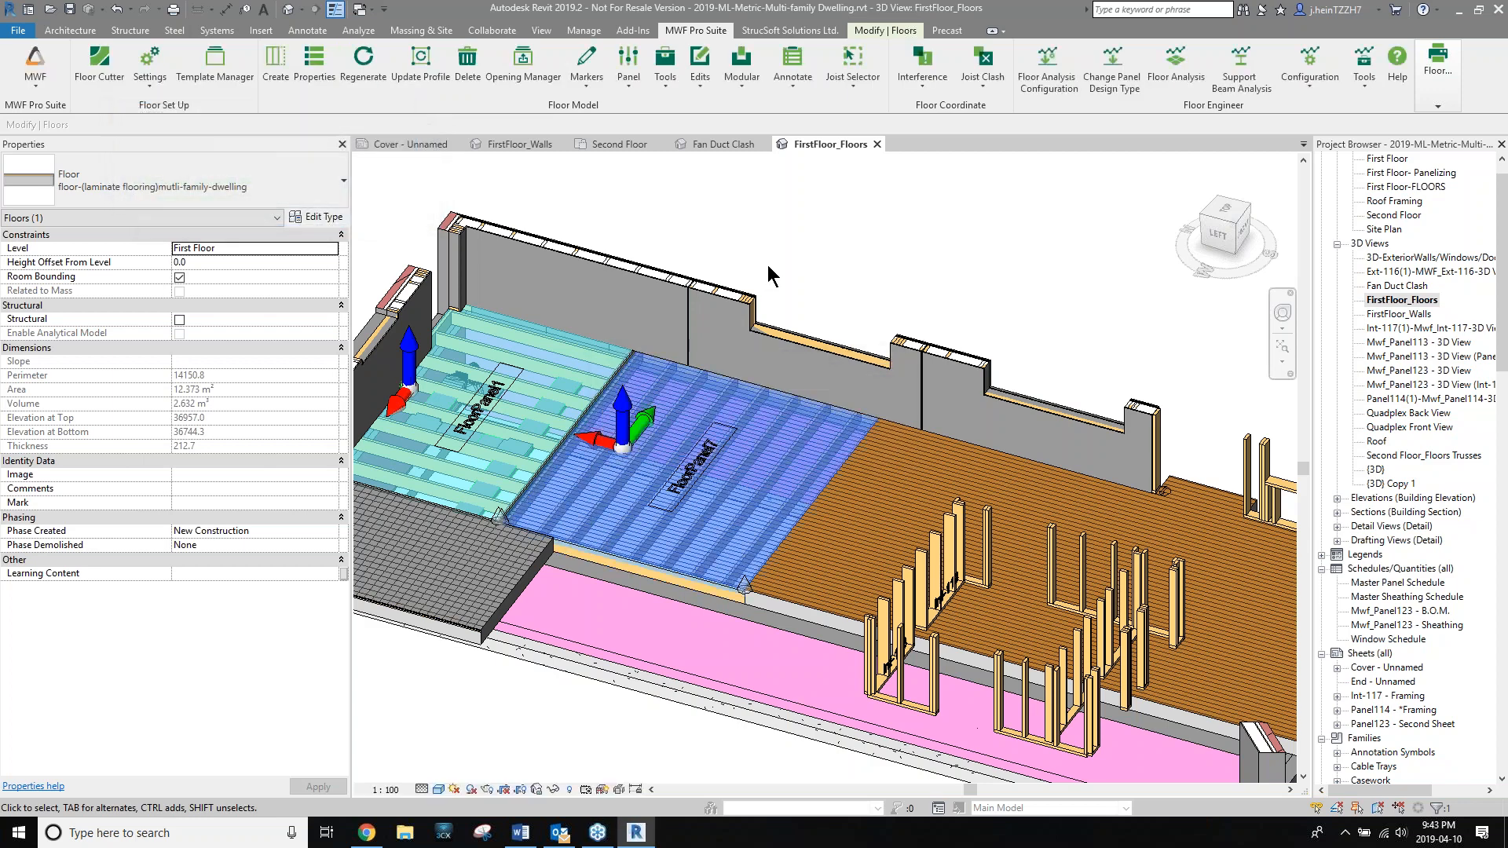
click(554, 789)
click(592, 750)
scroll(629, 424, up, 3)
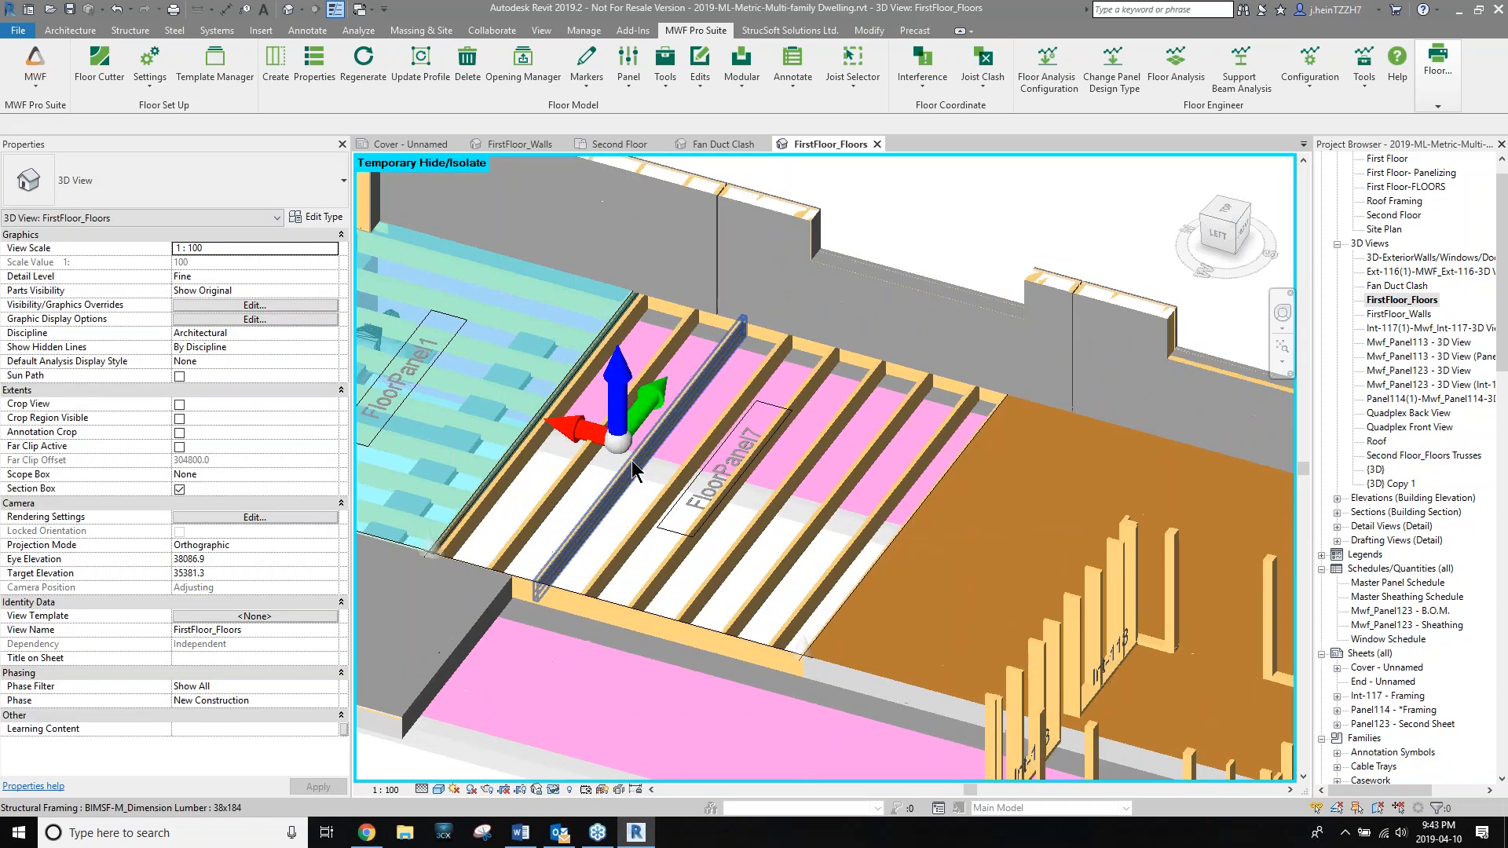
Rotate FloorPanel7's direction arrows by 45 degrees and regenerate the panel so its joists follow the new direction.
click(628, 422)
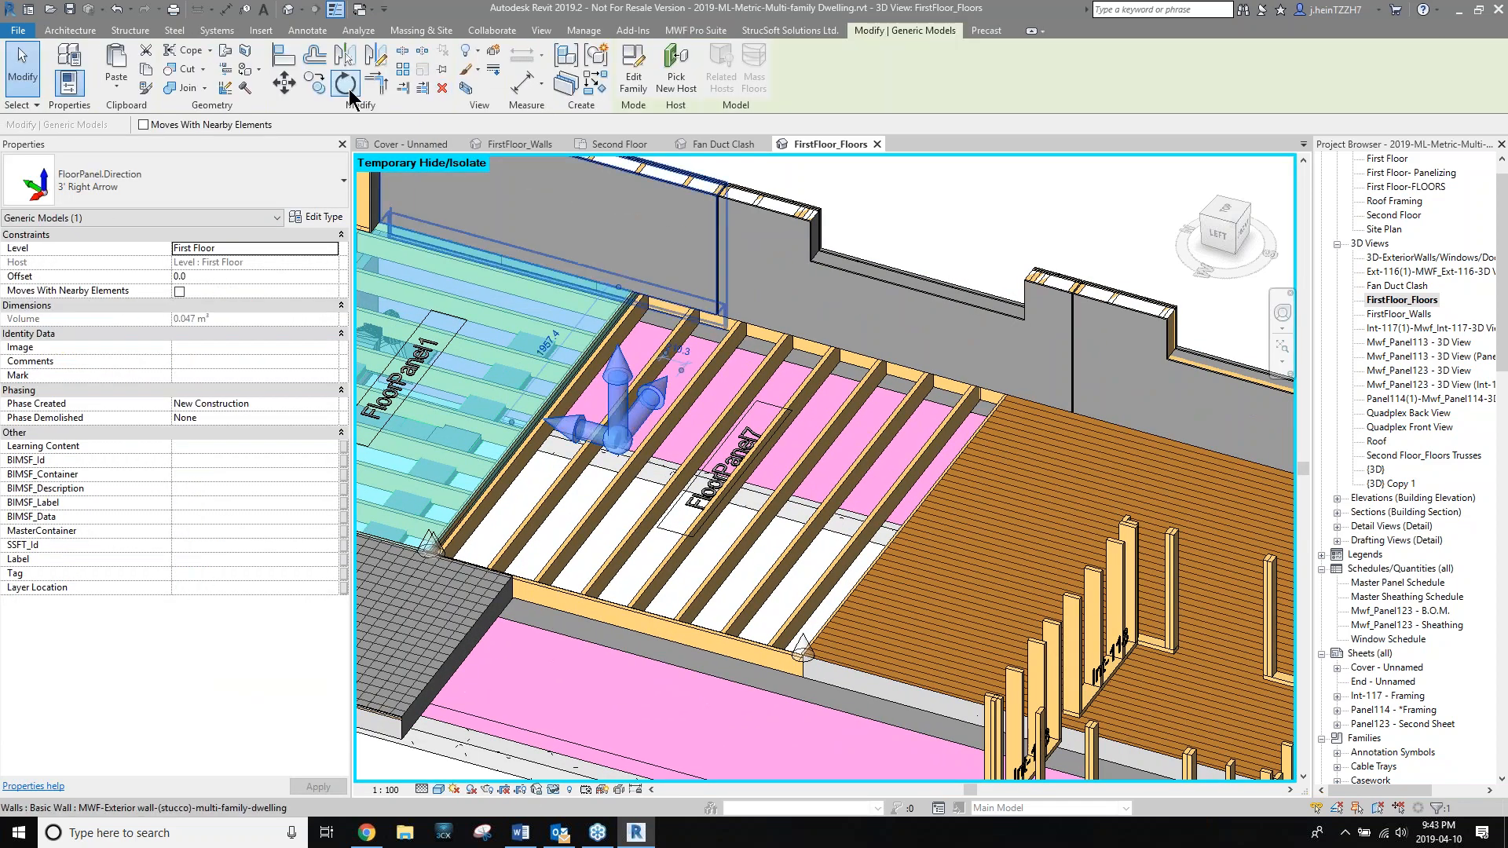
click(345, 82)
click(307, 123)
text(45)
key(Return)
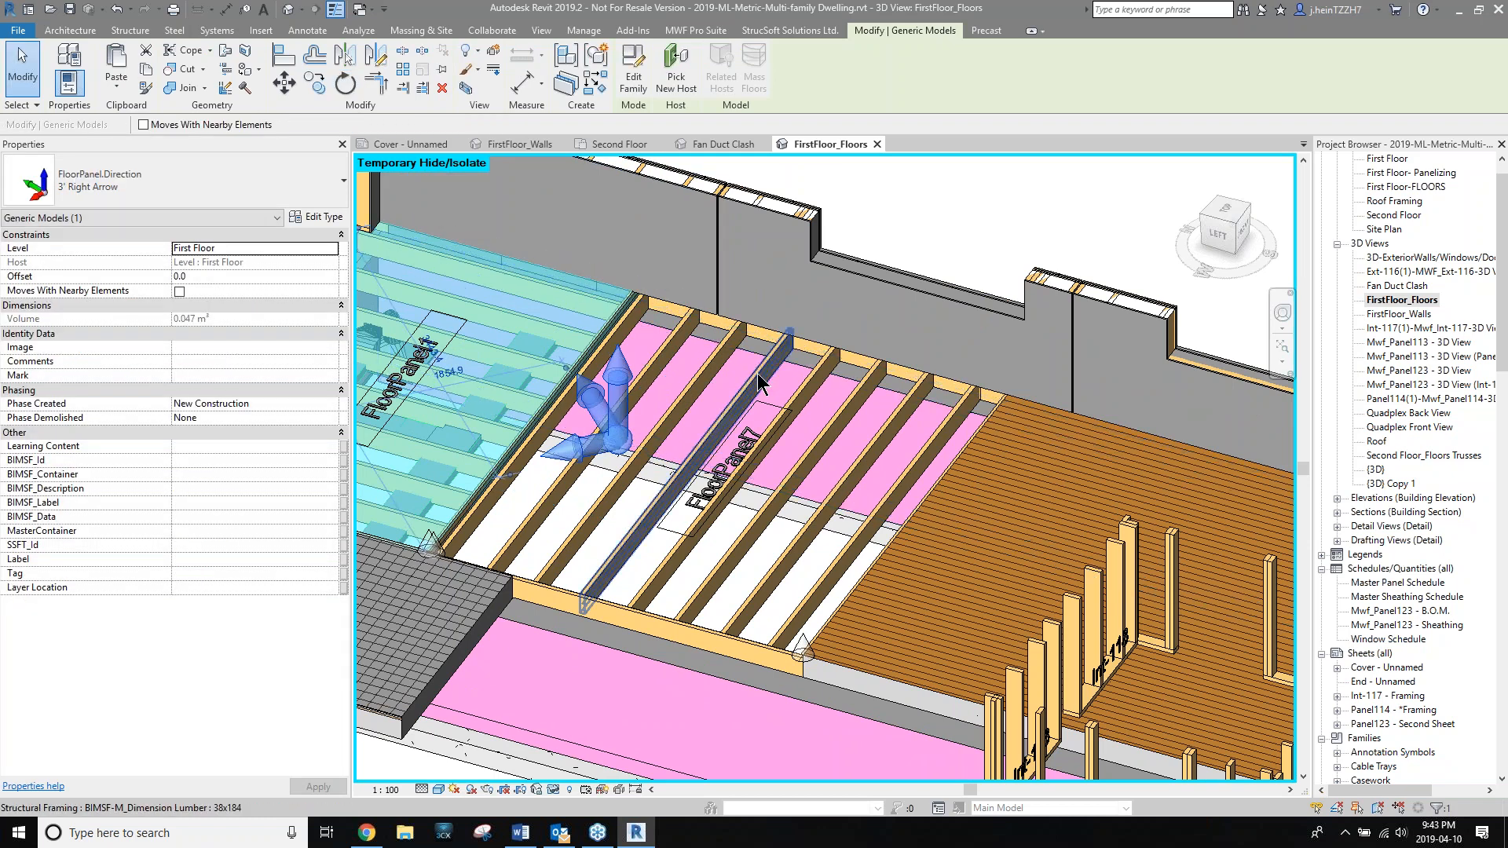
click(758, 384)
click(695, 30)
click(363, 66)
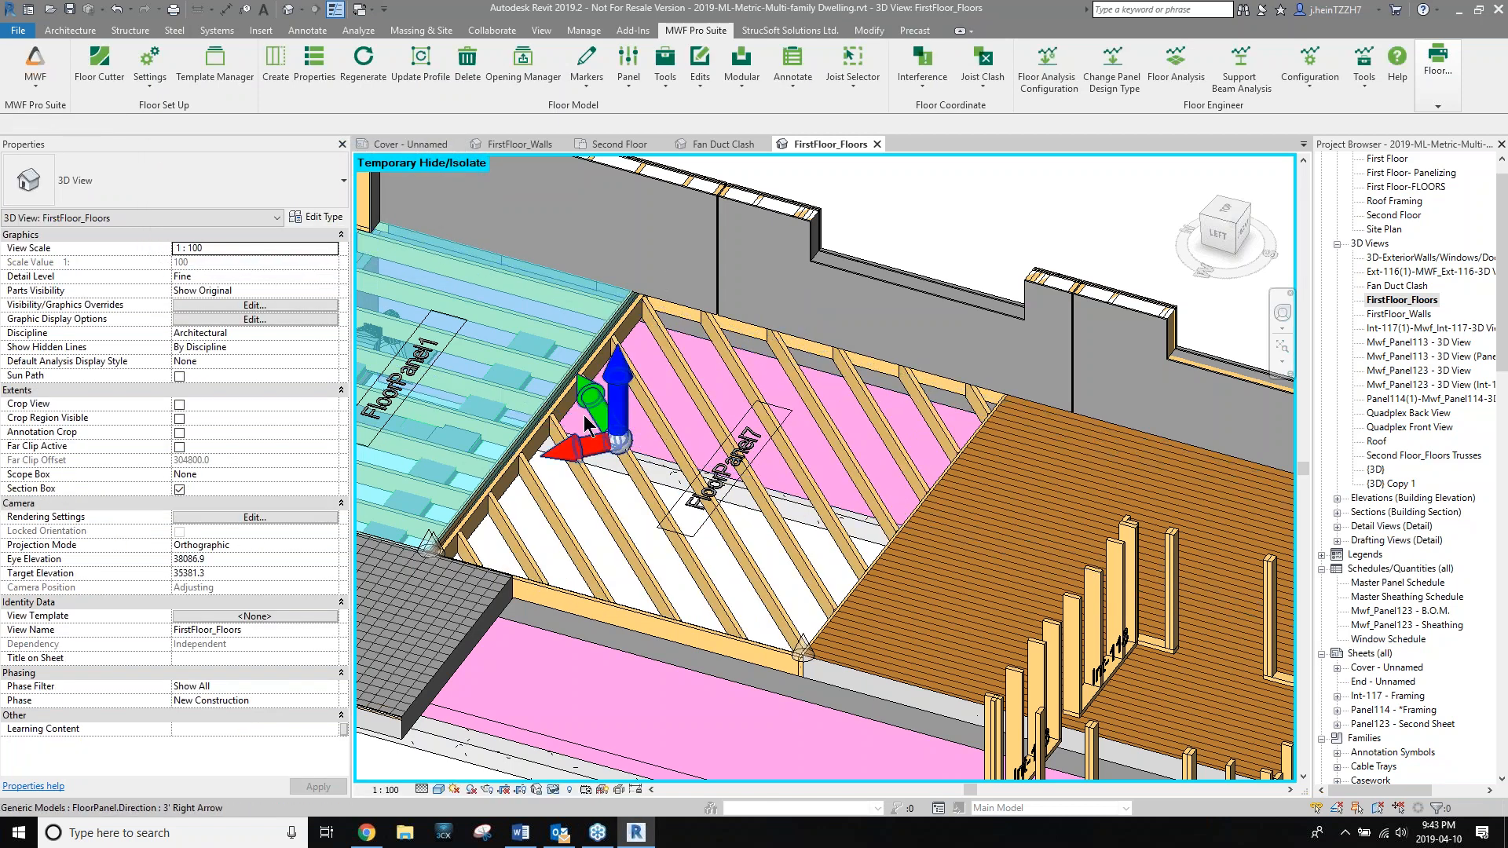
Try moving the boundary edge of the large laminate floor beside FloorPanel7 inward, and discard the sketch edits.
scroll(591, 368, down, 2)
middle_drag(795, 414, 595, 364)
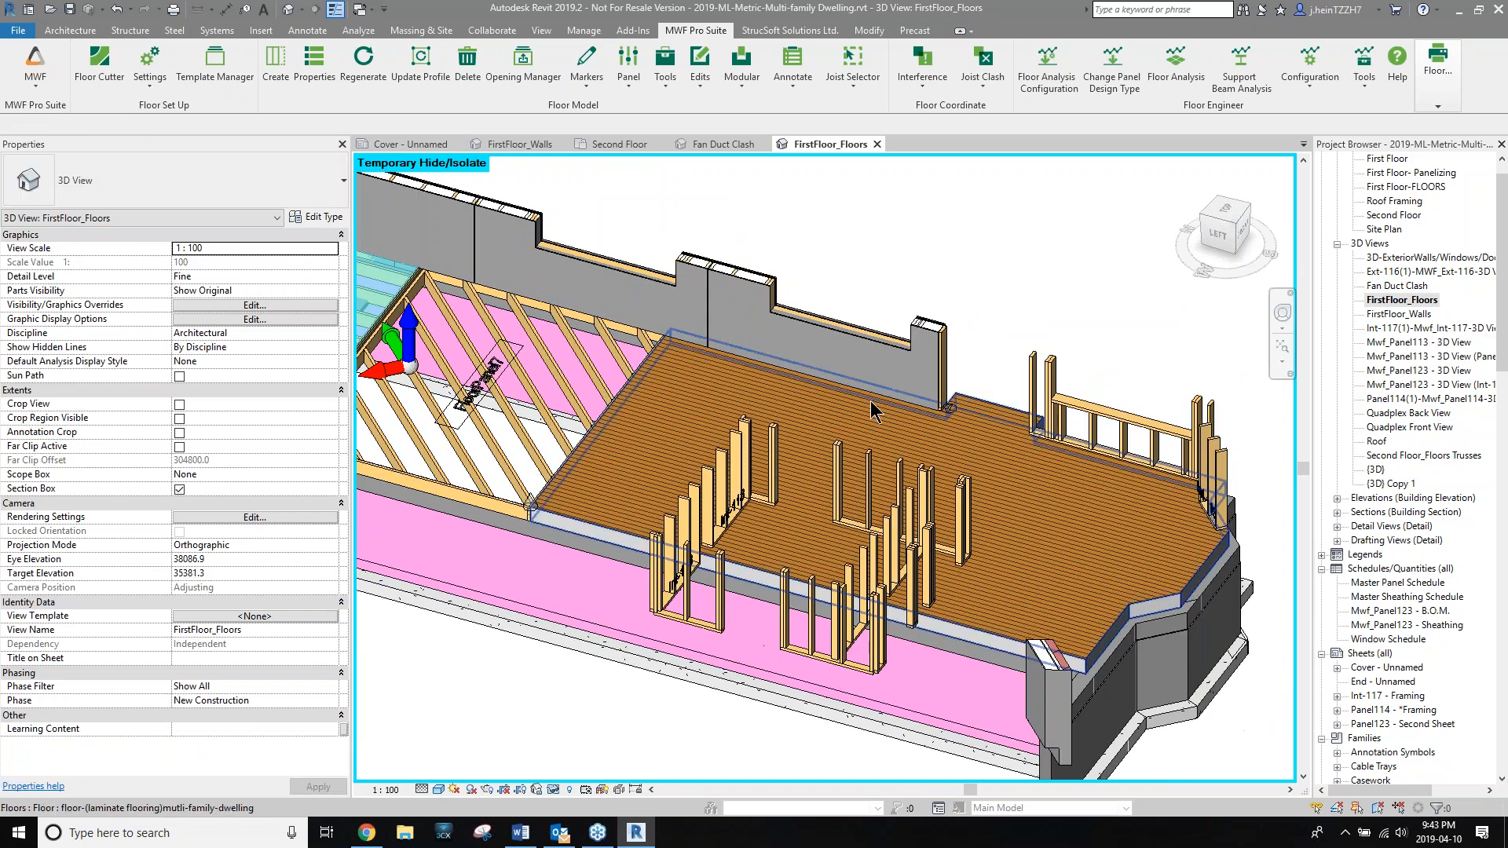
click(872, 421)
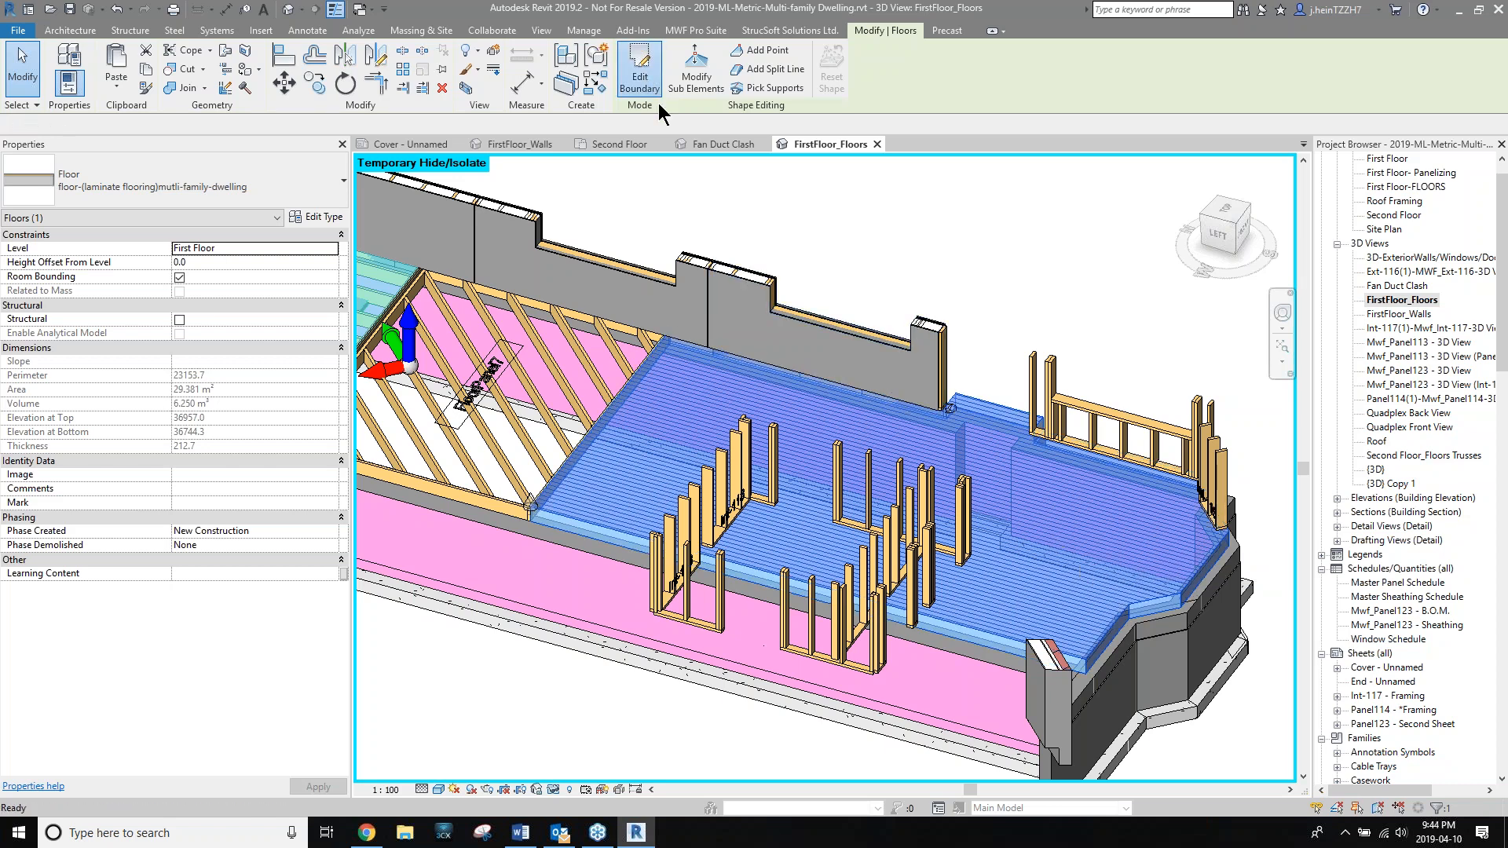
click(640, 75)
click(625, 390)
drag(625, 389, 826, 445)
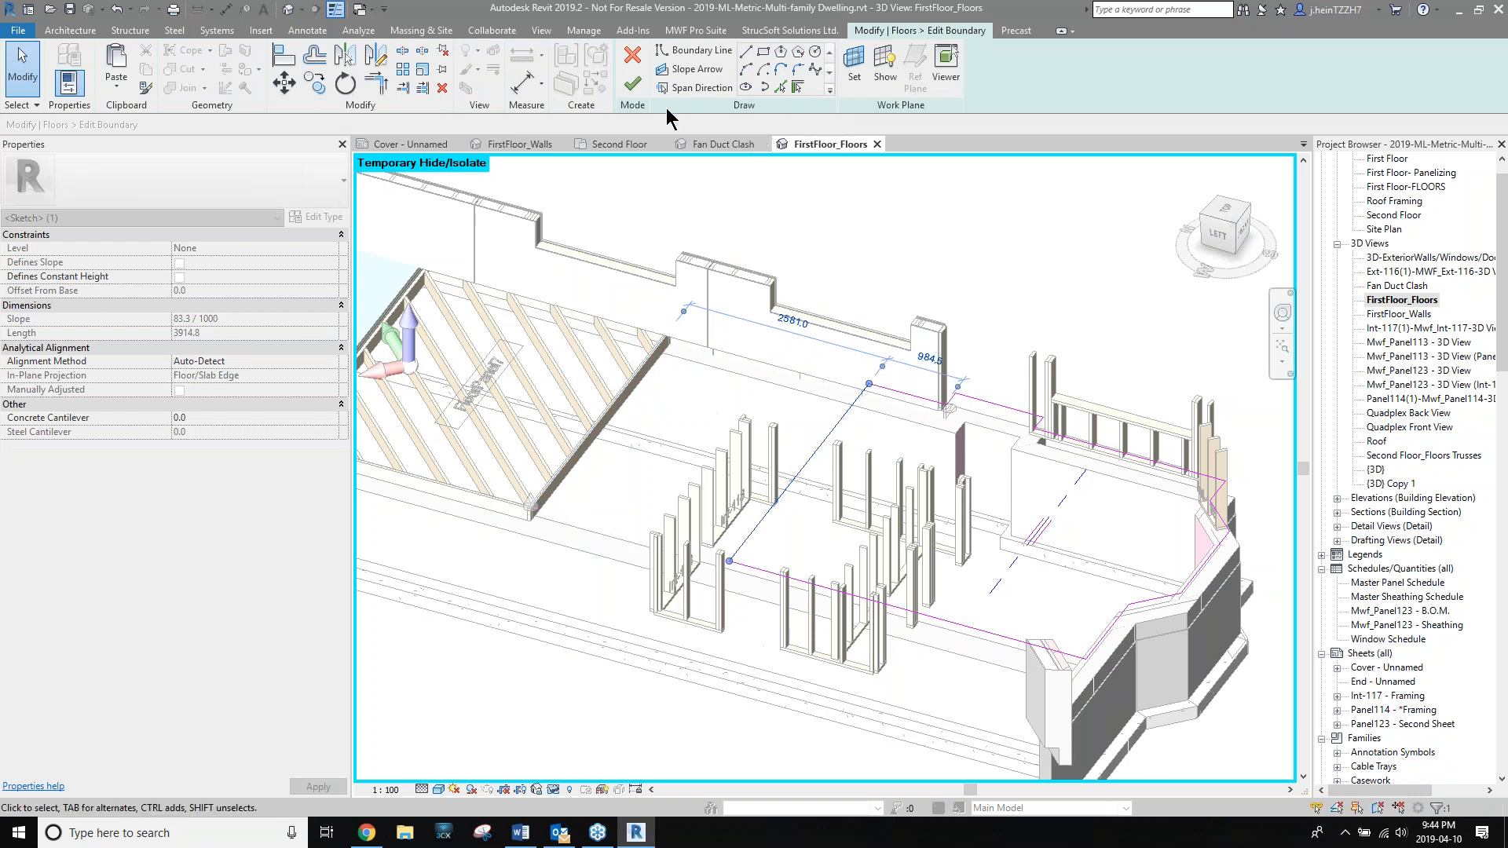
click(632, 54)
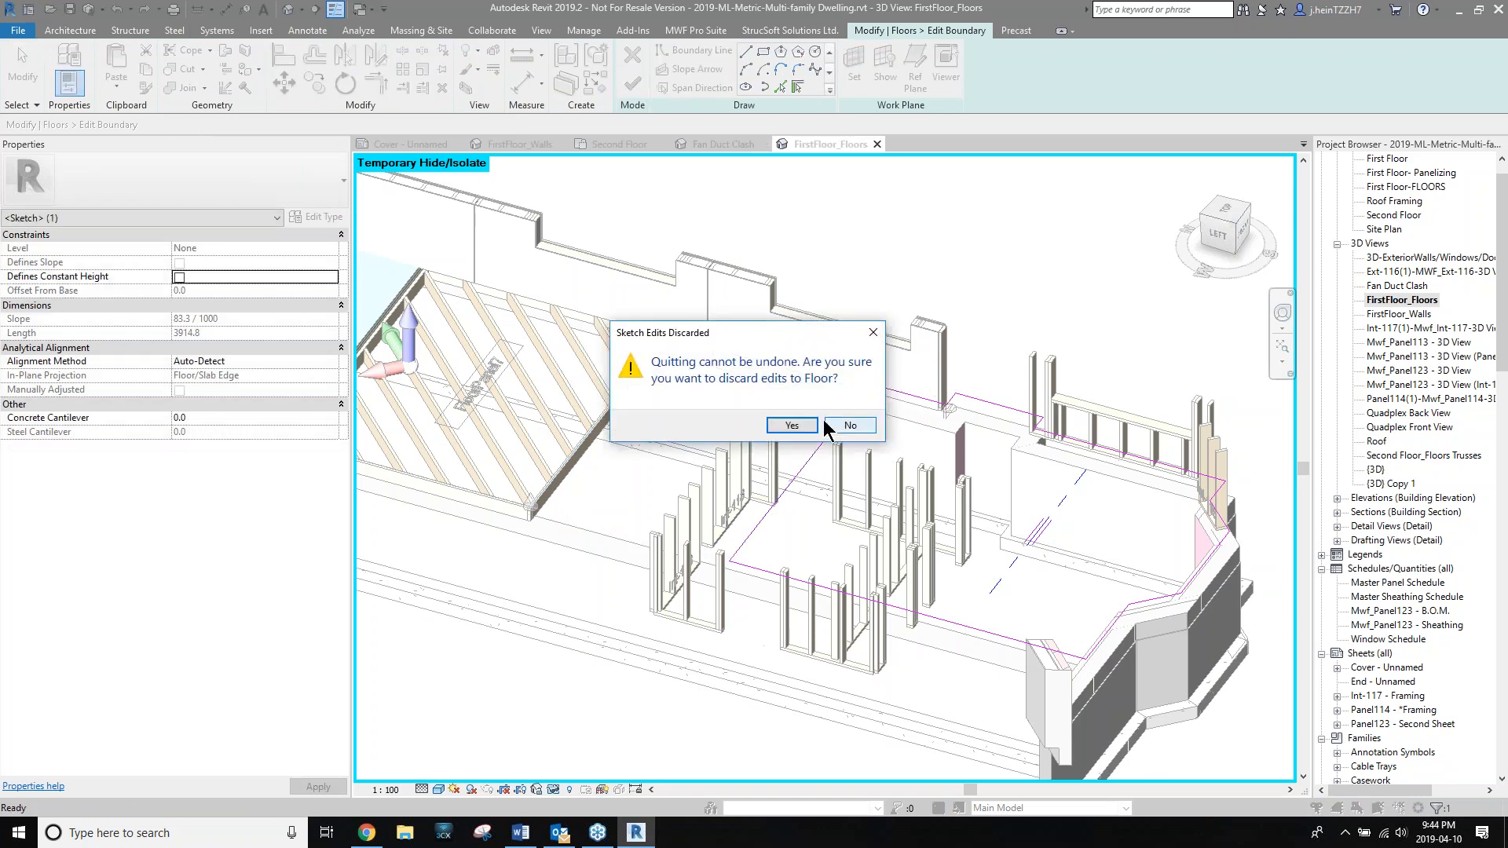
click(801, 428)
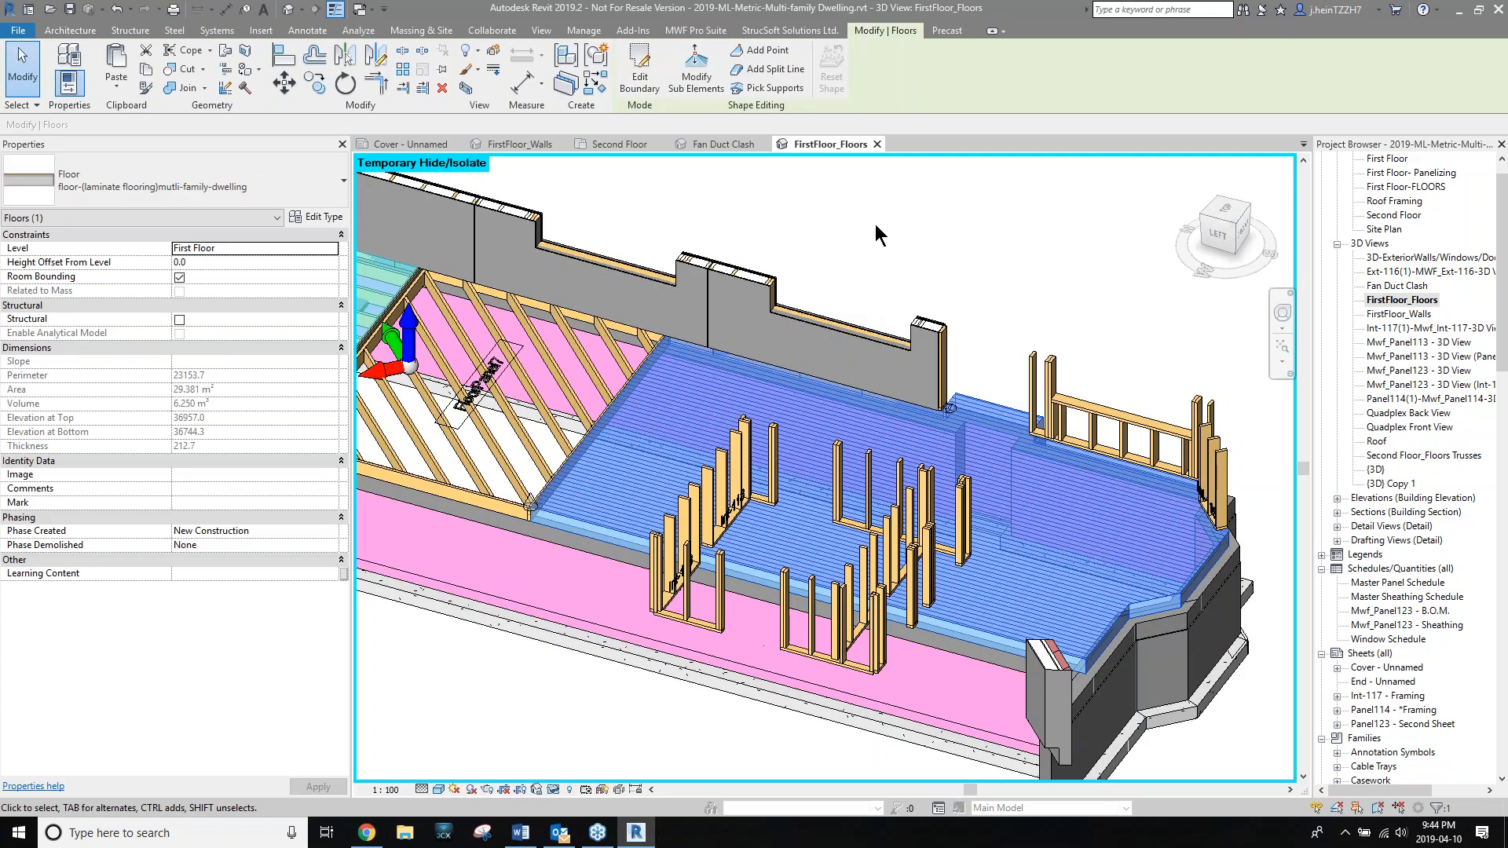
Start a model line and set its work plane by picking the large laminate floor.
click(675, 31)
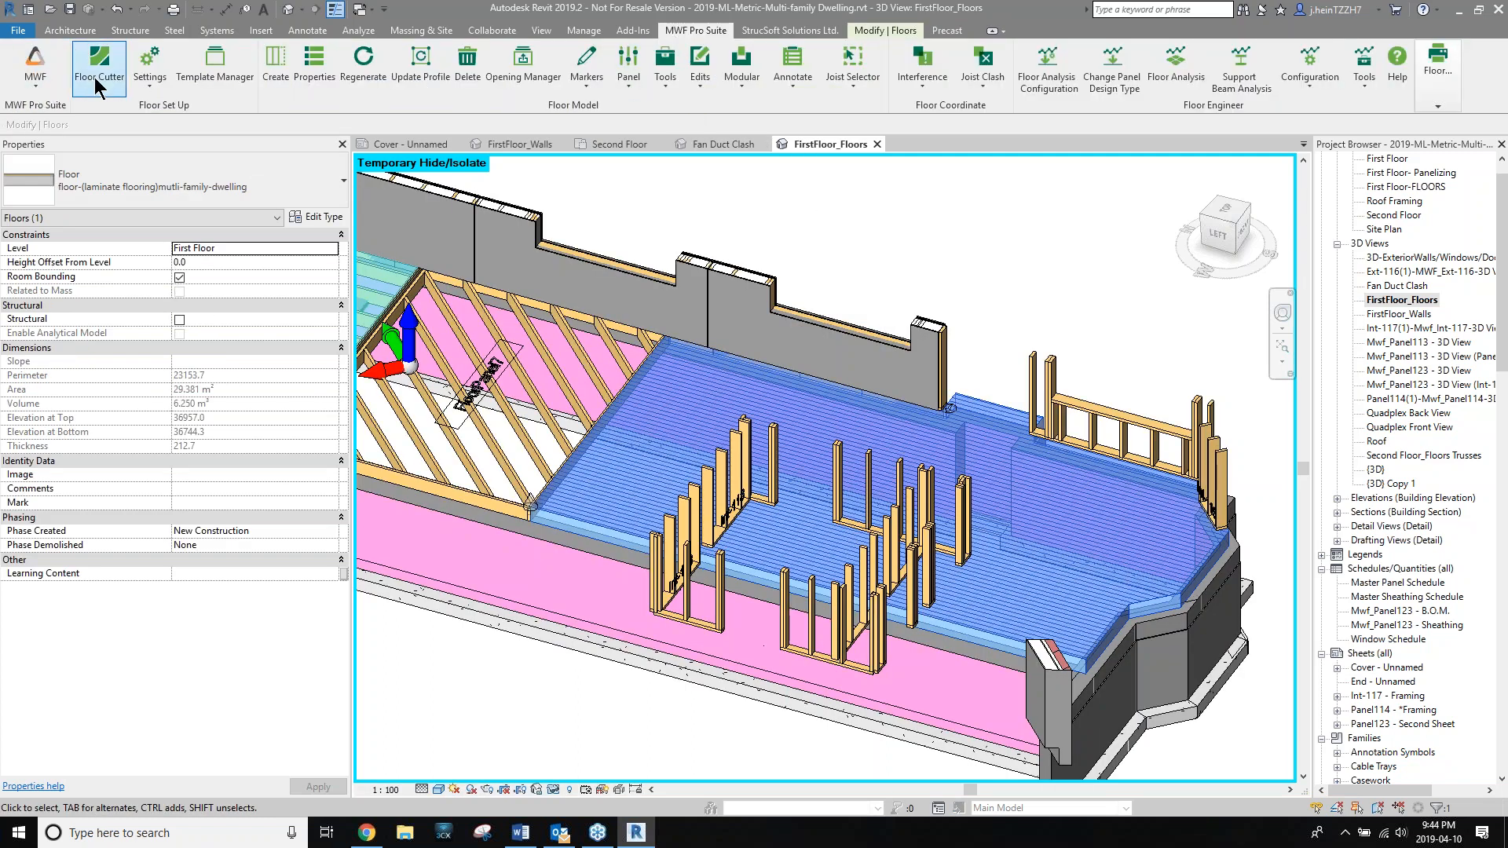
click(74, 31)
click(650, 69)
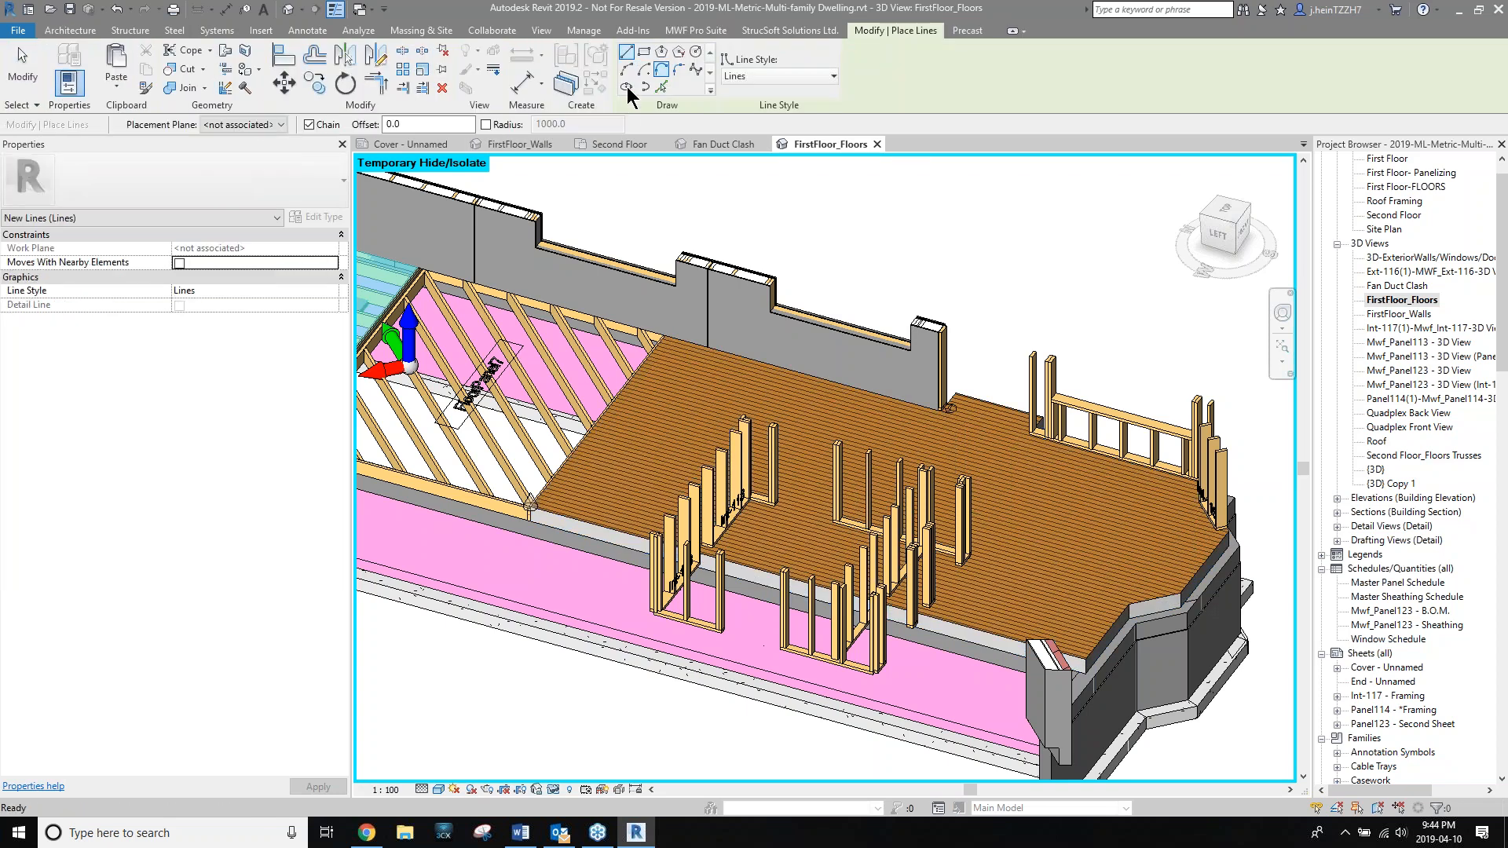
click(279, 124)
click(270, 444)
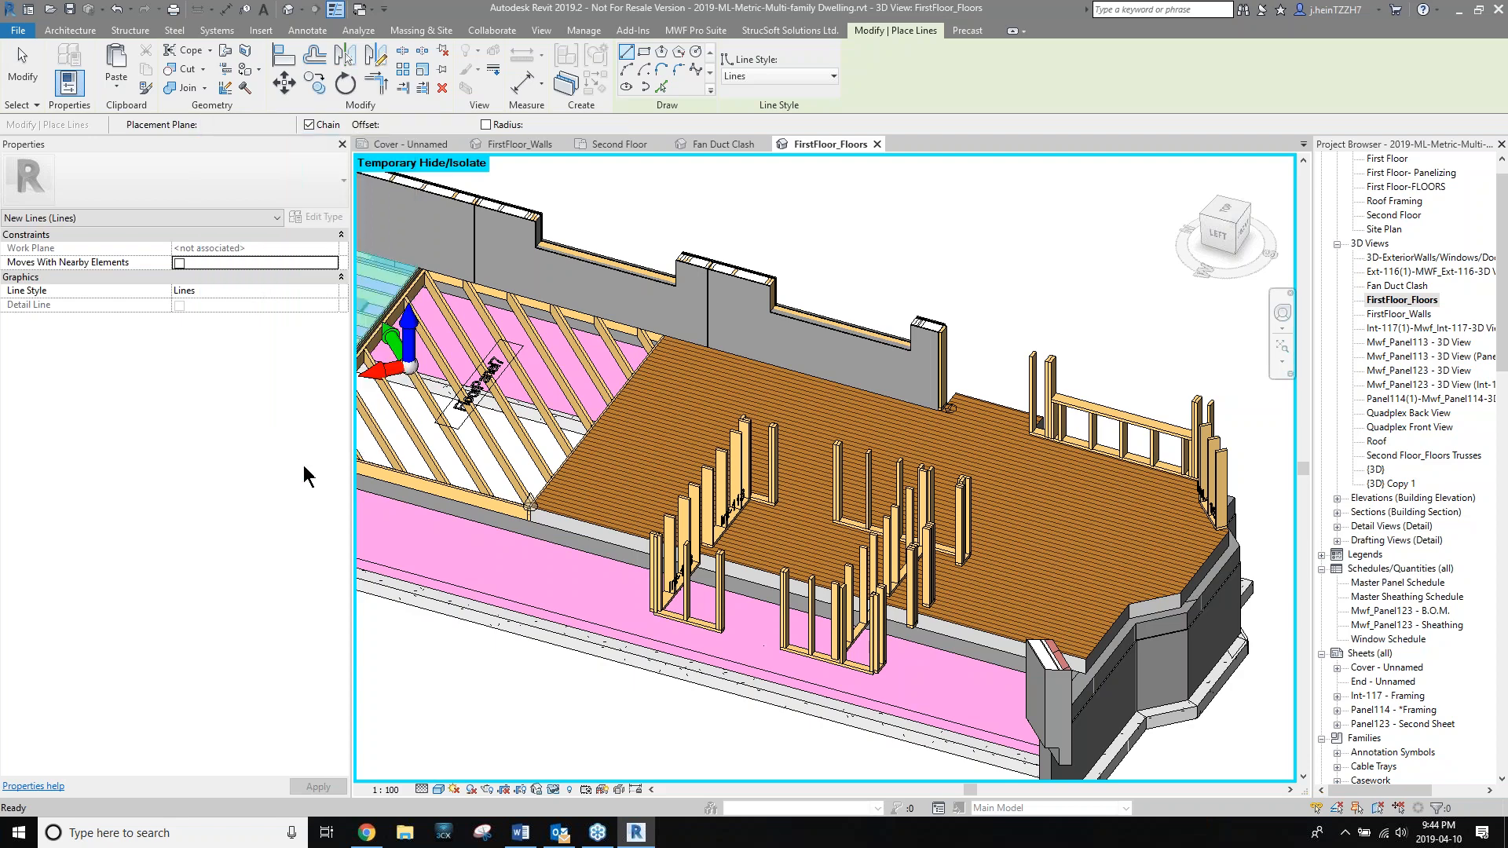
click(707, 506)
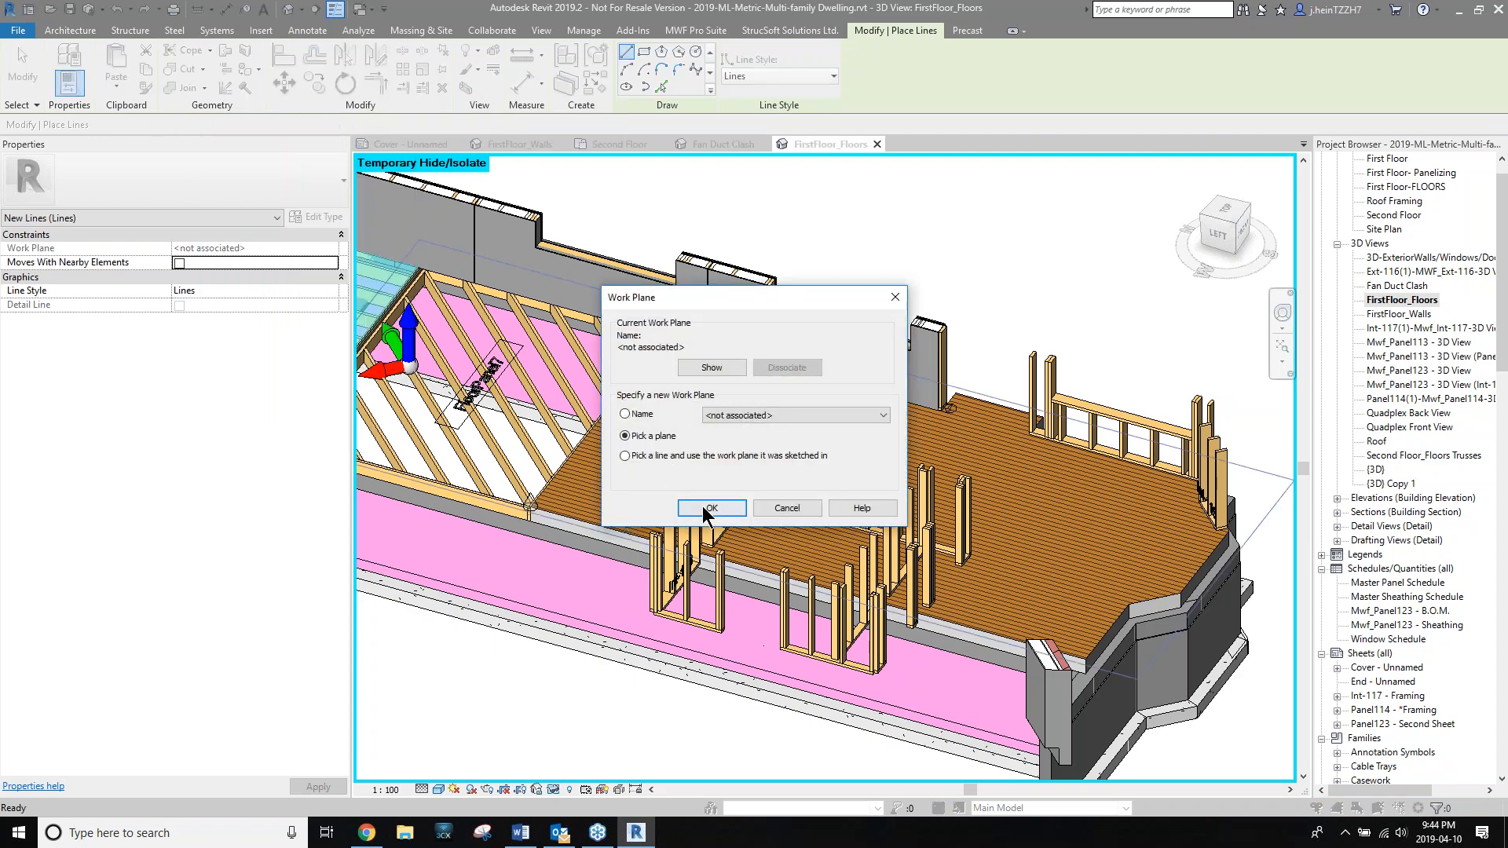
key(Escape)
click(650, 70)
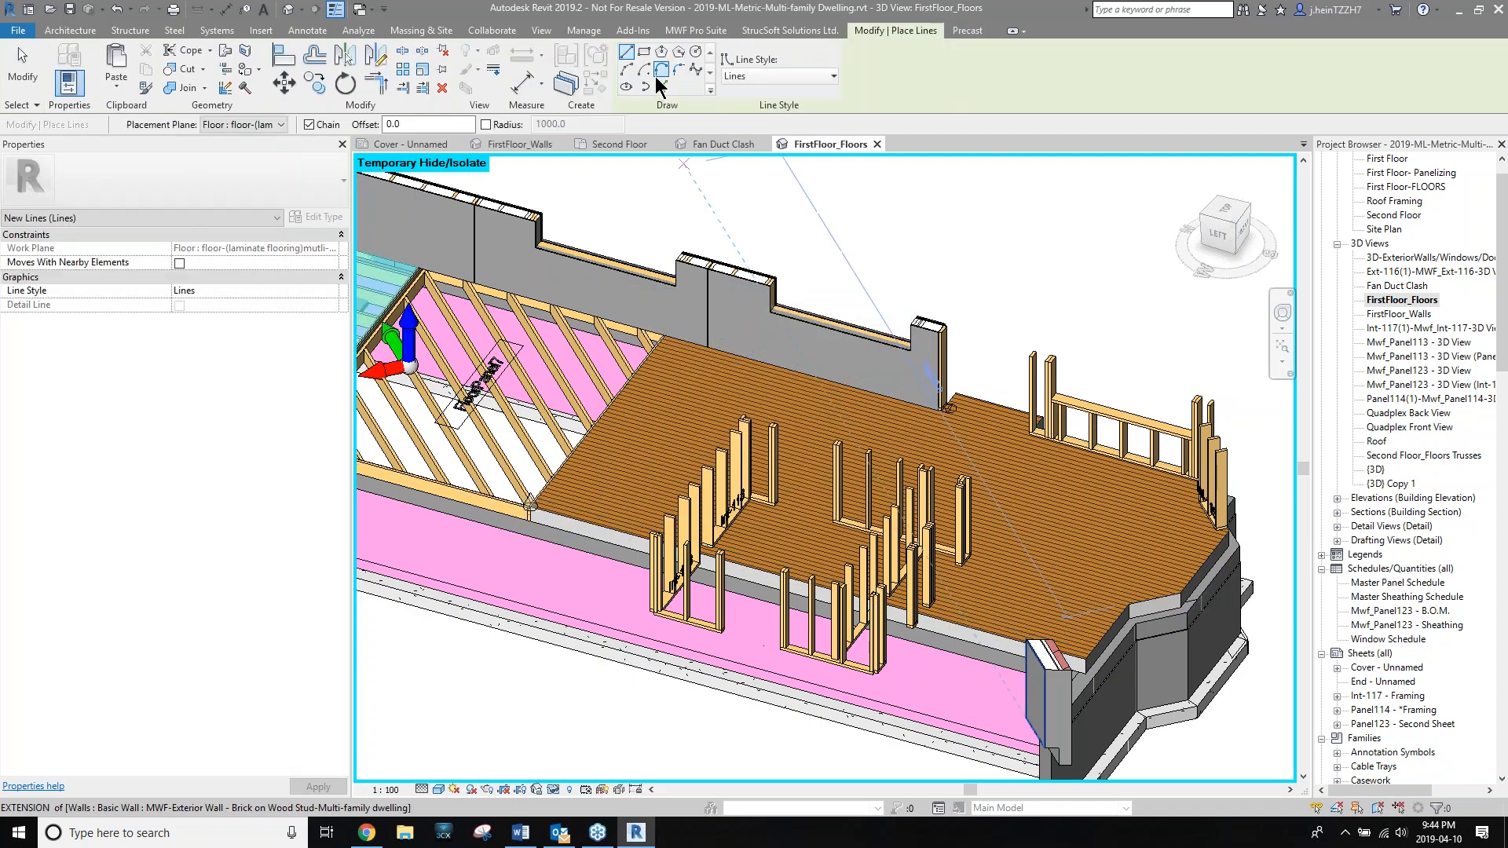
Draw a model line about 7400 mm long across the large floor, starting at the end of the rear exterior wall.
scroll(950, 416, up, 6)
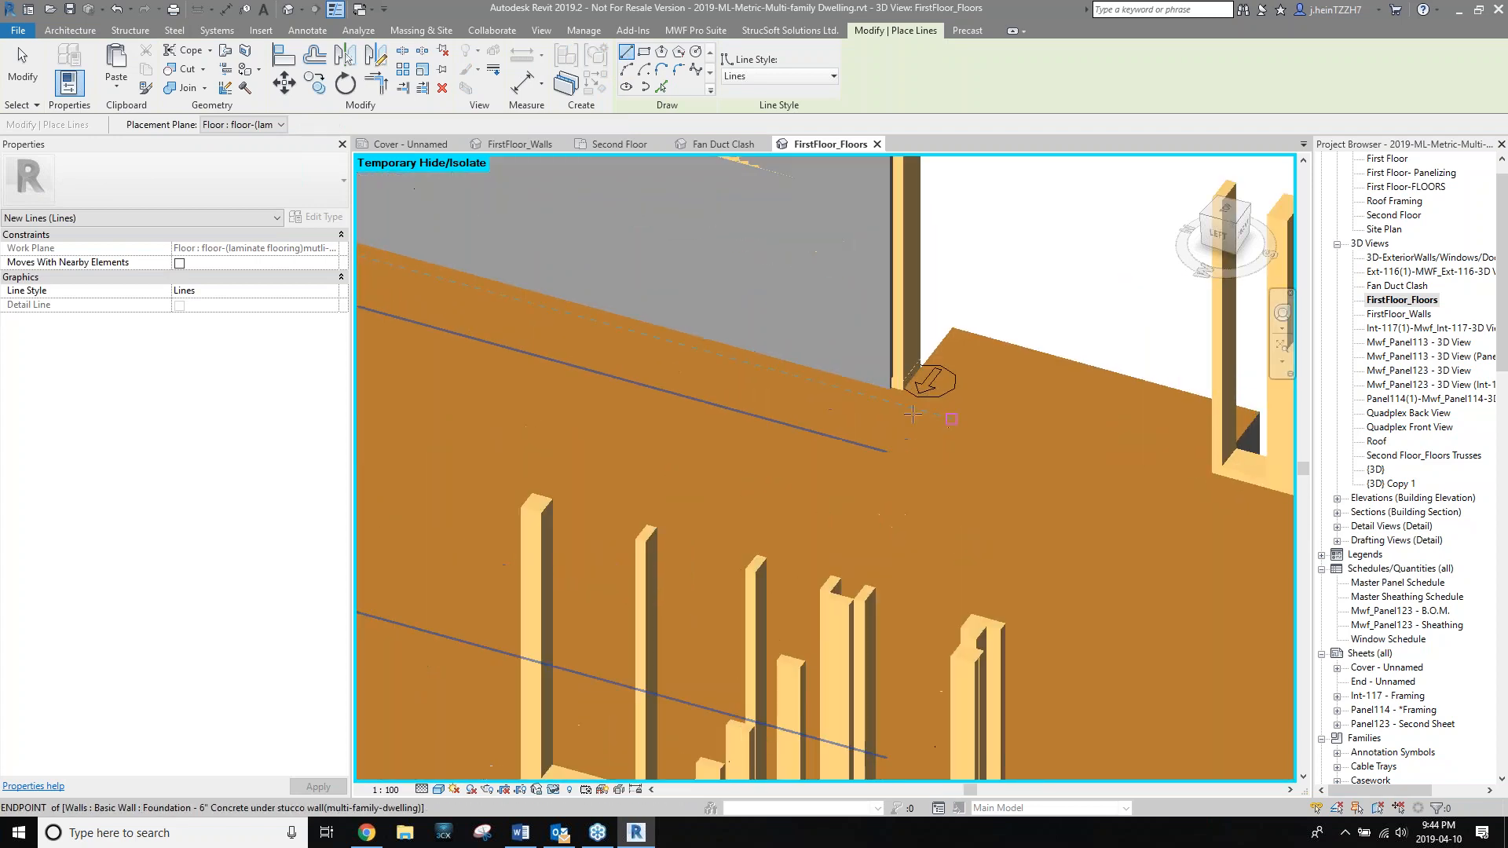
click(887, 371)
scroll(887, 370, down, 5)
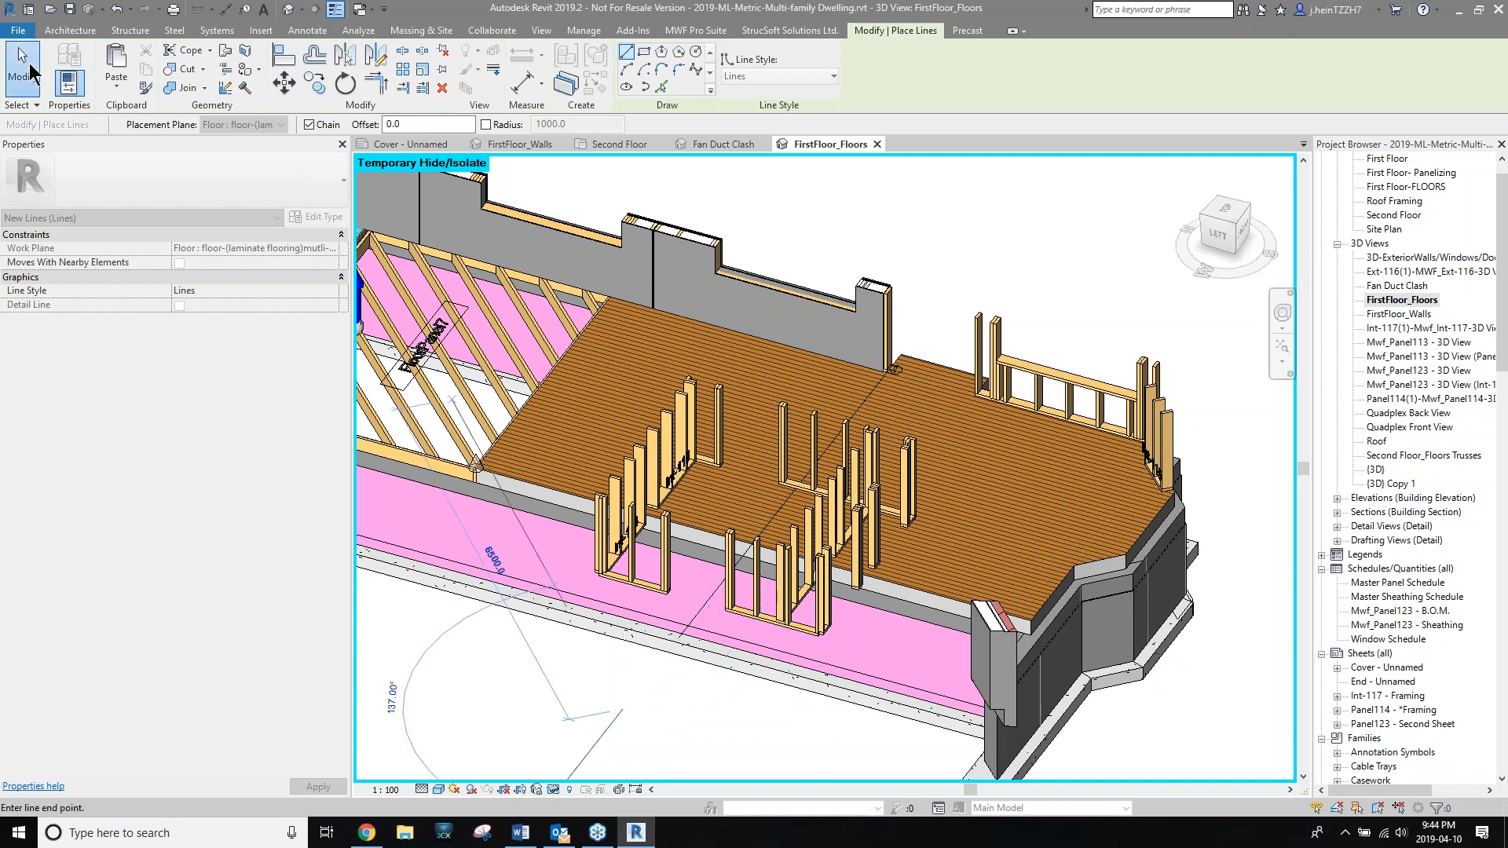
key(Escape)
key(Escape)
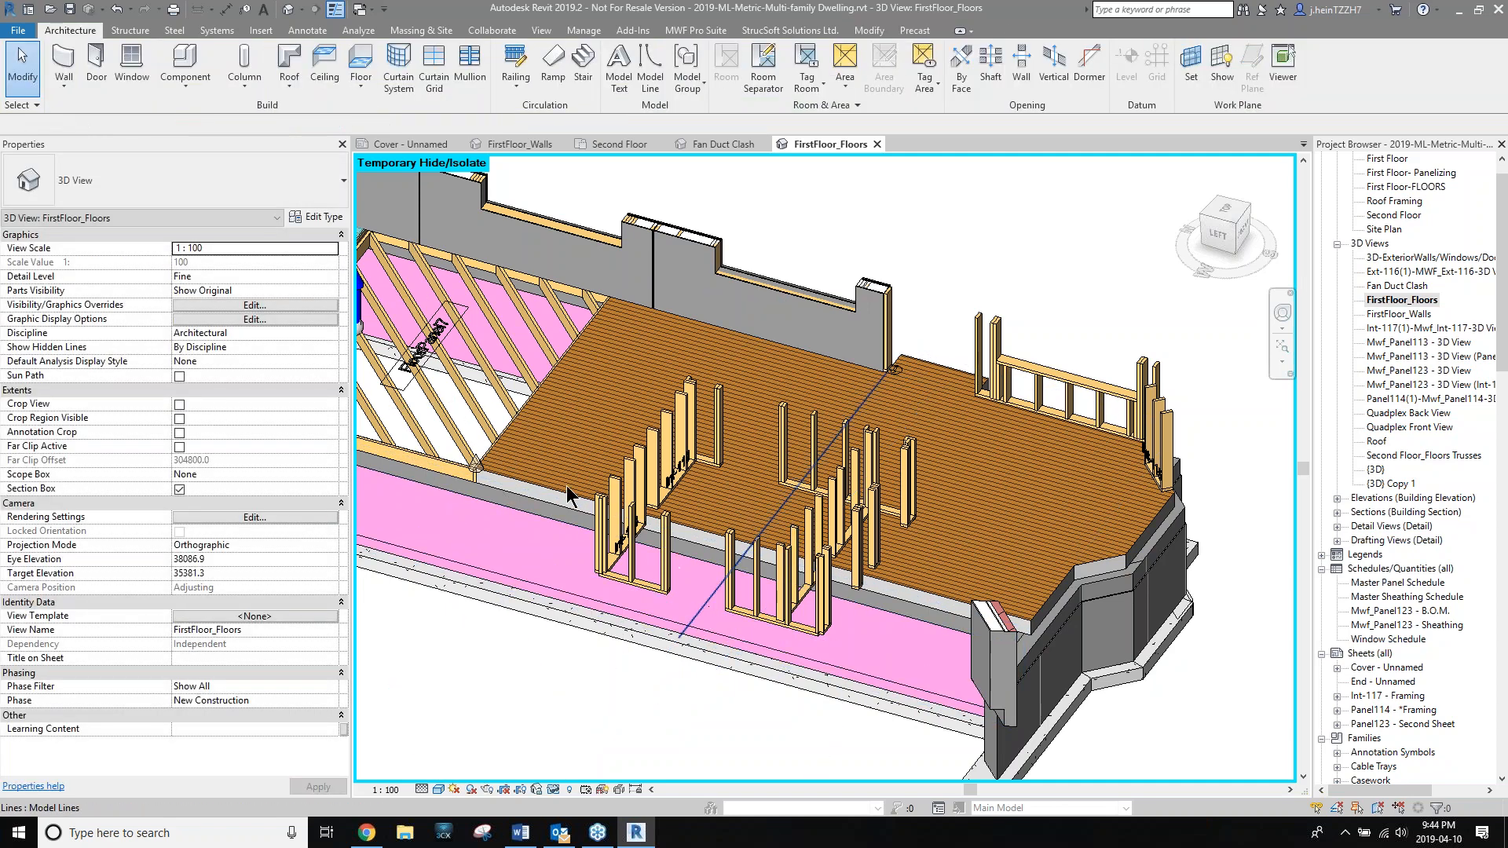
Cut the large floor along the model line with Floor Cutter, keeping the laminate floor type and deleting the original floor.
click(568, 496)
ctrl+click(566, 494)
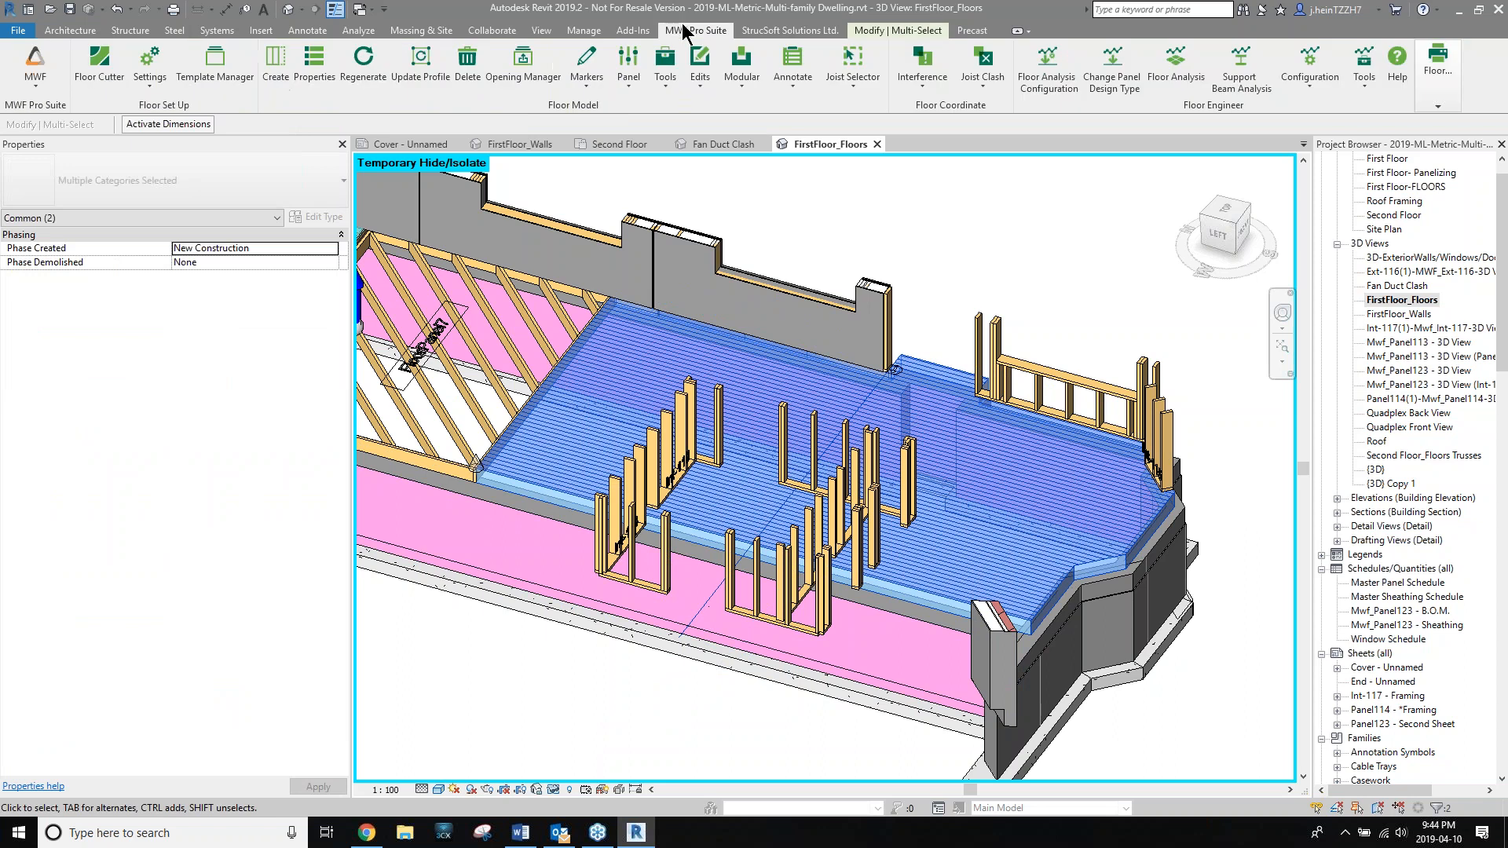
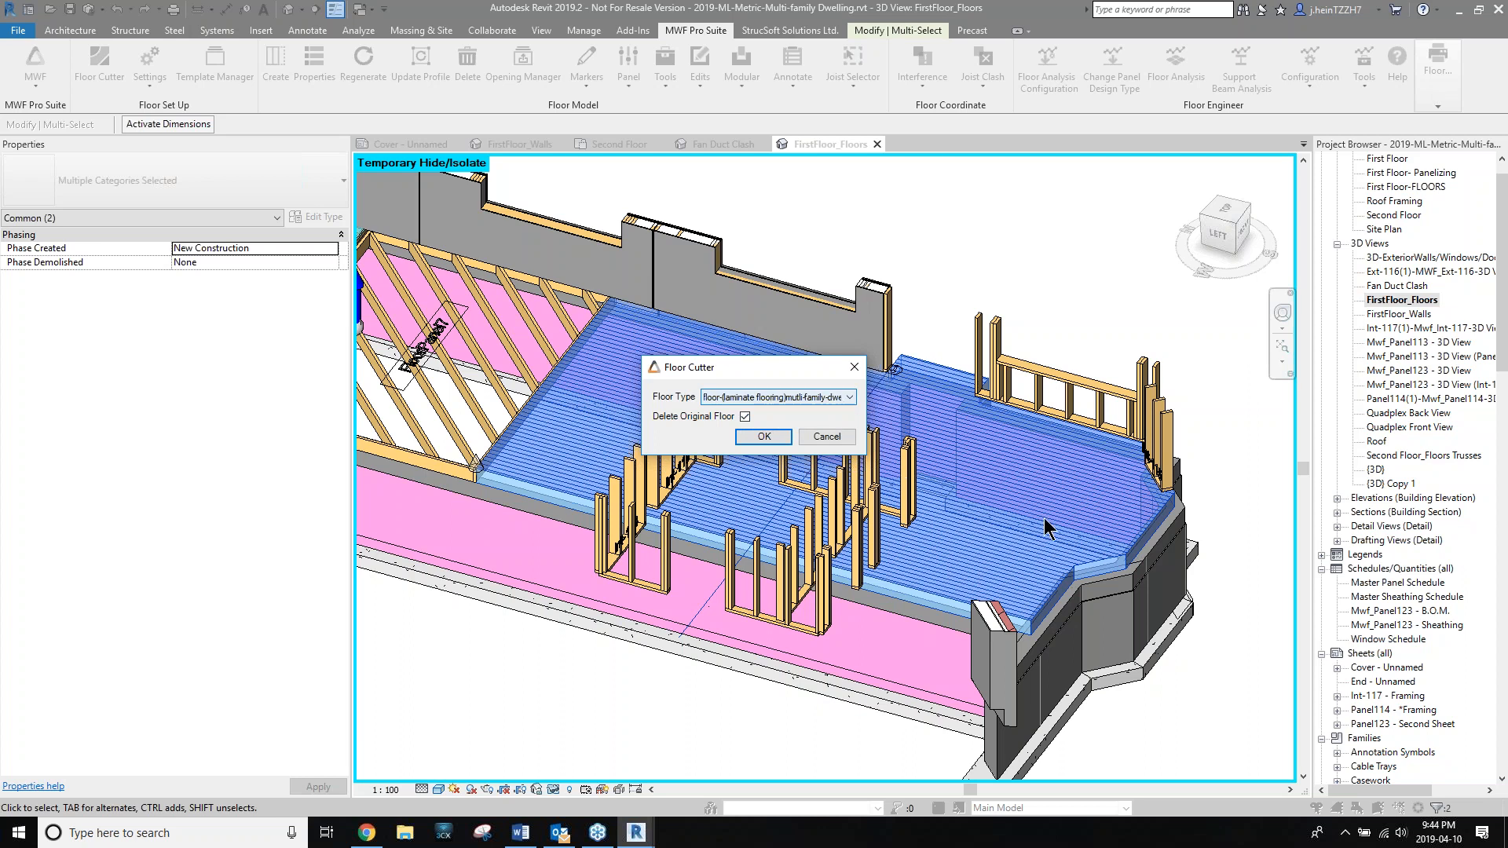
click(769, 436)
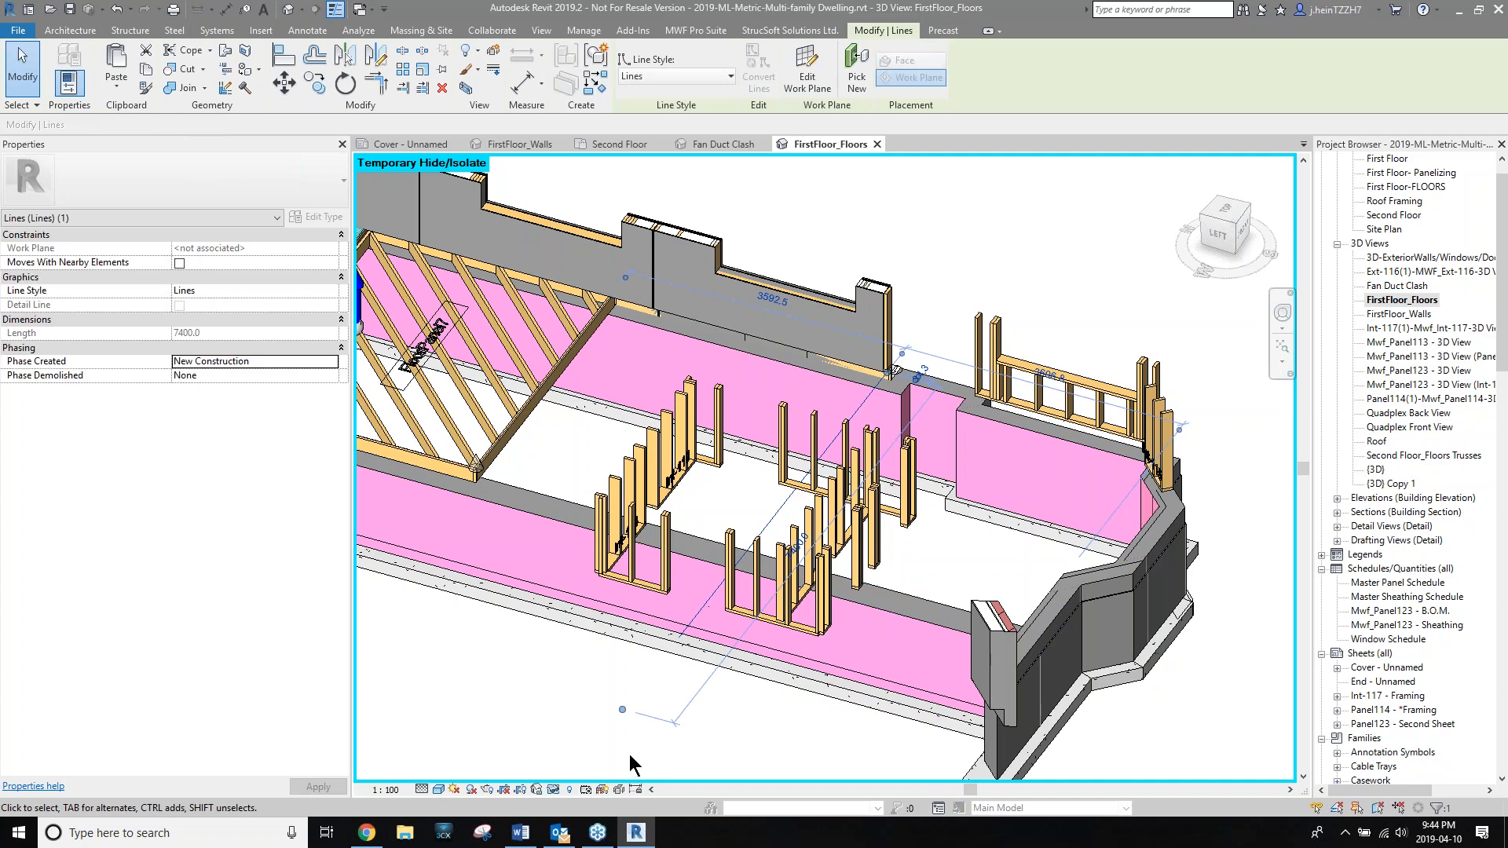
Reveal the view's hidden elements to look for the cut floor pieces, and undo the view change.
click(547, 736)
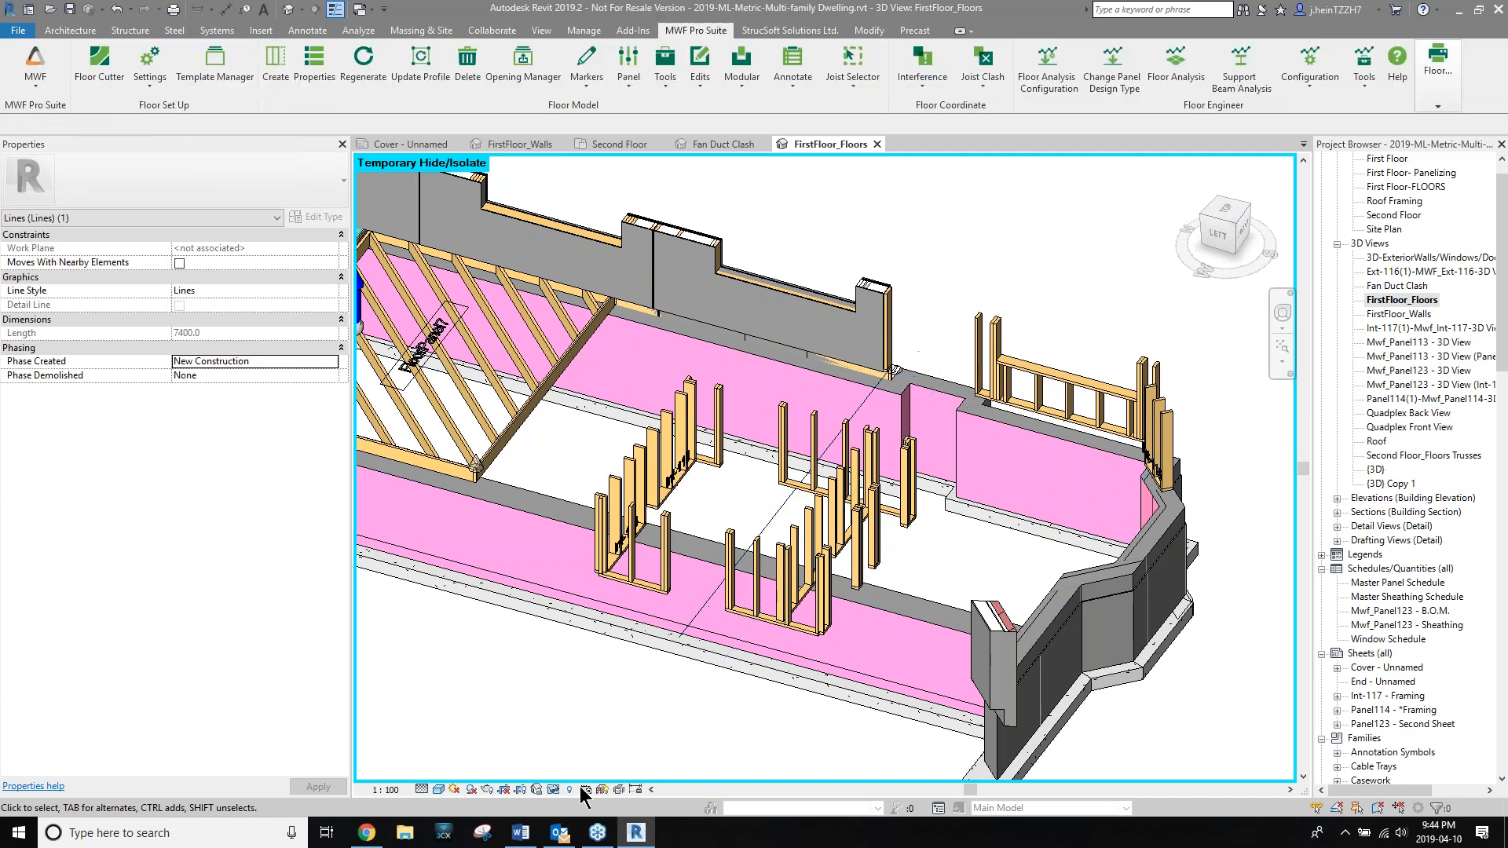
click(570, 789)
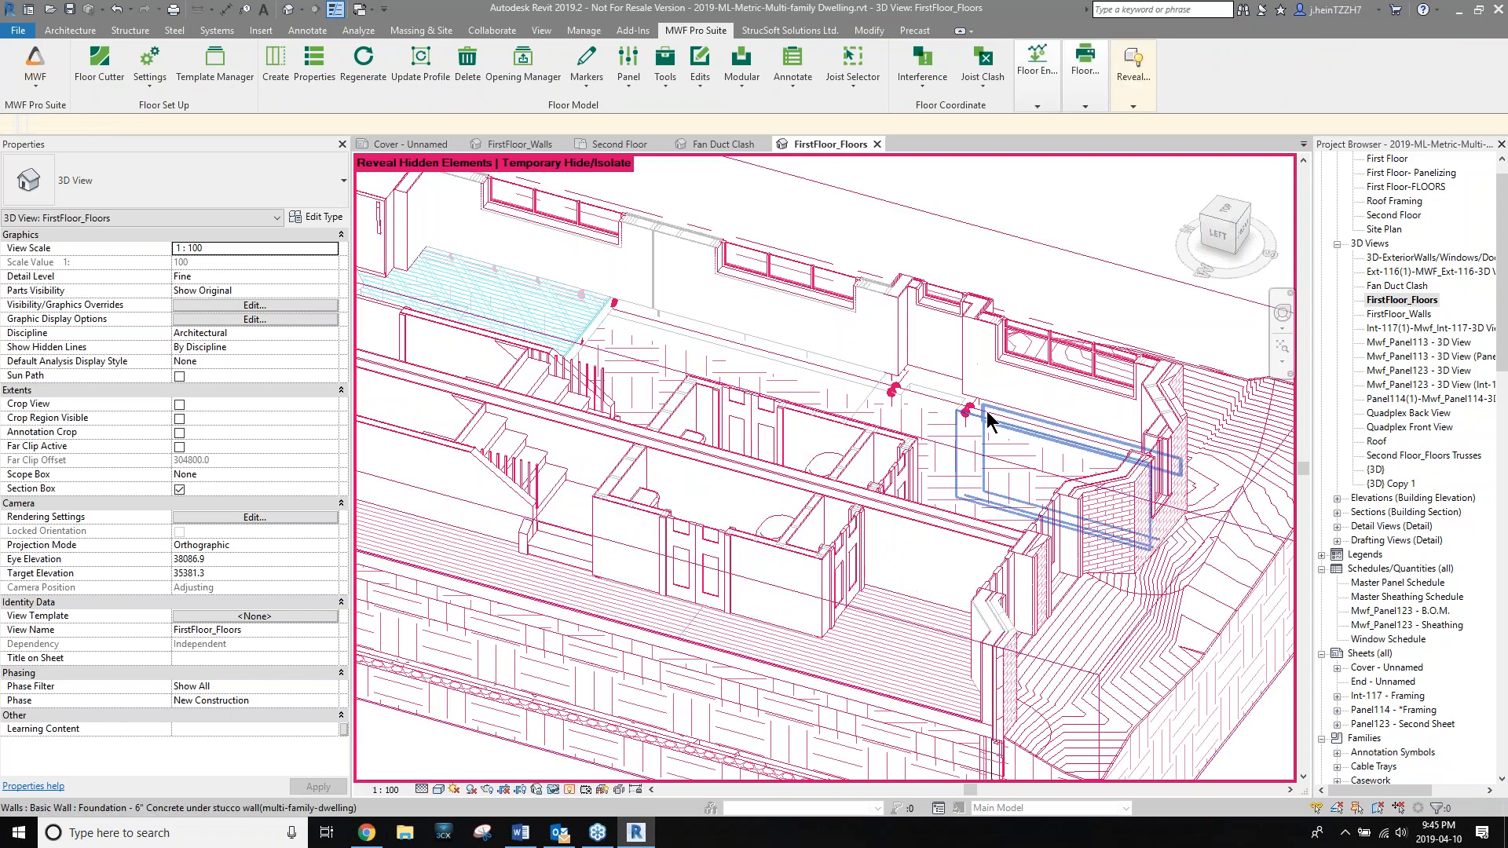
scroll(987, 422, up, 4)
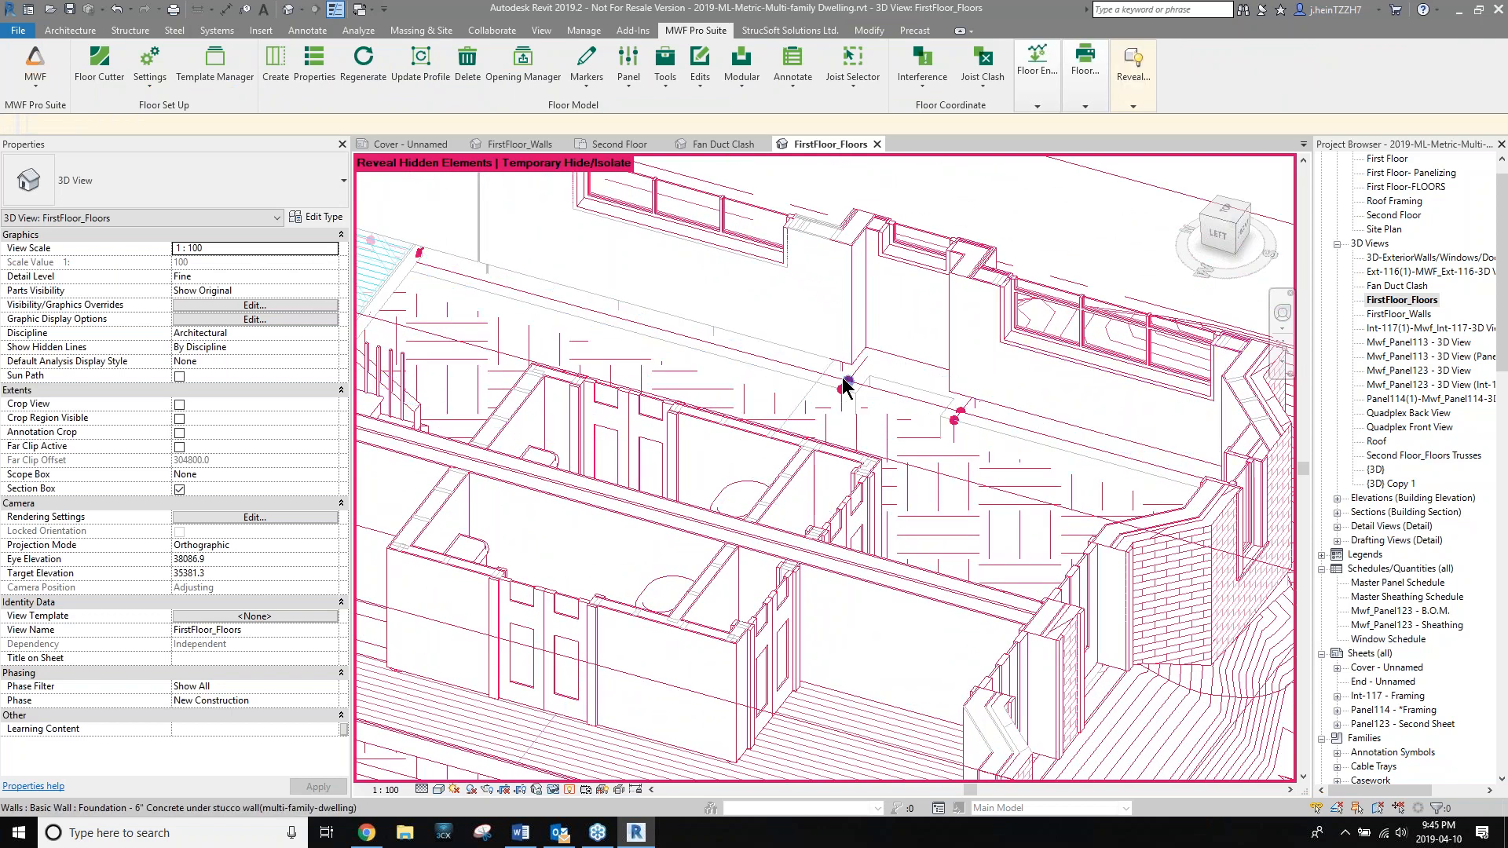
click(571, 790)
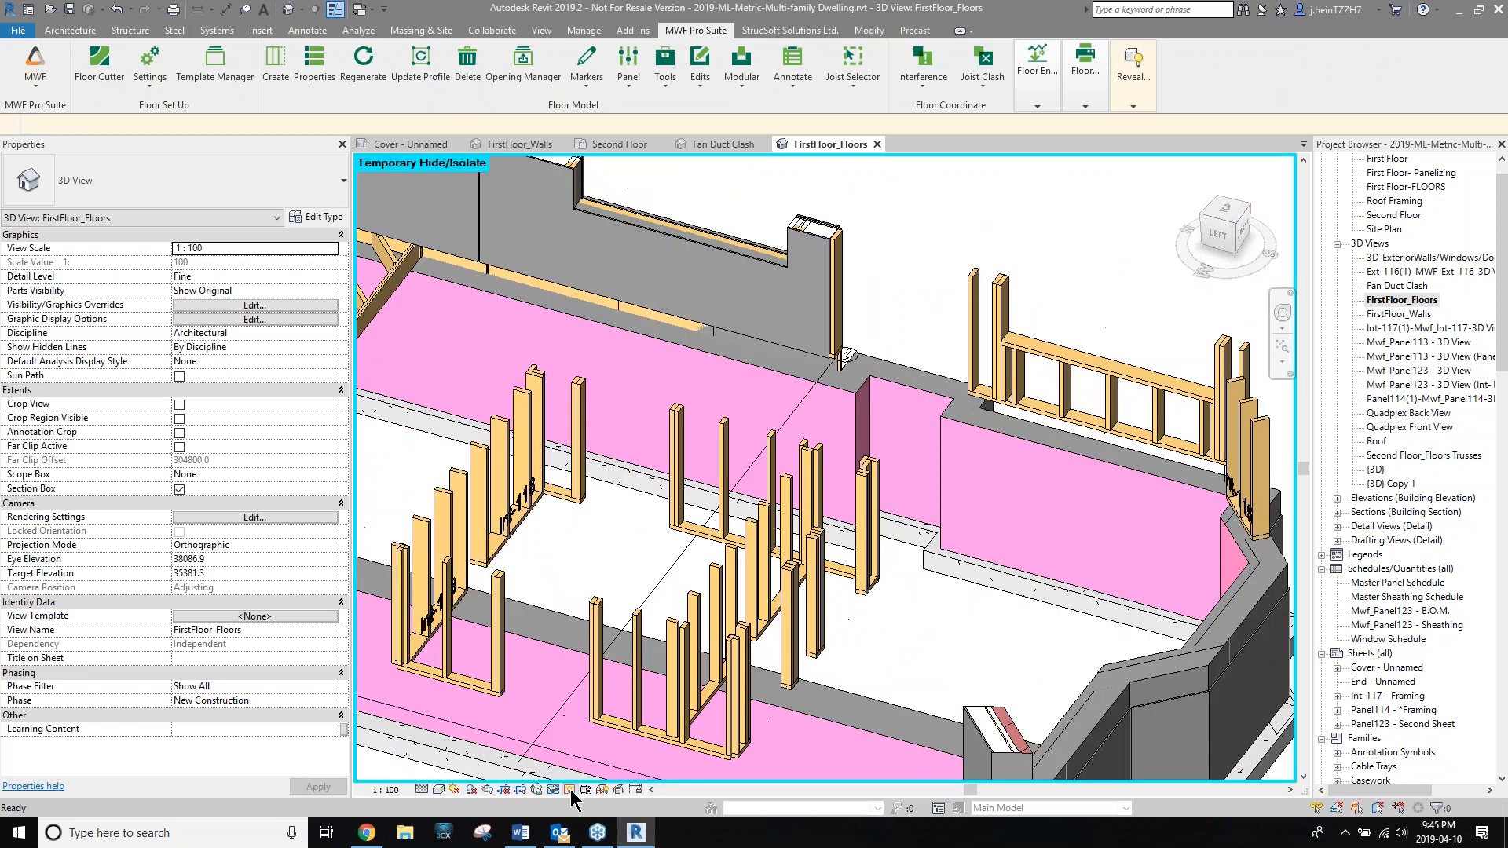
scroll(927, 287, down, 2)
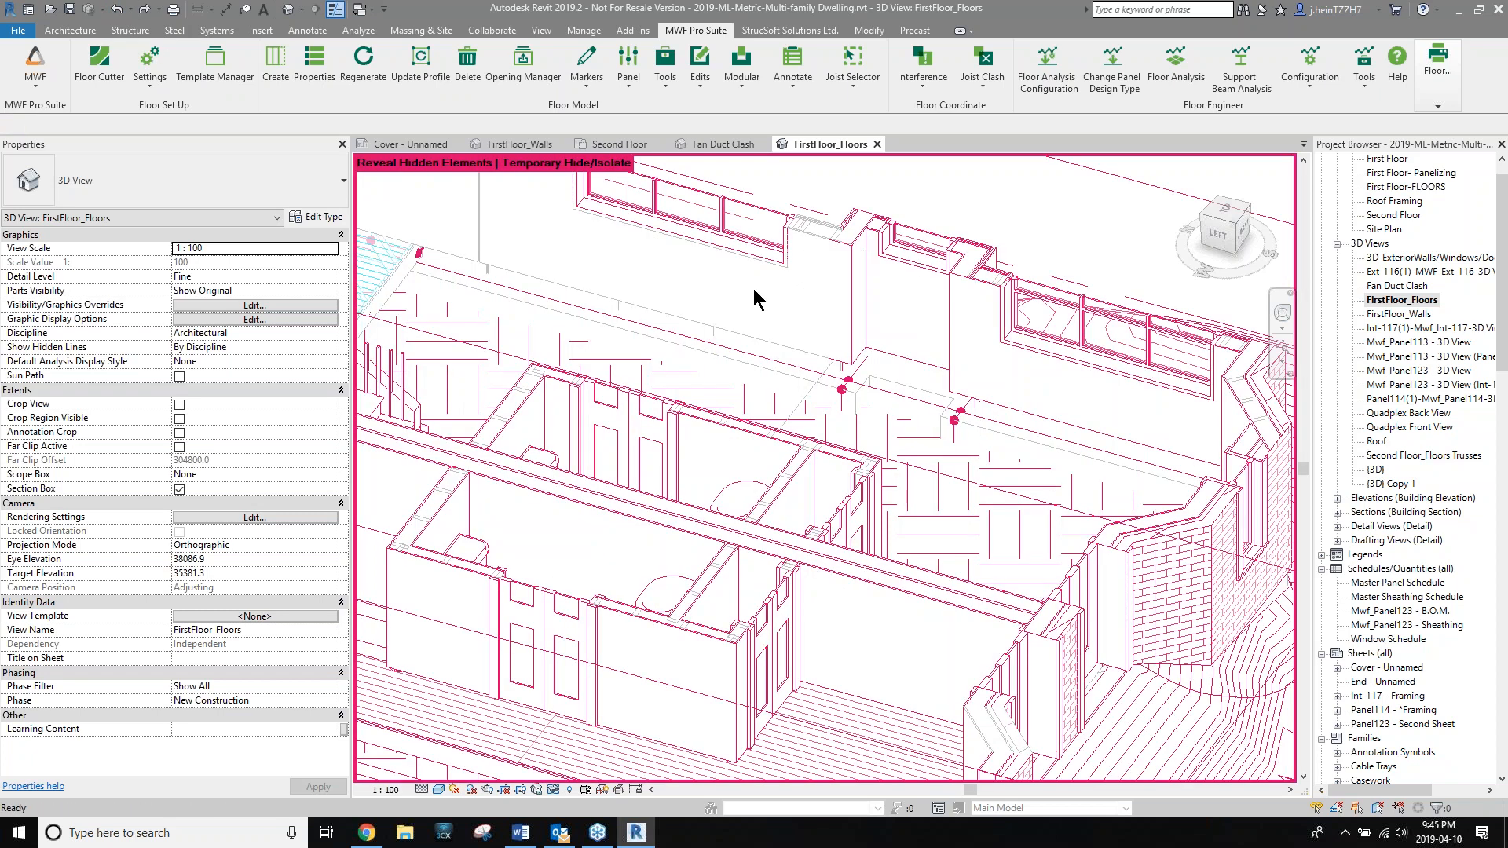
click(118, 14)
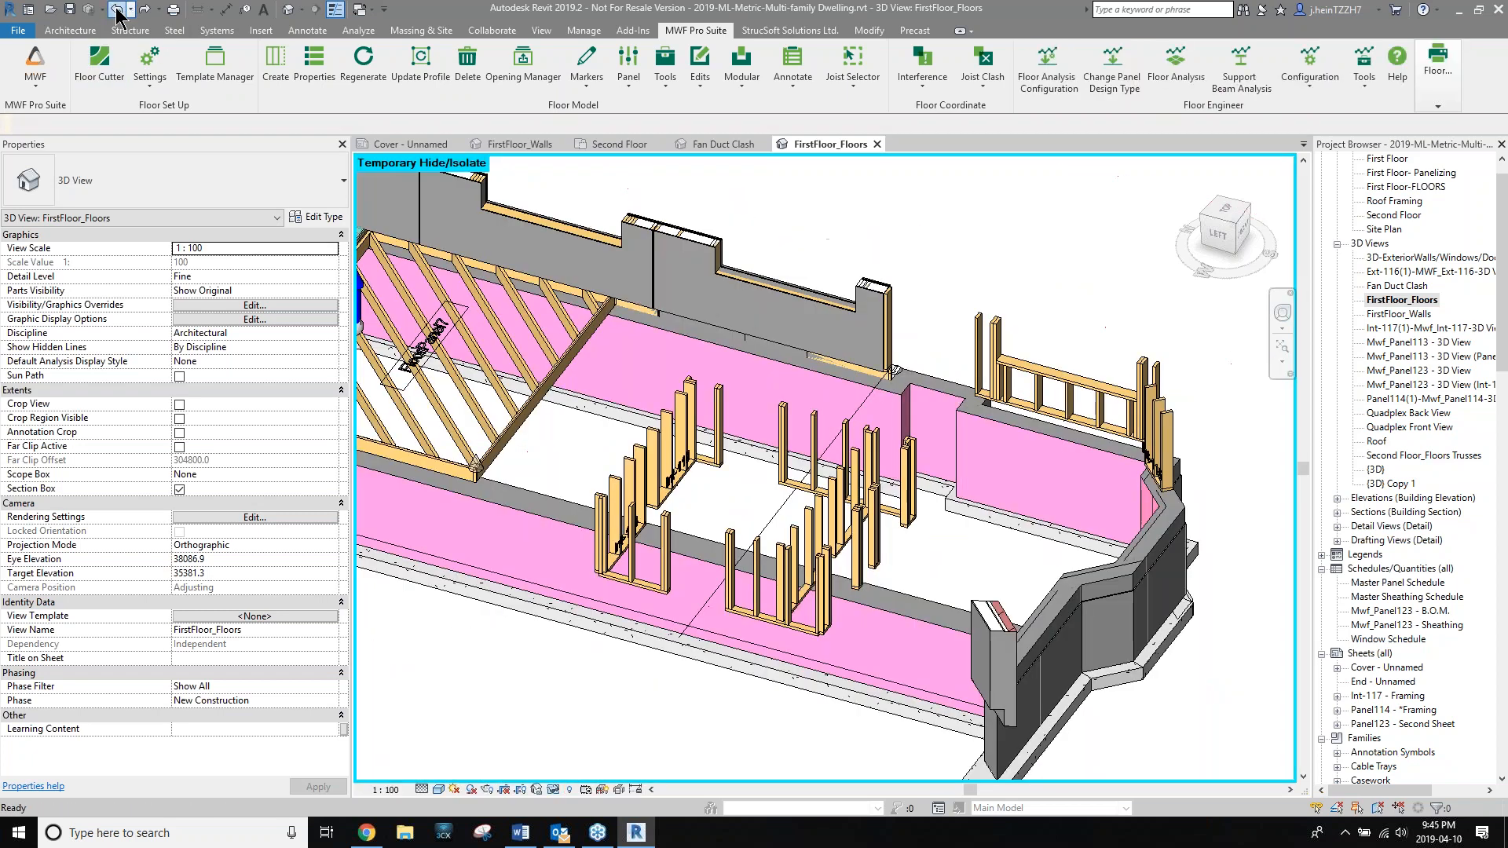
Undo the last cut of the large laminate floor and check the restored floor.
click(118, 14)
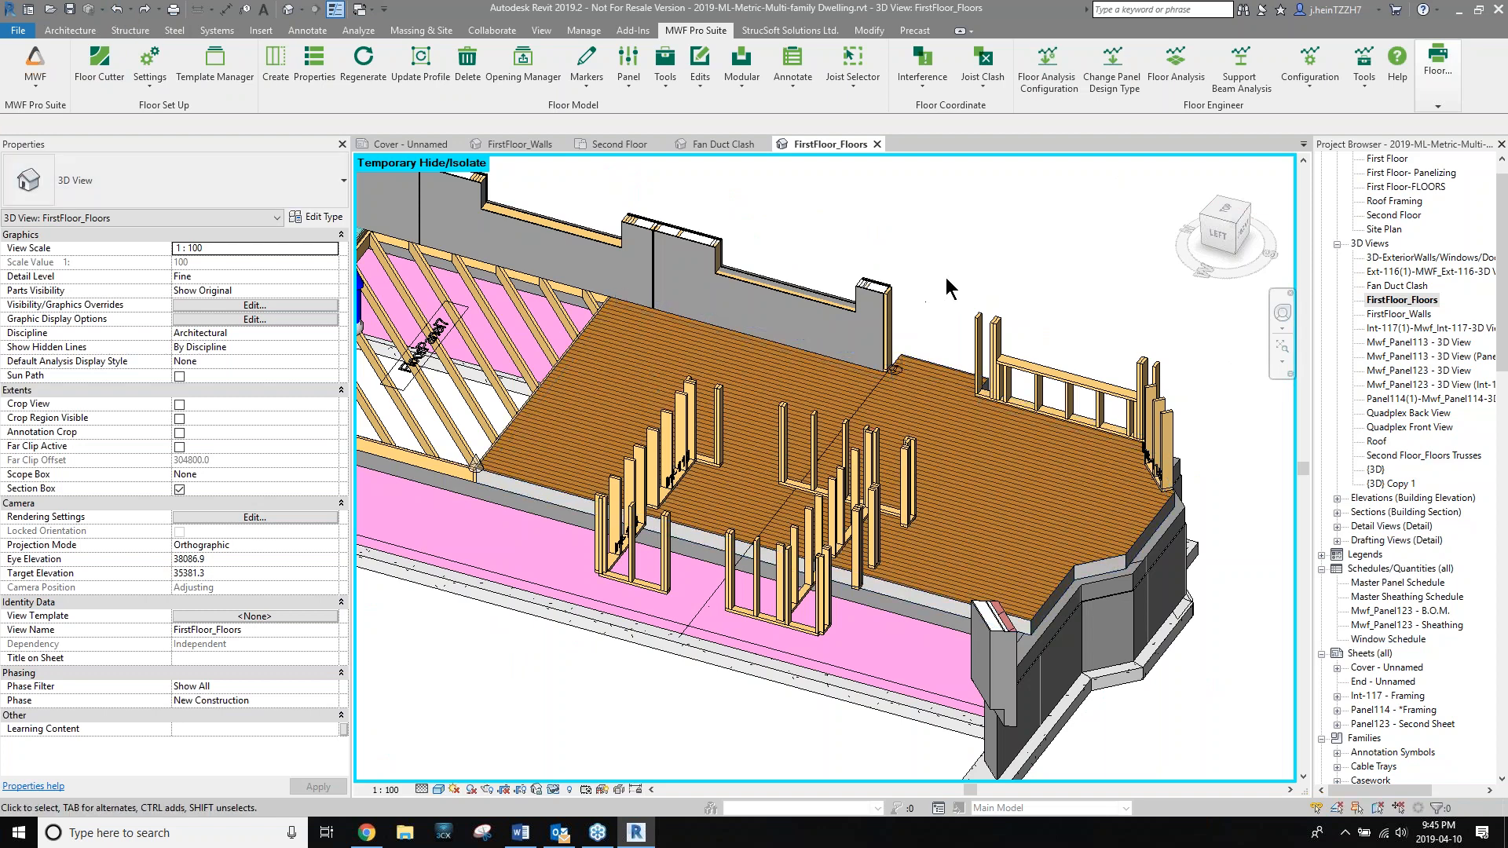
middle_drag(935, 380, 929, 438)
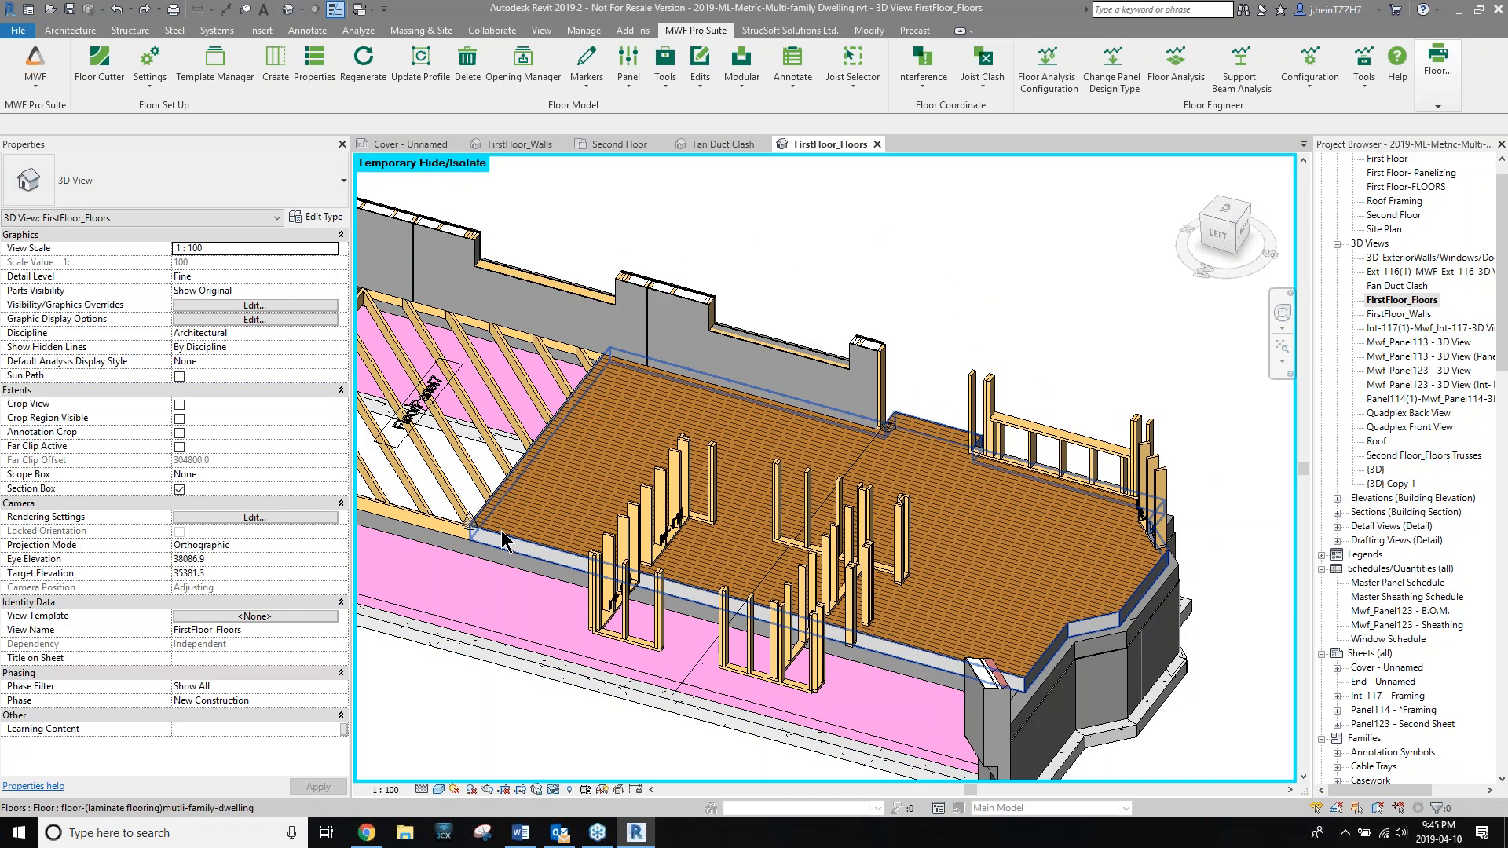
click(503, 540)
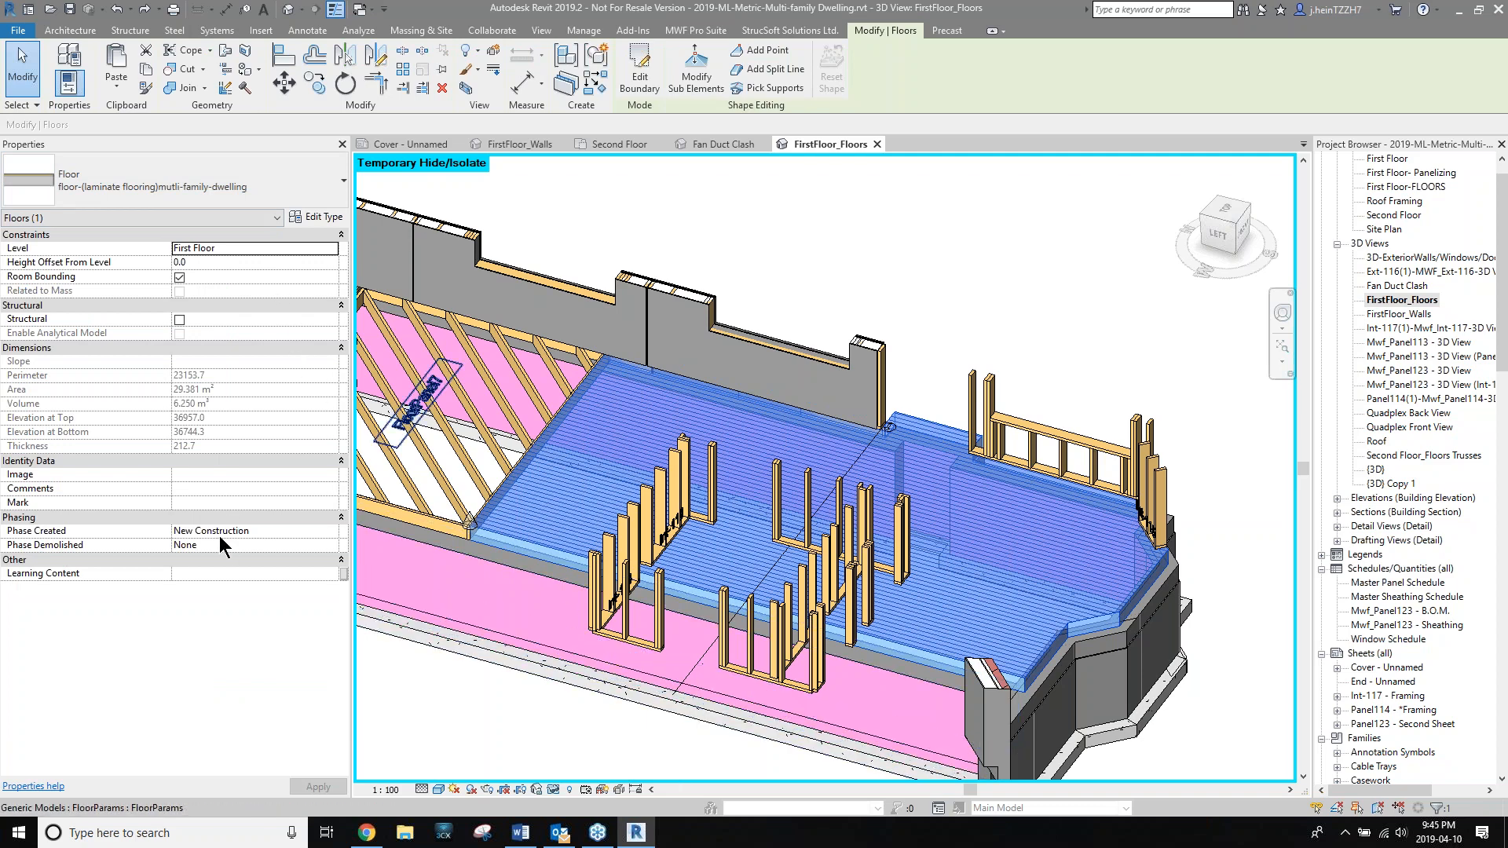
click(771, 251)
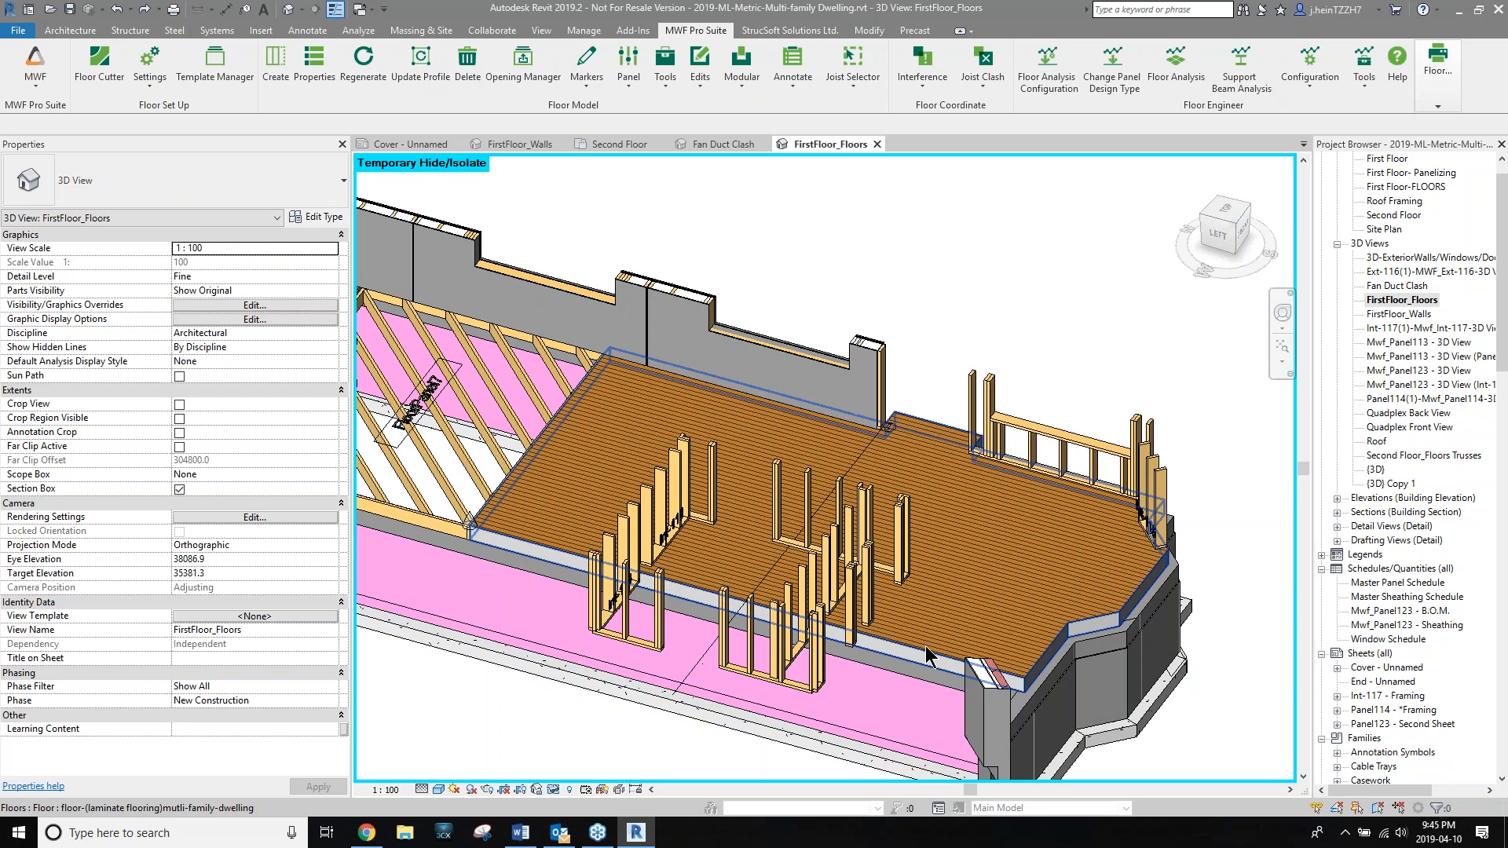
Cut the large floor along the model line with Floor Cutter, keeping the laminate floor type and leaving the original floor in place.
click(728, 559)
ctrl+click(689, 685)
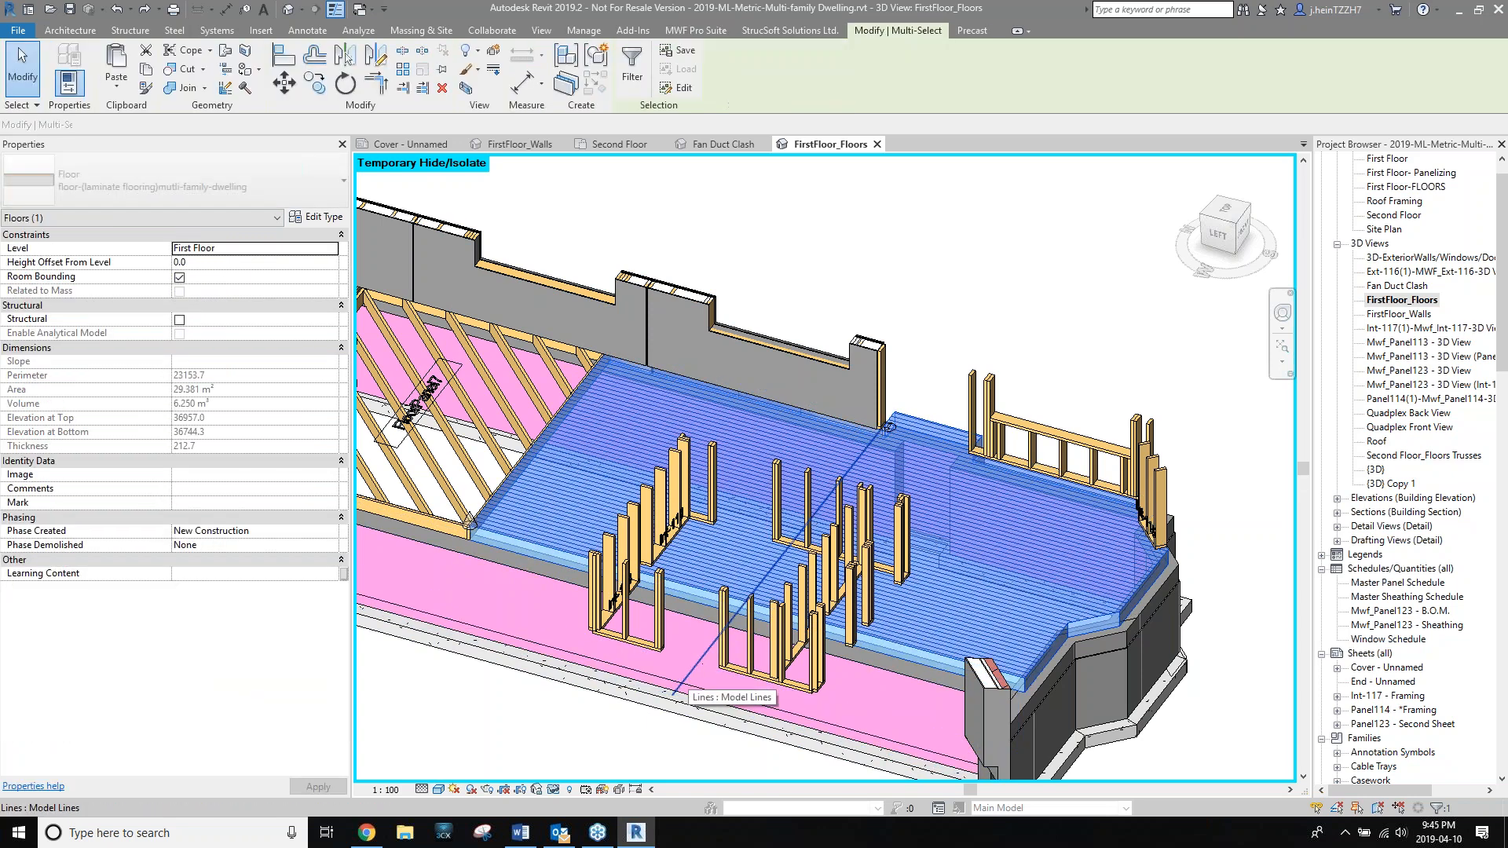
click(99, 63)
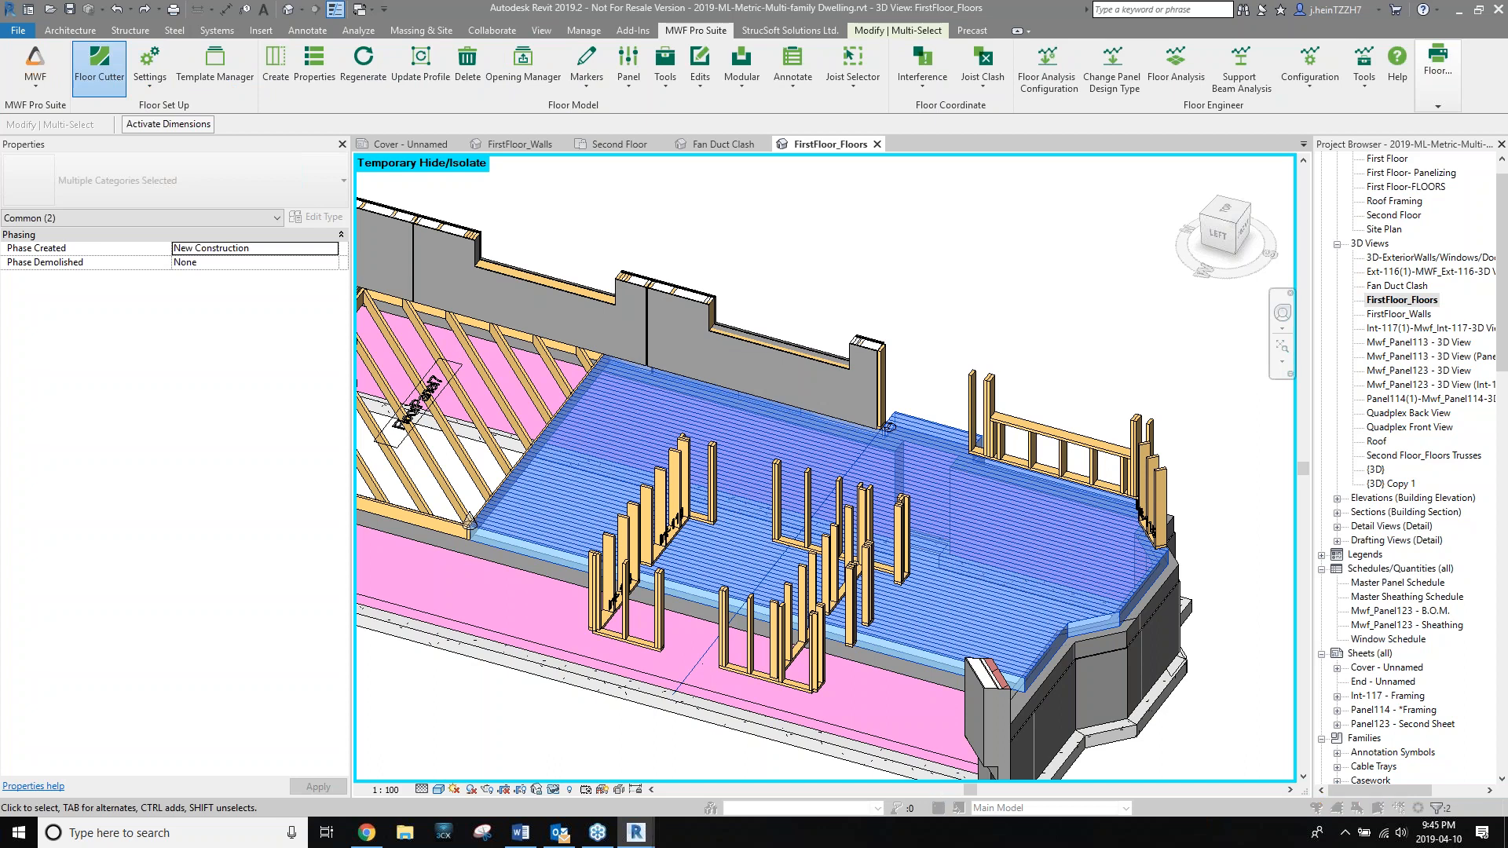
click(761, 436)
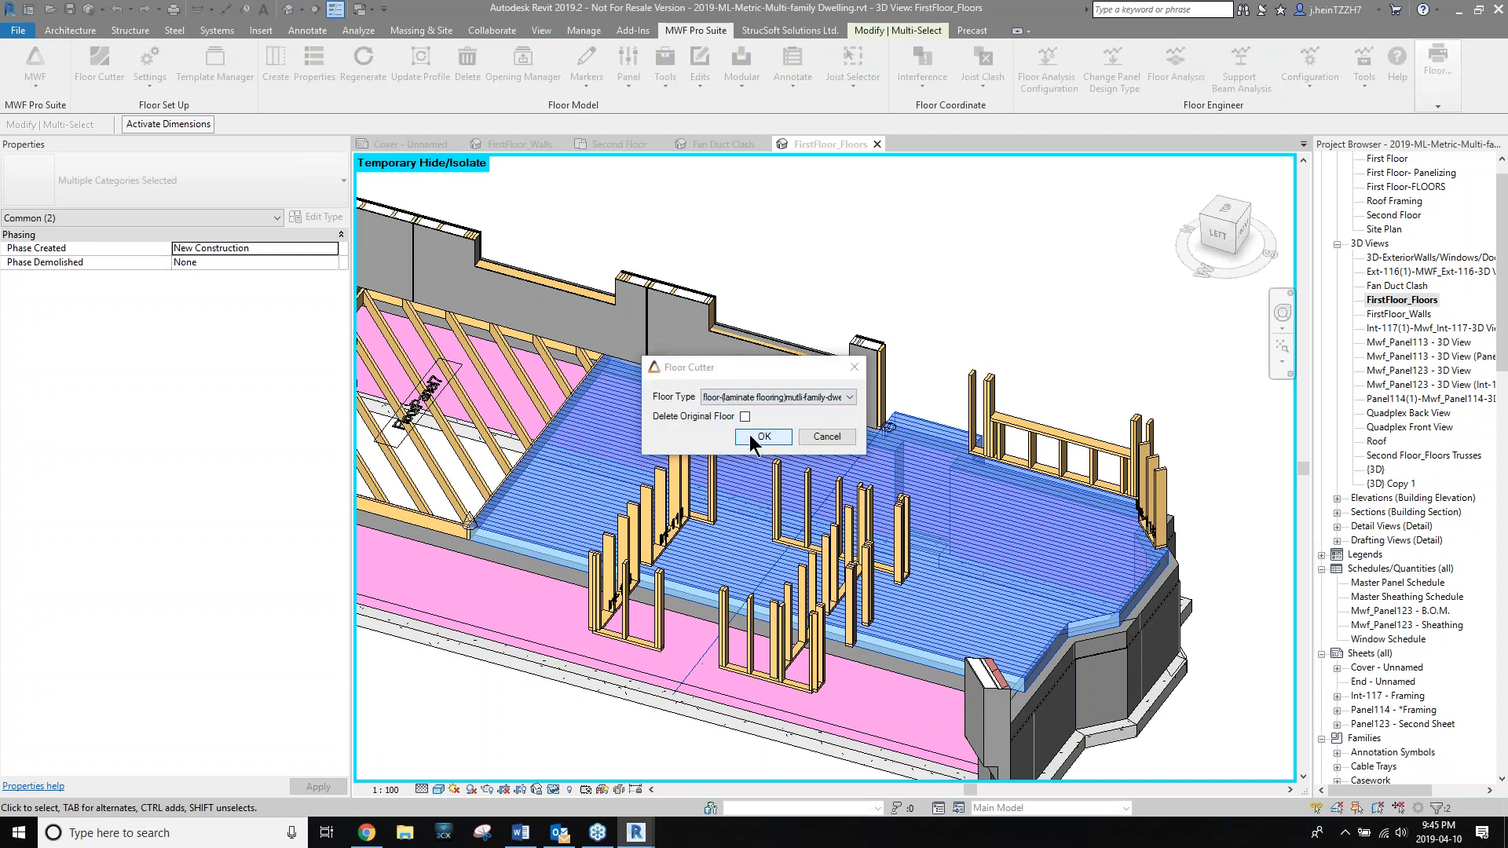
click(893, 248)
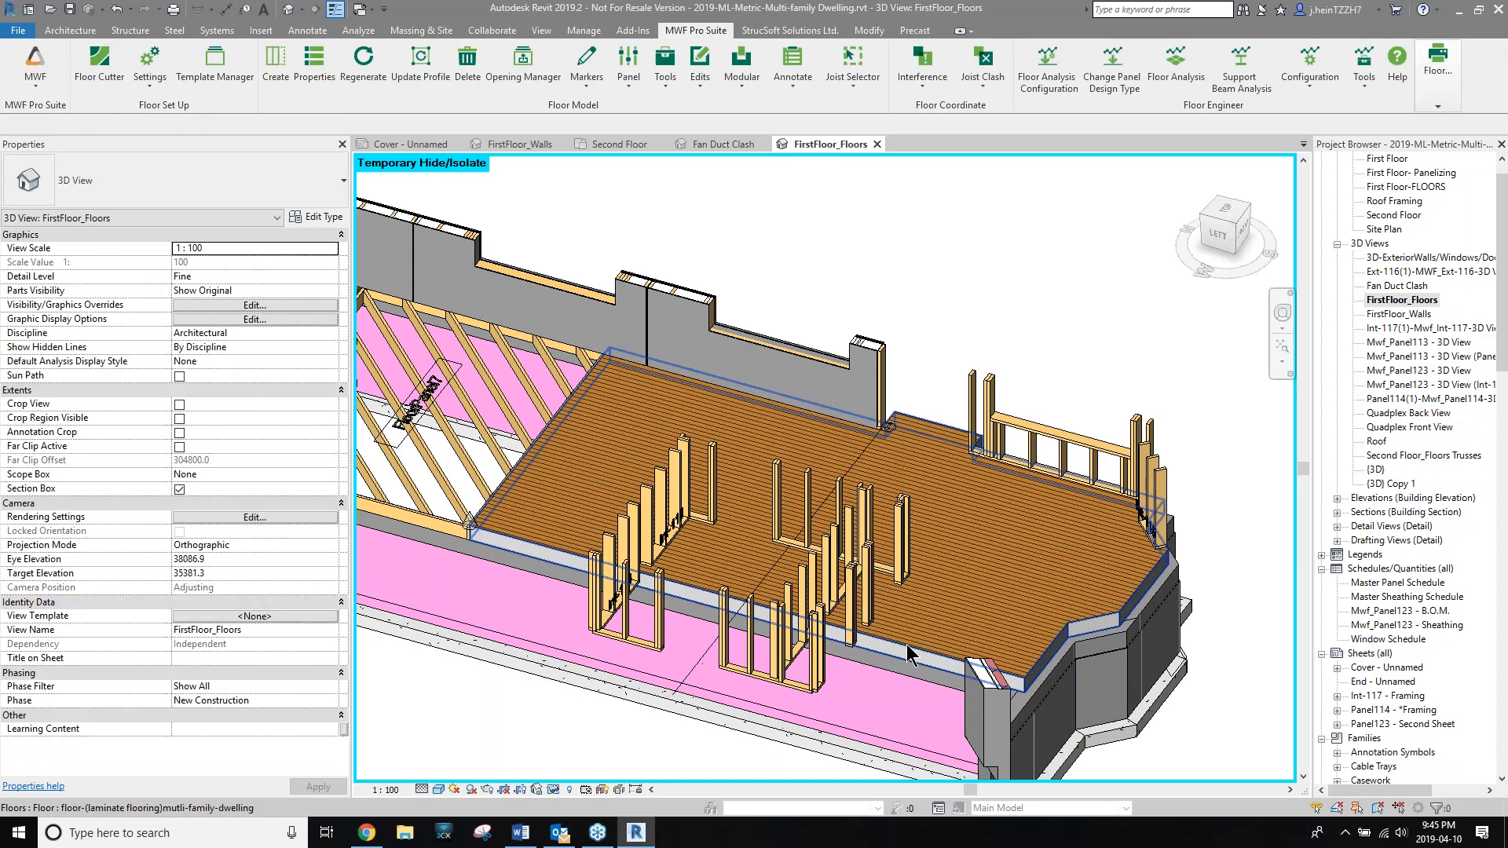
Delete the original large floor and reset the view's temporary hide/isolate, dismissing the save reminder without saving.
click(921, 607)
key(Delete)
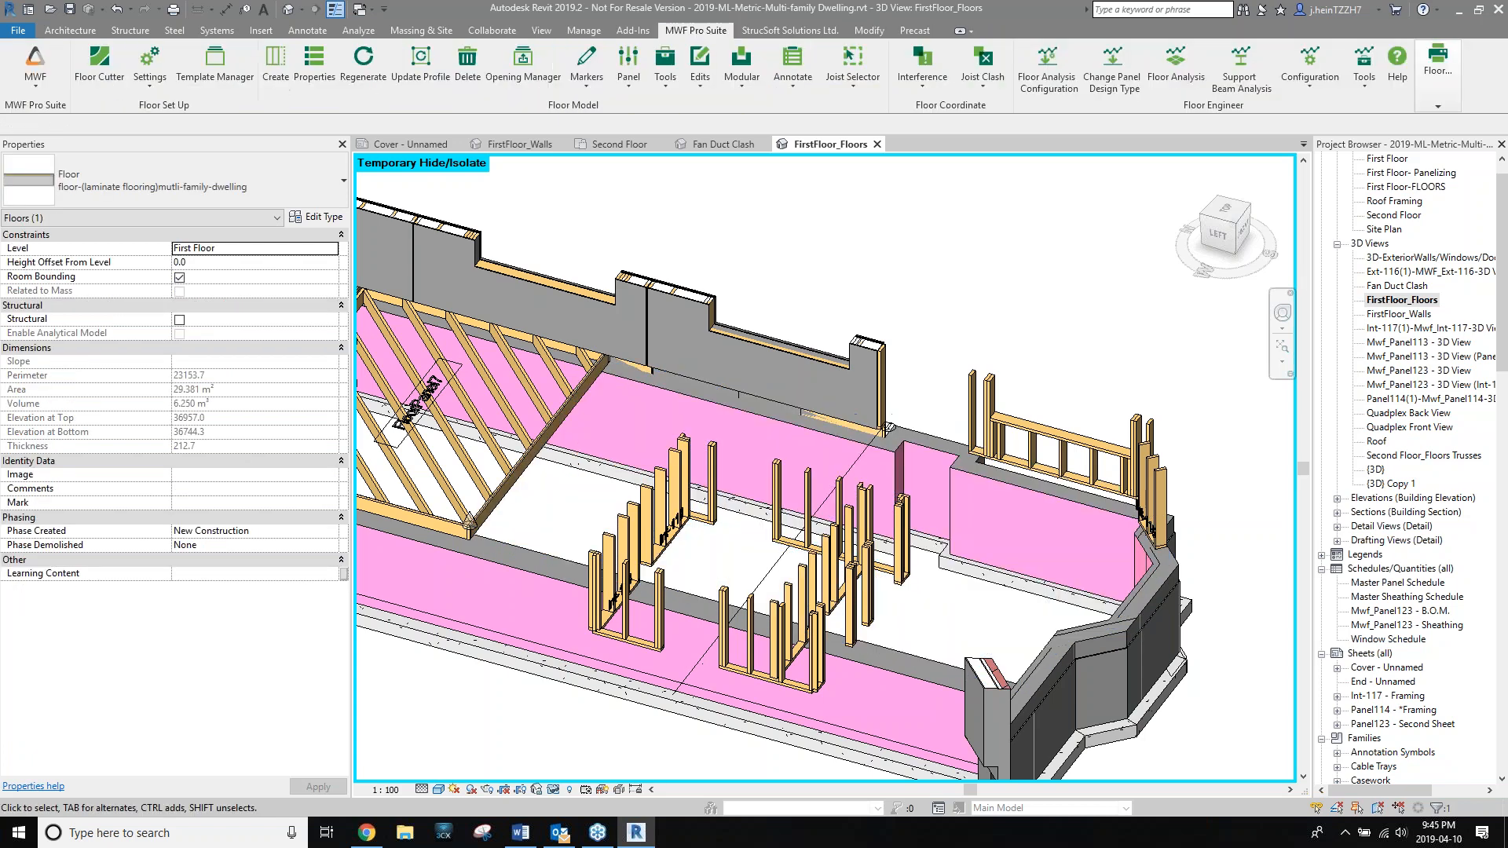
click(553, 789)
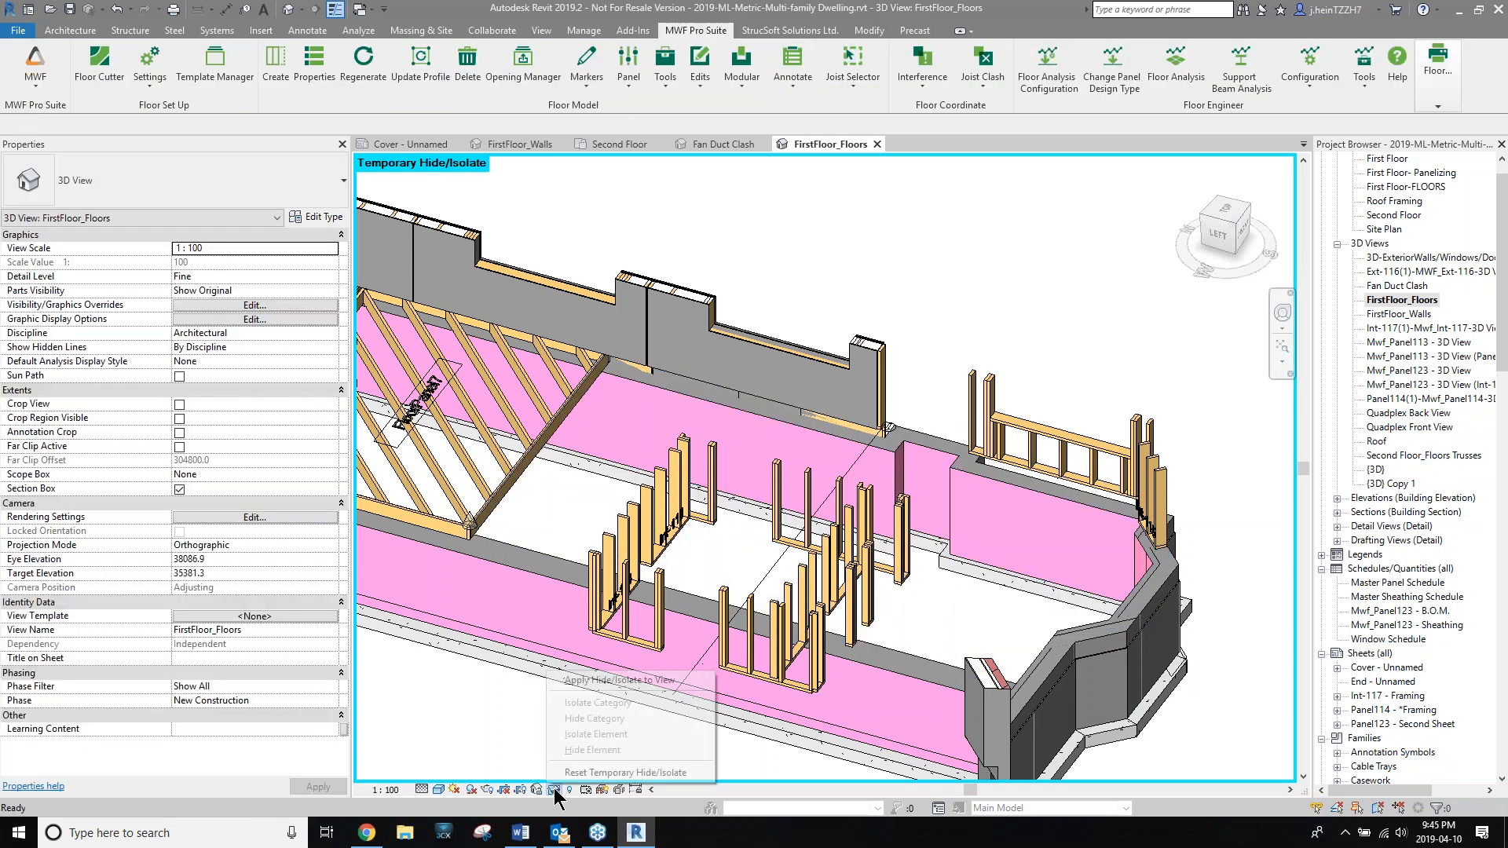
click(570, 774)
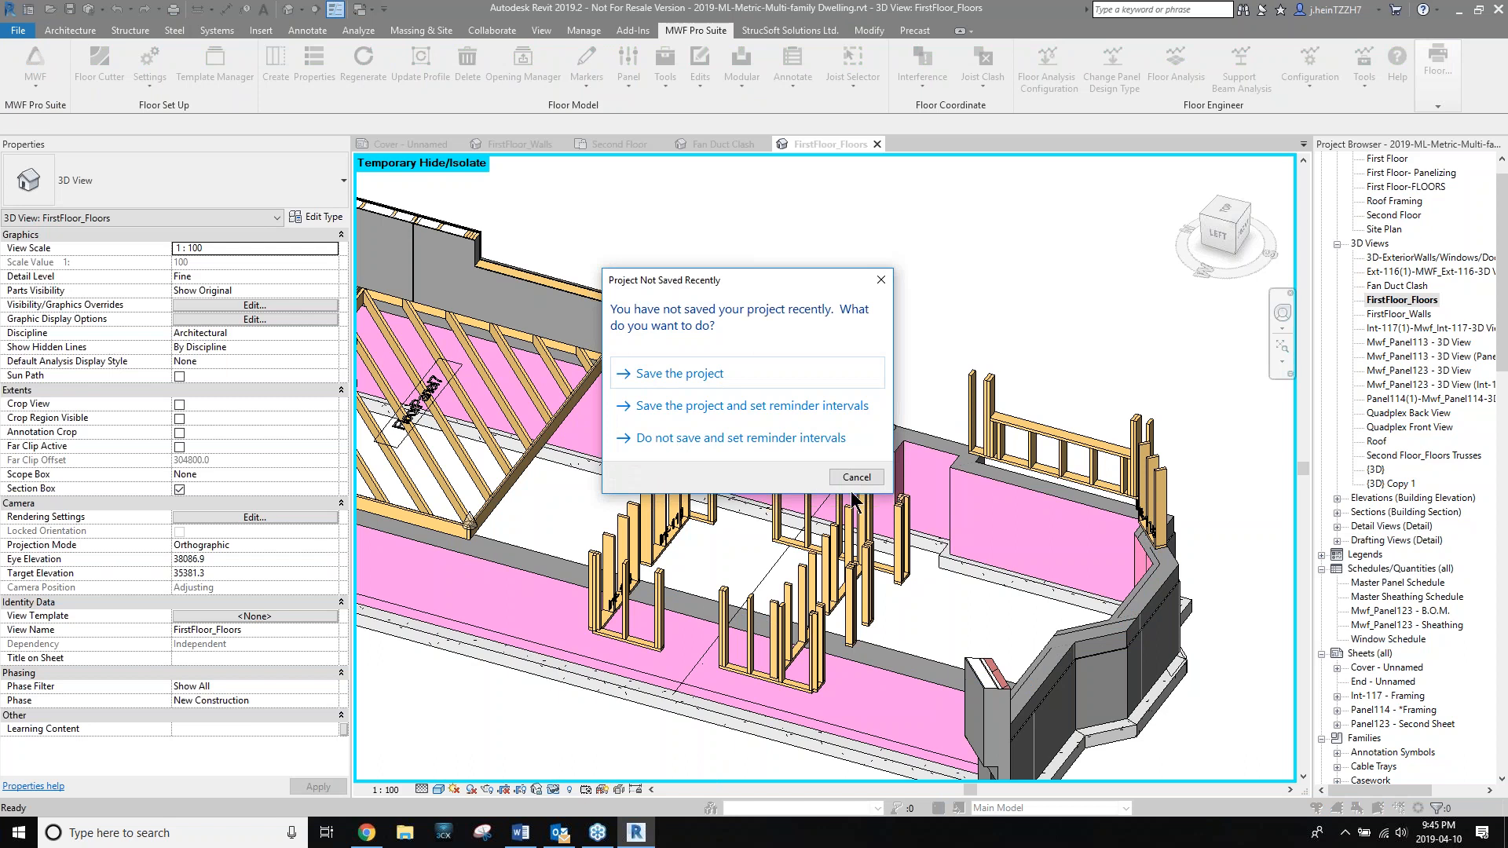
click(856, 476)
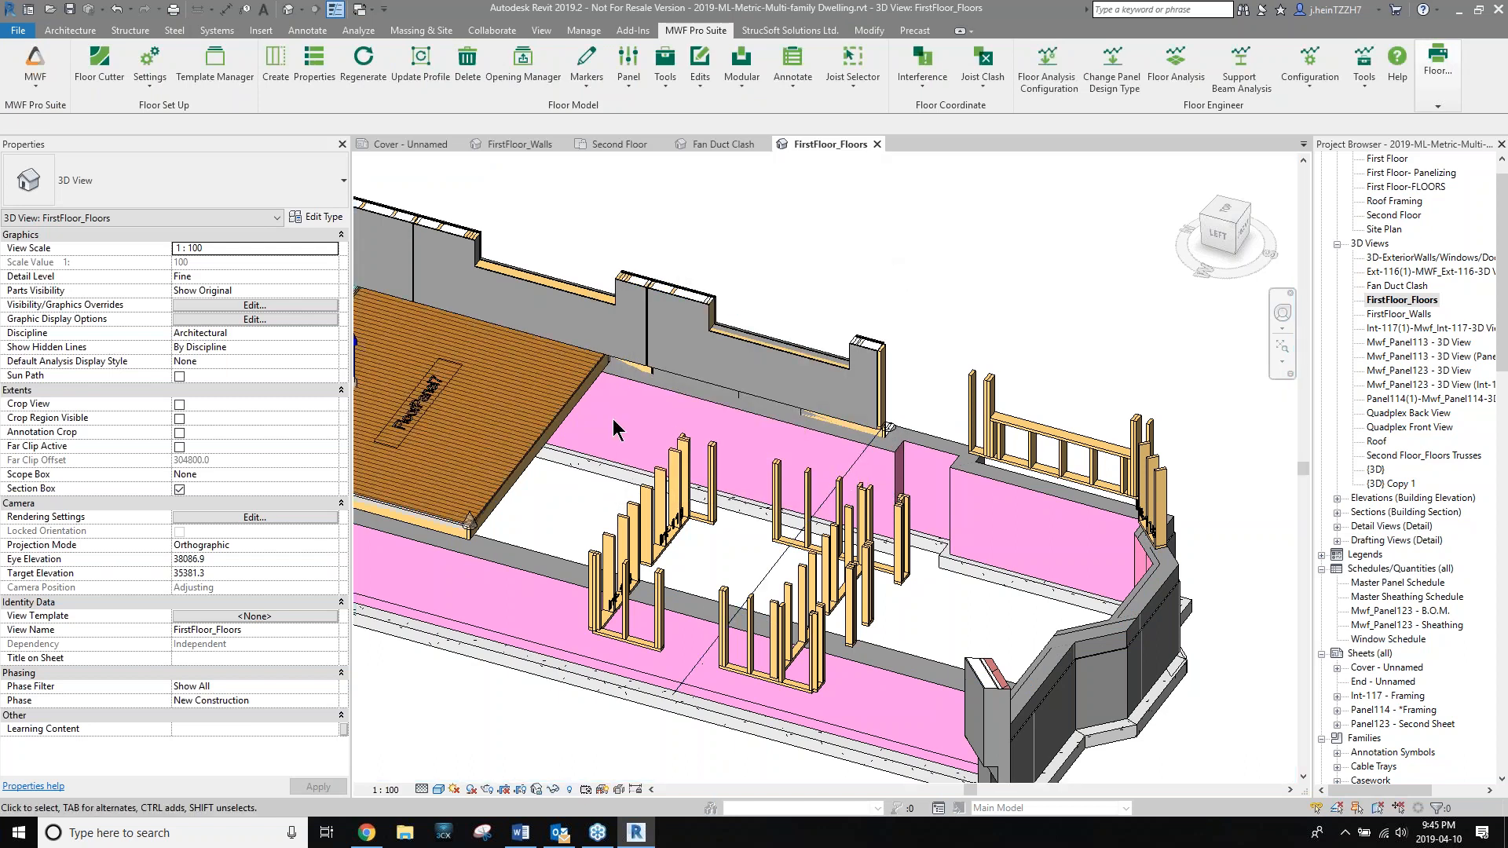
Delete the entire FloorPanel7 panel from its laminate floor.
middle_drag(741, 439, 798, 384)
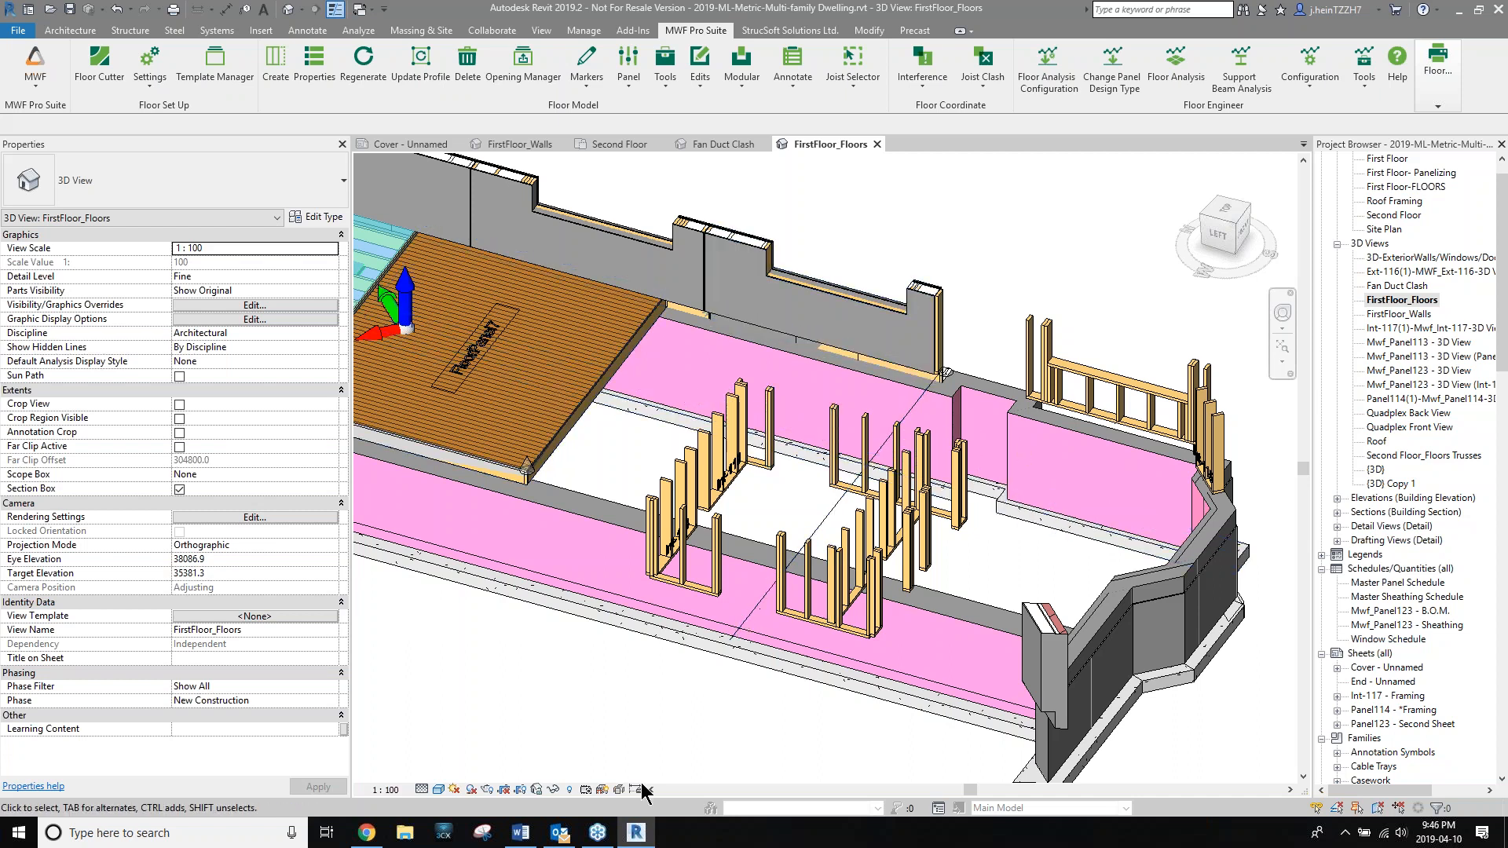
middle_drag(522, 647, 682, 736)
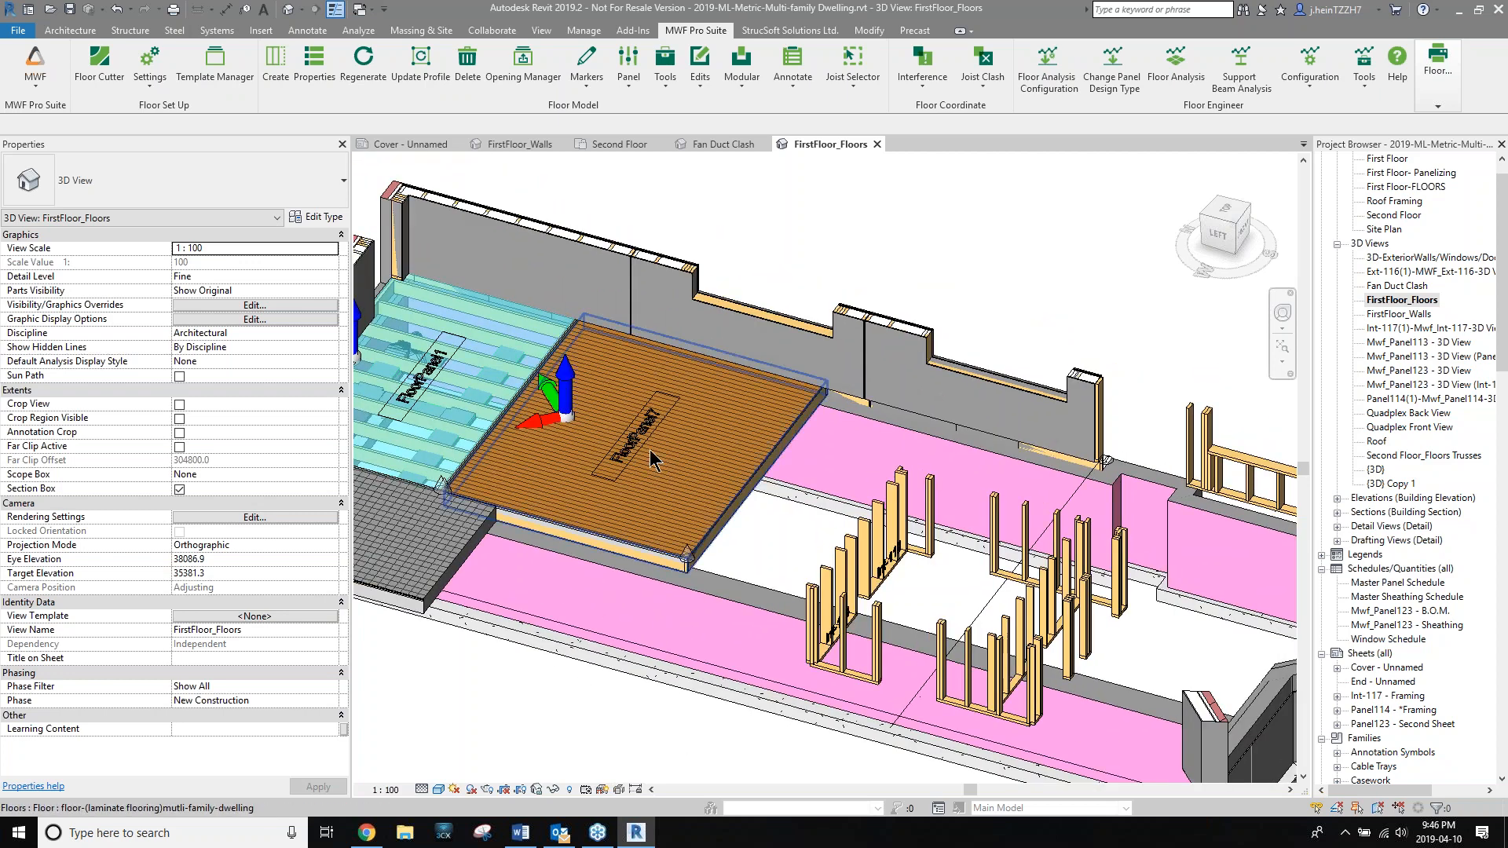
scroll(655, 476, up, 2)
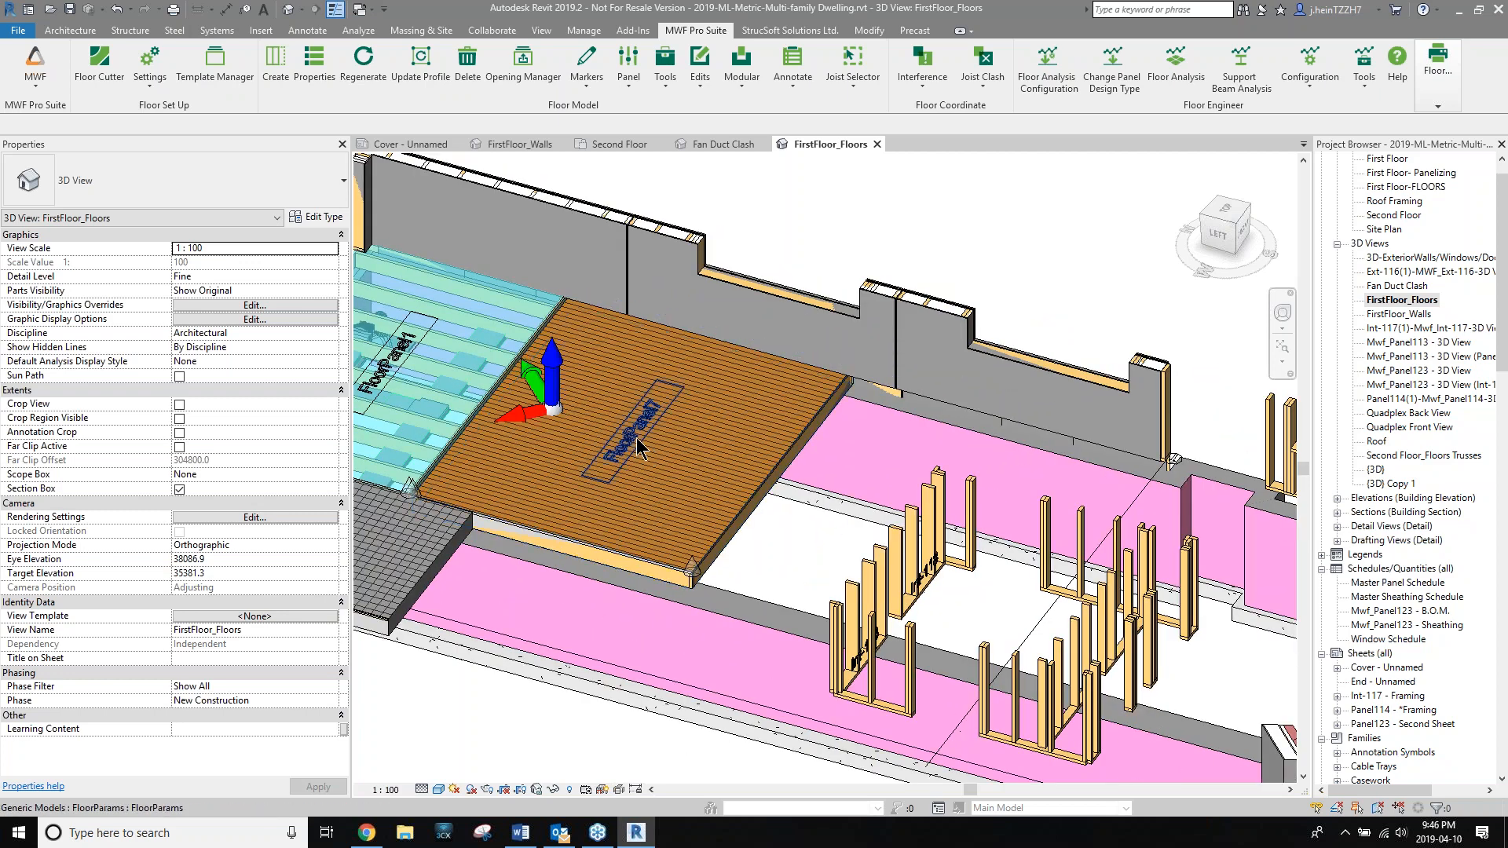
click(636, 447)
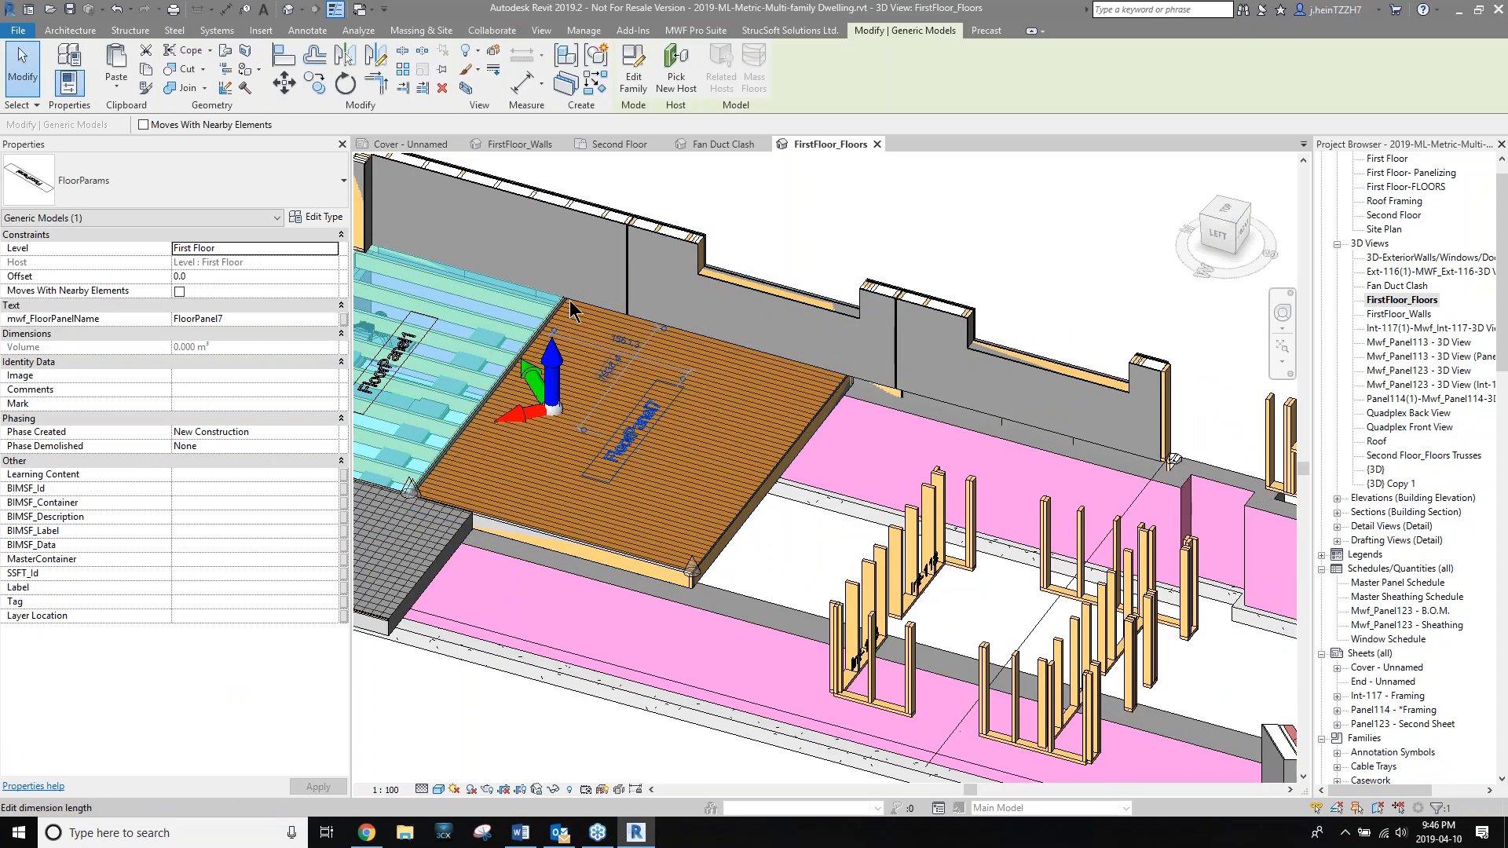
click(705, 31)
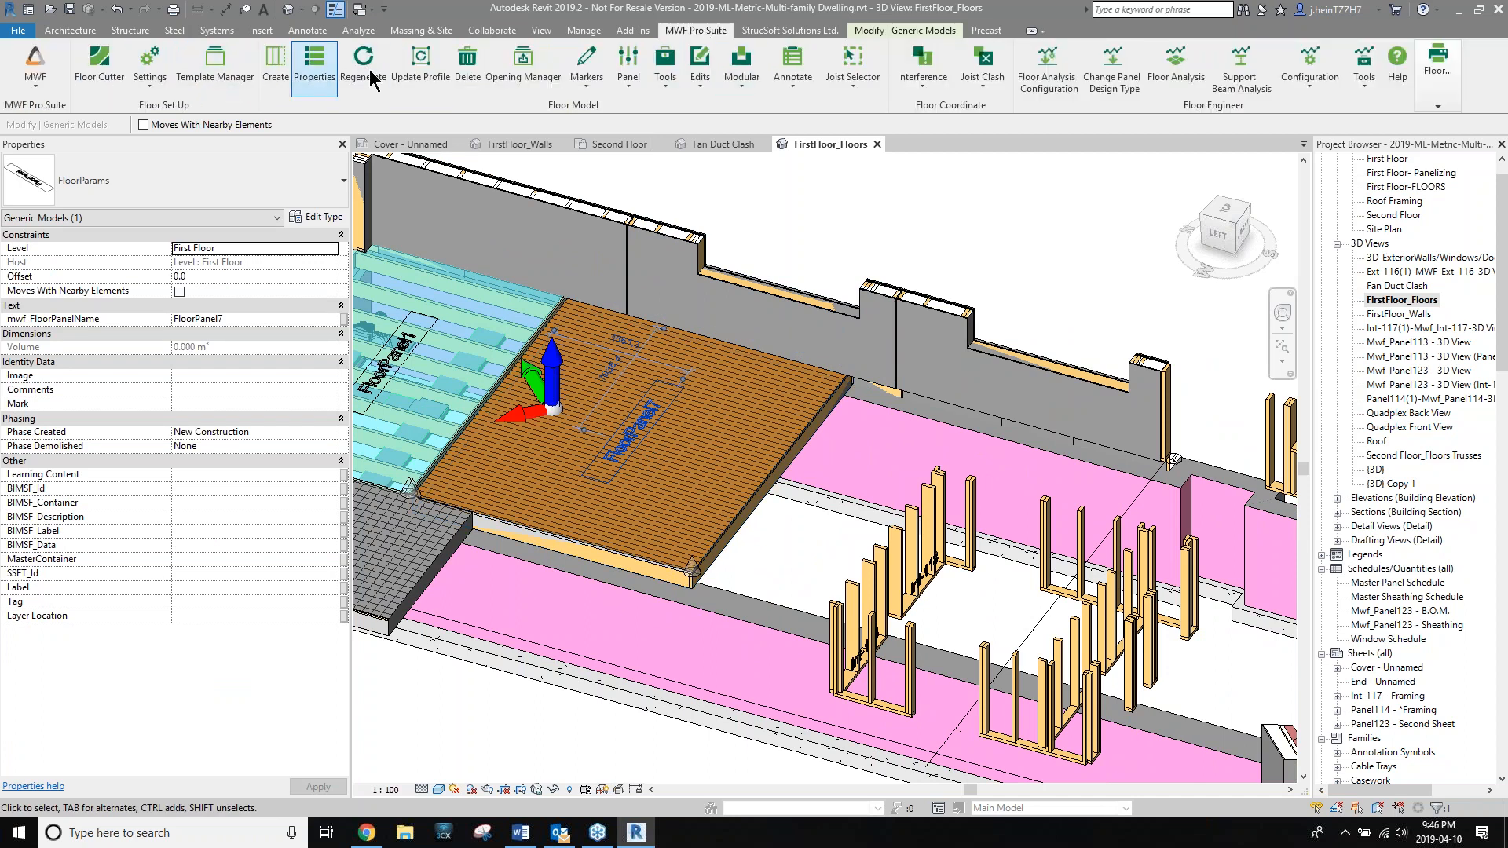
click(467, 69)
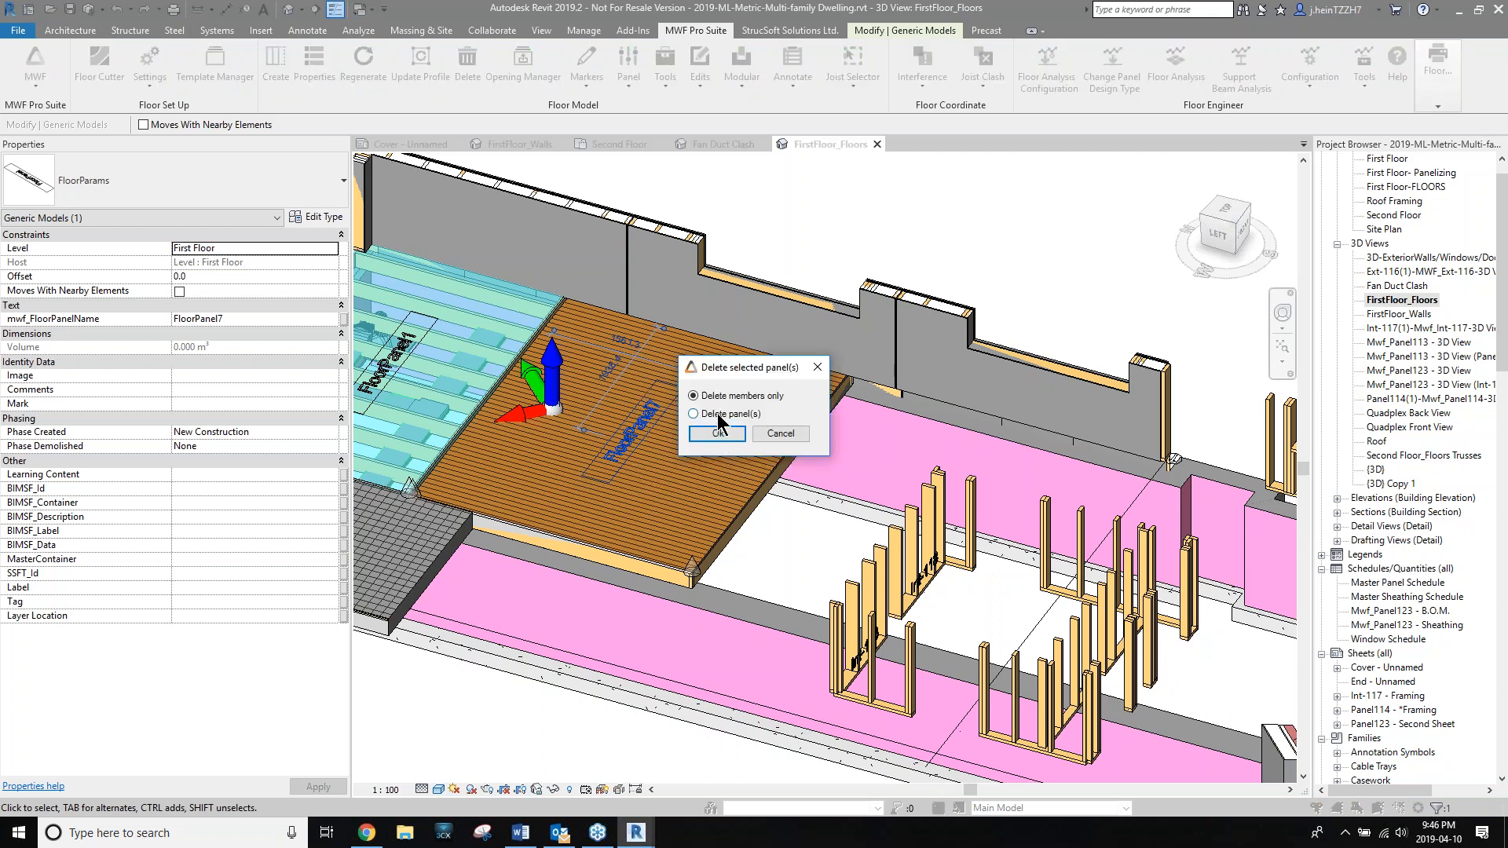
click(720, 435)
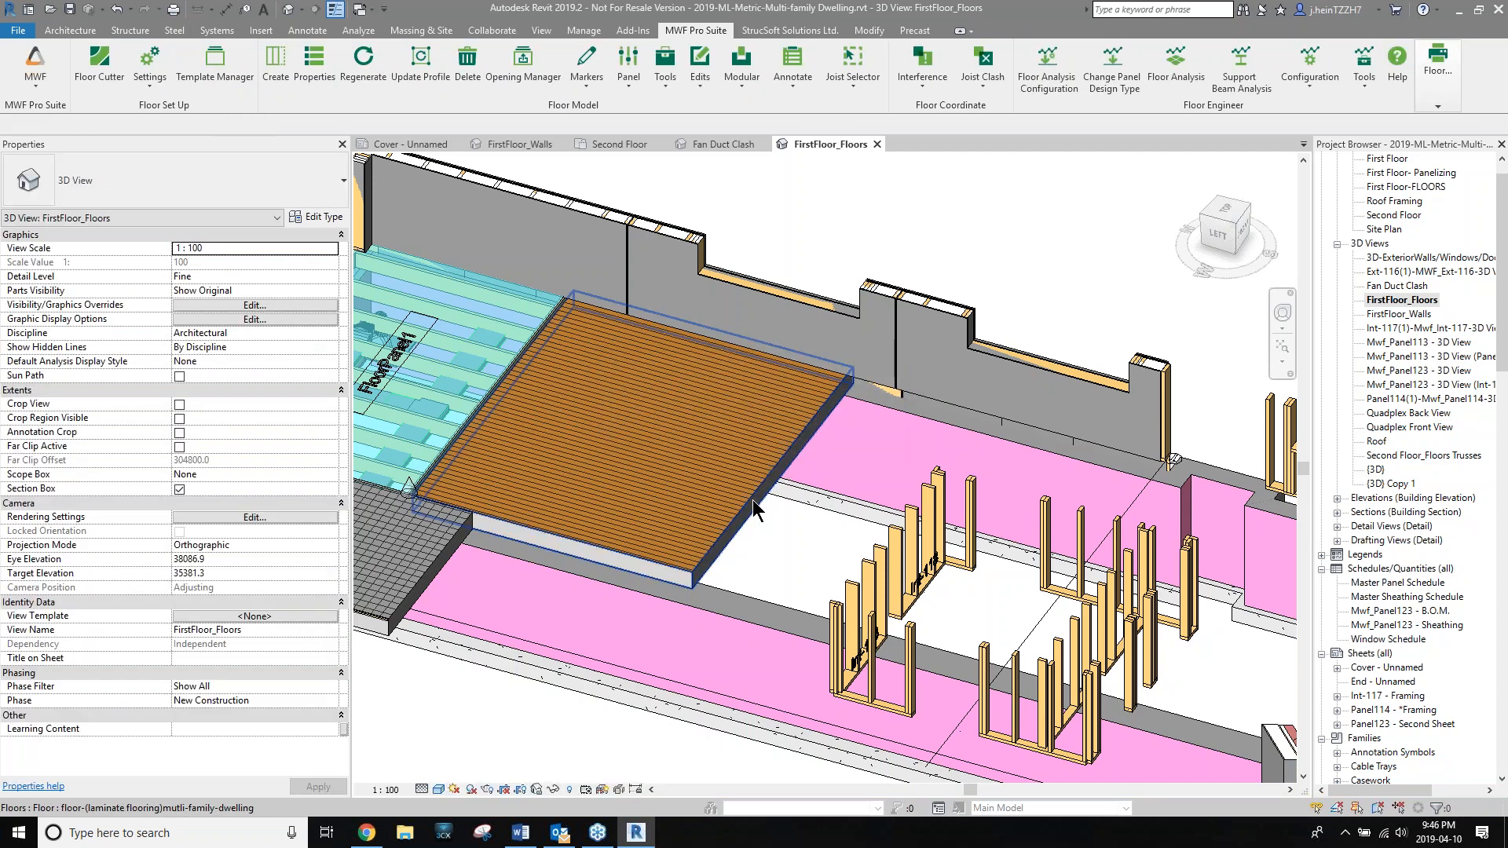
Create a floor panel on that laminate floor from the Default_Metric template 38x184 Joists Sheathed, framing it immediately.
click(630, 370)
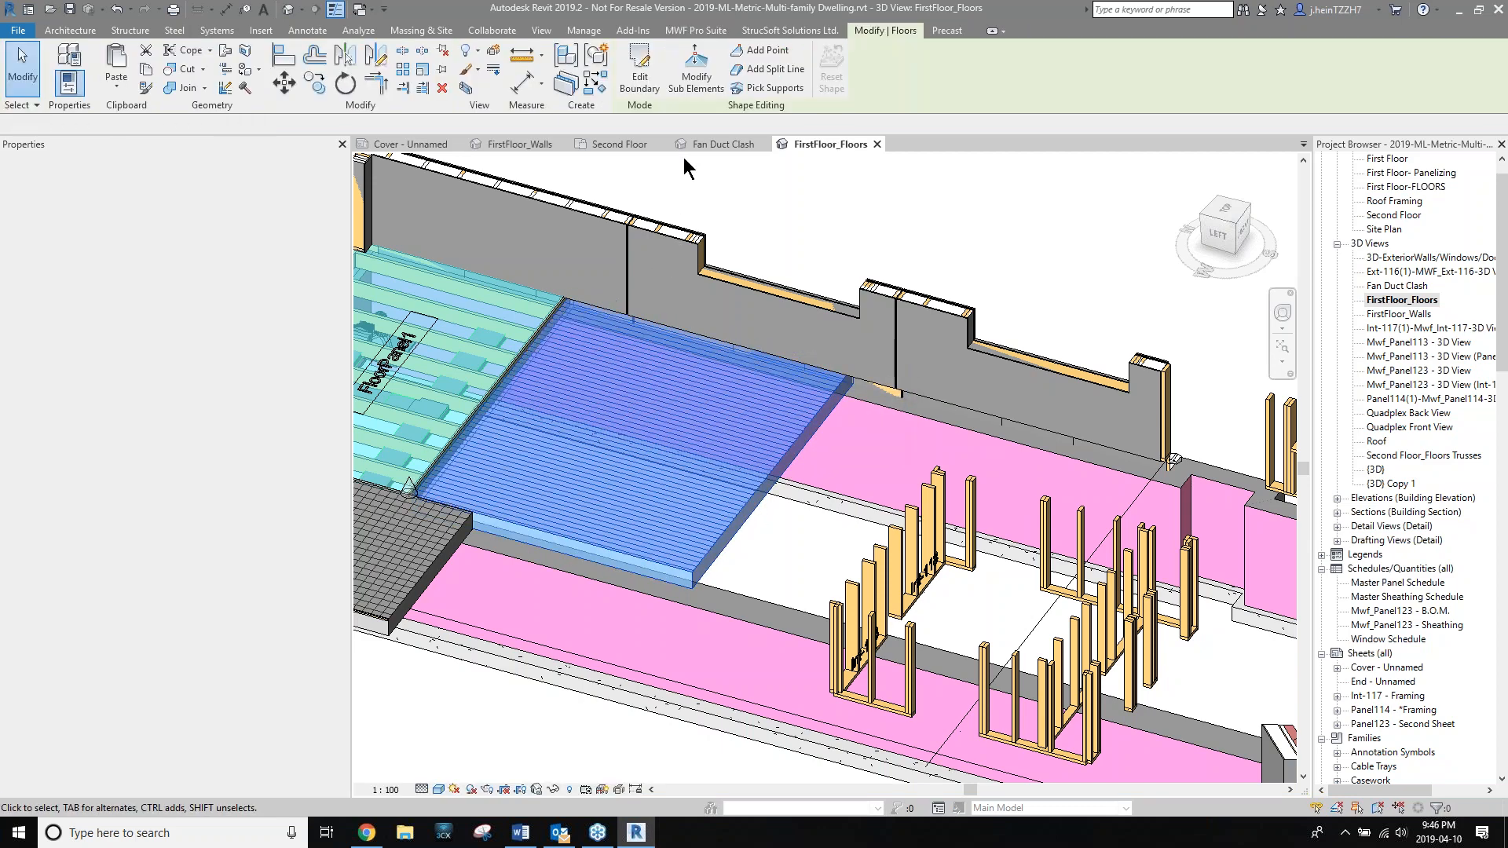
click(275, 67)
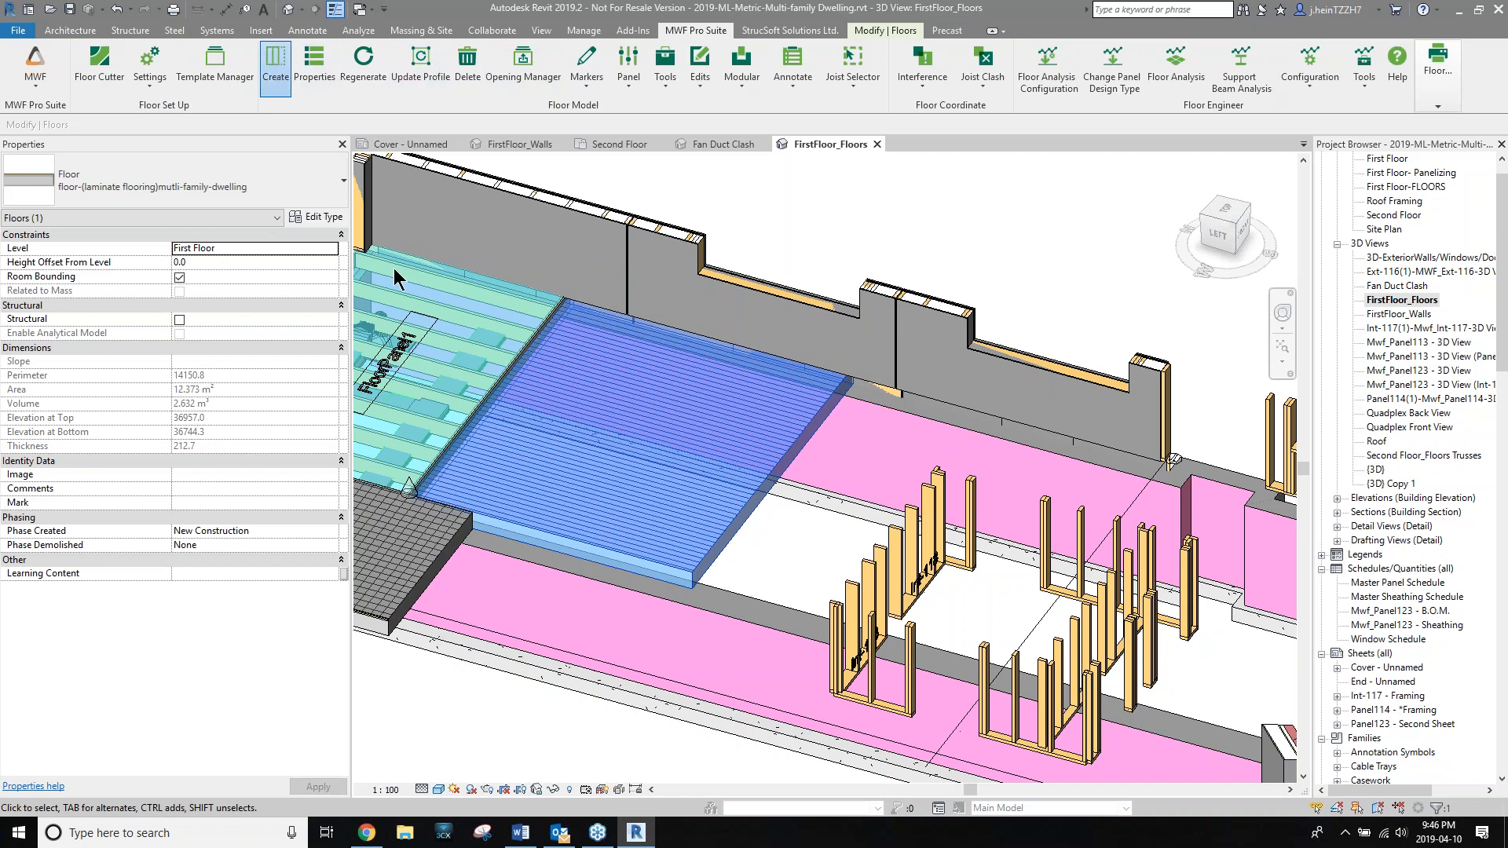
click(596, 403)
click(602, 344)
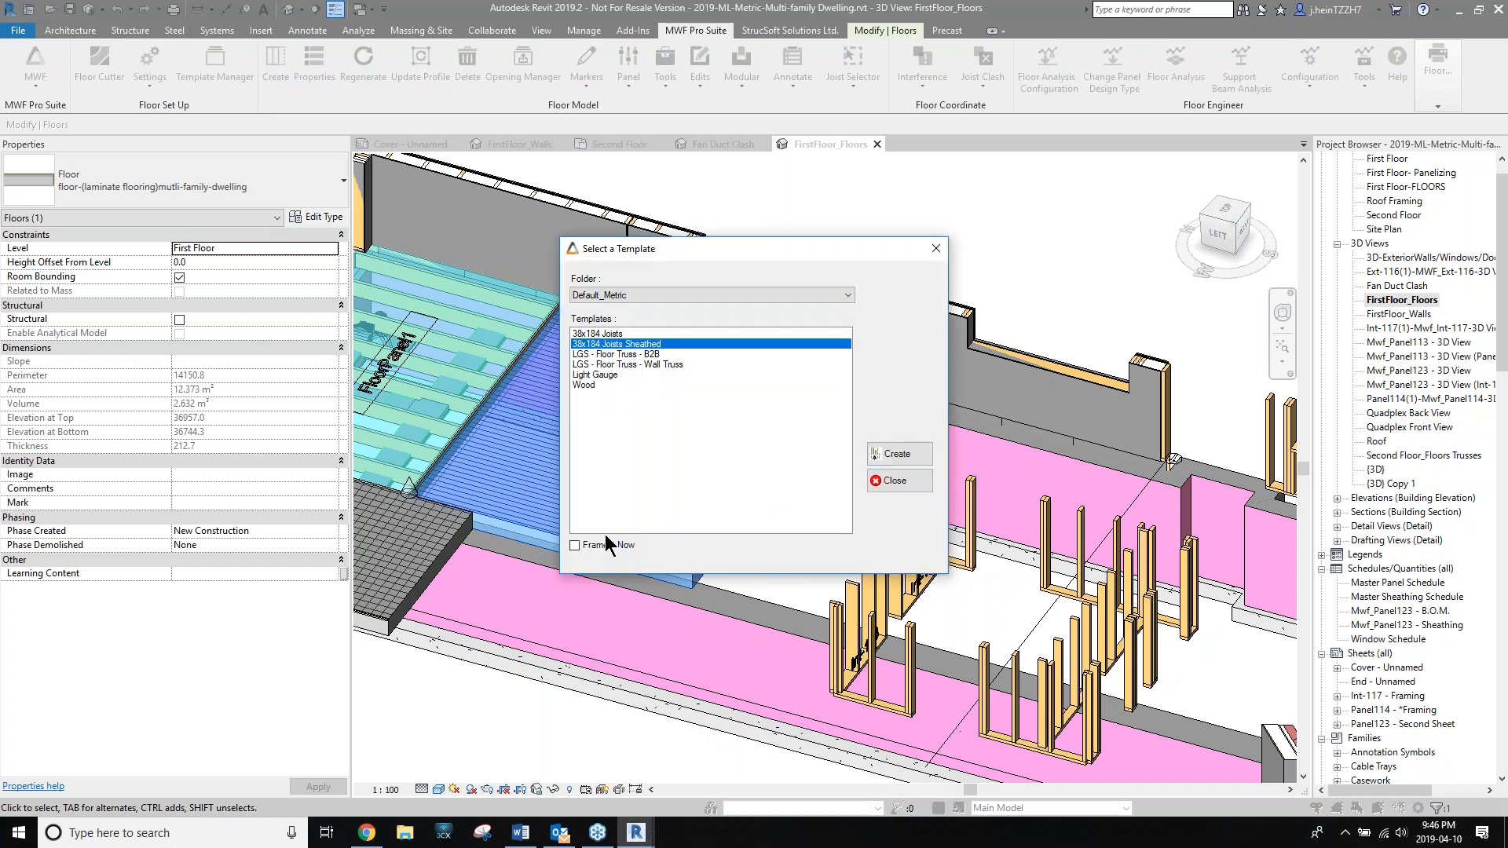
click(582, 547)
click(892, 454)
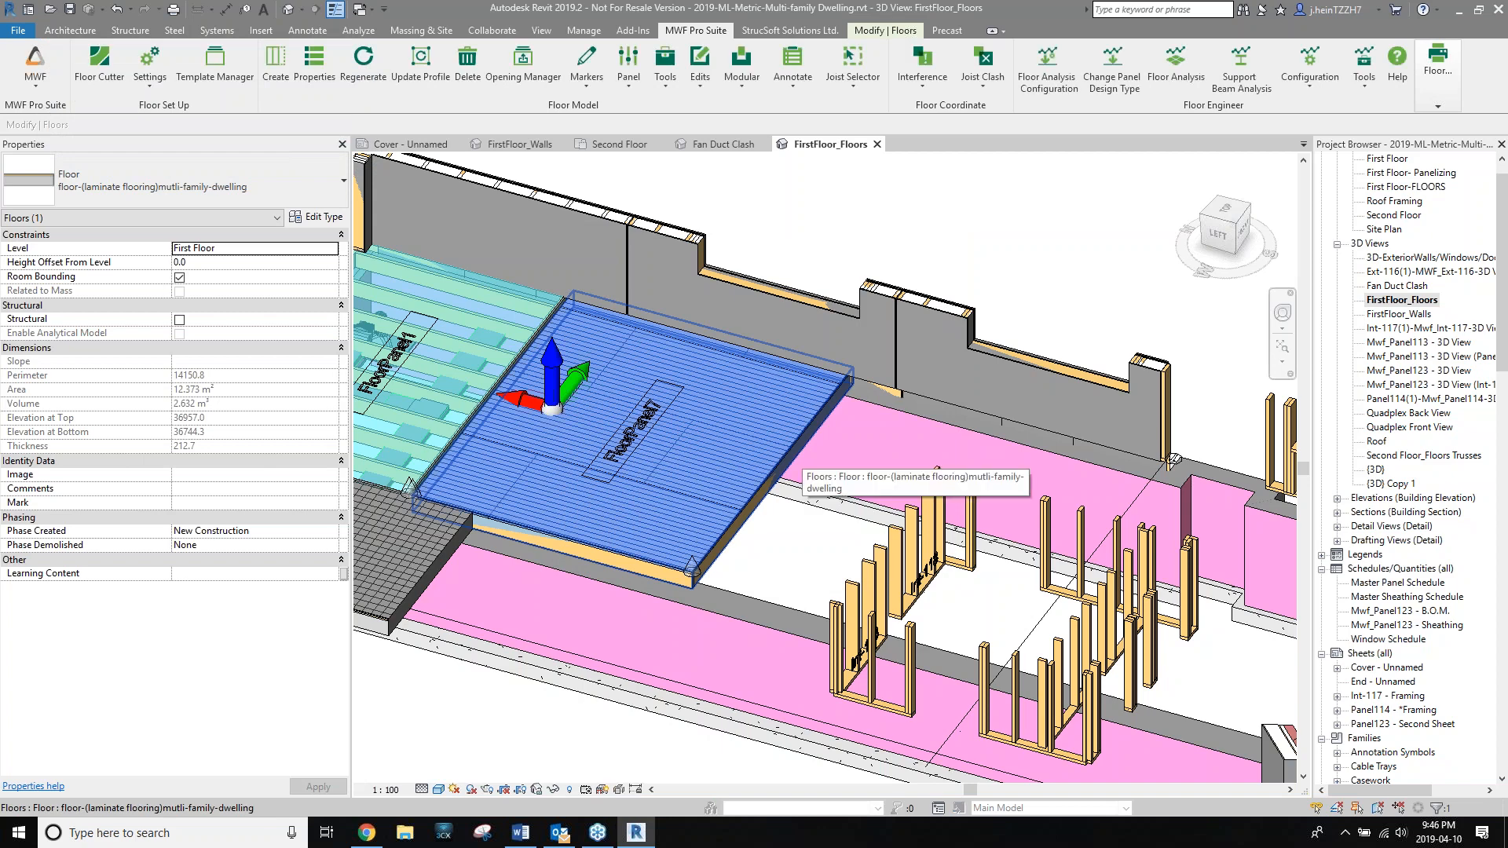
Temporarily hide the laminate floor over FloorPanel7 and inspect one of the panel's decking sheets.
click(553, 789)
click(562, 750)
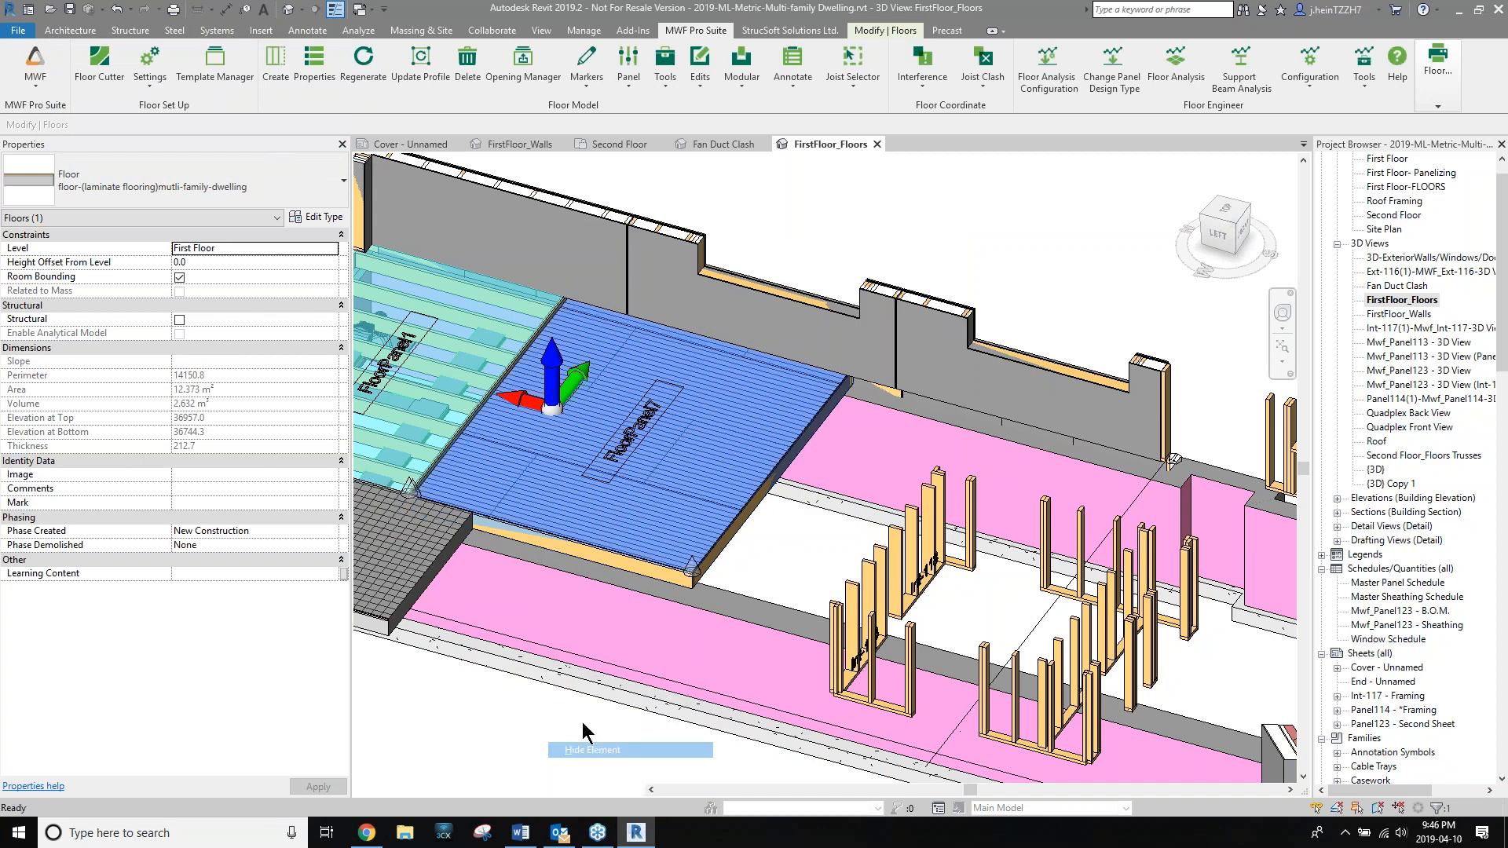
scroll(744, 560, up, 5)
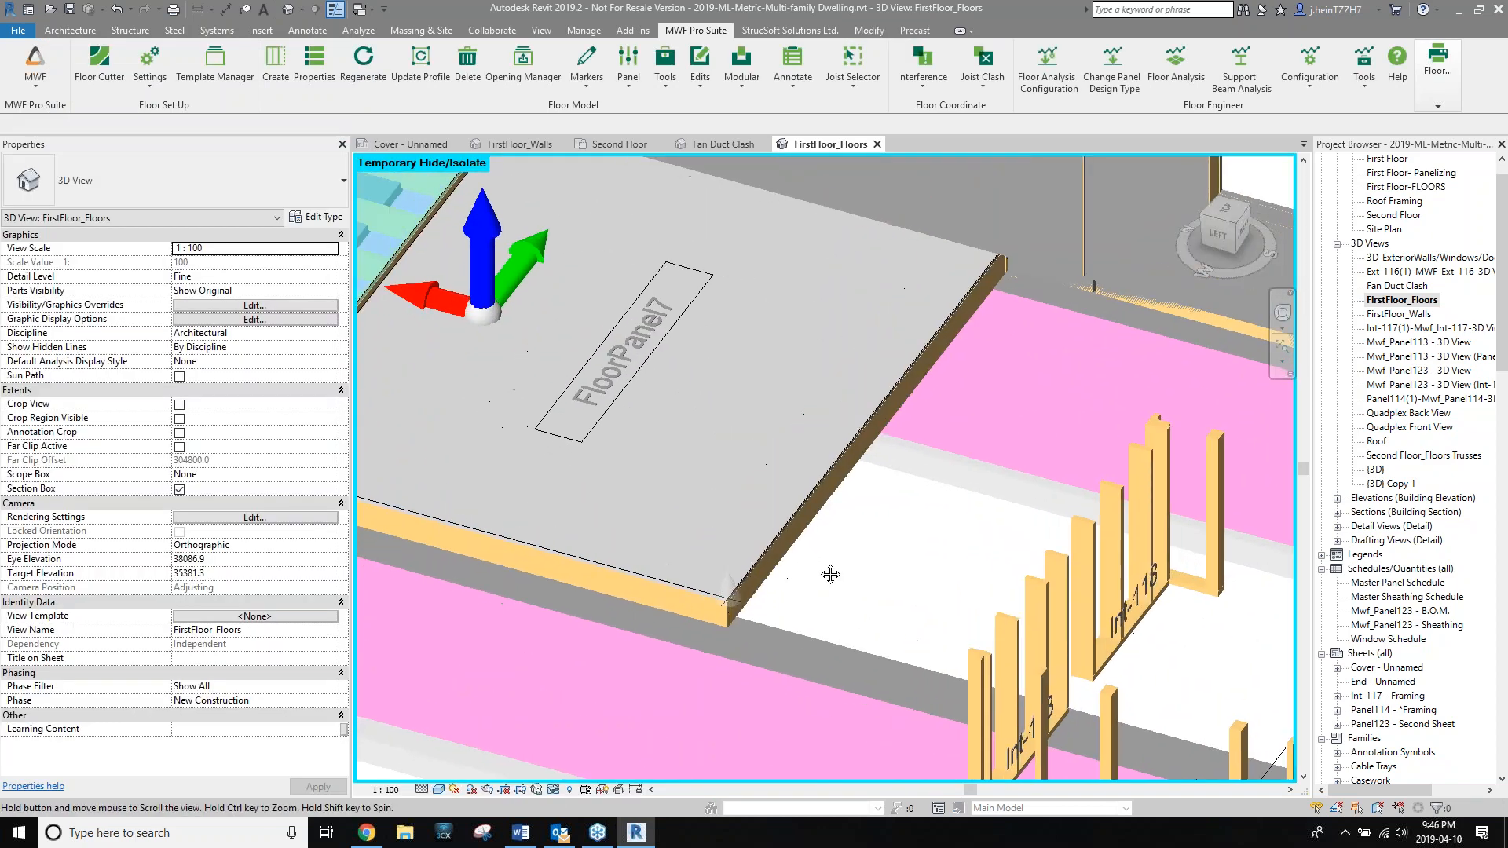
click(733, 402)
click(710, 333)
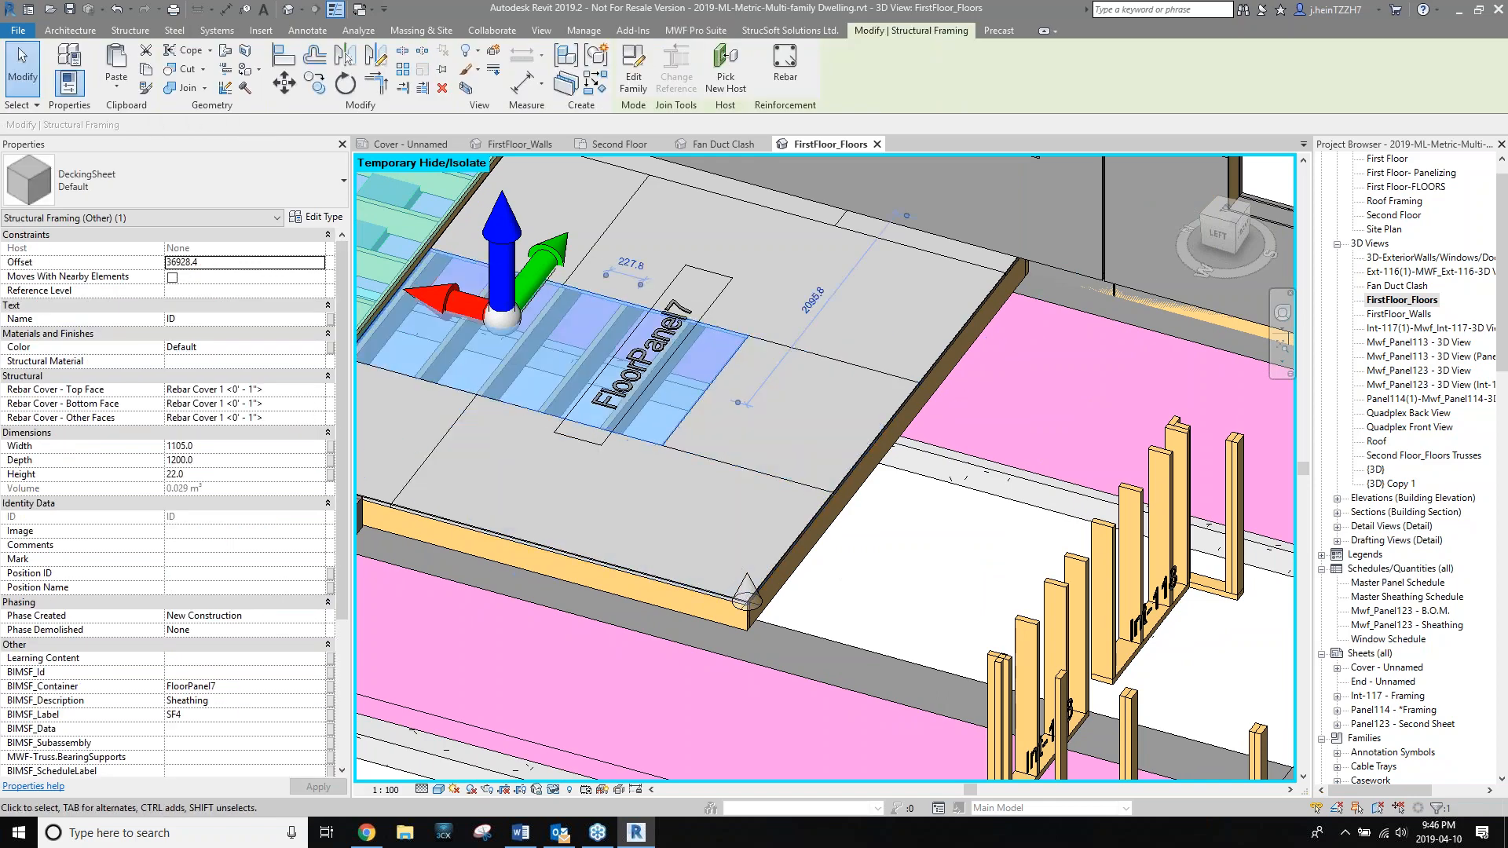
scroll(722, 361, down, 3)
click(836, 463)
scroll(835, 464, down, 2)
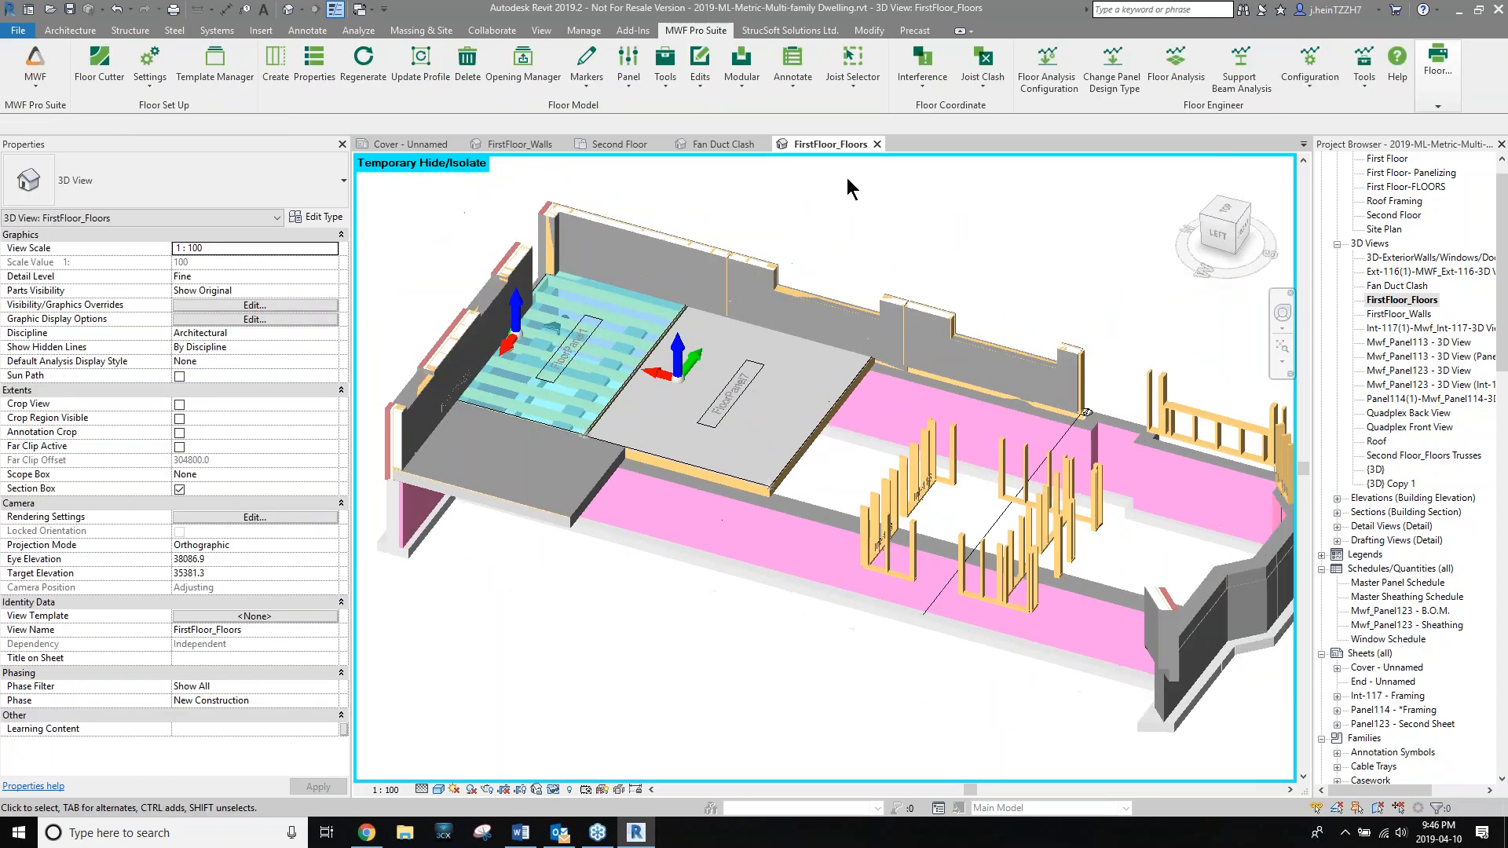
Close the FirstFloor_Floors and Fan Duct Clash views and examine the framed building in the FirstFloor_Walls view.
click(877, 145)
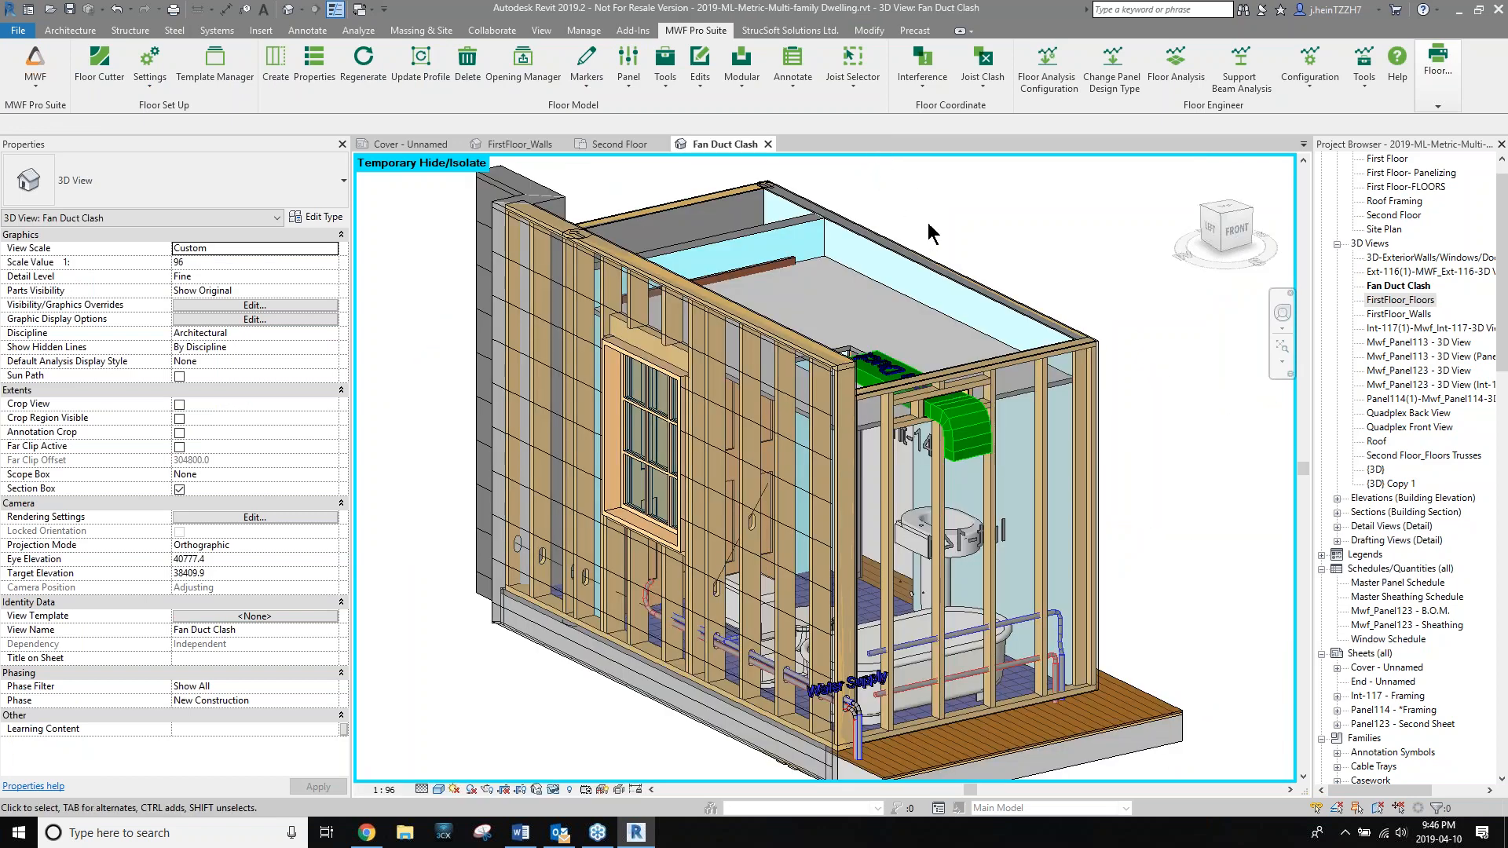
click(767, 145)
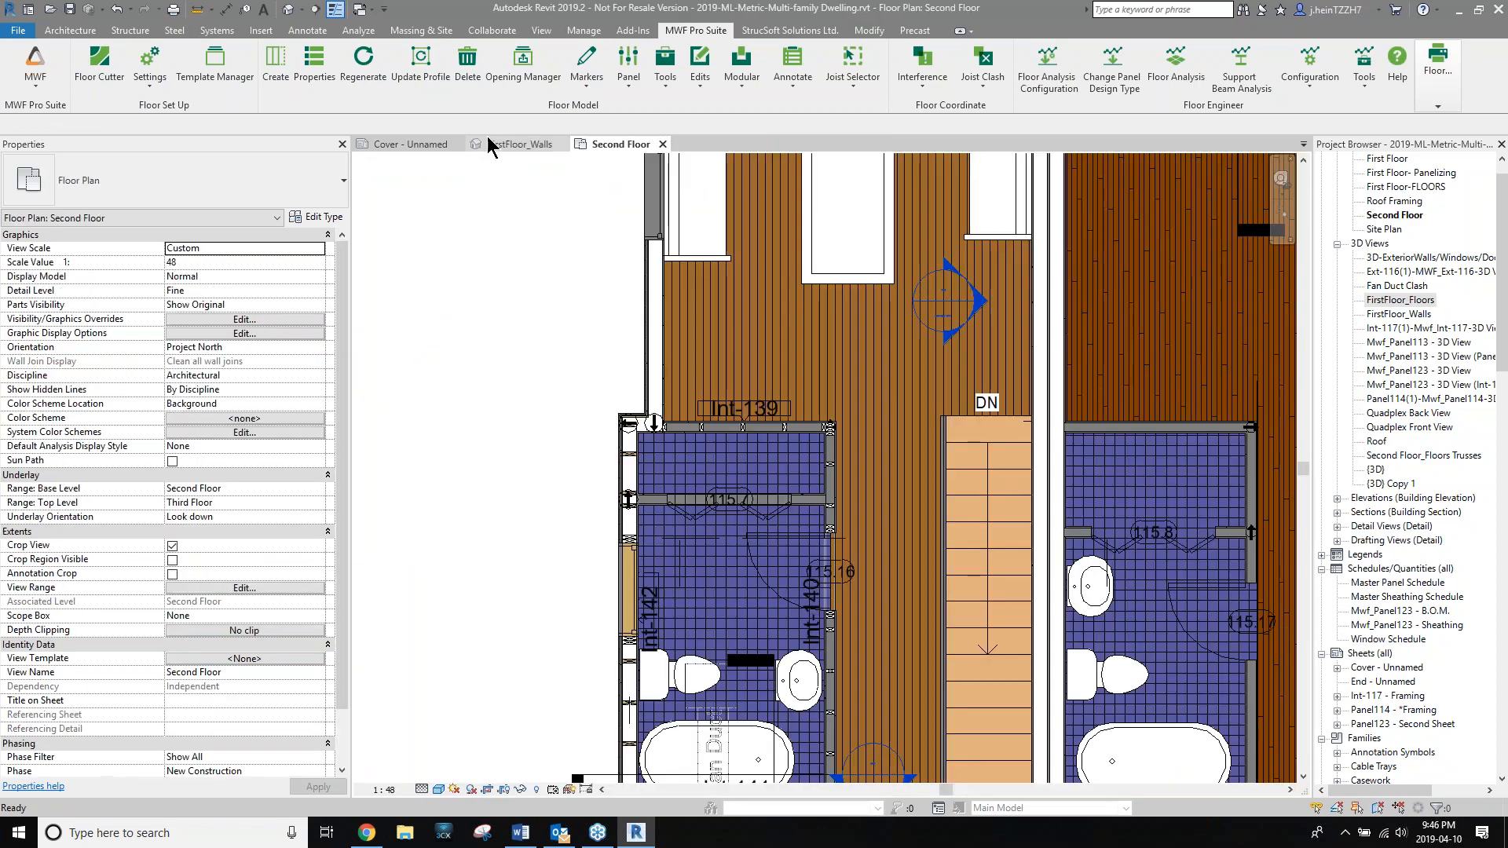
click(495, 144)
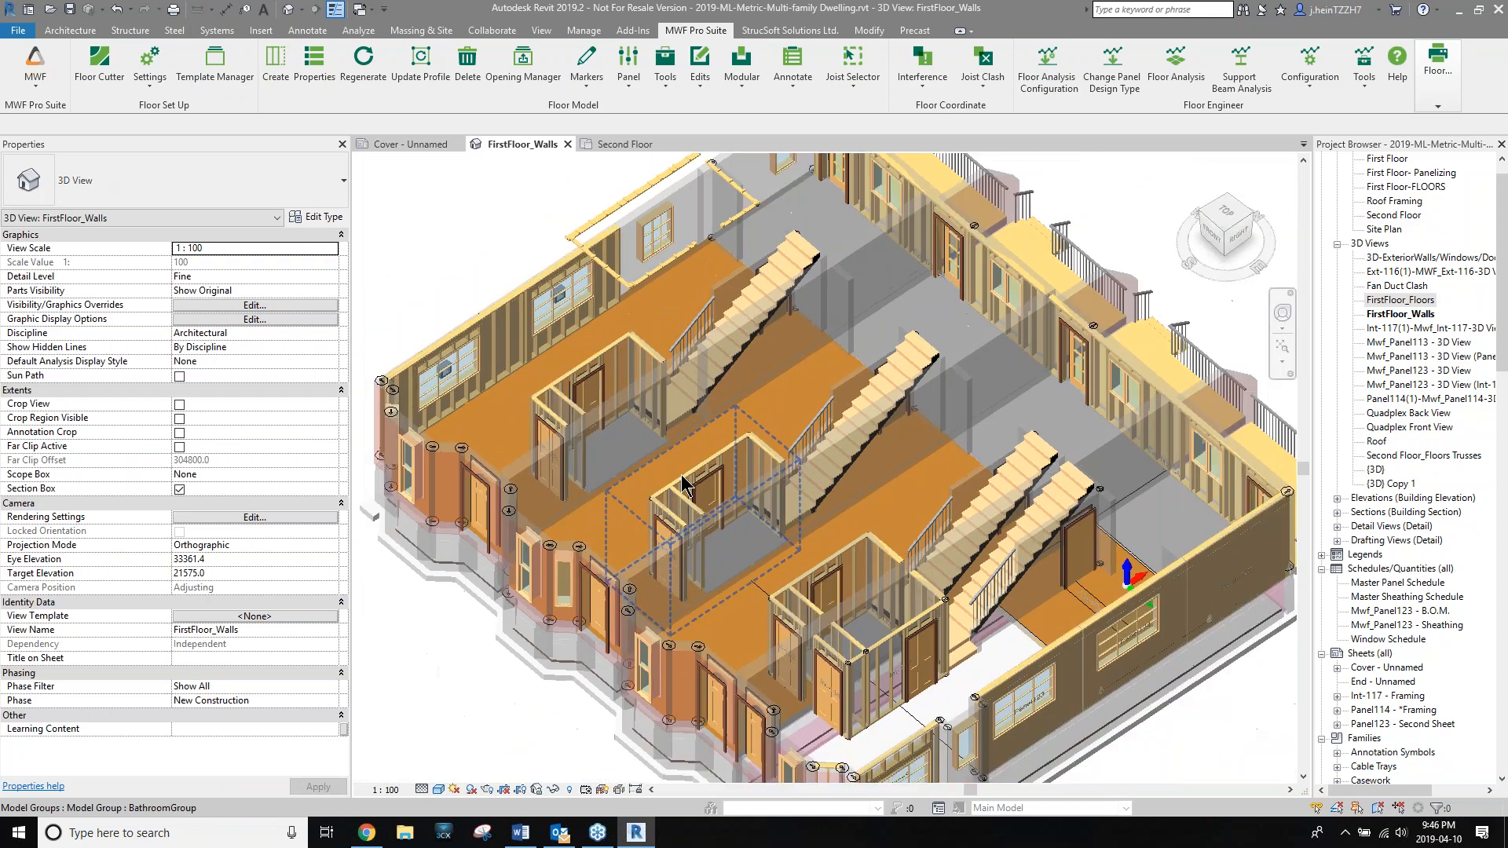
scroll(759, 587, up, 5)
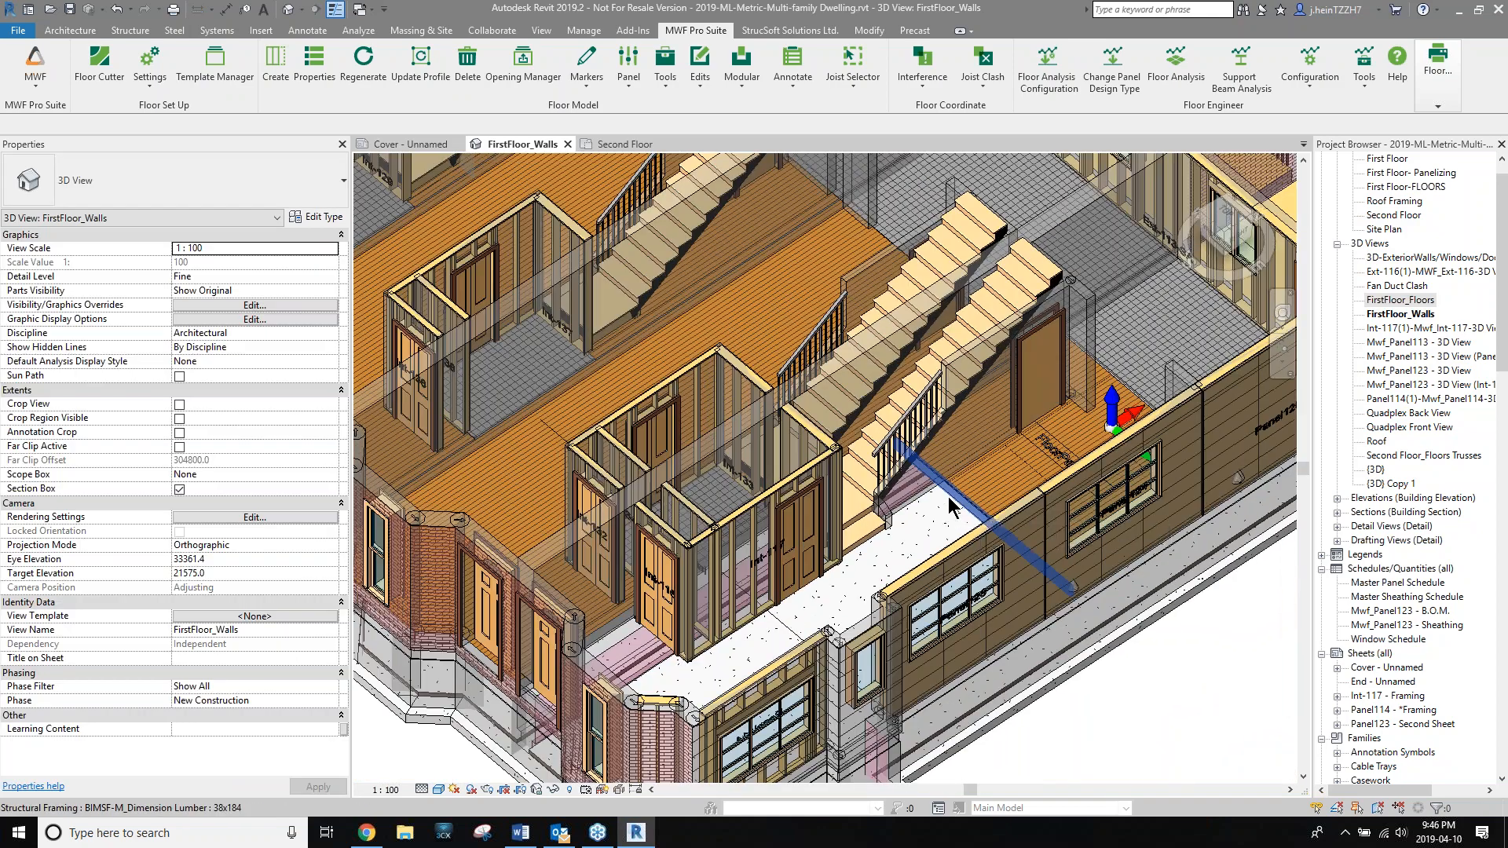
scroll(950, 506, down, 3)
mouse_move(1062, 685)
shift+middle_down()
mouse_move(1070, 592)
mouse_move(864, 620)
mouse_move(1056, 677)
shift+middle_up()
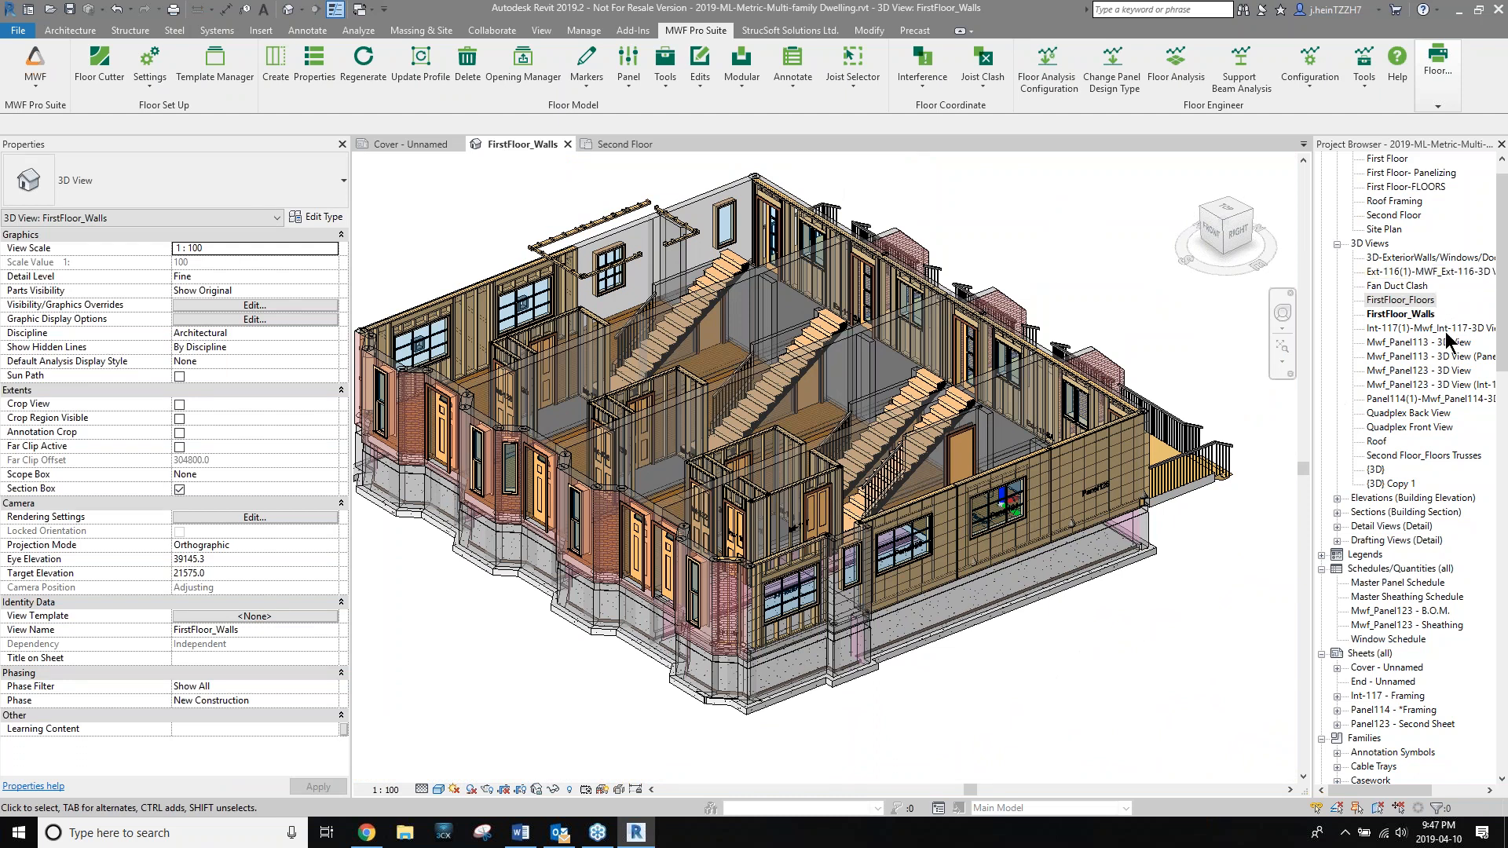
Open the Roof 3D view and switch the MWF suite to its truss module.
double_click(1377, 442)
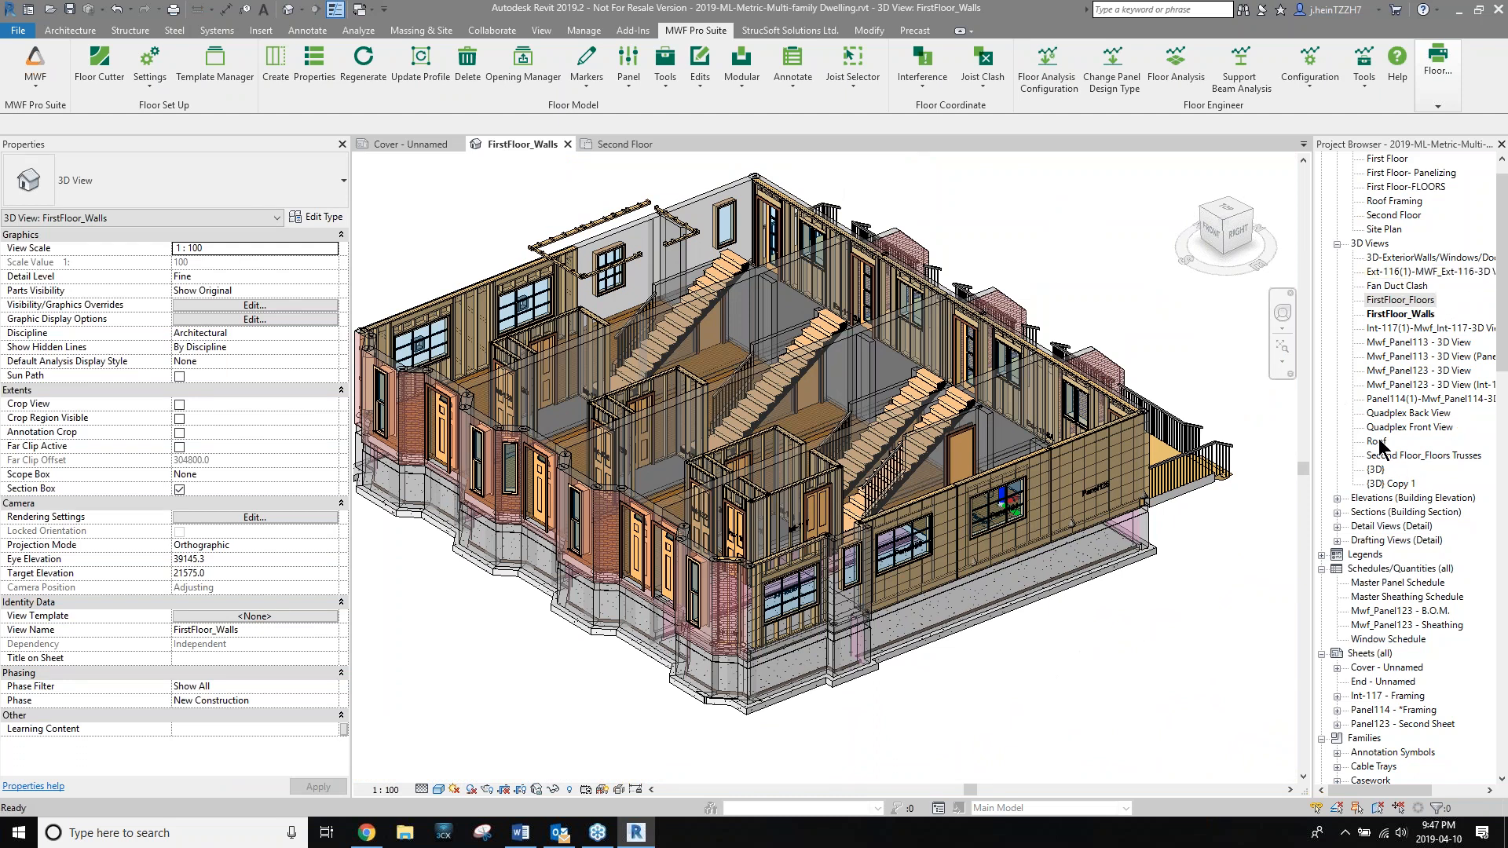
shift+middle_drag(980, 469, 881, 548)
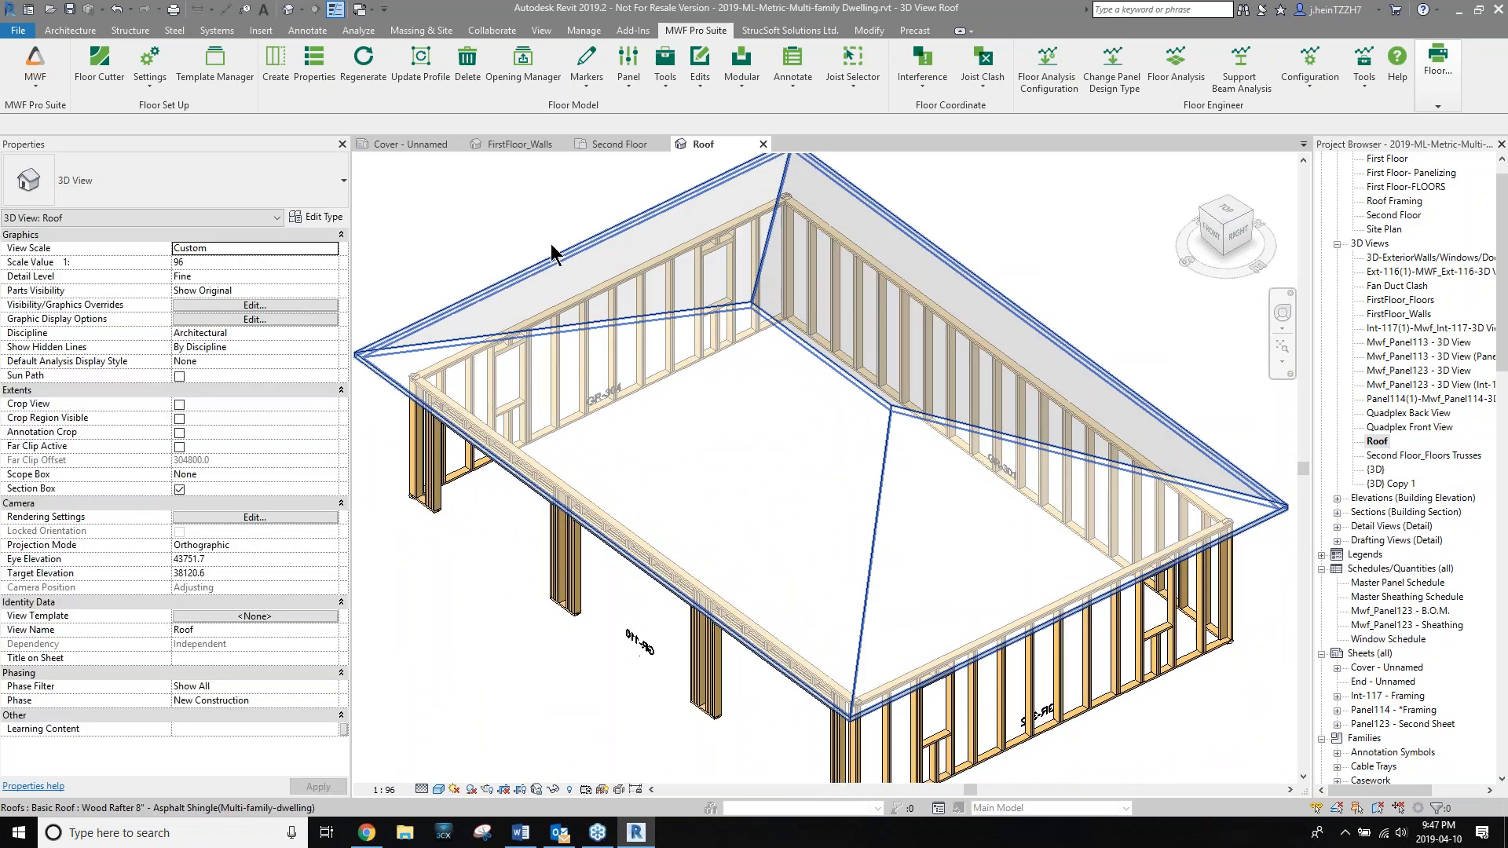
click(37, 78)
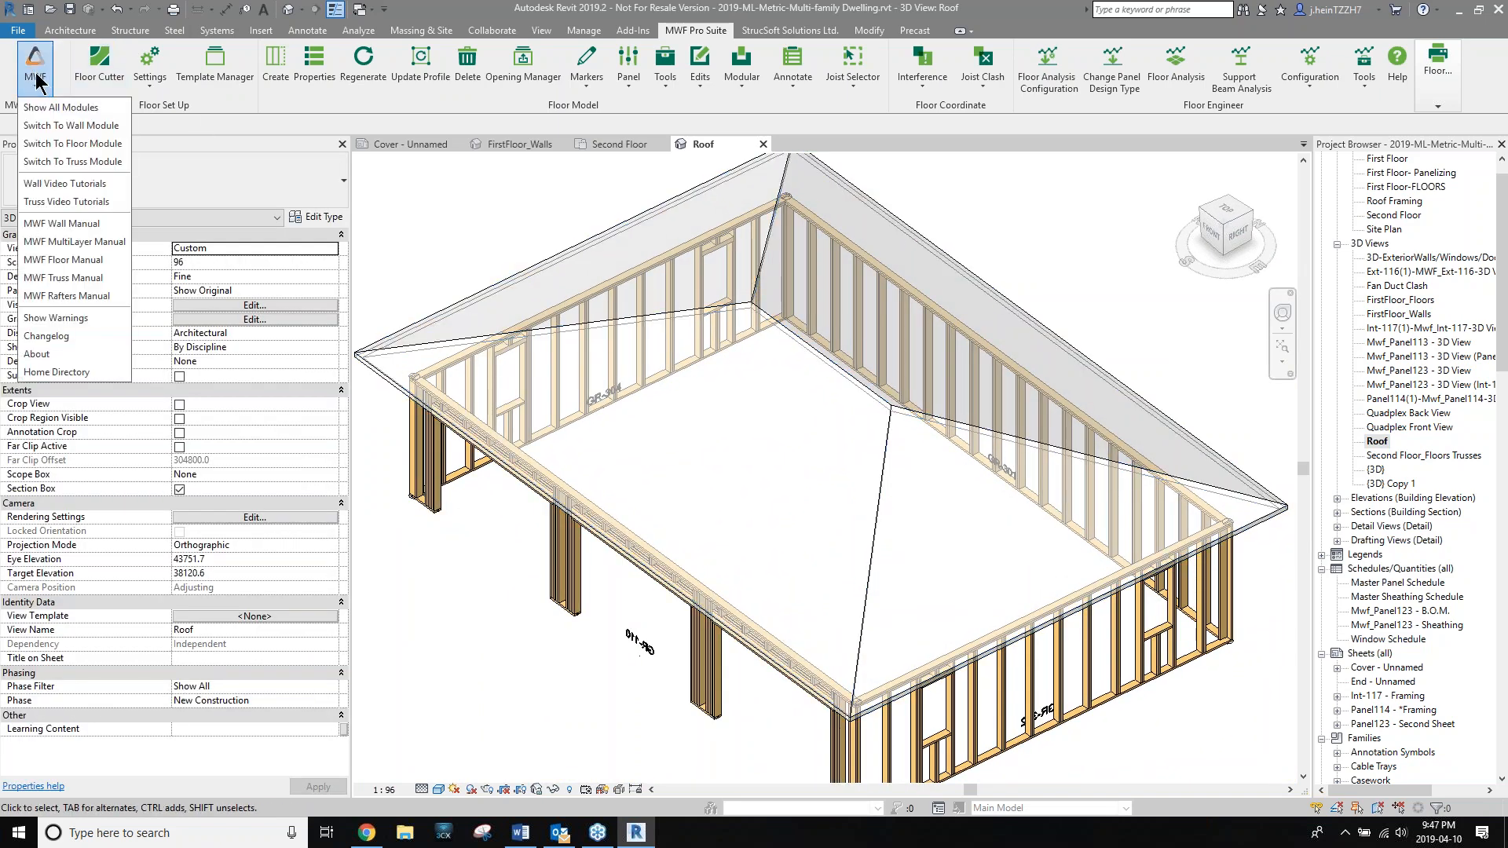
click(53, 148)
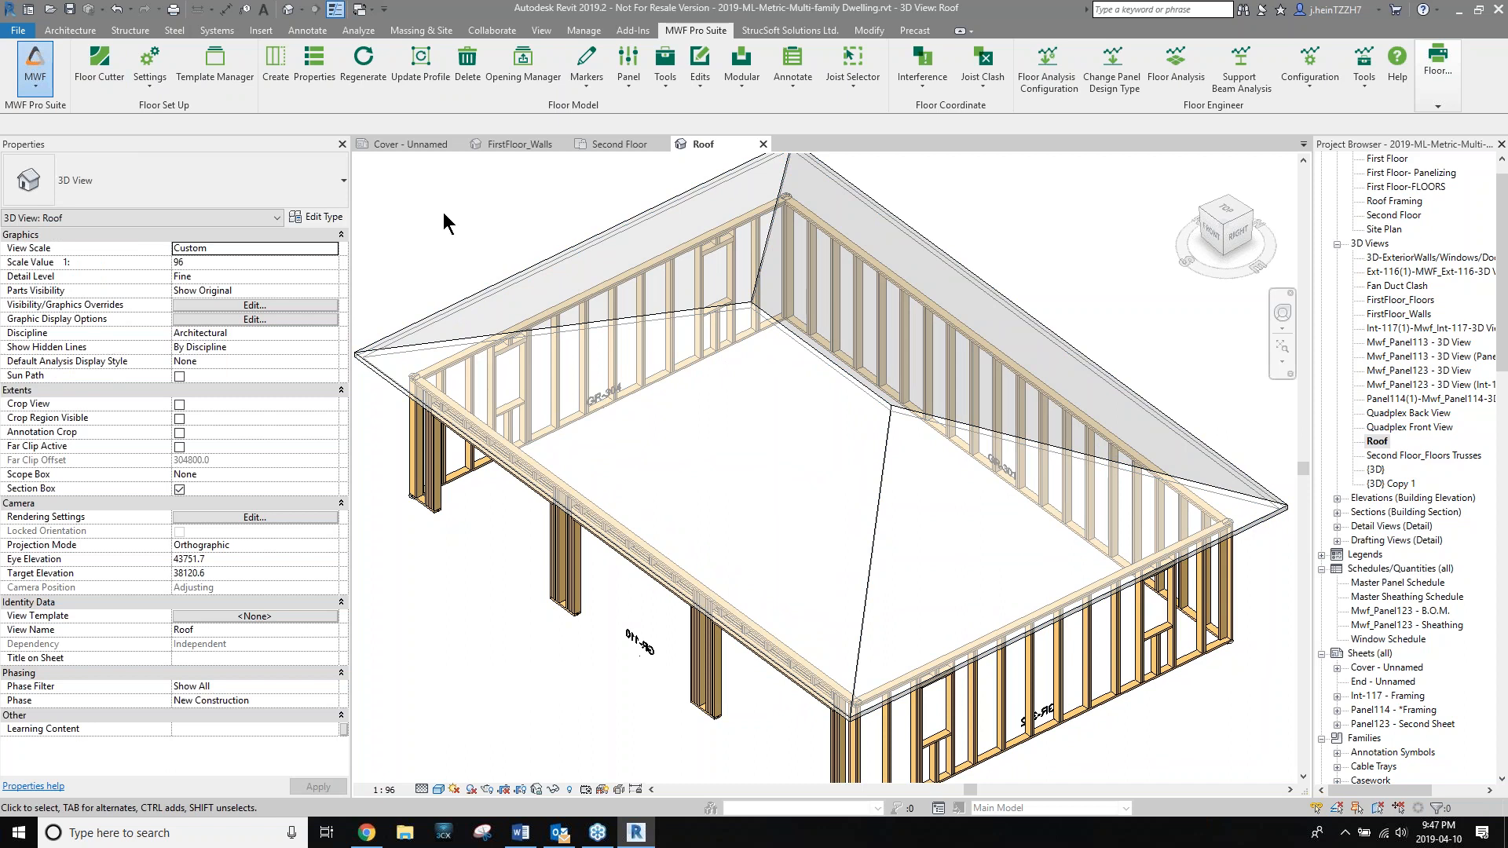
Start creating truss envelopes on the hip roof, using the front beam as support with Far alignment and zero cantilever offset.
click(531, 263)
click(223, 59)
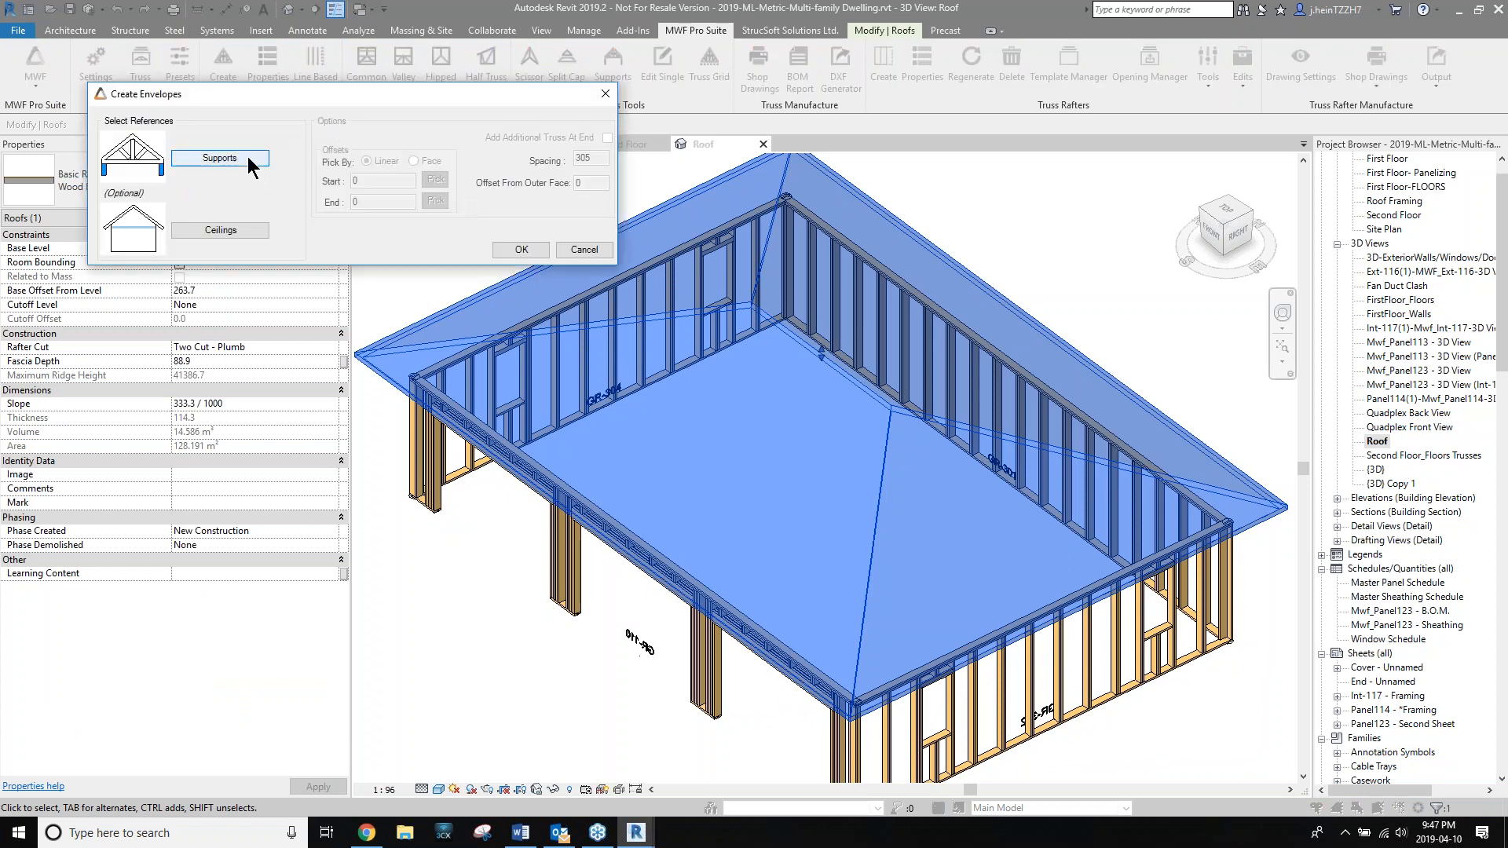
click(250, 161)
click(625, 520)
click(162, 124)
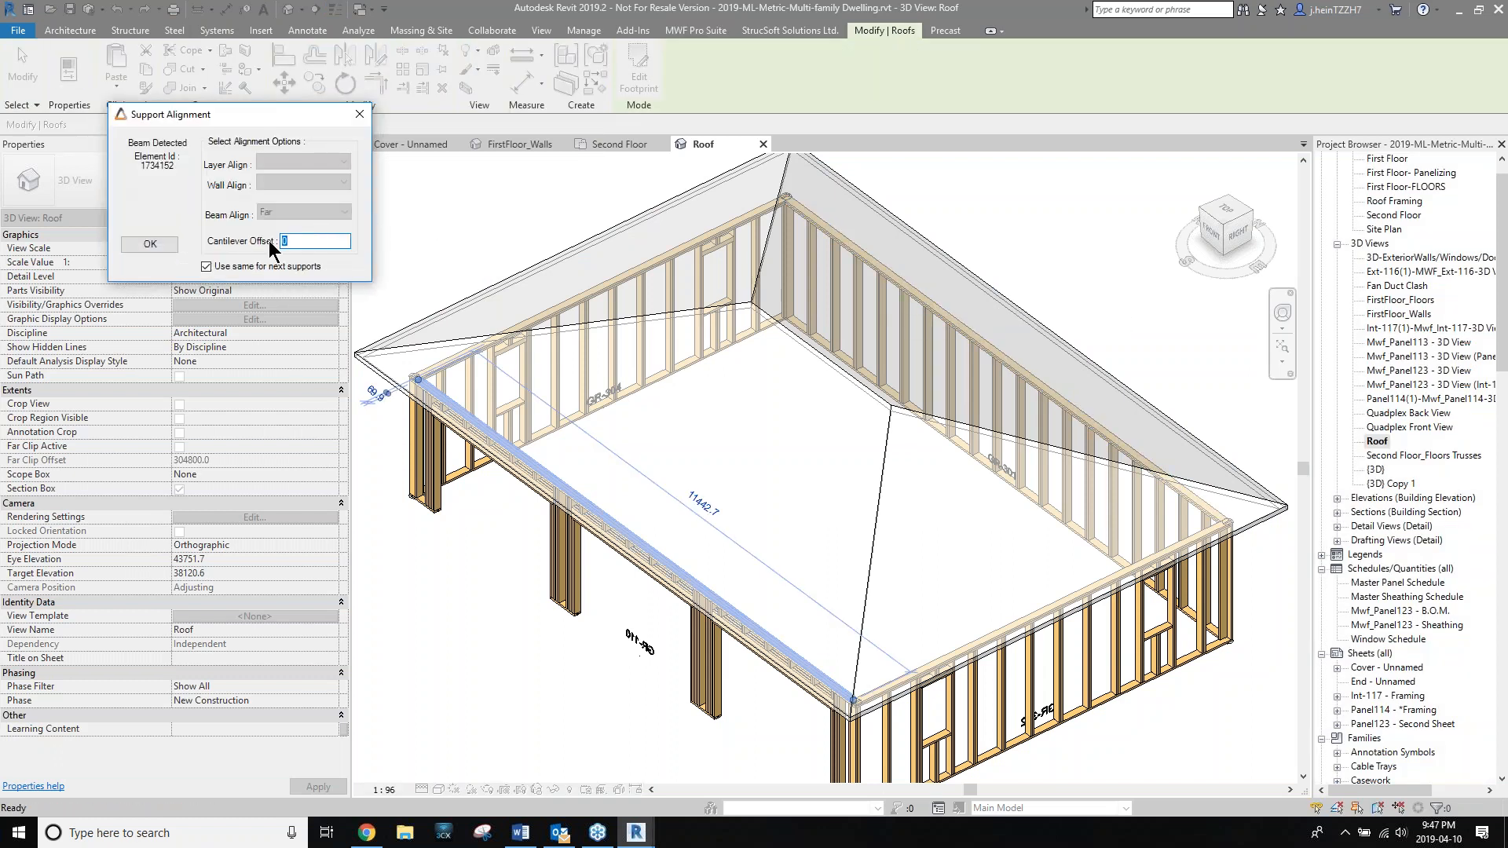
click(153, 245)
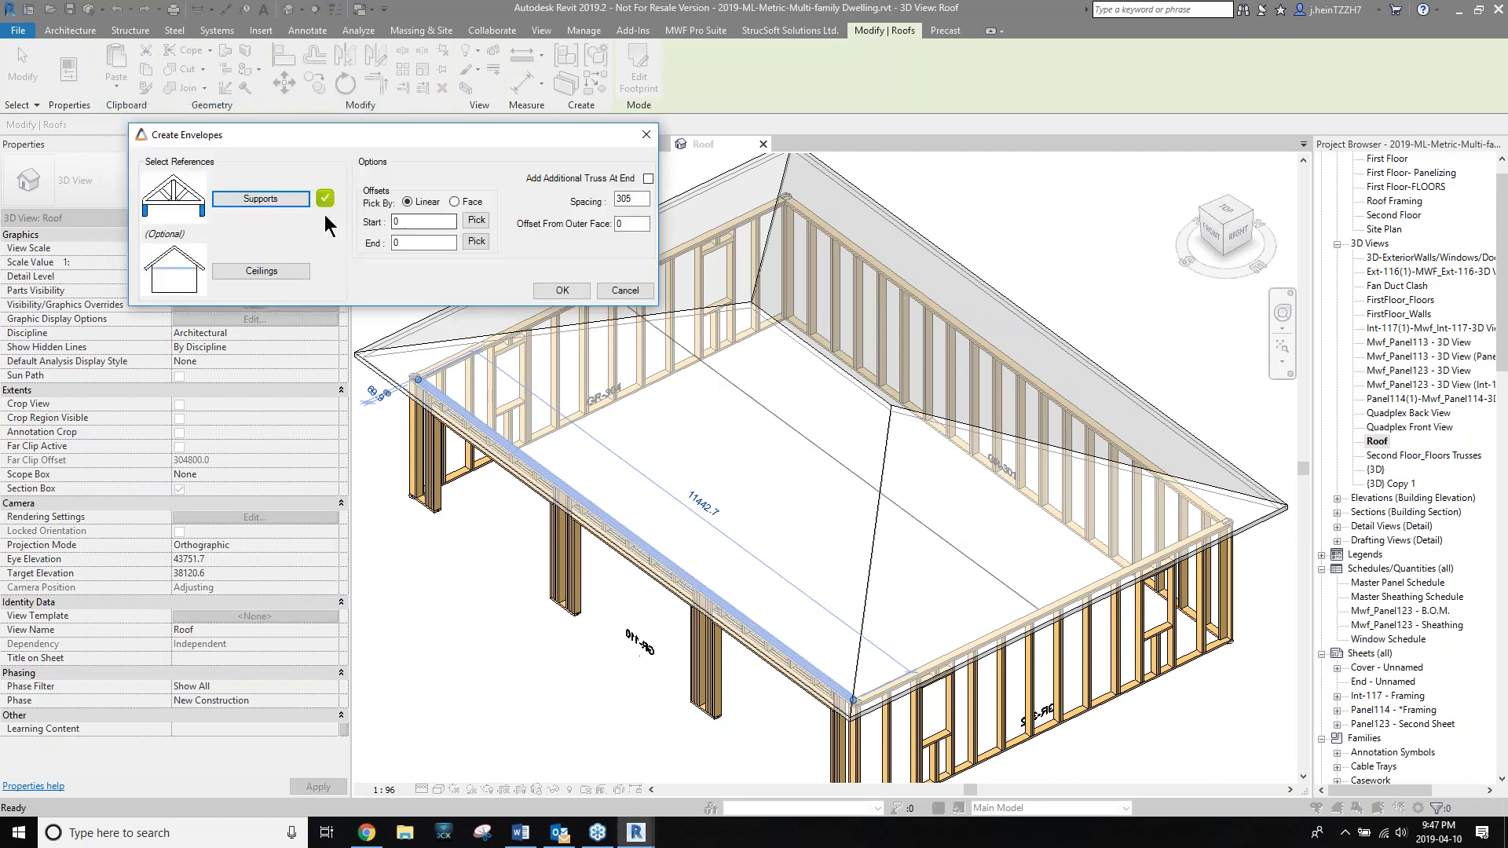
Pick the envelopes' linear start and end offsets on the roof's model line, at about 4632 and 2537.
click(476, 220)
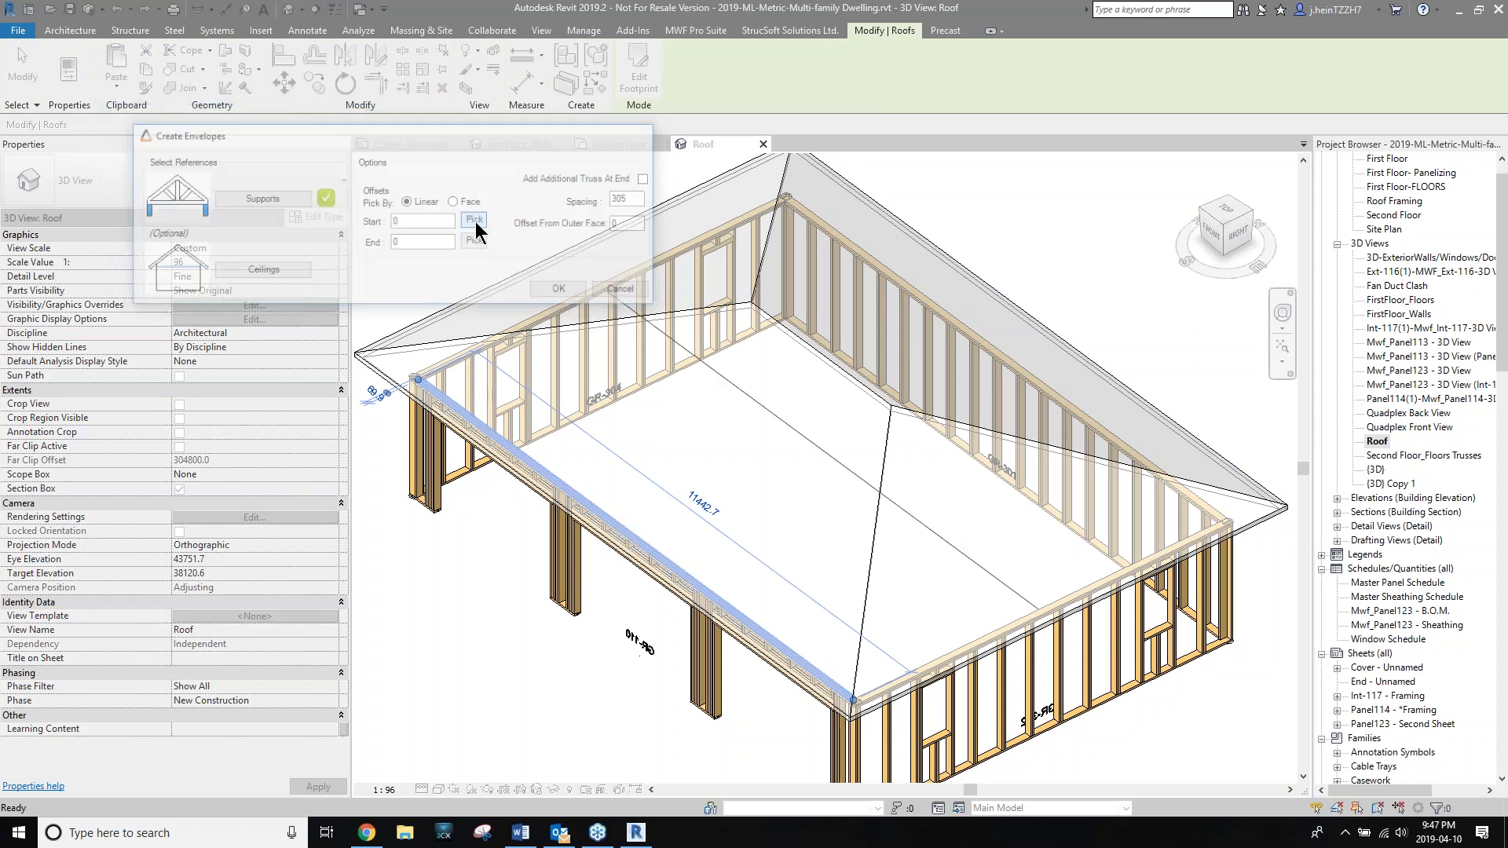
click(883, 499)
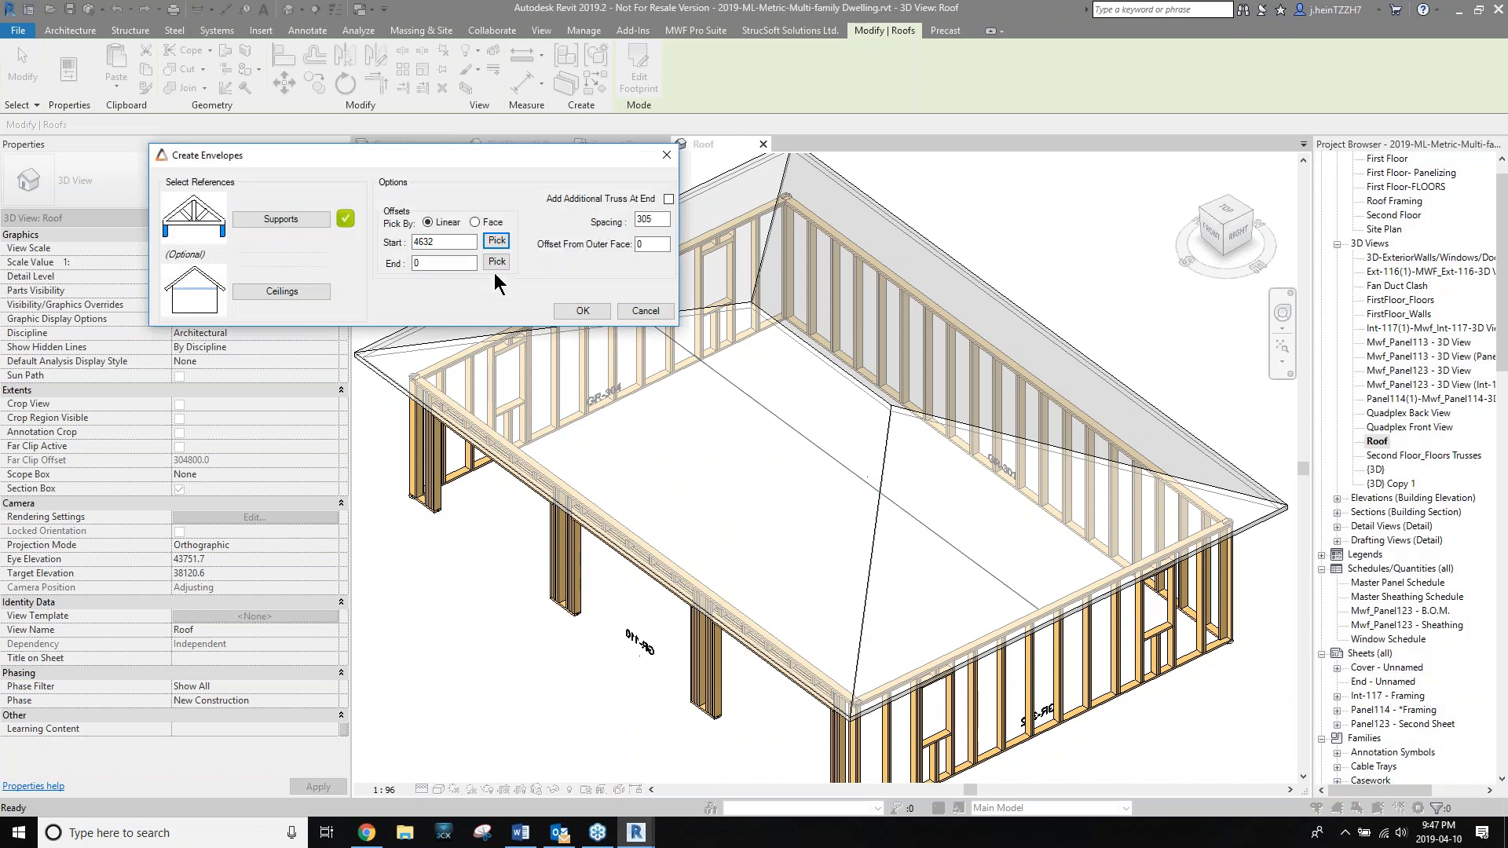
click(496, 262)
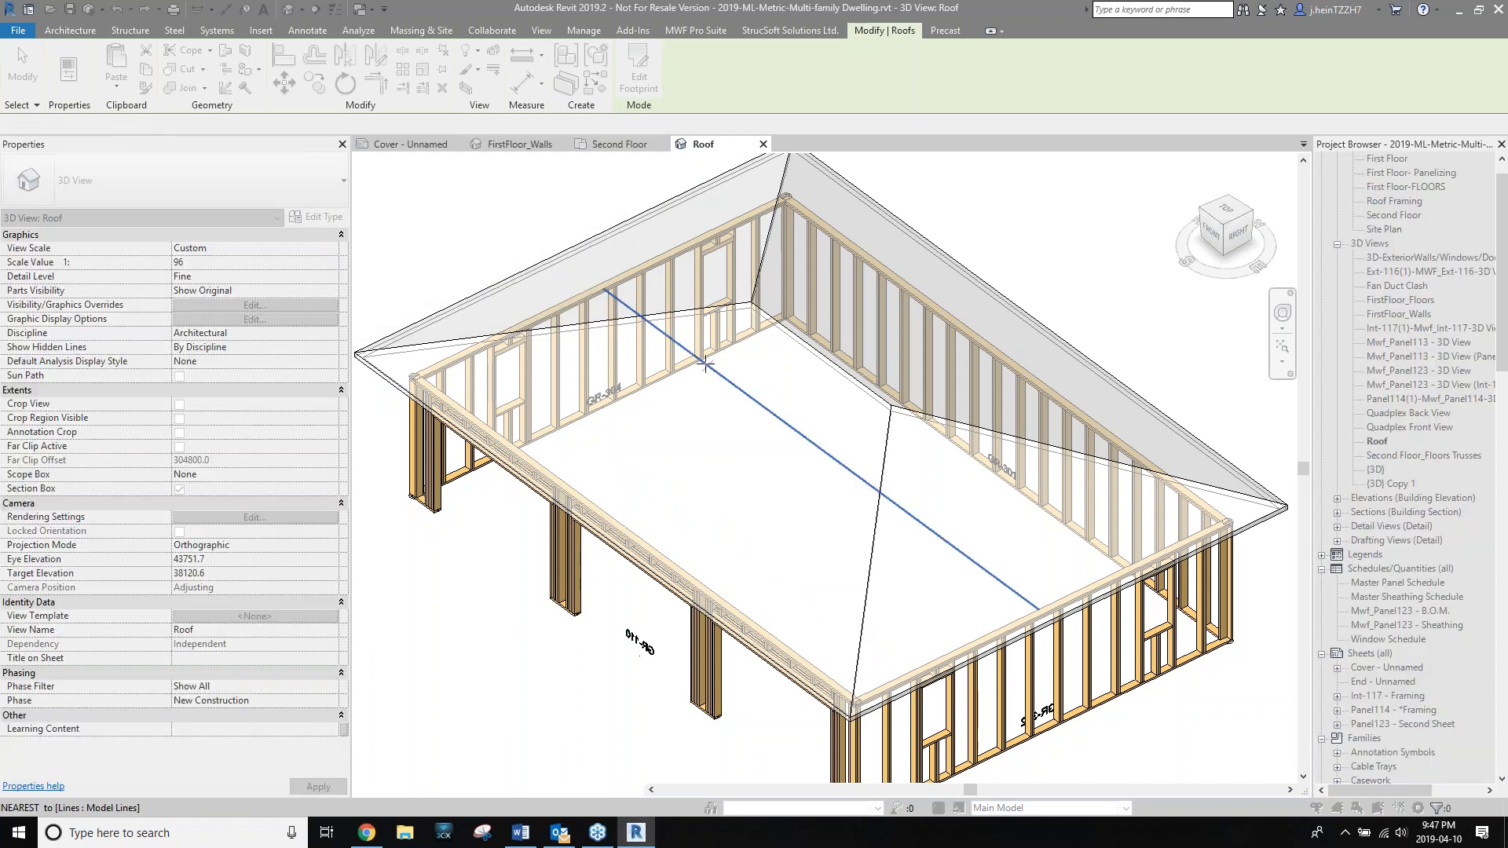
click(699, 361)
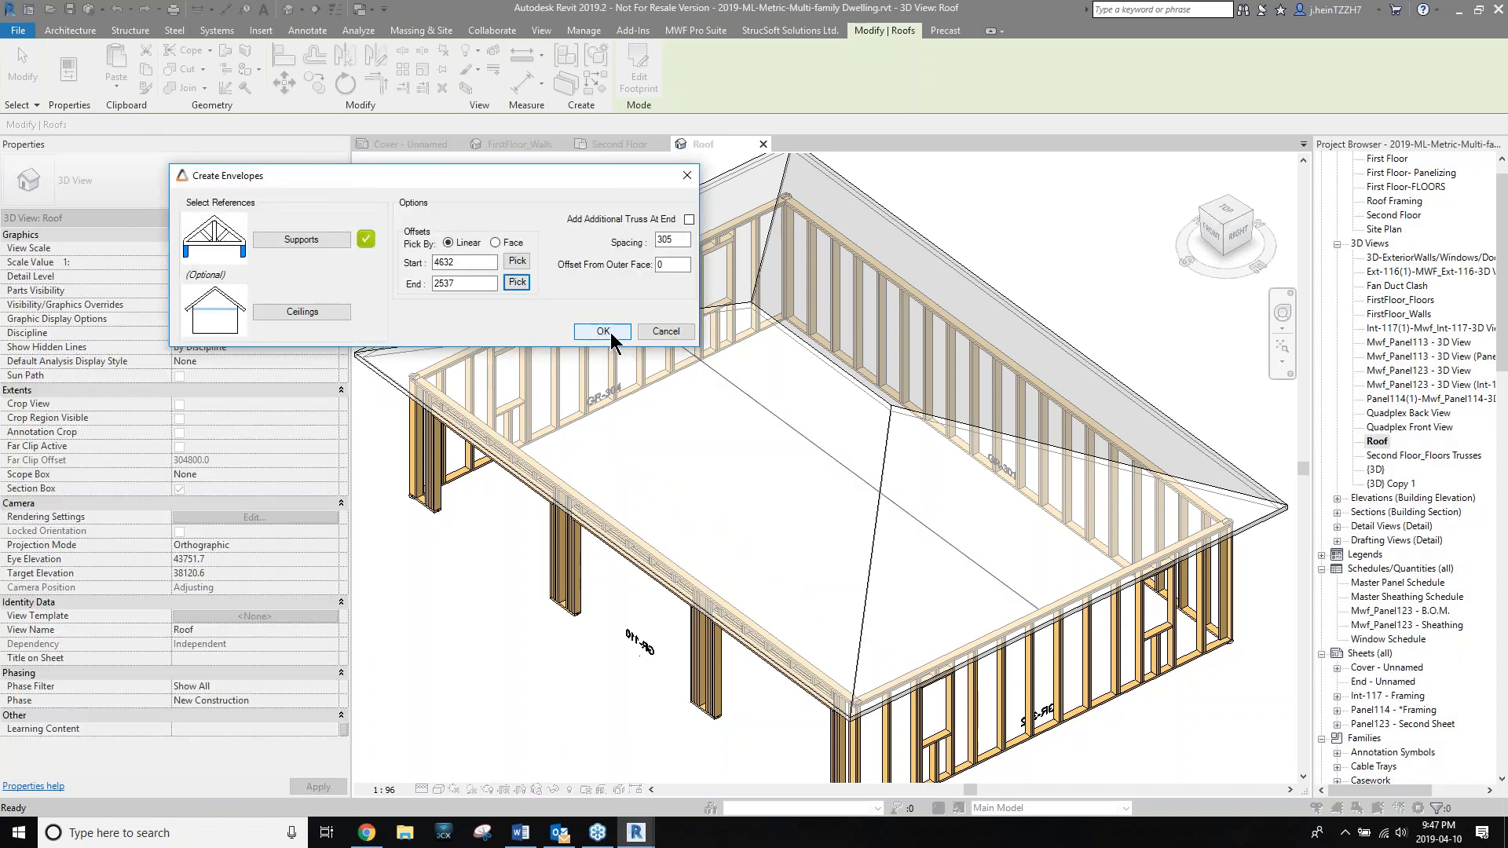
Set the truss spacing to 4' and generate the envelopes.
double_click(666, 240)
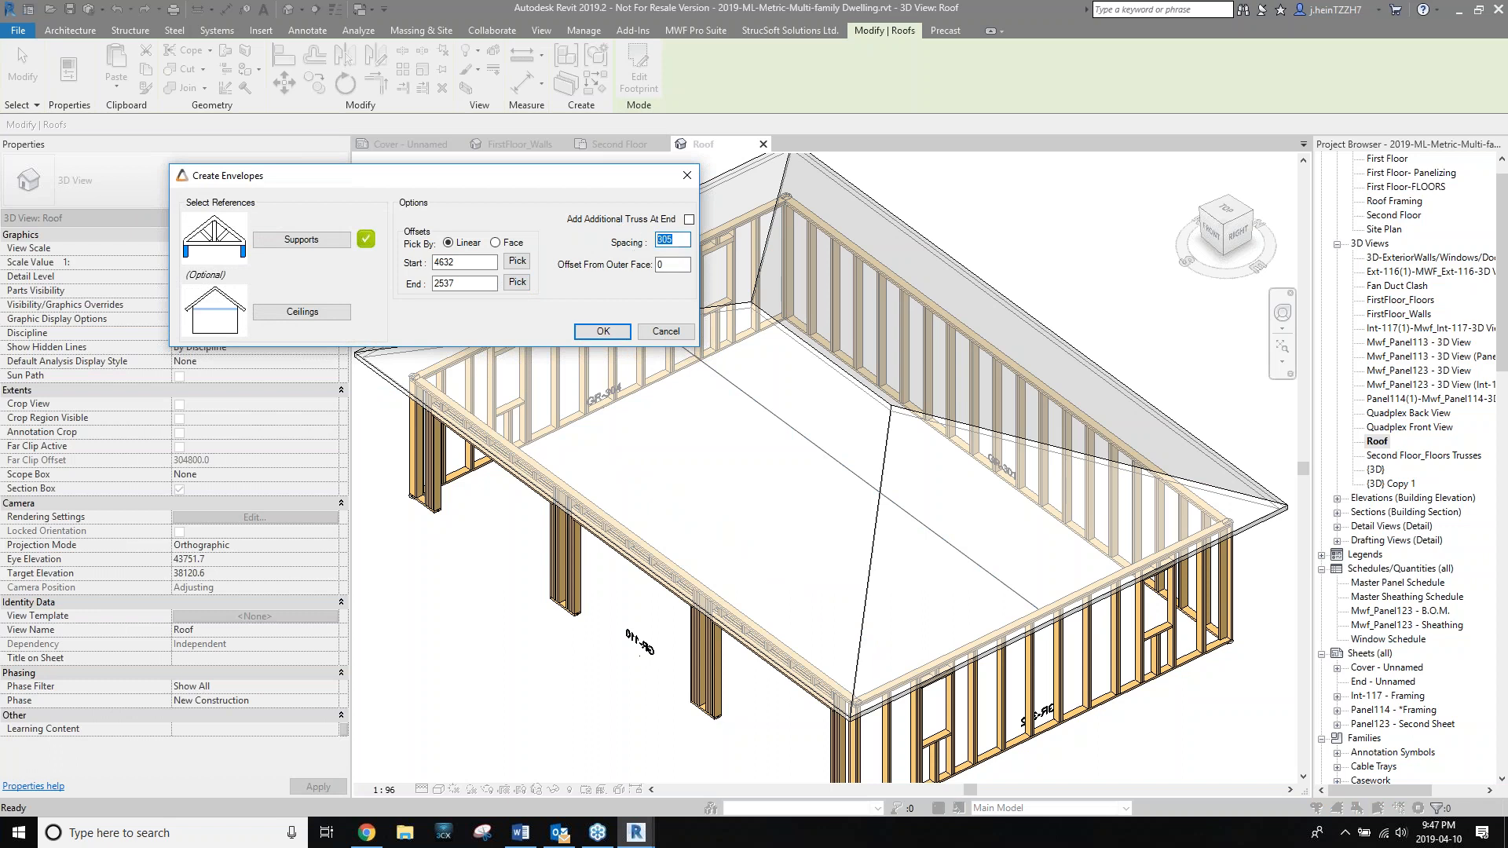
text(4')
click(606, 328)
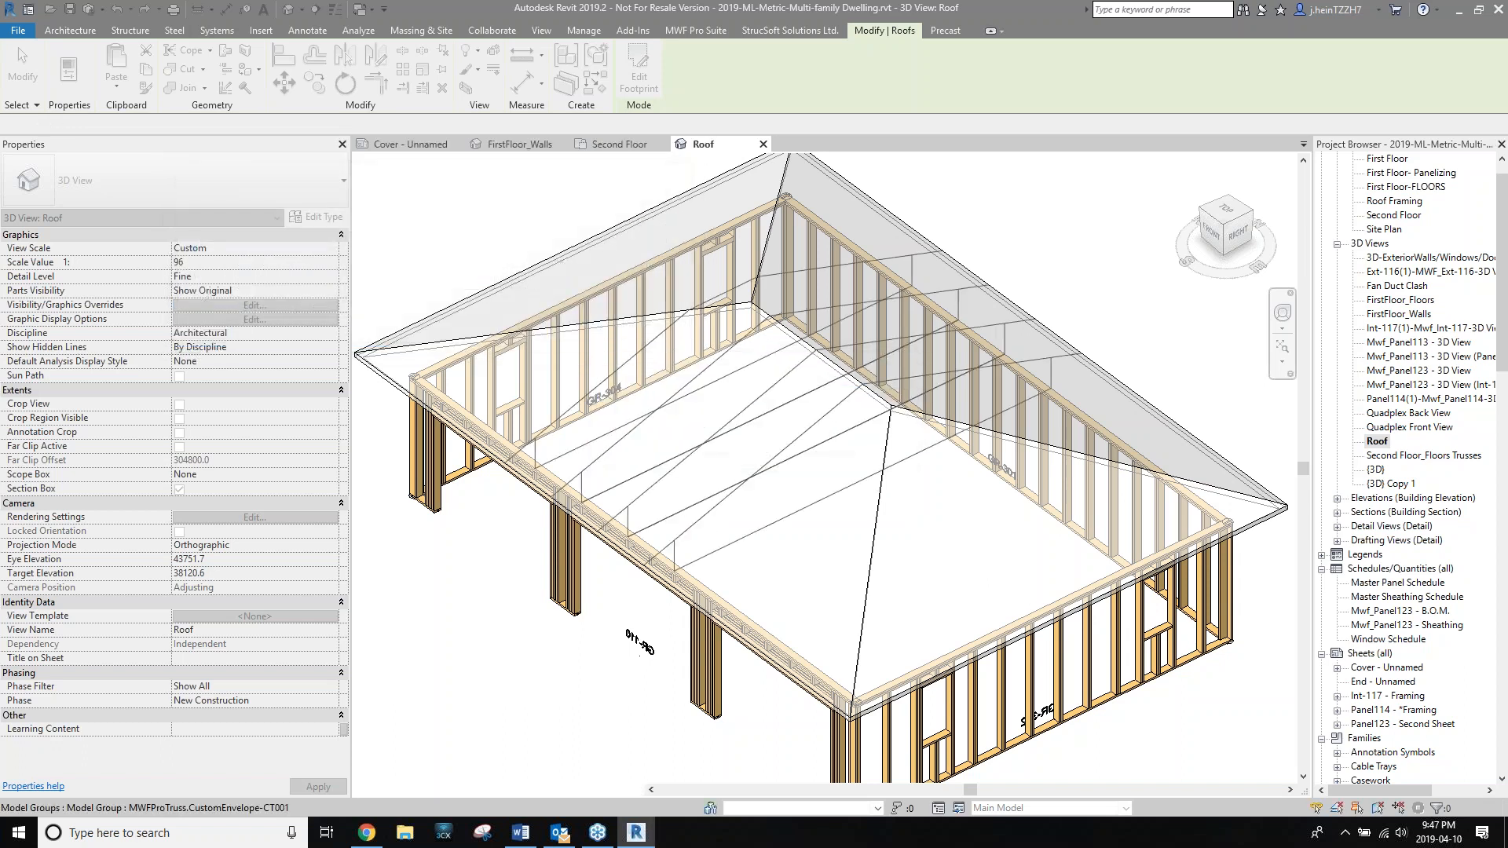
Temporarily isolate two of the truss envelopes, one peaked and one with a clipped hip profile, and examine their outlines.
click(728, 522)
ctrl+click(580, 431)
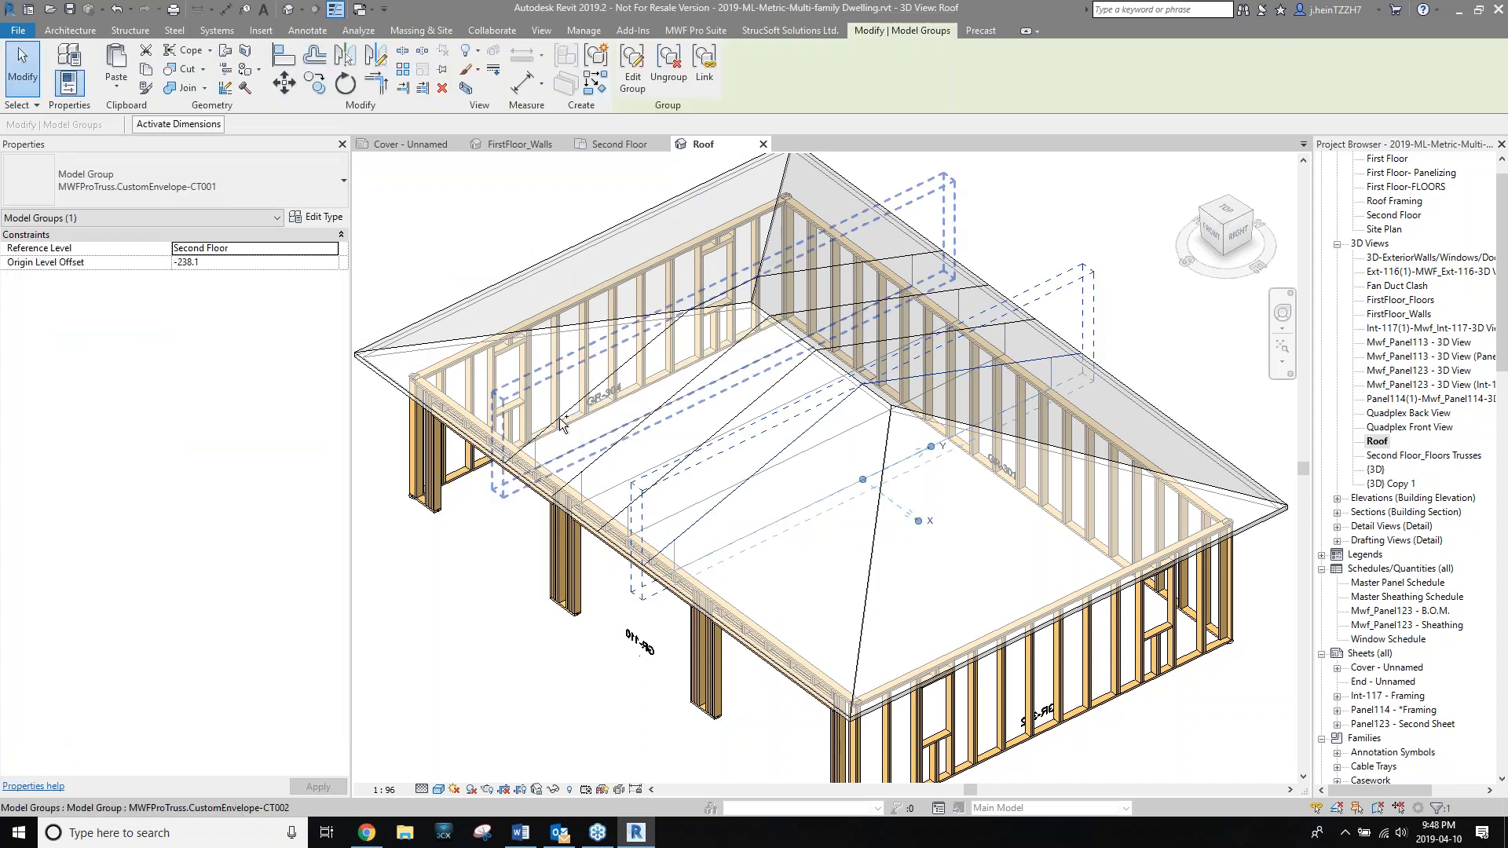
click(553, 789)
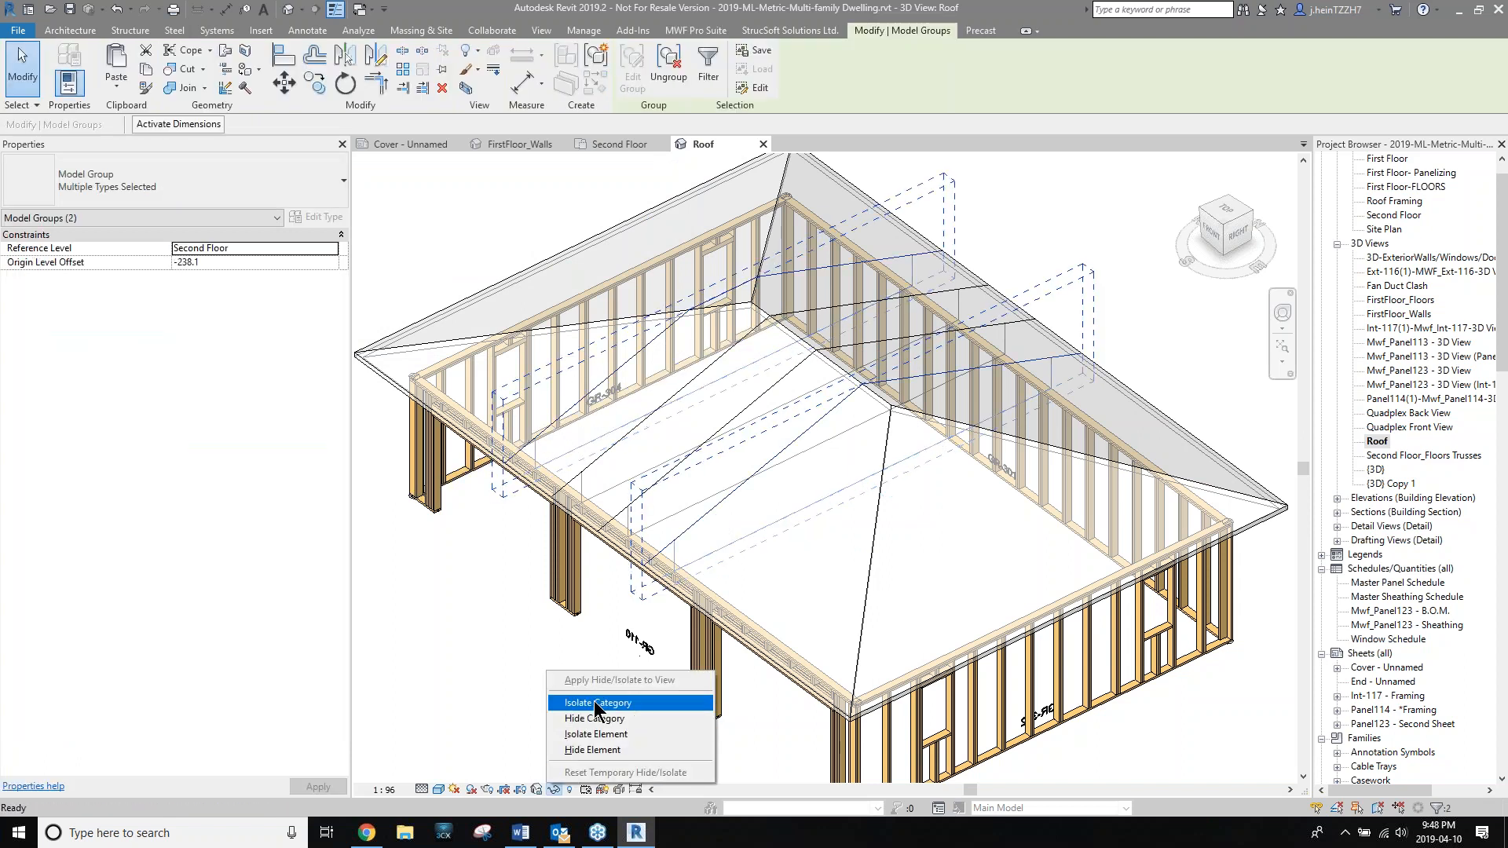
click(594, 735)
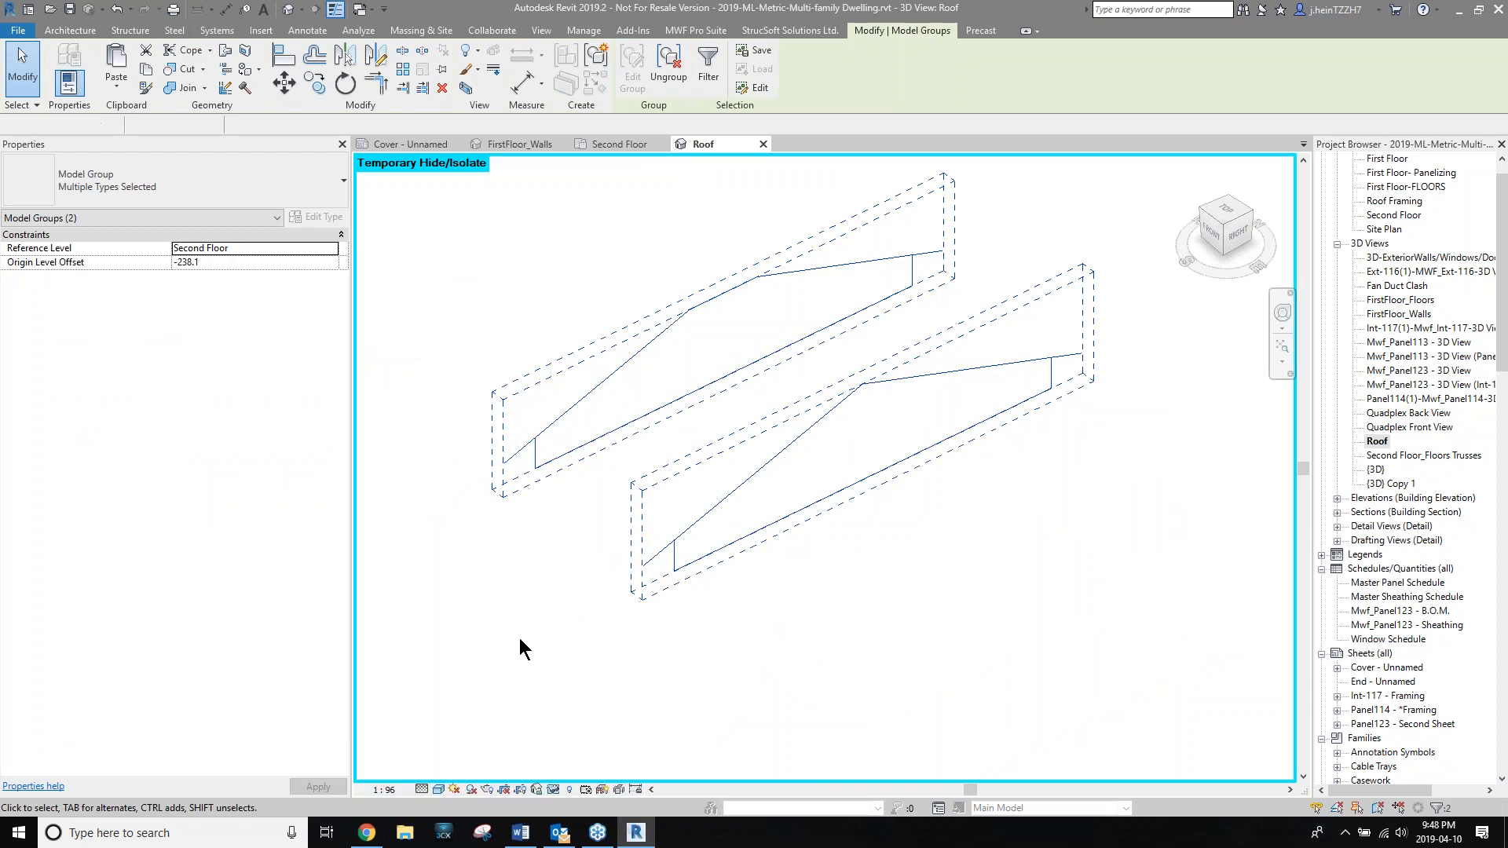
click(520, 637)
shift+middle_drag(821, 498, 822, 411)
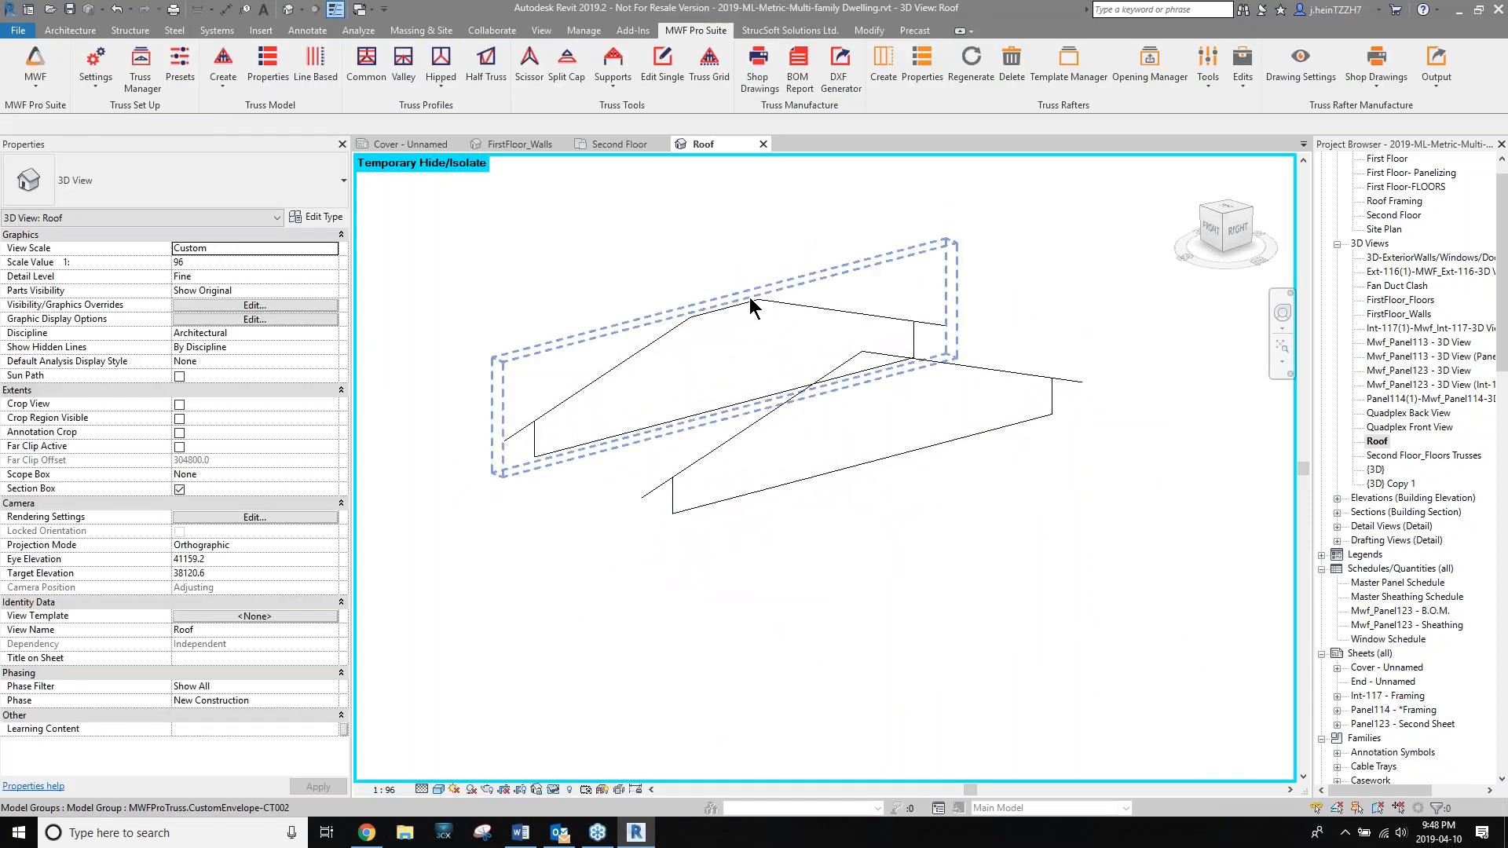
middle_drag(597, 325, 609, 420)
Open the front peaked envelope's group for editing, select its bottom chord line, and discard the edit.
click(724, 553)
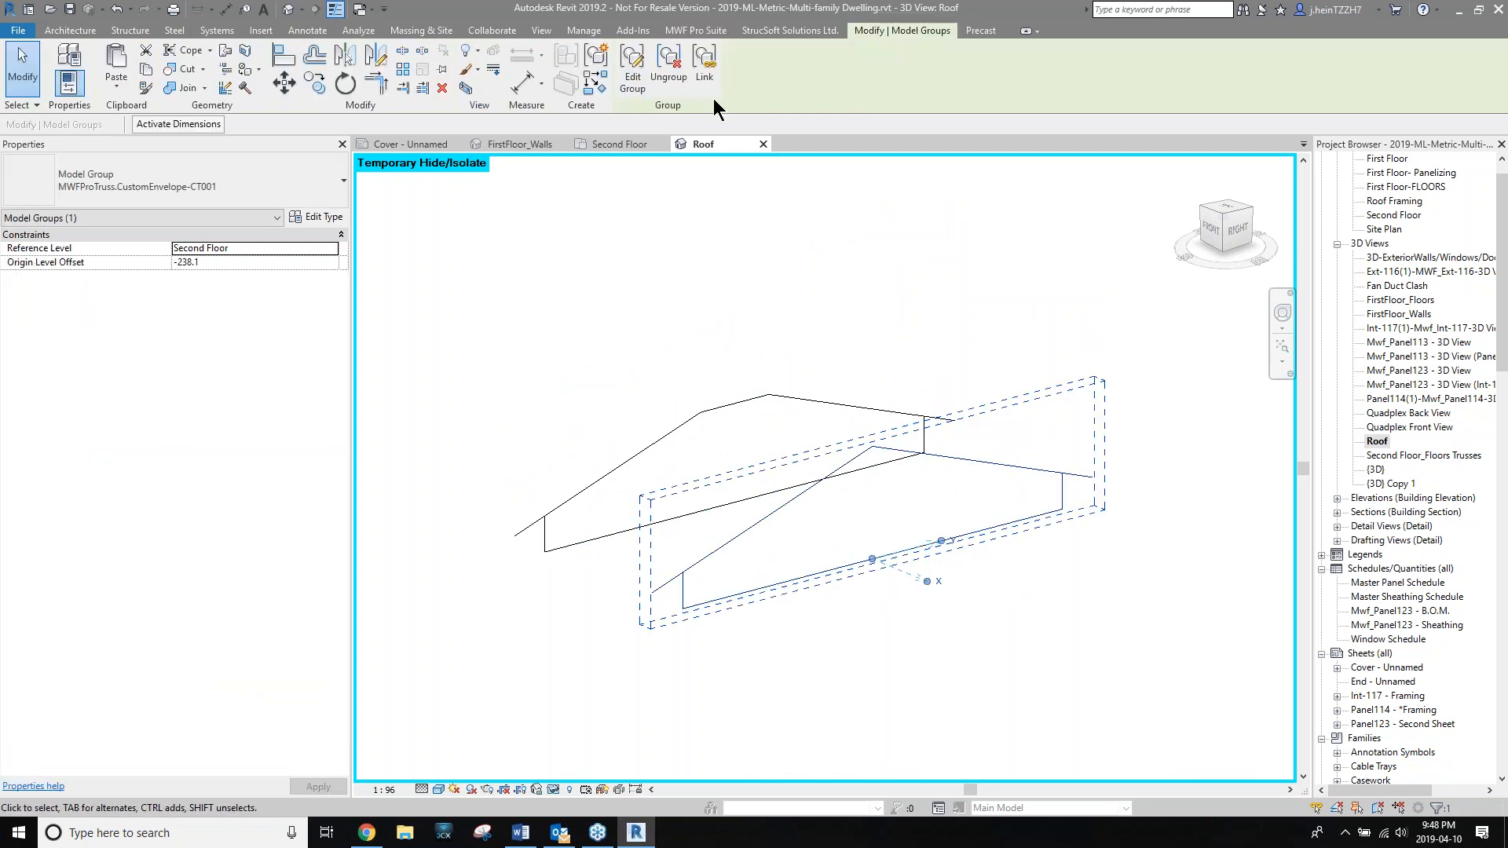
click(632, 71)
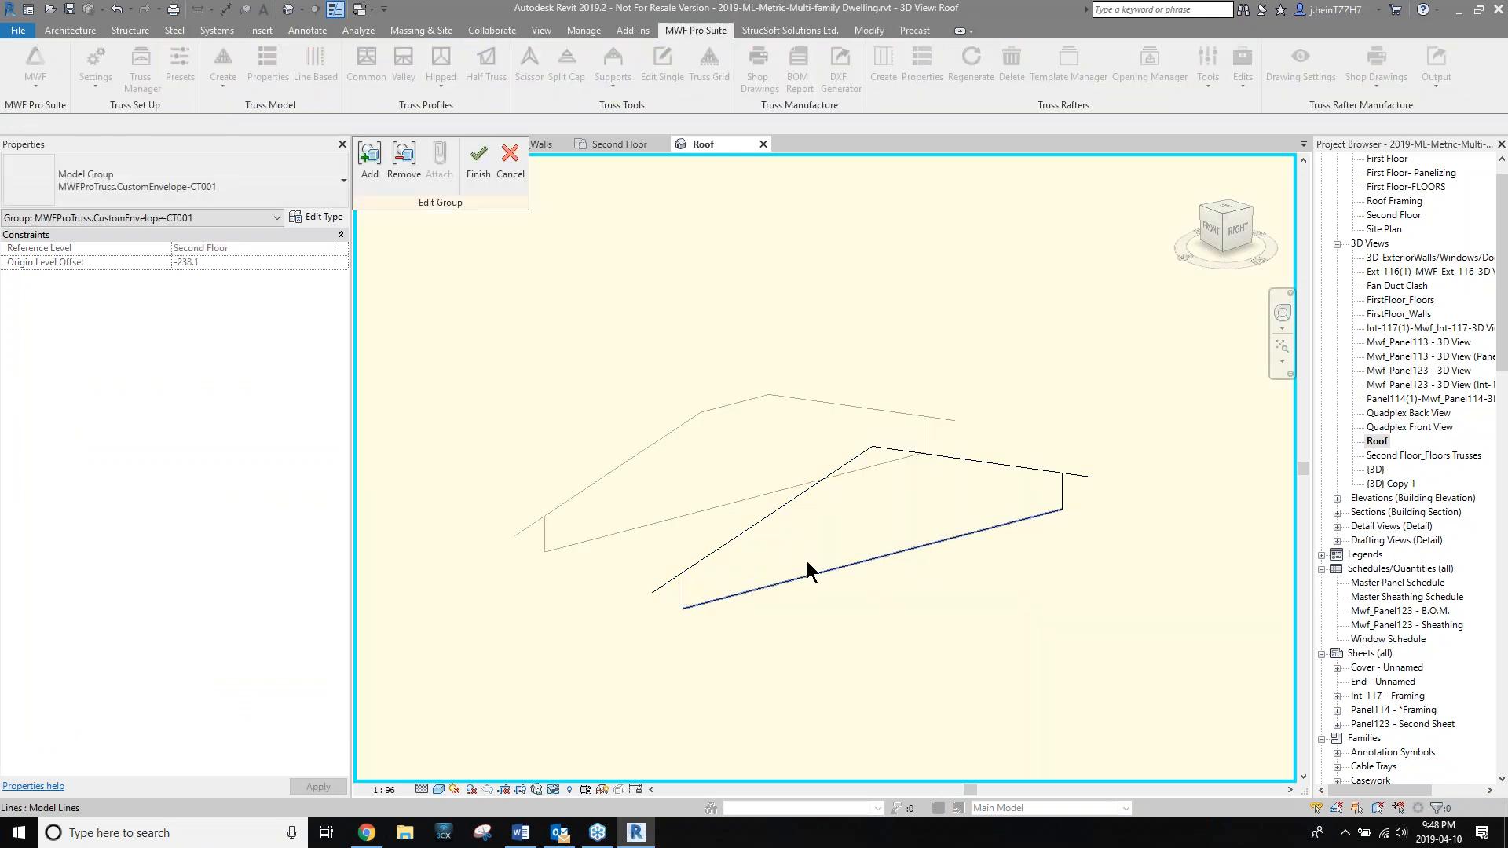
click(807, 560)
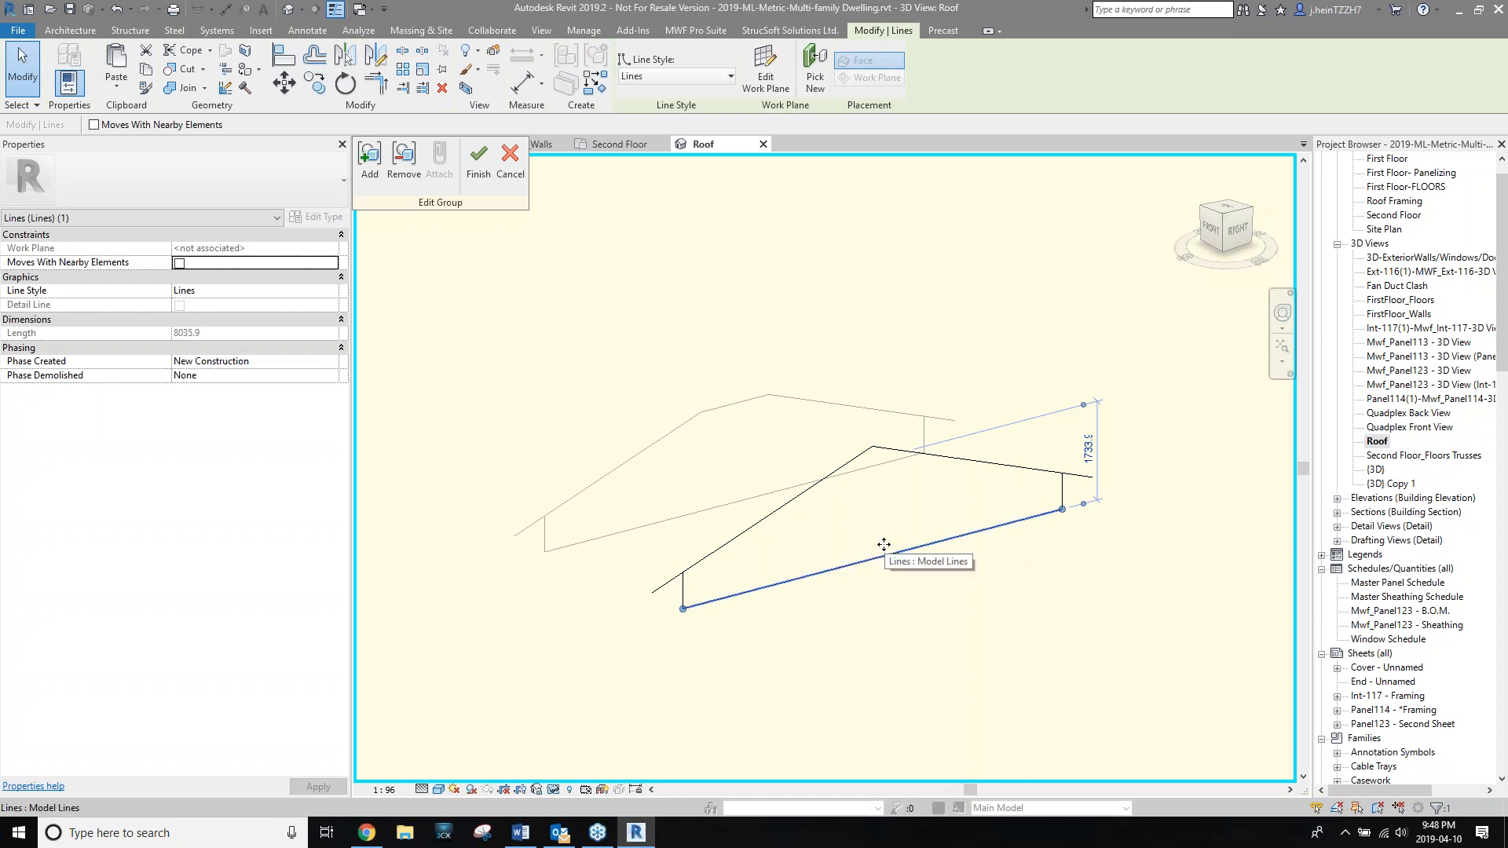
click(509, 159)
click(882, 402)
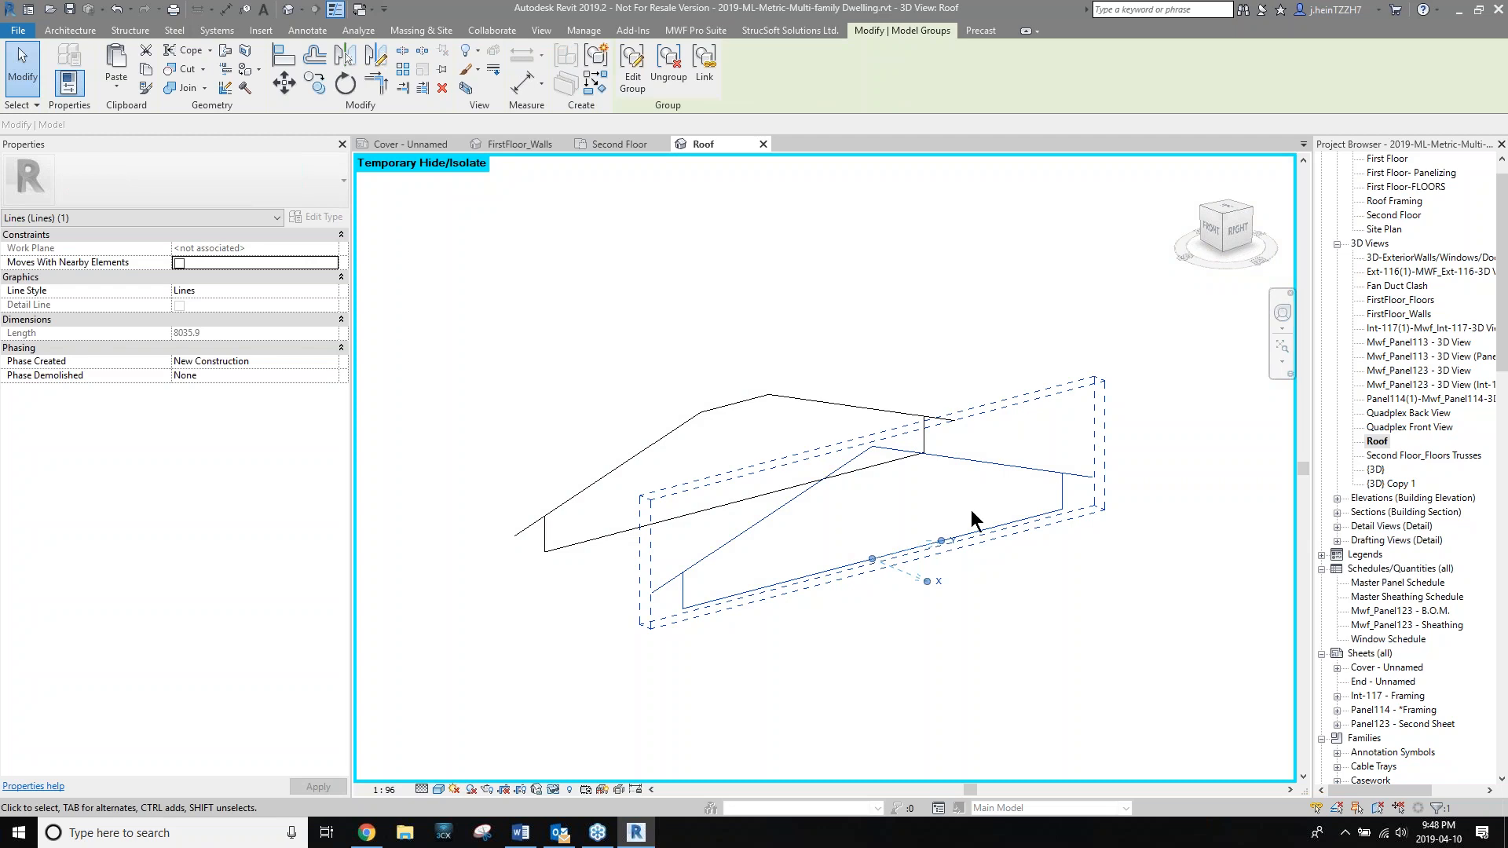
Start creating a truss from the selected envelope with the Common Wood Trusses preset, using millimetres as display units, and review the webbing settings.
click(690, 31)
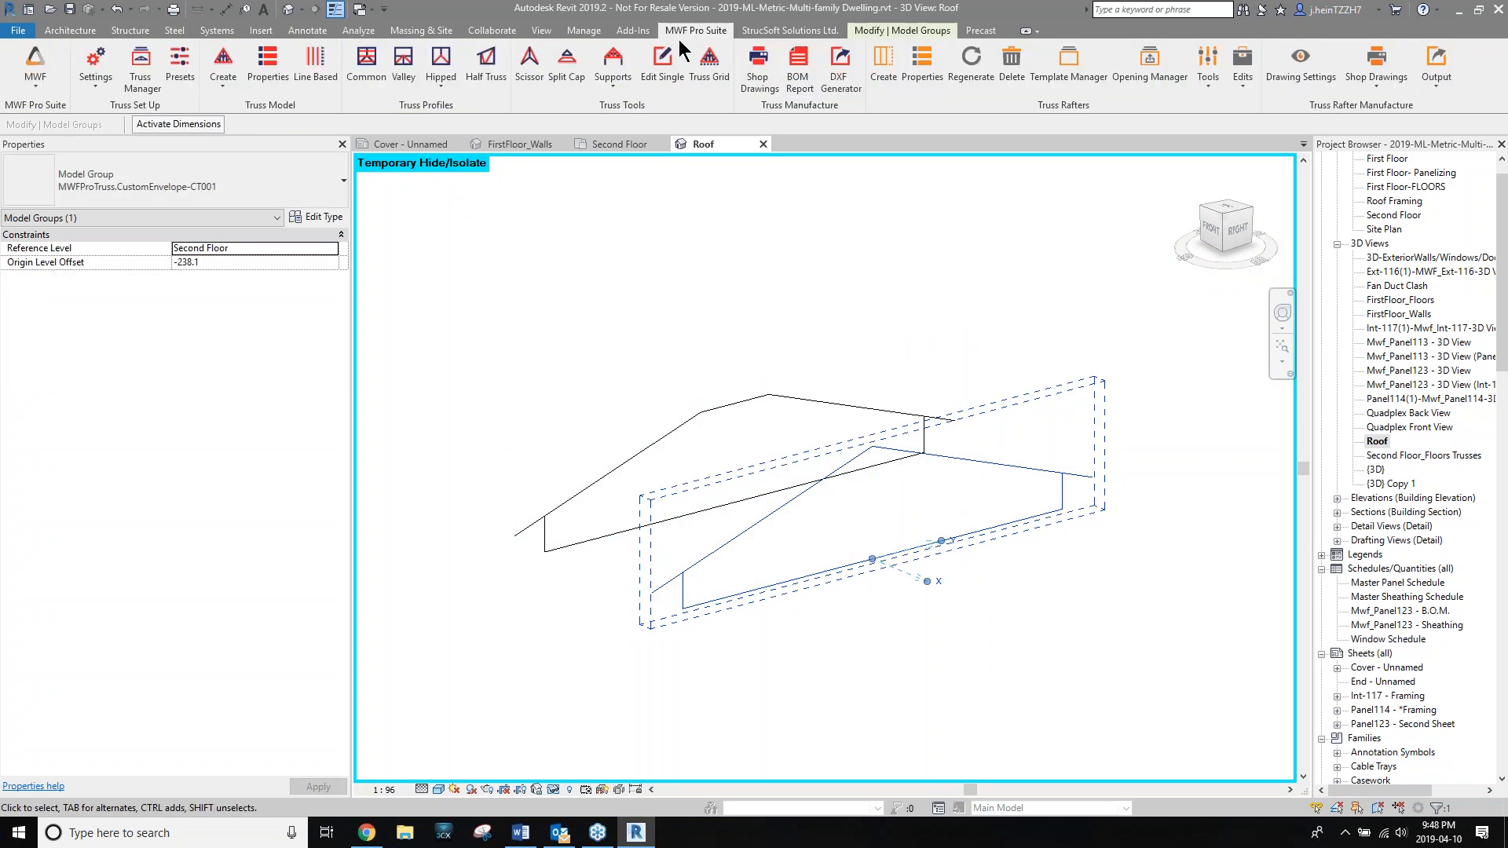
click(223, 63)
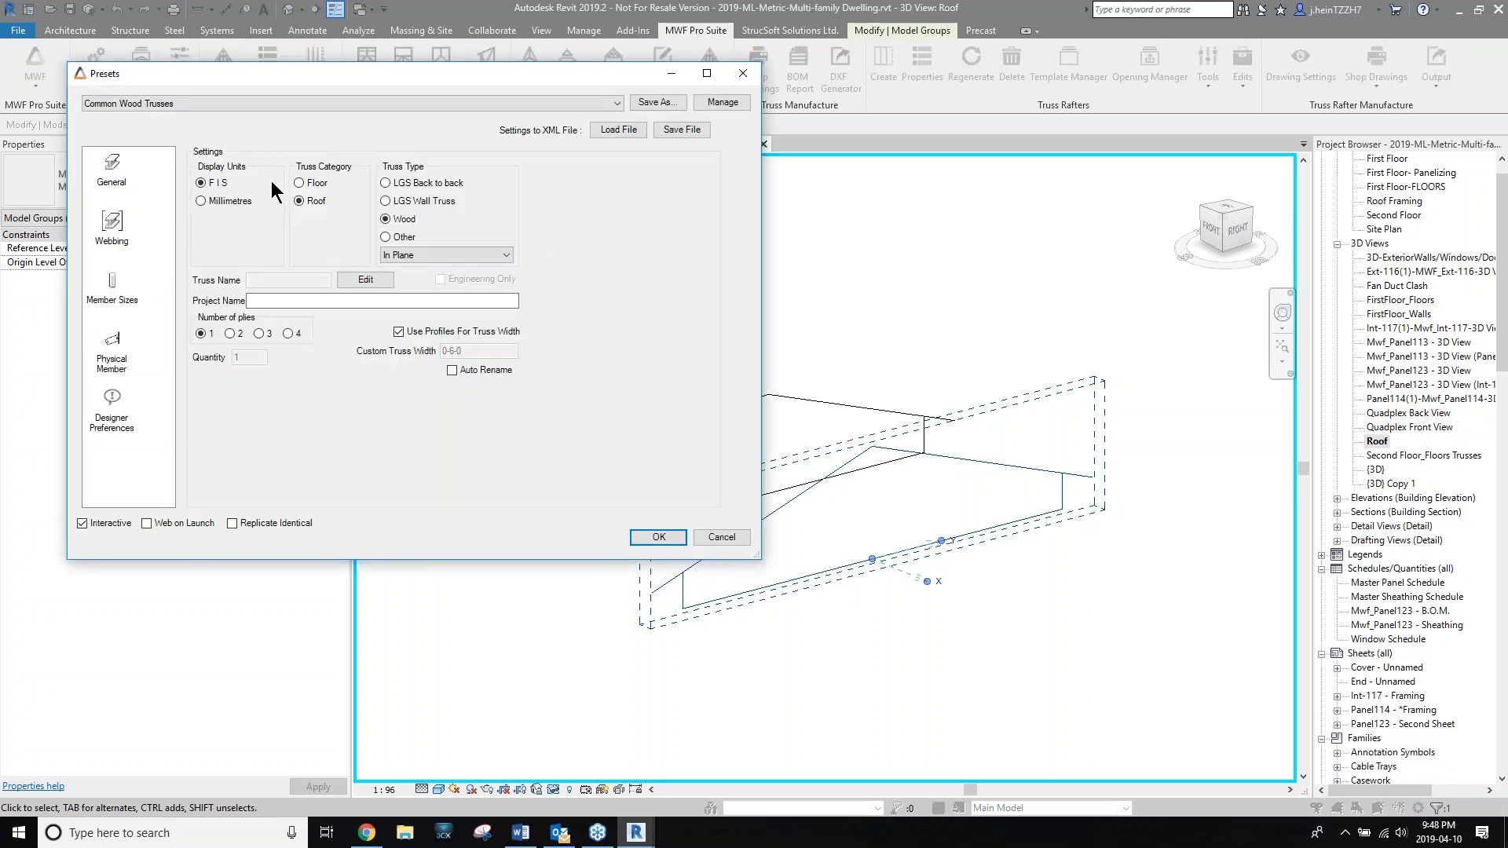
click(114, 169)
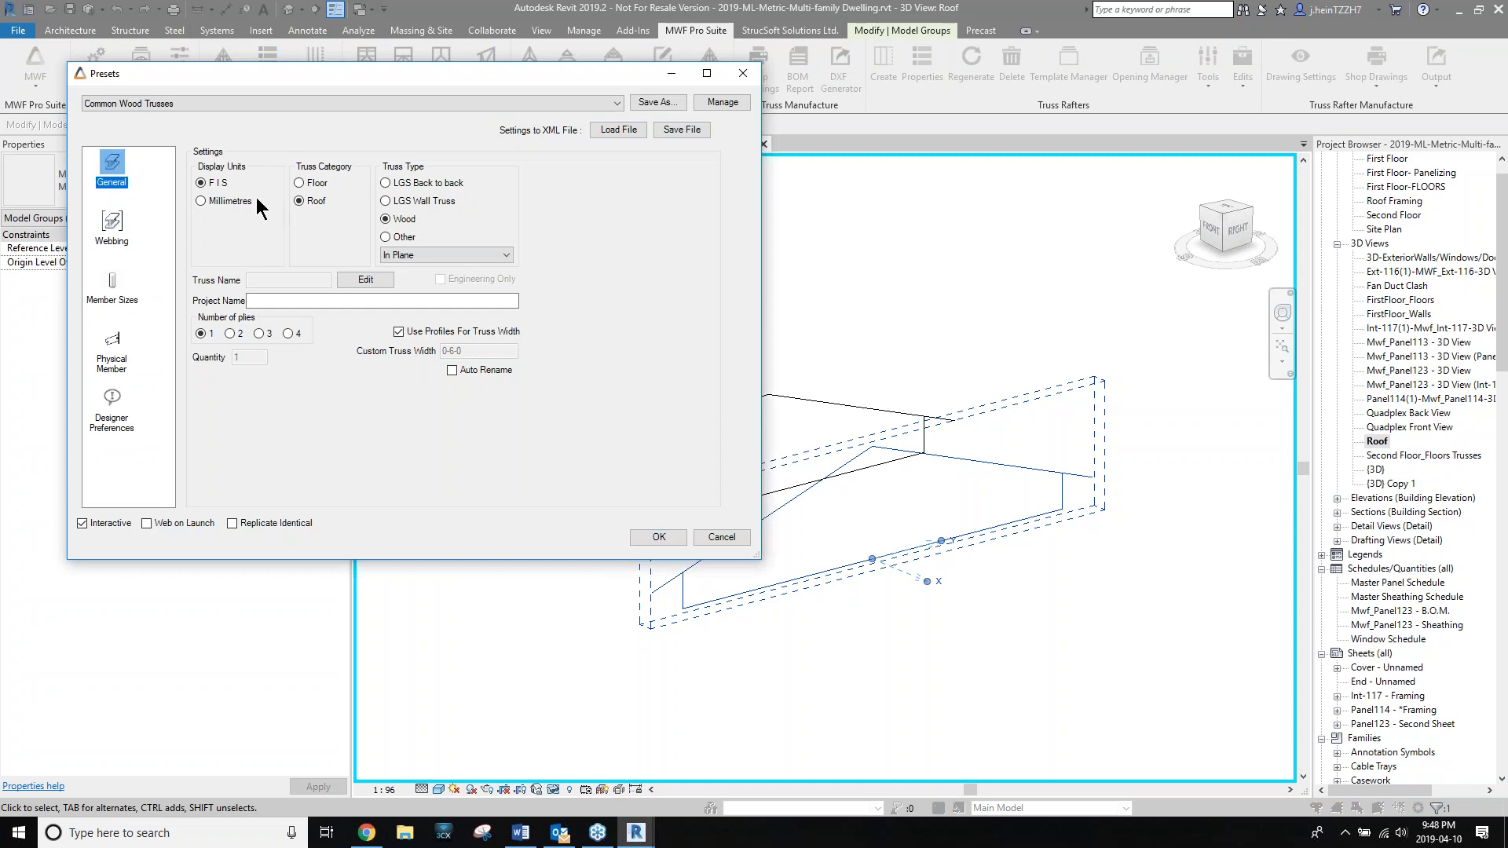
click(202, 201)
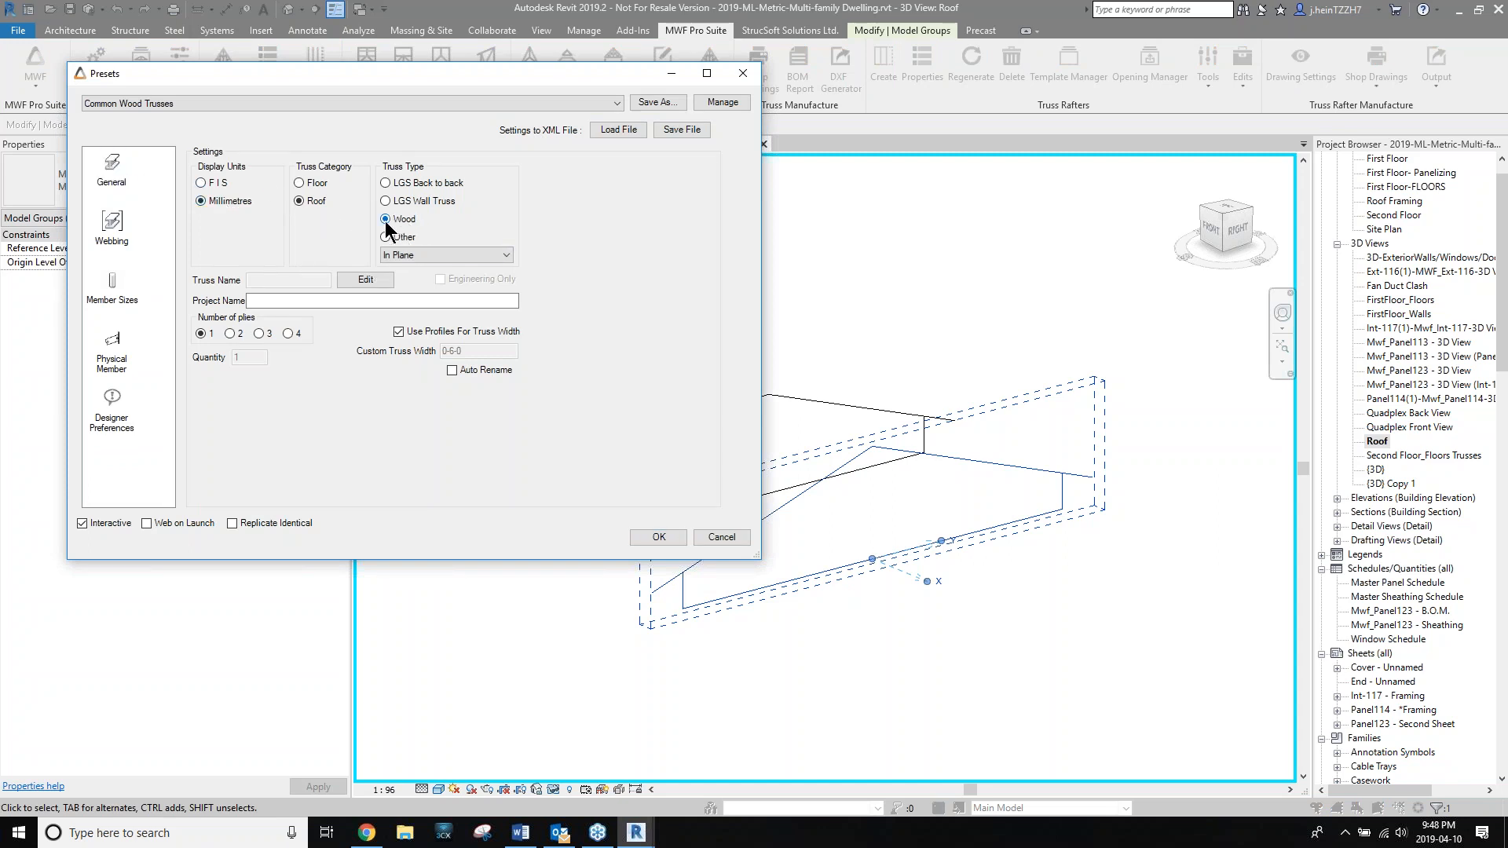
click(113, 223)
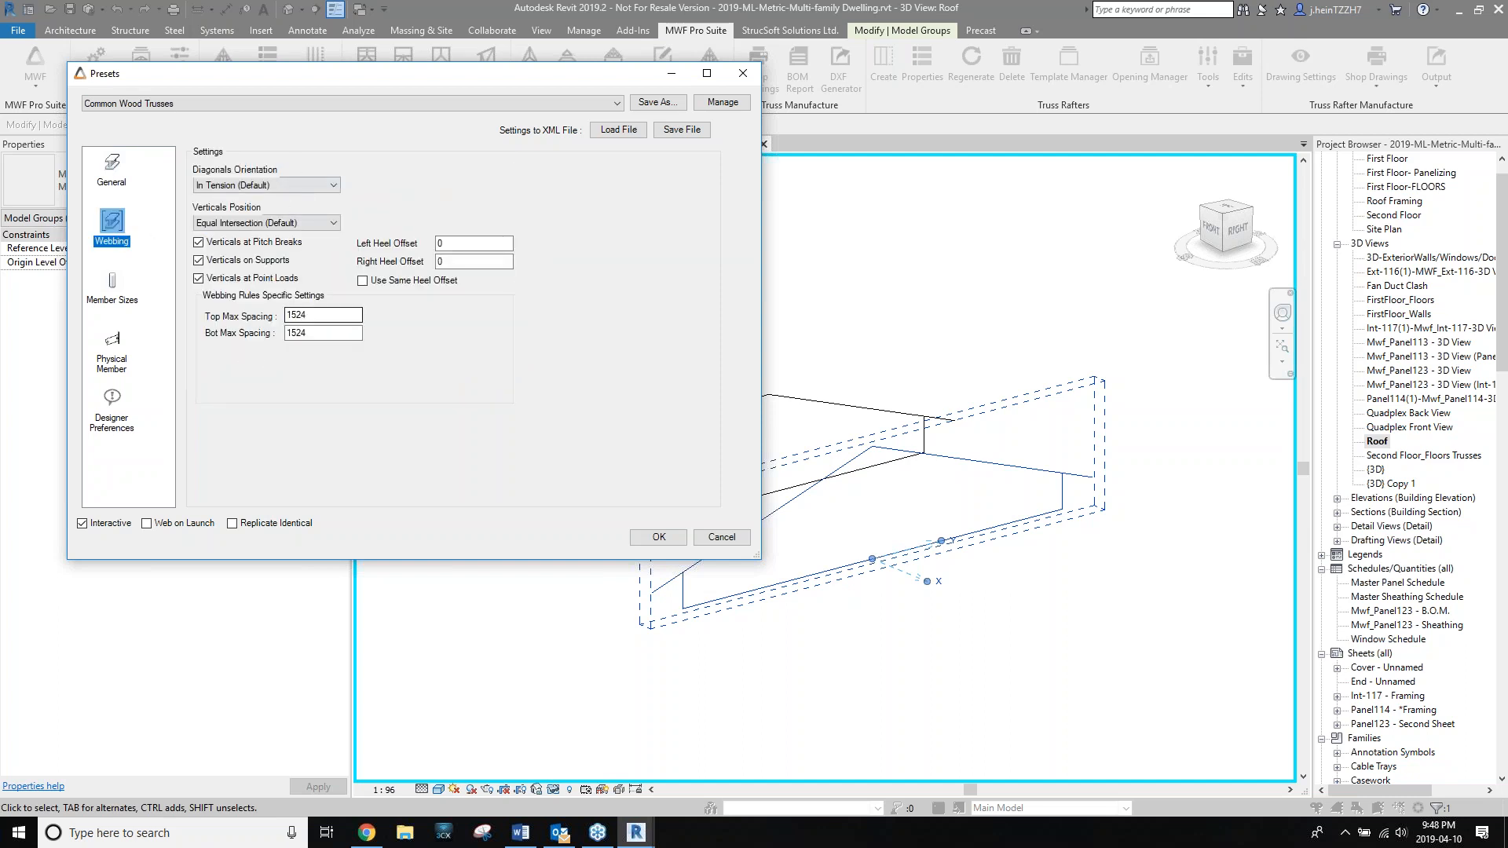
Set the member size catalog to BIMSF-M_Dimension Lumber for the top chord and bottom chord.
click(112, 281)
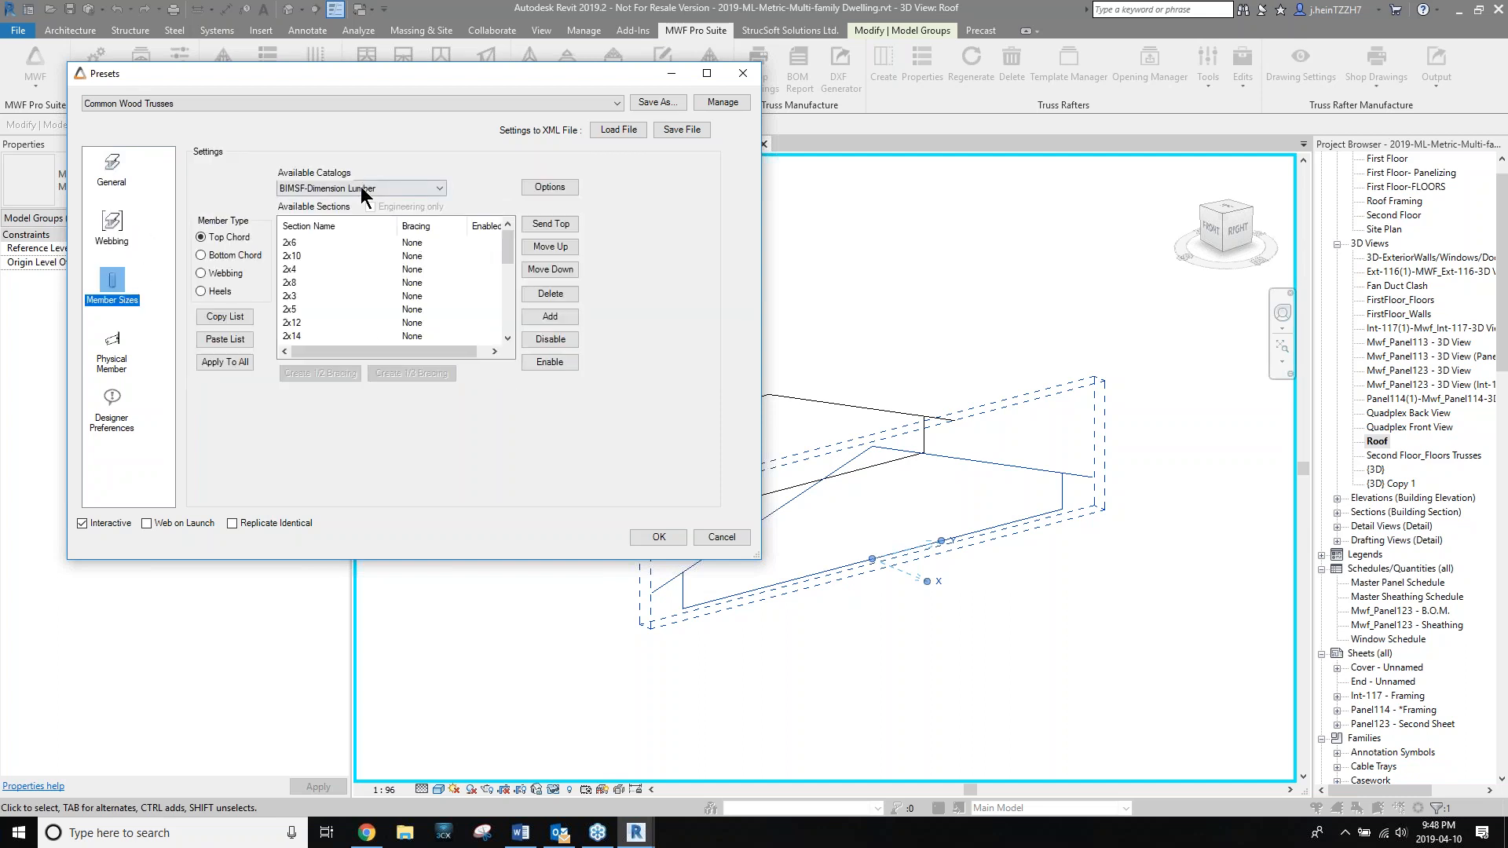
click(385, 189)
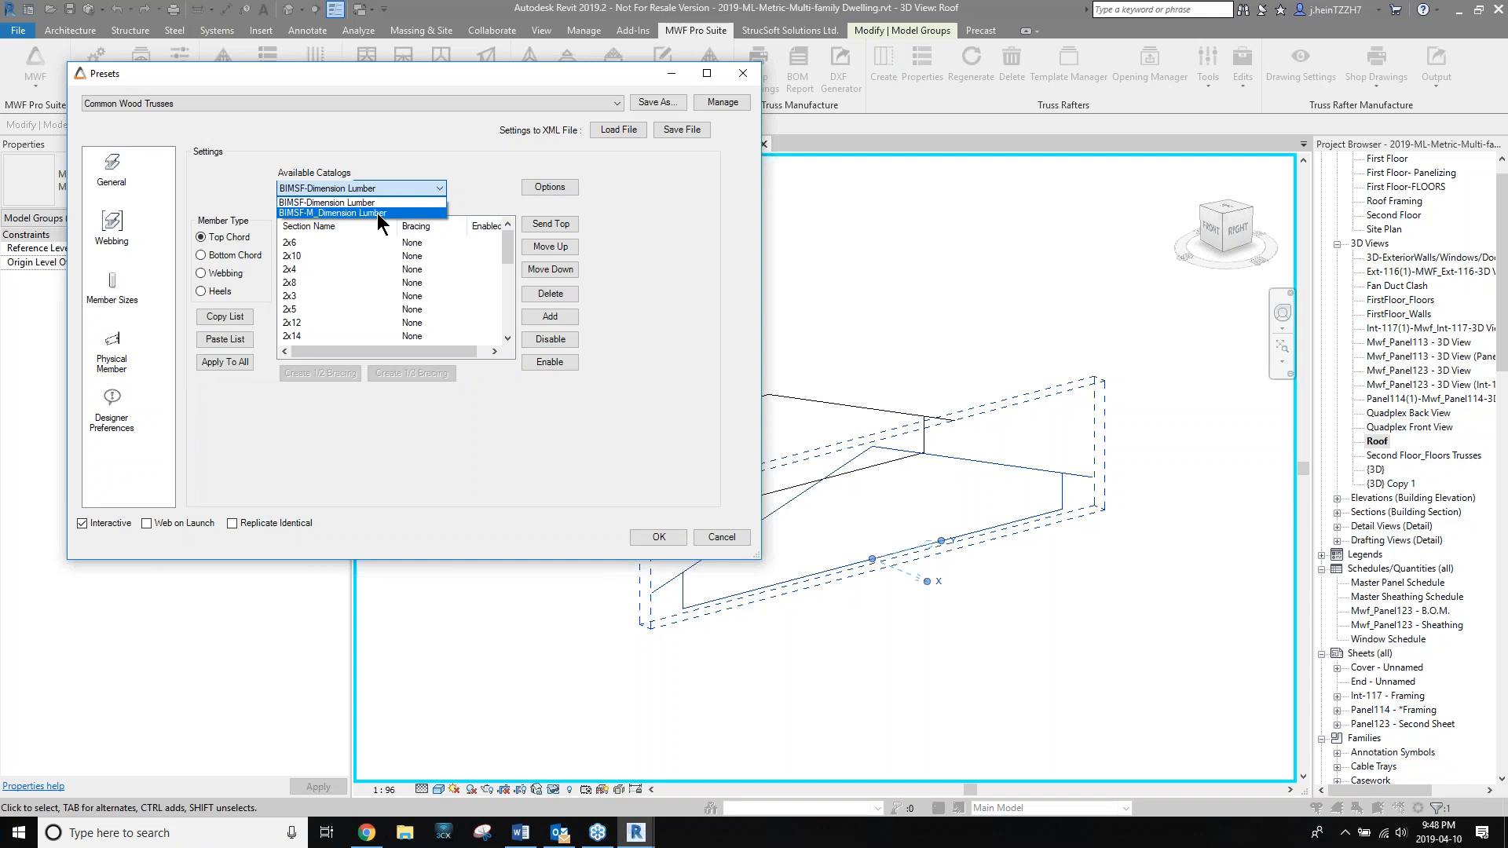
click(378, 213)
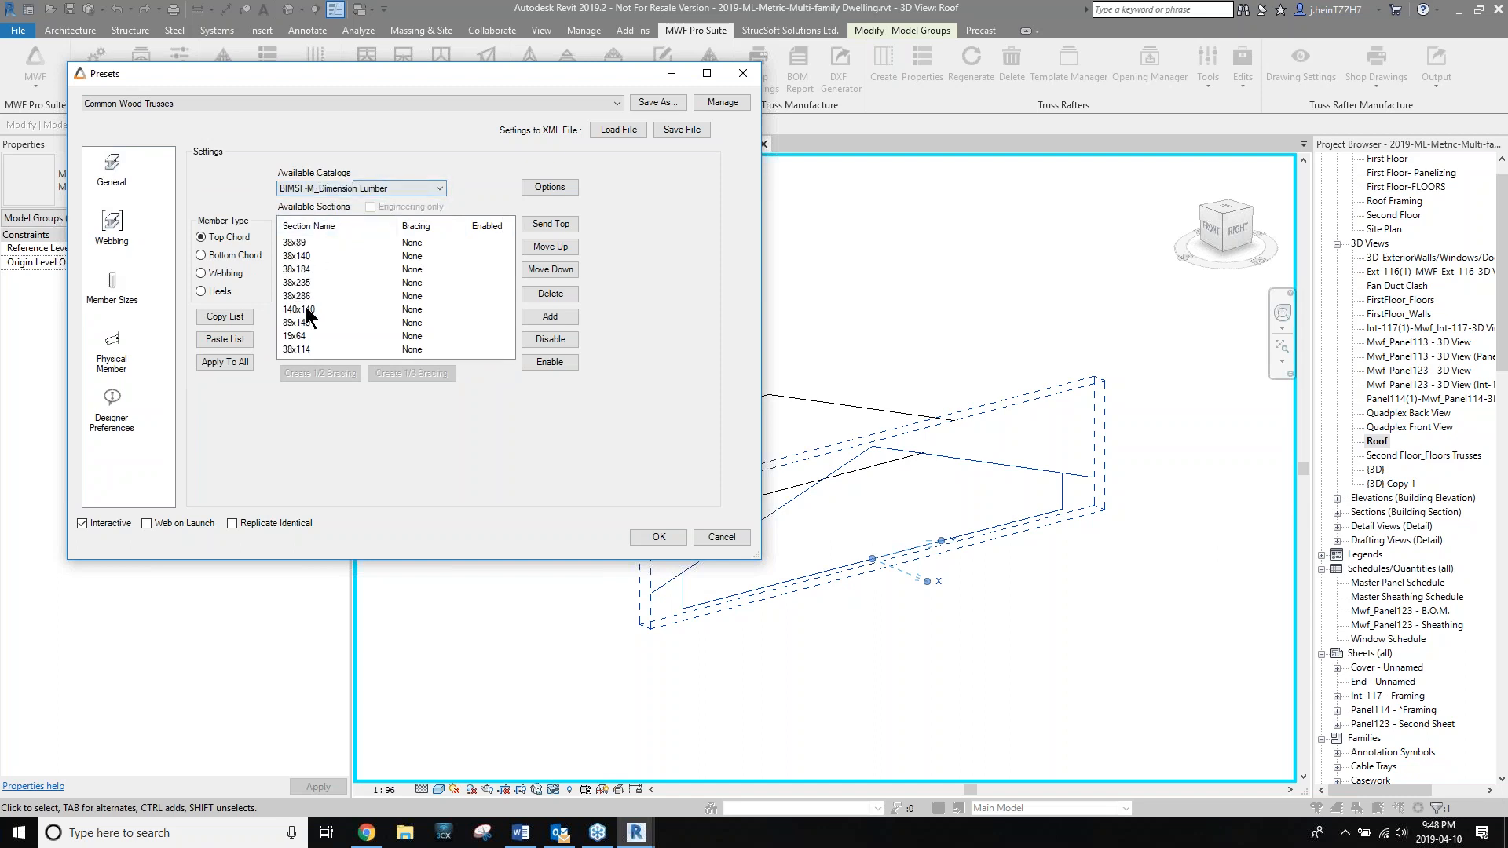
click(305, 242)
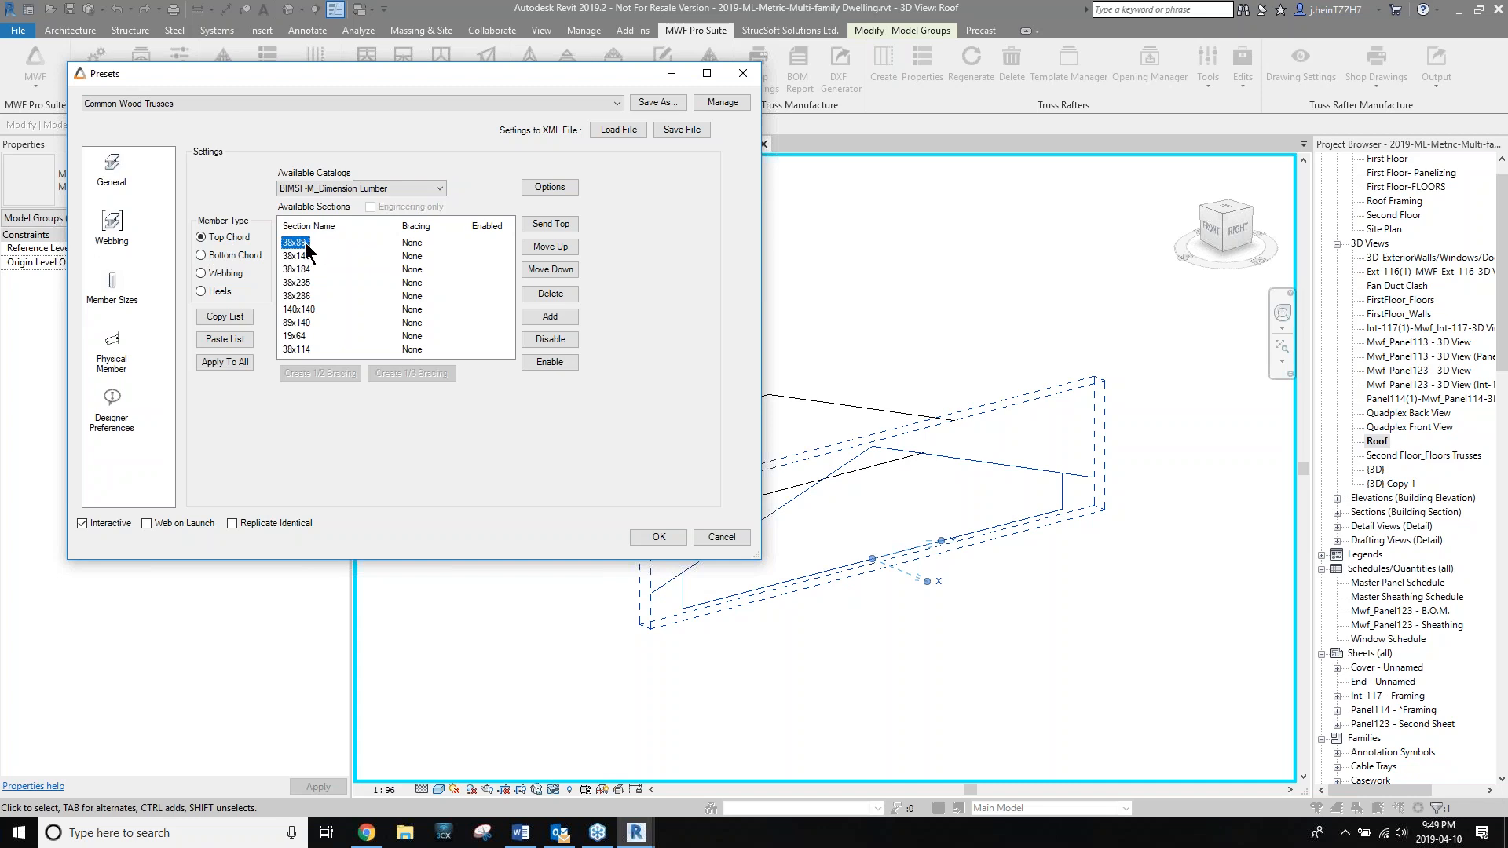
click(243, 259)
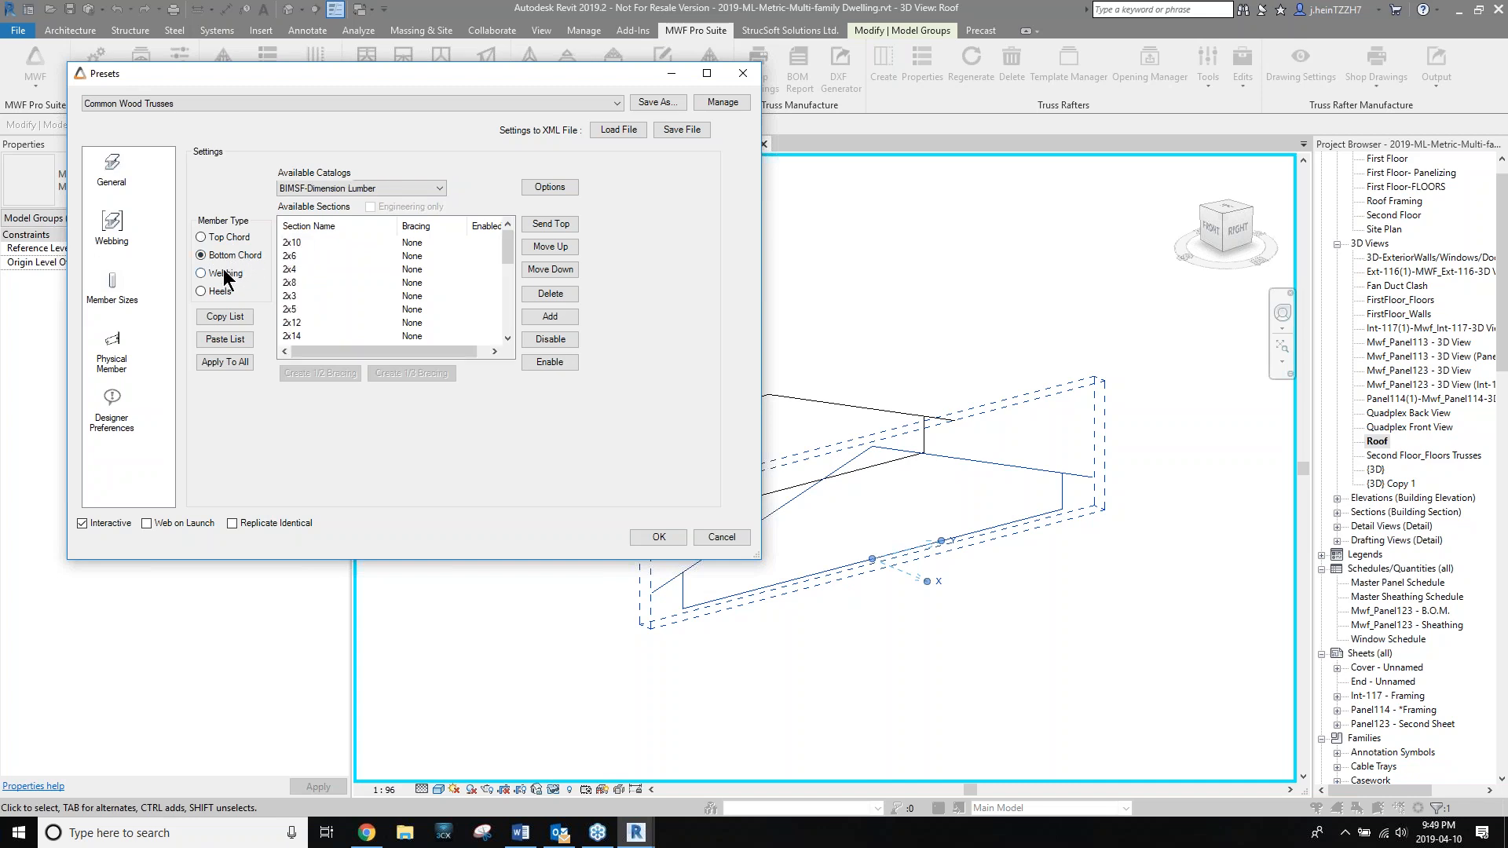
click(396, 190)
click(391, 210)
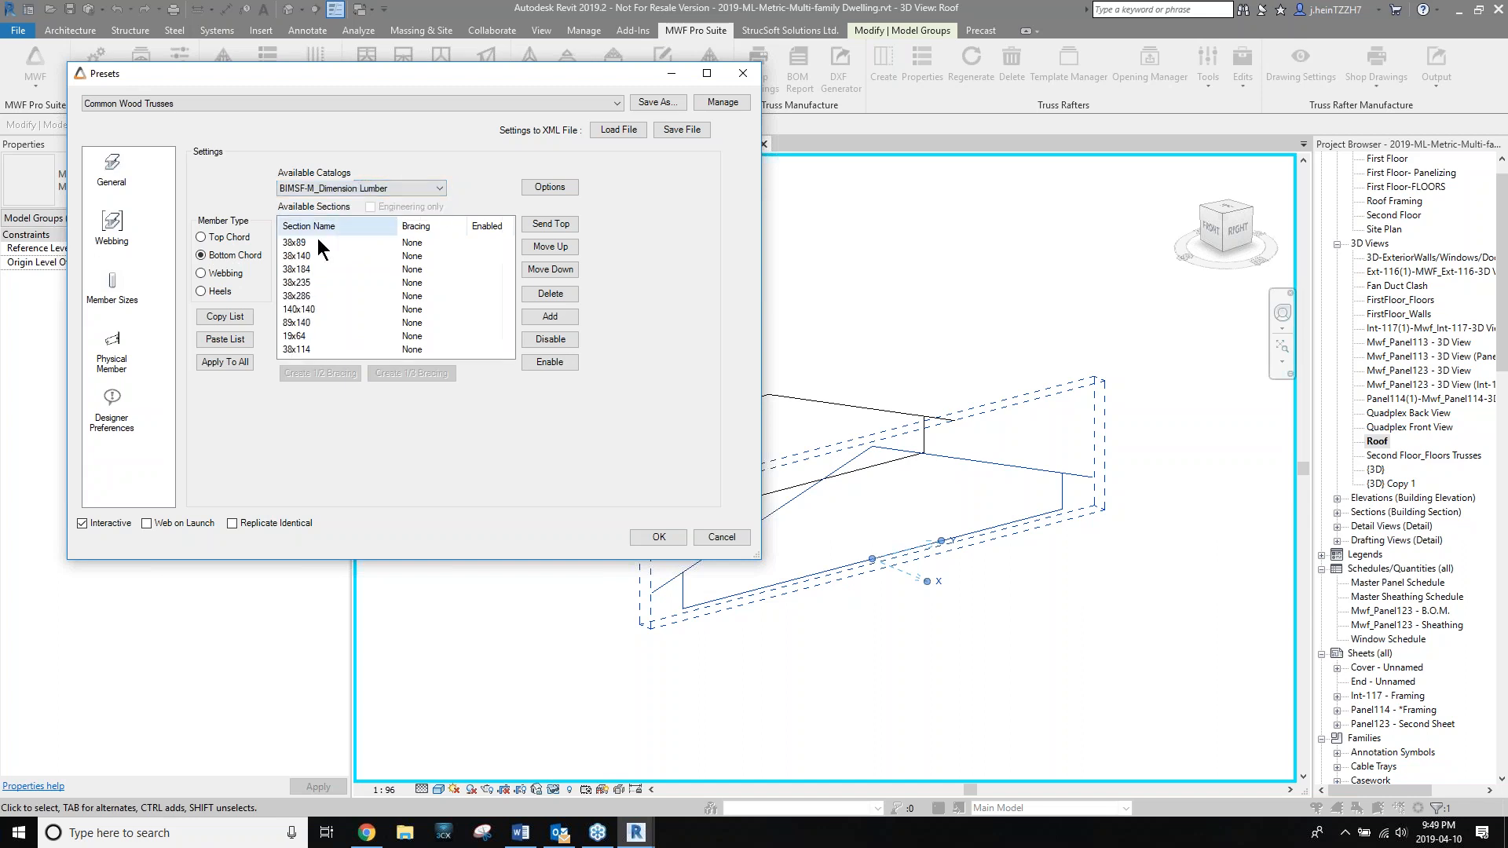
Set the member size catalog to BIMSF-M_Dimension Lumber for the webbing and heels.
click(226, 272)
click(343, 189)
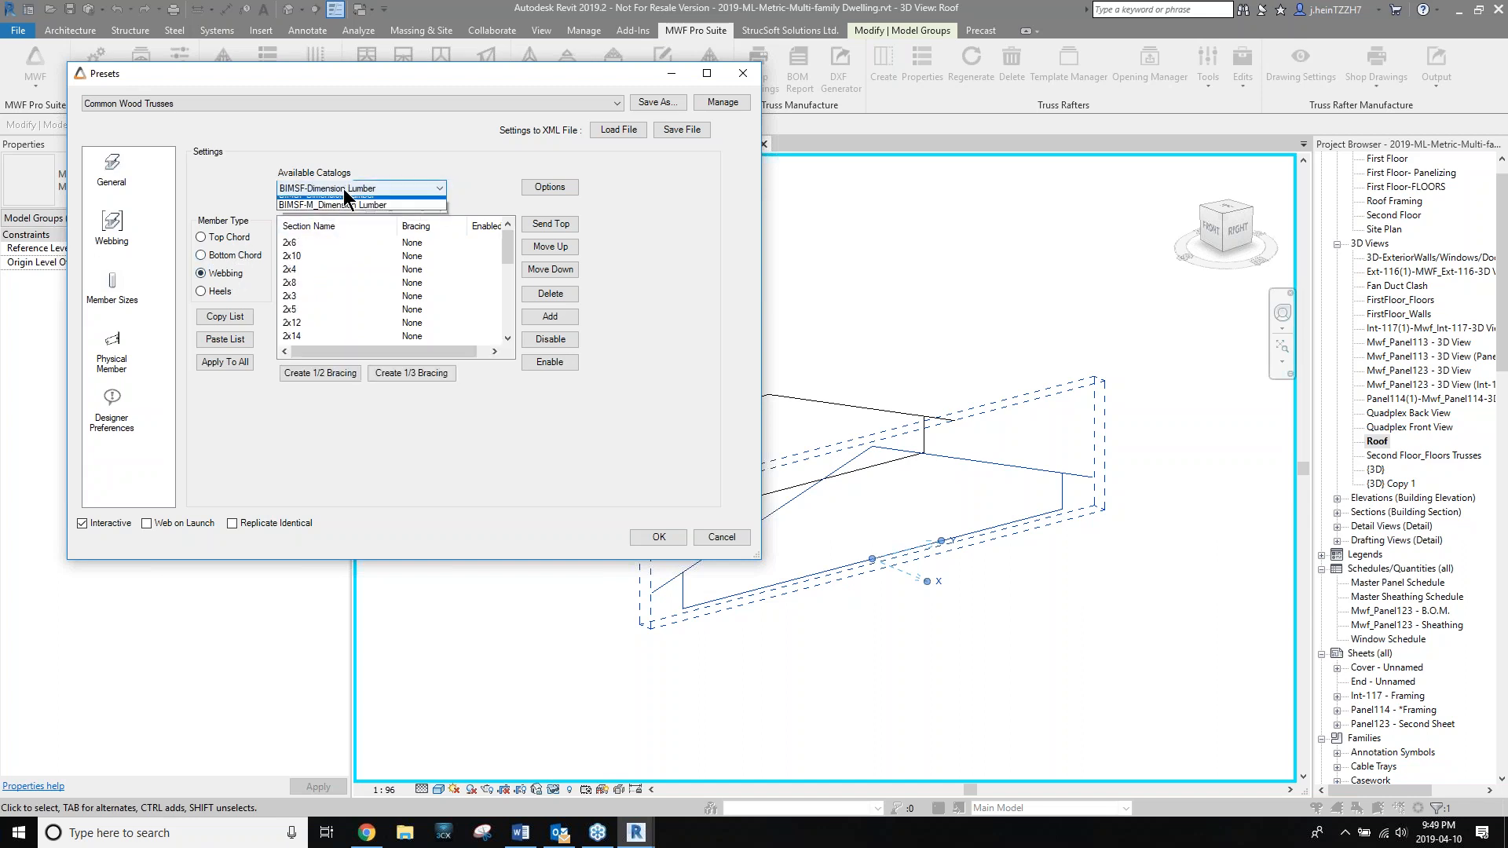
click(342, 205)
click(225, 291)
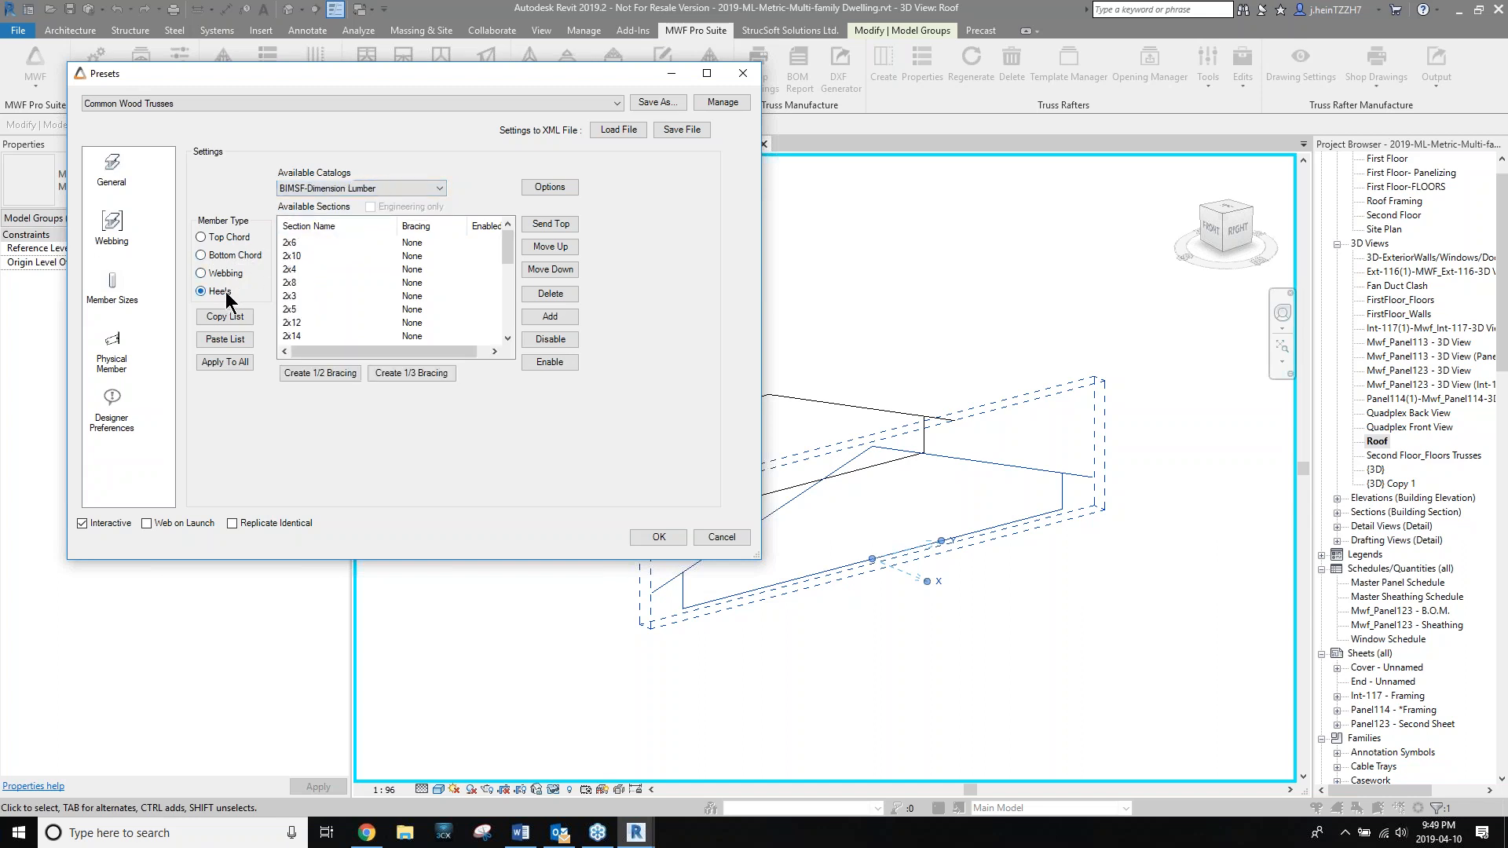
click(326, 187)
click(330, 209)
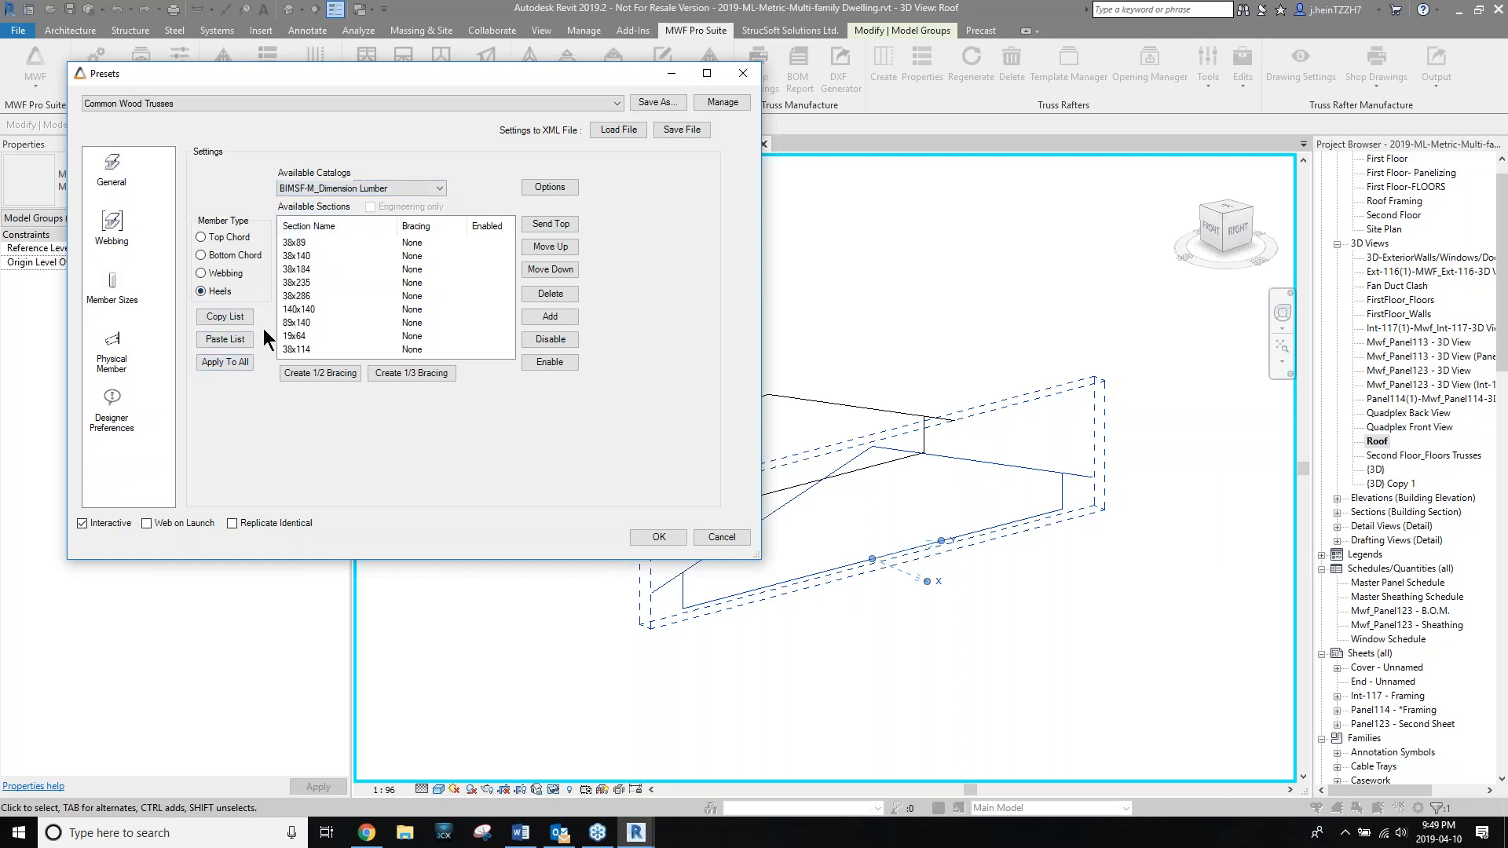
Review the physical member settings and designer preferences, and accept the Common Wood Trusses preset settings.
click(114, 346)
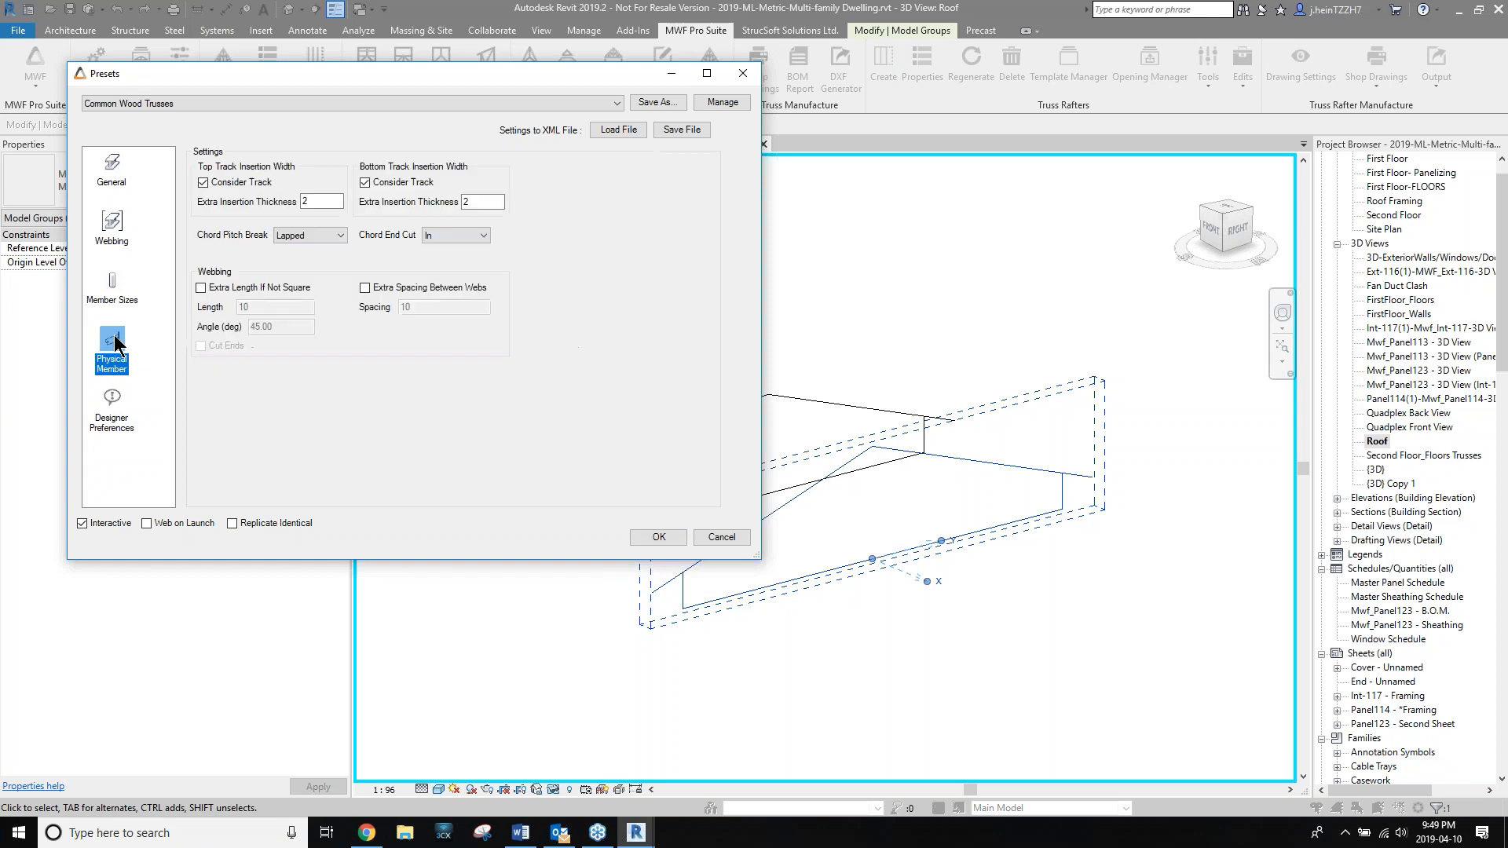
click(118, 408)
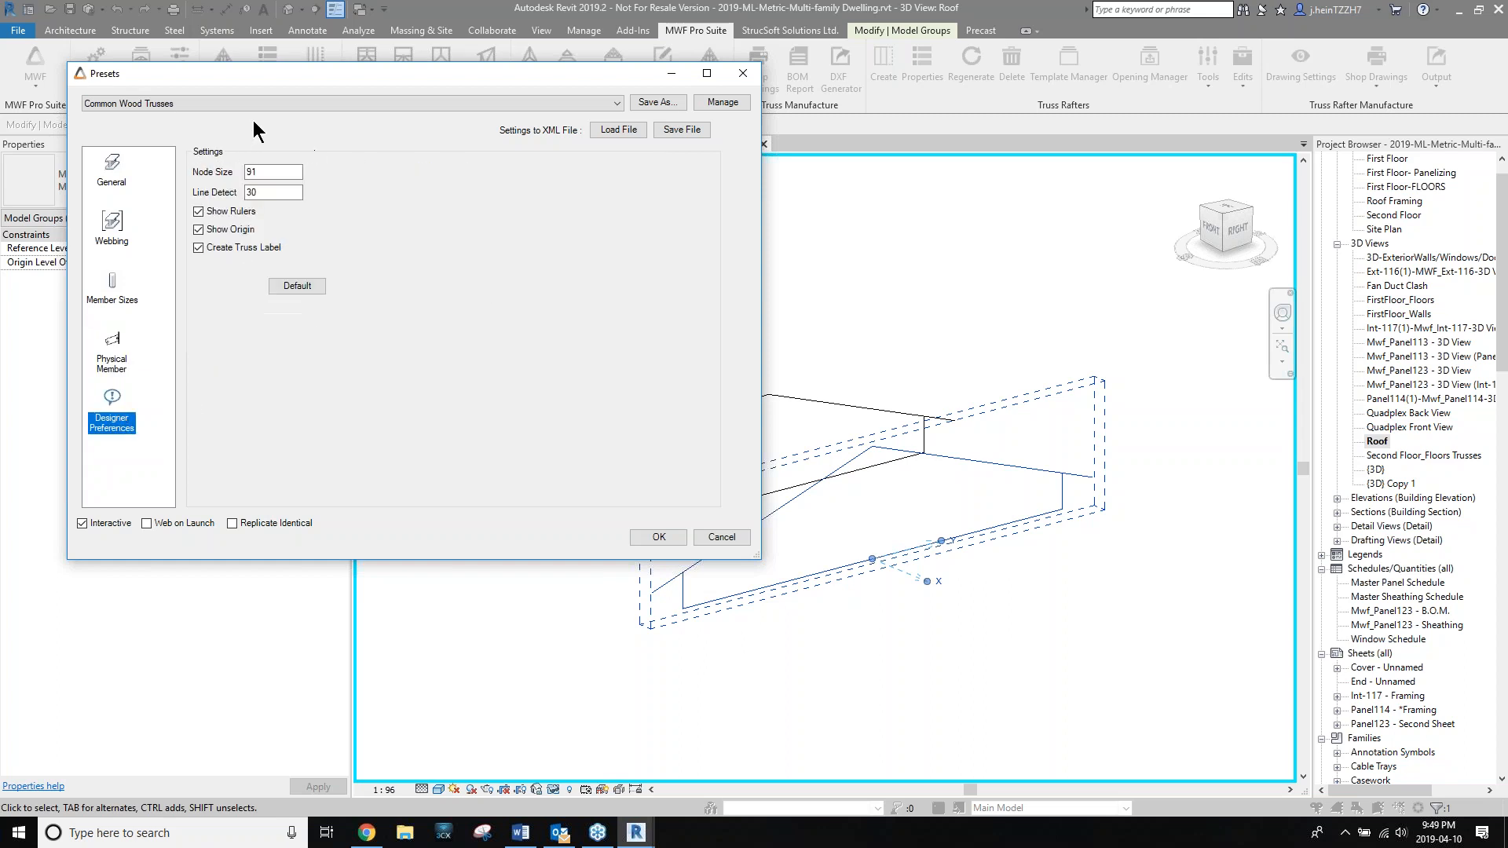
click(642, 534)
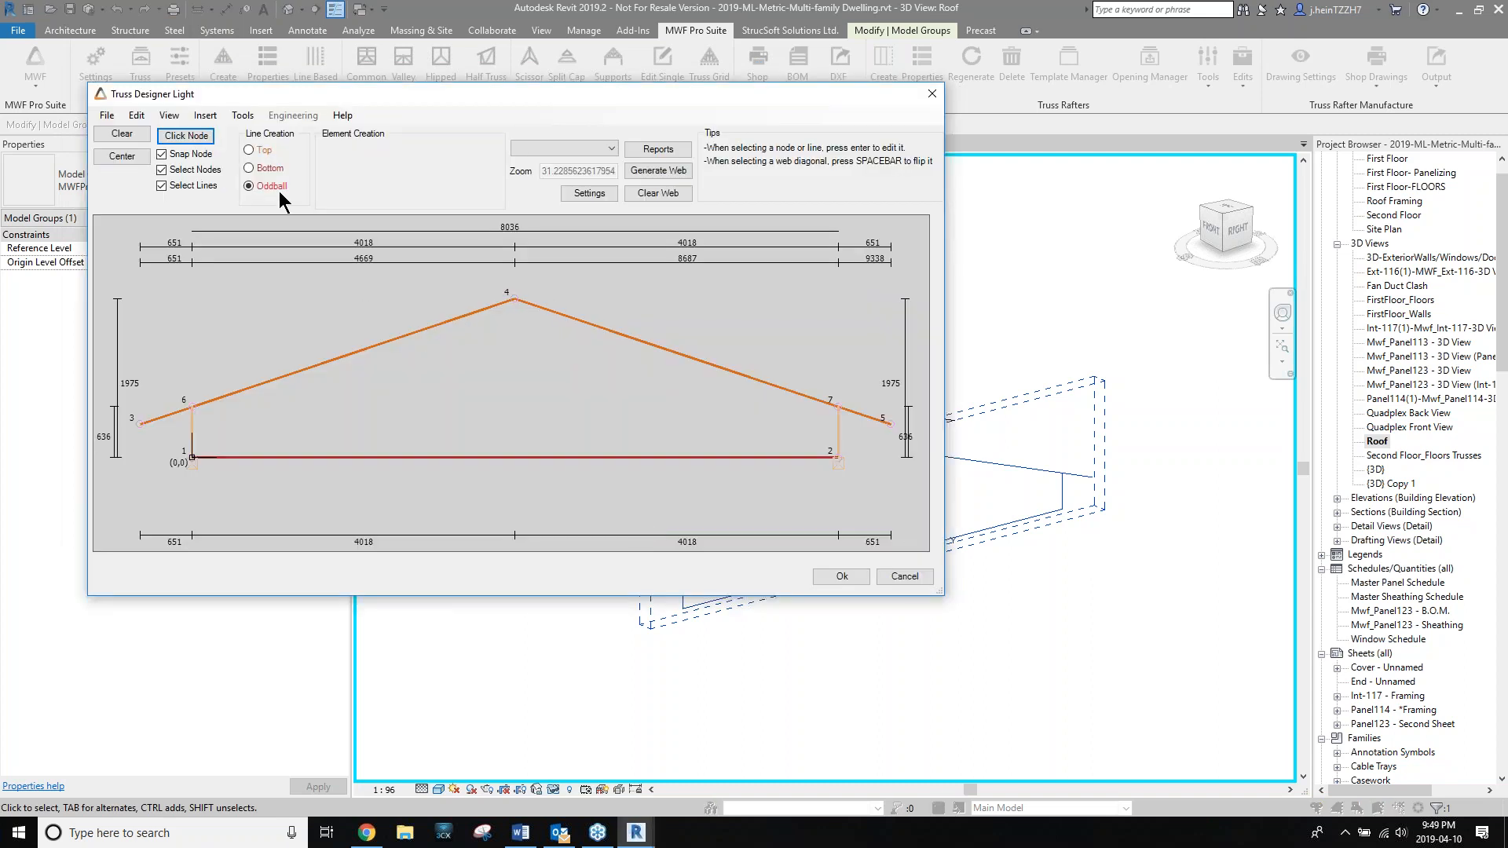
Generate the truss webbing and flip the web diagonal between nodes 10 and 11 beside the peak's vertical.
click(275, 185)
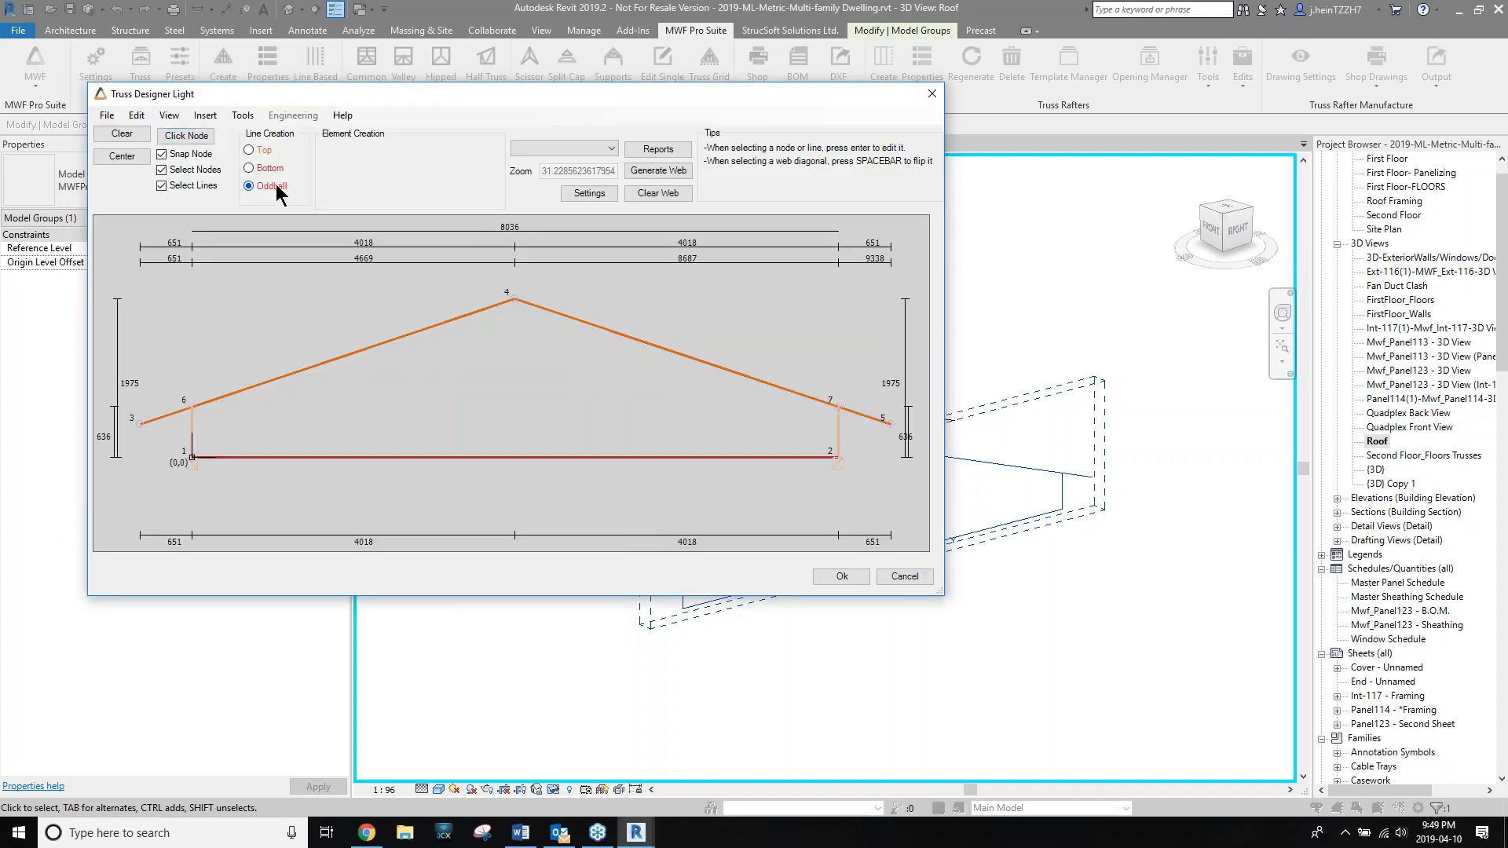
click(671, 169)
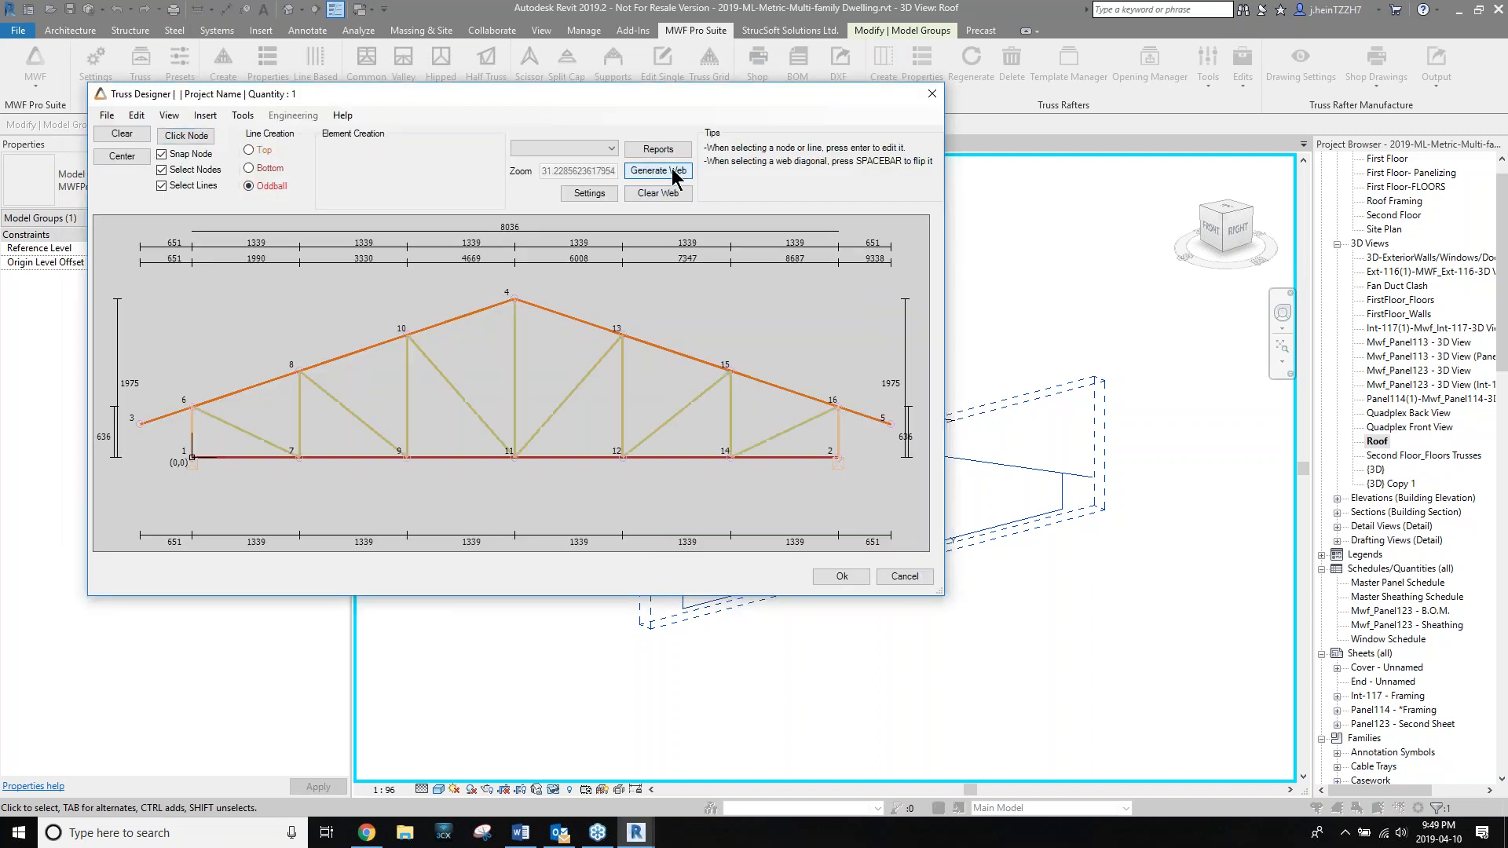
click(470, 408)
key(space)
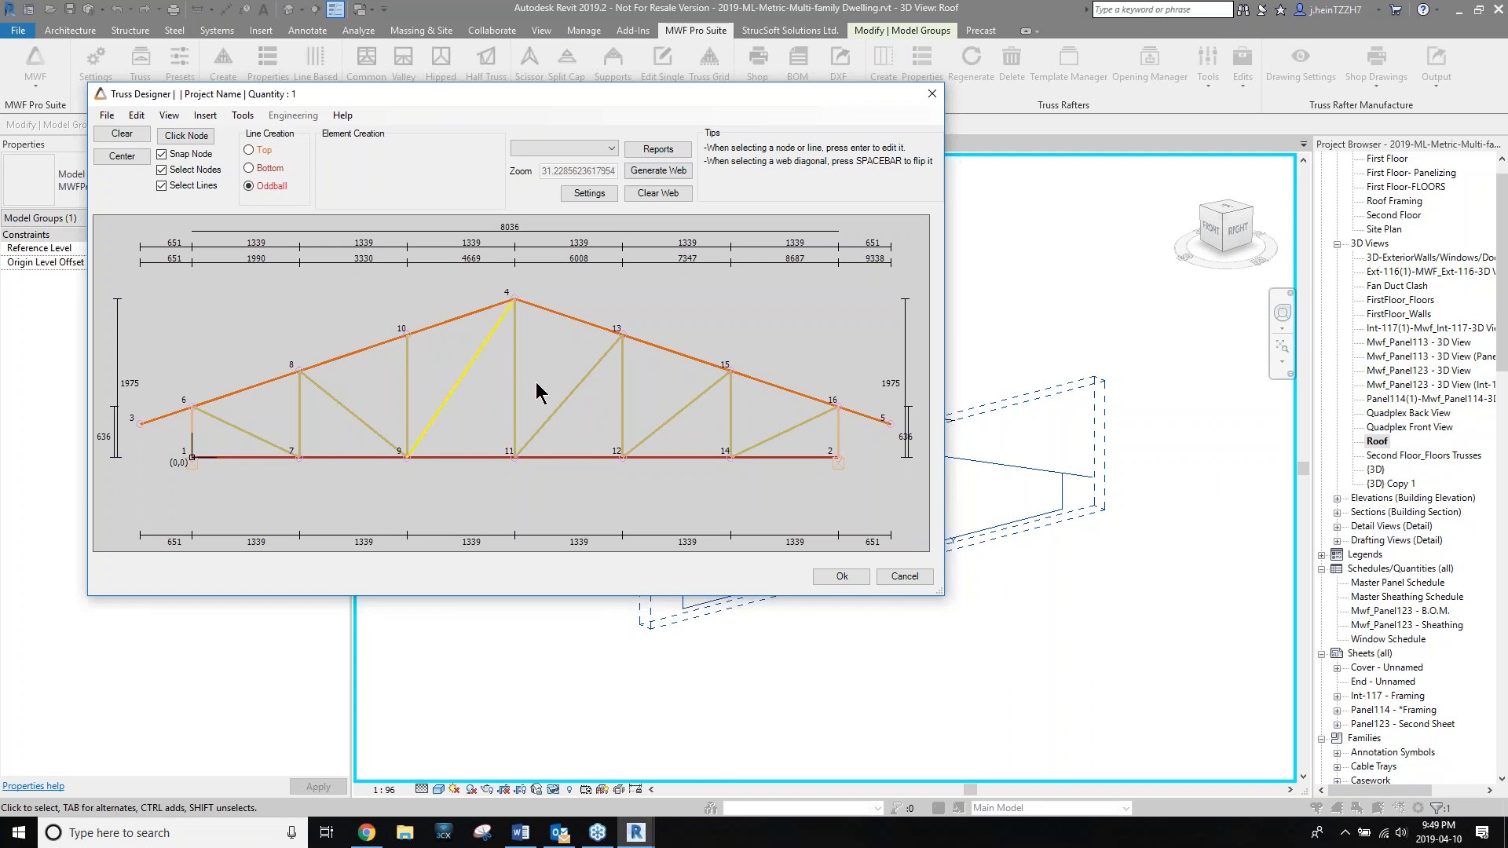
click(672, 420)
Create the truss from the finished design, resolving the opening errors by deleting the offending instances and opening cut.
click(841, 576)
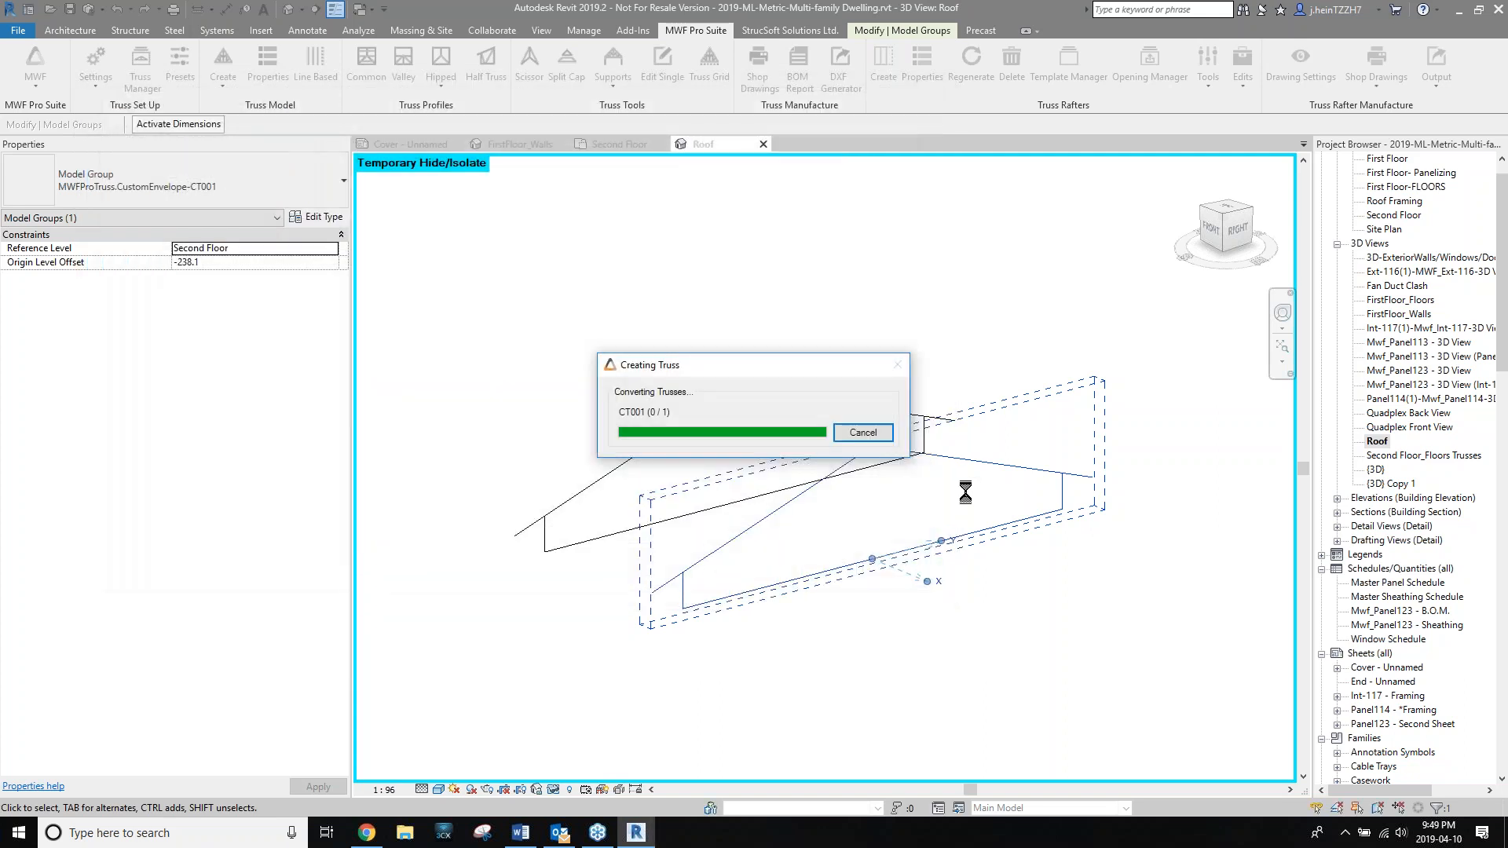
click(161, 188)
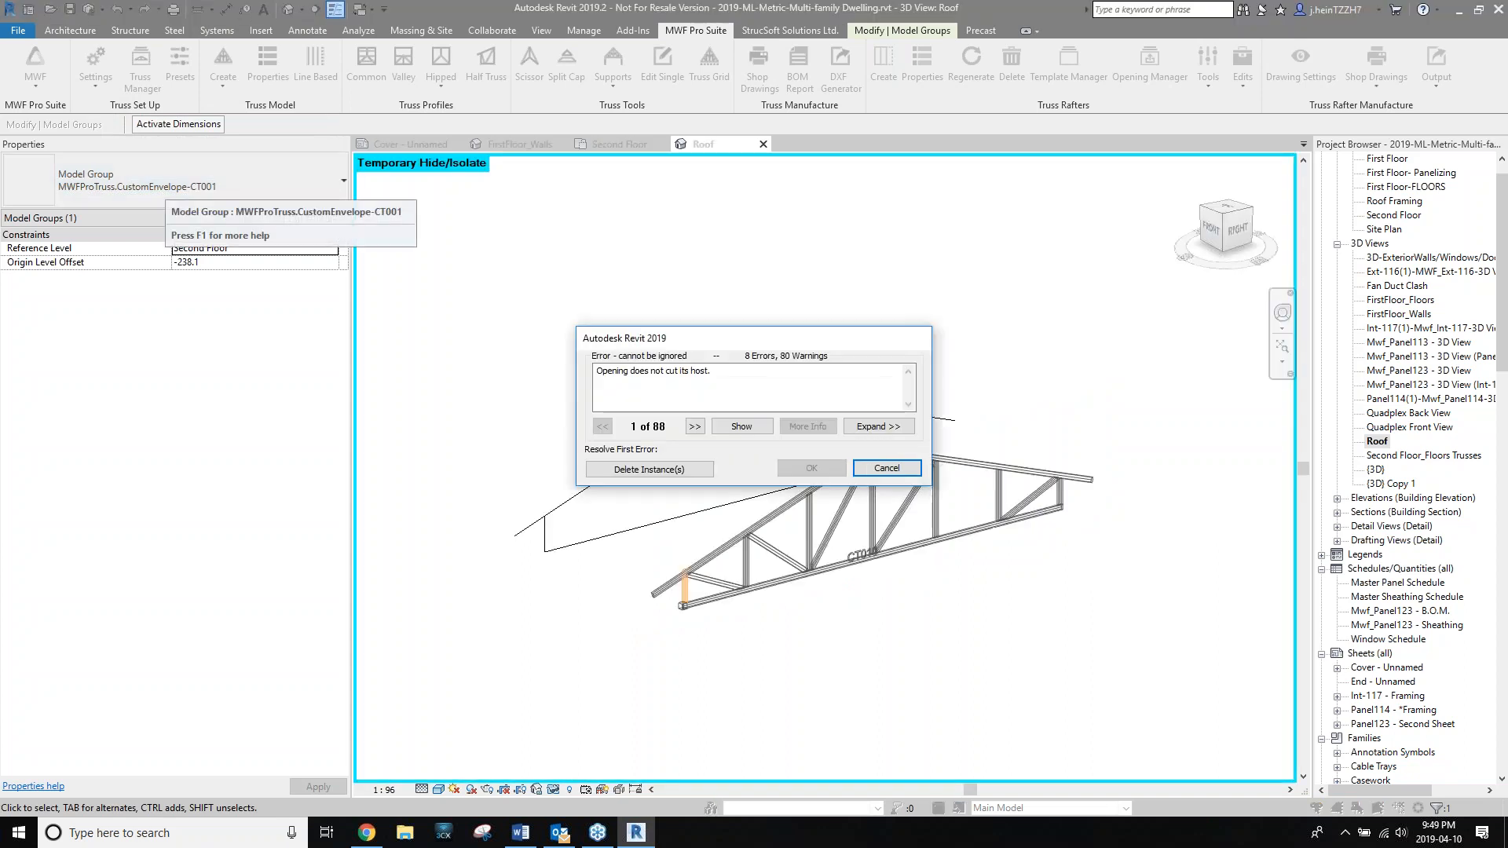
click(650, 469)
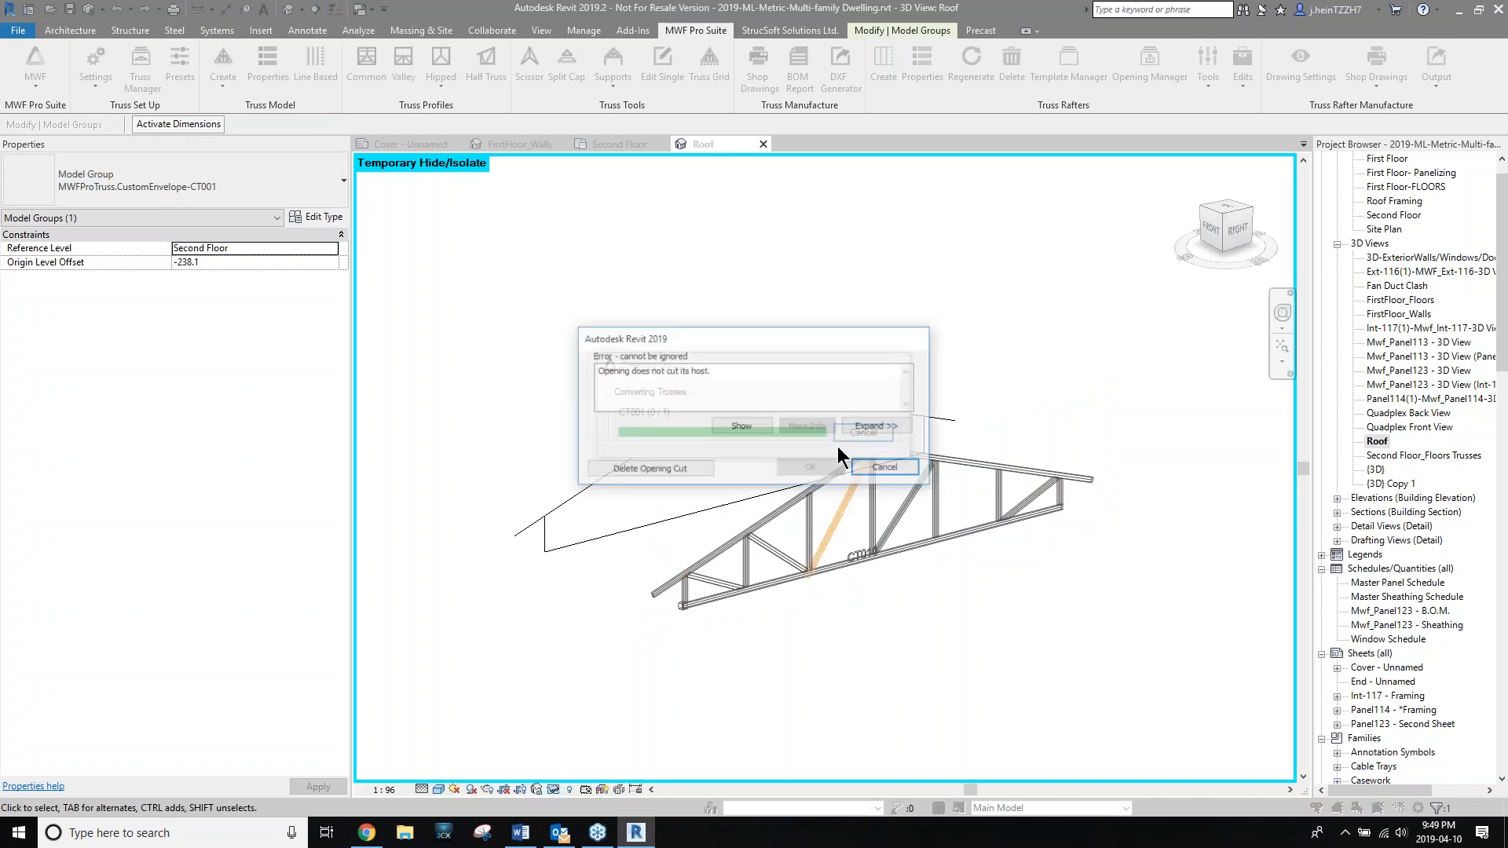
click(649, 468)
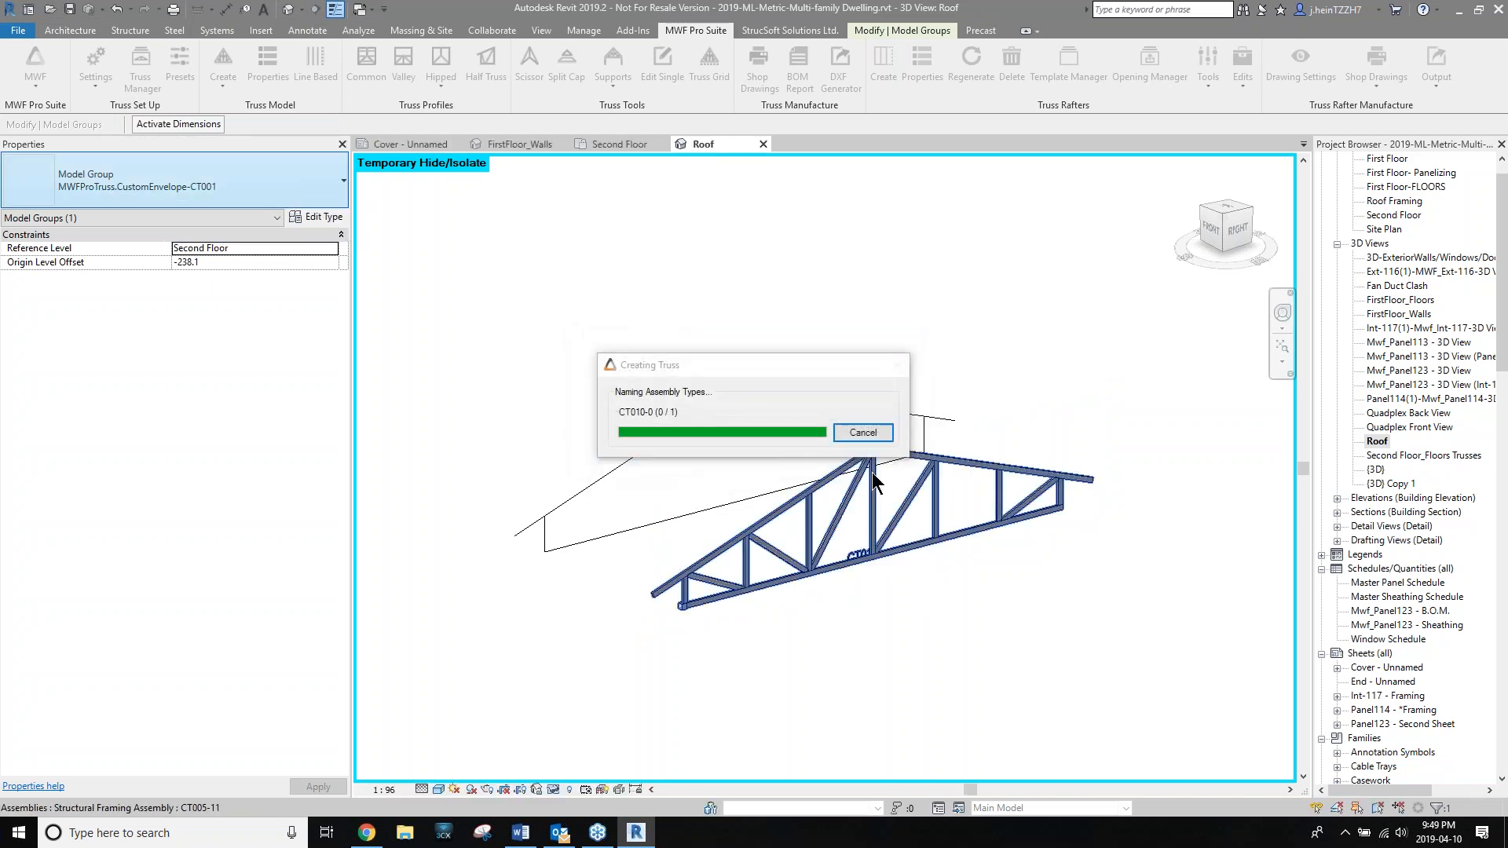
click(940, 582)
scroll(939, 583, up, 3)
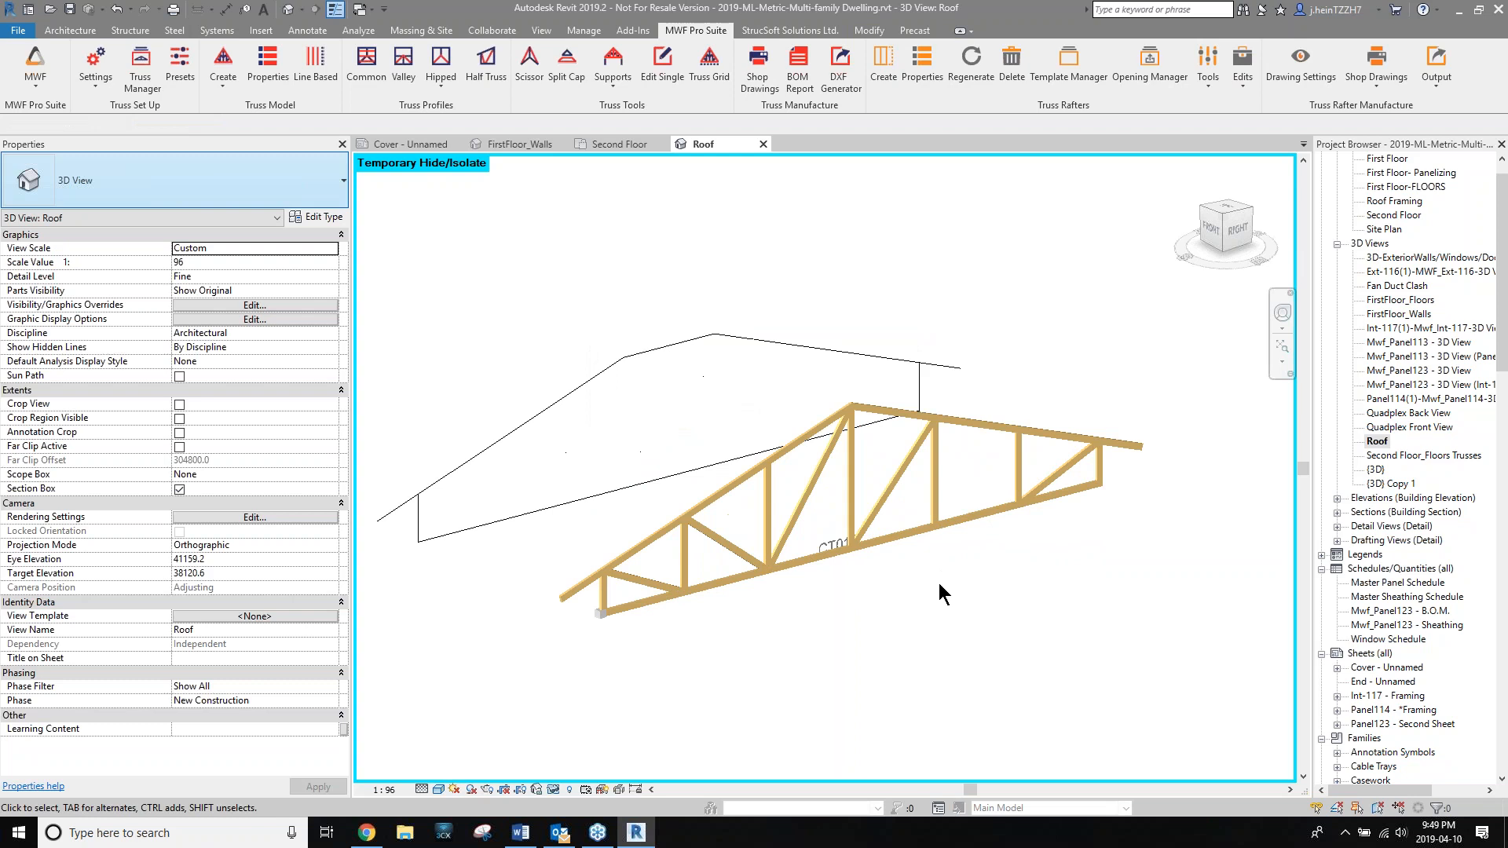
Select the new wood truss assembly and reset the temporary hide/isolate so the whole roof model is shown.
click(906, 530)
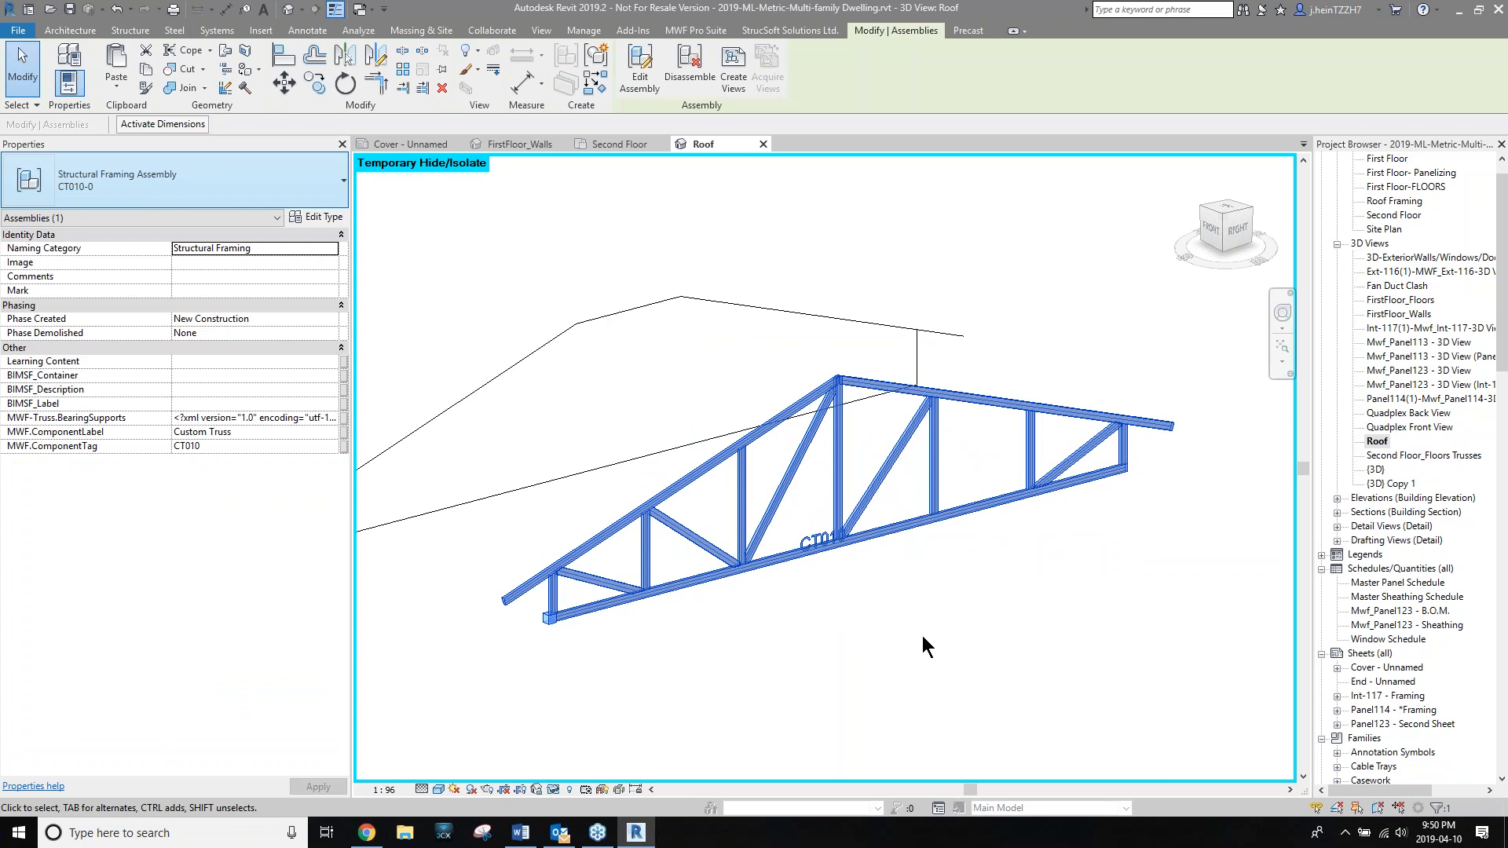
click(555, 788)
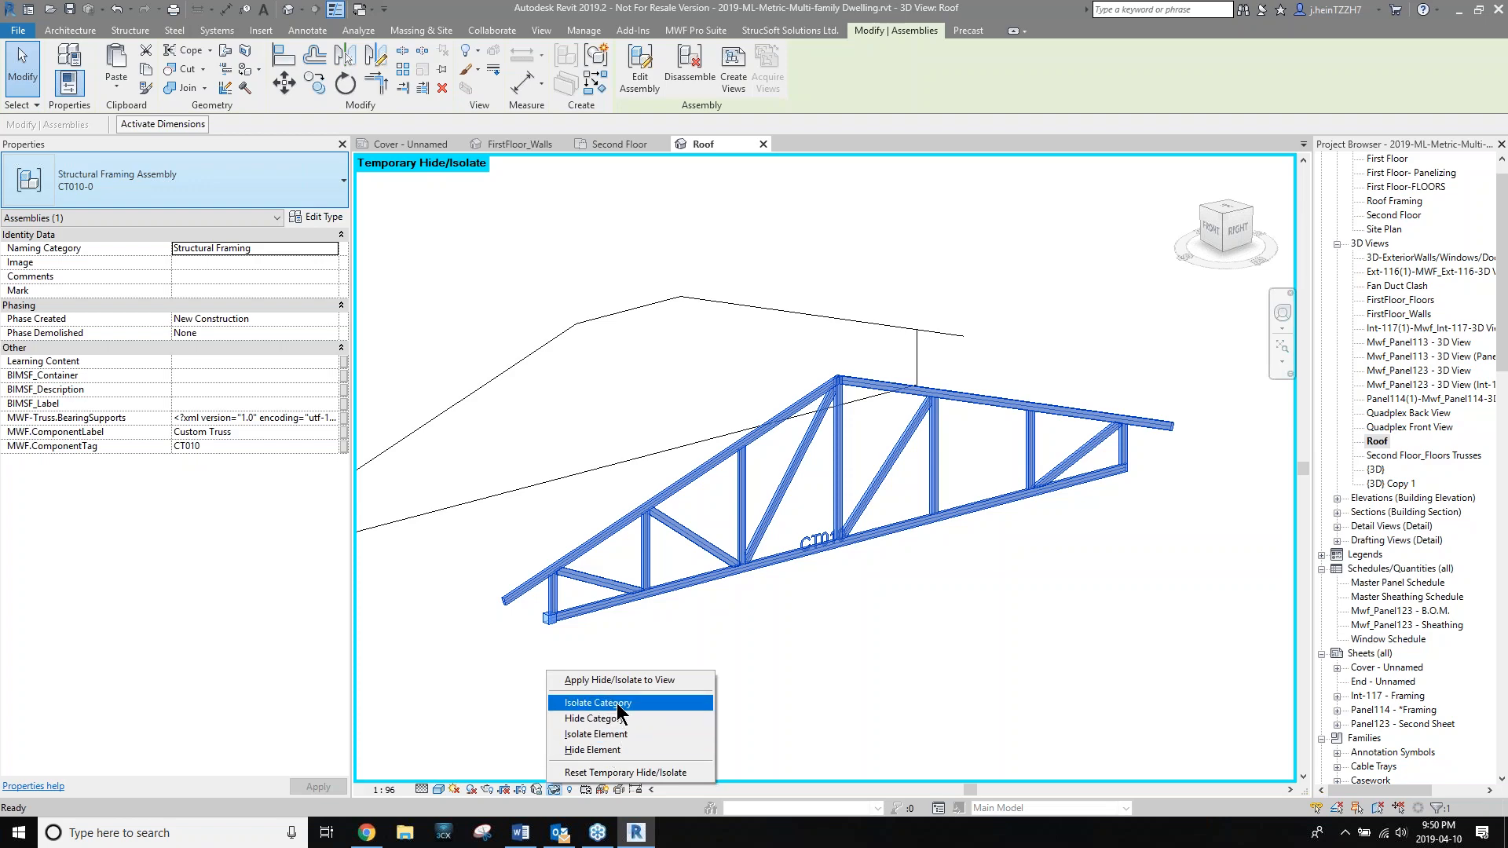
click(622, 772)
scroll(792, 590, down, 3)
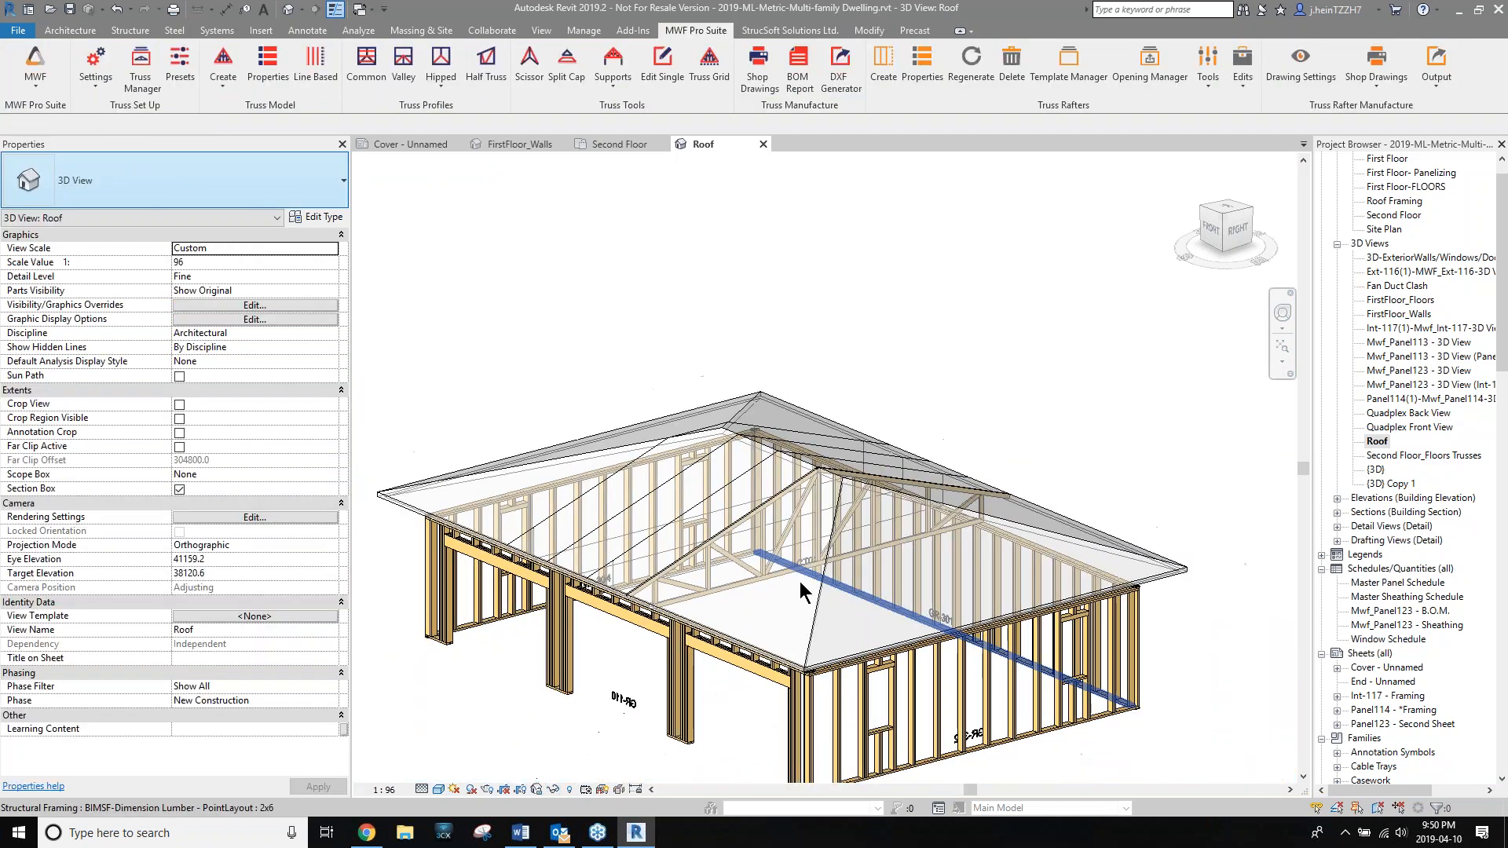
shift+middle_drag(801, 555, 851, 628)
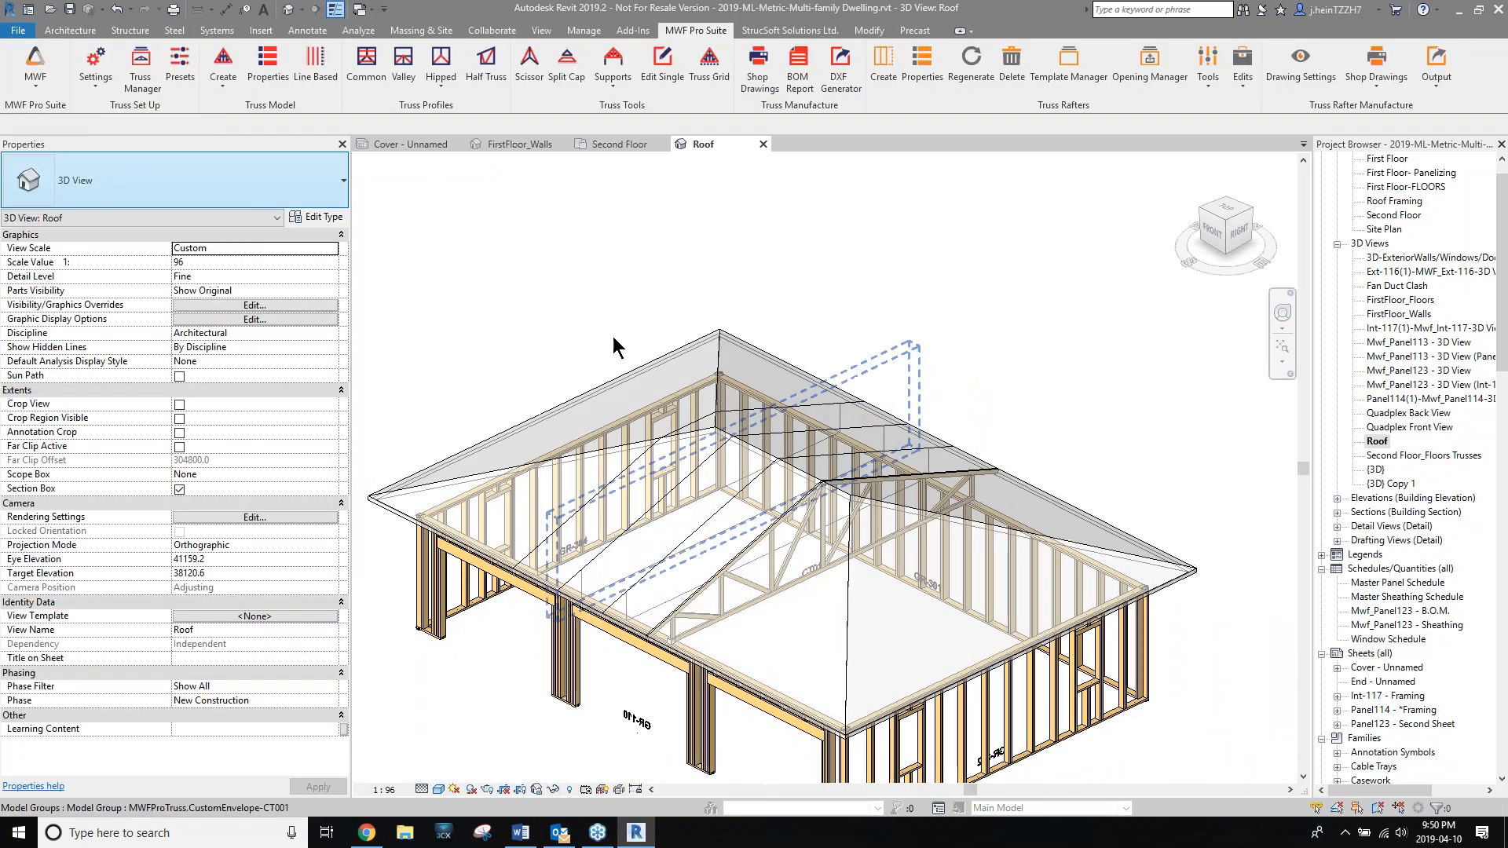
click(440, 74)
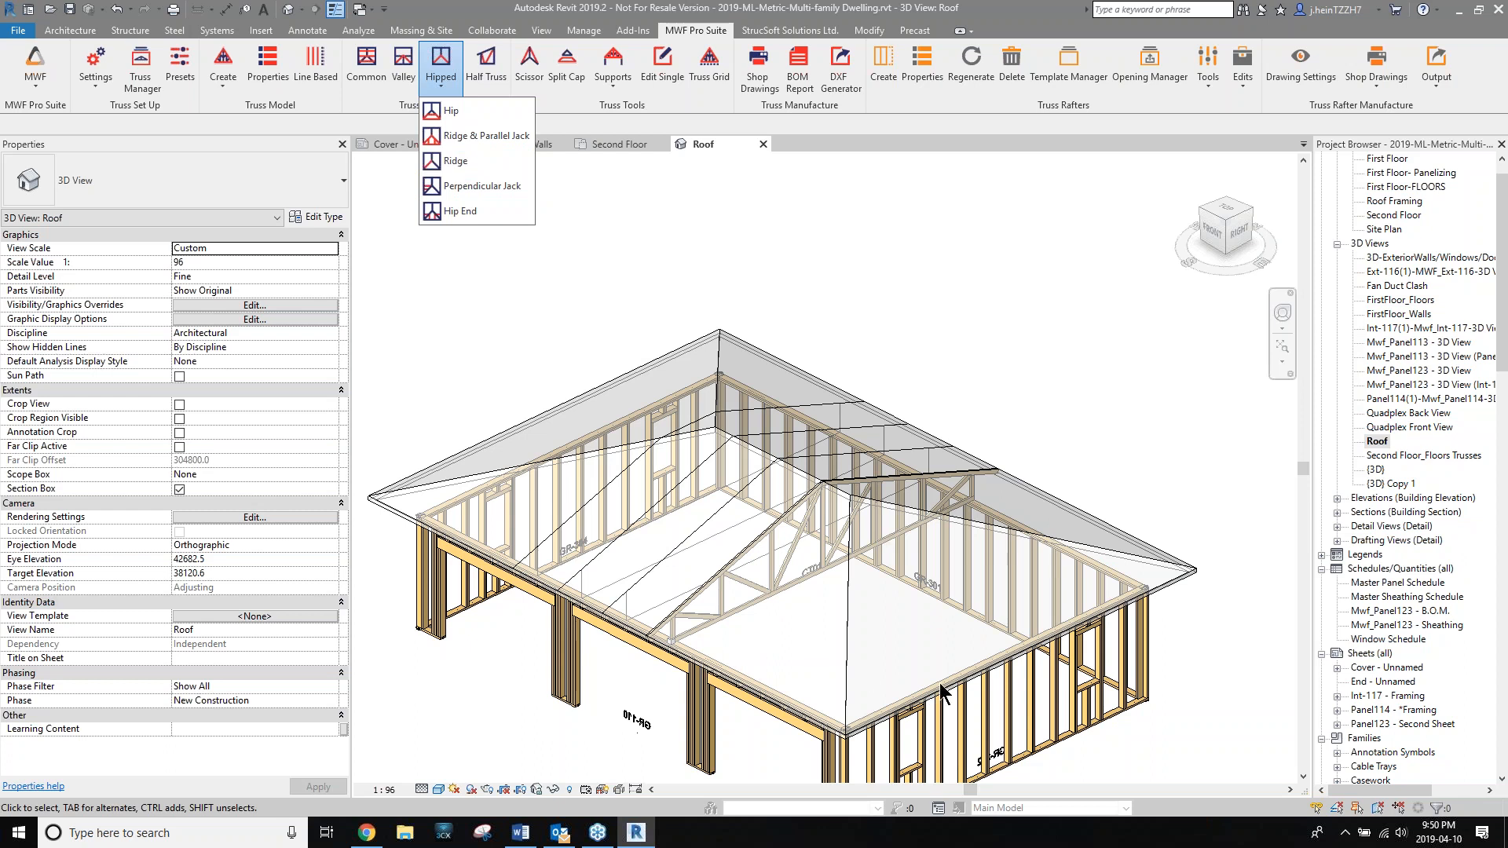
click(685, 283)
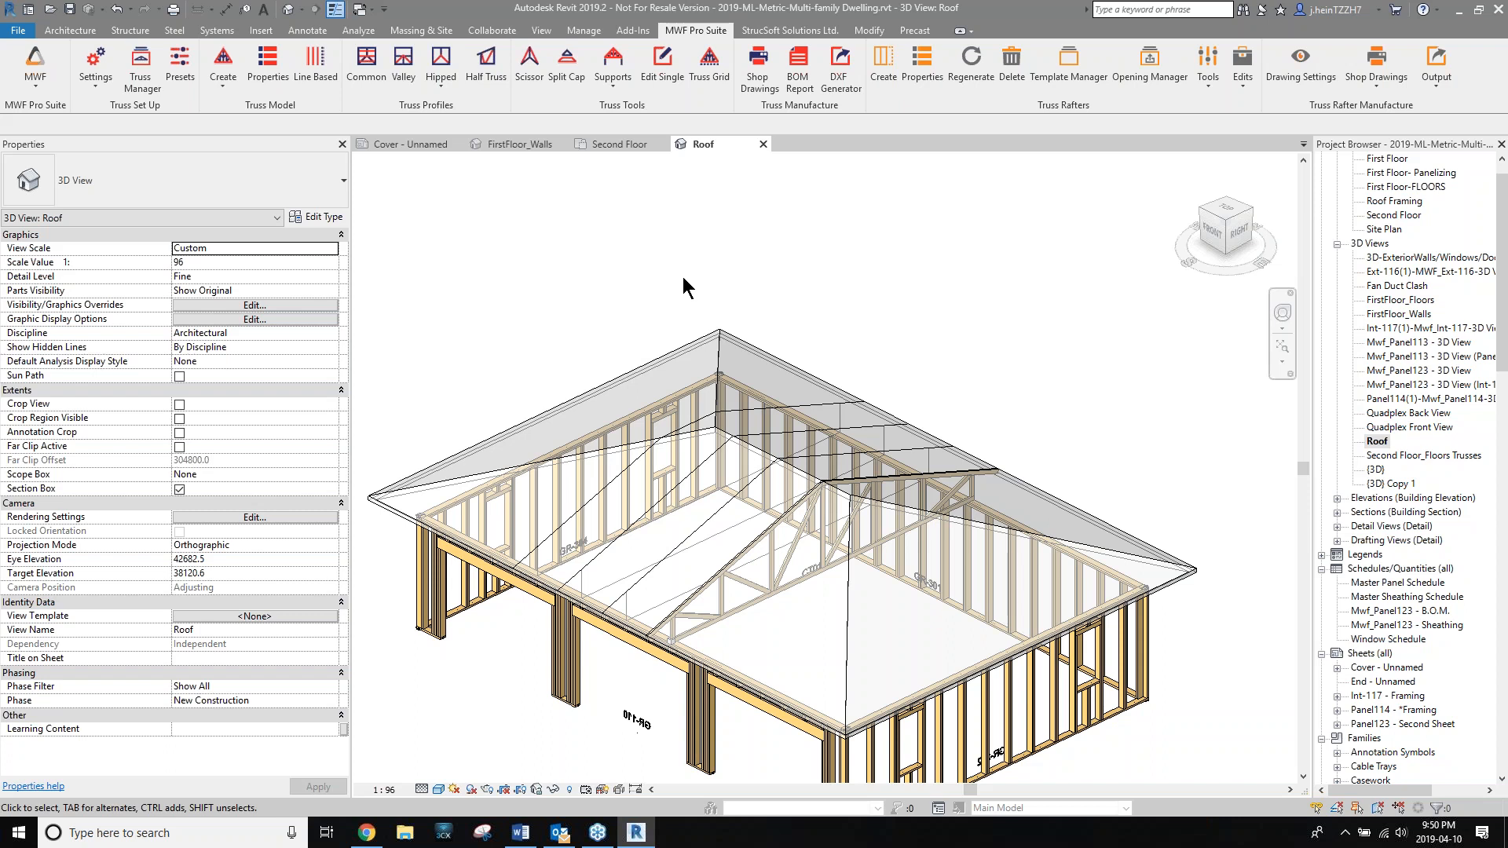
middle_drag(708, 271, 747, 189)
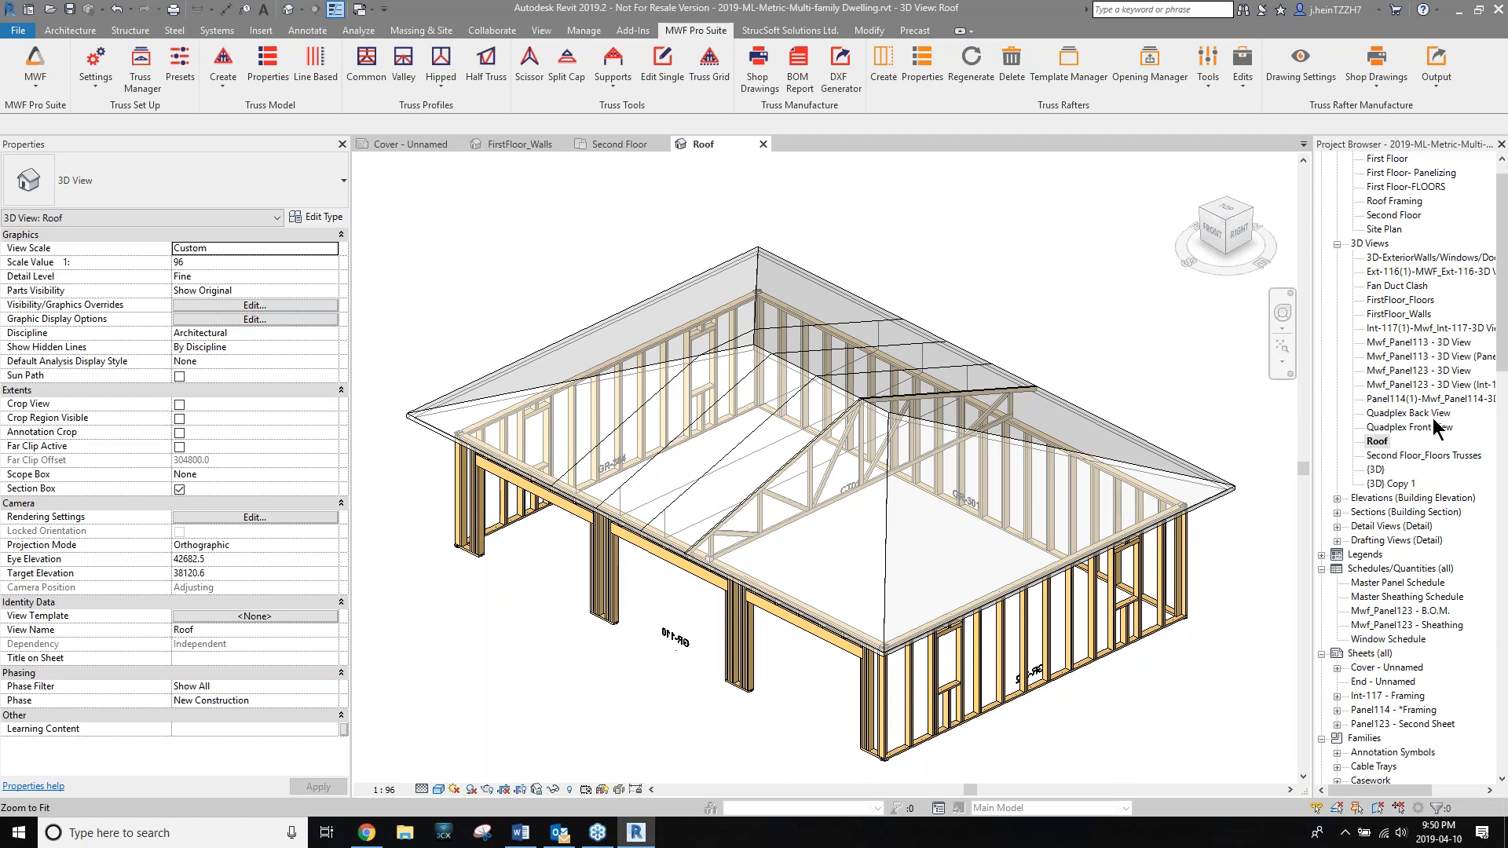
Open the End - Unnamed sheet.
click(1402, 681)
double_click(1402, 682)
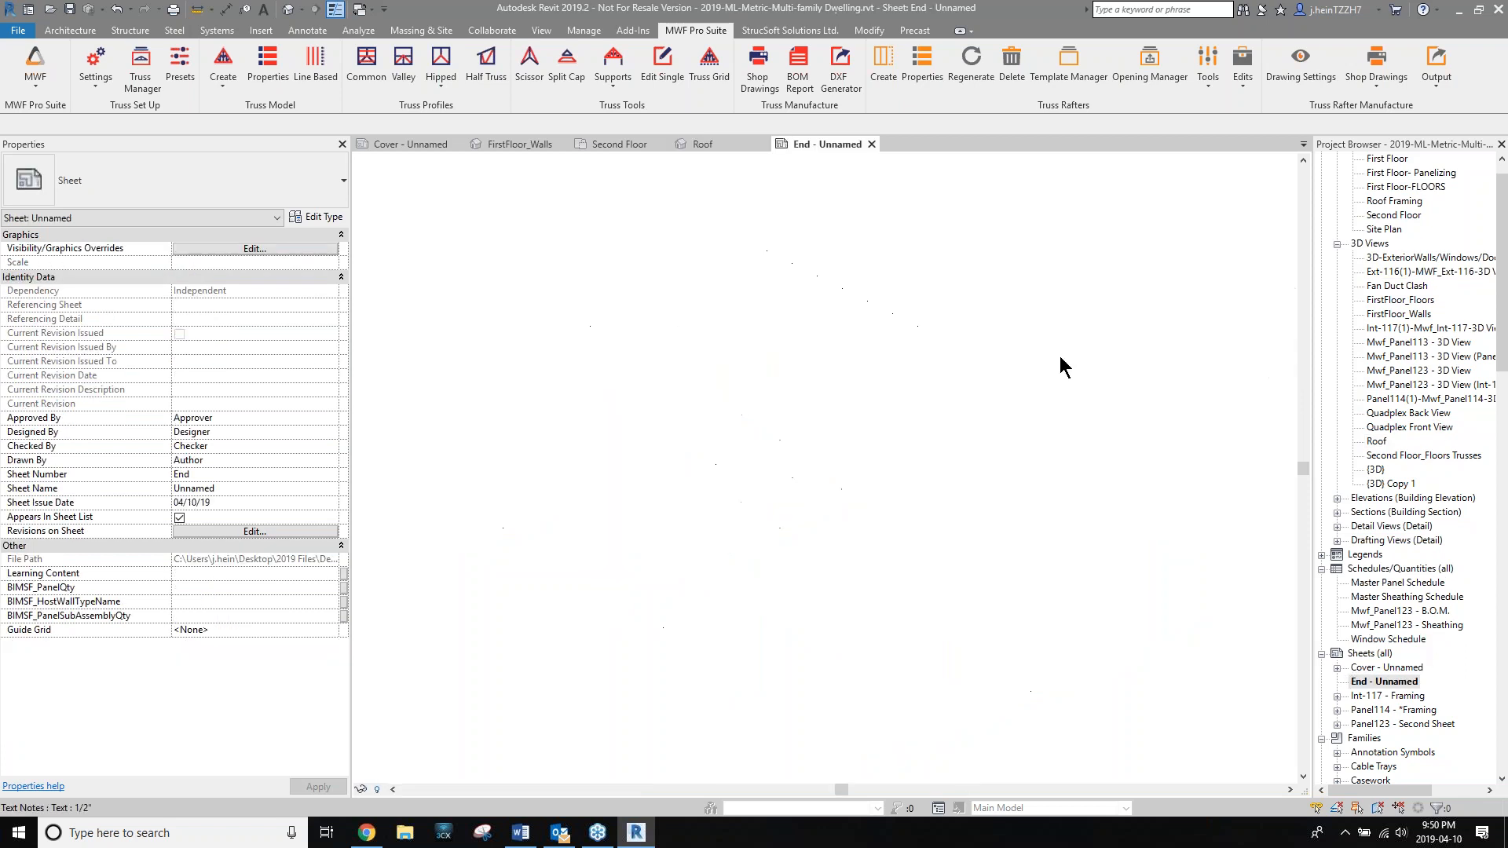